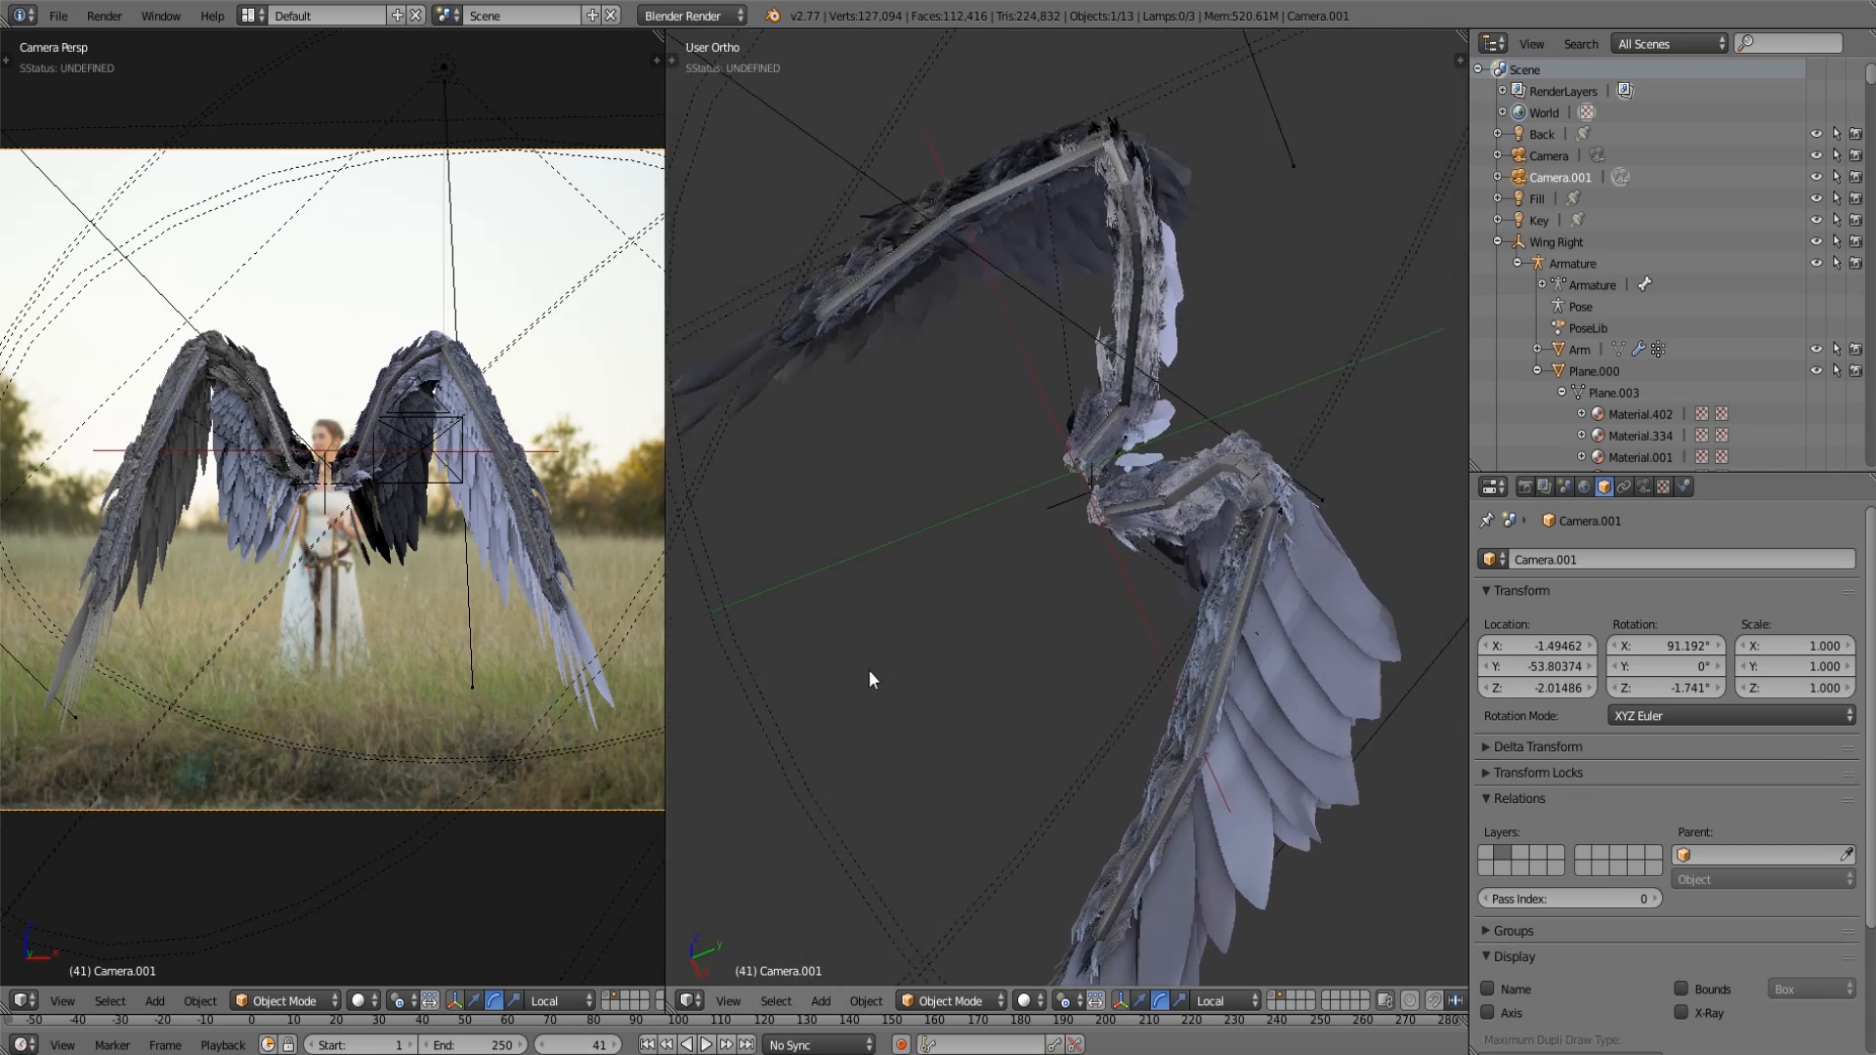
left_click(1561, 350)
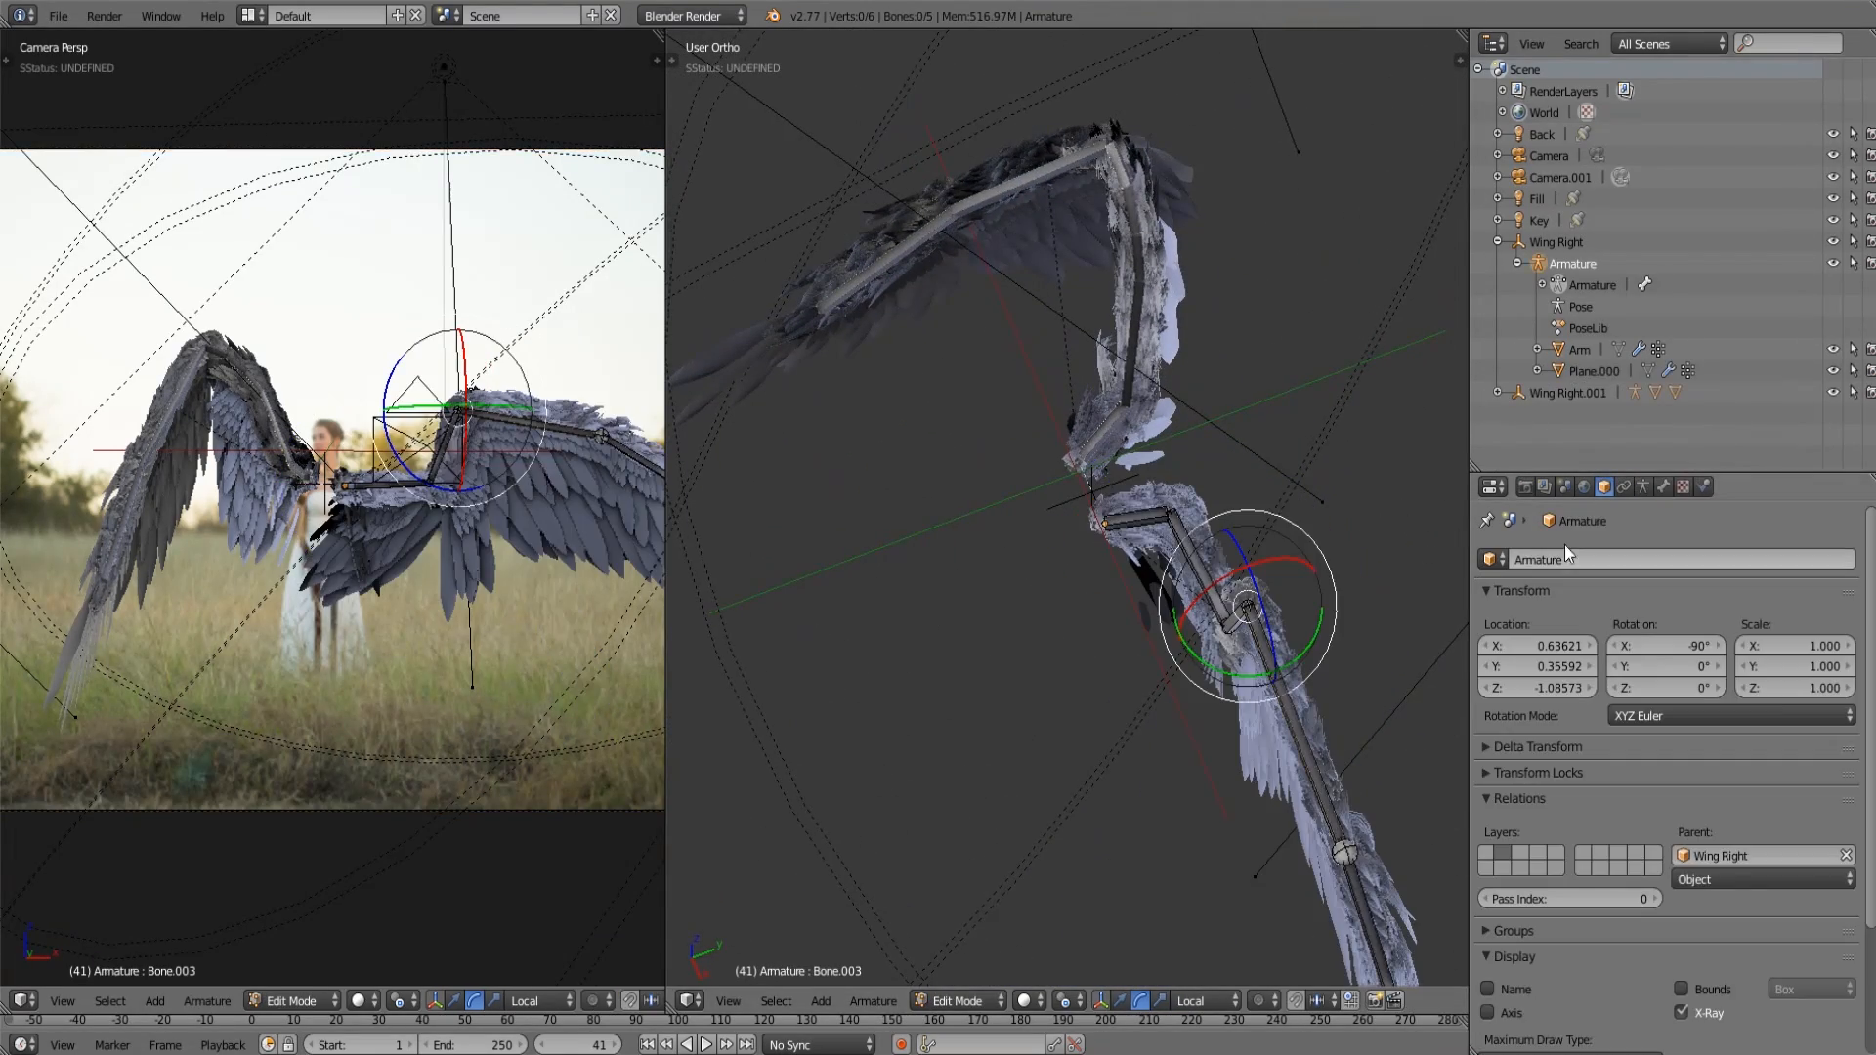
left_click(1641, 491)
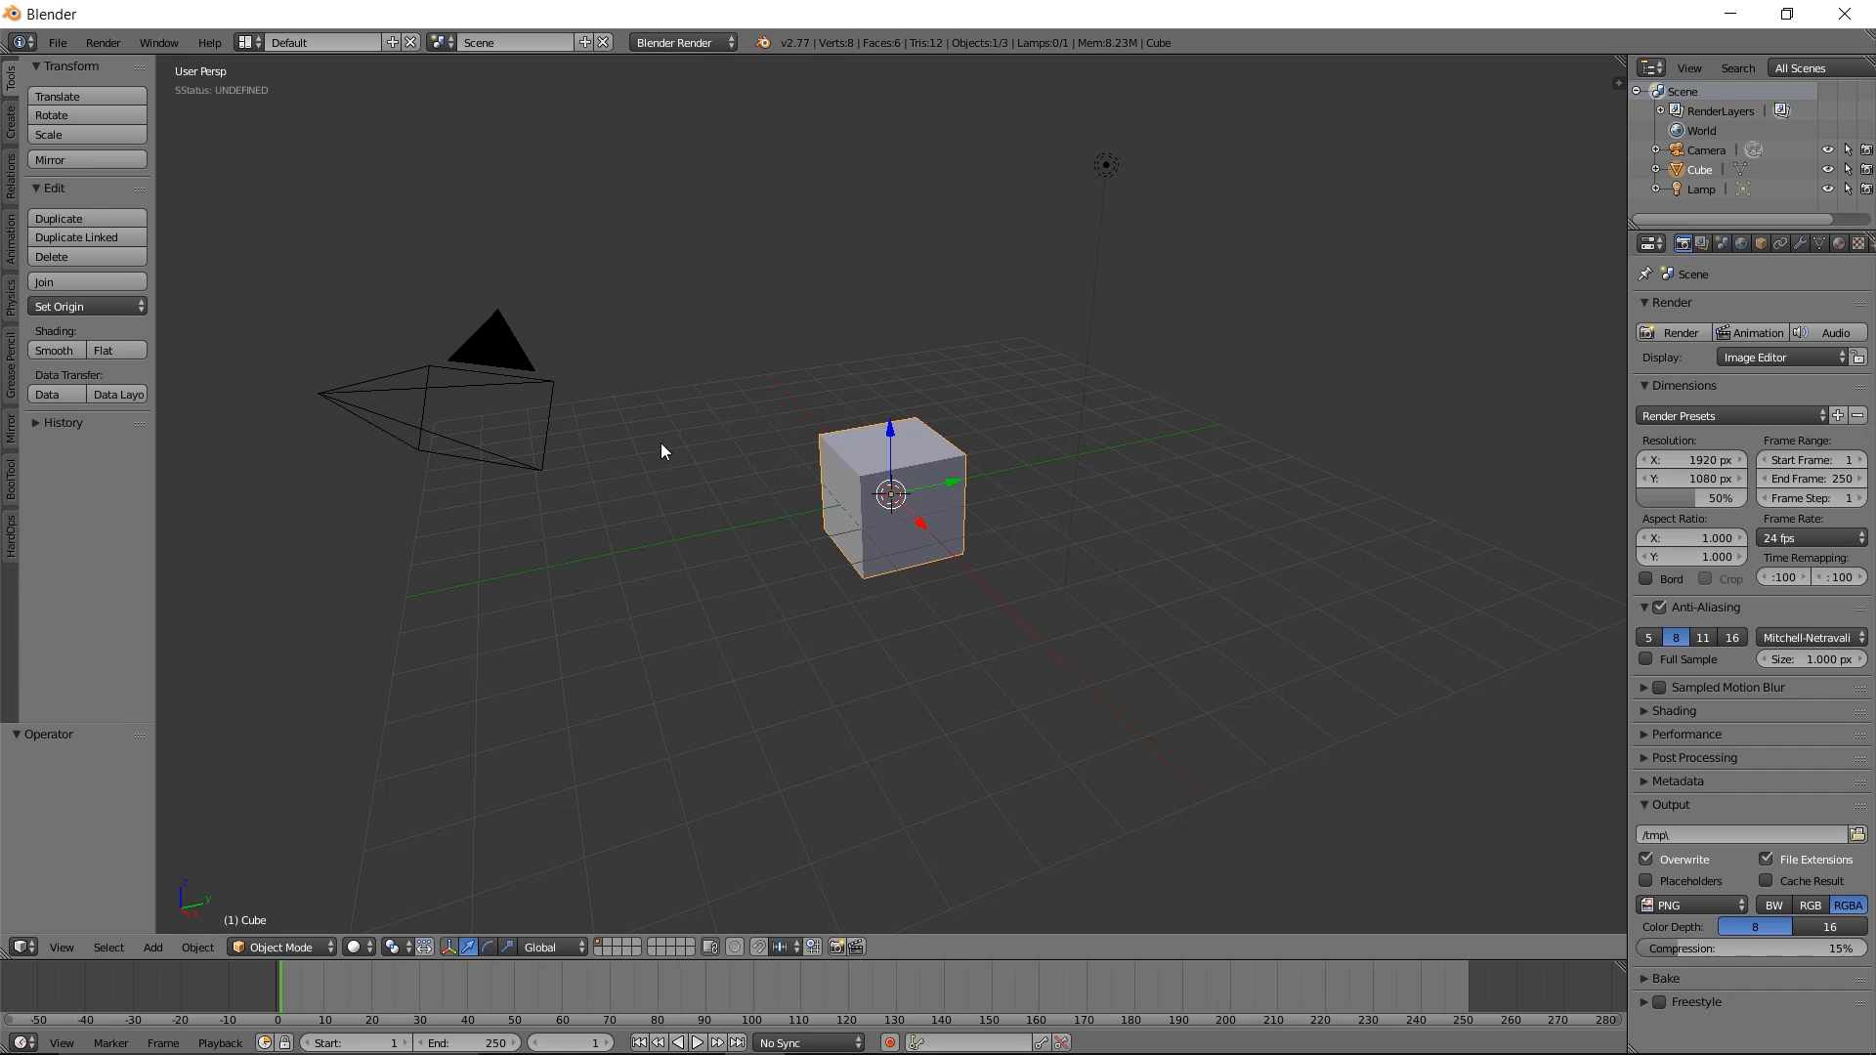
Examine the default cube up close and from afar, and in the front, right and top orthographic views
middle_click_drag(665, 486, 651, 418)
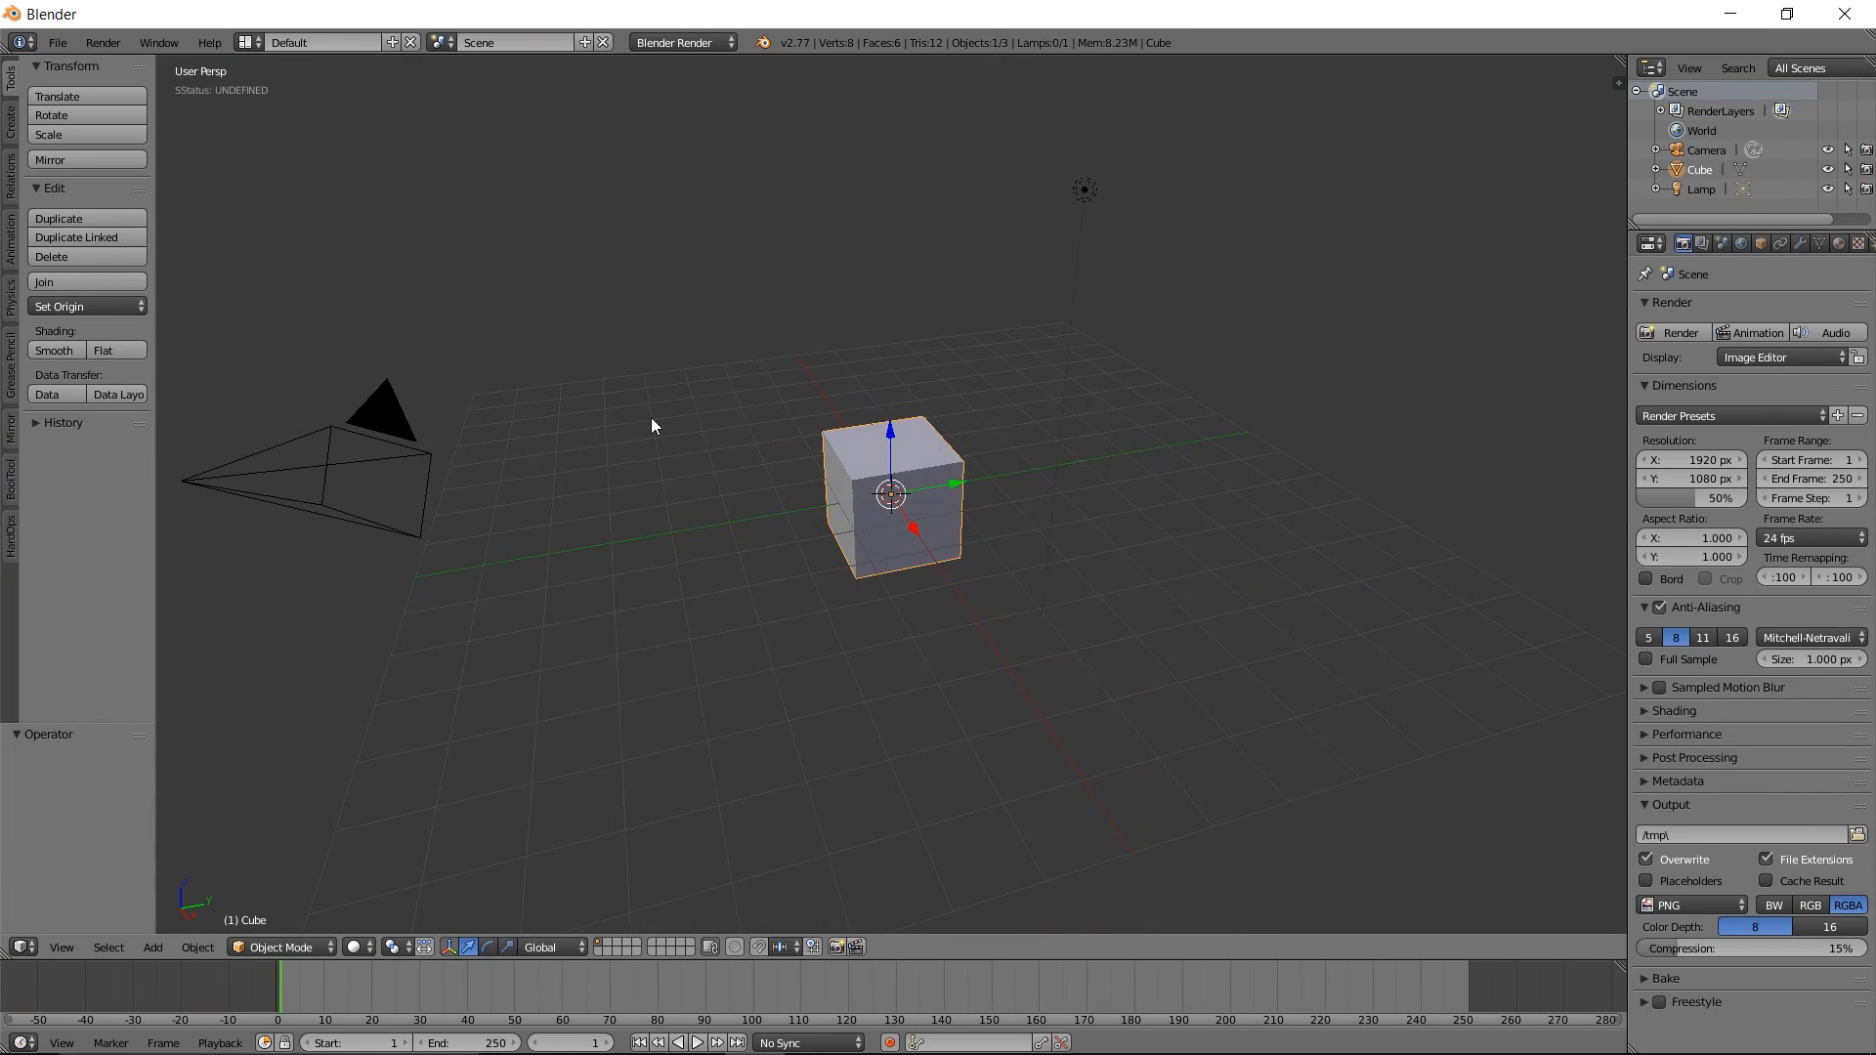
scroll(650, 418, "up", 4)
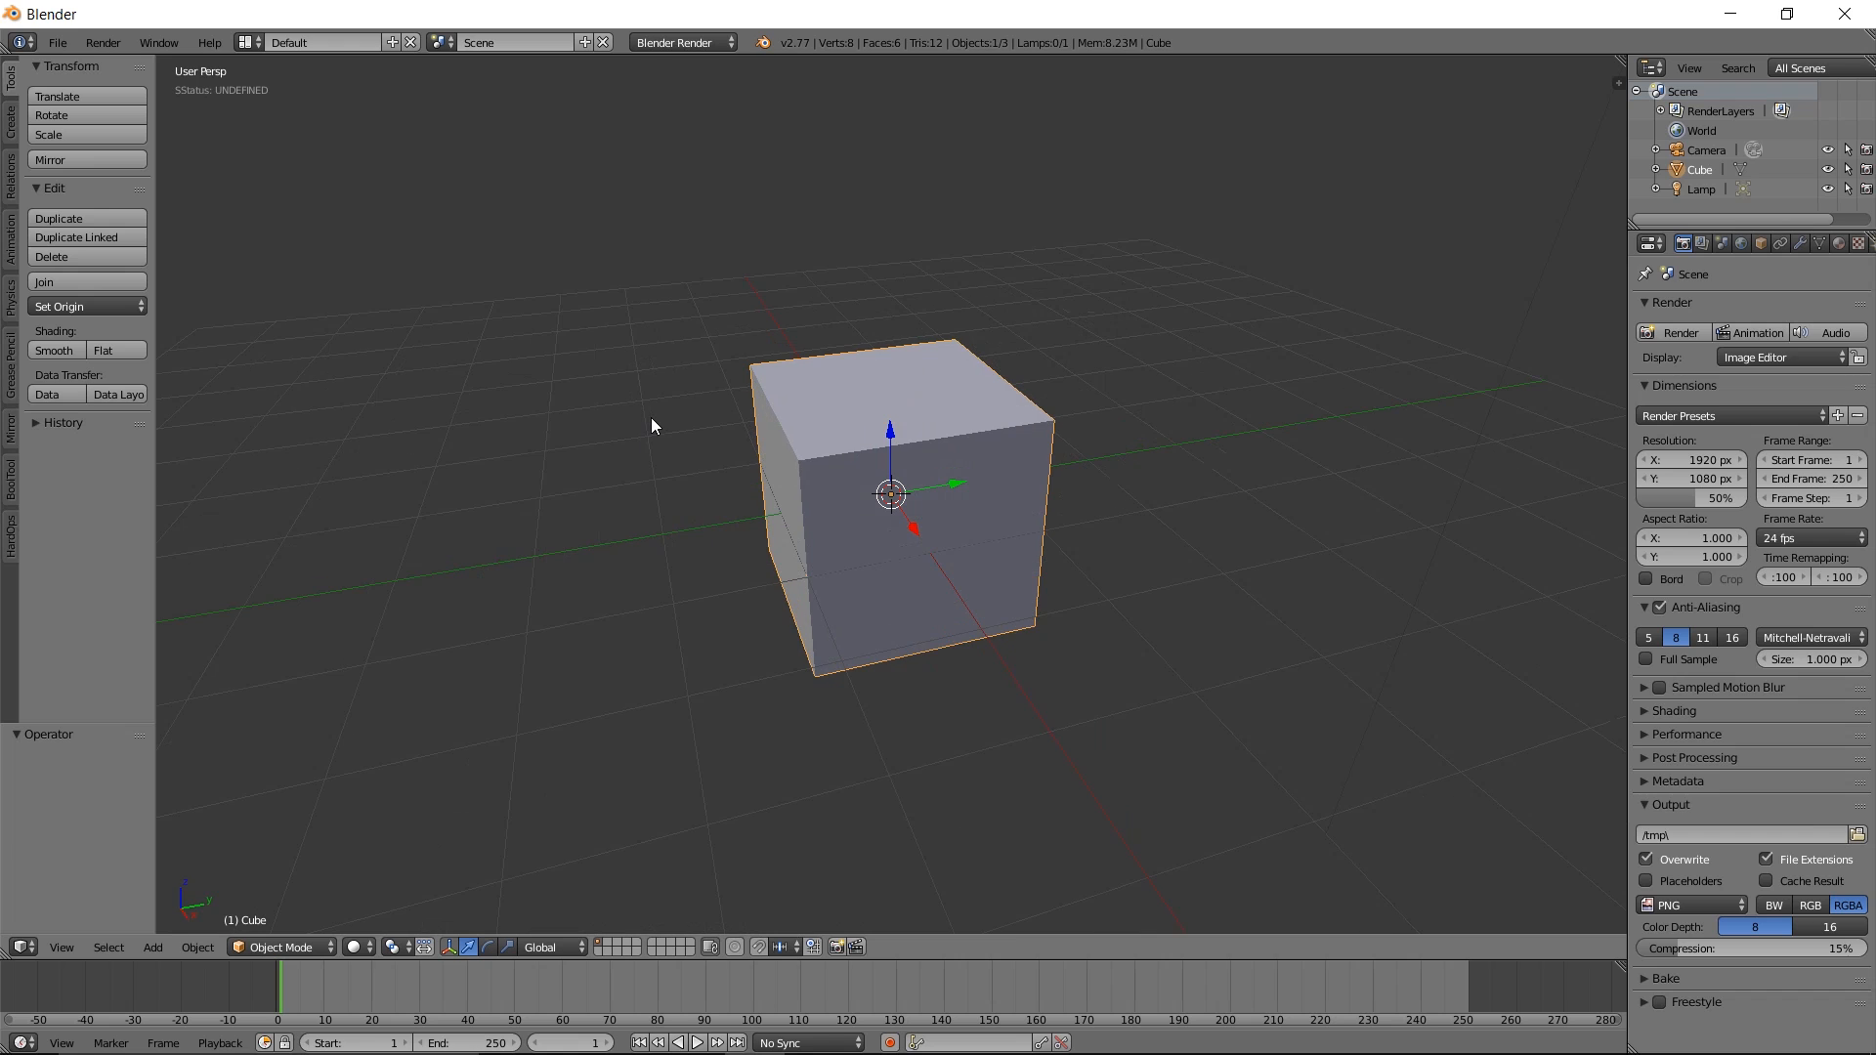
scroll(651, 418, "down", 6)
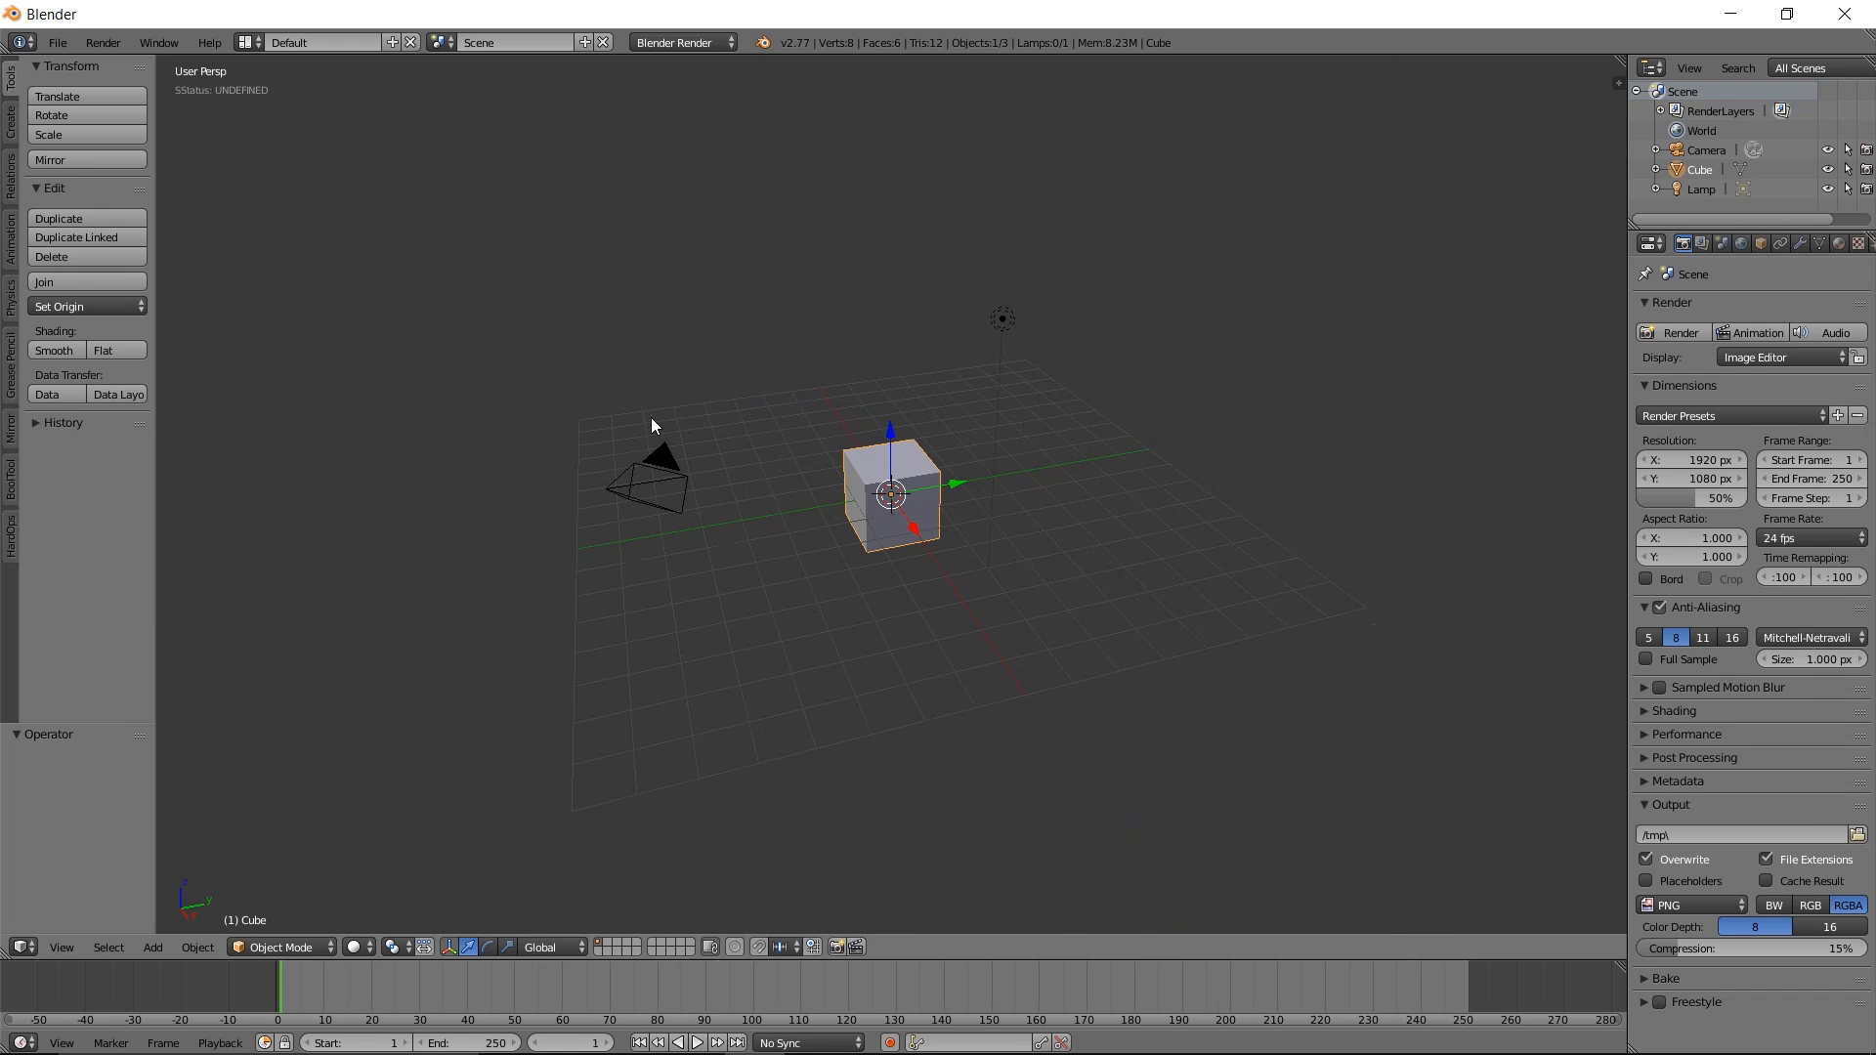
key("KP_1")
key("KP_3")
key("KP_7")
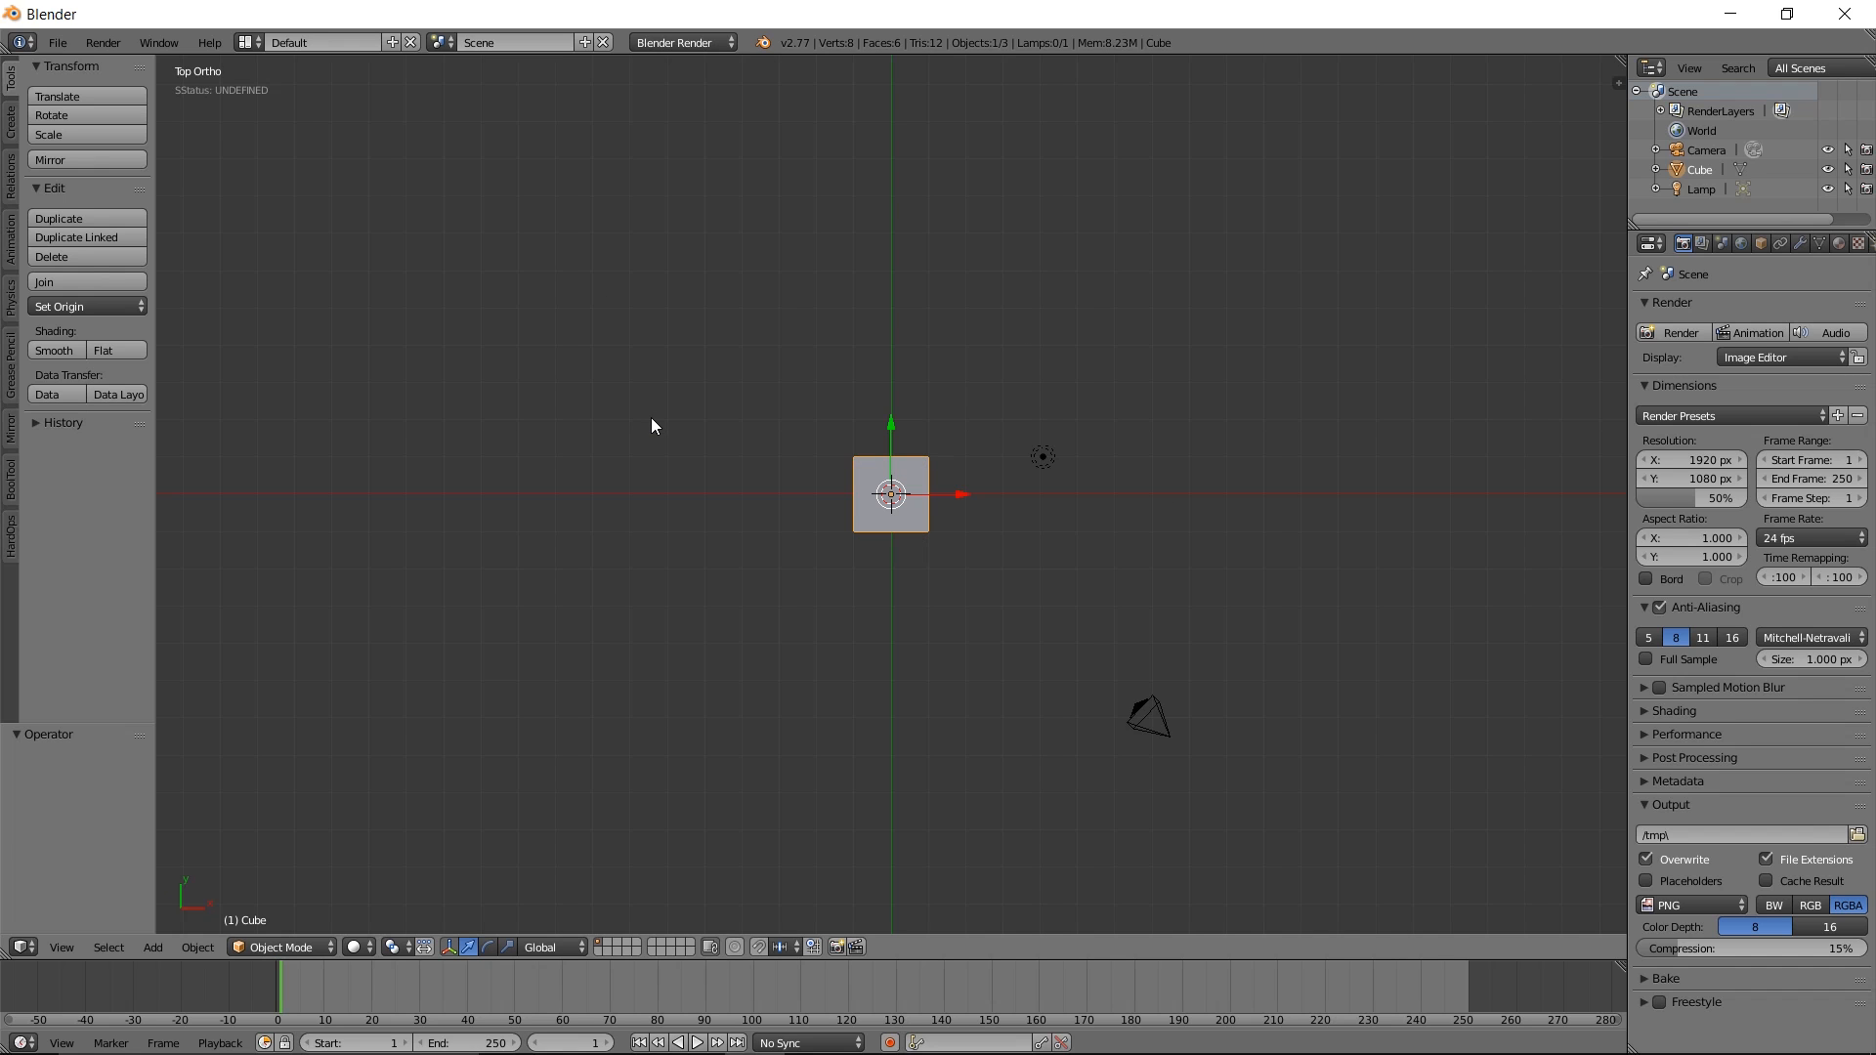
Examine the cube by rotating the view around it in fixed increments, finishing with a view from directly below
key("KP_2")
key("KP_2")
key("KP_2")
key("KP_6")
key("KP_6")
key("KP_6")
key("KP_6")
key("KP_6")
key("KP_4")
key("KP_4")
key("KP_8")
key("KP_8")
key("KP_2")
key("KP_1")
key("KP_3")
key("KP_7")
key("KP_1")
key("ctrl+KP_7")
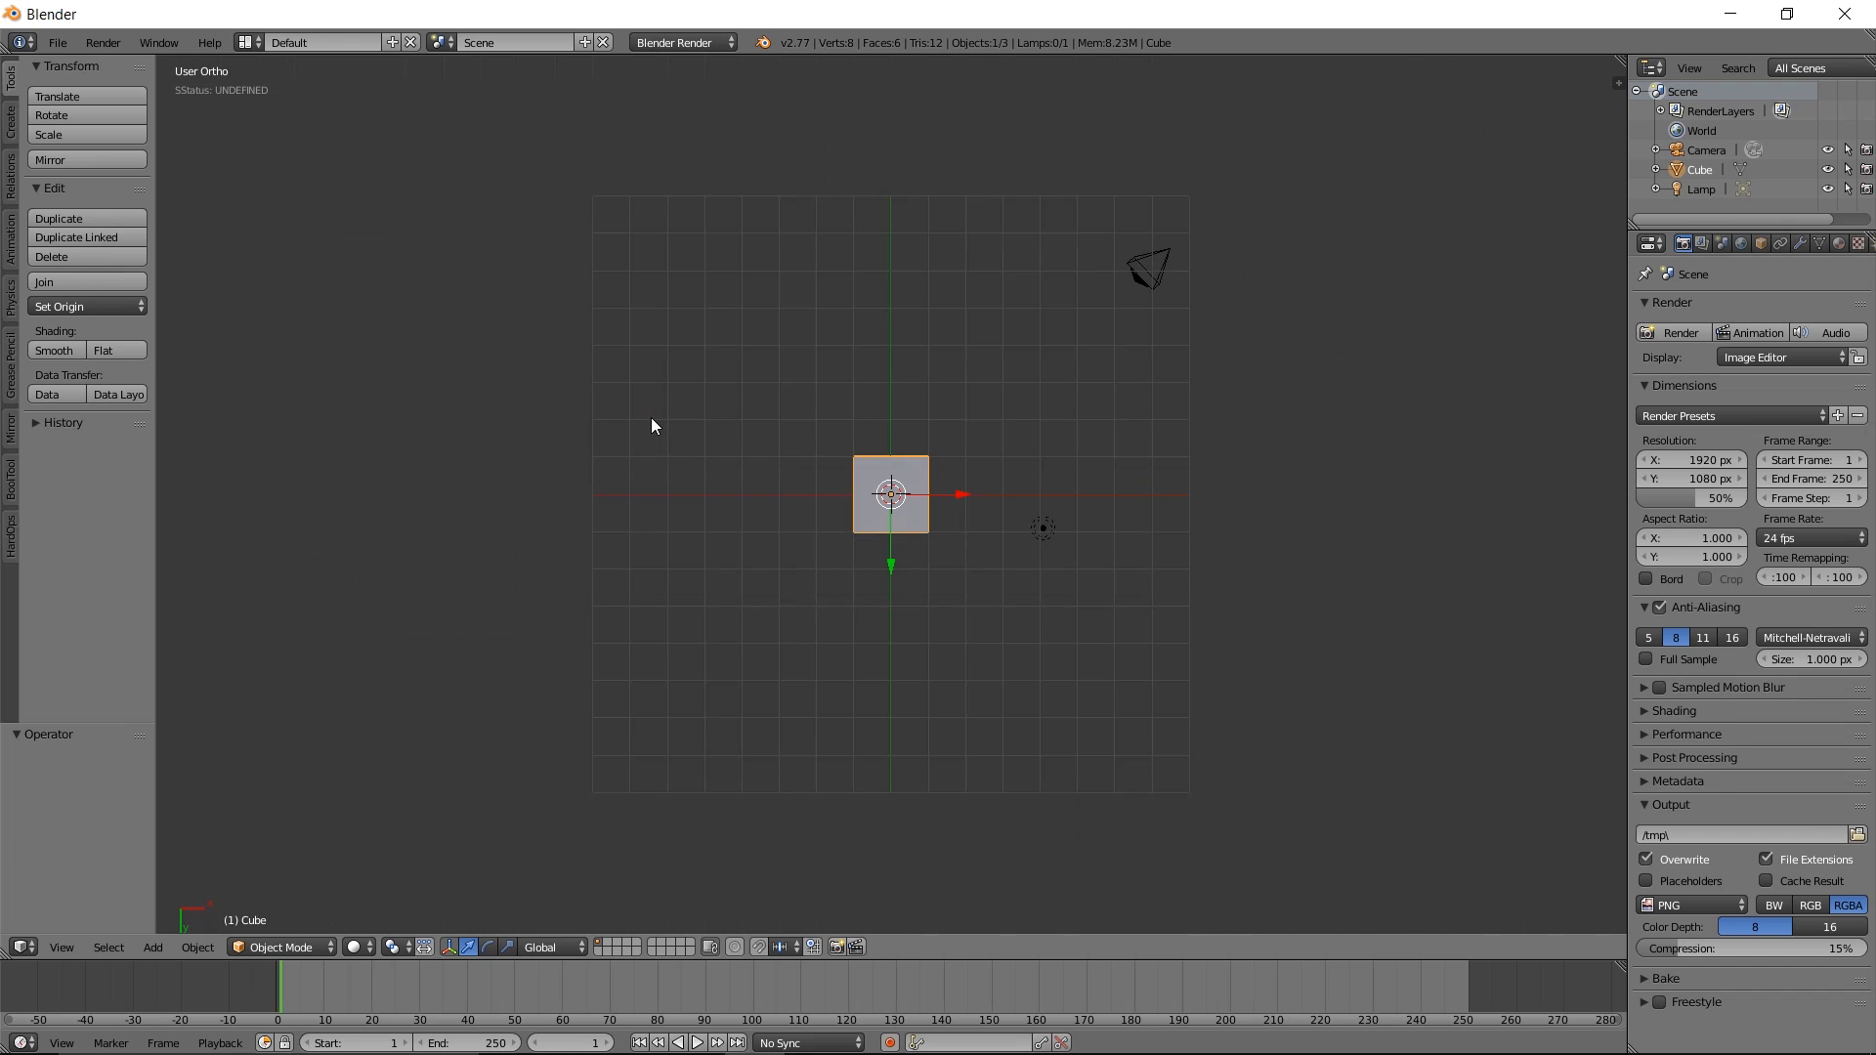
Compare the cube in orthographic and perspective projection from several angles, leaving the view in perspective
middle_click_drag(979, 360, 769, 668)
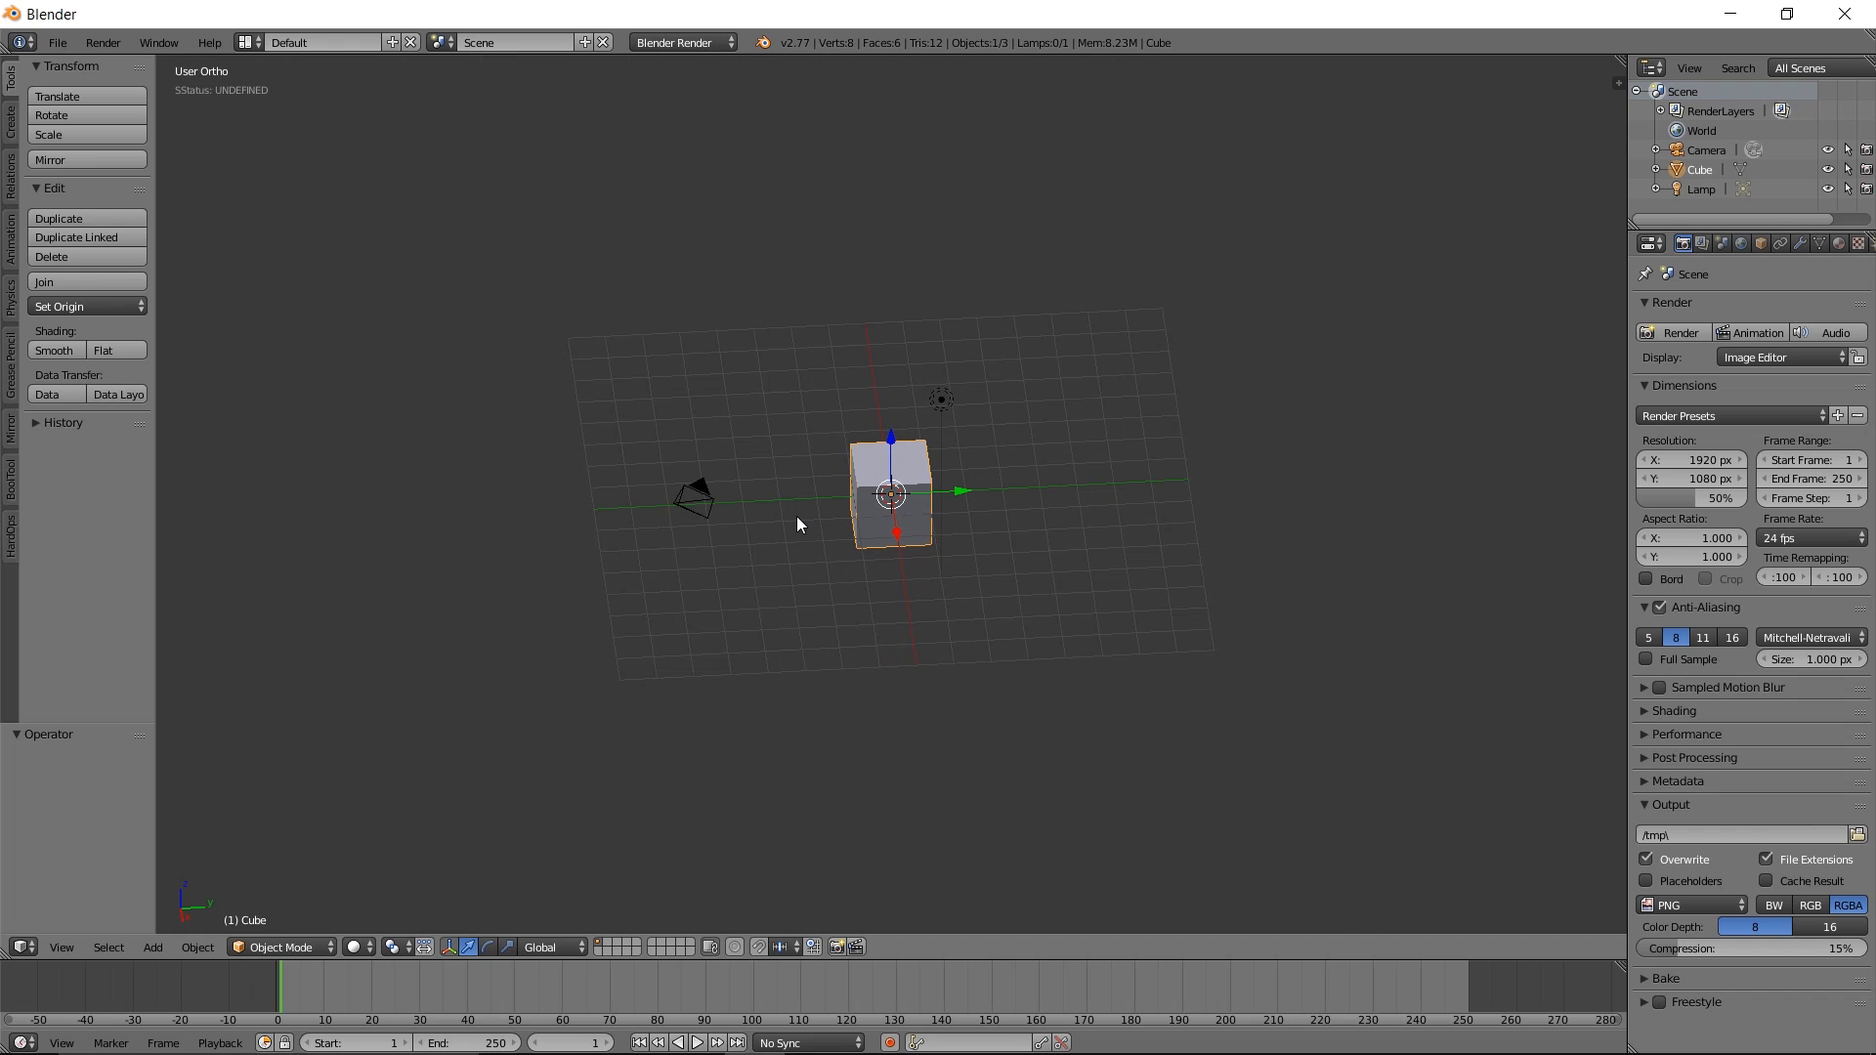
scroll(795, 516, "up", 3)
middle_click_drag(797, 524, 820, 481)
key("KP_5")
middle_click_drag(719, 569, 611, 584)
key("KP_5")
middle_click_drag(772, 588, 959, 628)
key("KP_5")
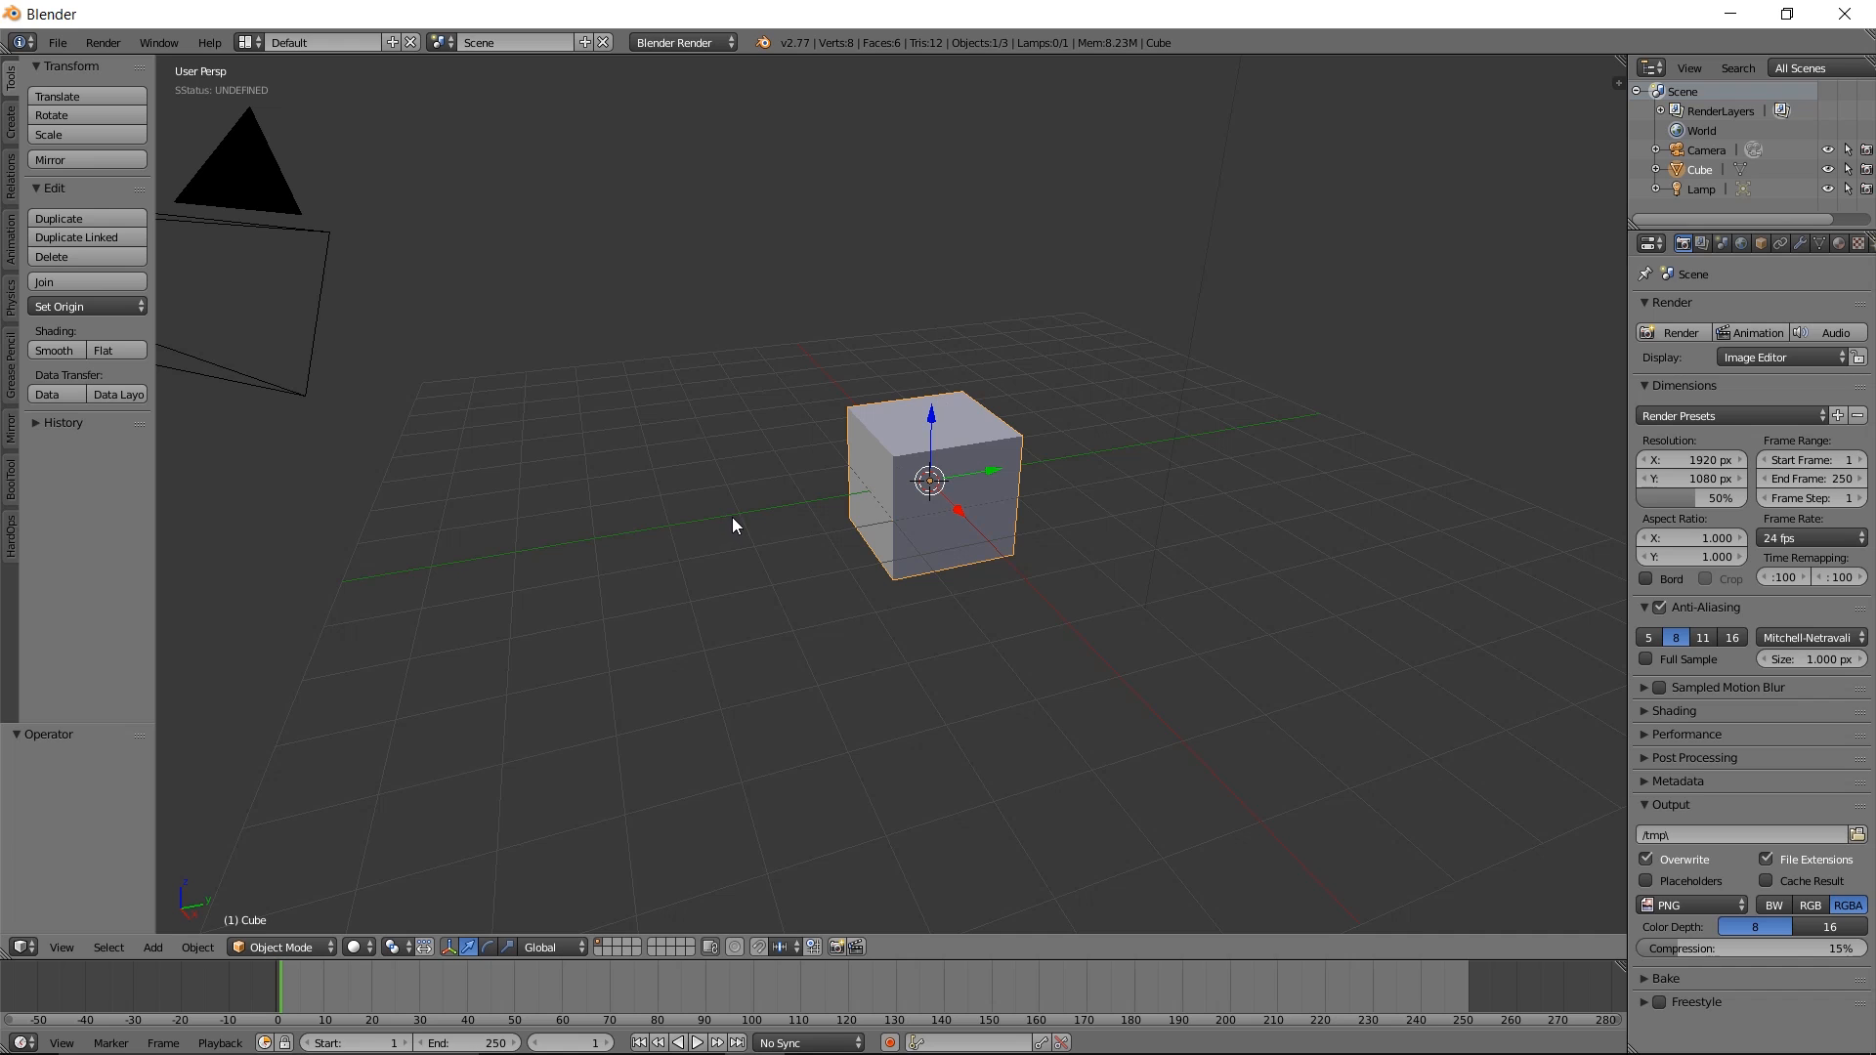
mouse_move(703, 550)
middle_mouse_down()
mouse_move(748, 561)
mouse_move(713, 558)
middle_mouse_up()
Put the cube in Edit Mode and select its side face on the positive X side using face selection
key("shift+a")
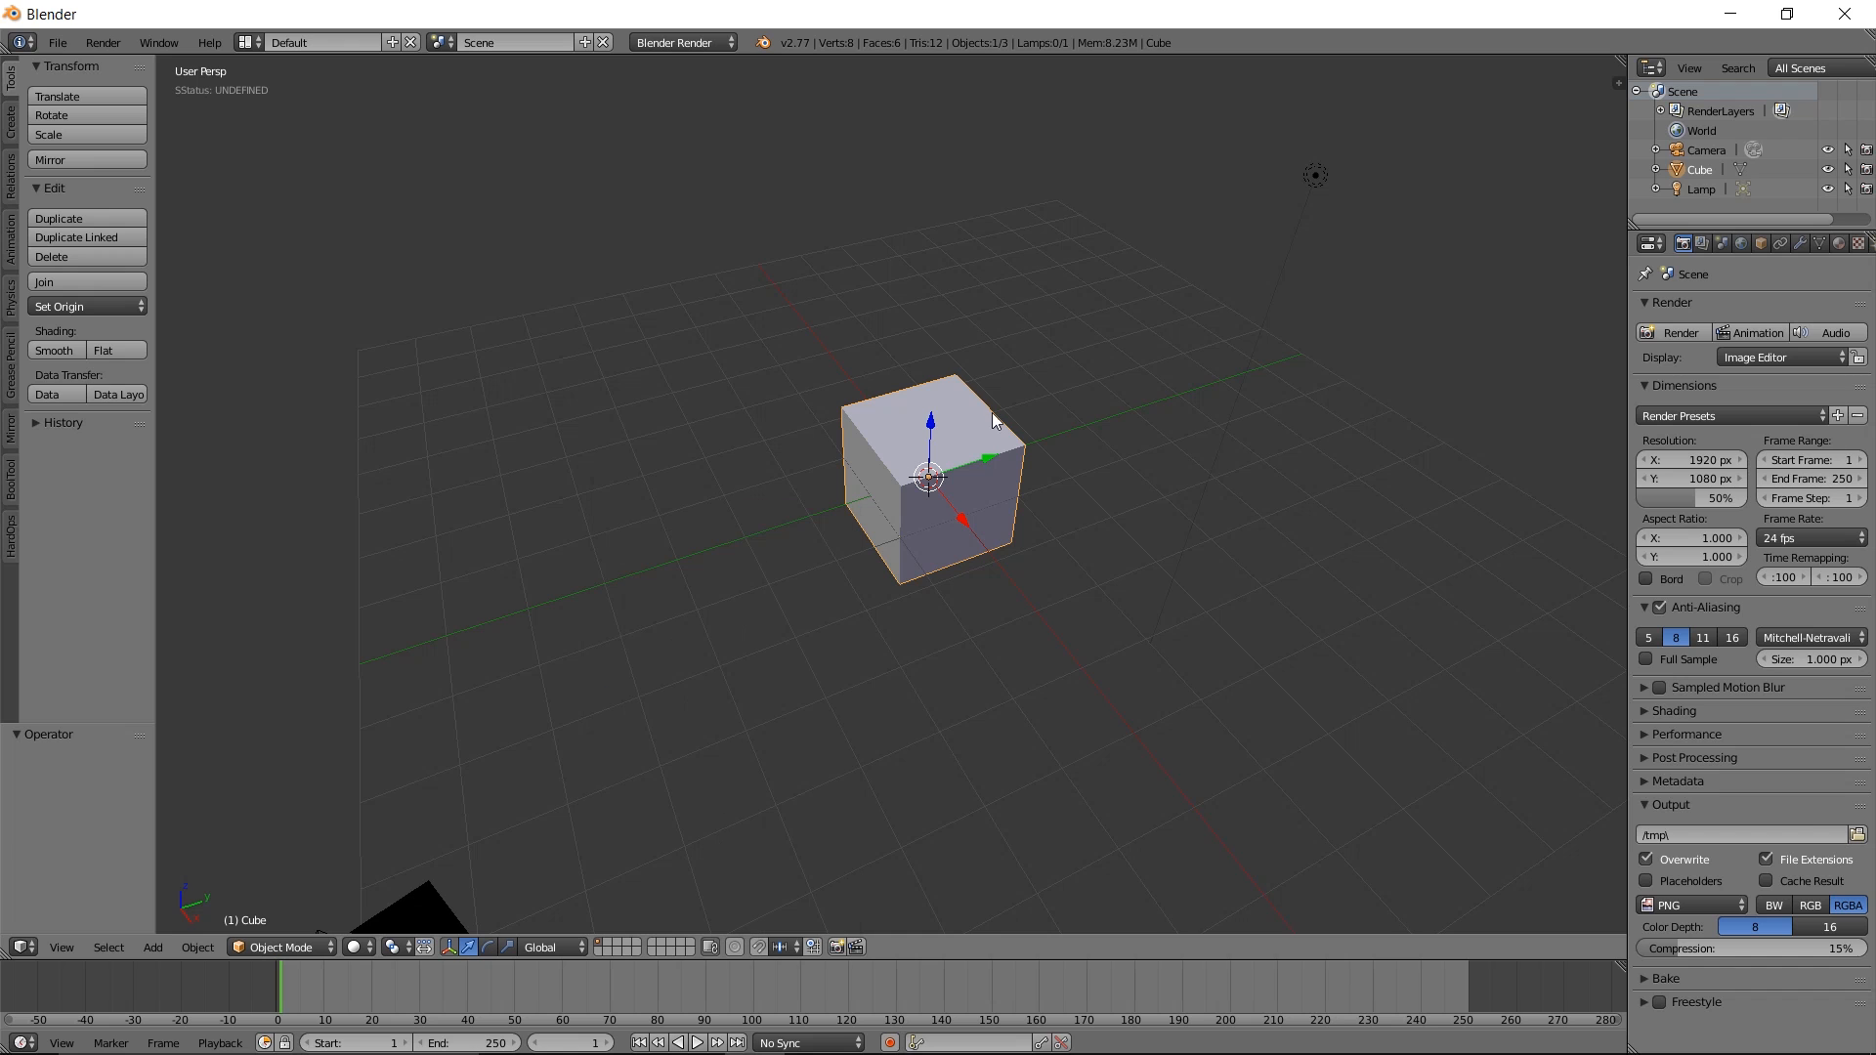
key("Tab")
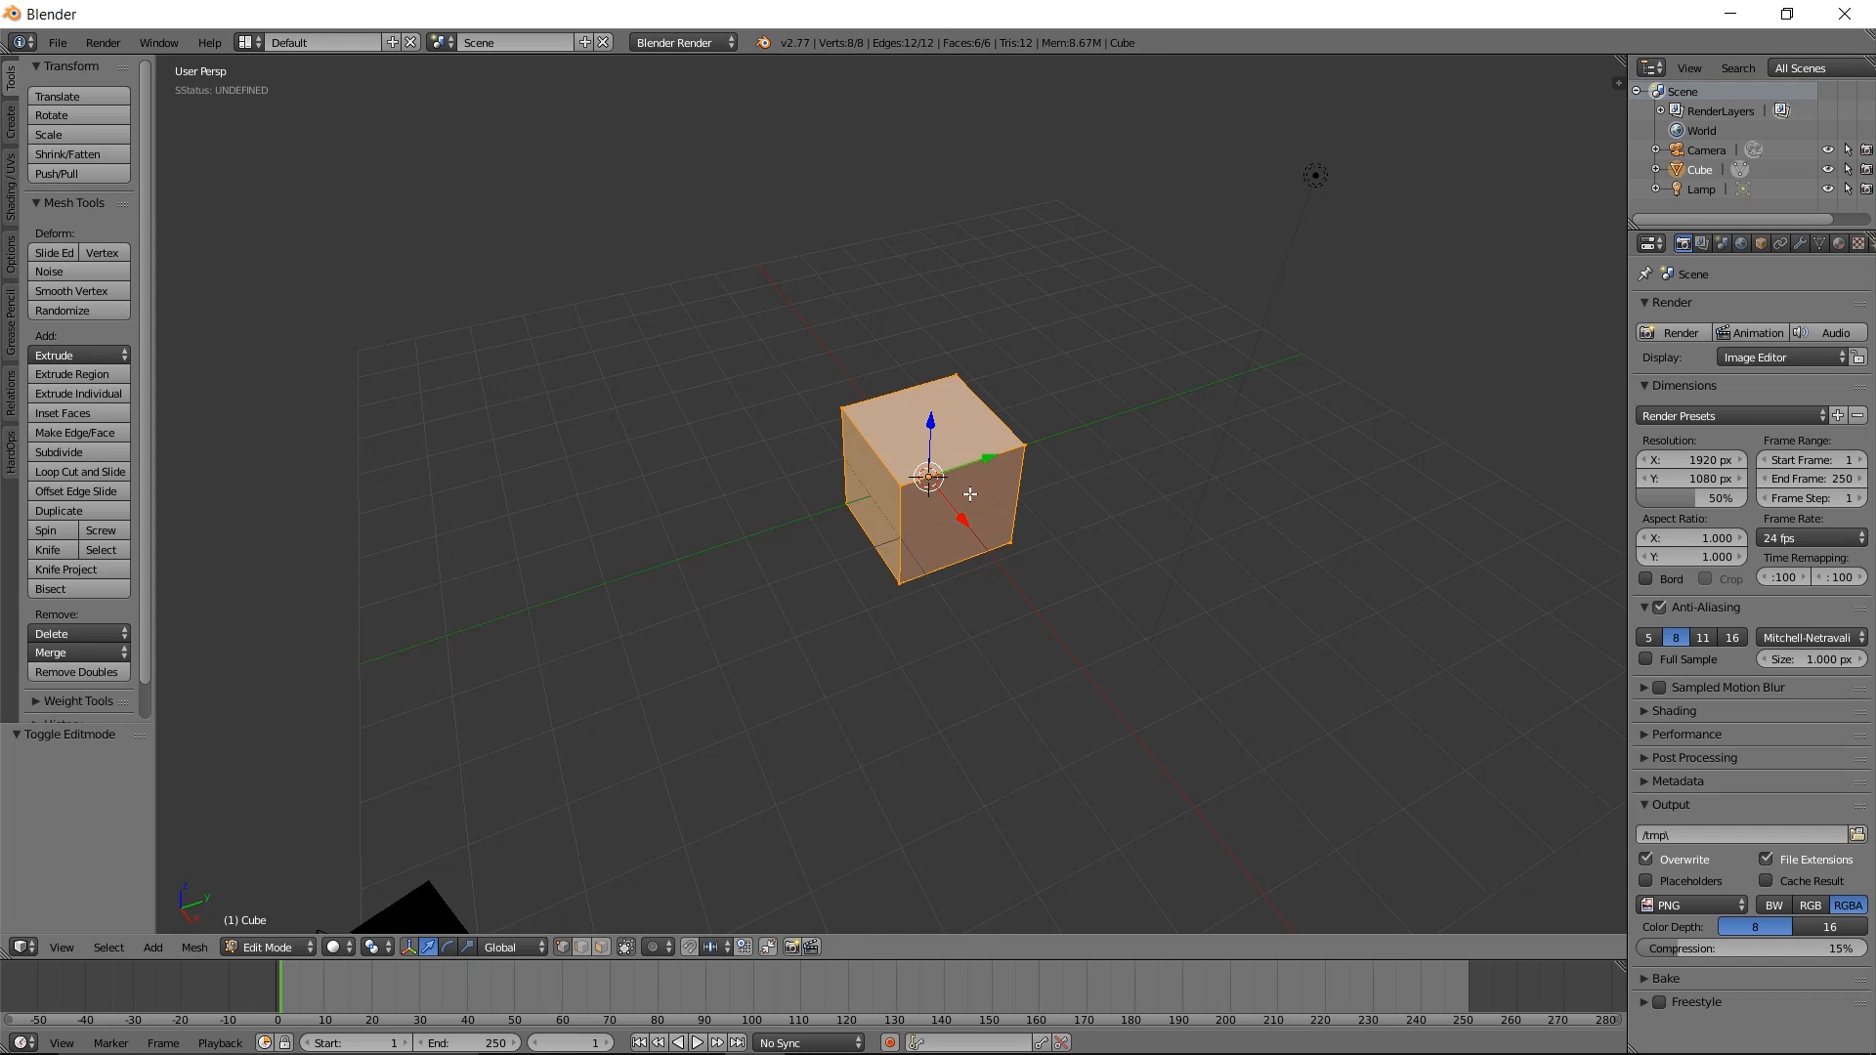
middle_click_drag(918, 526, 989, 497)
key("Tab")
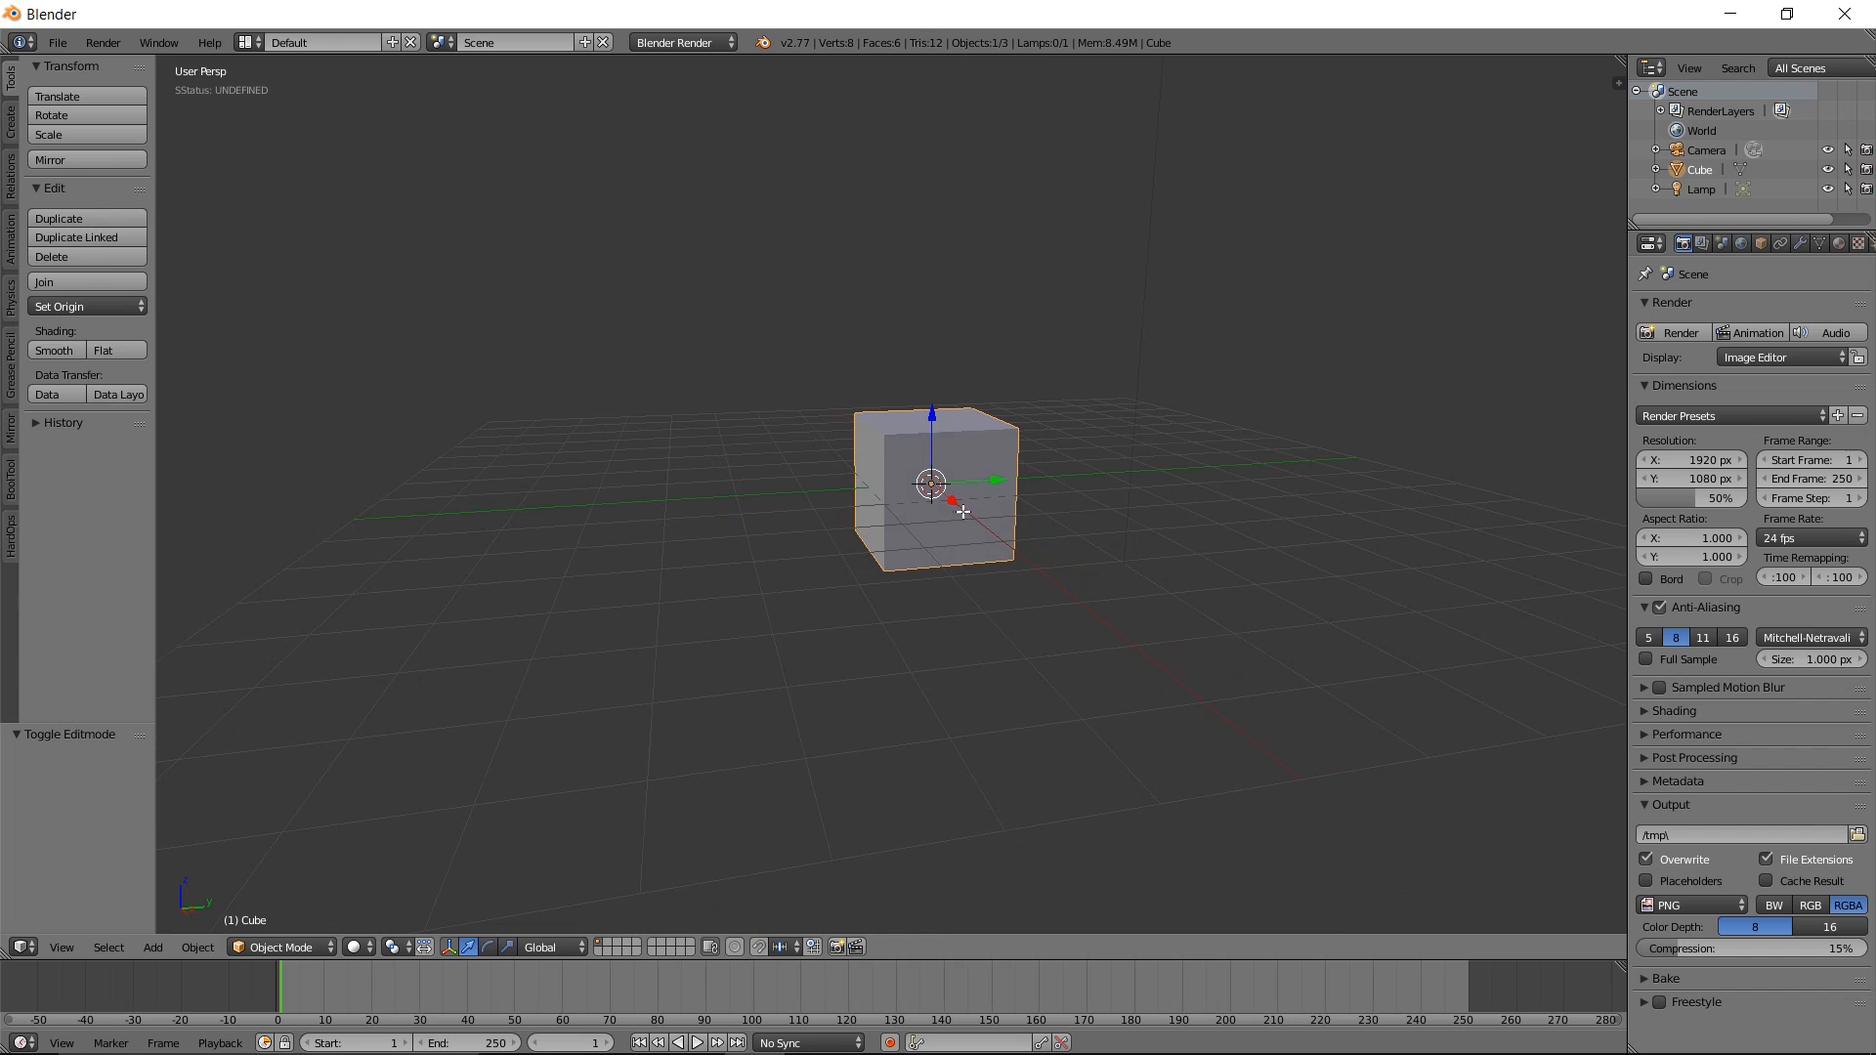
key("Tab")
middle_click_drag(853, 557, 857, 553)
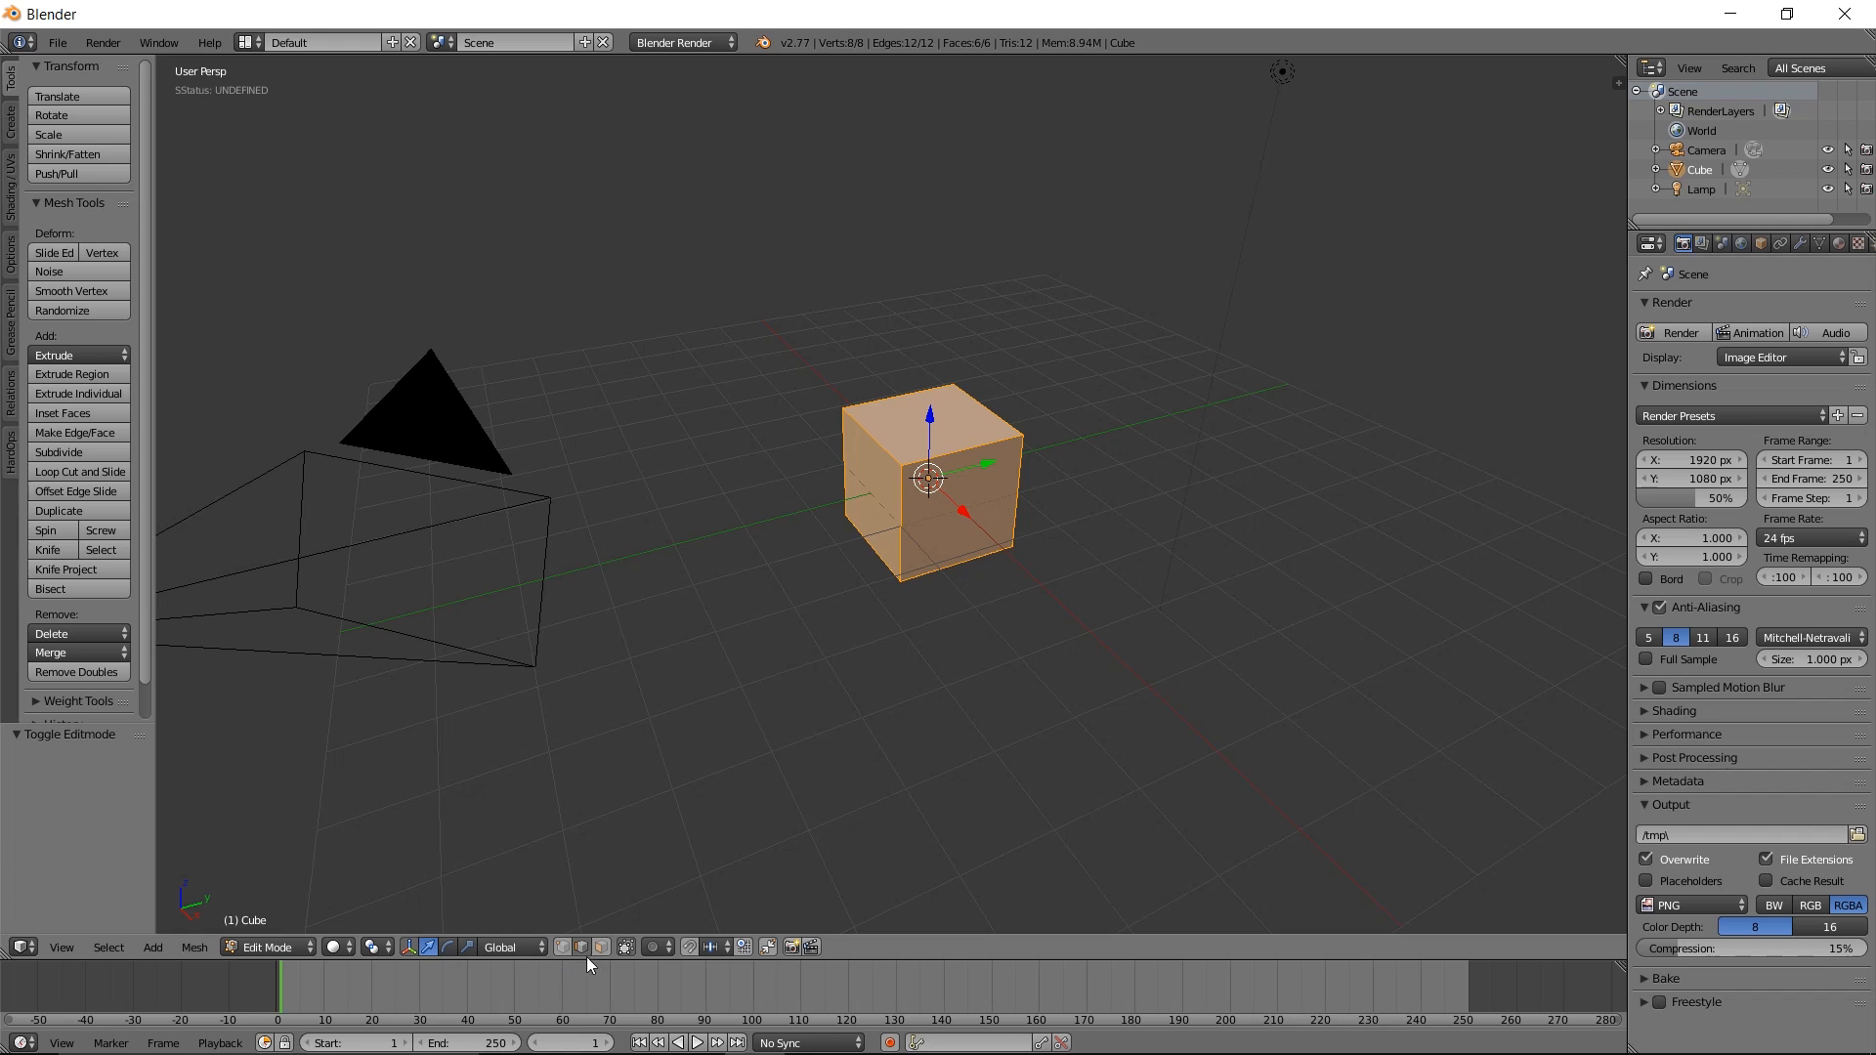
right_click(948, 537)
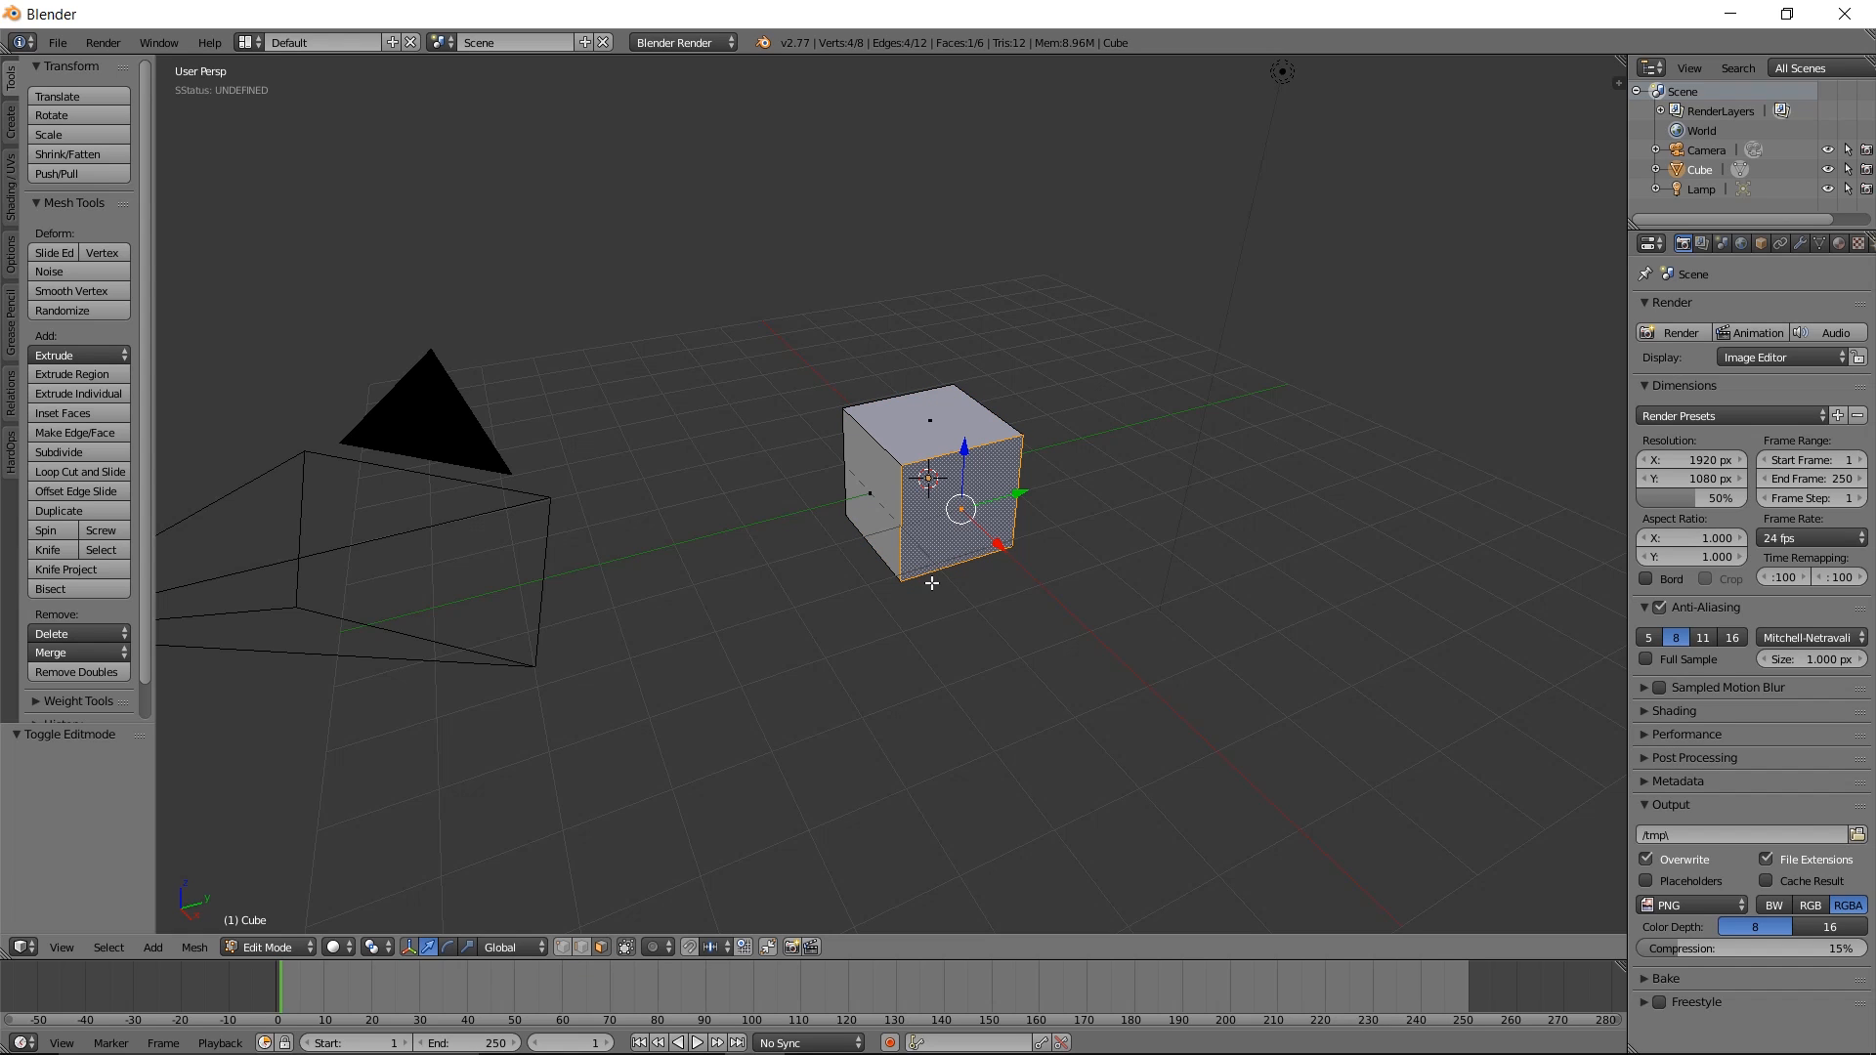
scroll(939, 561, "up", 1)
scroll(939, 561, "up", 1)
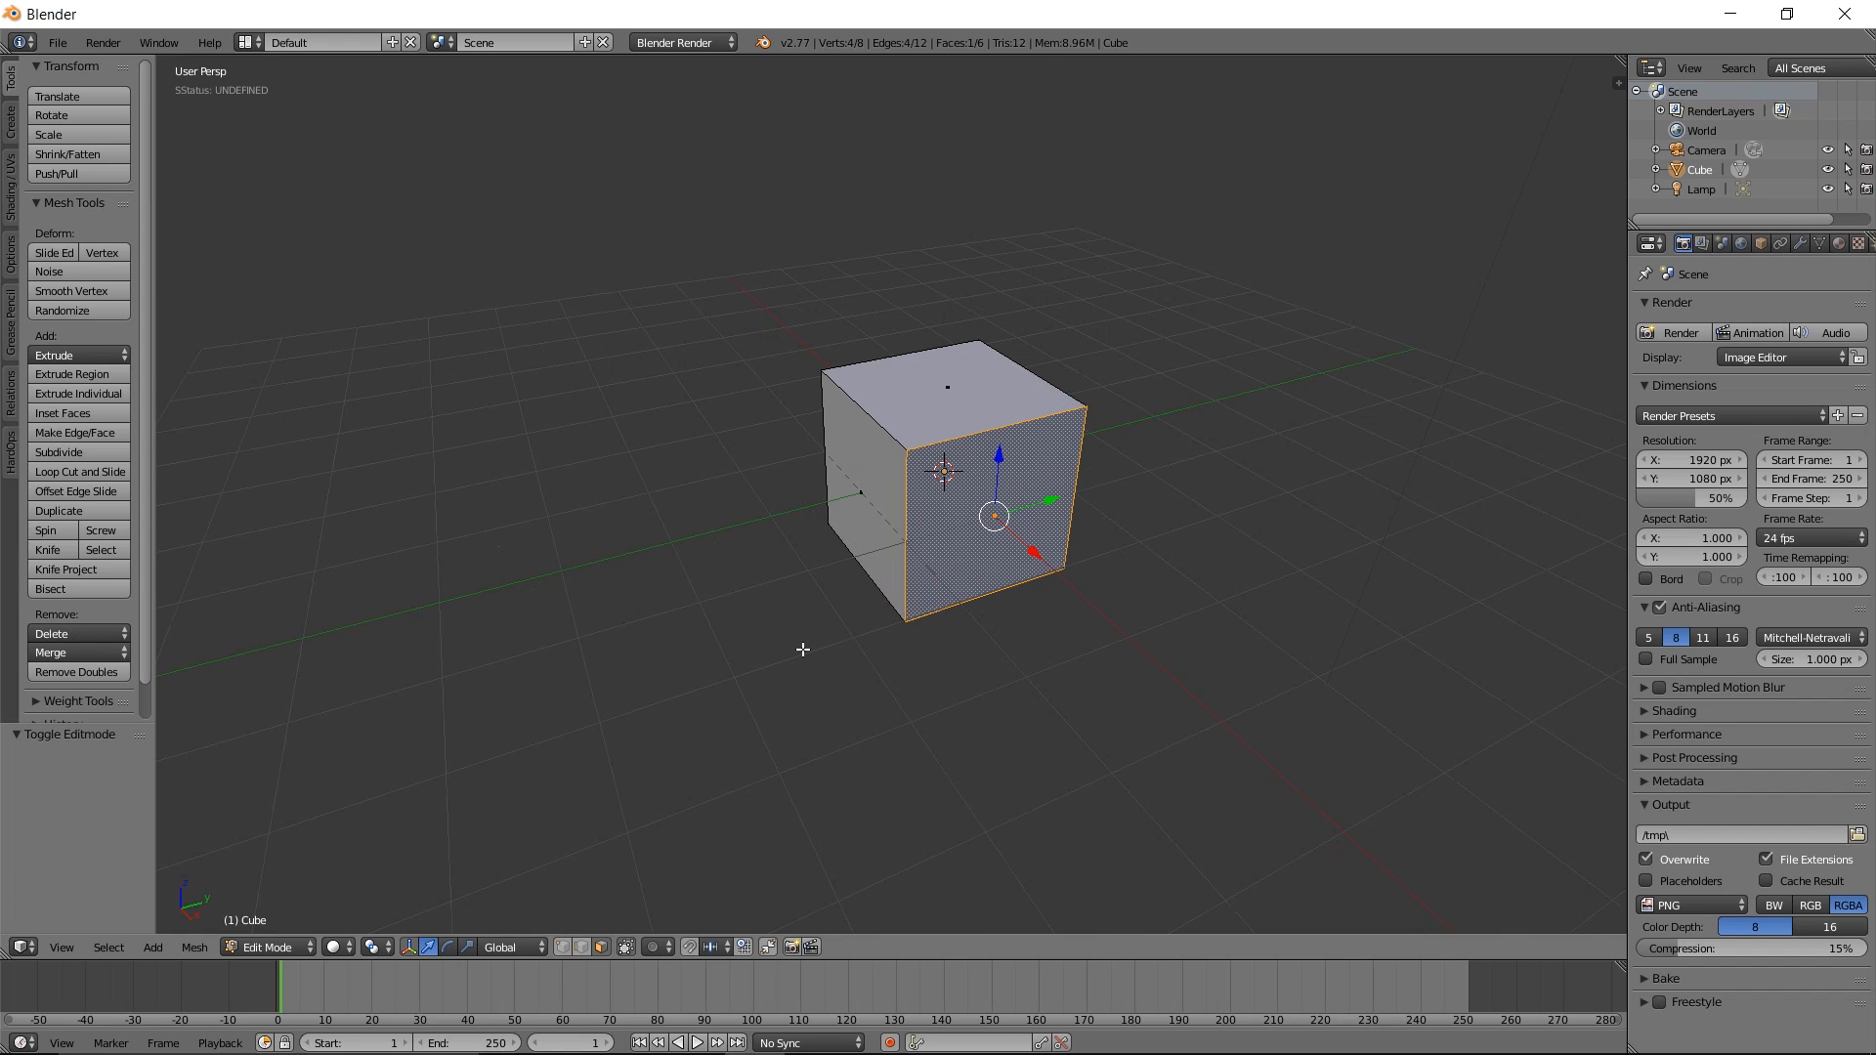
Try selecting different cube faces and freely moving and rotating the positive X face
right_click(947, 399)
right_click(875, 484)
right_click_drag(973, 516, 1118, 506)
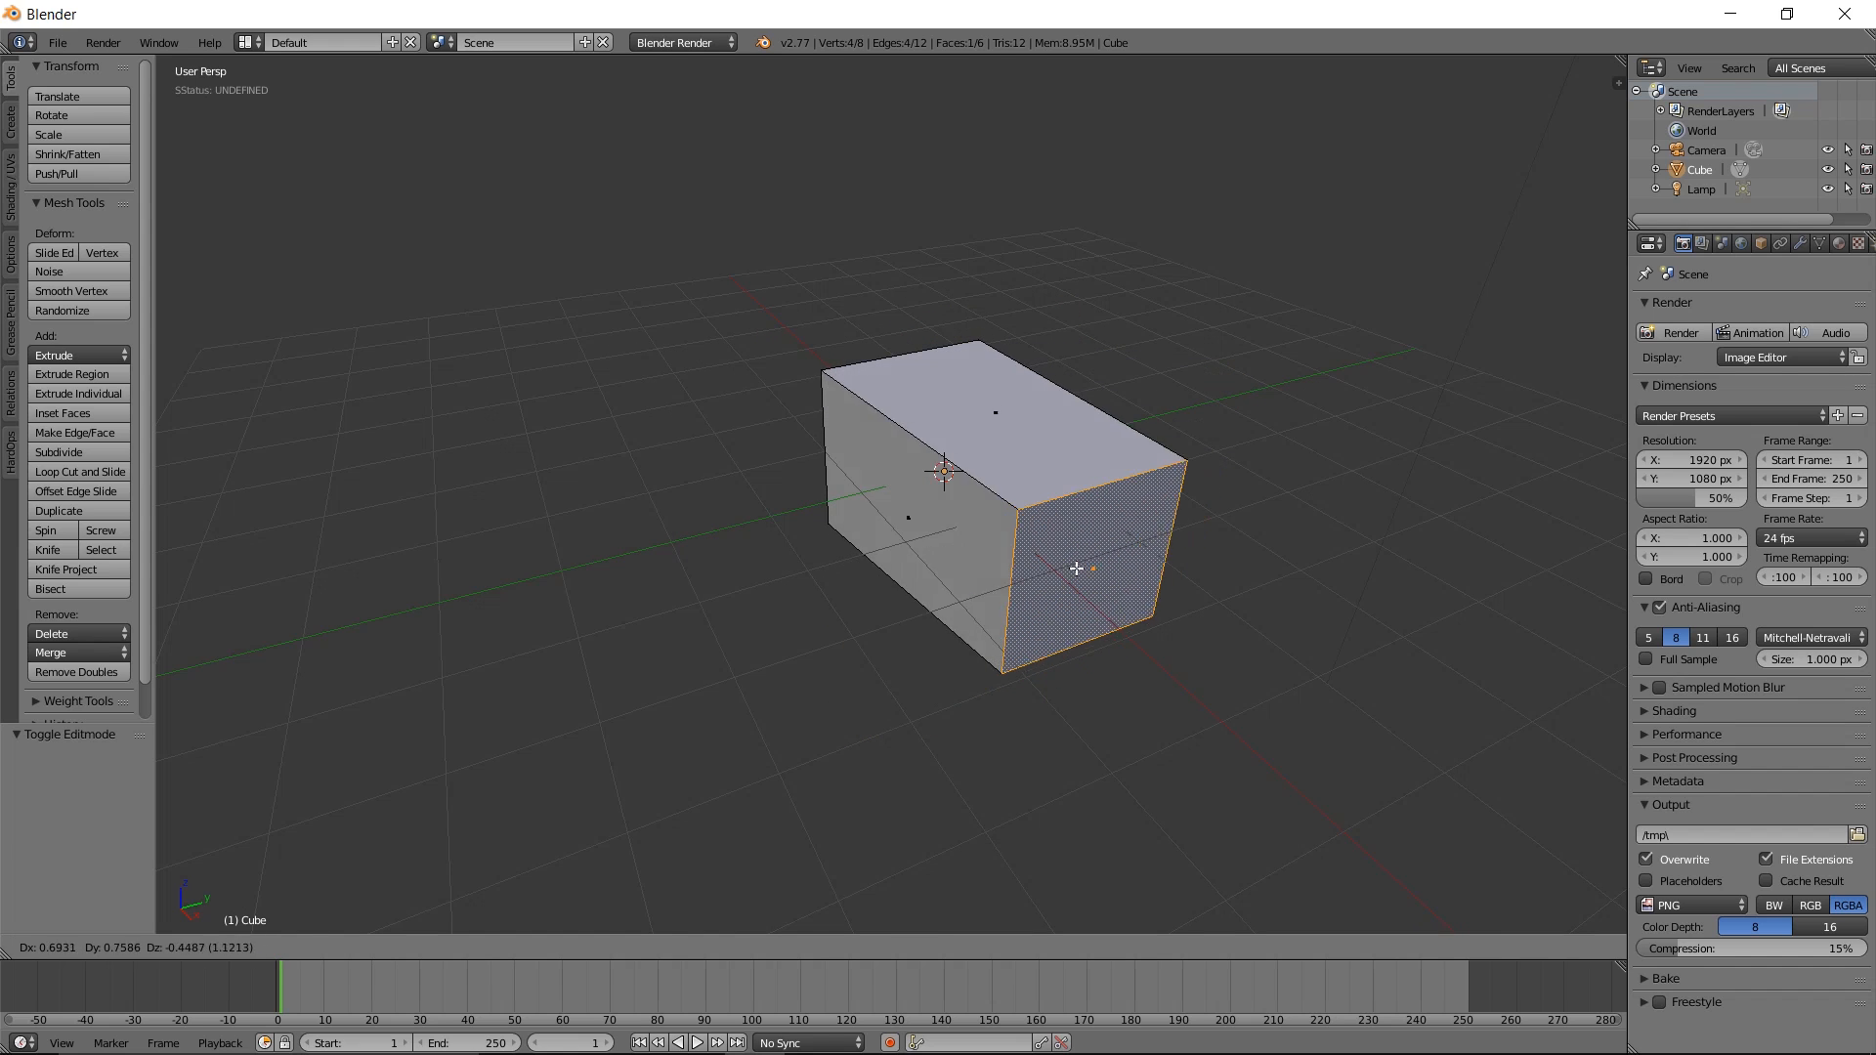
right_click(983, 613)
middle_click_drag(845, 654, 896, 649)
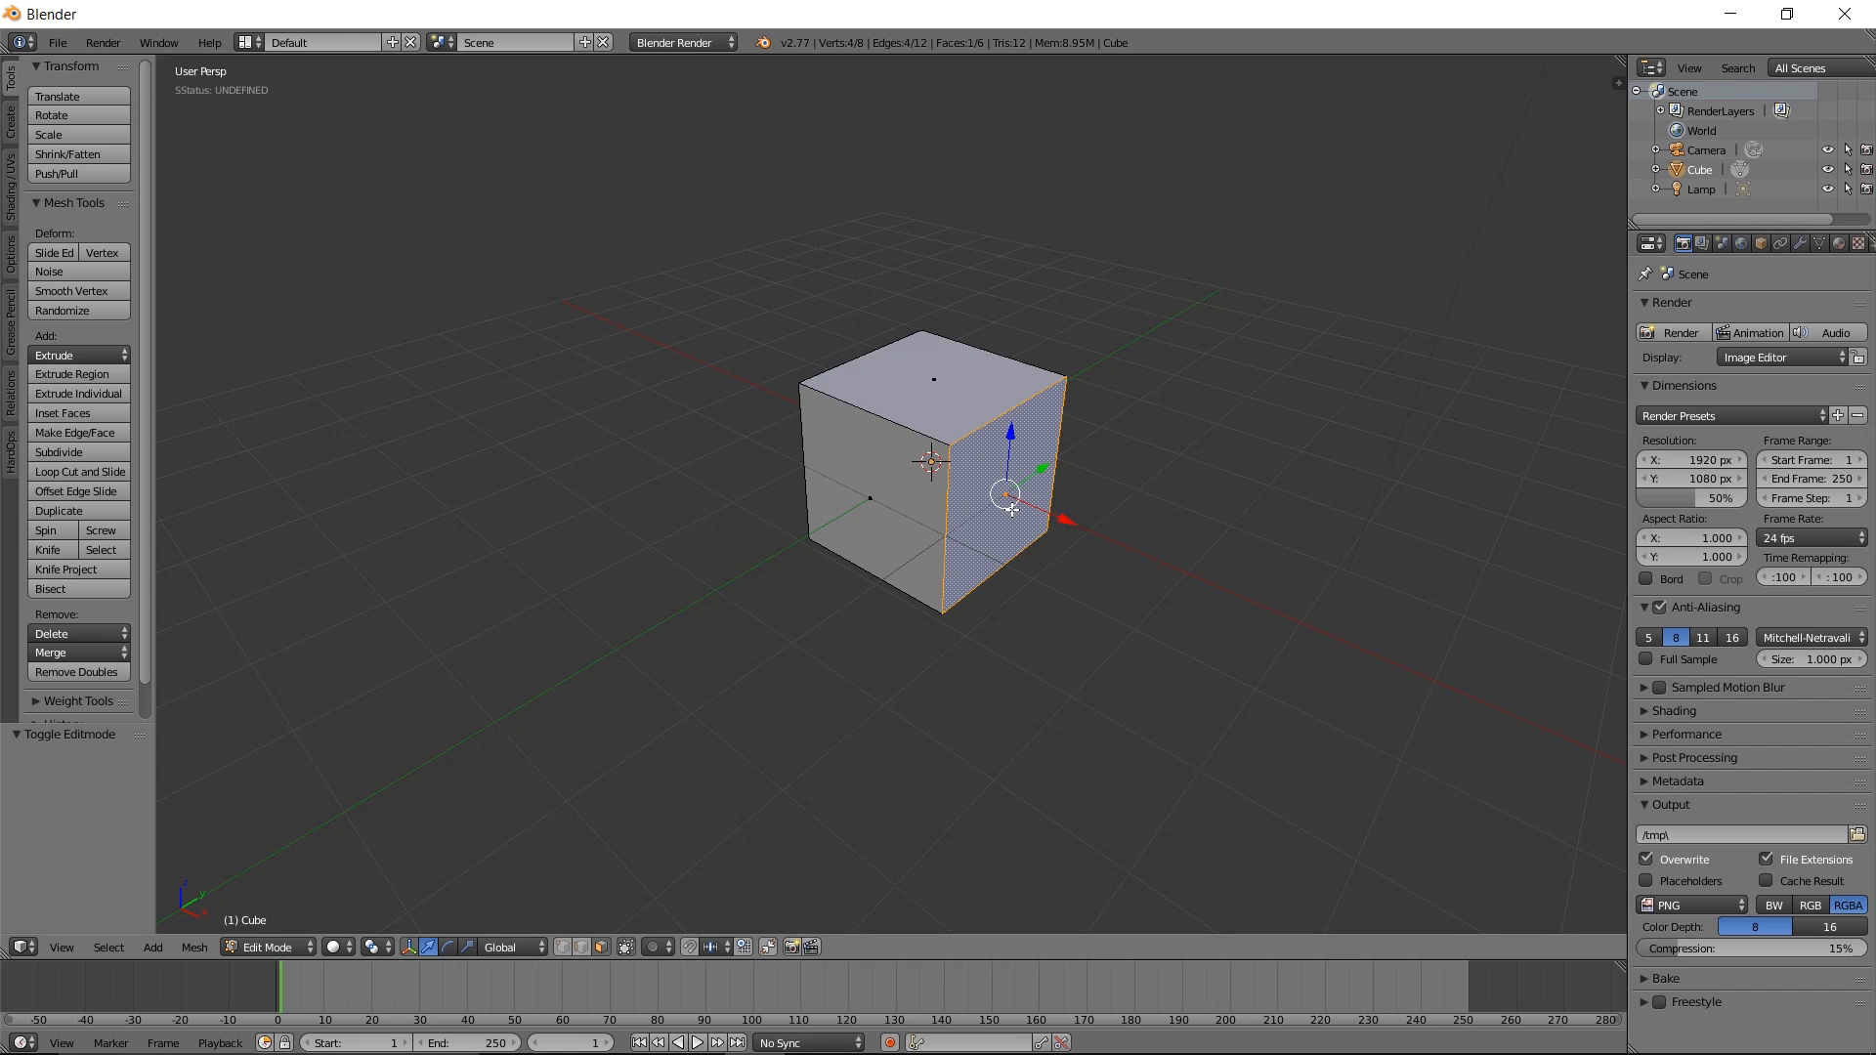
key("g")
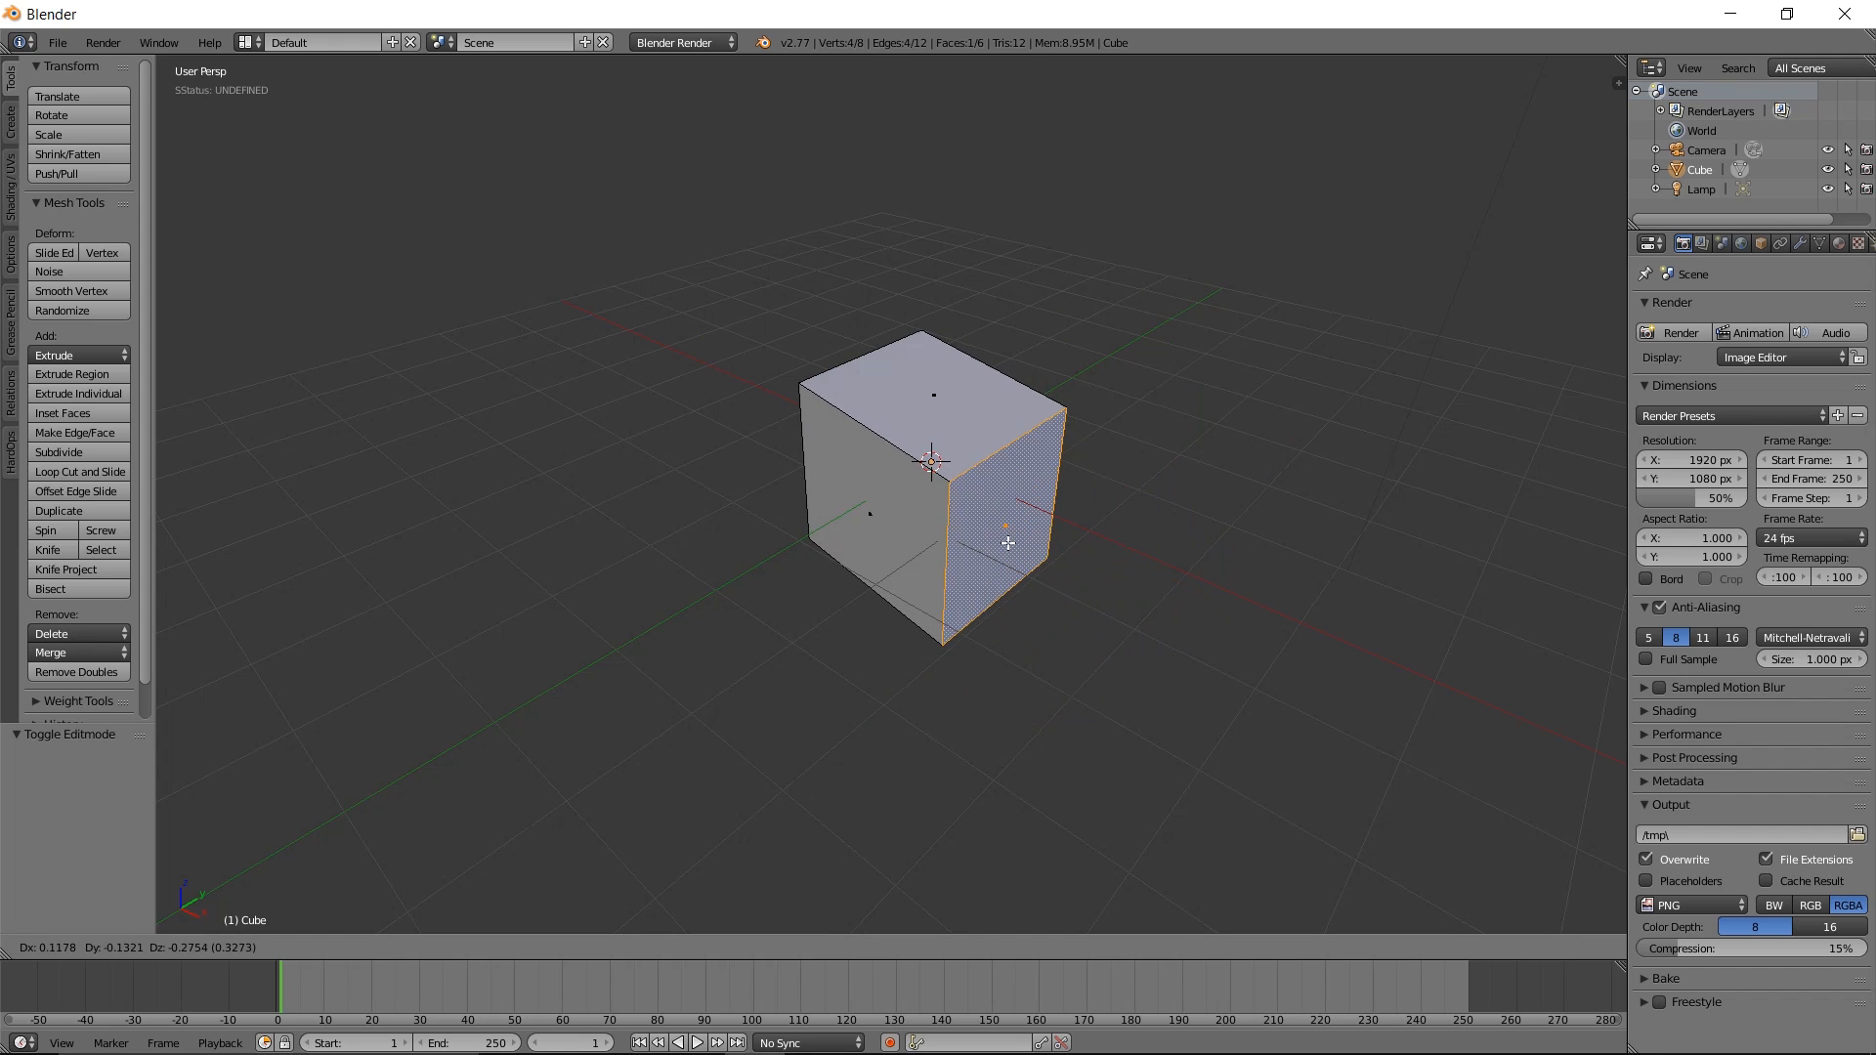
right_click(993, 617)
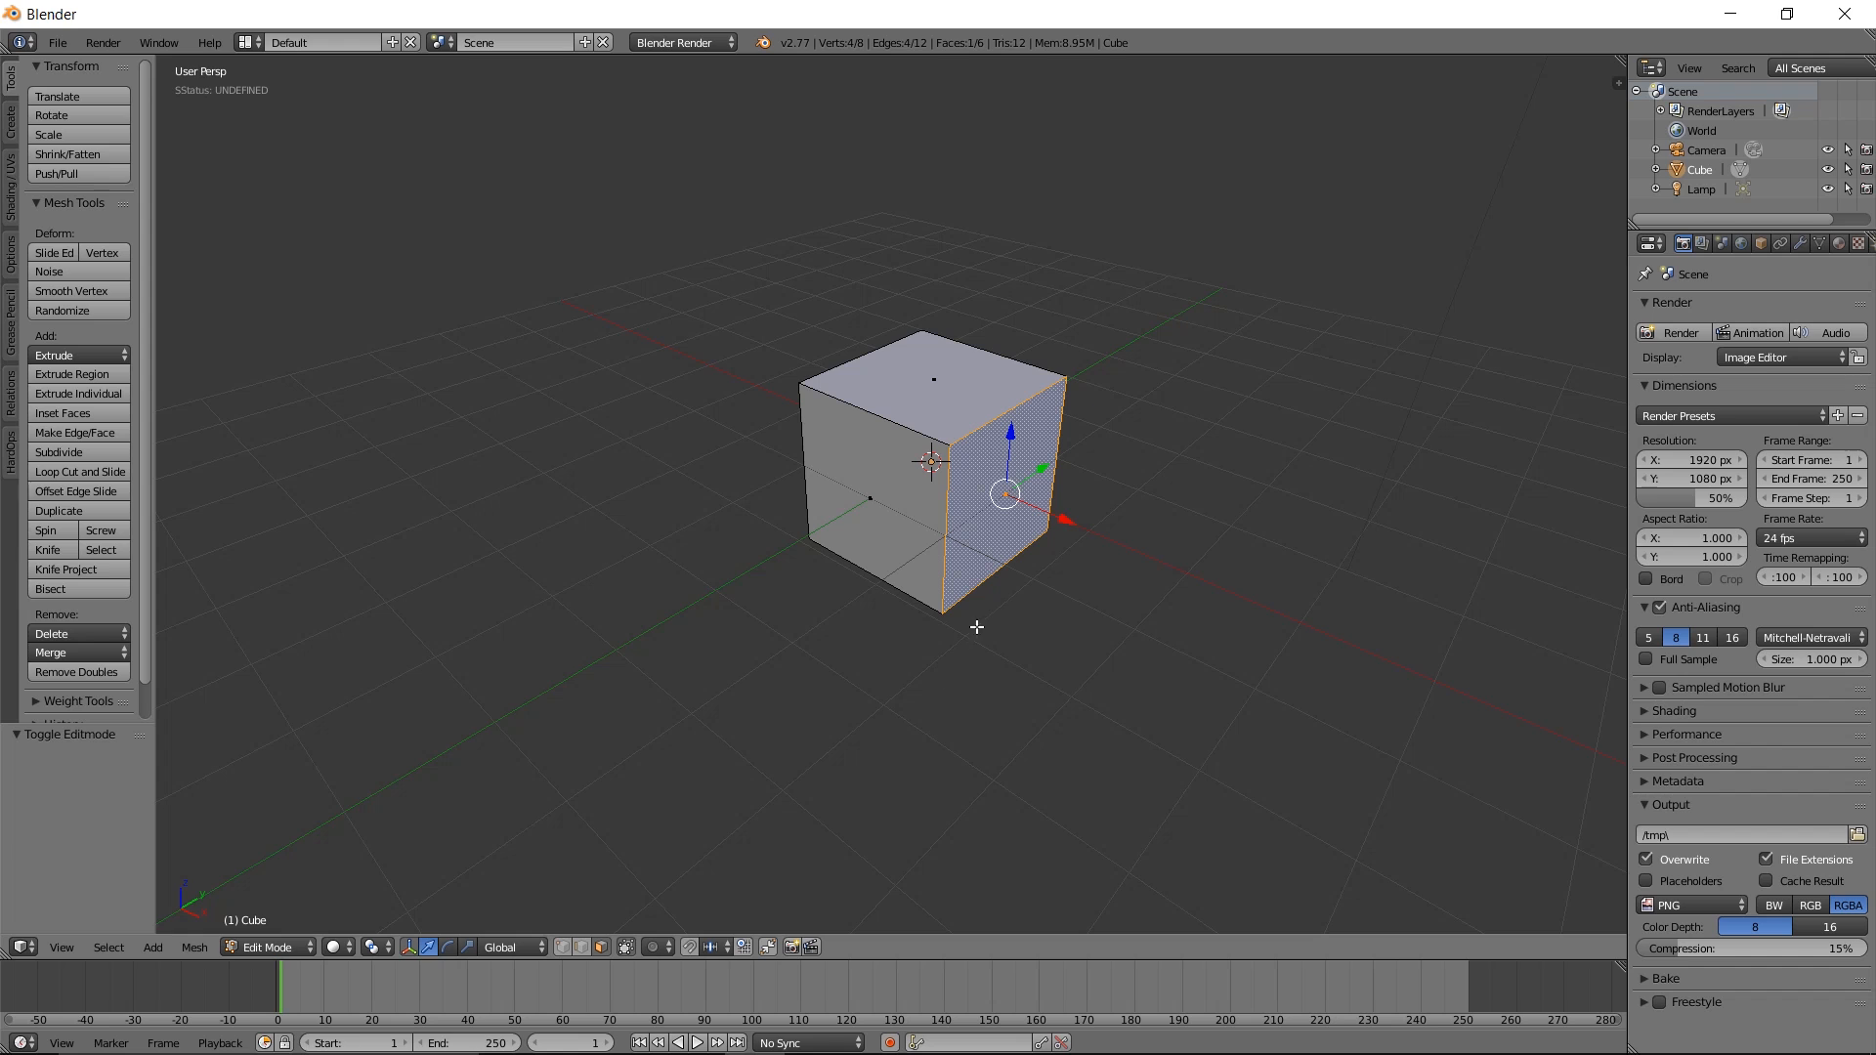
key("r")
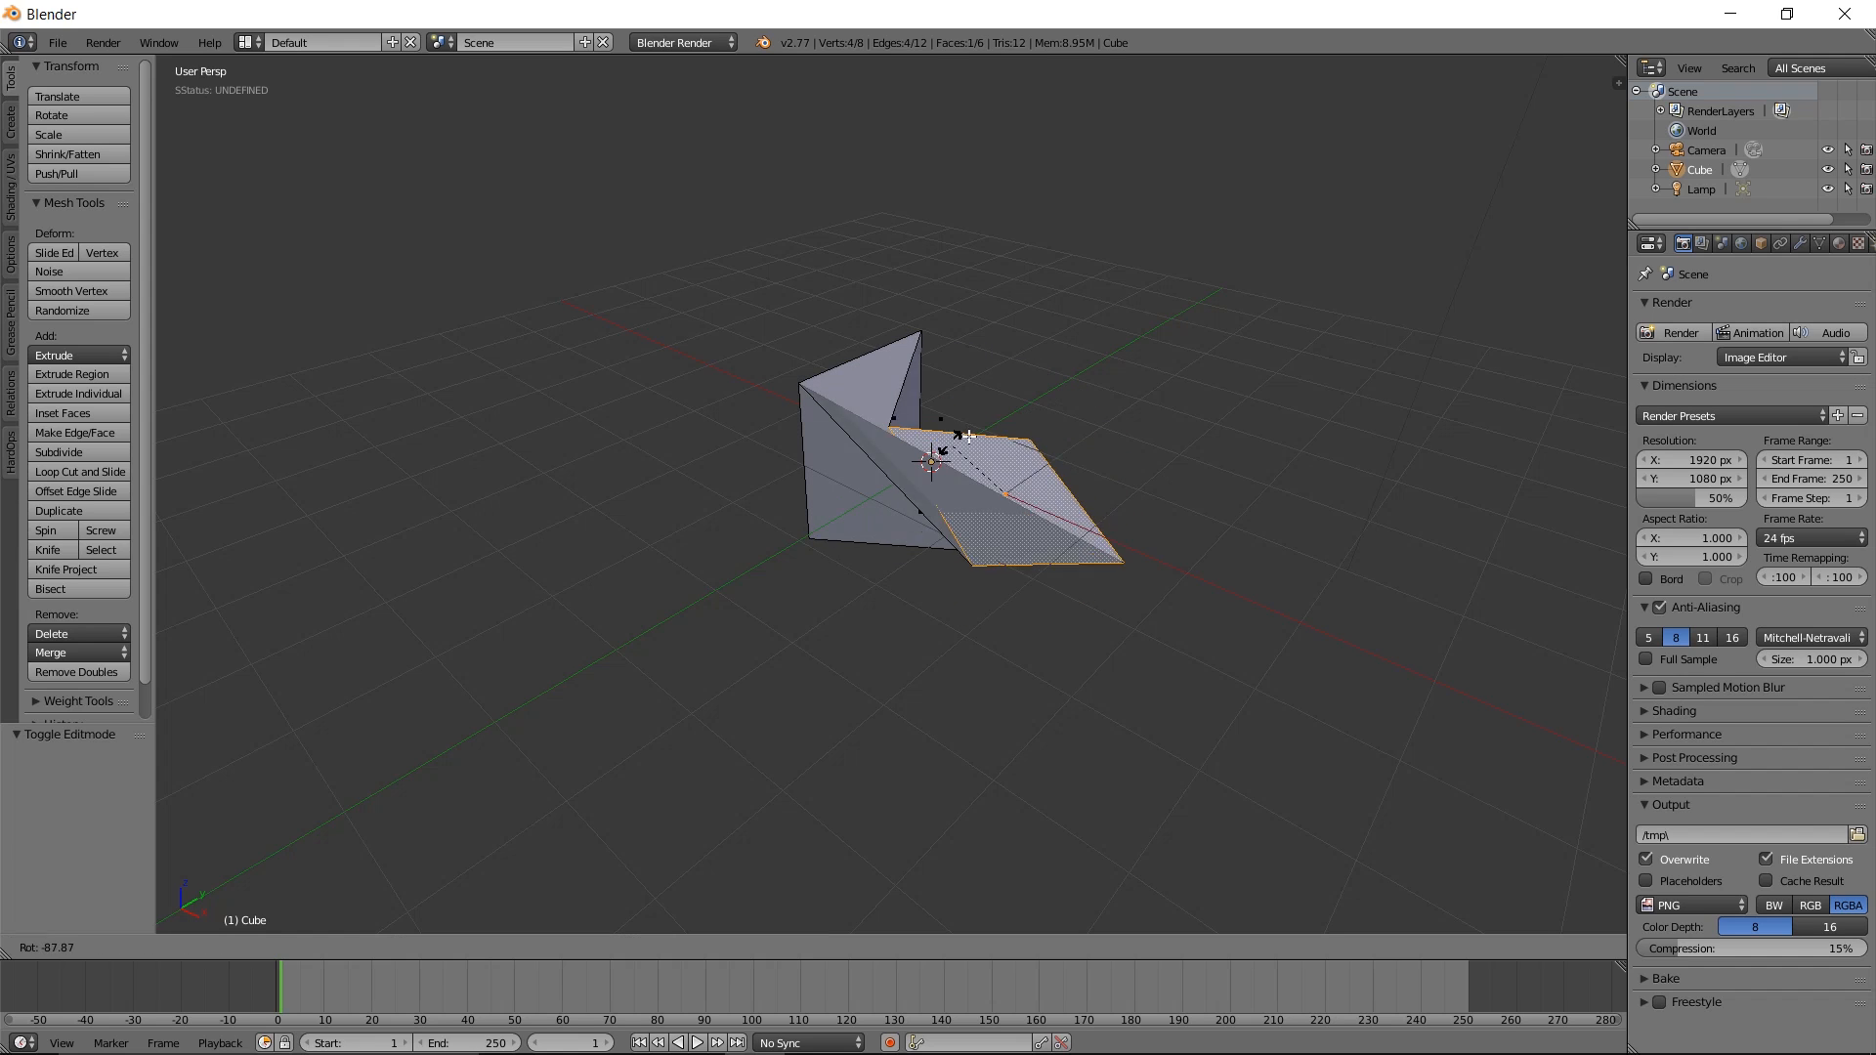
right_click(1044, 520)
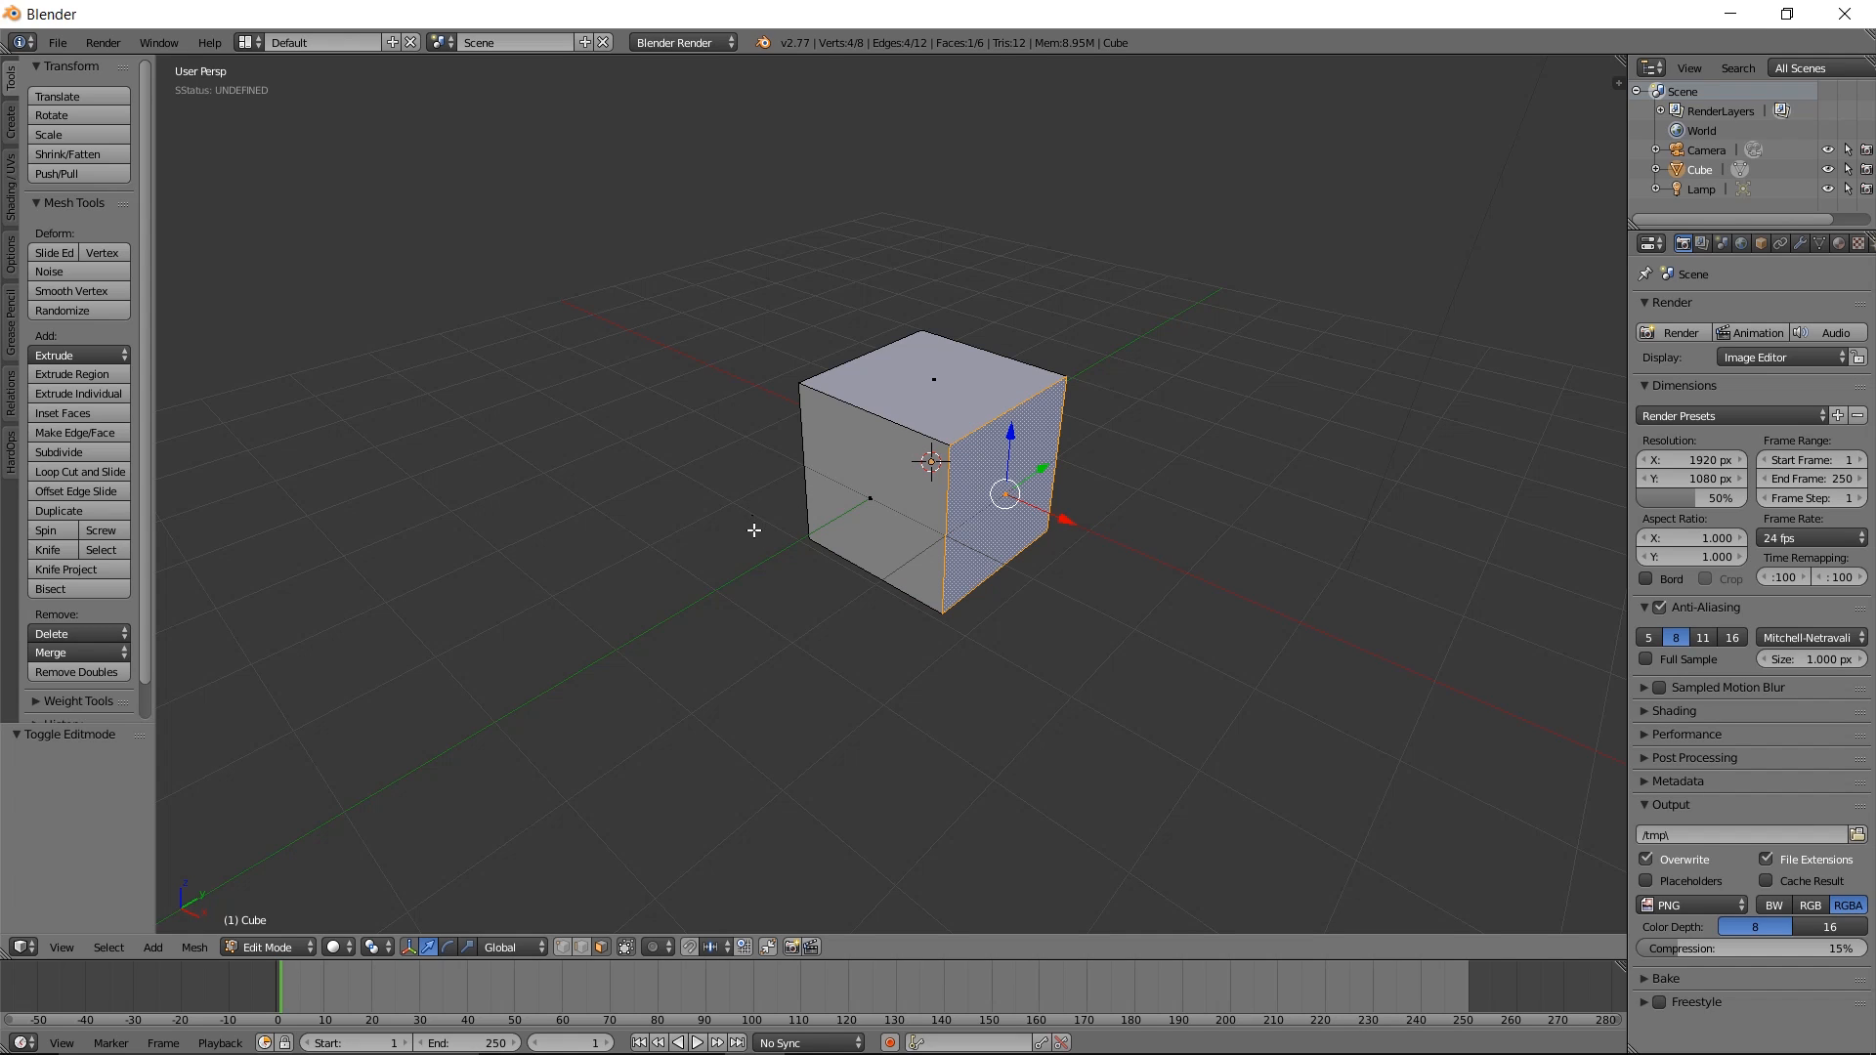
Extrude the positive X face outward three times in a row, with the last segment about 0.288 units long
key("e")
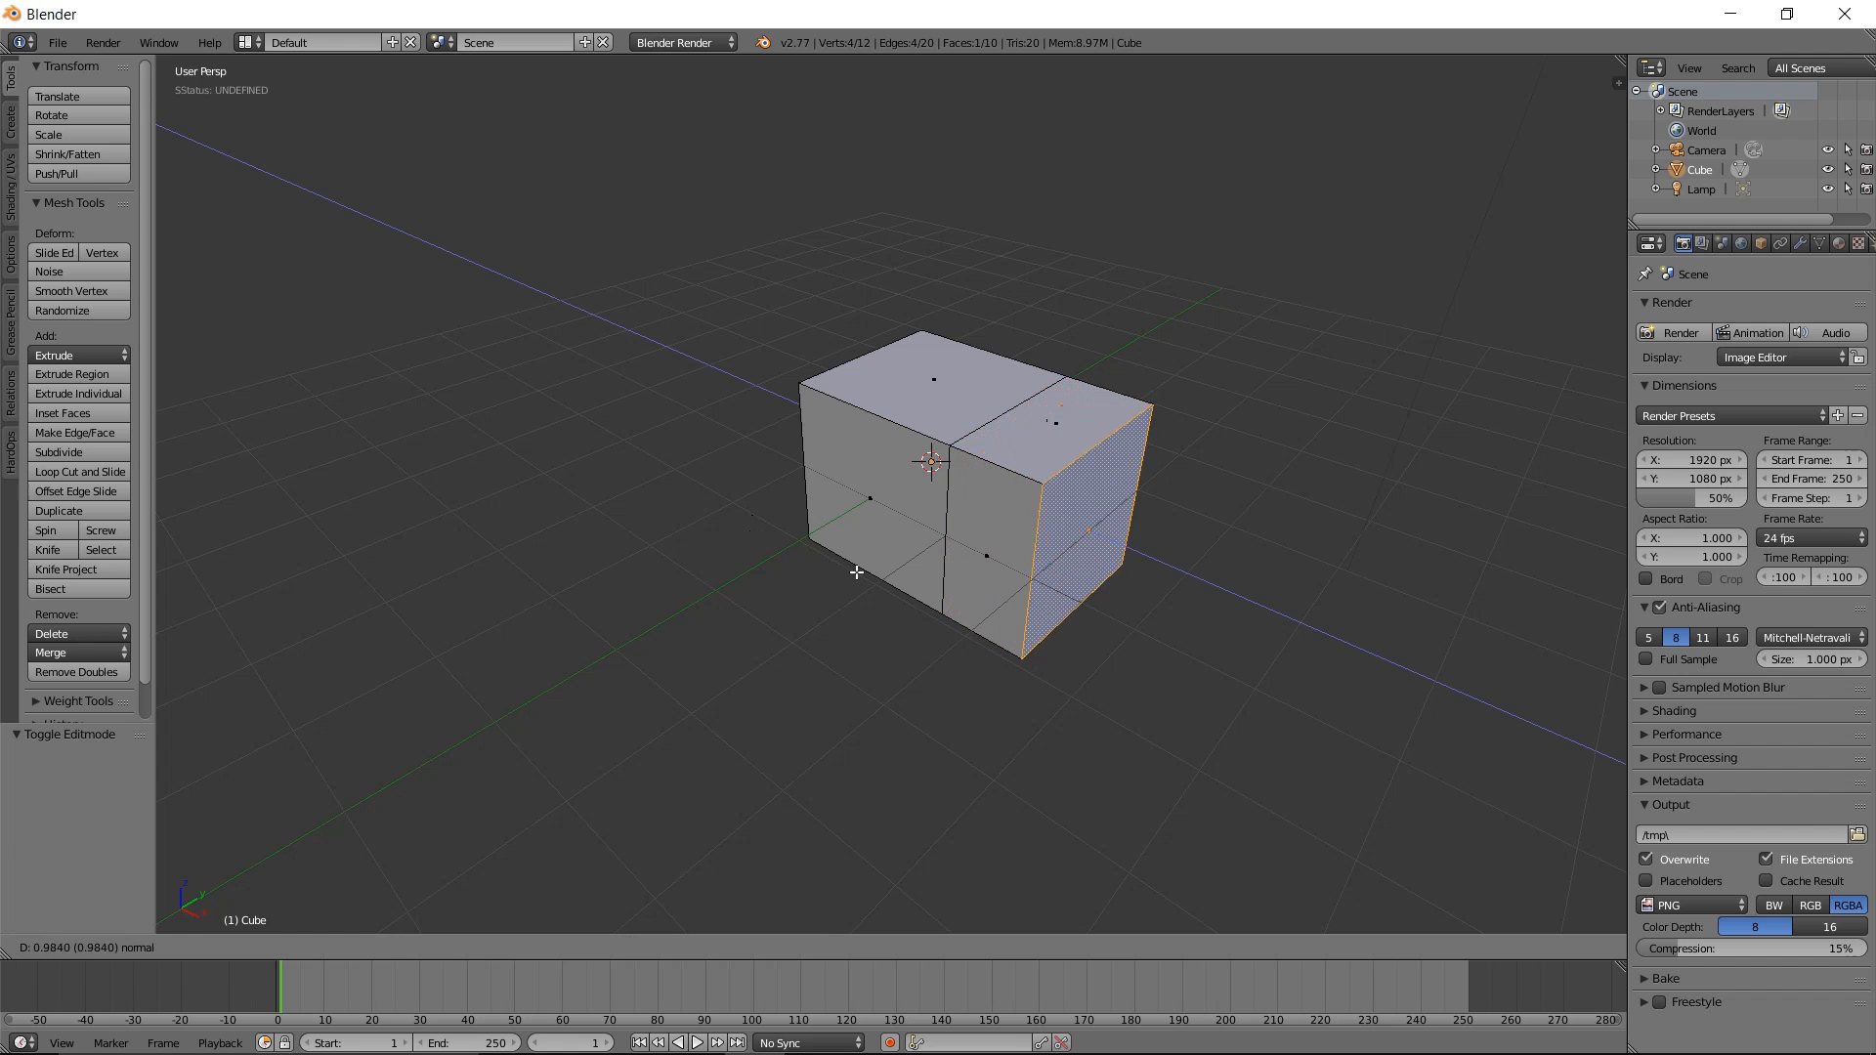
left_click(893, 604)
middle_click_drag(922, 628, 970, 563)
key("e")
left_click(868, 608)
key("e")
left_click(975, 603)
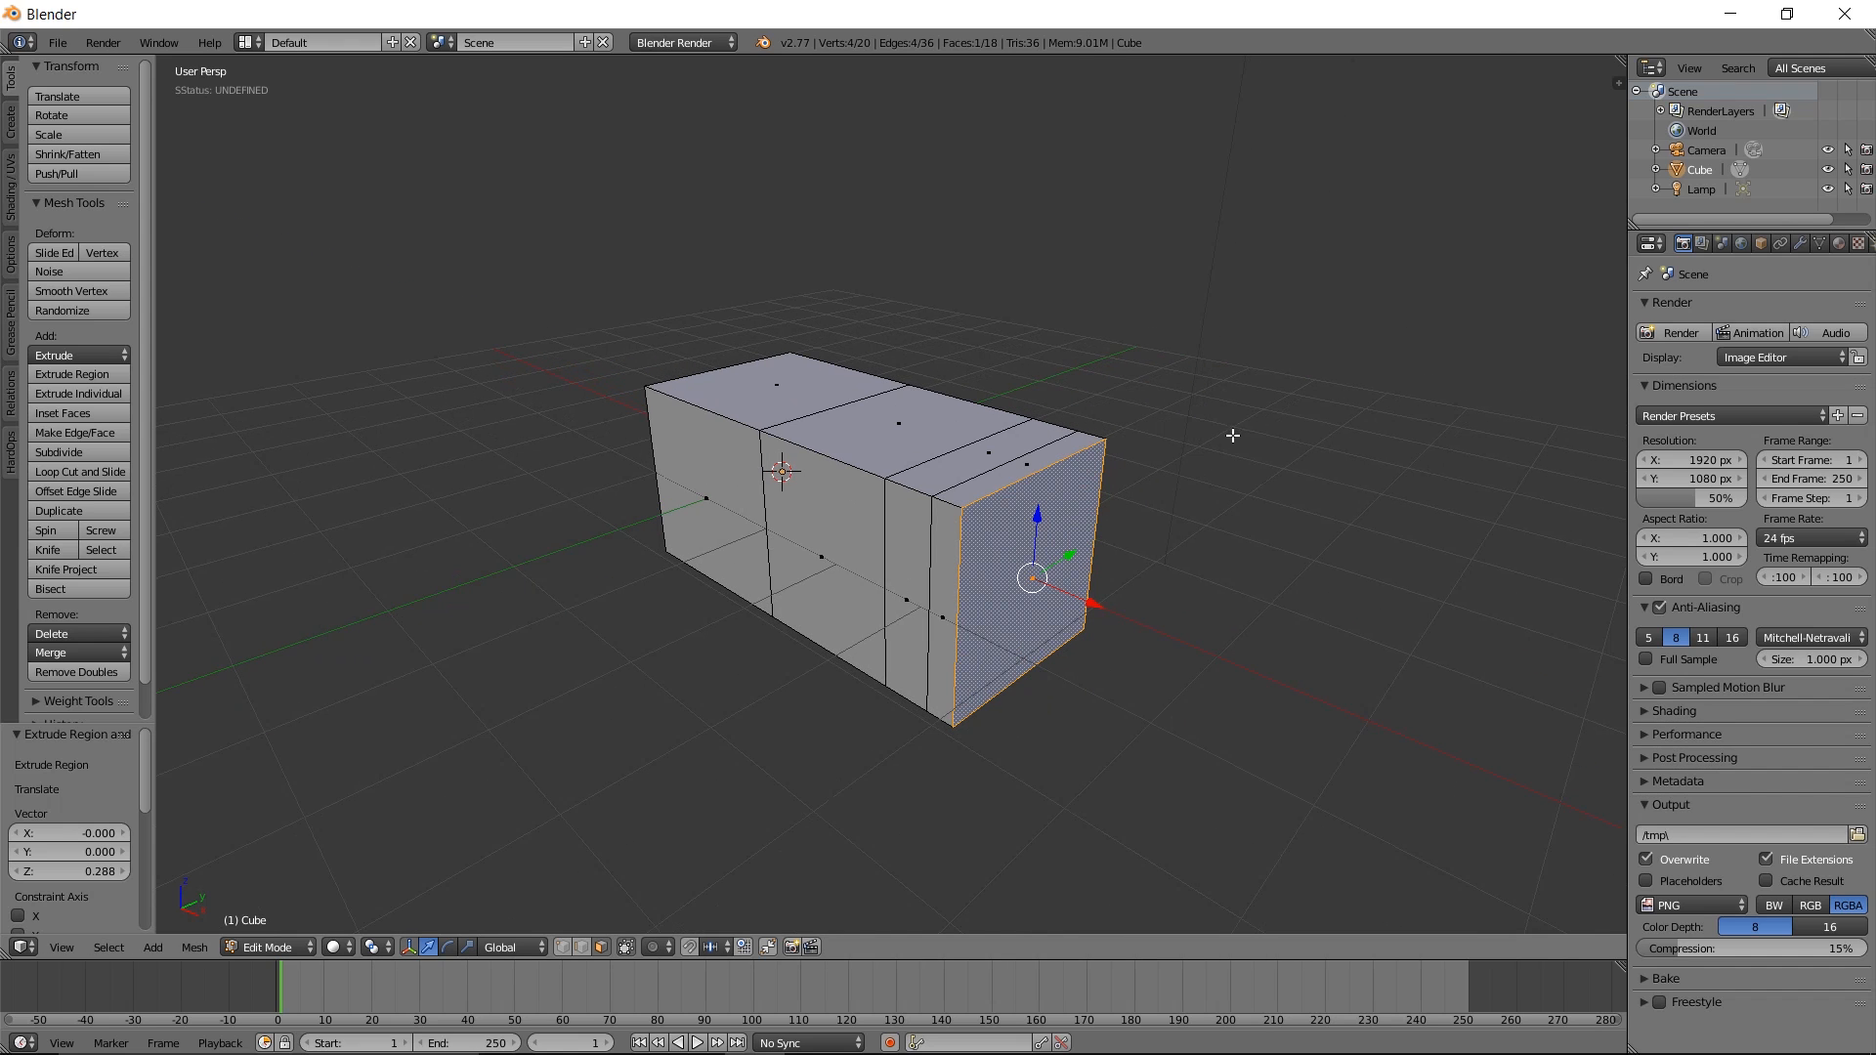
Scale the end face by about 1.088, extrude it 0.8 units outward and enlarge the new end face slightly
key("s")
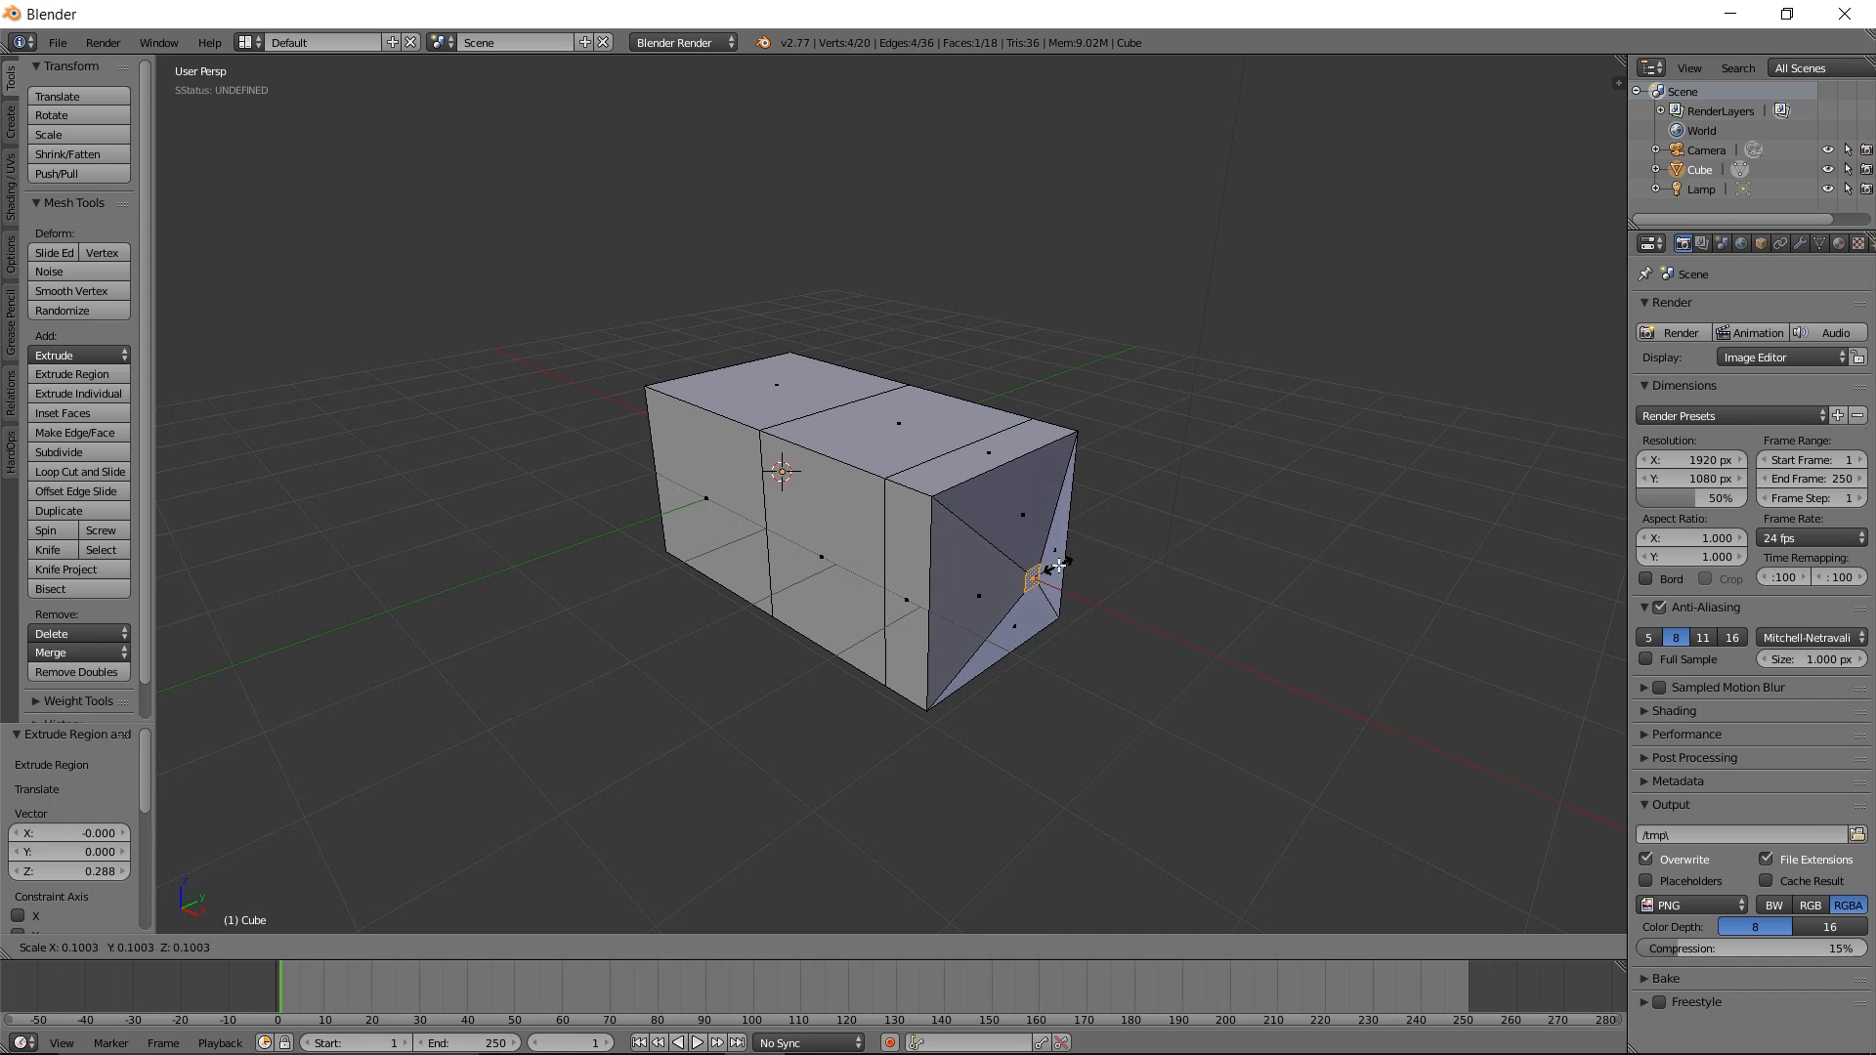
left_click(1260, 368)
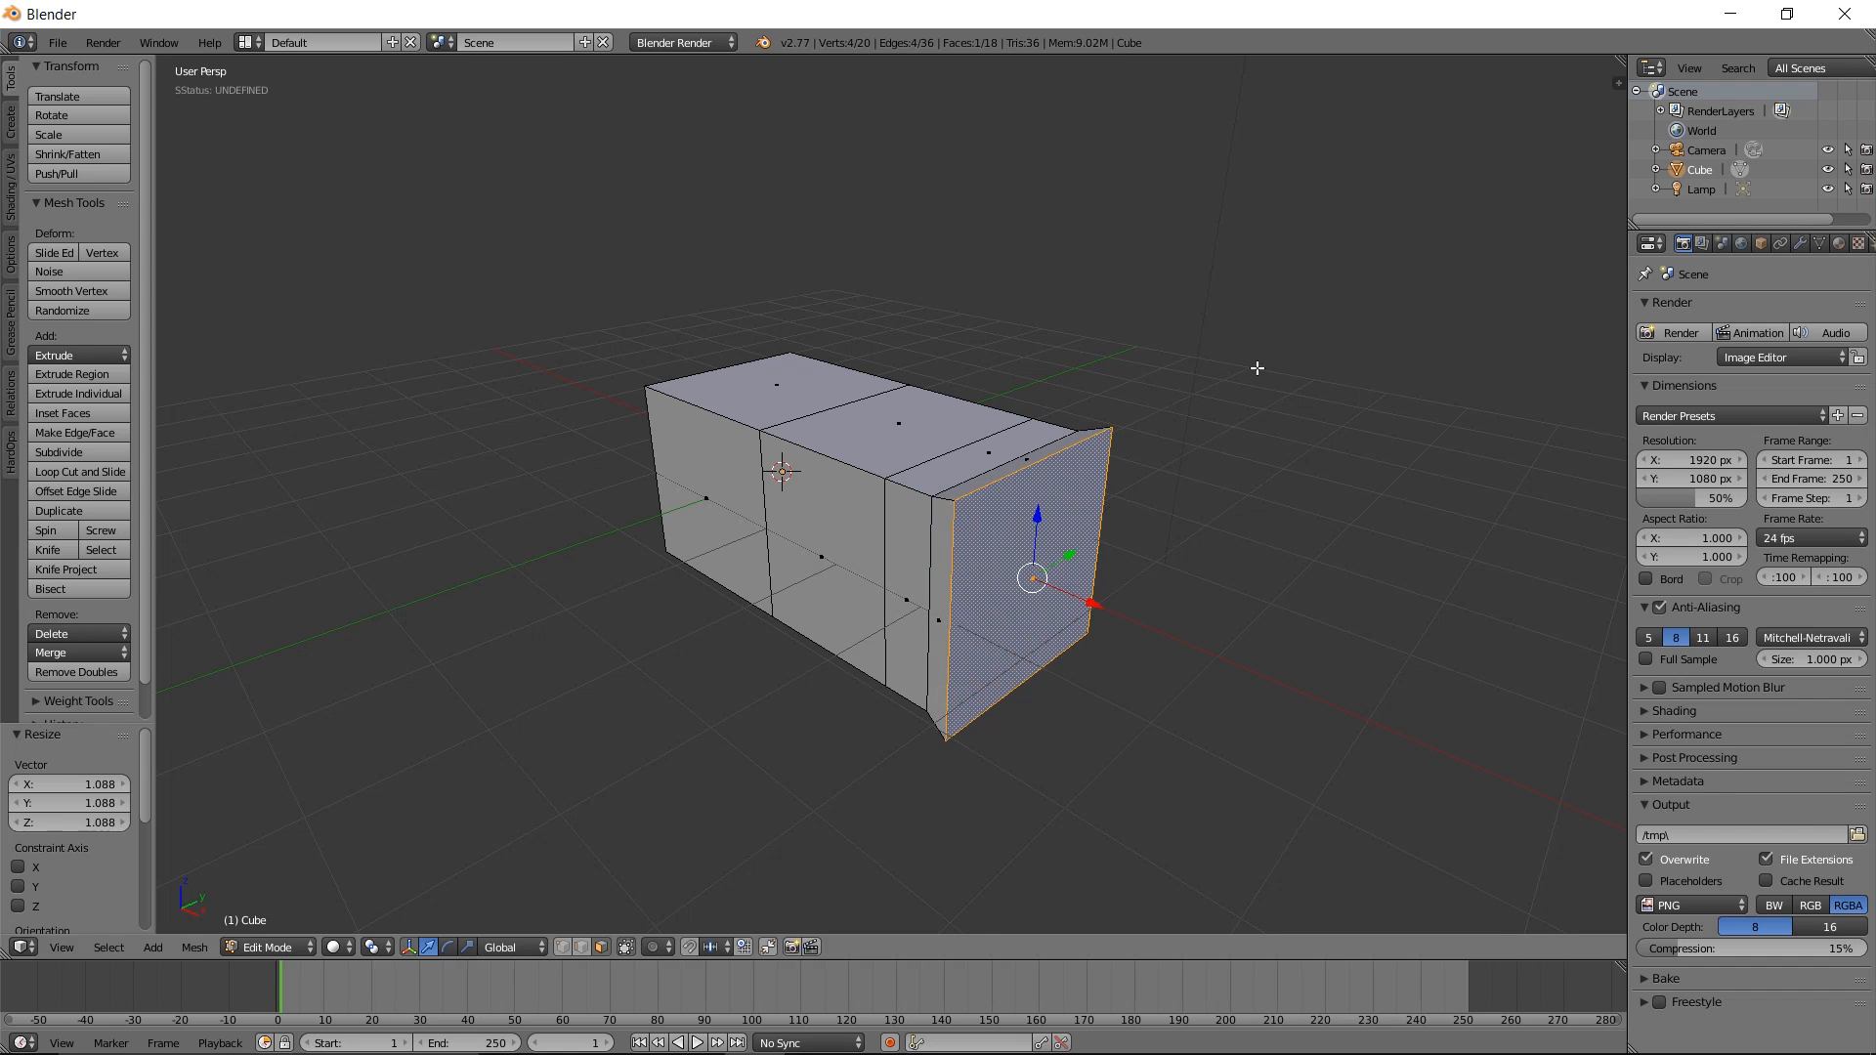
key("e")
left_click(1335, 399)
key("s")
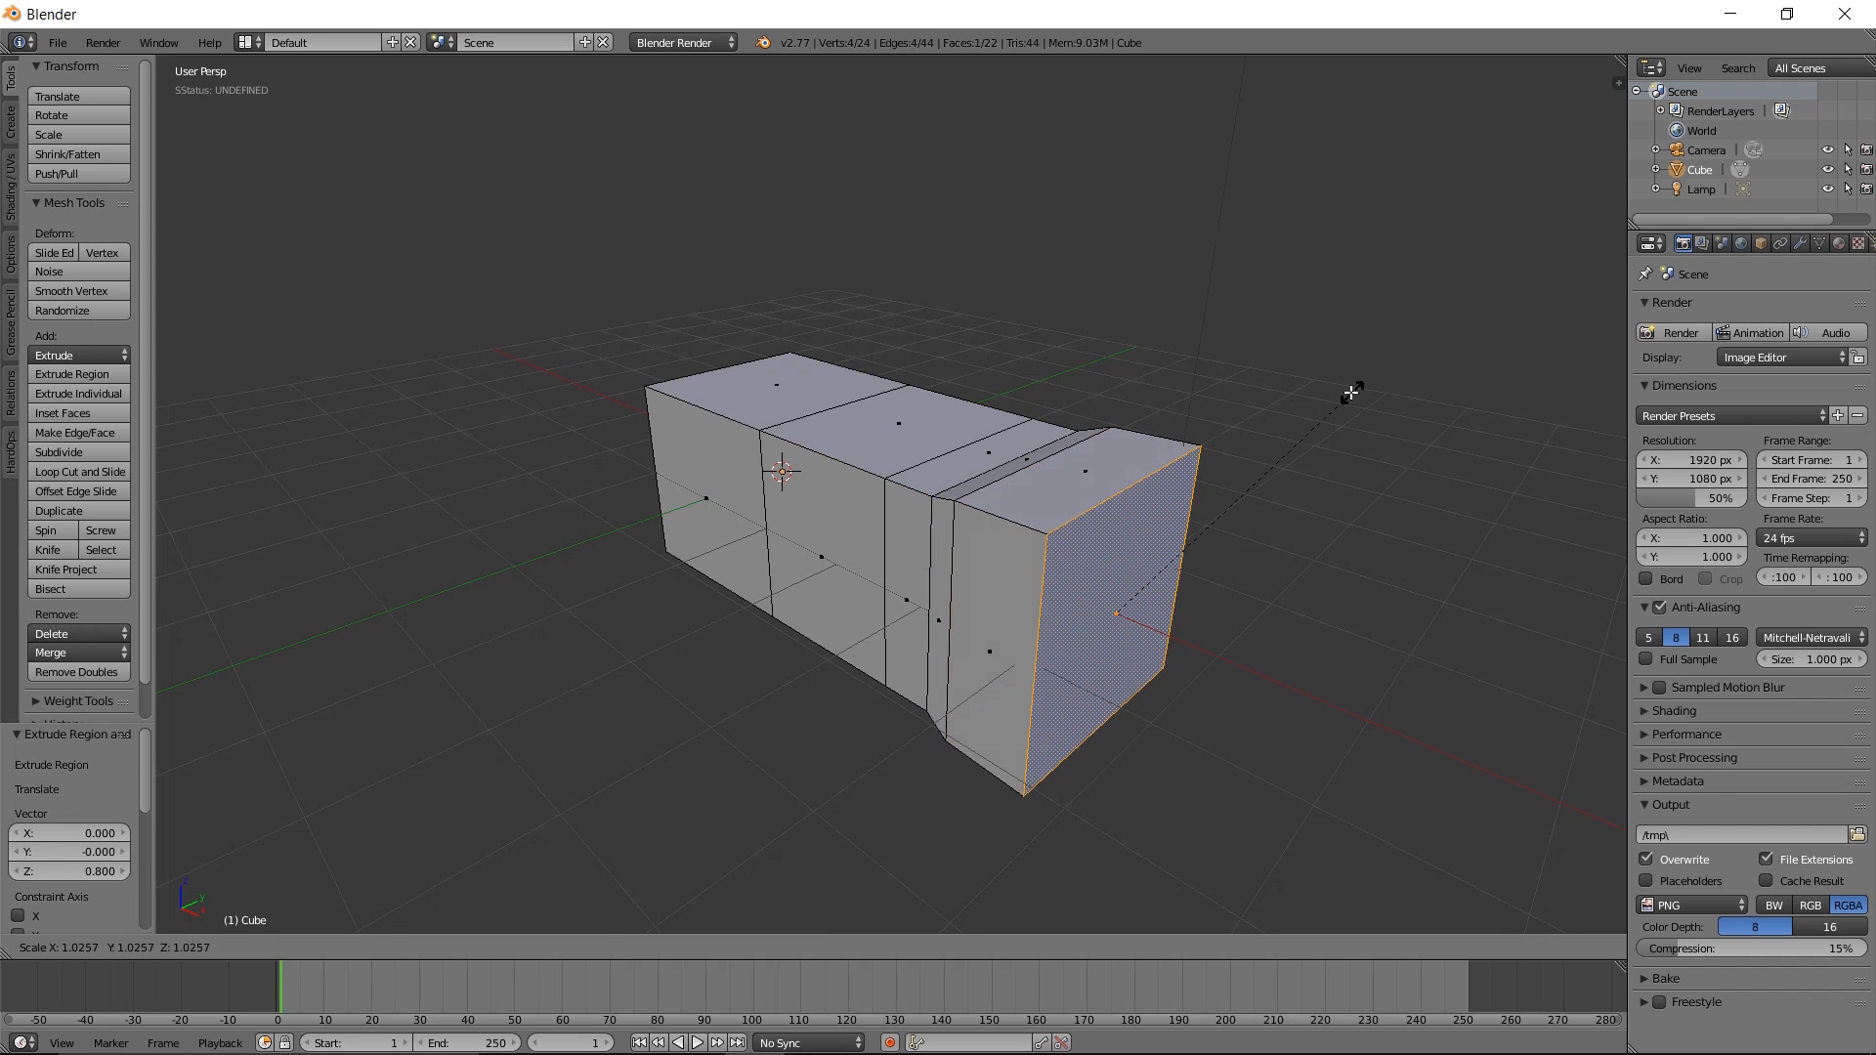
left_click(1348, 392)
Extrude the end face outward, scale it down and extrude it a further 0.393 units
key("e")
left_click(1382, 401)
key("s")
left_click(1345, 427)
key("e")
left_click(1393, 447)
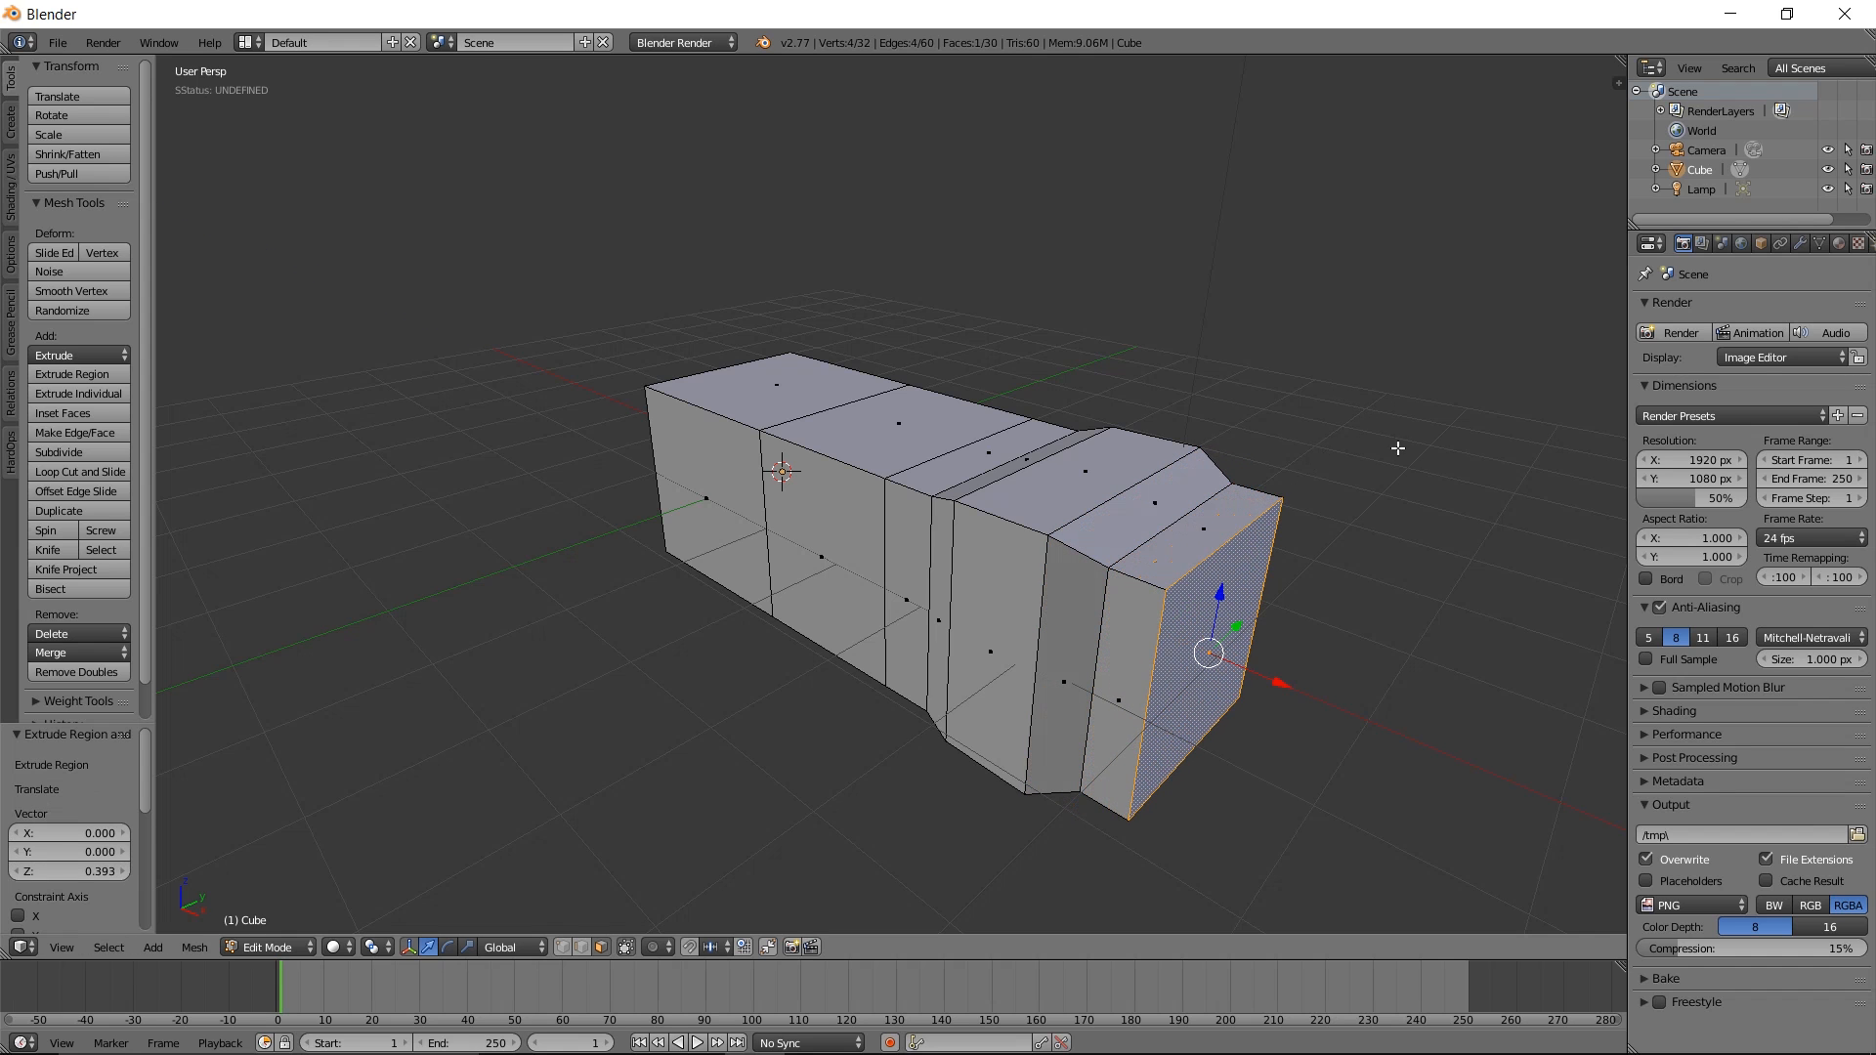
Inset the end face with a thickness of about 0.278 and extrude the inner face outward 0.664 units
middle_click_drag(1221, 521, 1164, 548)
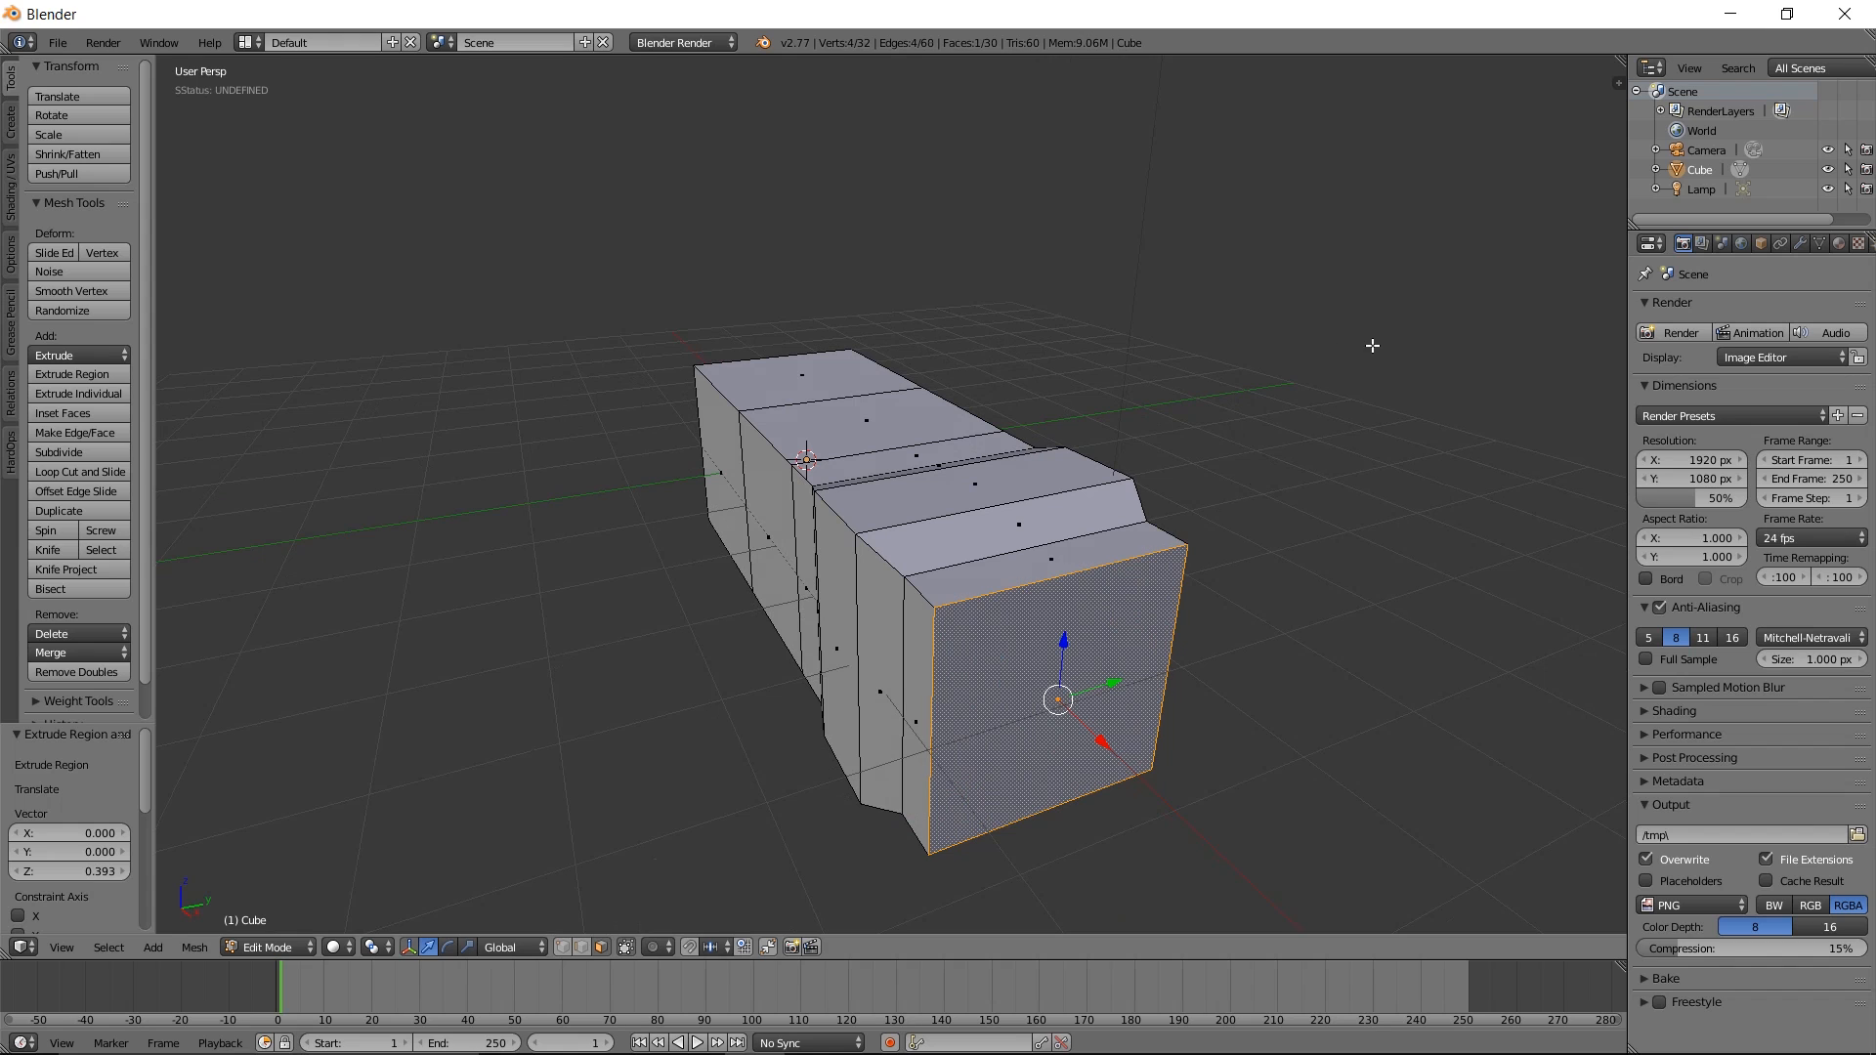
key("i")
left_click(1336, 369)
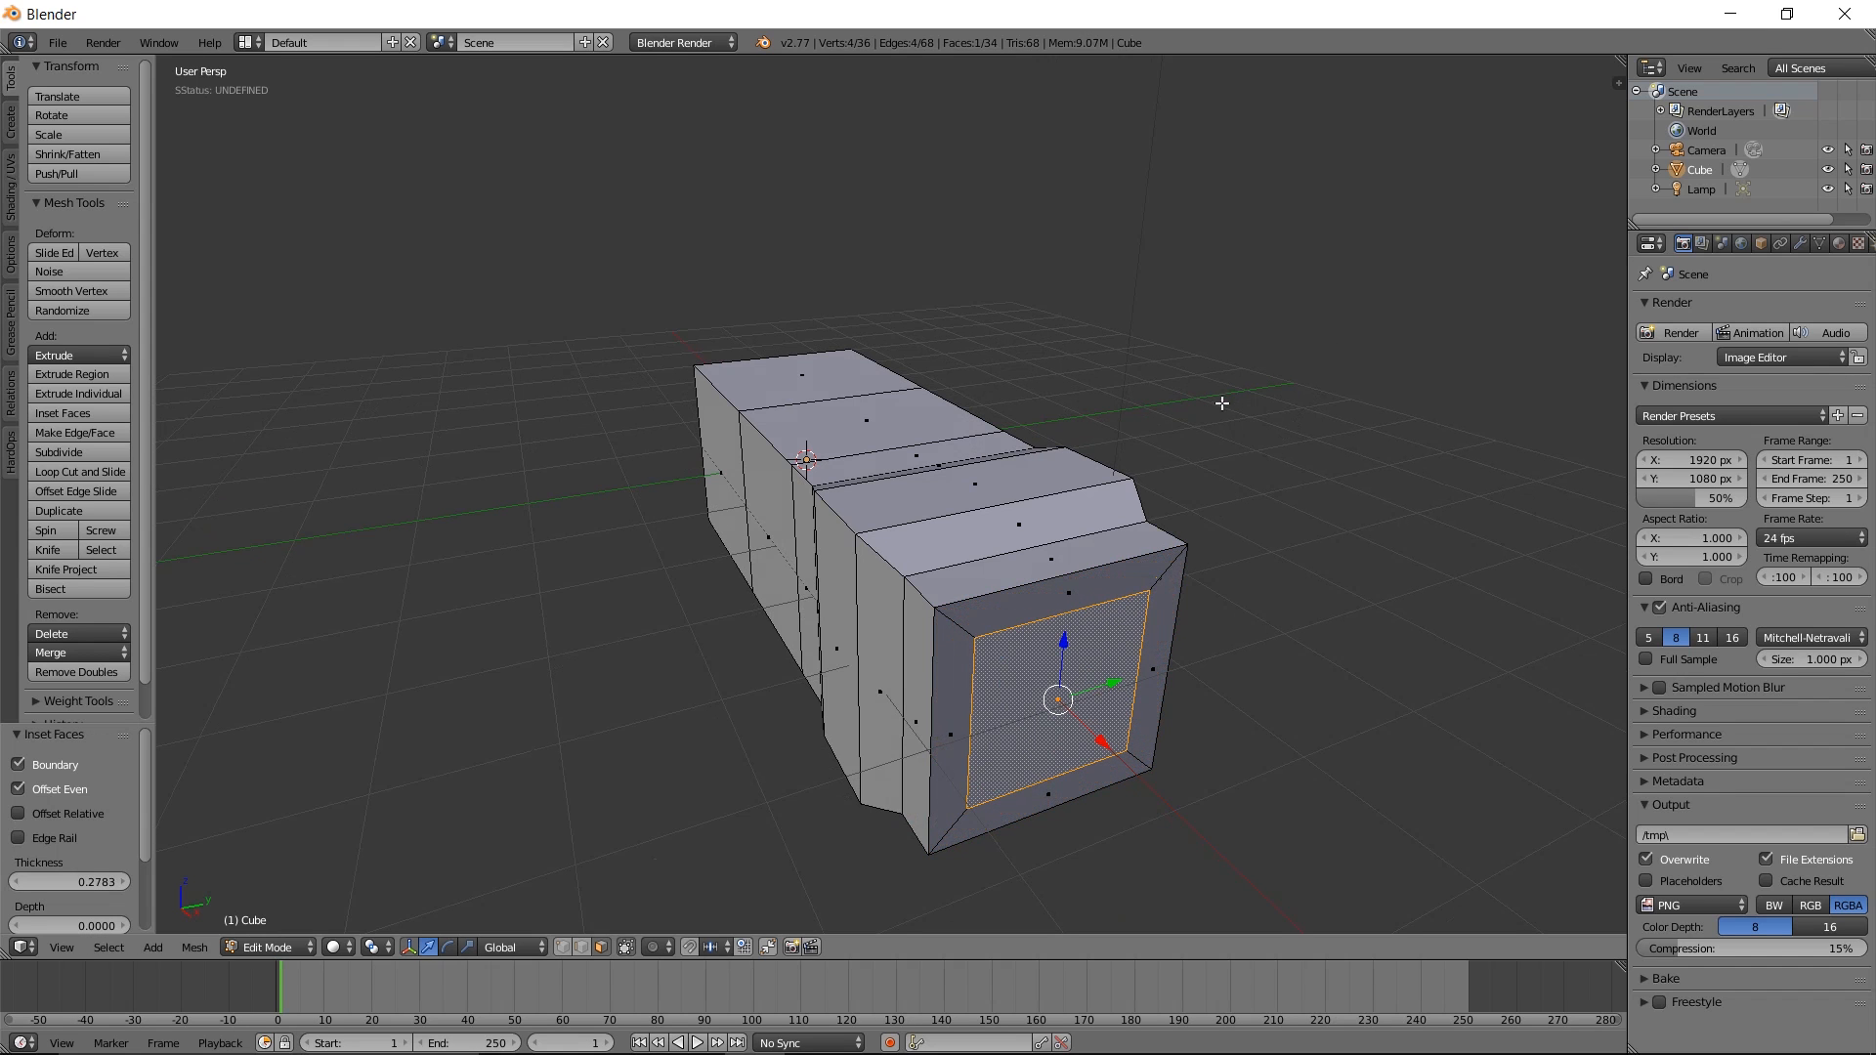
key("e")
left_click(1245, 453)
Bevel the edges around the end face by about 0.113 with one segment
middle_click_drag(1245, 452, 1102, 566)
key("i")
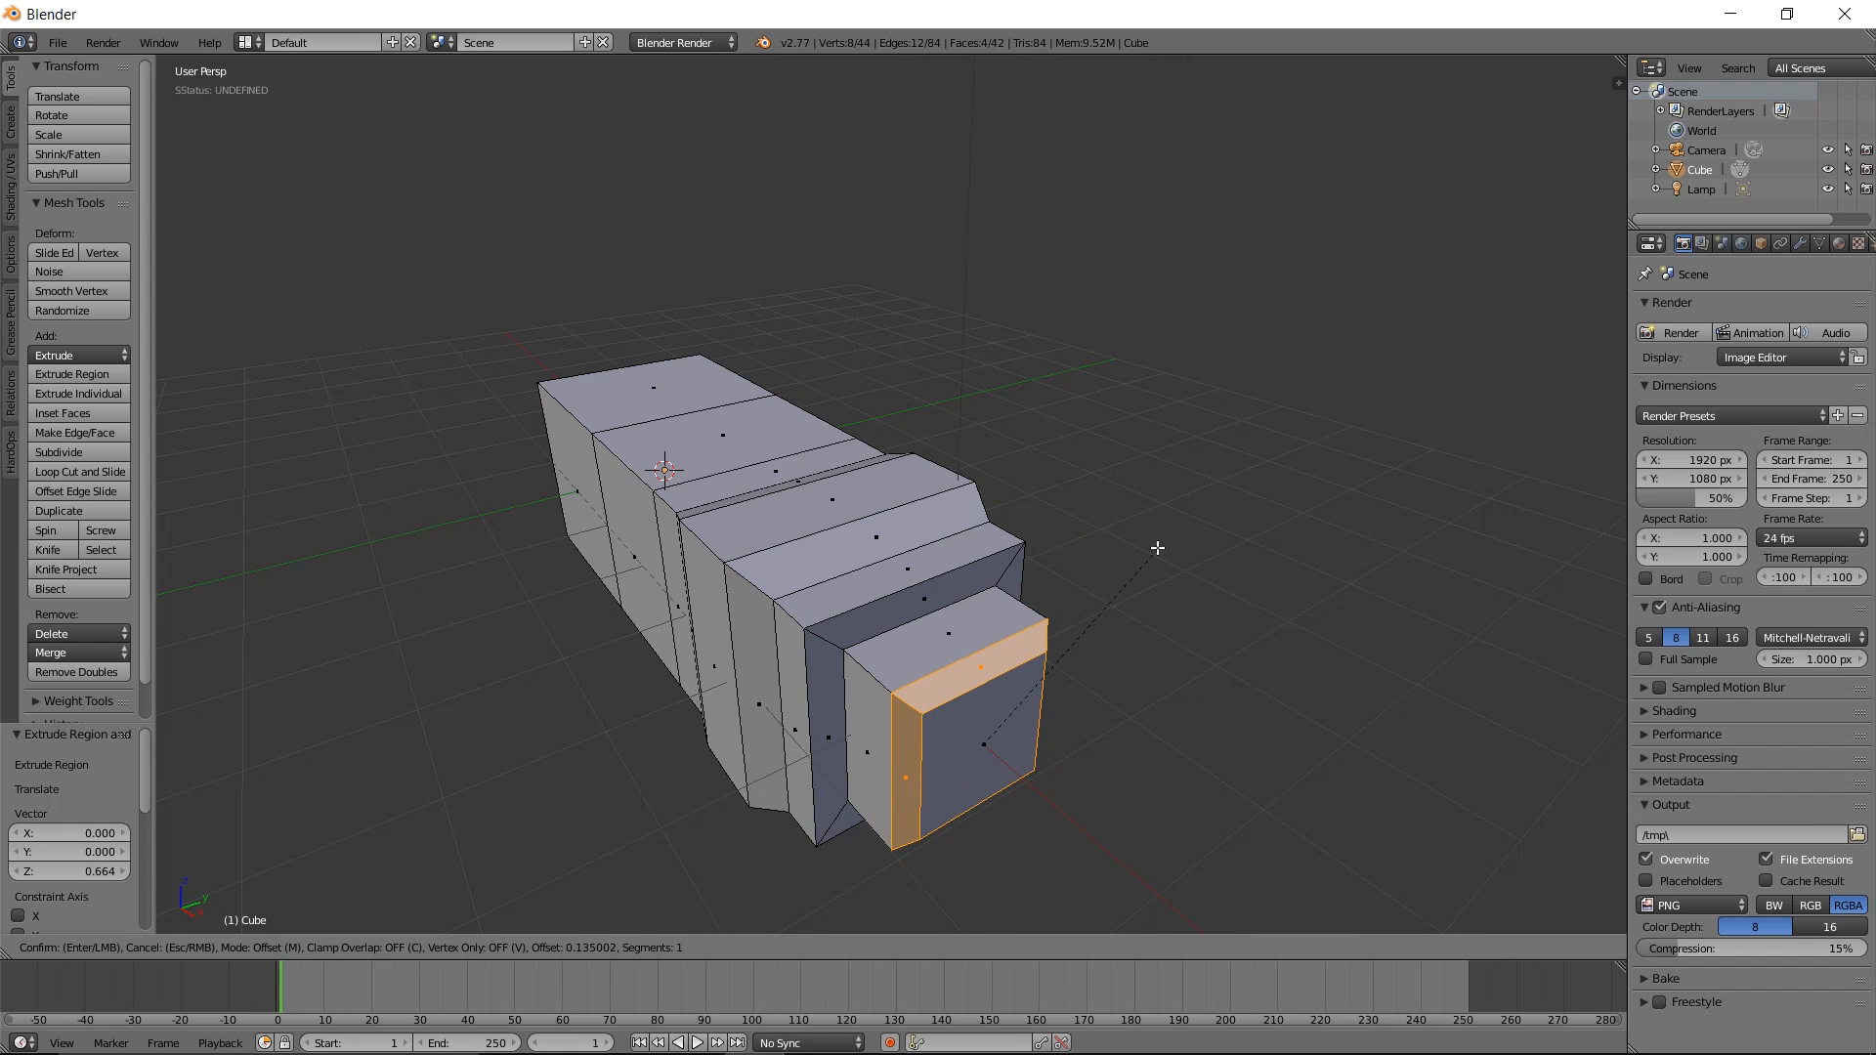
left_click(1143, 559)
mouse_move(915, 607)
middle_mouse_down()
mouse_move(1067, 537)
mouse_move(951, 613)
middle_mouse_up()
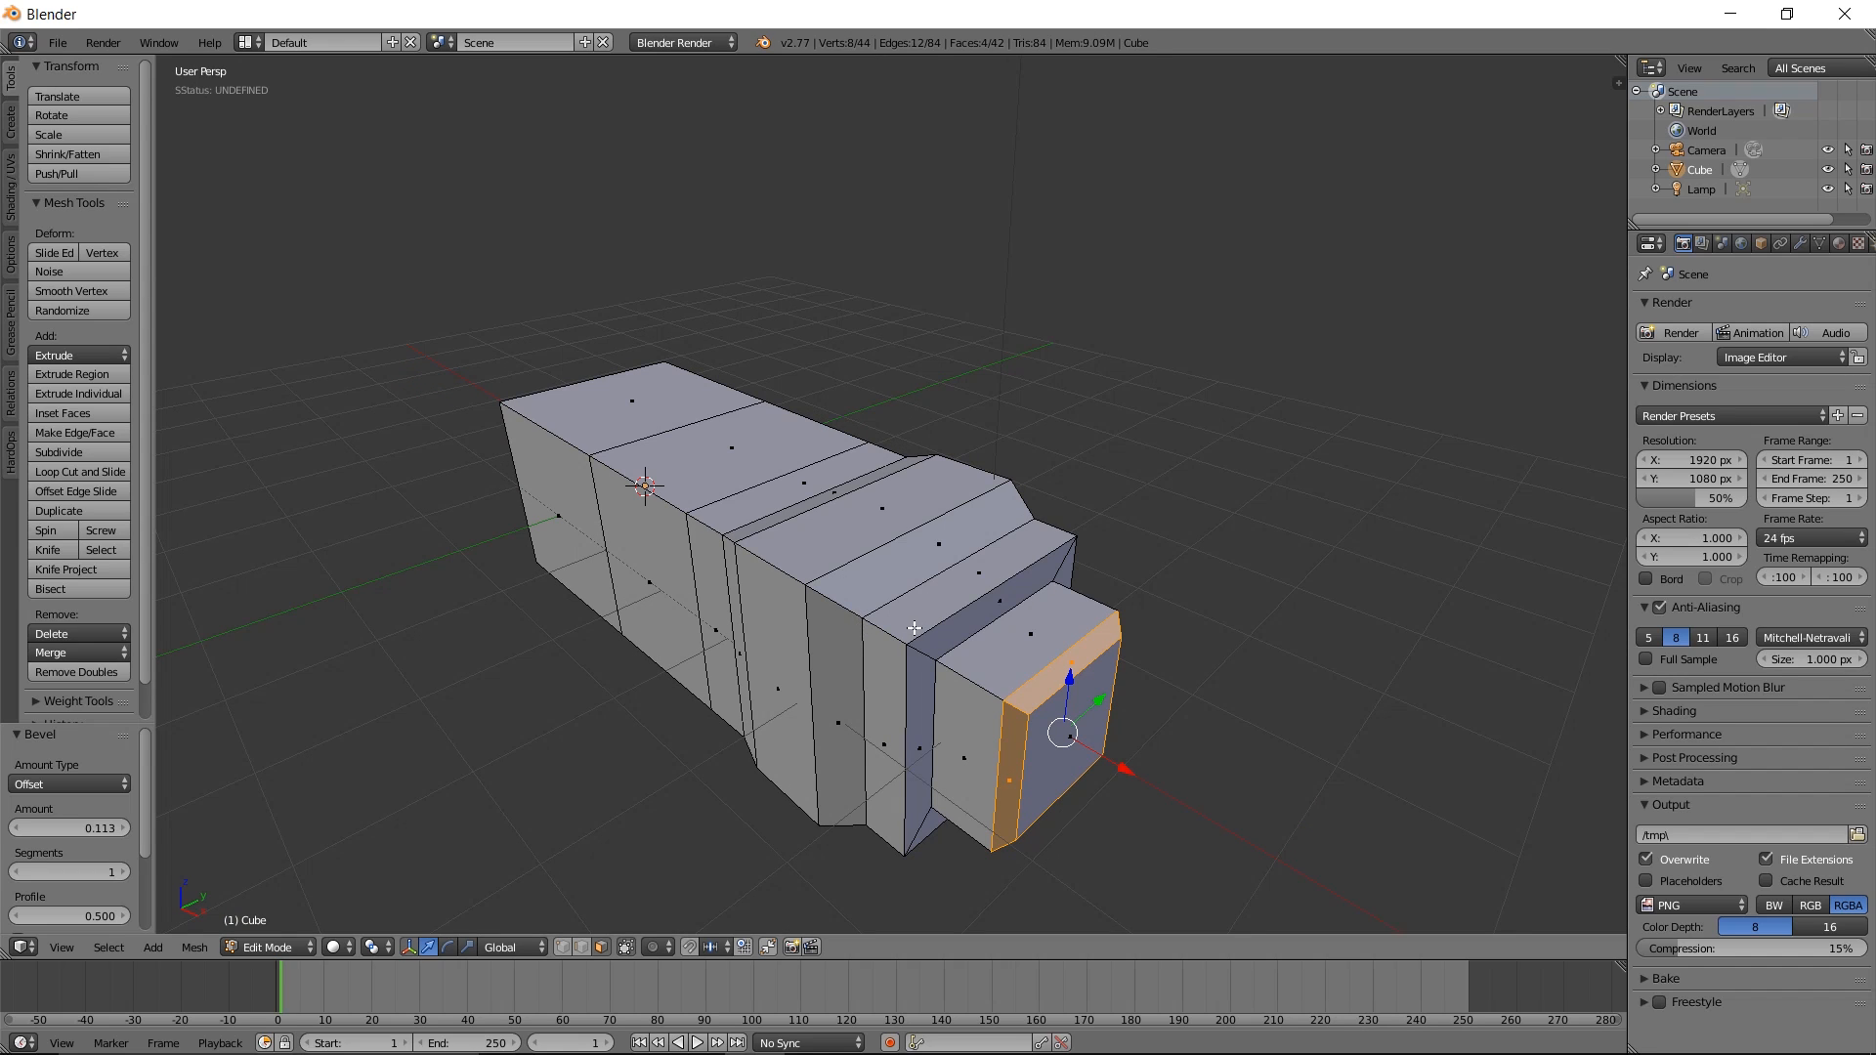
Return to Object Mode and delete the extruded cube object
key("Tab")
key("x")
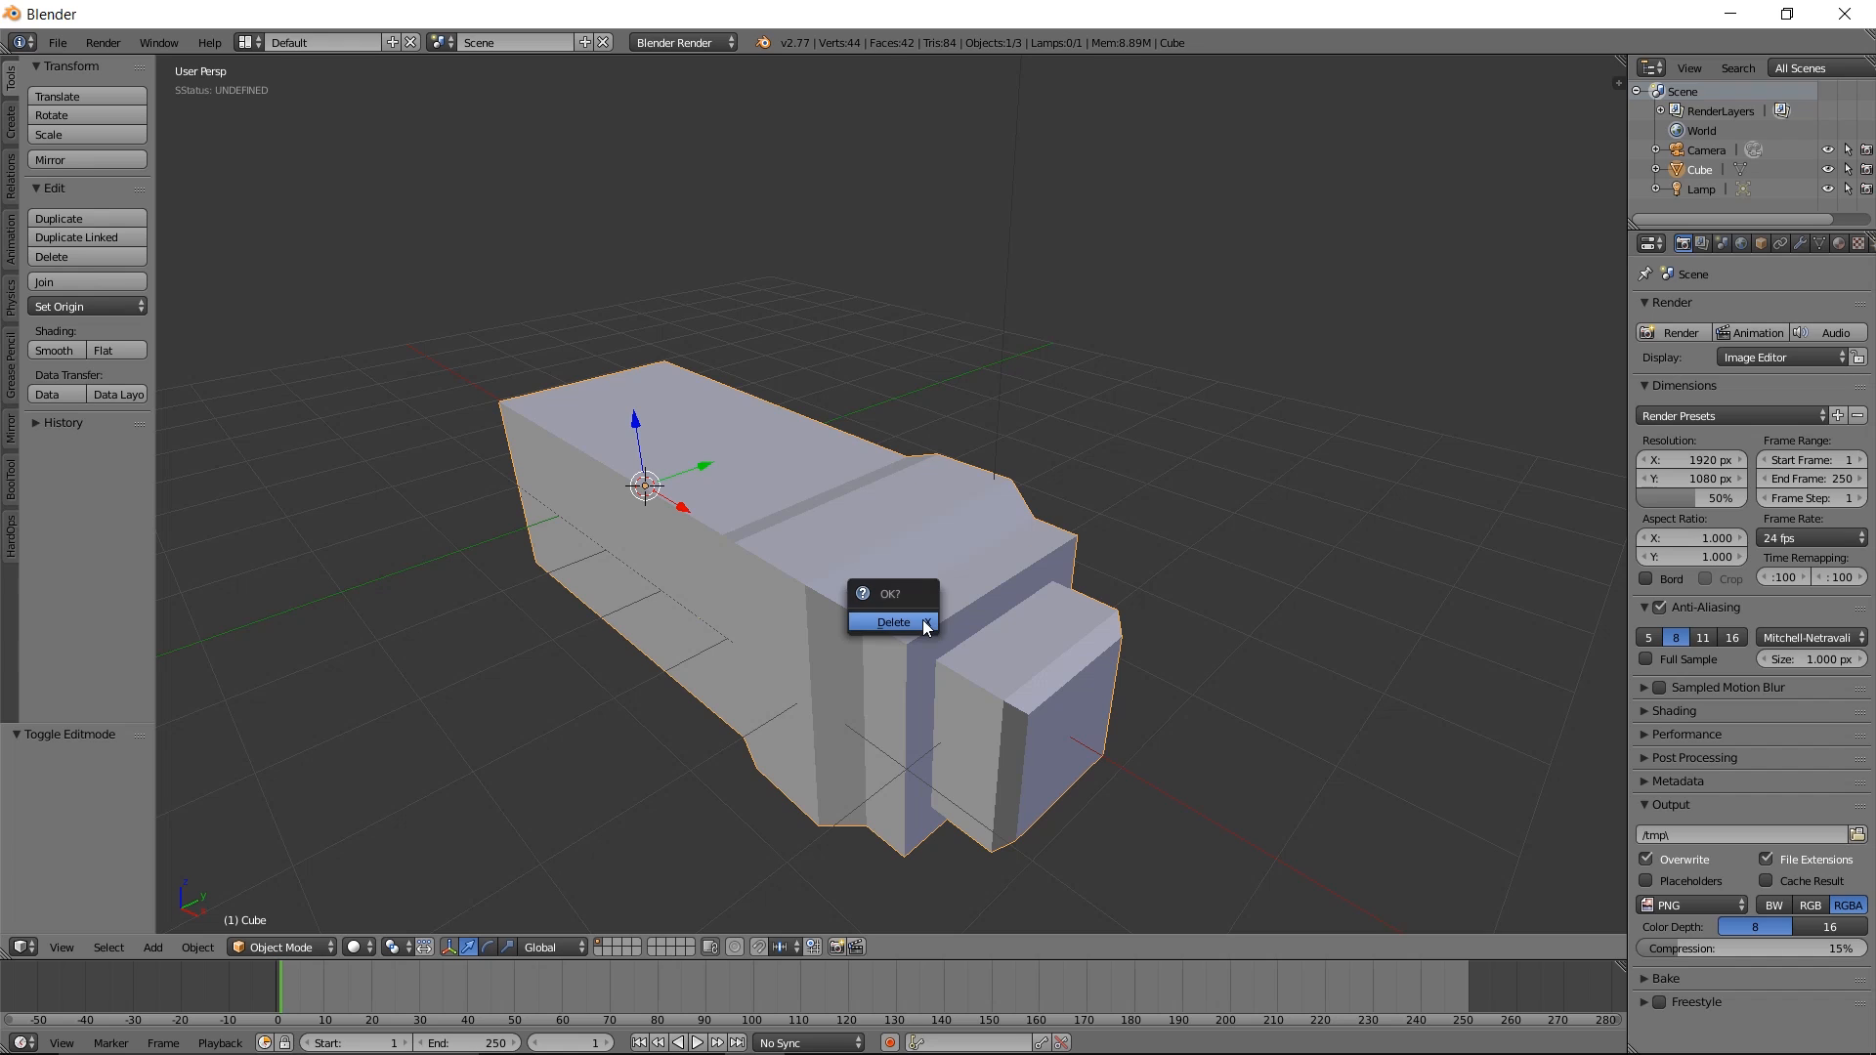
key("x")
left_click(851, 605)
Add a cylinder mesh at the centre of the empty scene
key("Home")
middle_click_drag(696, 535, 765, 627)
key("shift+a")
mouse_move(777, 614)
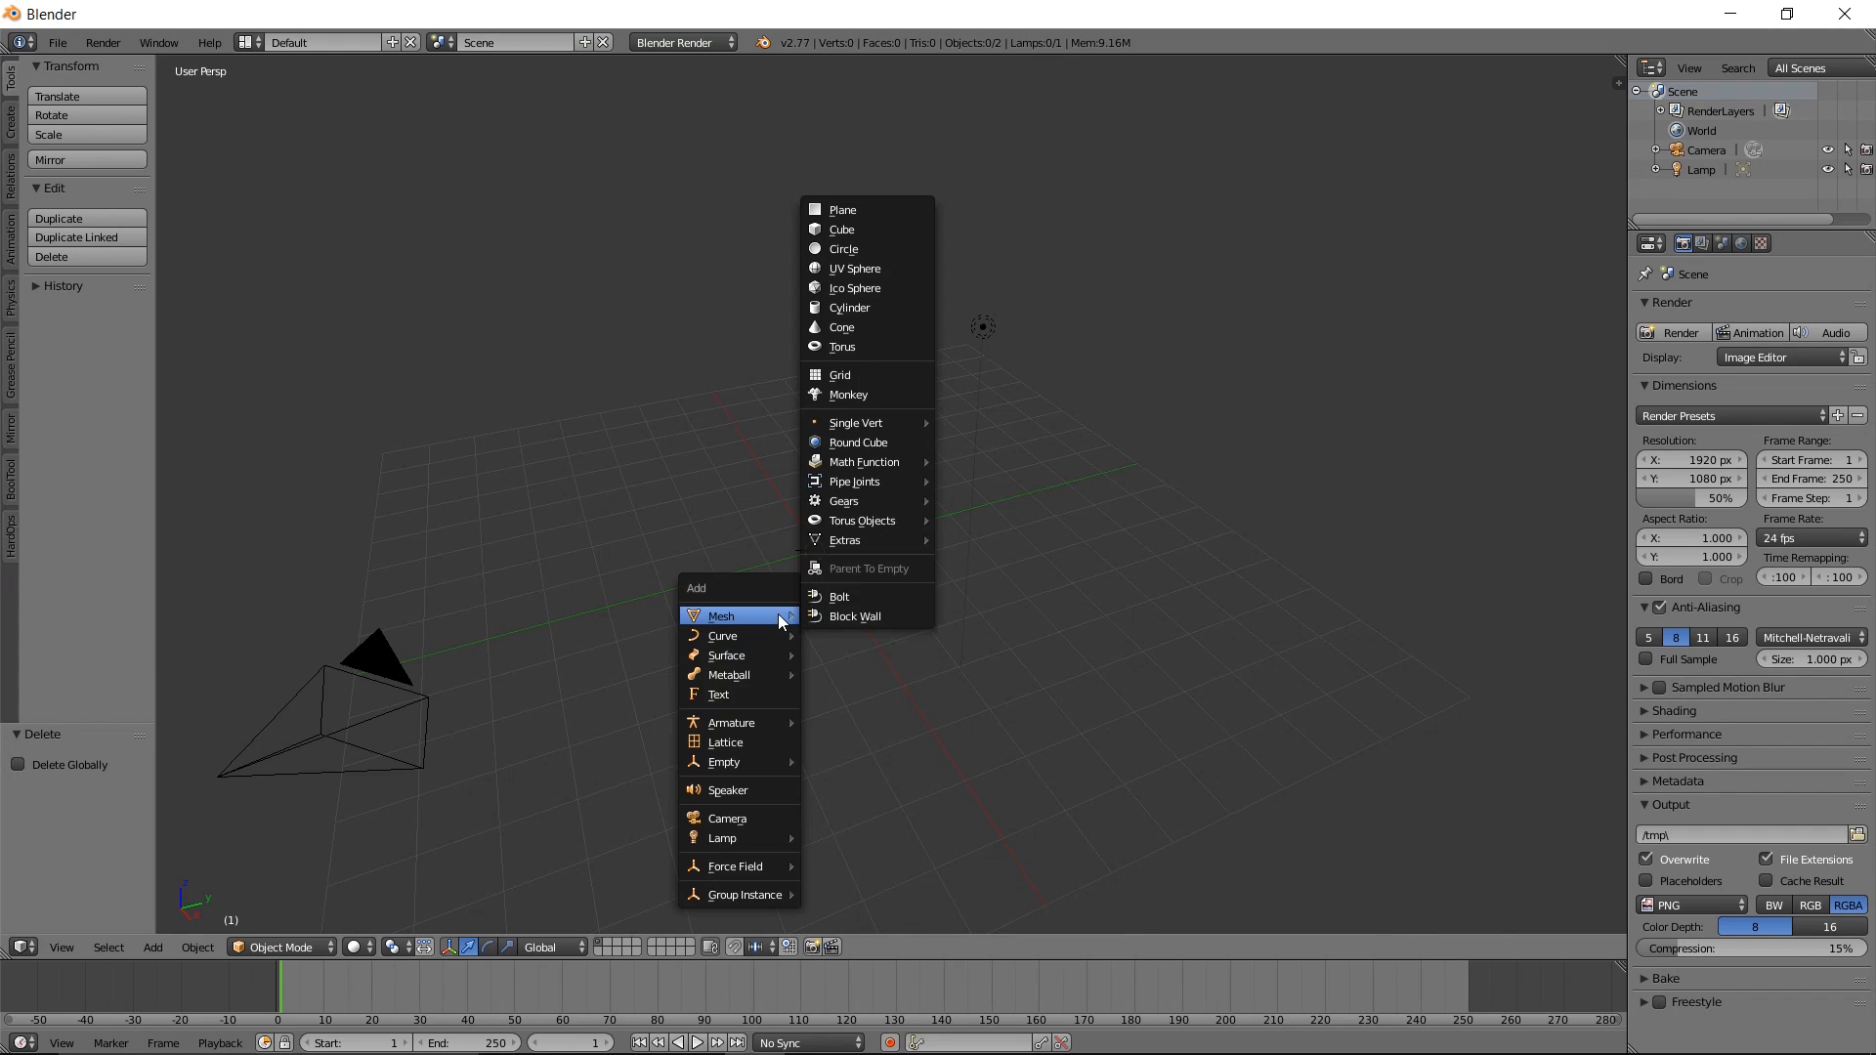
left_click(859, 307)
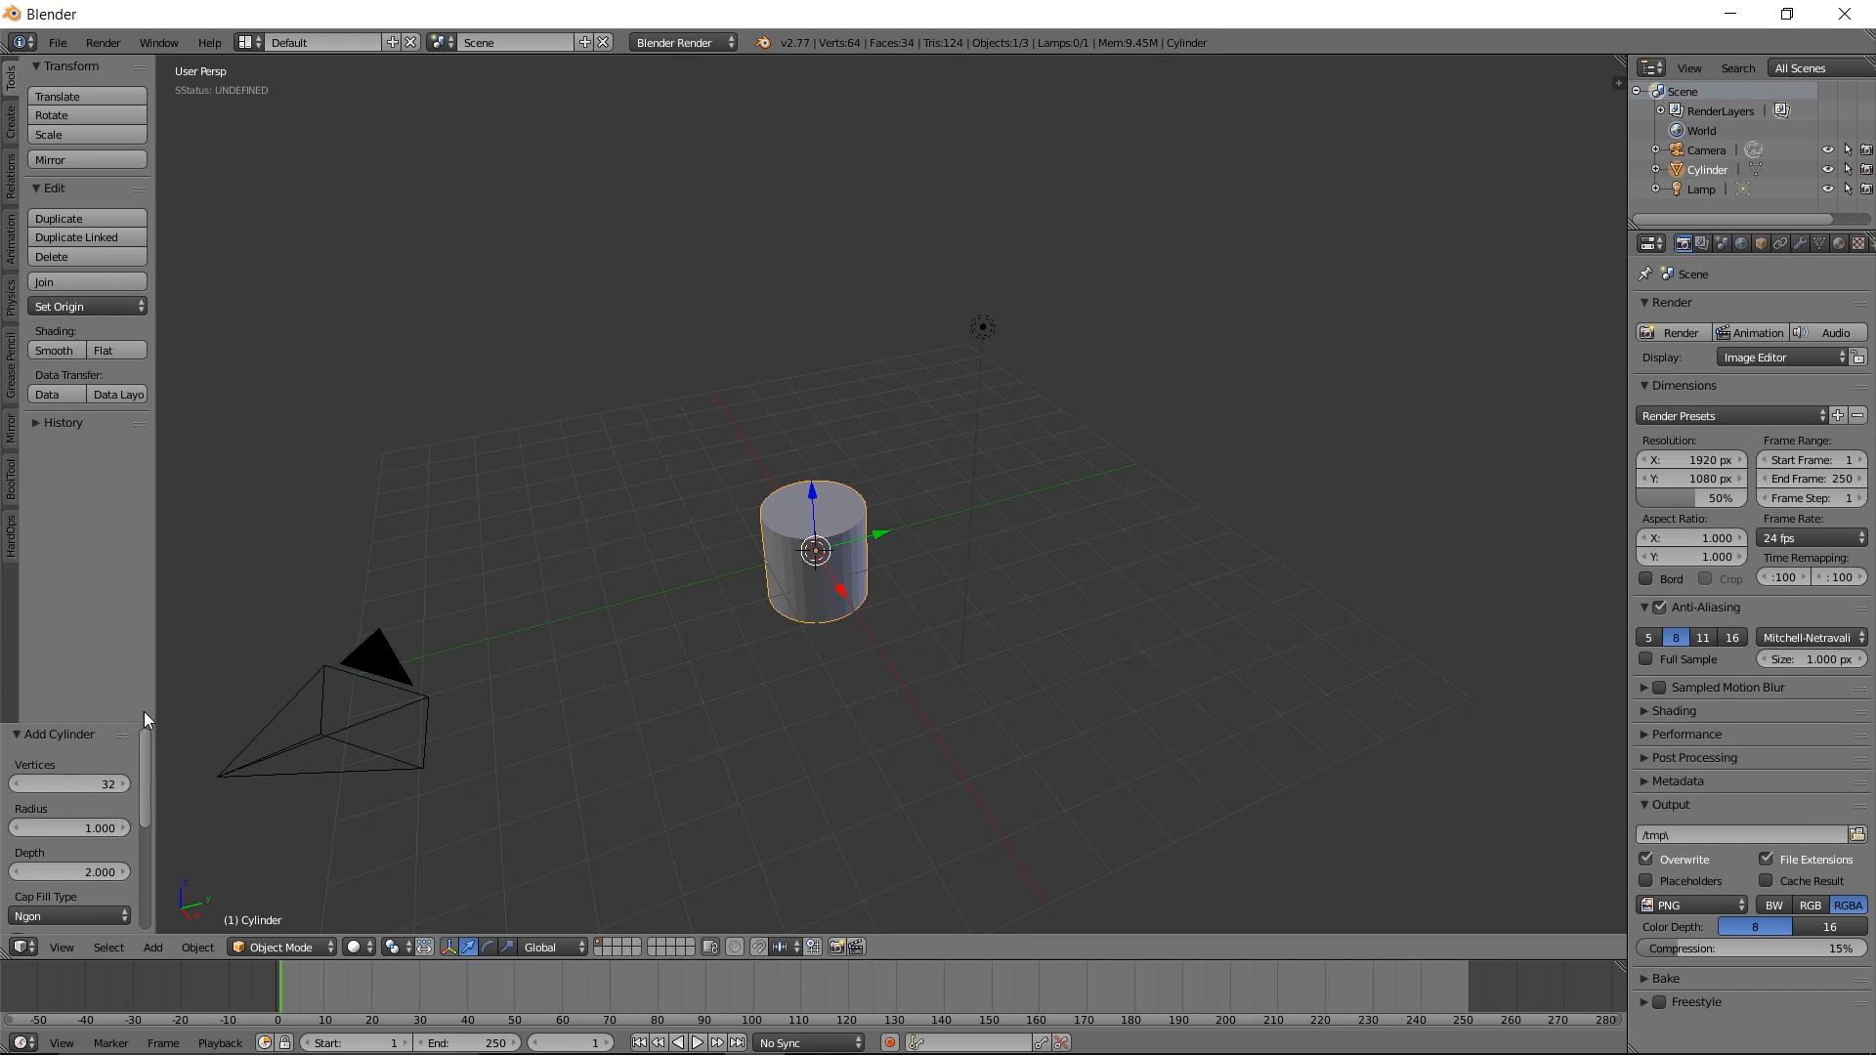
mouse_move(147, 752)
left_mouse_down()
mouse_move(156, 830)
mouse_move(142, 753)
left_mouse_up()
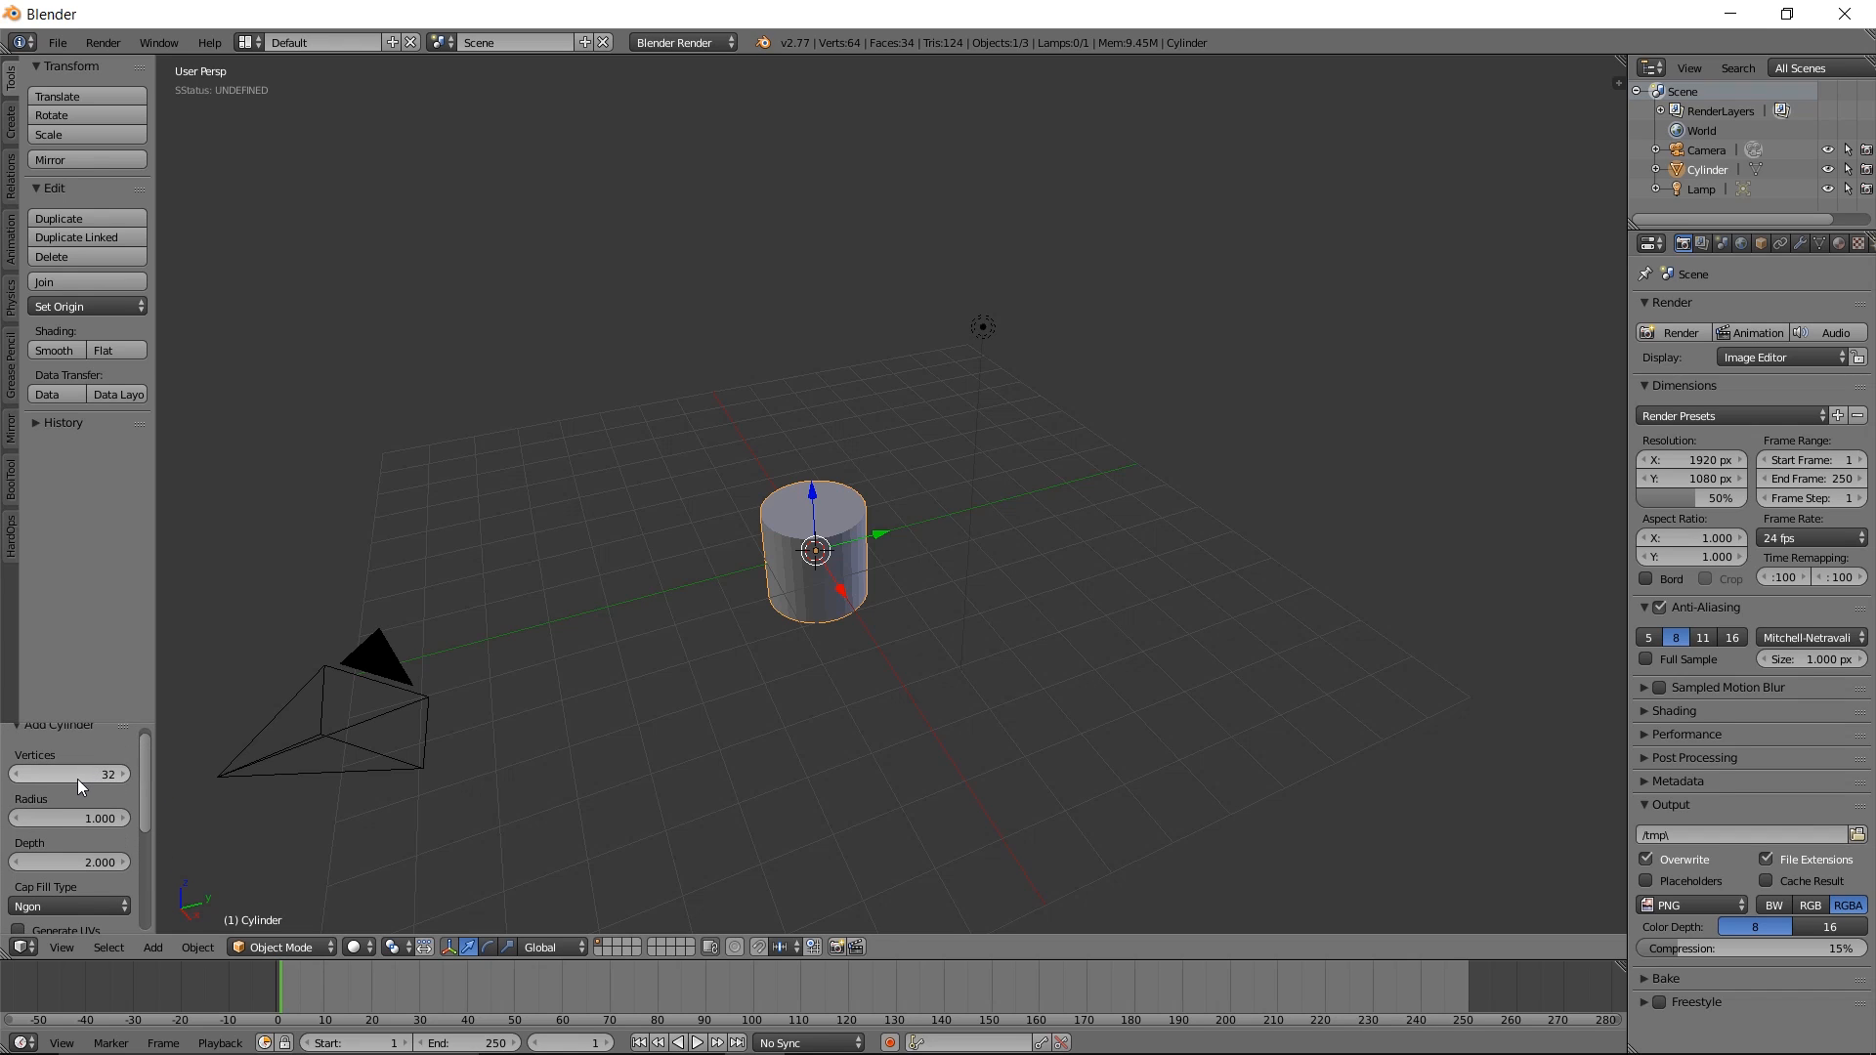
Set the new cylinder's vertex count to 100 and inspect the mesh up close in wireframe and solid display
left_click(63, 772)
type("100")
key("Return")
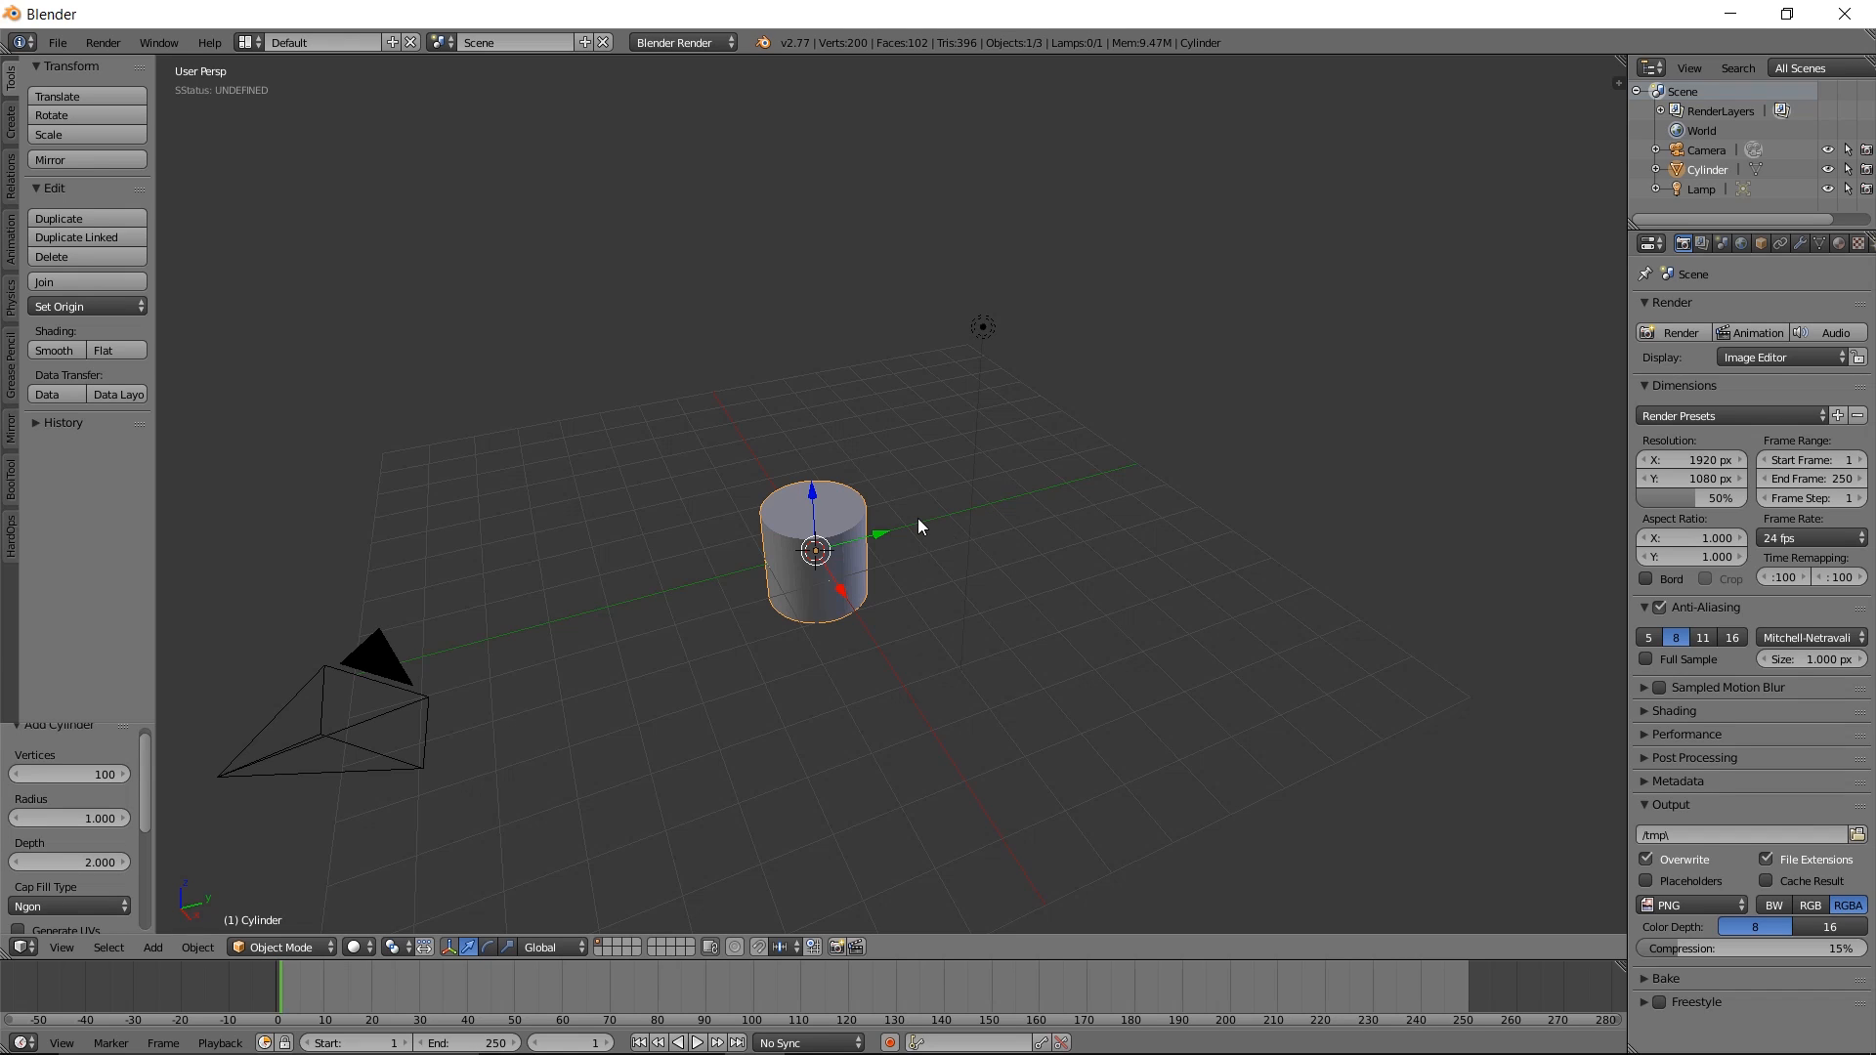
key("KP_Decimal")
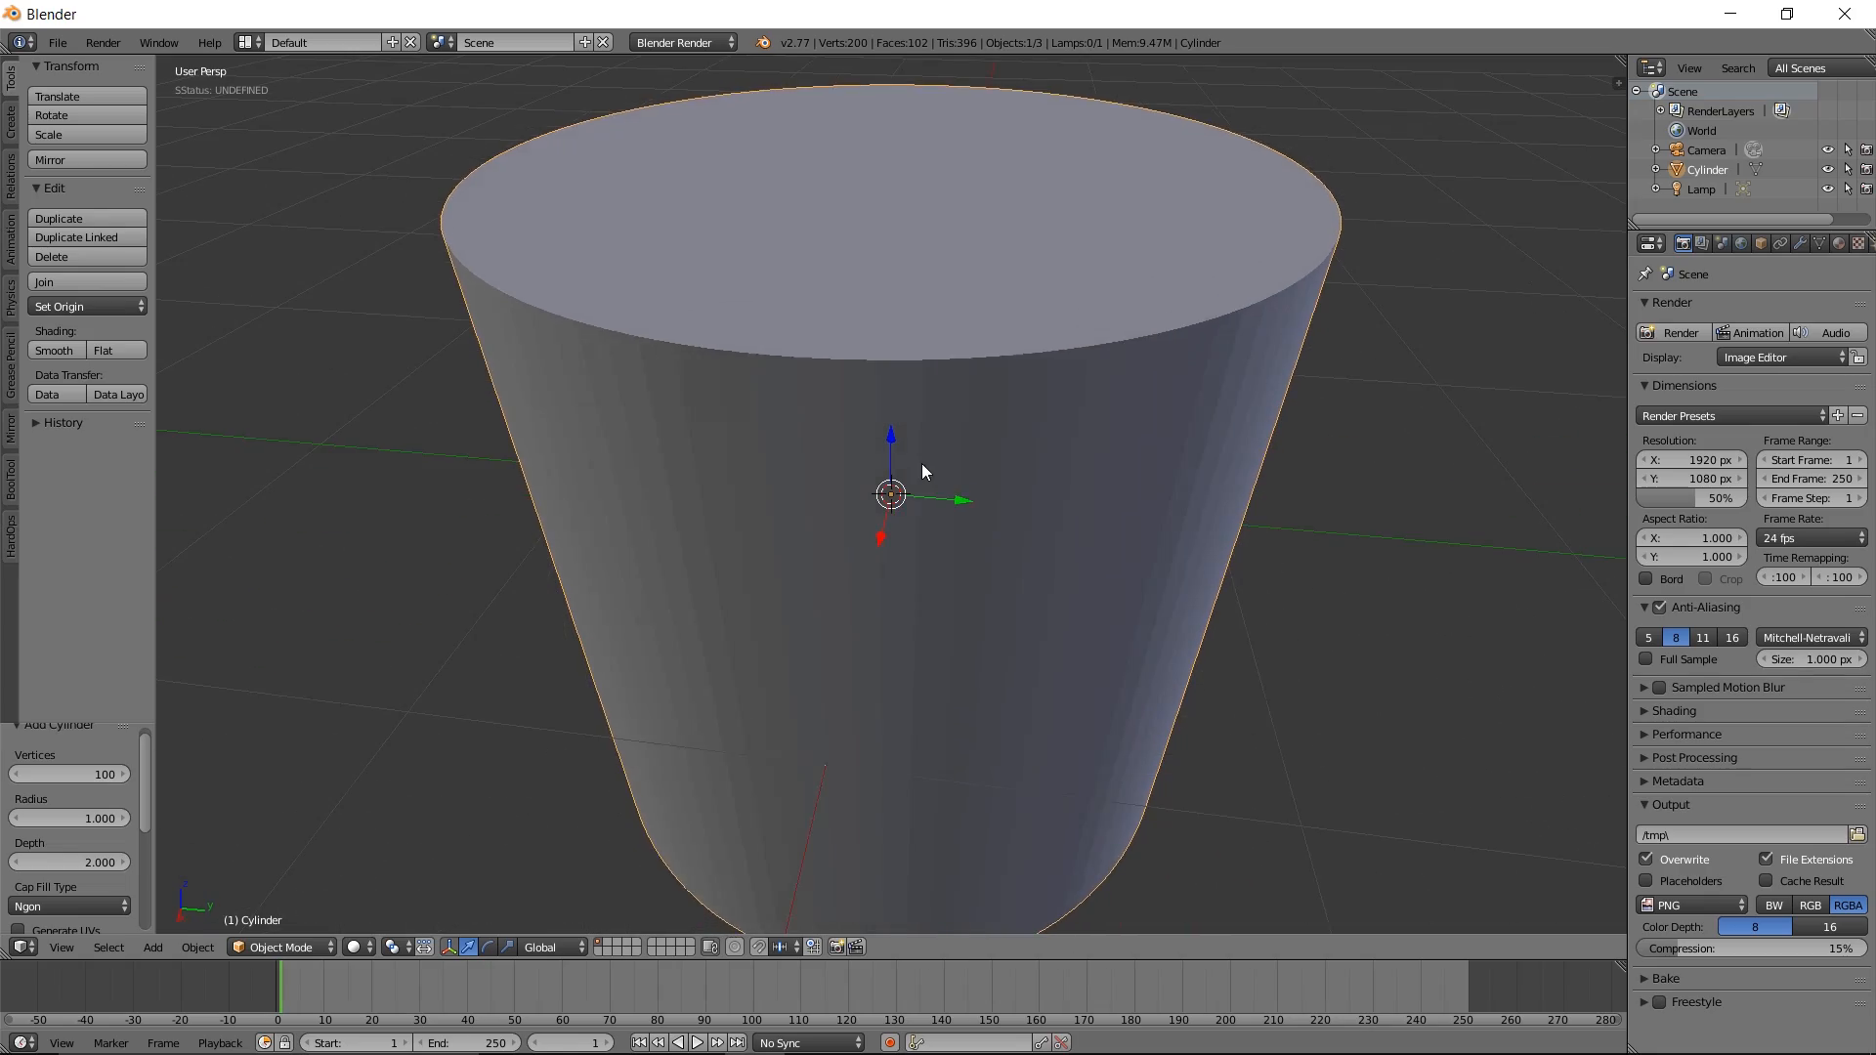
key("z")
mouse_move(920, 476)
middle_mouse_down()
mouse_move(852, 530)
mouse_move(787, 495)
mouse_move(833, 431)
mouse_move(871, 447)
mouse_move(867, 501)
middle_mouse_up()
key("z")
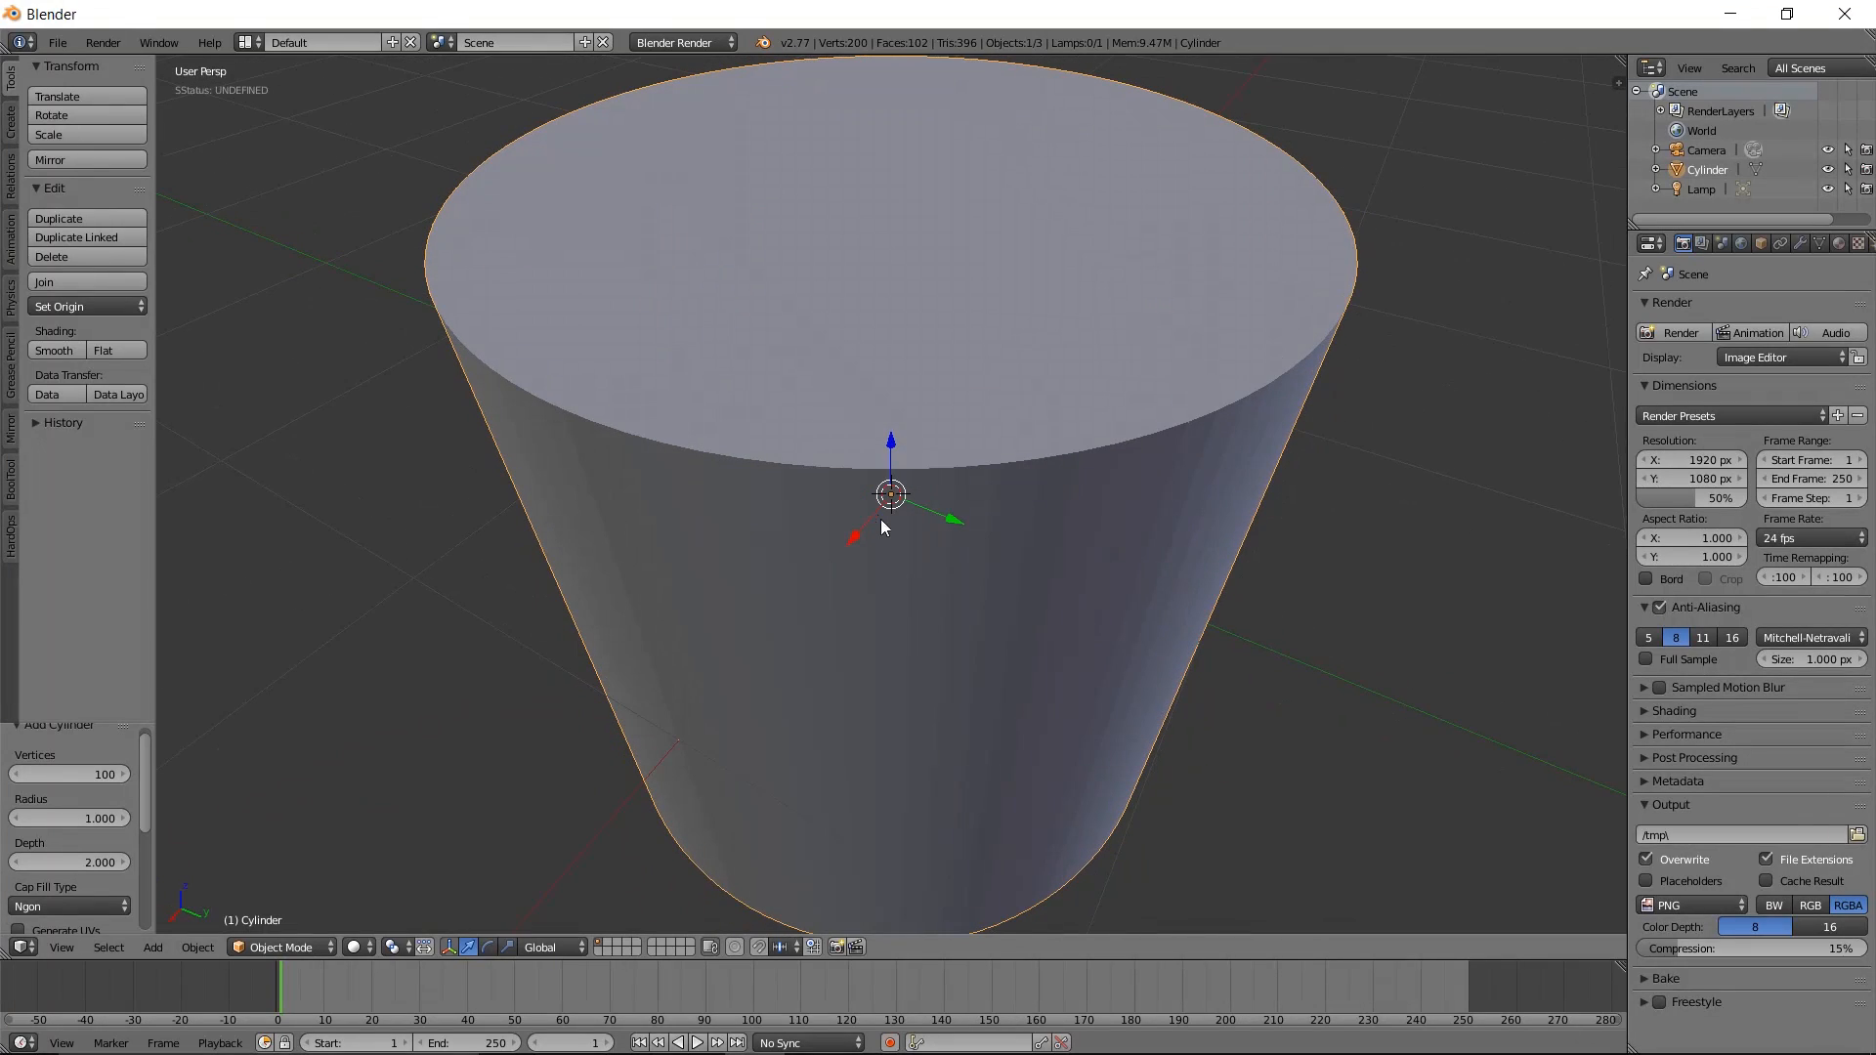
scroll(866, 496, "down", 3)
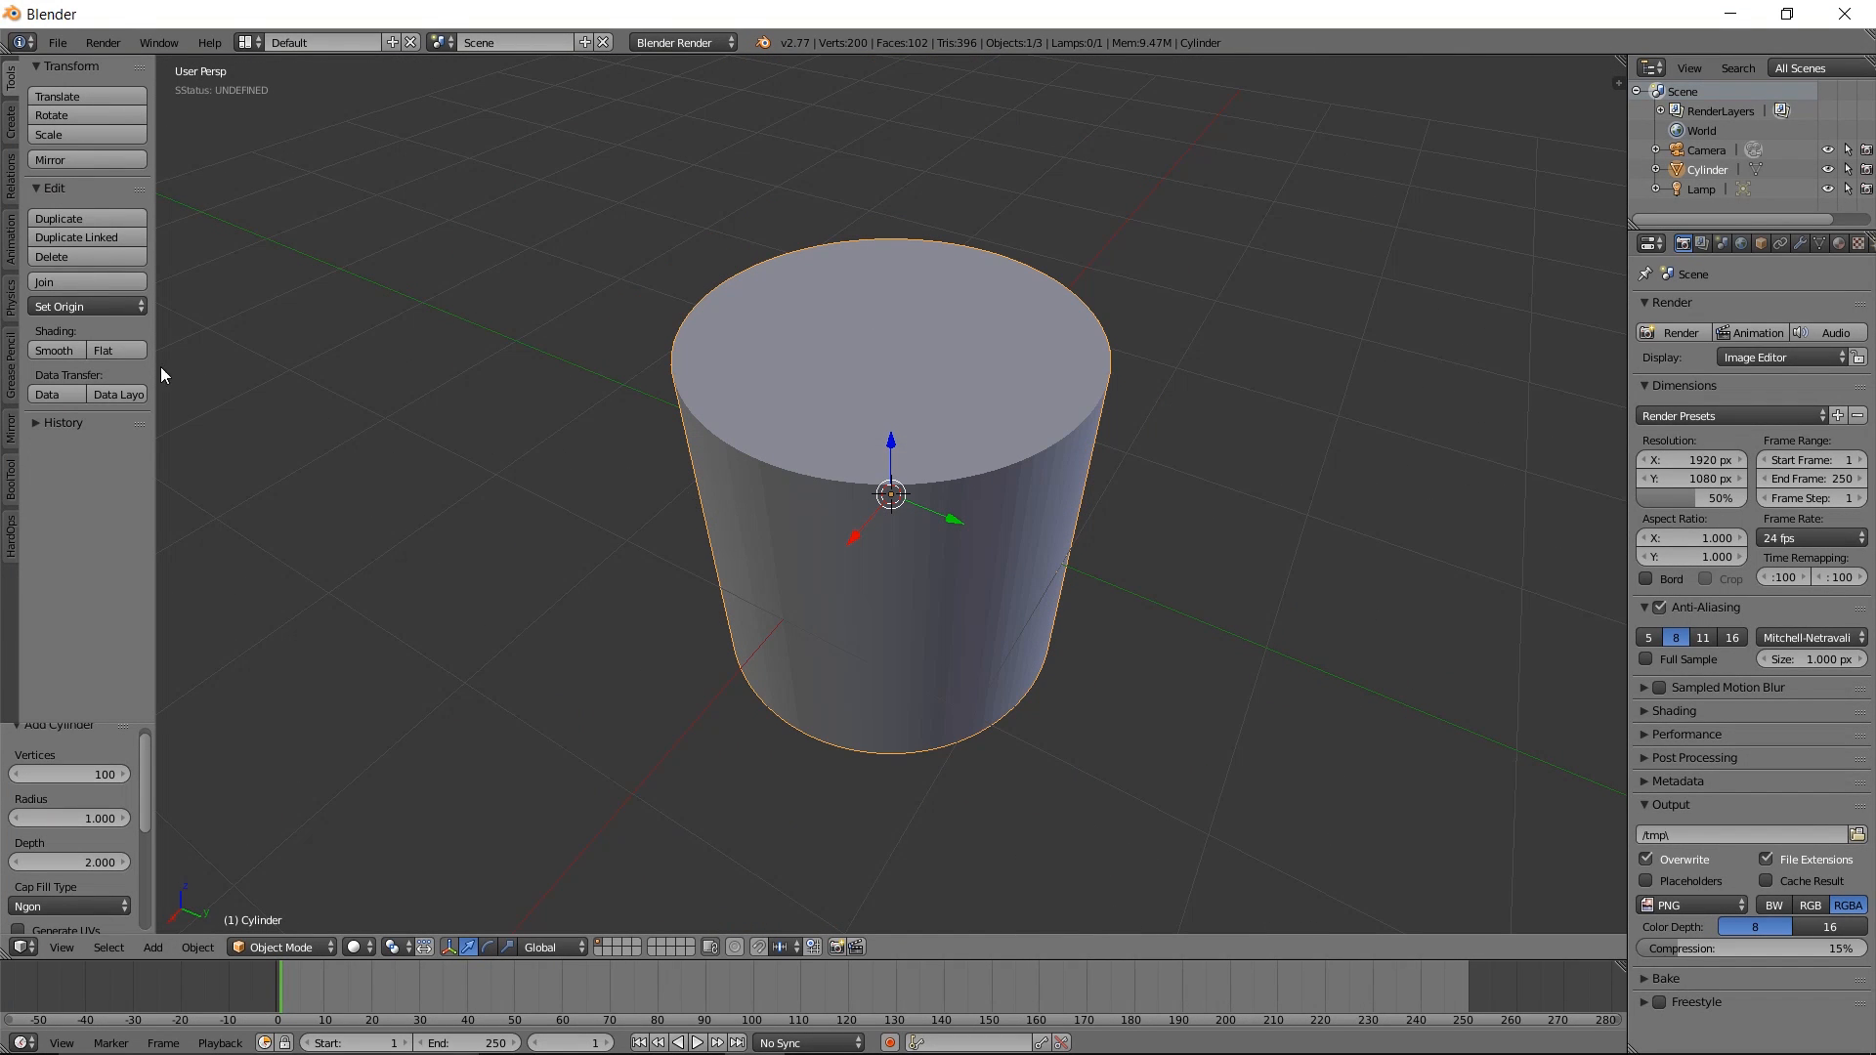
Shade the cylinder smooth and enable Auto Smooth for its mesh normals
left_click(63, 350)
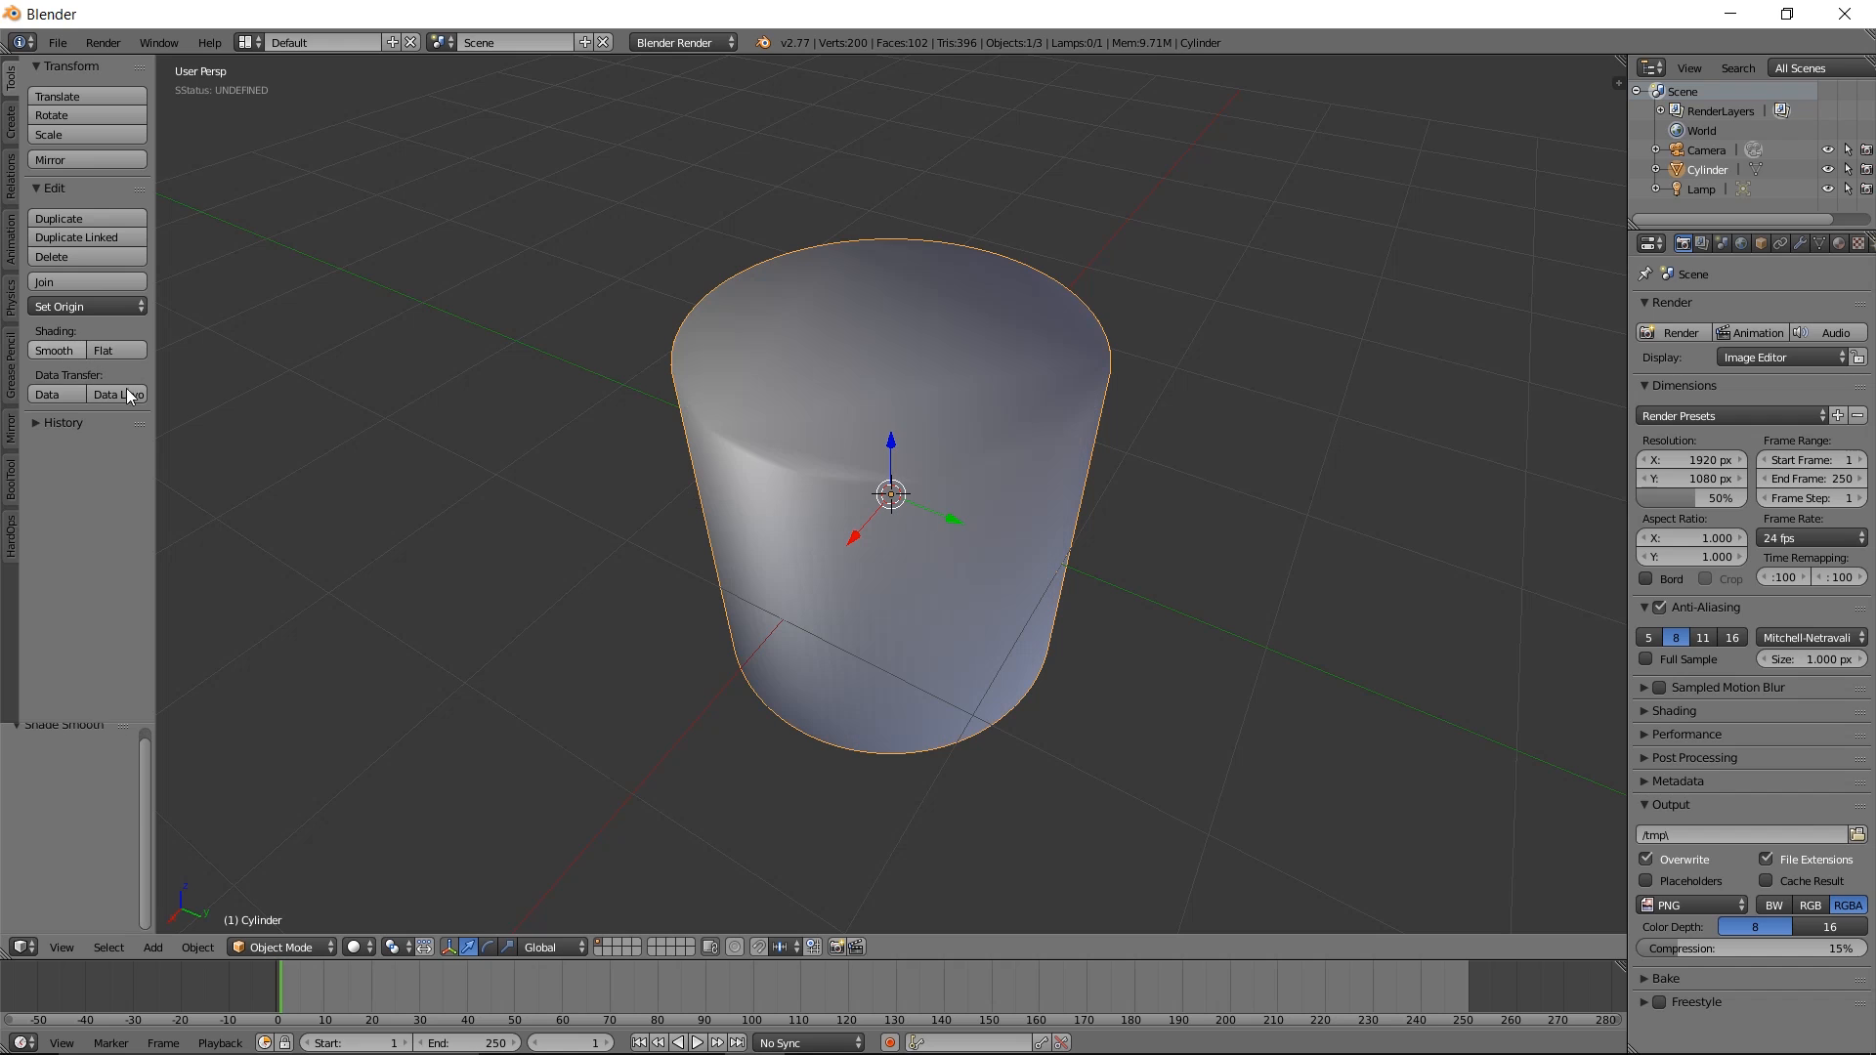
middle_click_drag(907, 450, 1135, 397)
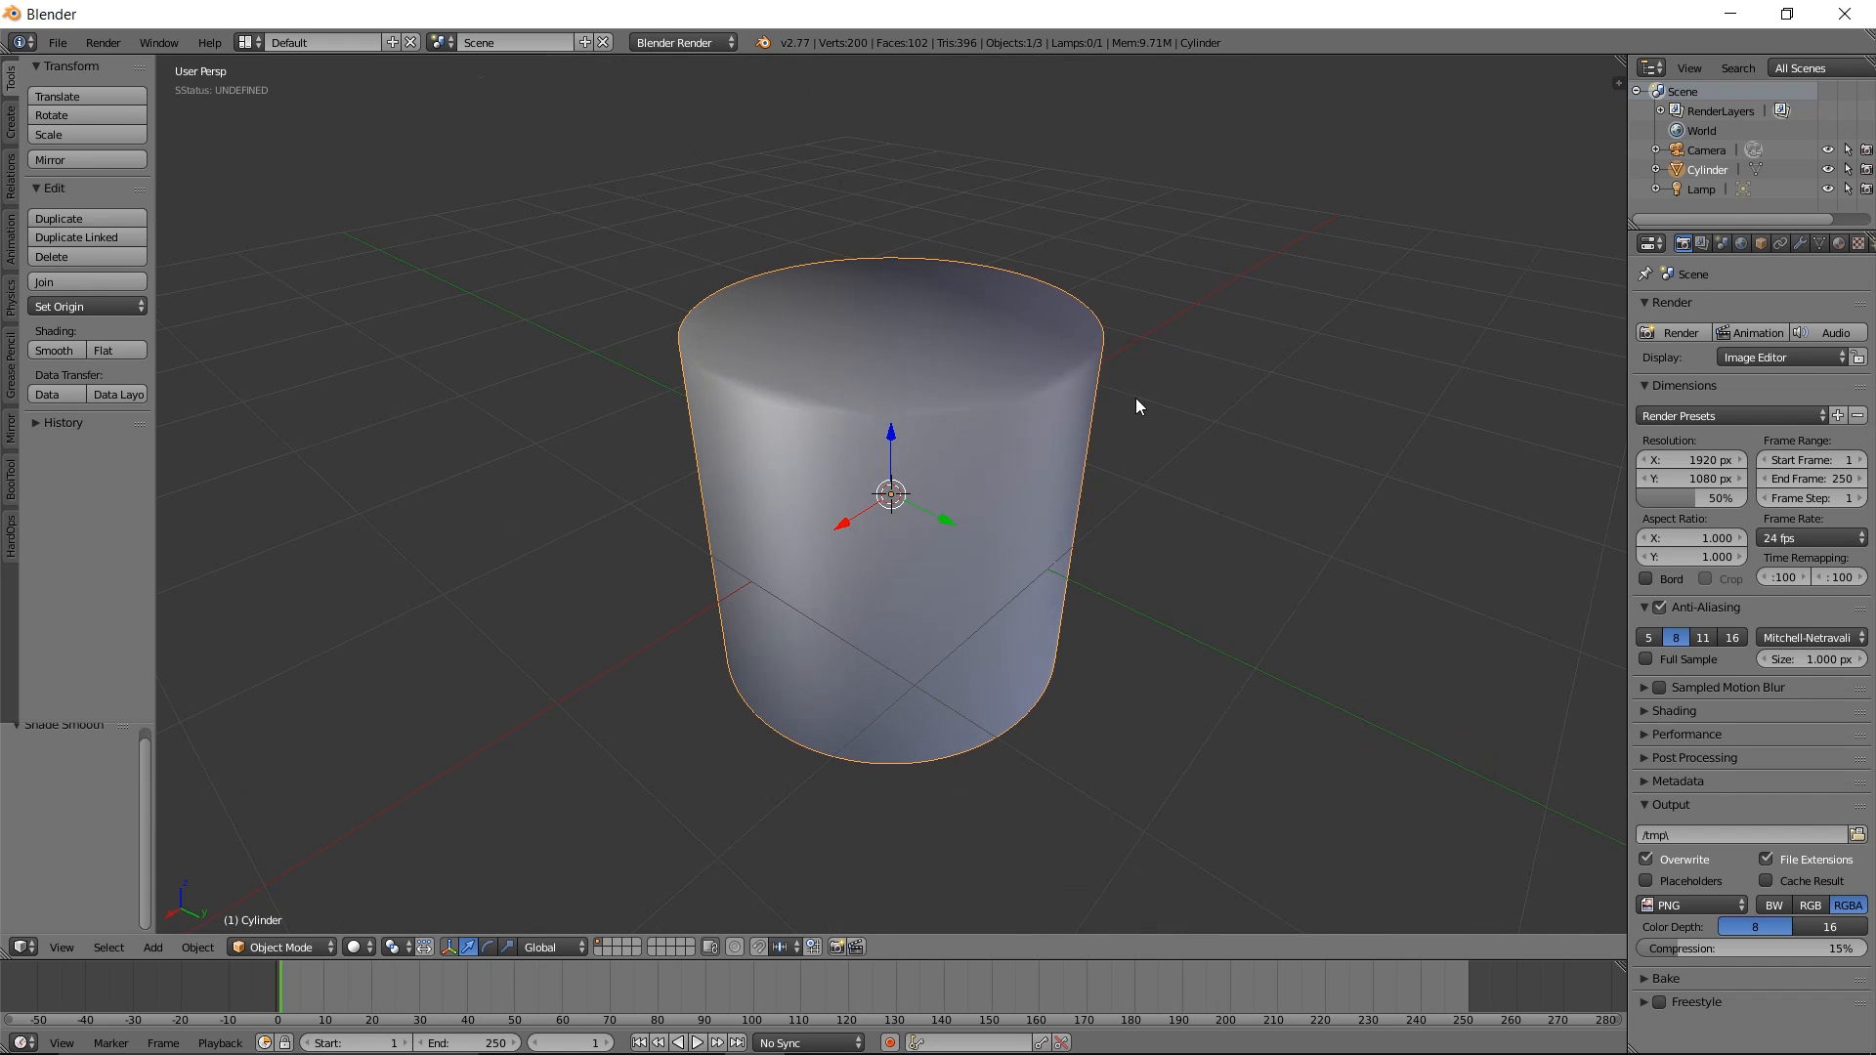
left_click(1819, 245)
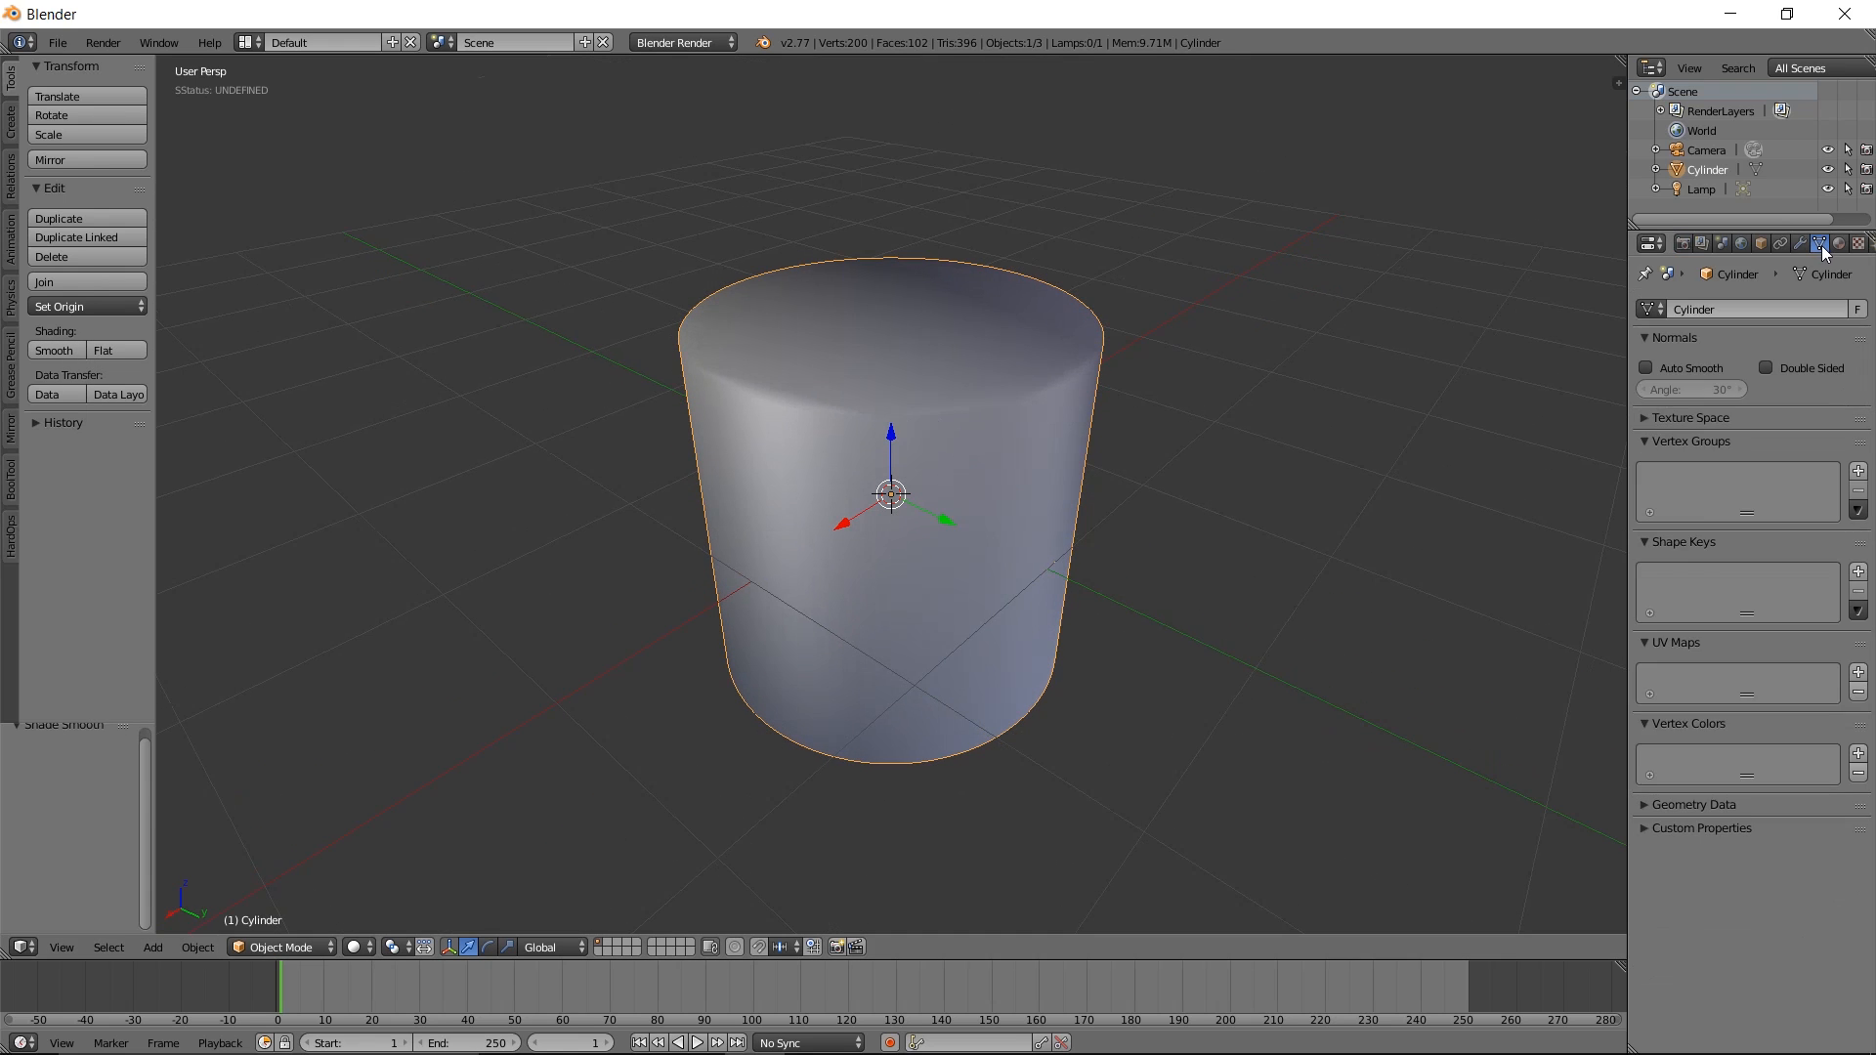
left_click(1653, 367)
middle_click_drag(908, 478, 774, 508)
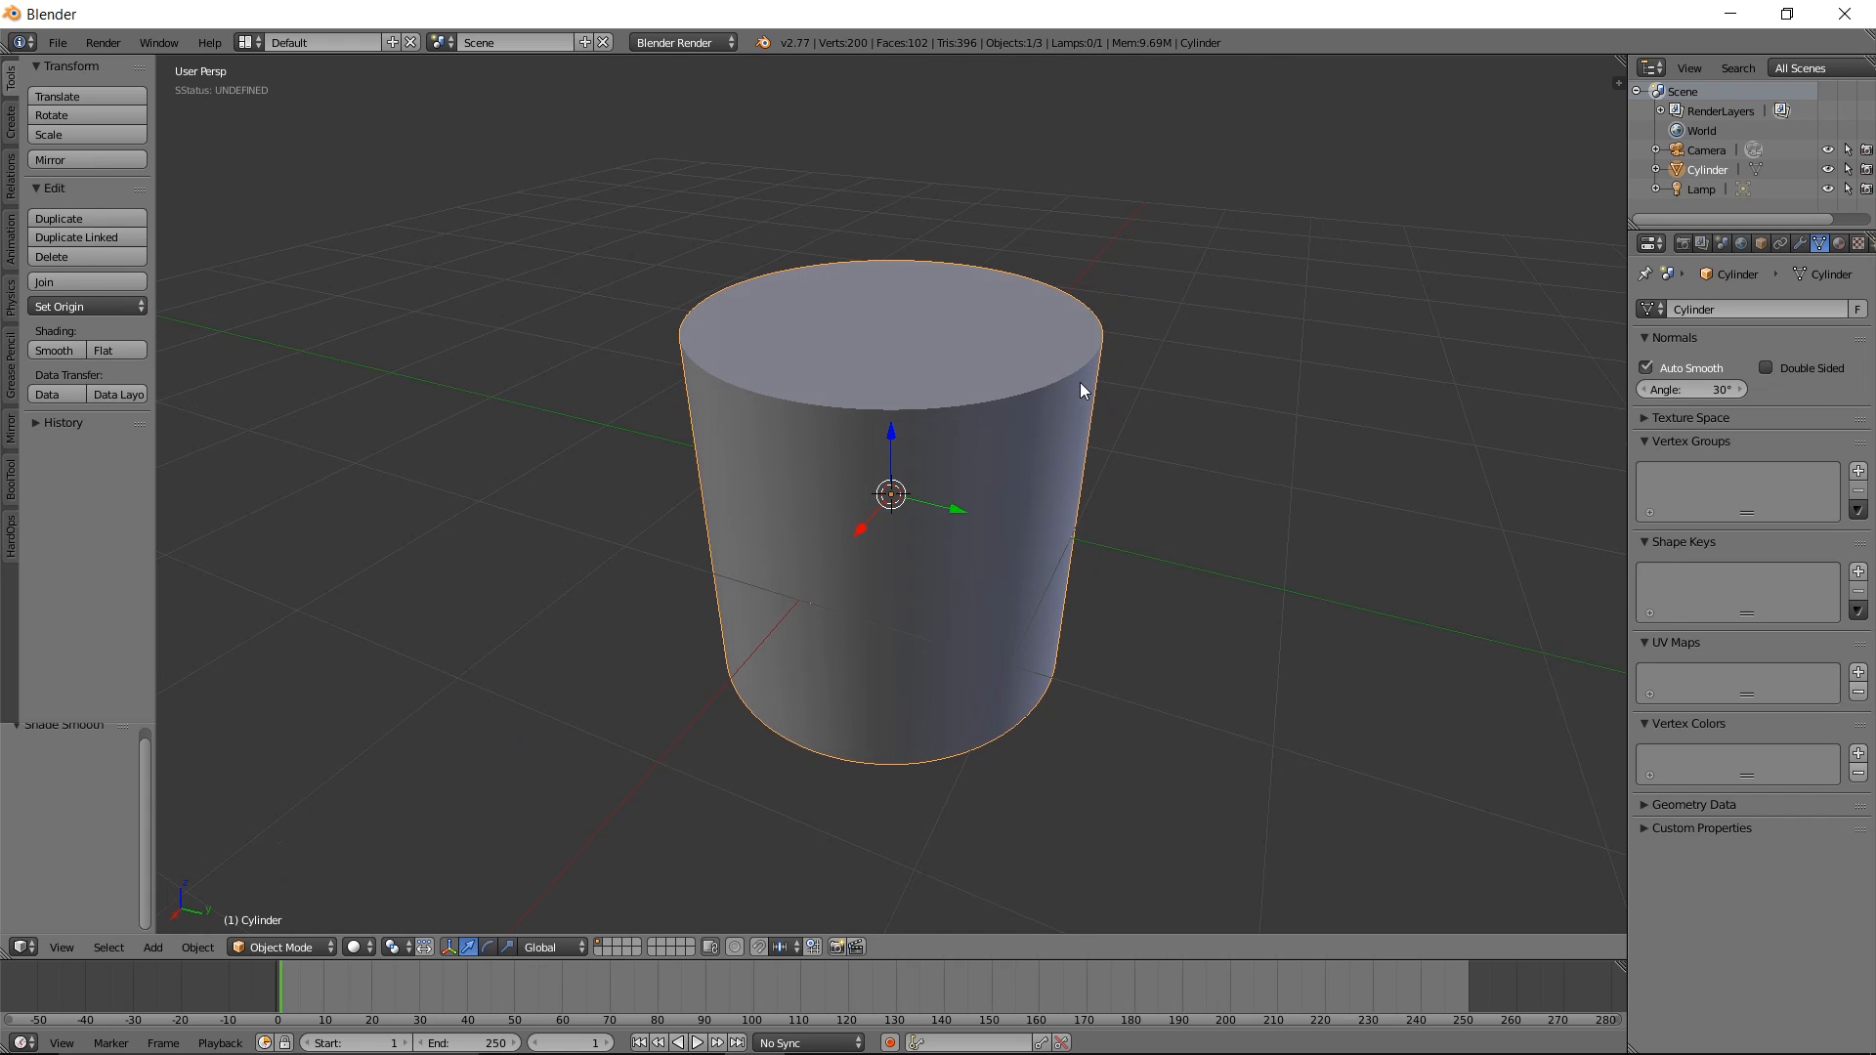
middle_click_drag(1085, 348, 1110, 448)
scroll(1110, 448, "down", 3)
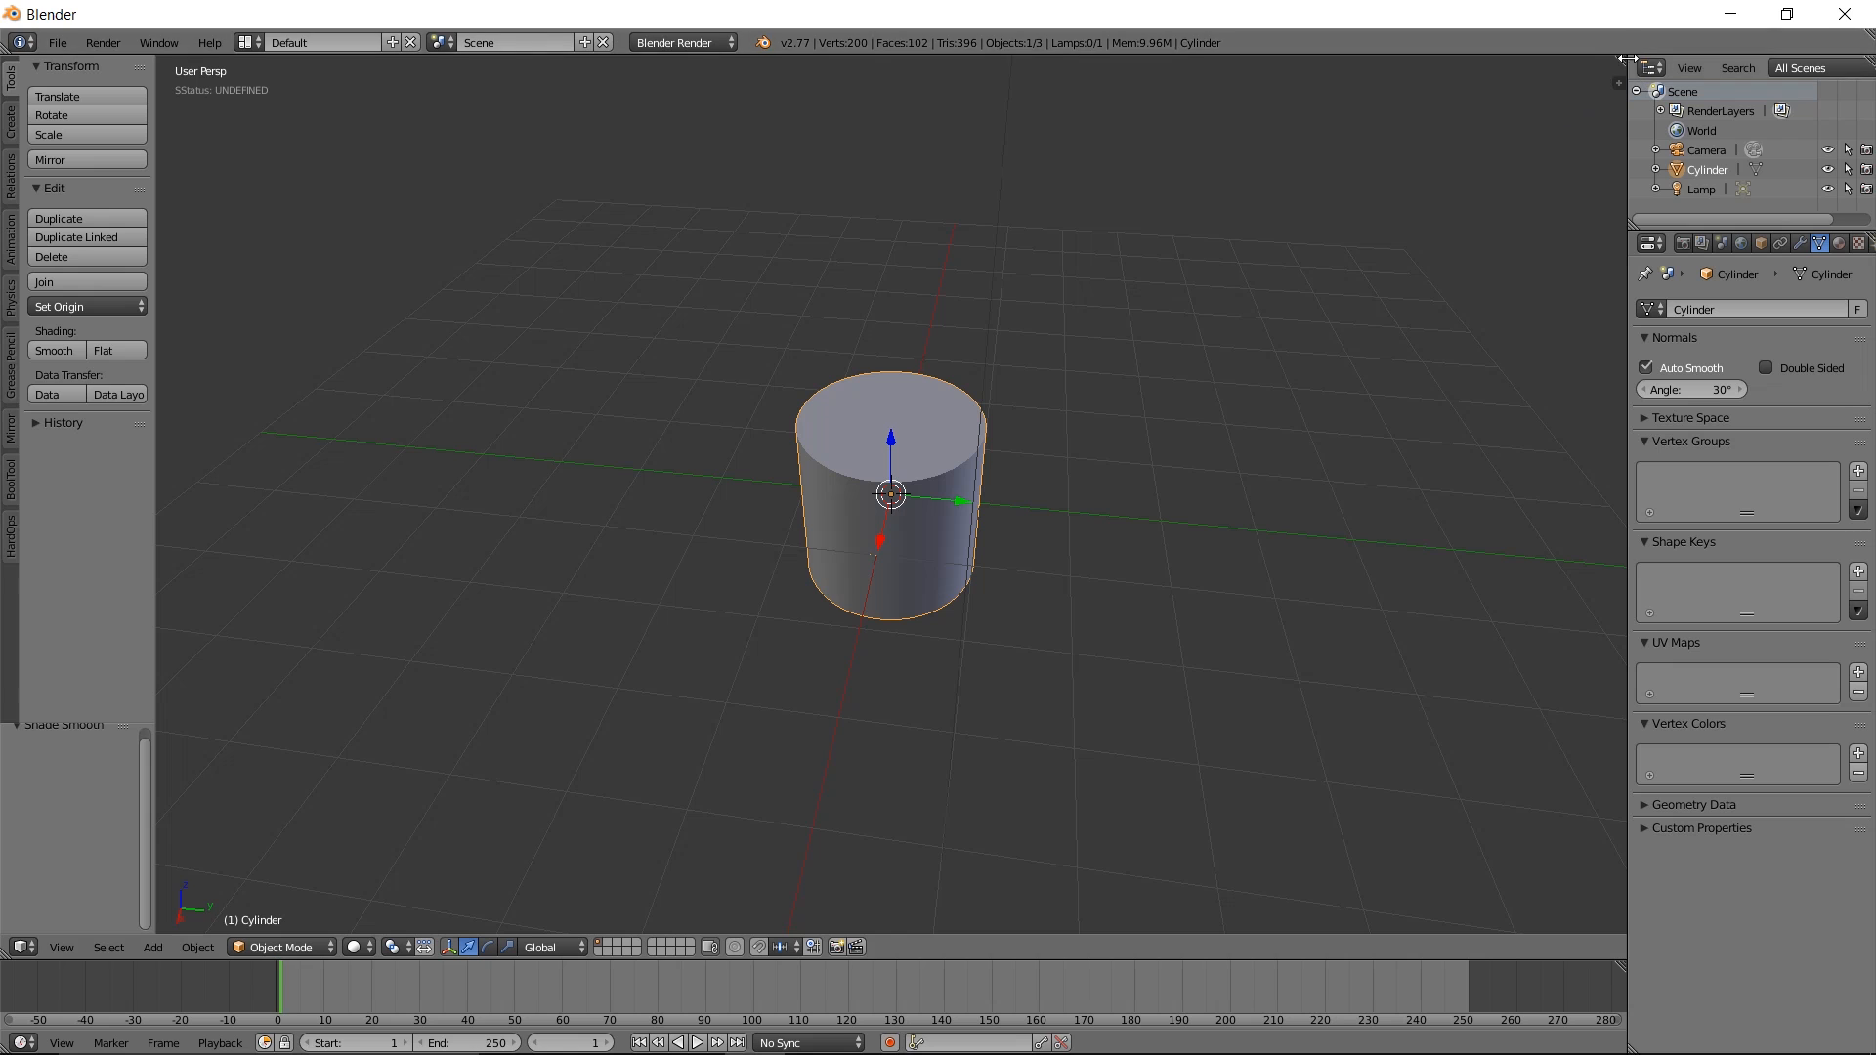
Split the 3D viewport into two stacked areas of similar height and change the upper one to the UV/Image Editor
left_click_drag(1619, 60, 1592, 442)
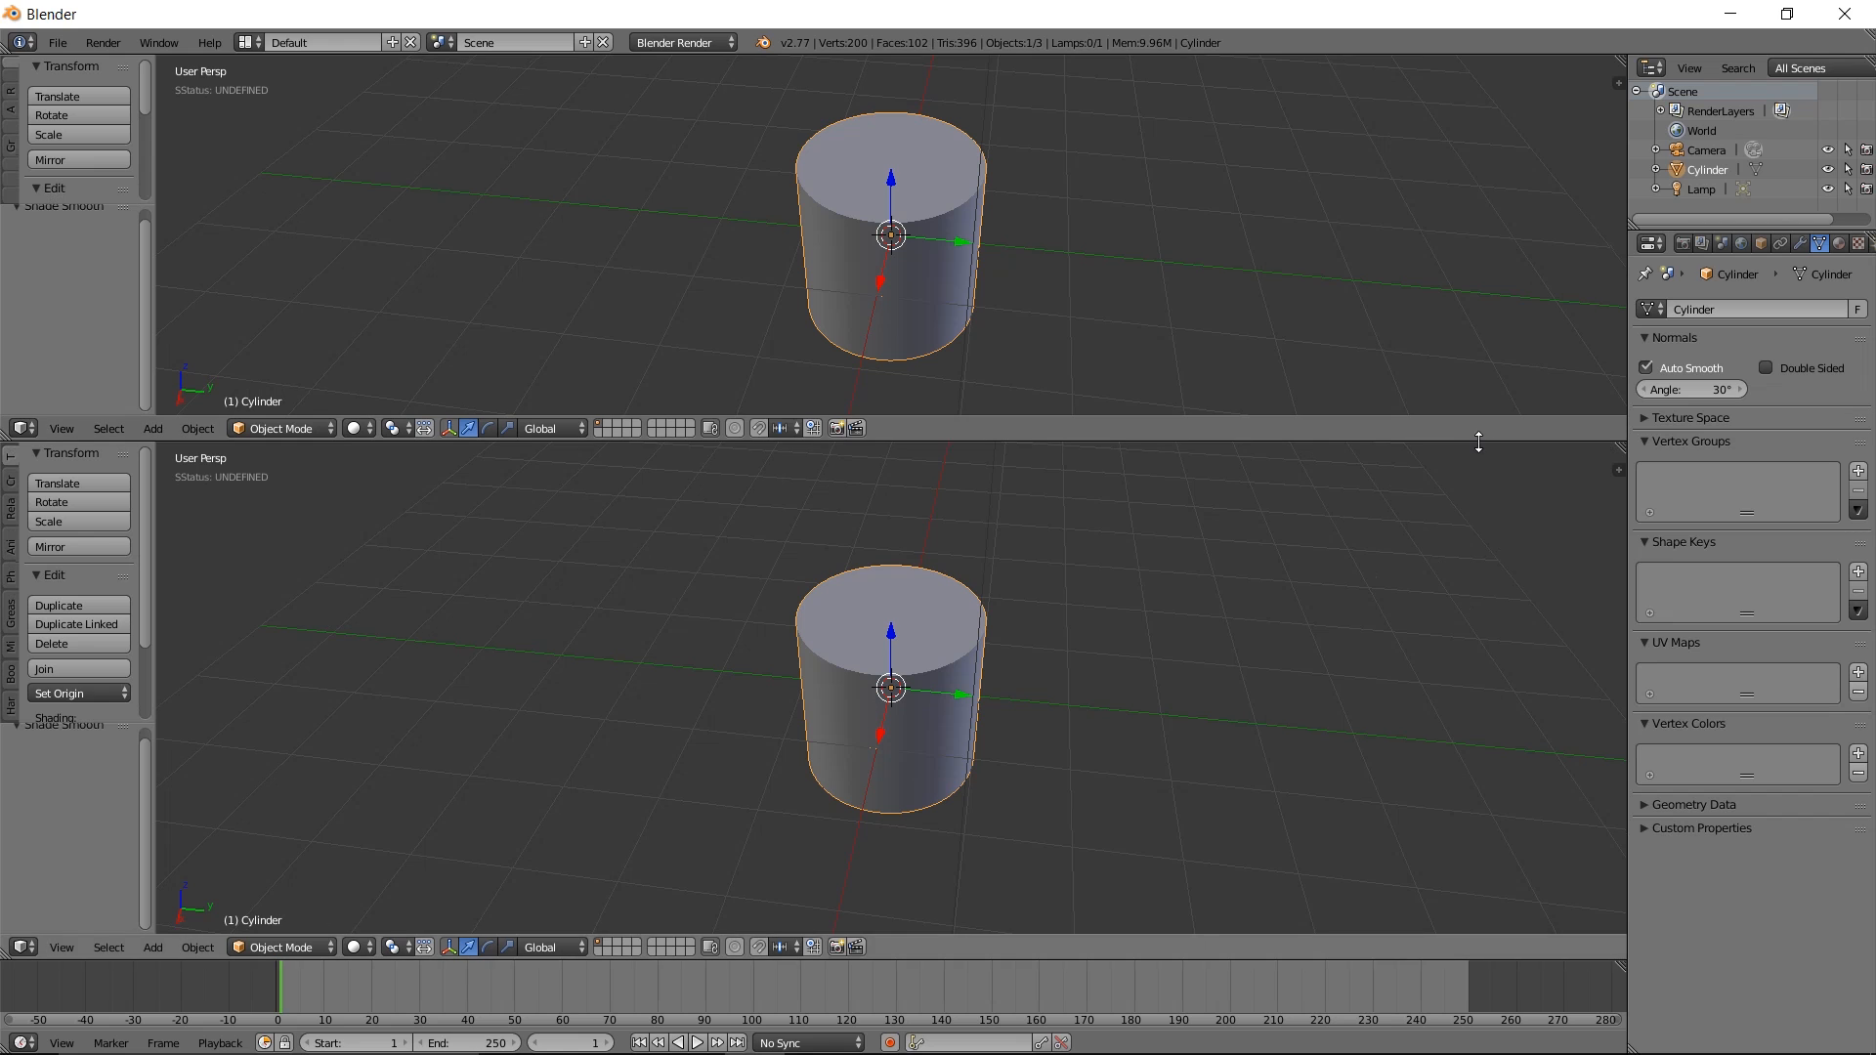
left_click_drag(1479, 442, 1198, 483)
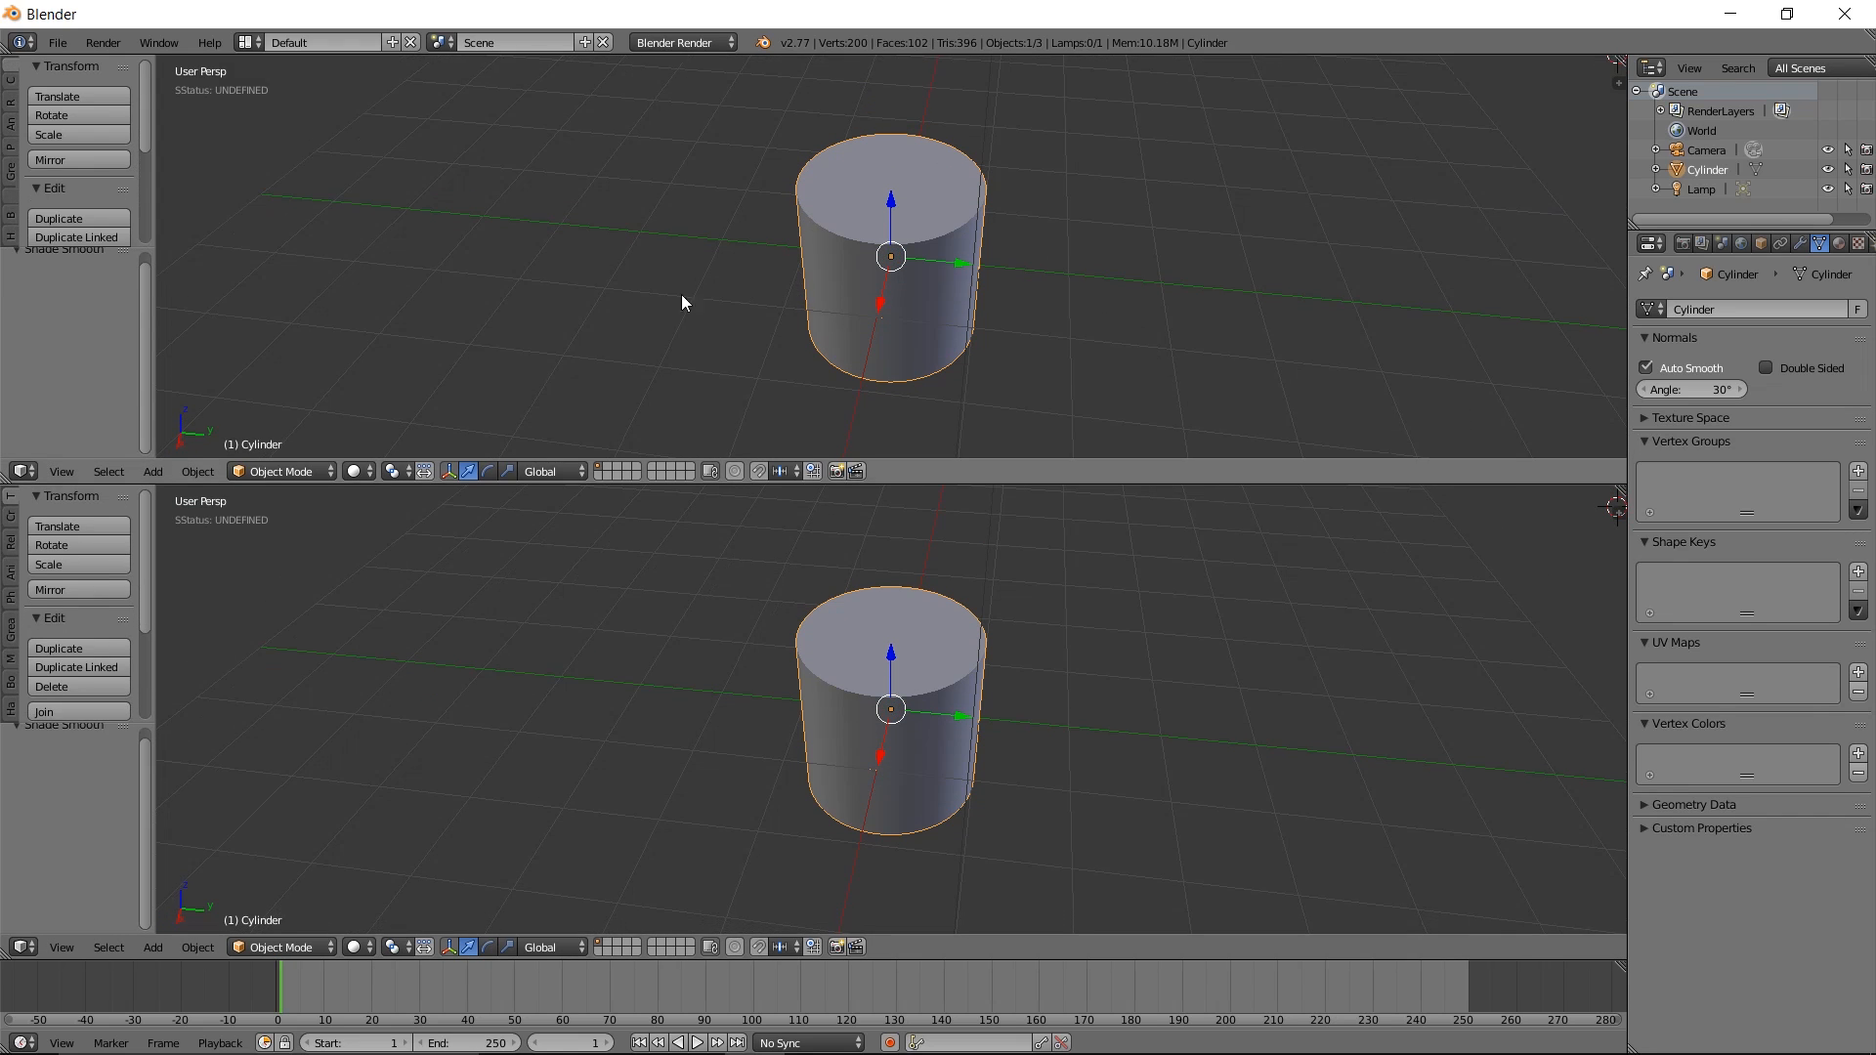
left_click(23, 472)
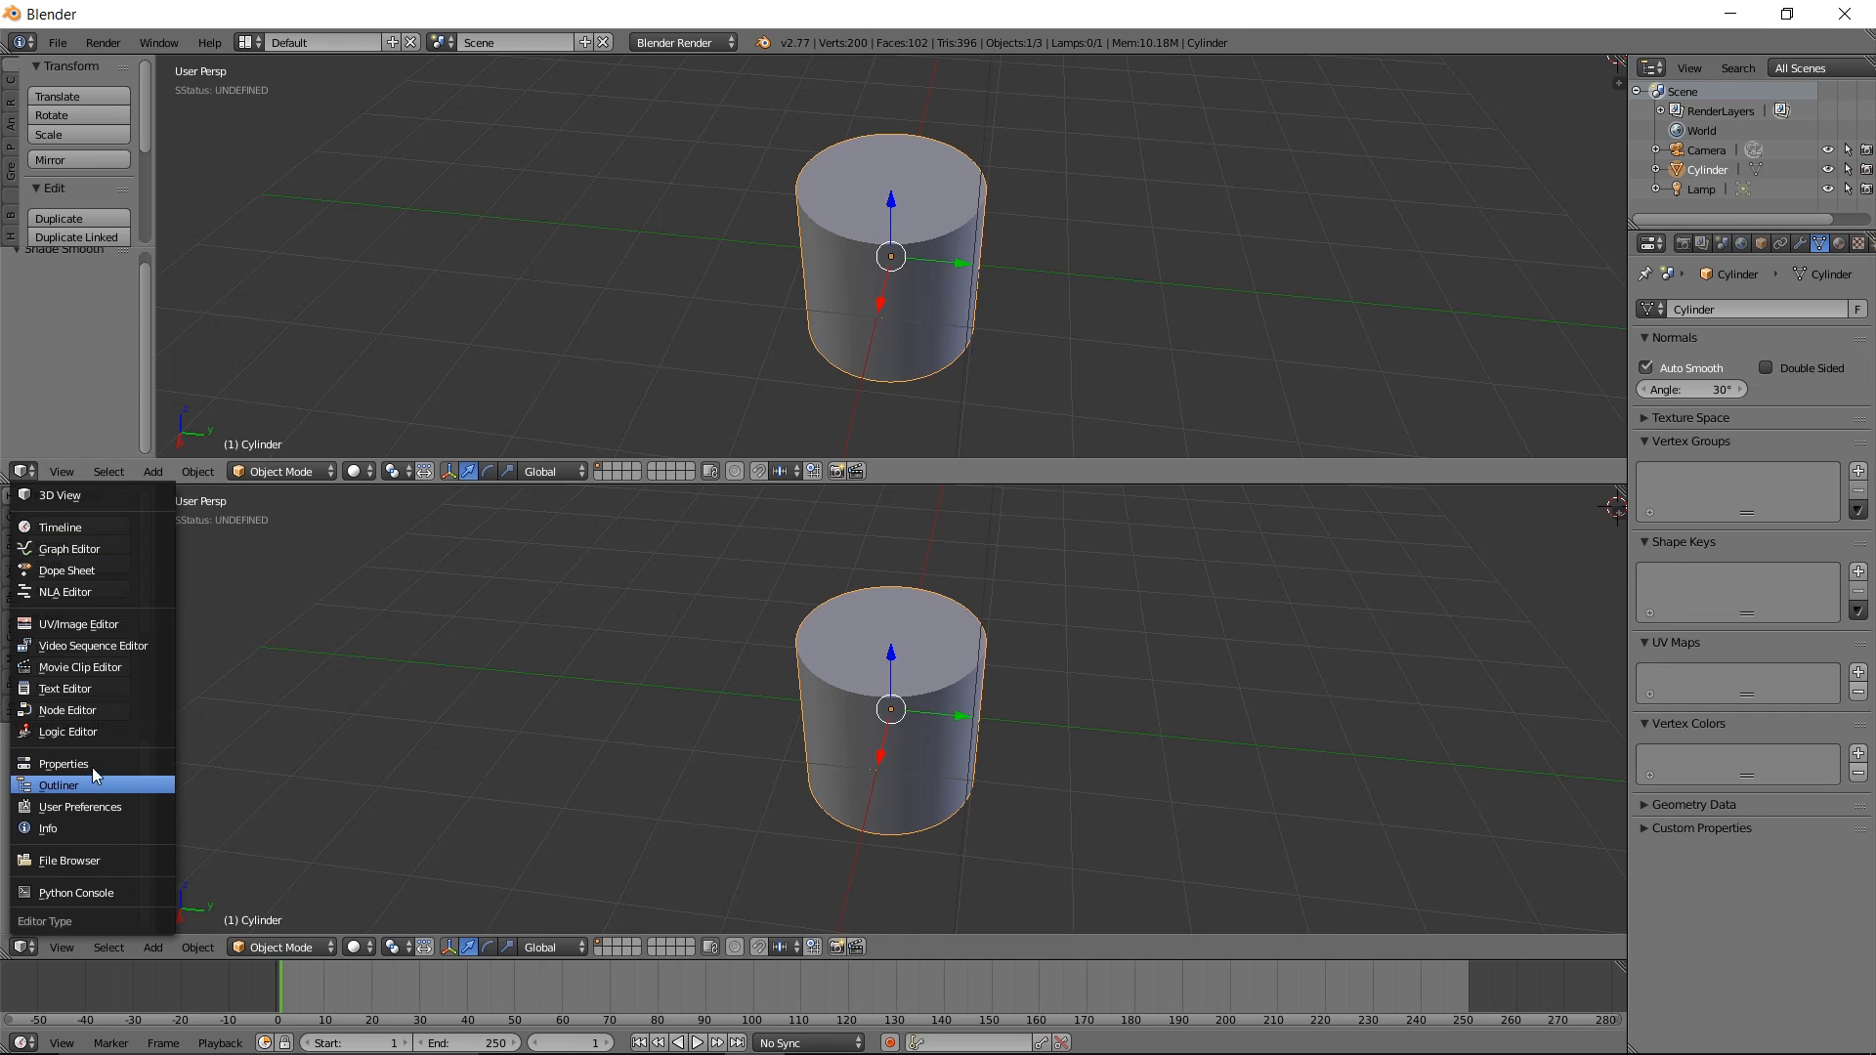
left_click(91, 623)
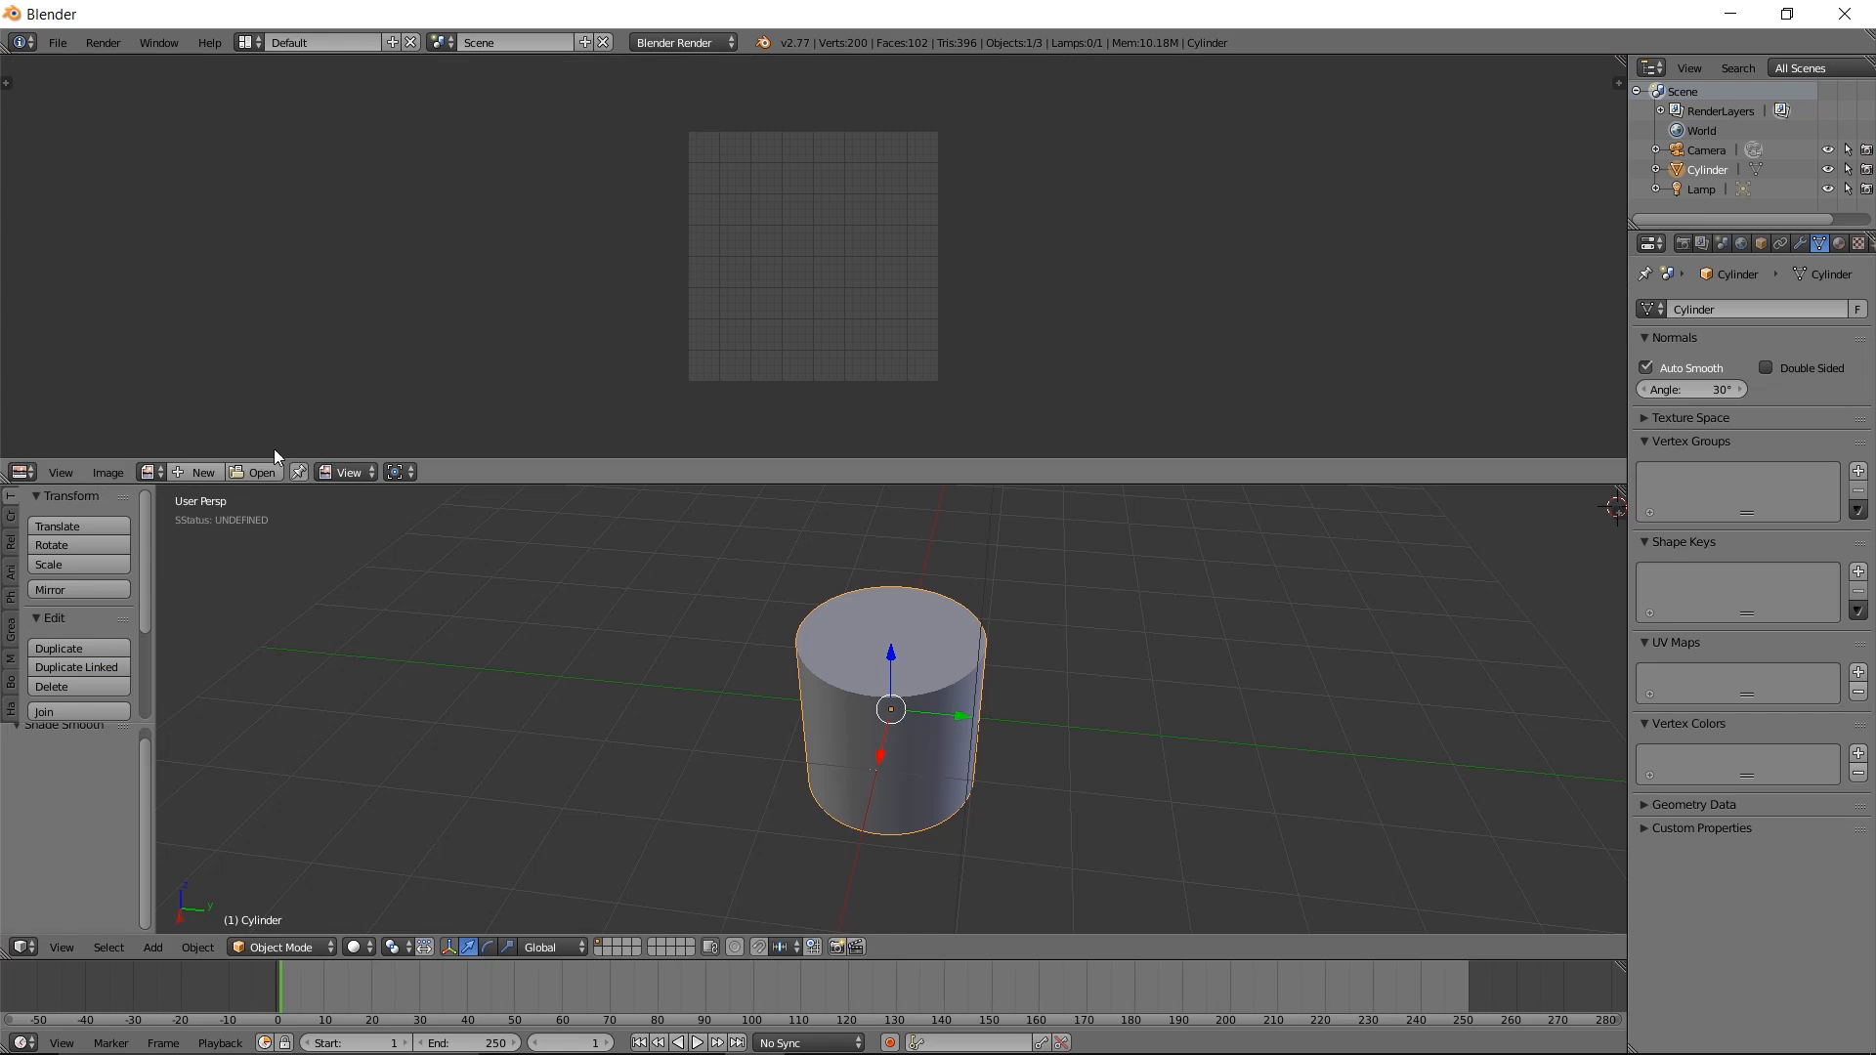
Find the image "obiwan saber side view.jpg" in the Downloads folder by filtering for "obi" and open it in the image editor
left_click(261, 472)
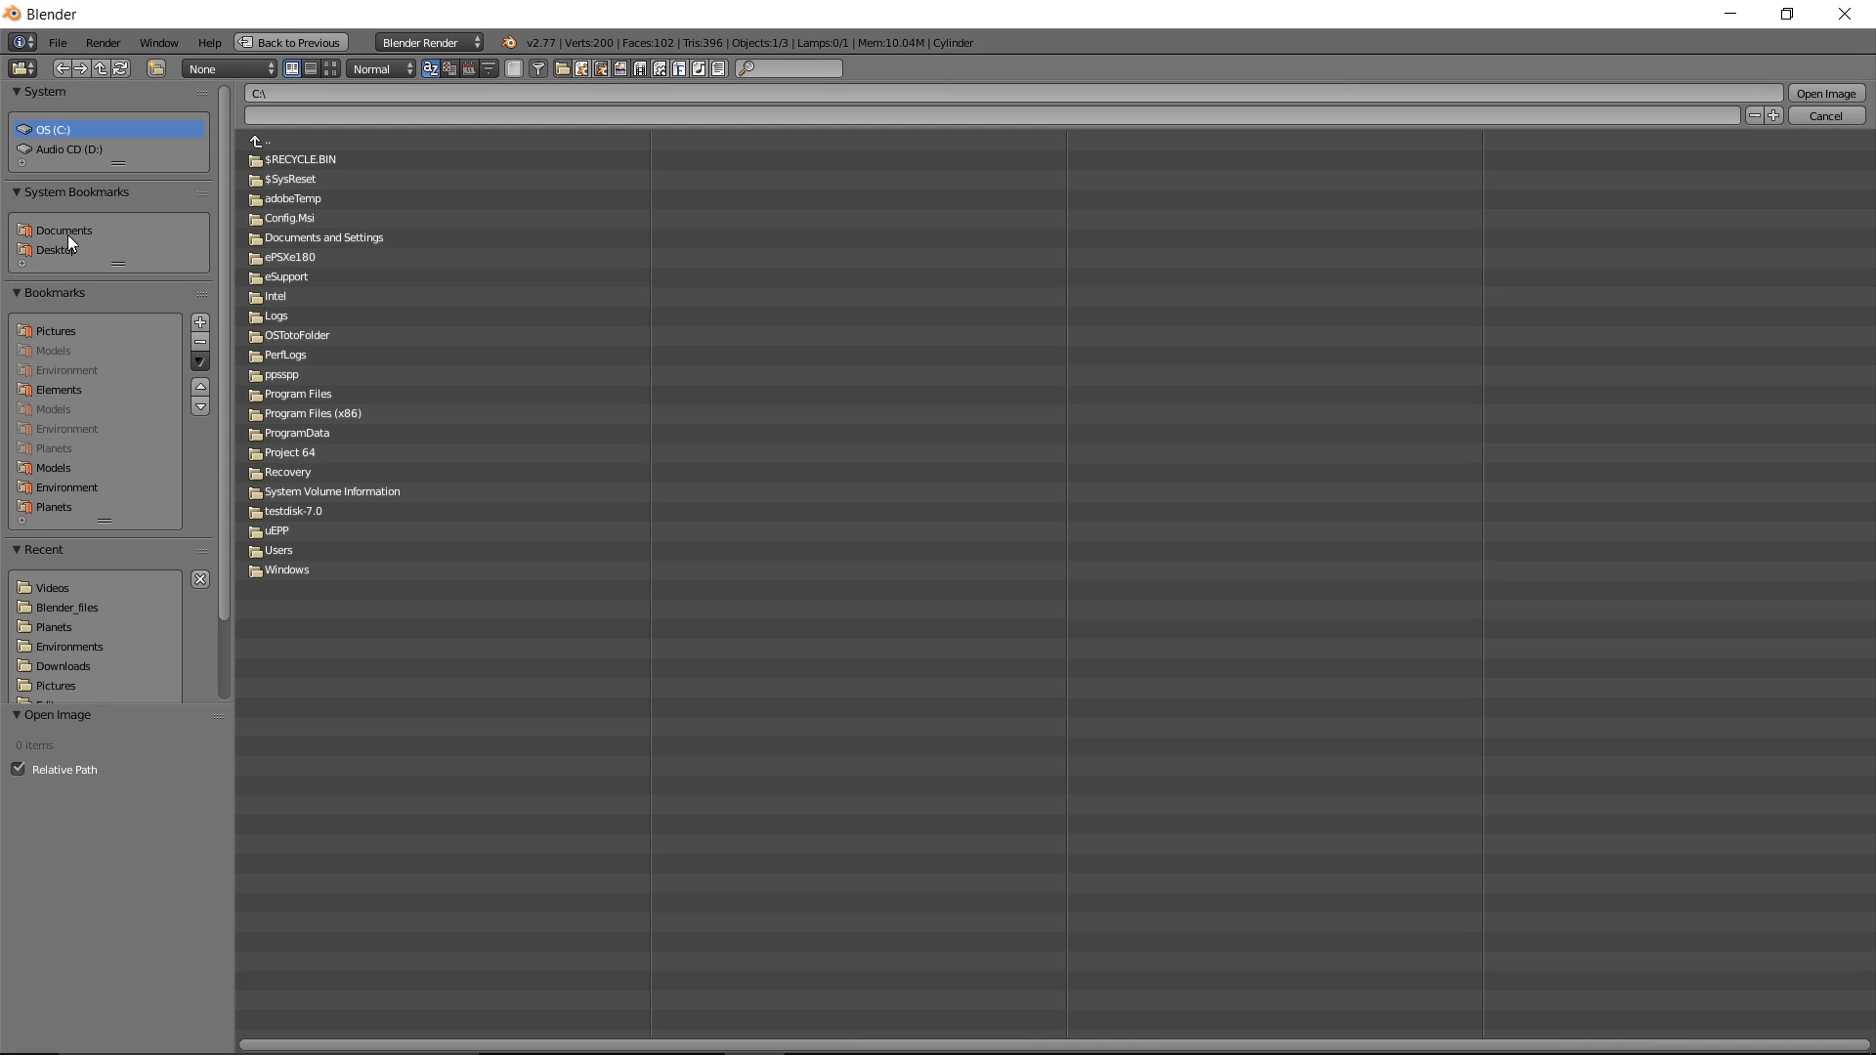
mouse_move(118, 263)
left_mouse_down()
mouse_move(118, 316)
mouse_move(118, 282)
left_mouse_up()
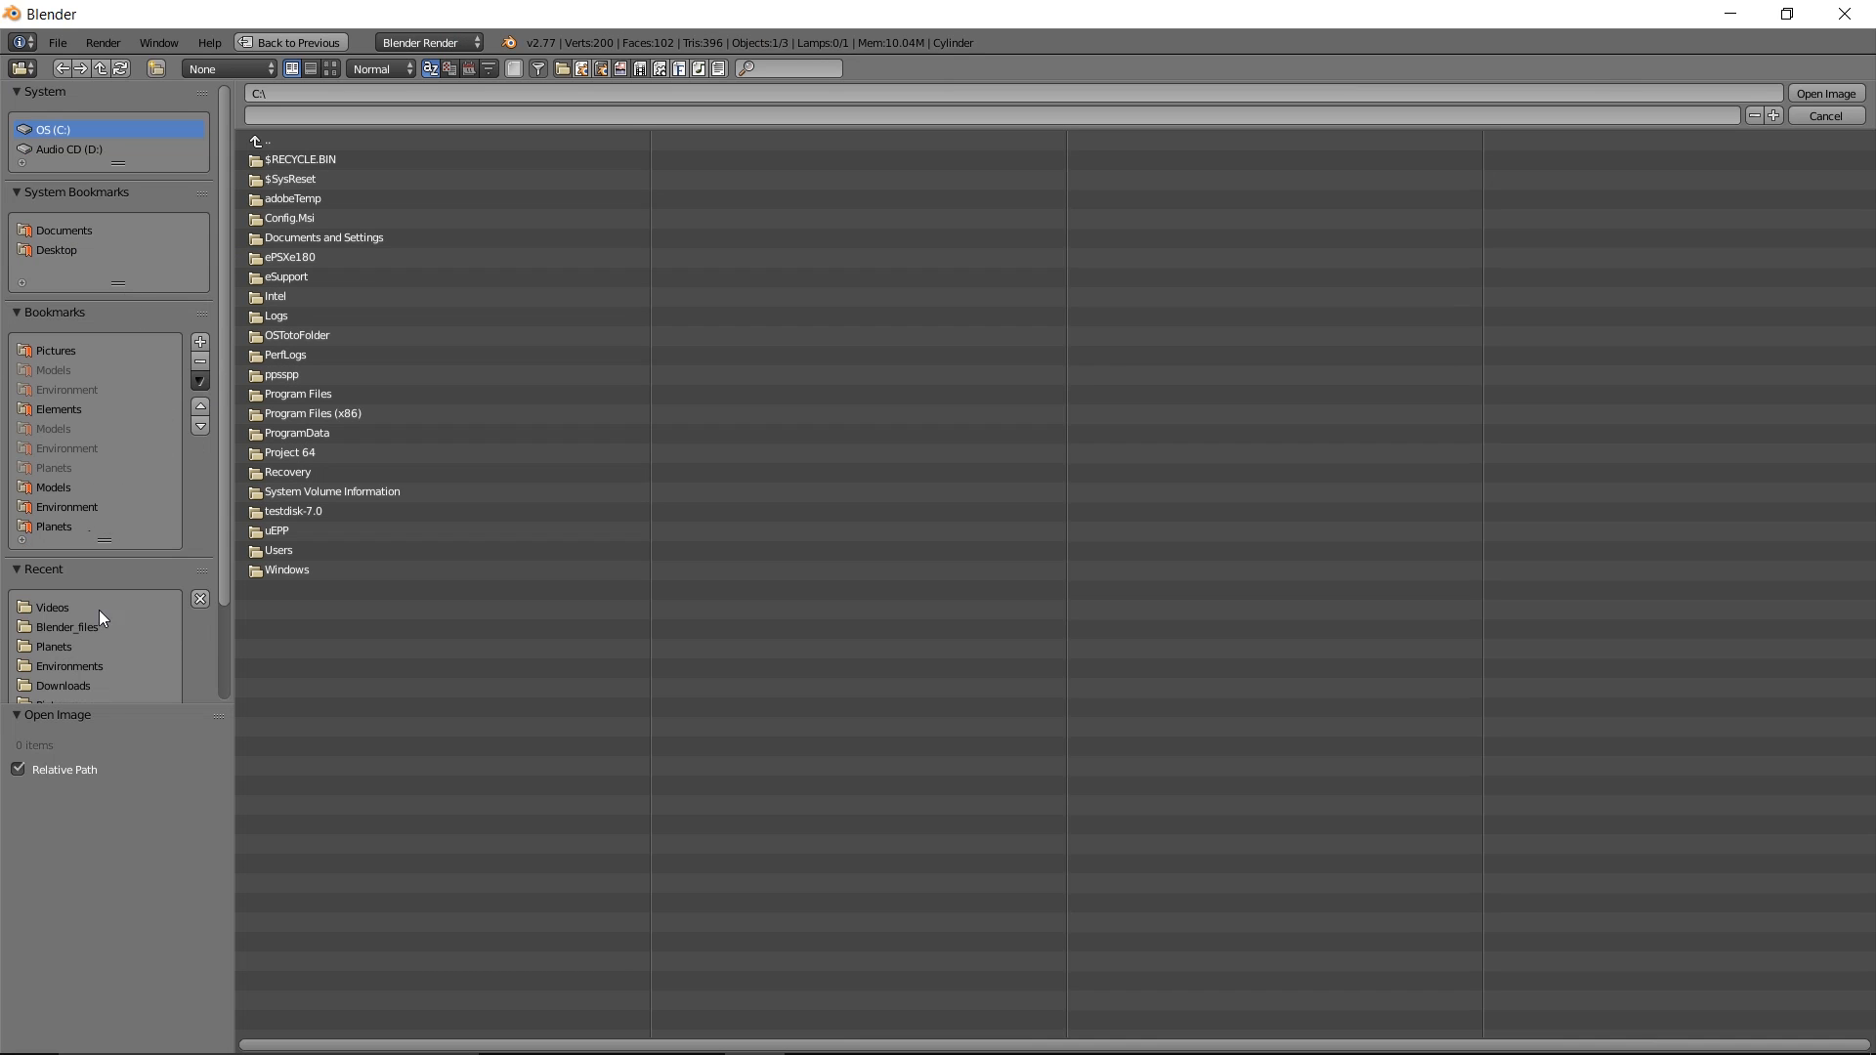
left_click(78, 684)
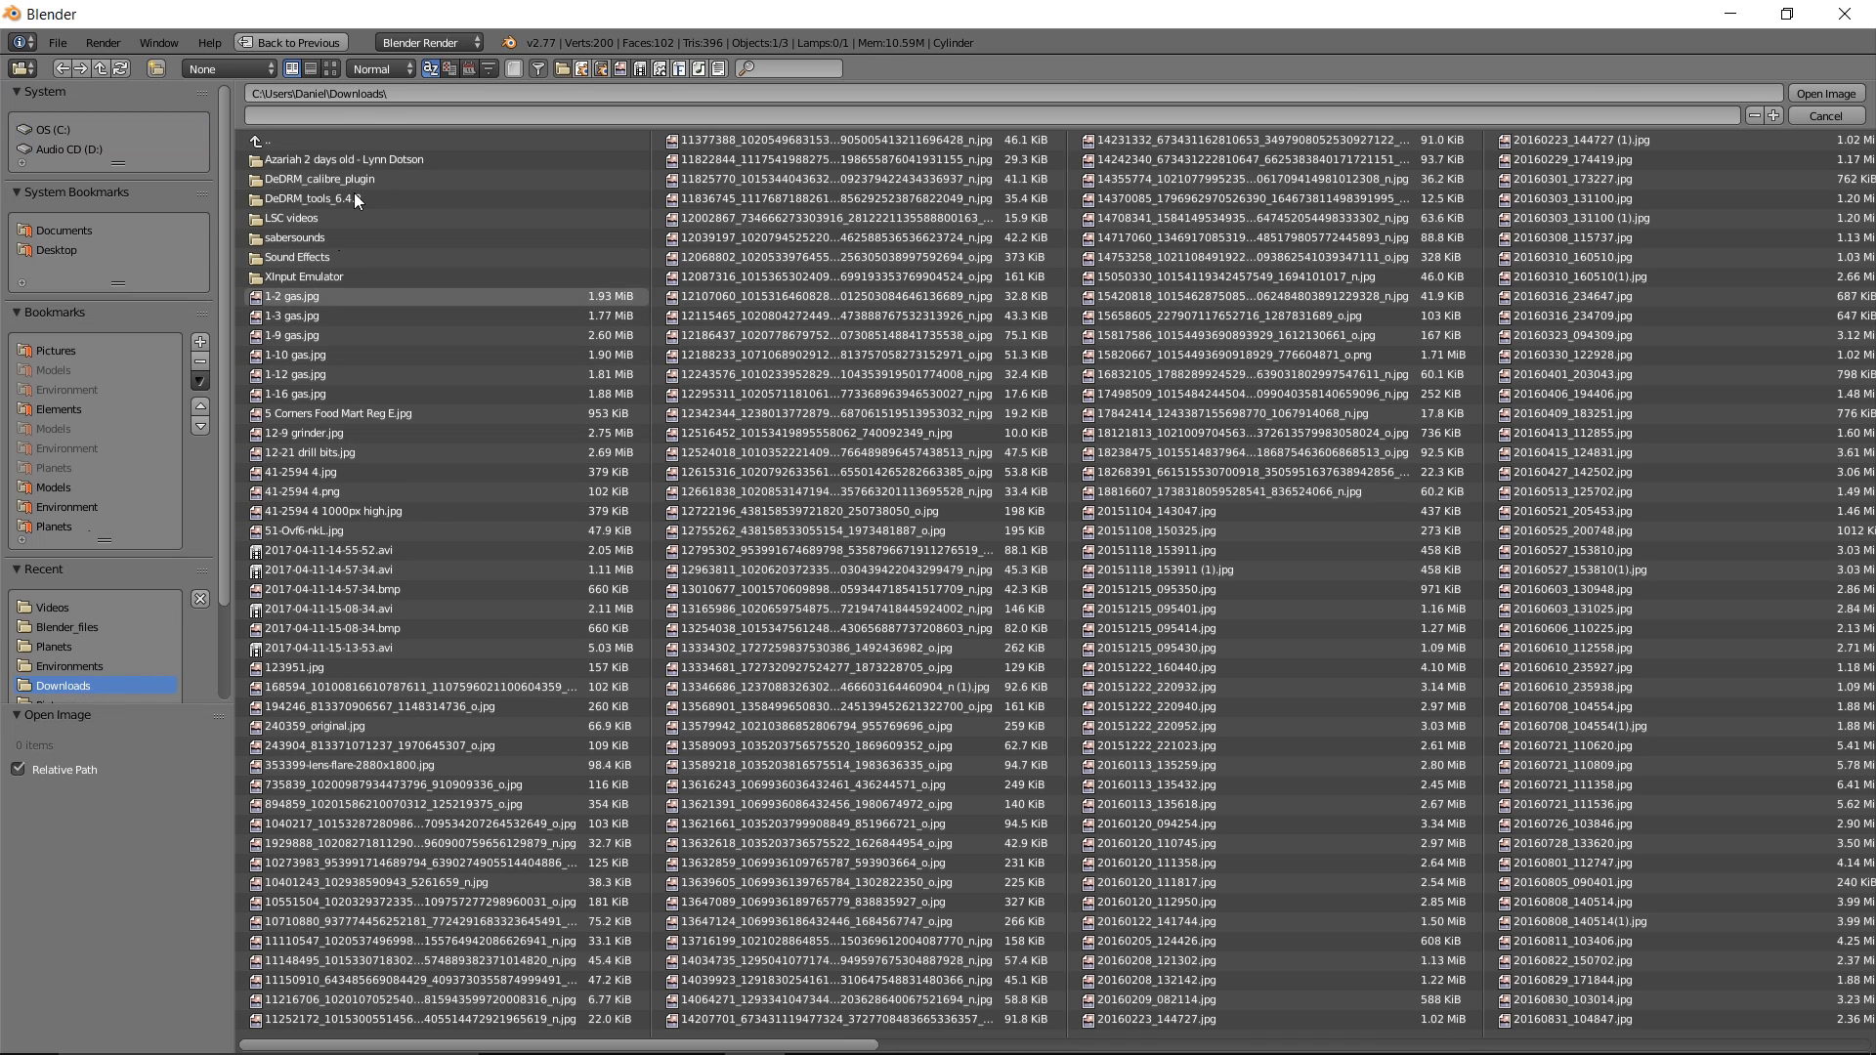
left_click(767, 70)
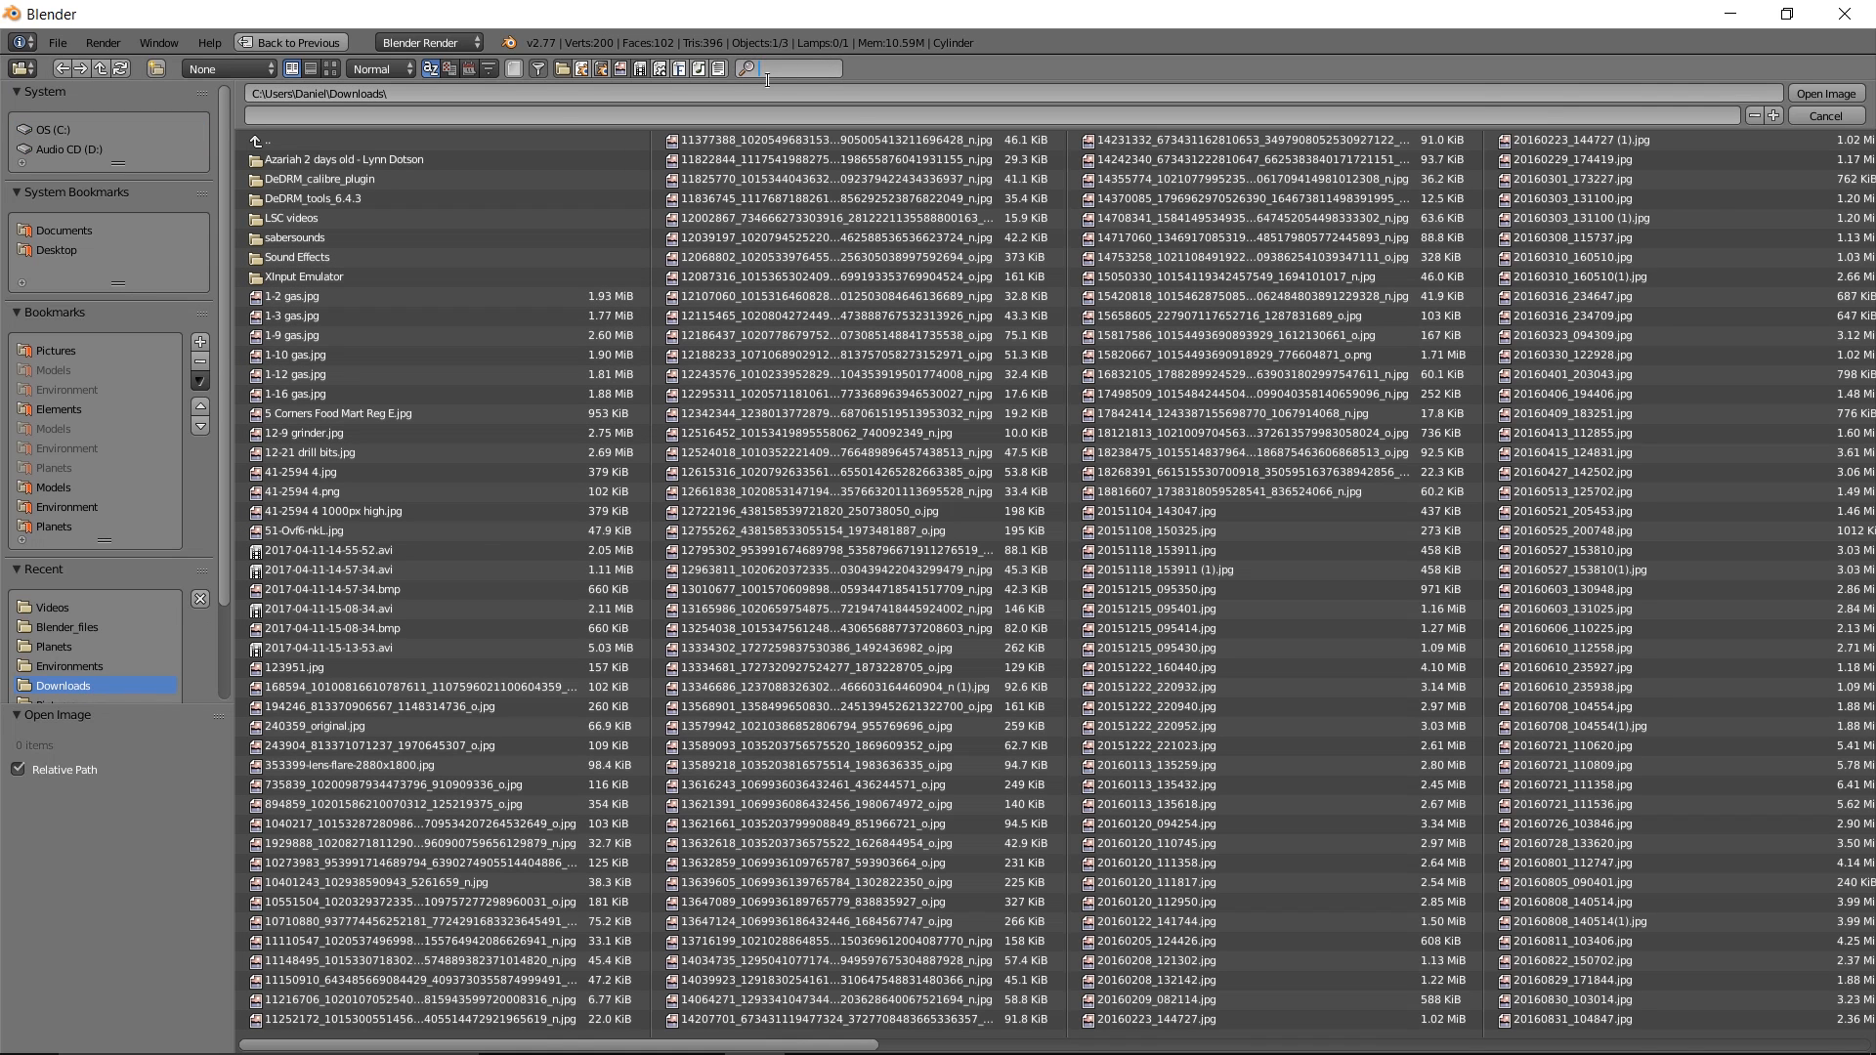
type("obi")
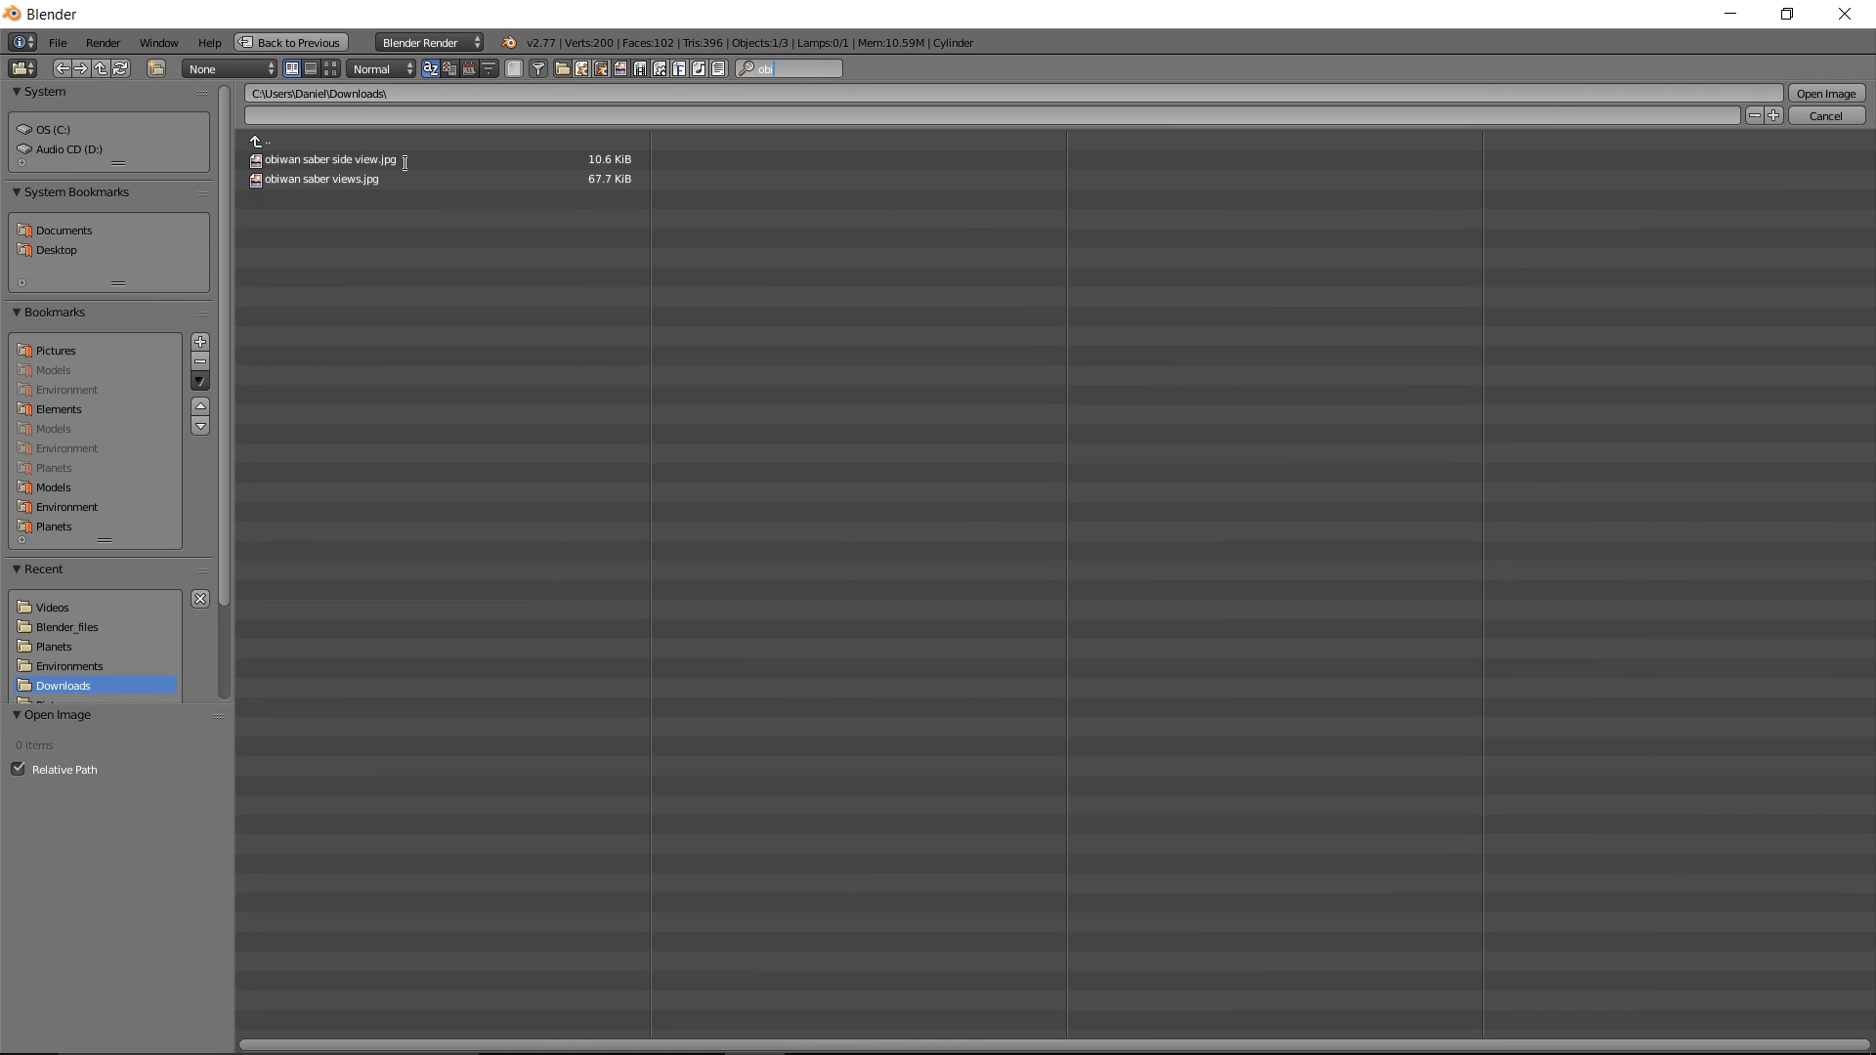
left_click(625, 159)
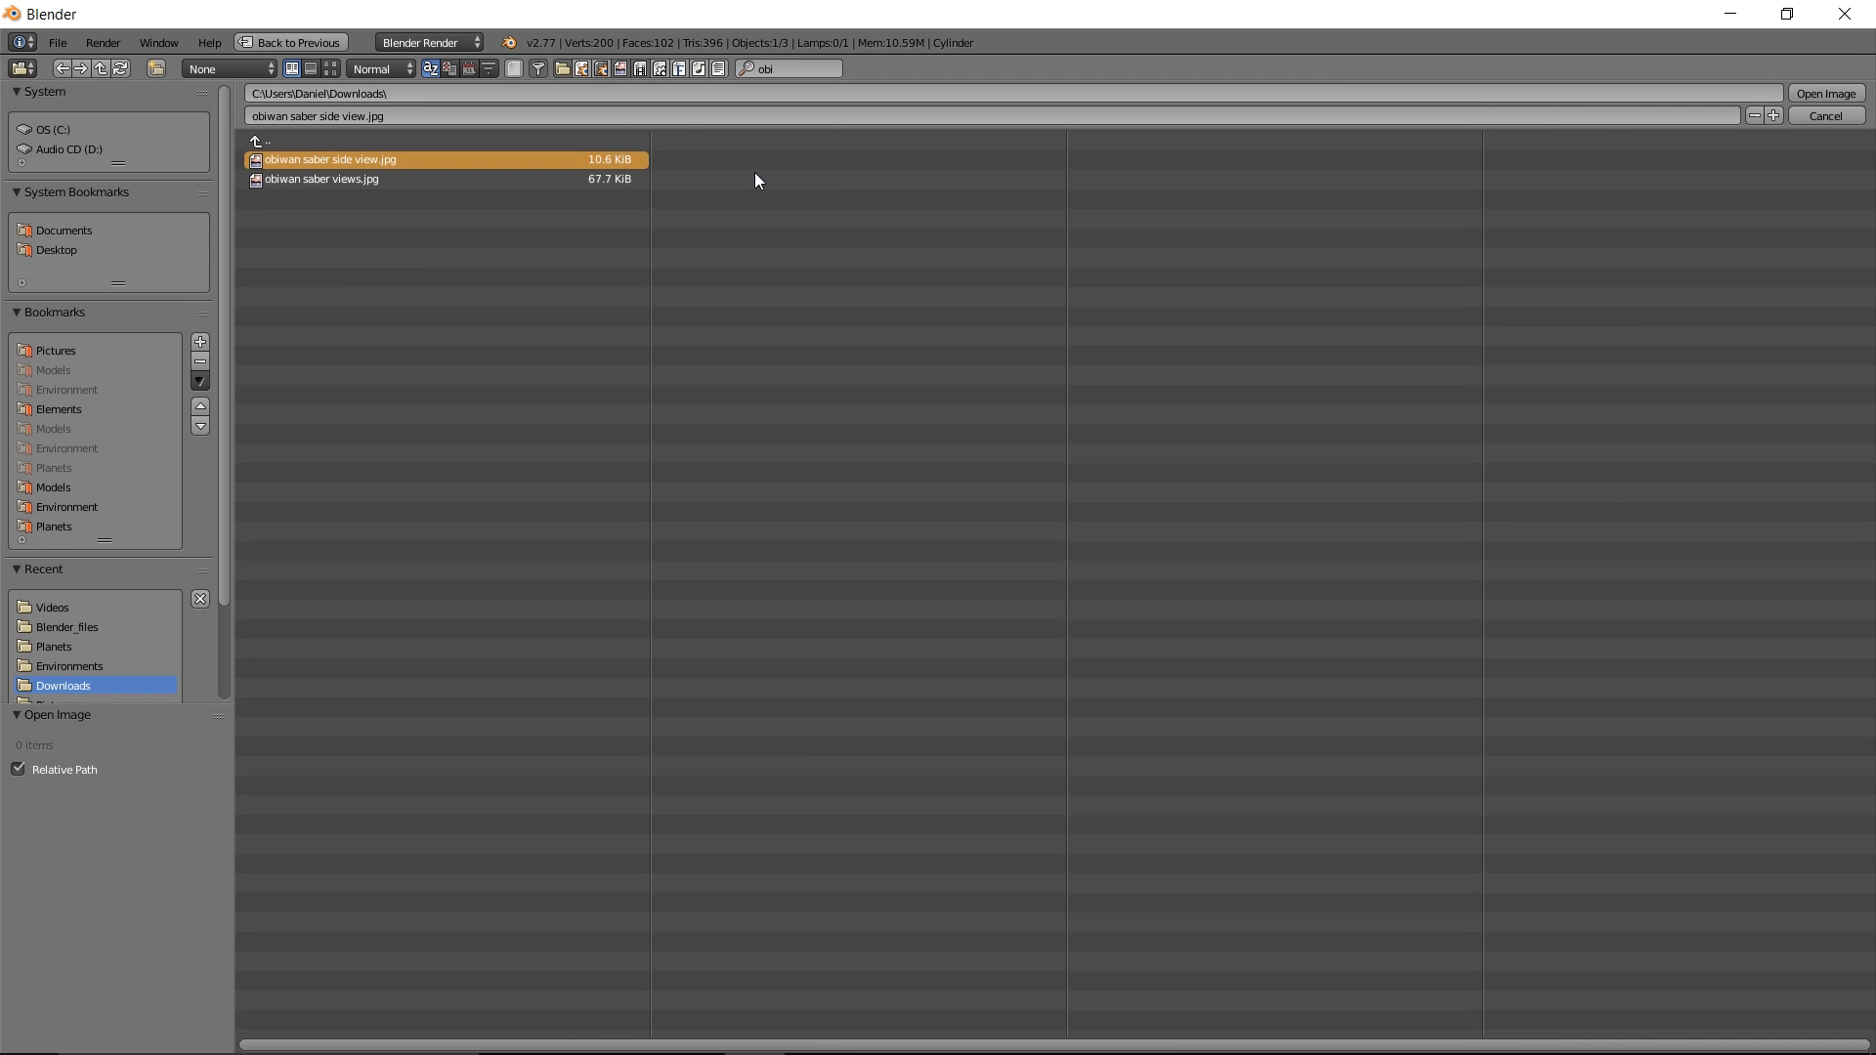
left_click(1819, 94)
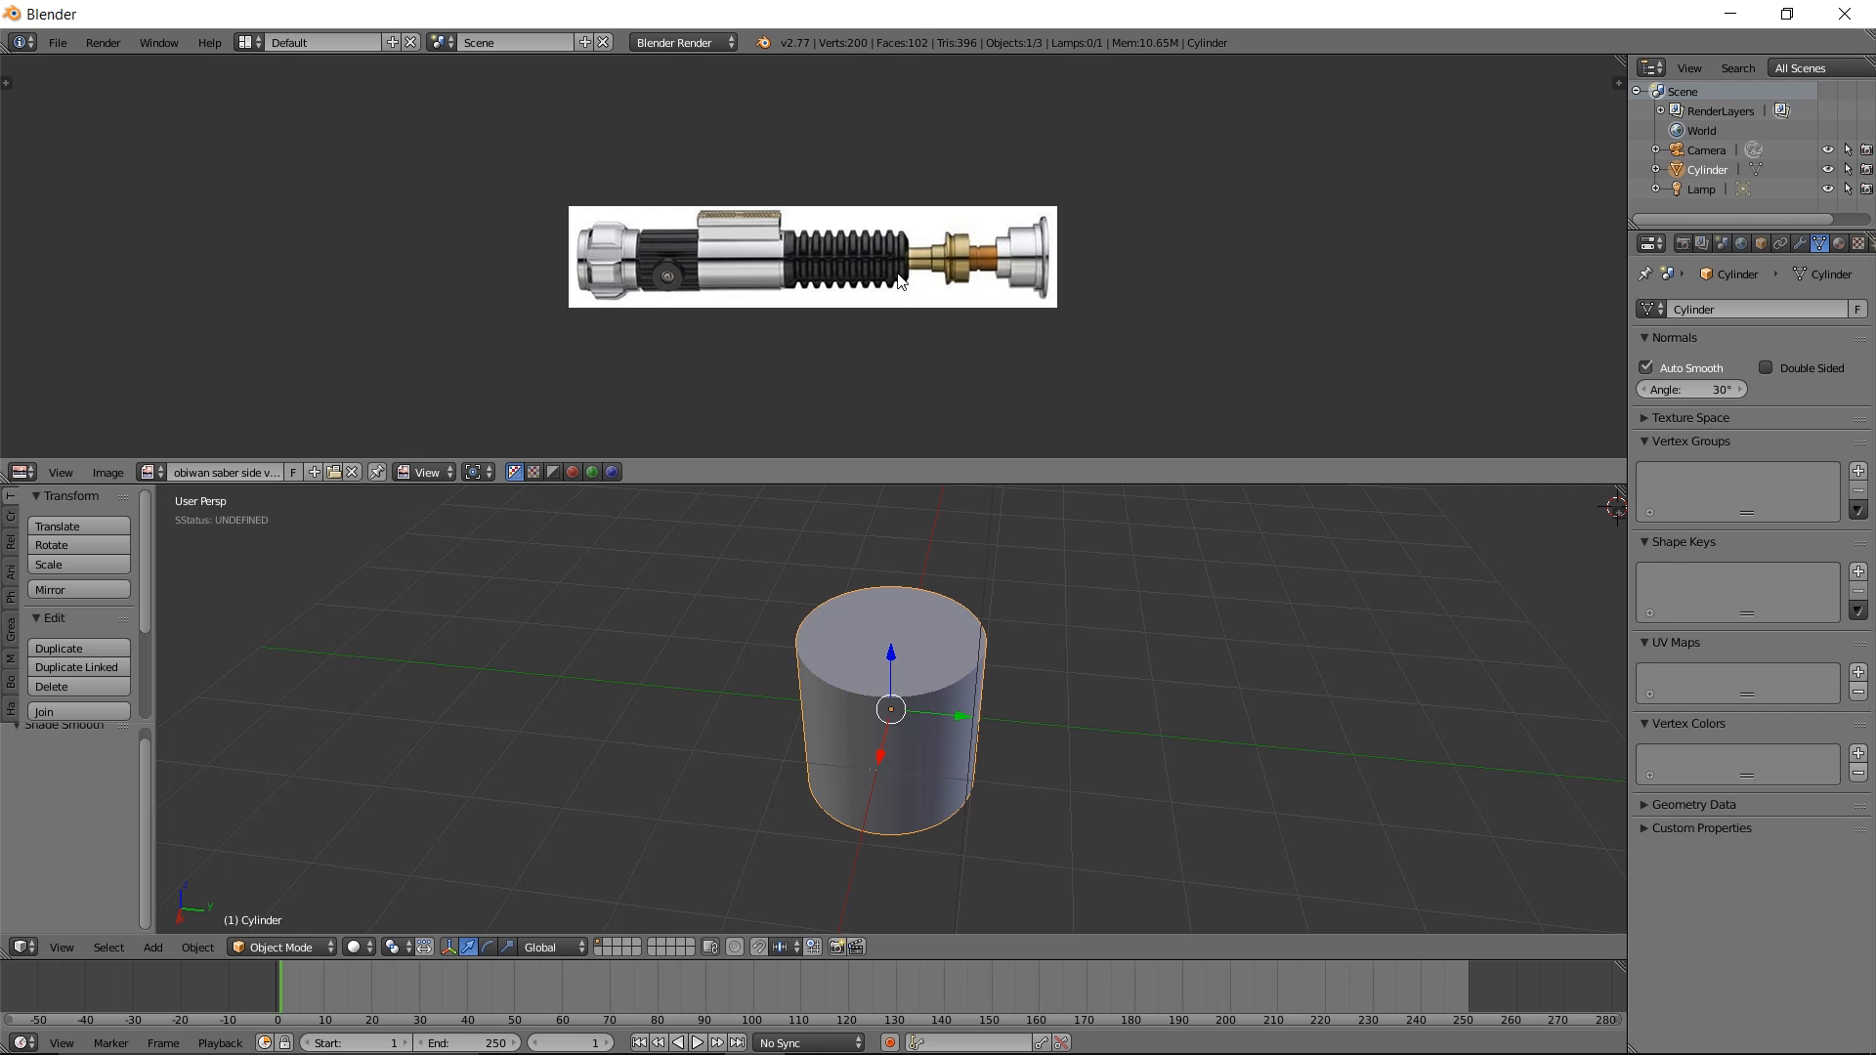
scroll(897, 273, "up", 3)
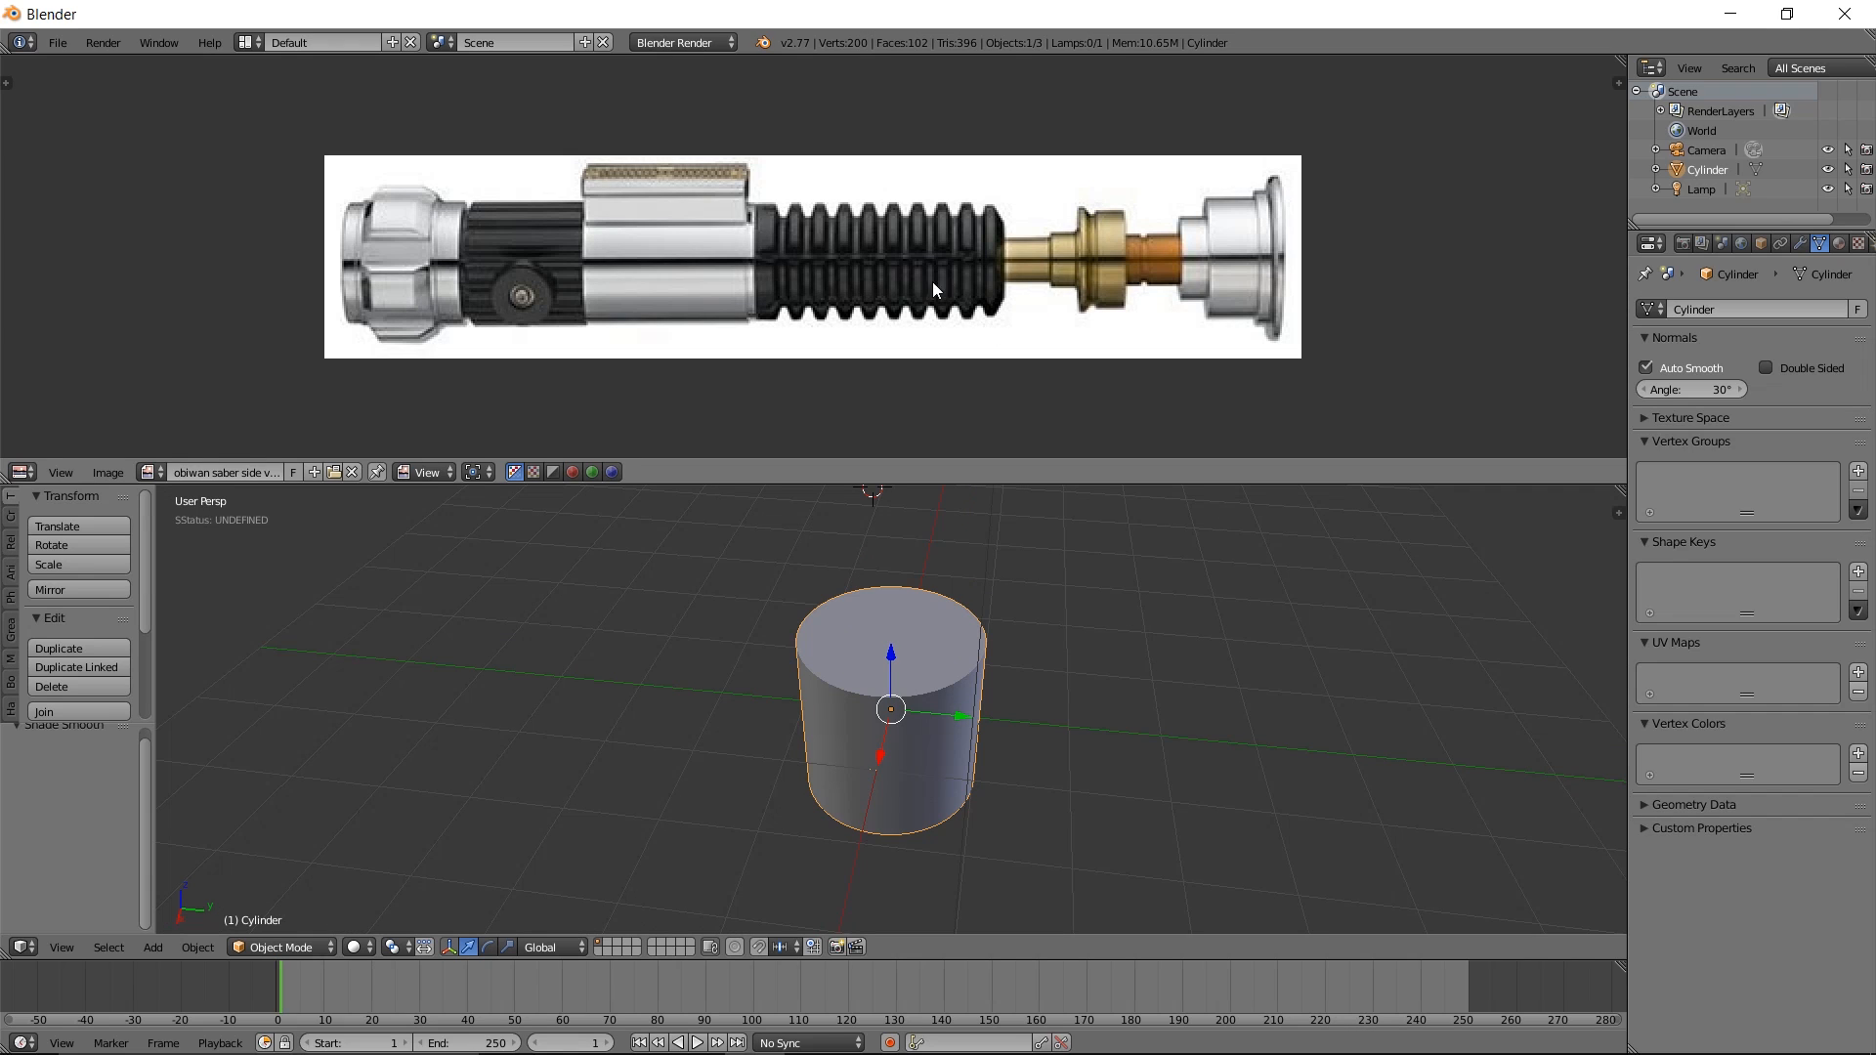
Change the upper area from the image editor back to a 3D View
left_click(22, 473)
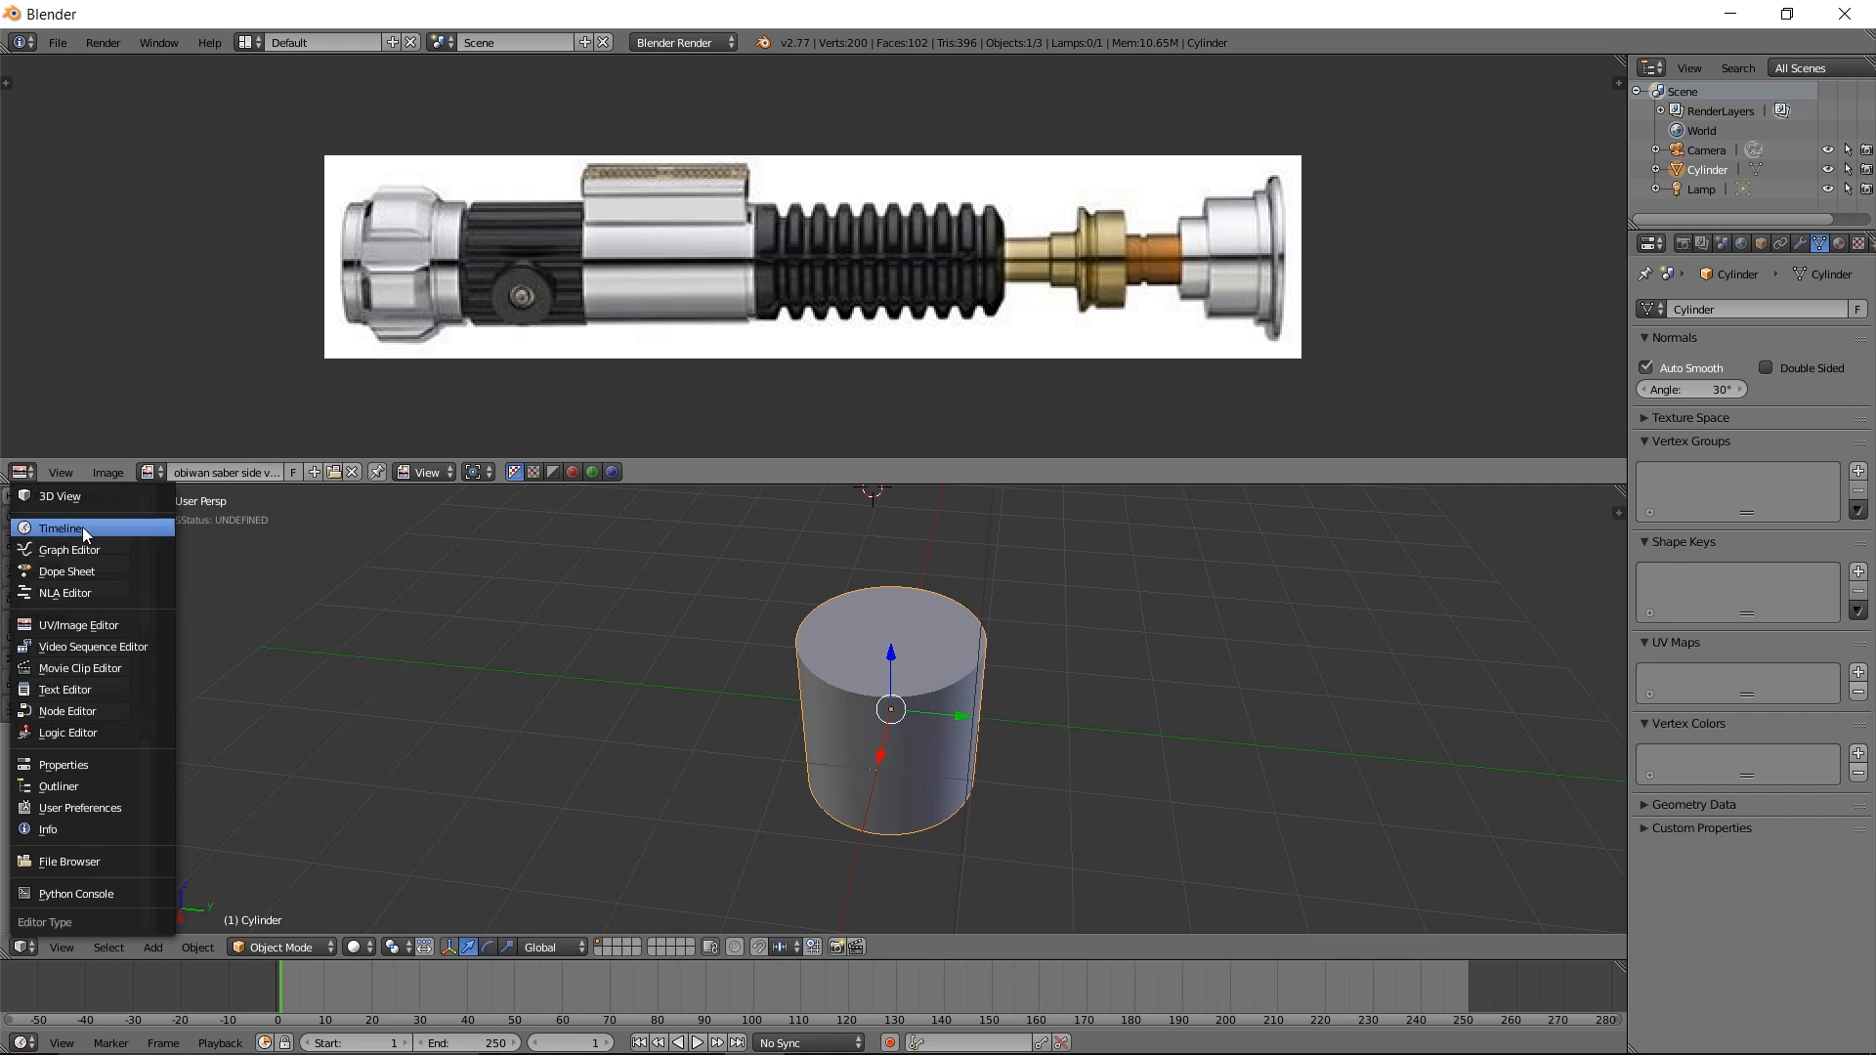
left_click(26, 473)
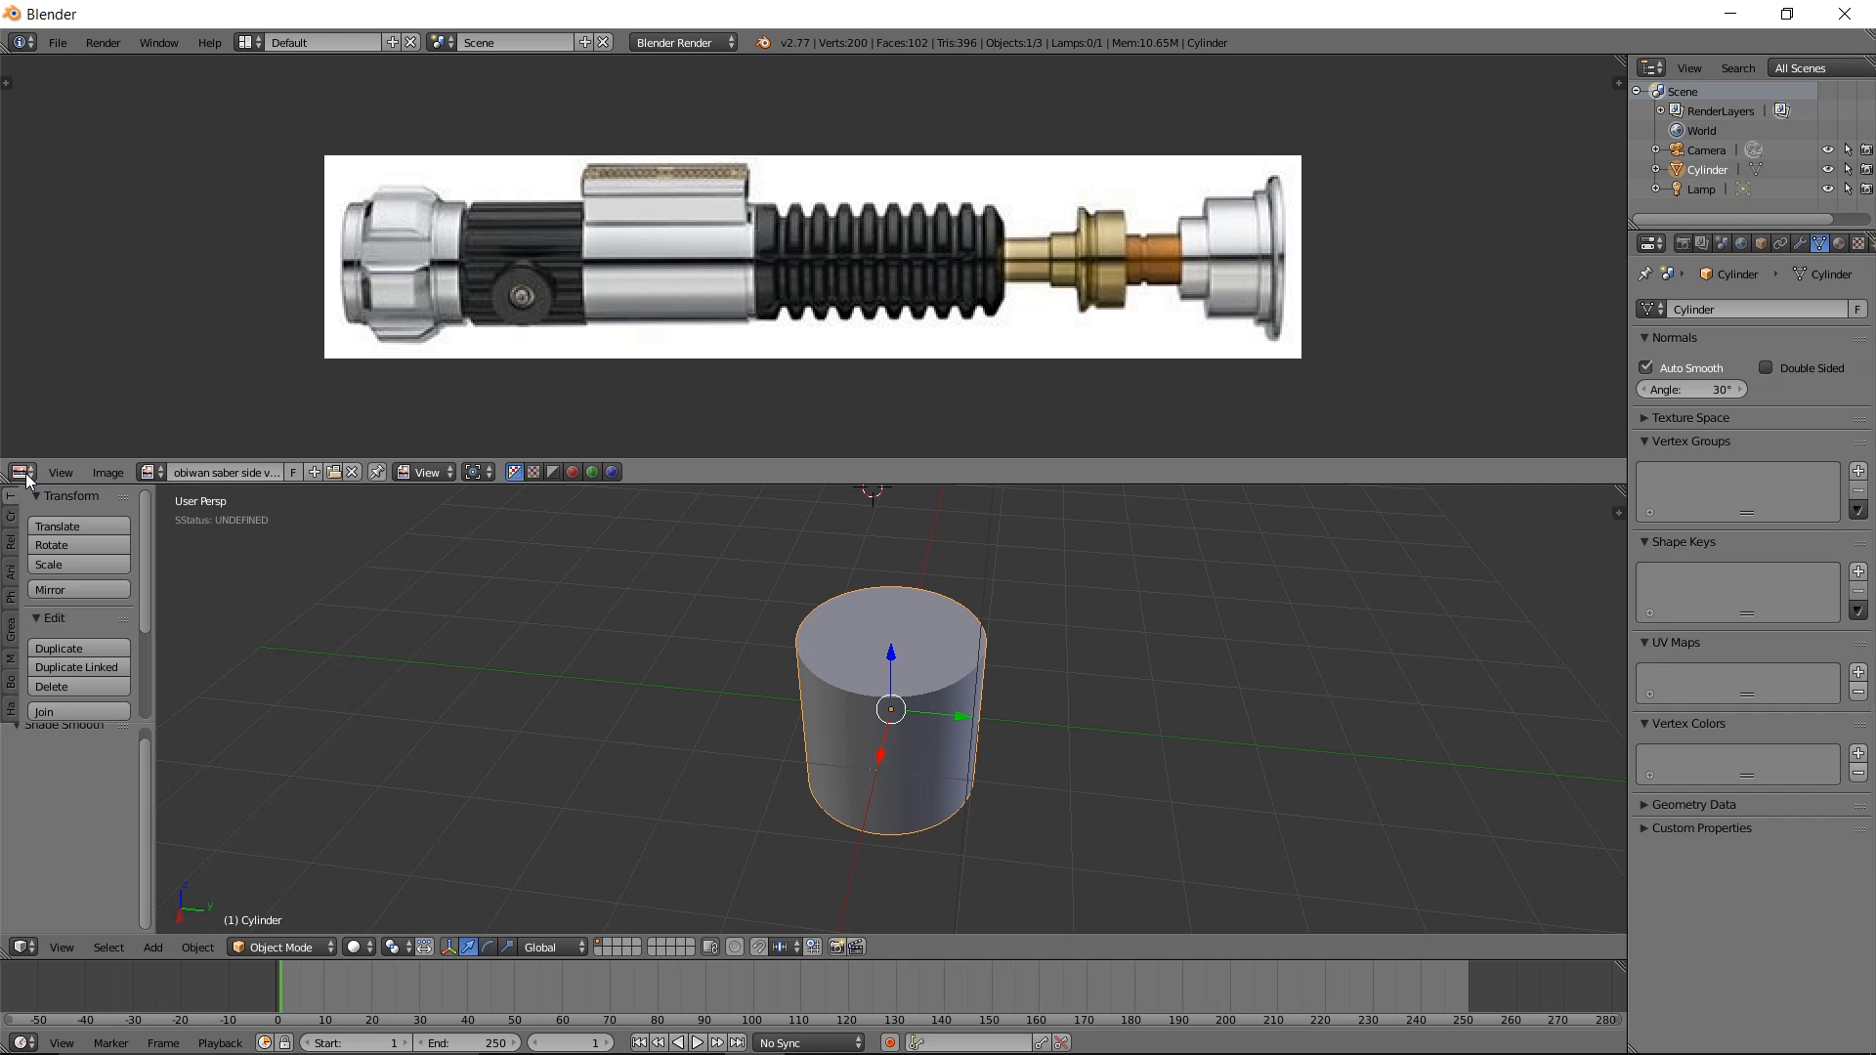
left_click(29, 473)
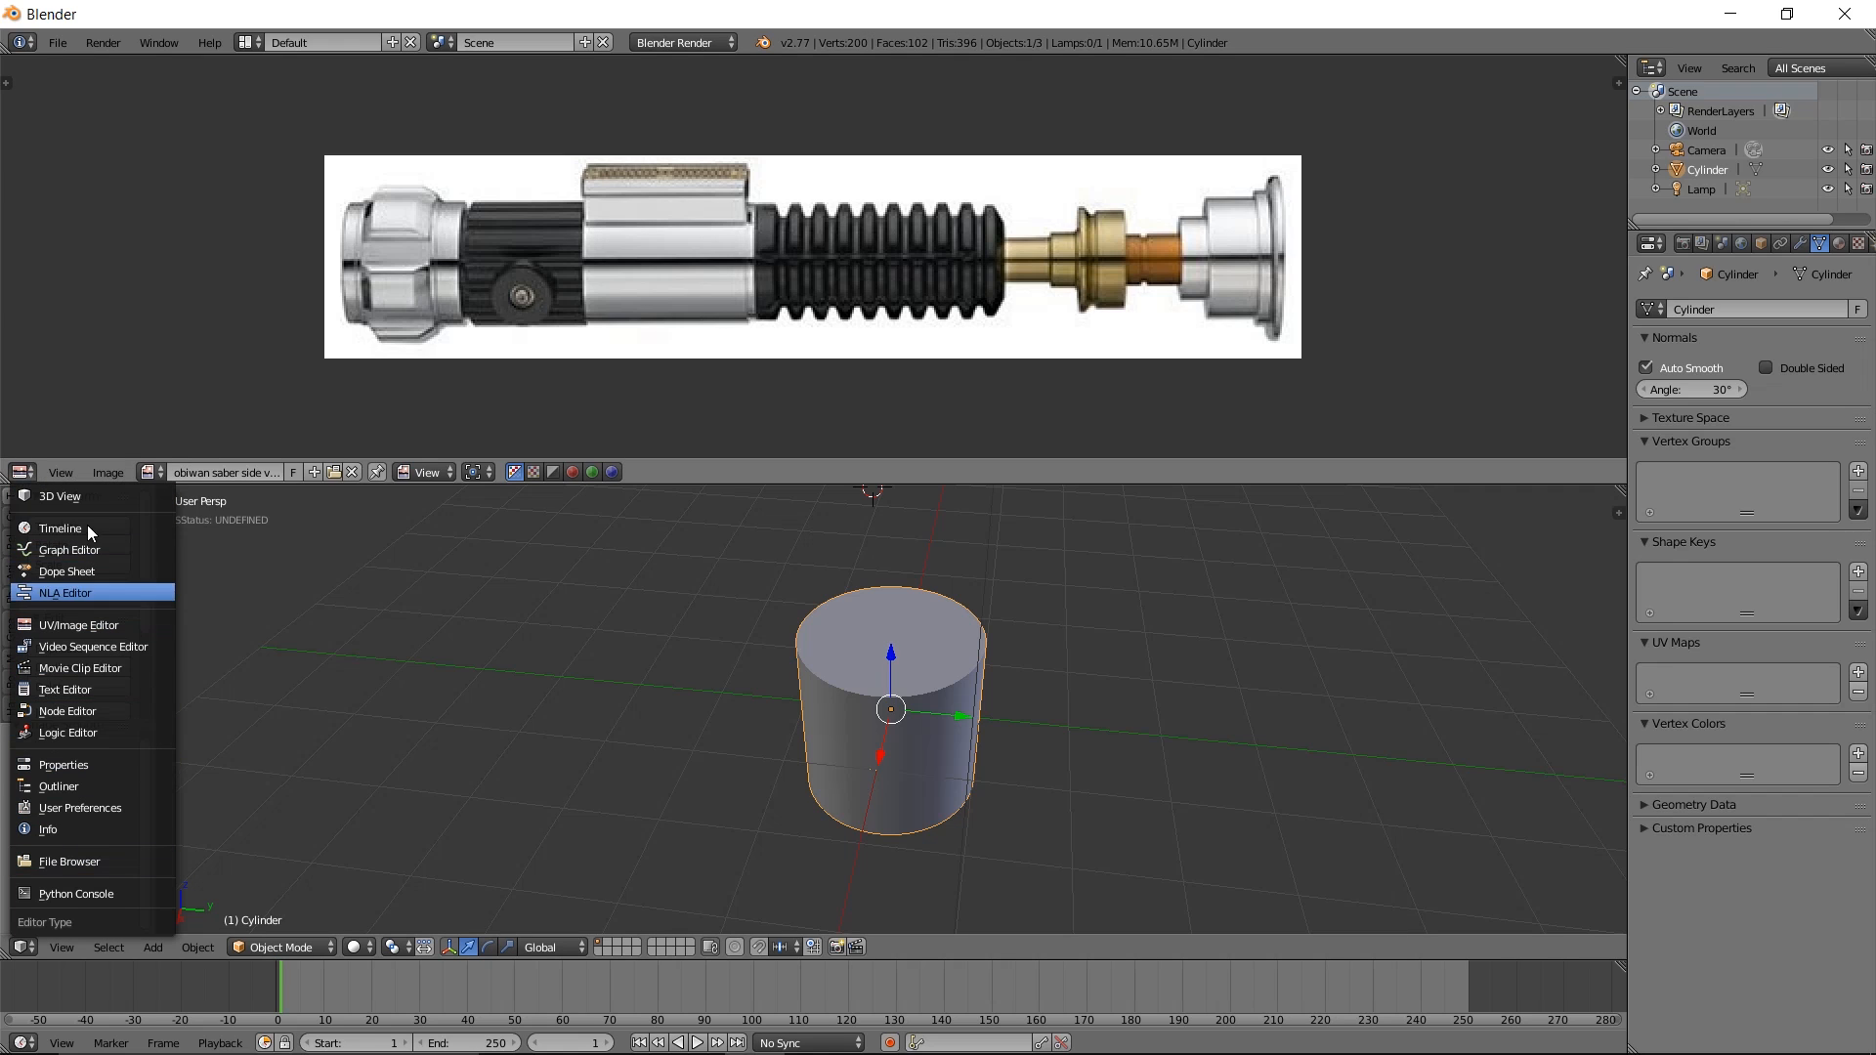
left_click(72, 494)
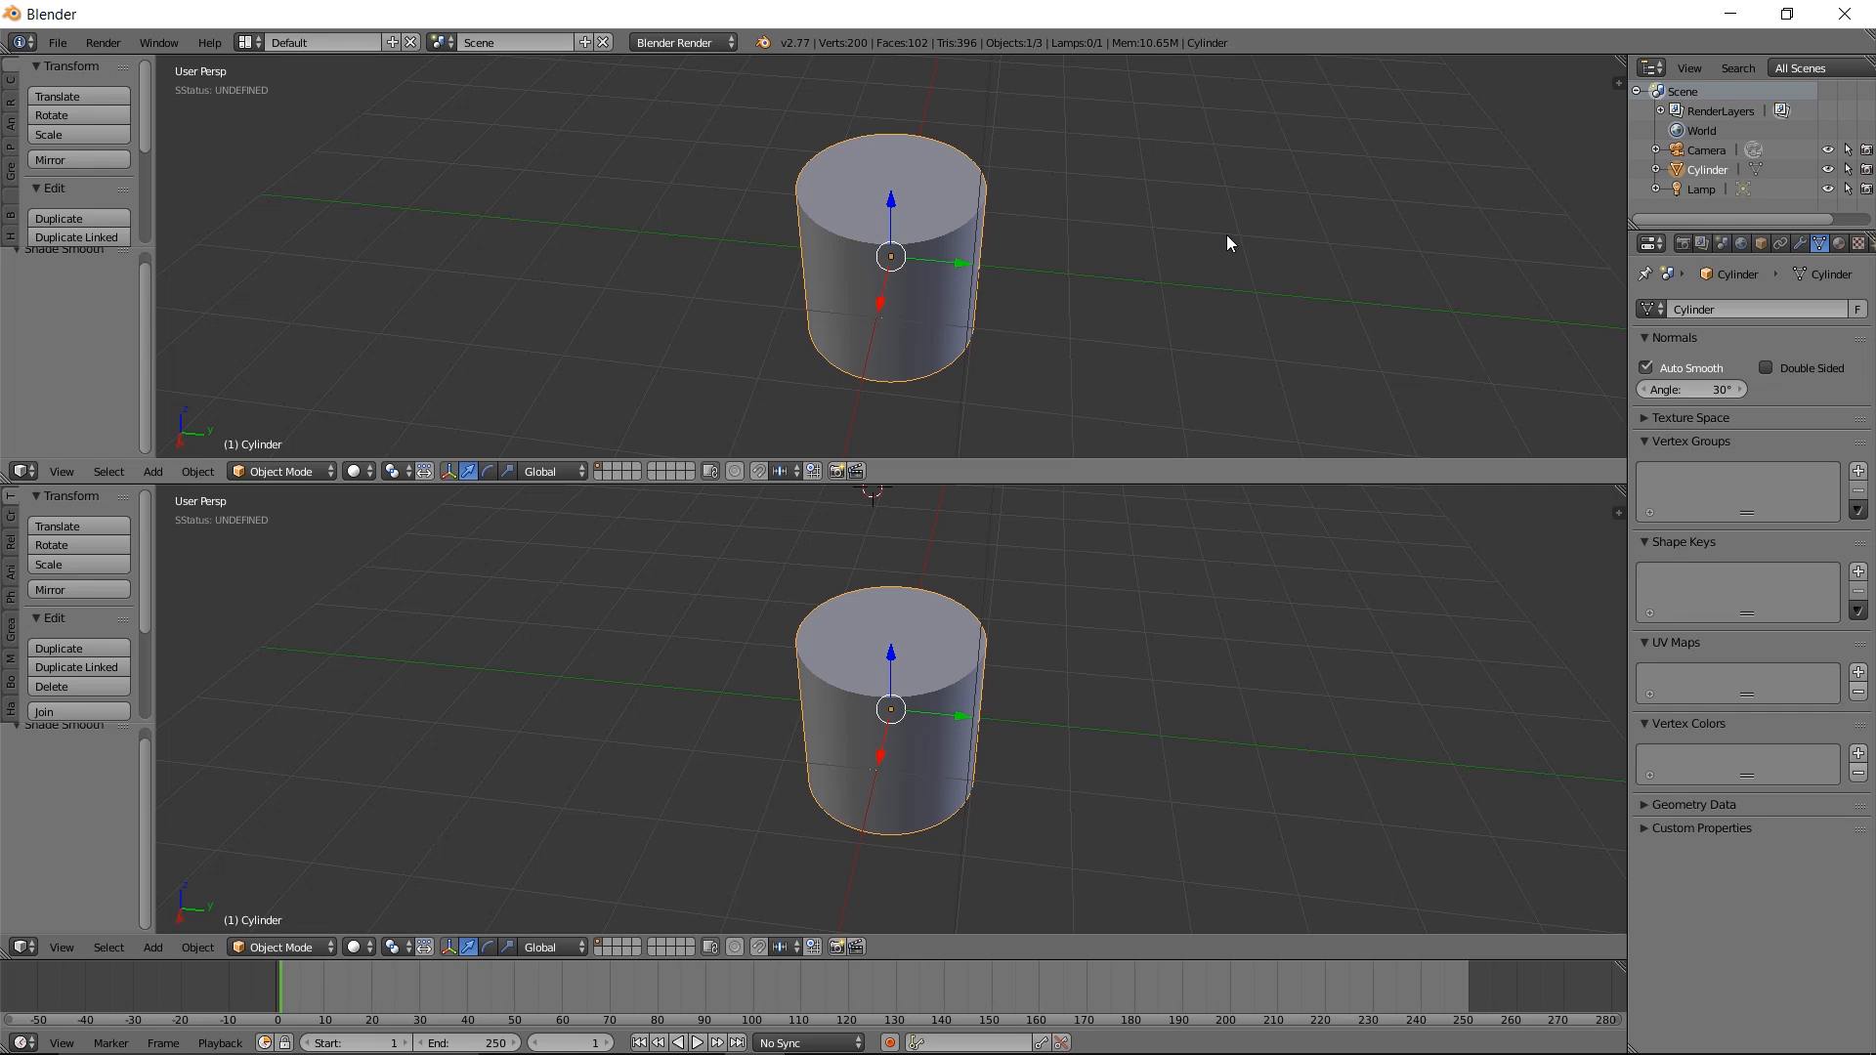
Enable background images in the upper 3D view and assign the loaded "obiwan saber side view.jpg" to the image slot
key("n")
left_click_drag(1620, 164, 1620, 457)
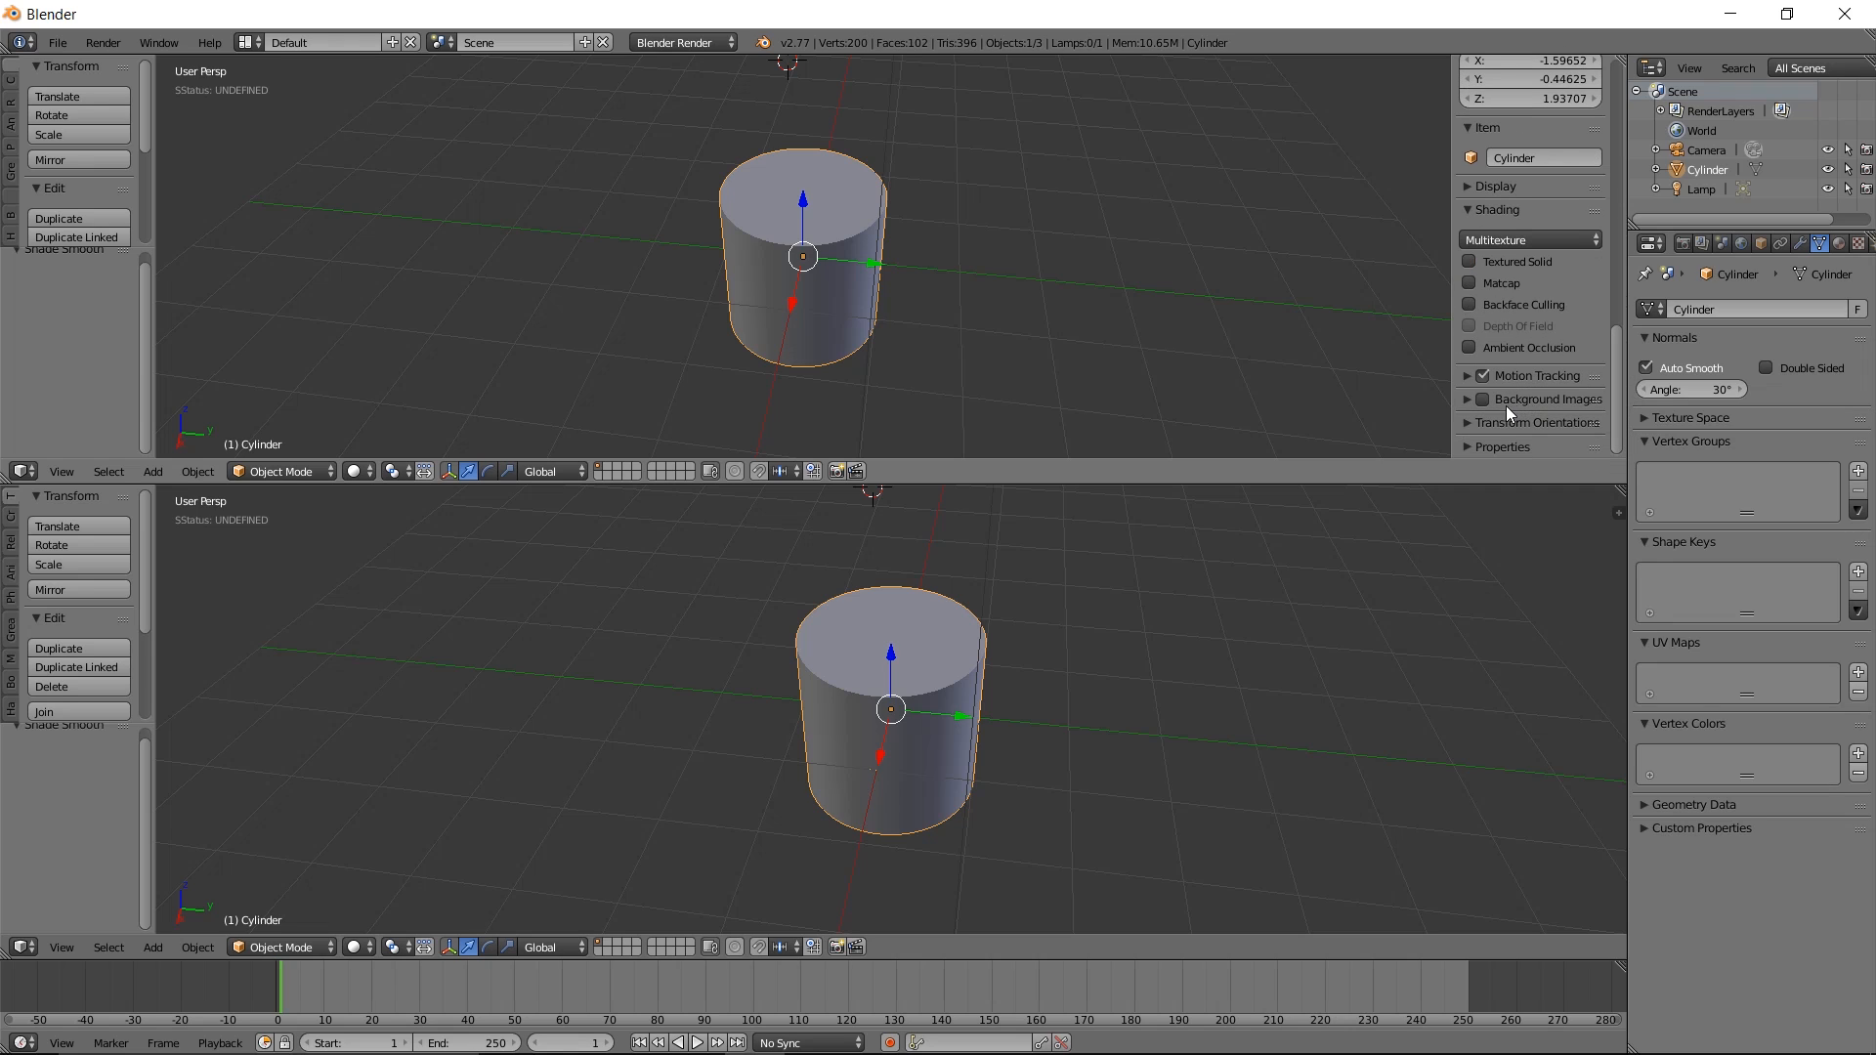
left_click(1469, 401)
scroll(1582, 420, "down", 4)
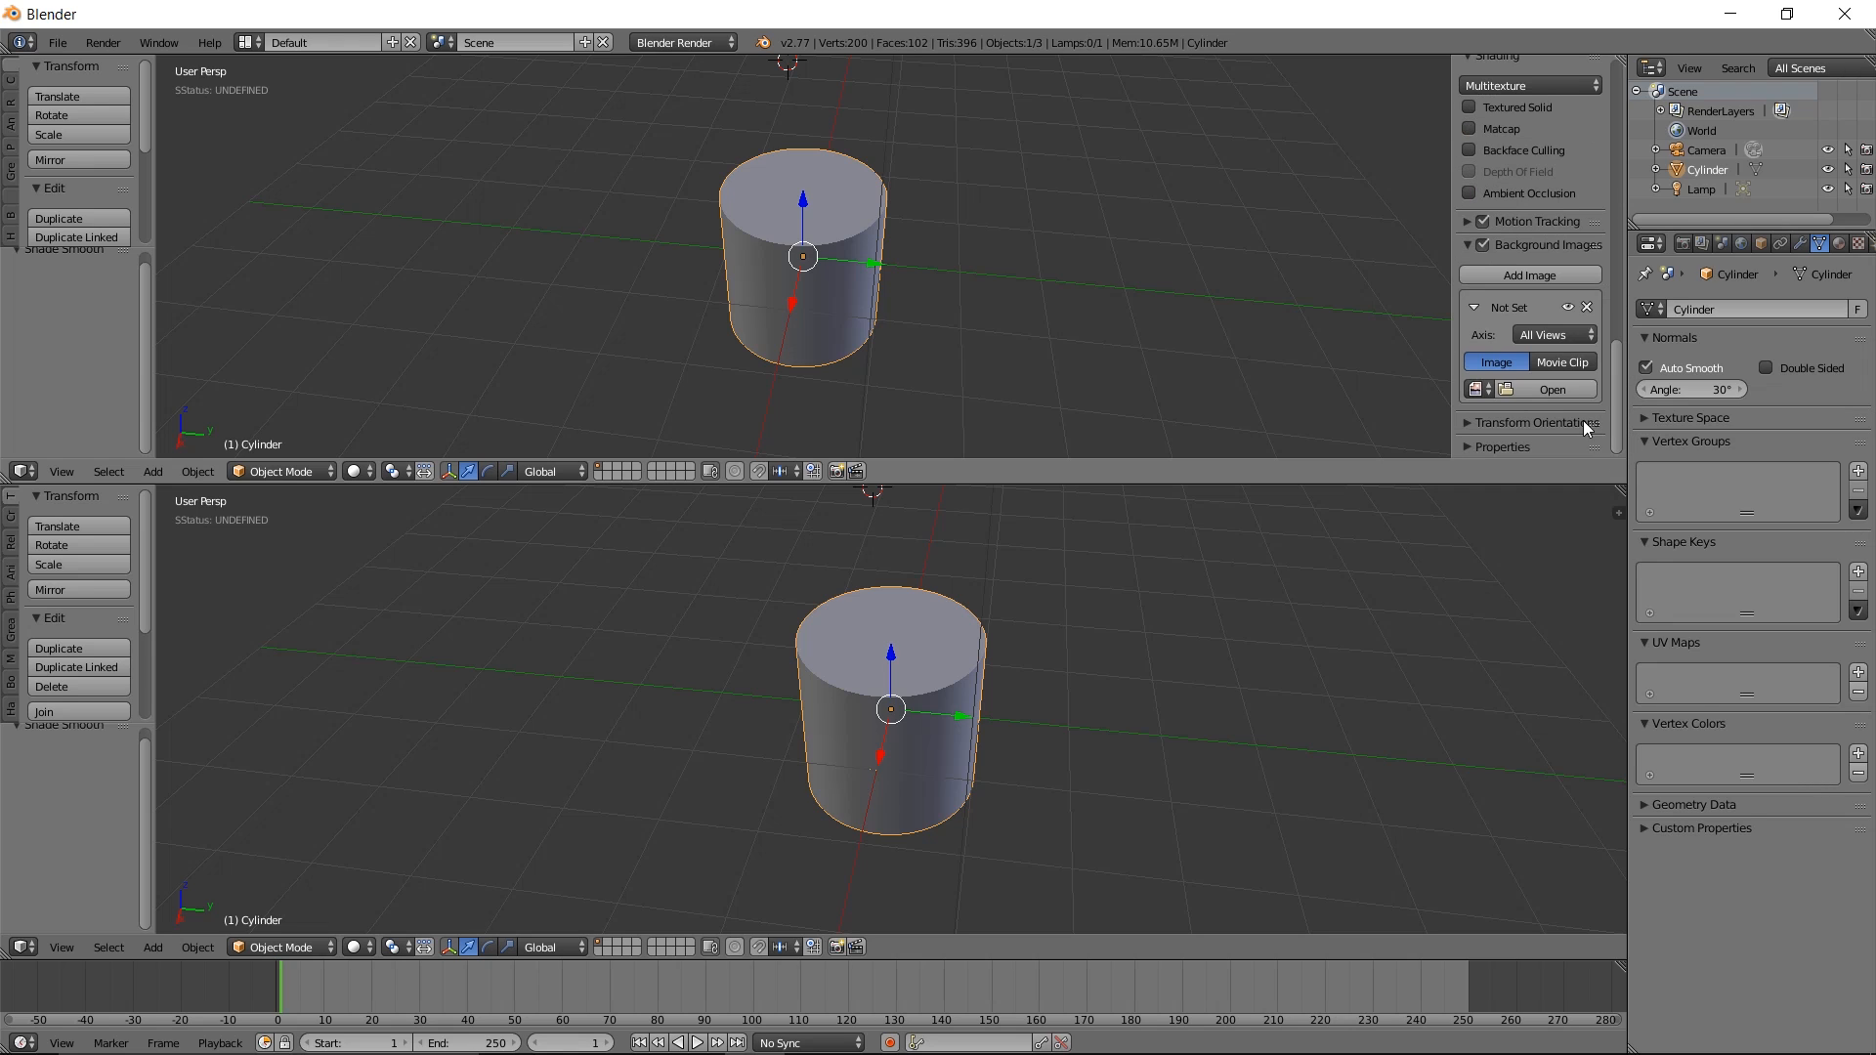
left_click(1478, 390)
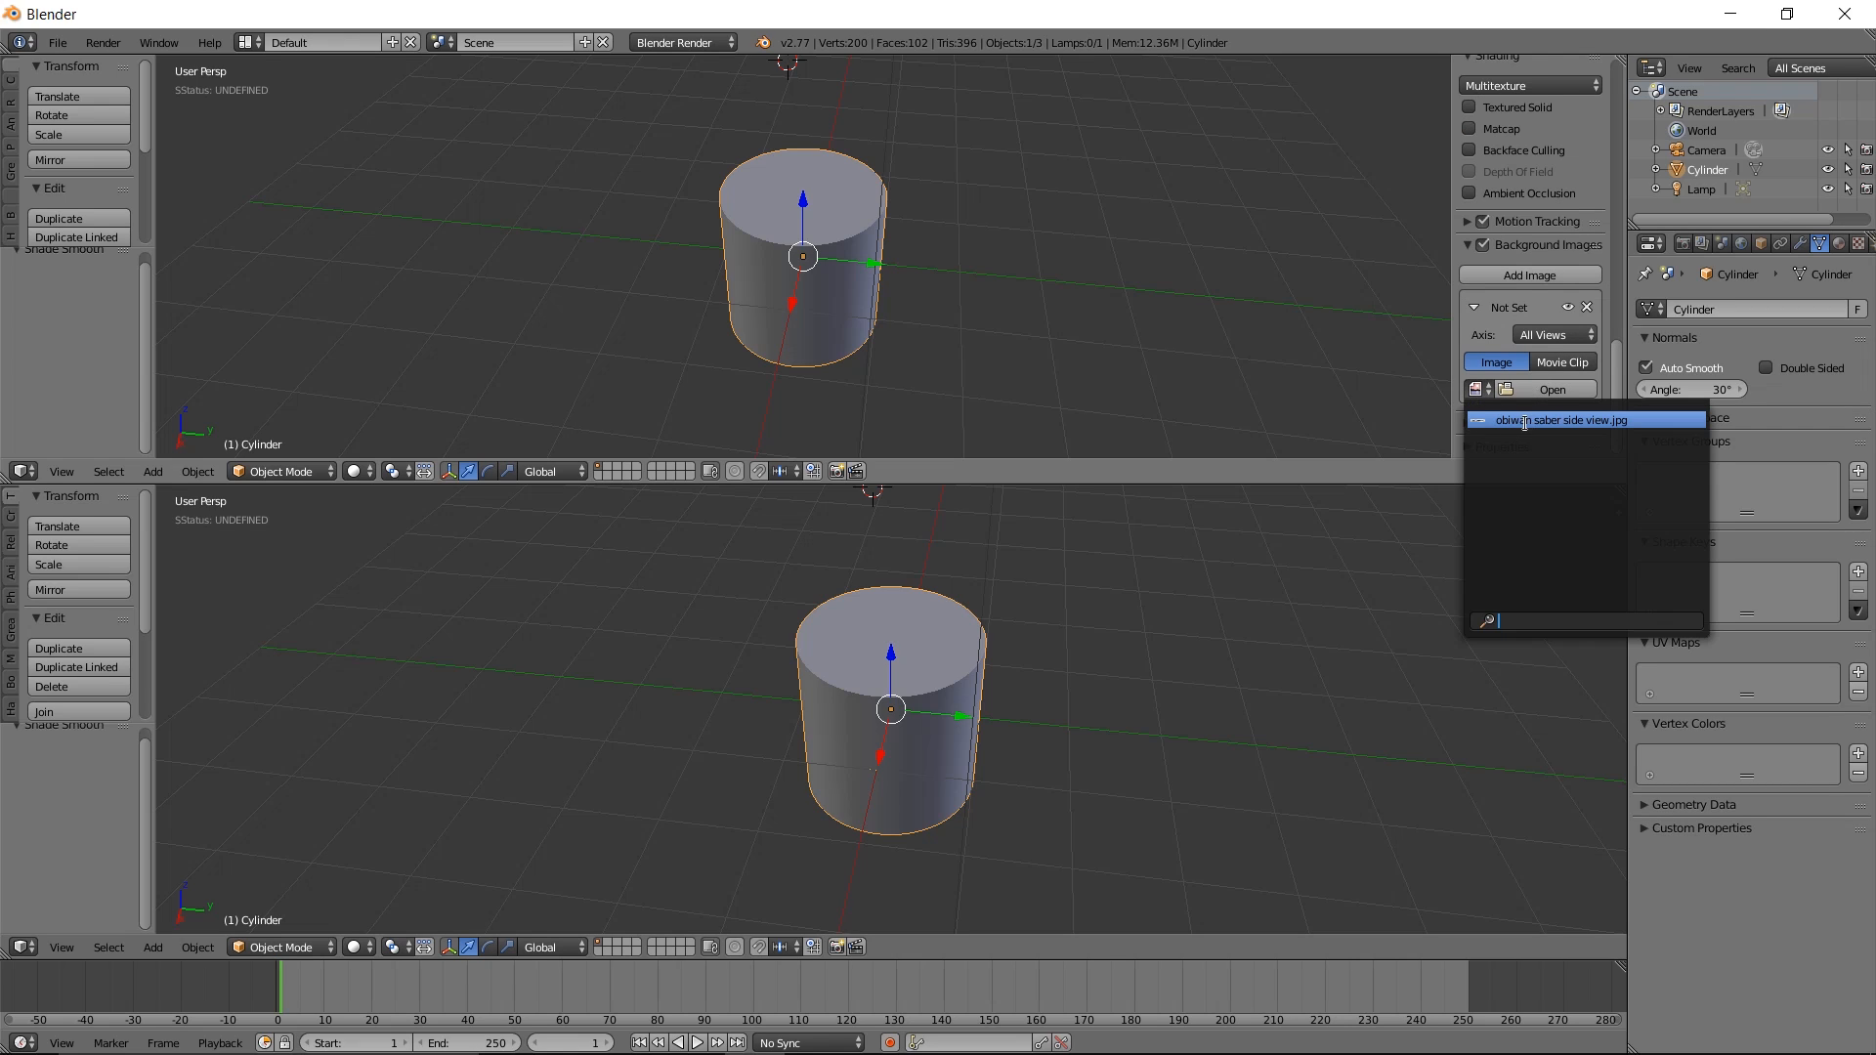
left_click(1517, 421)
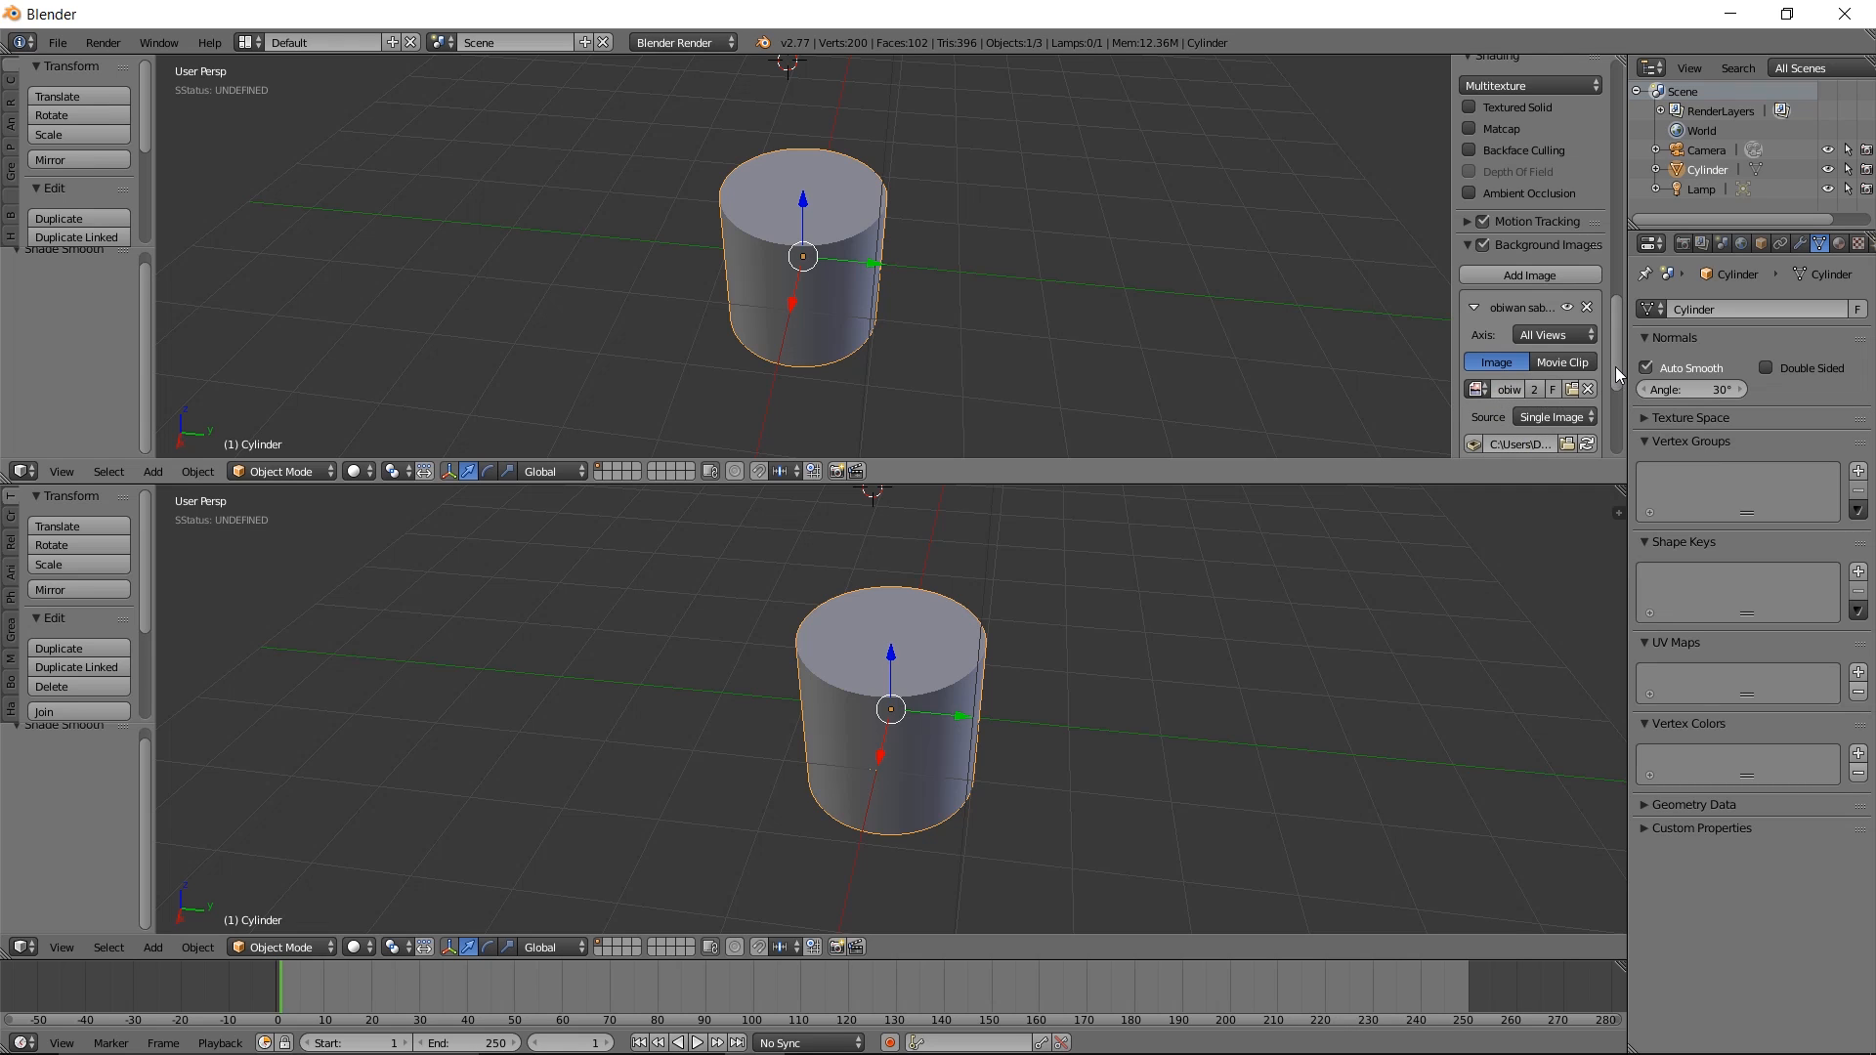
scroll(1614, 367, "down", 3)
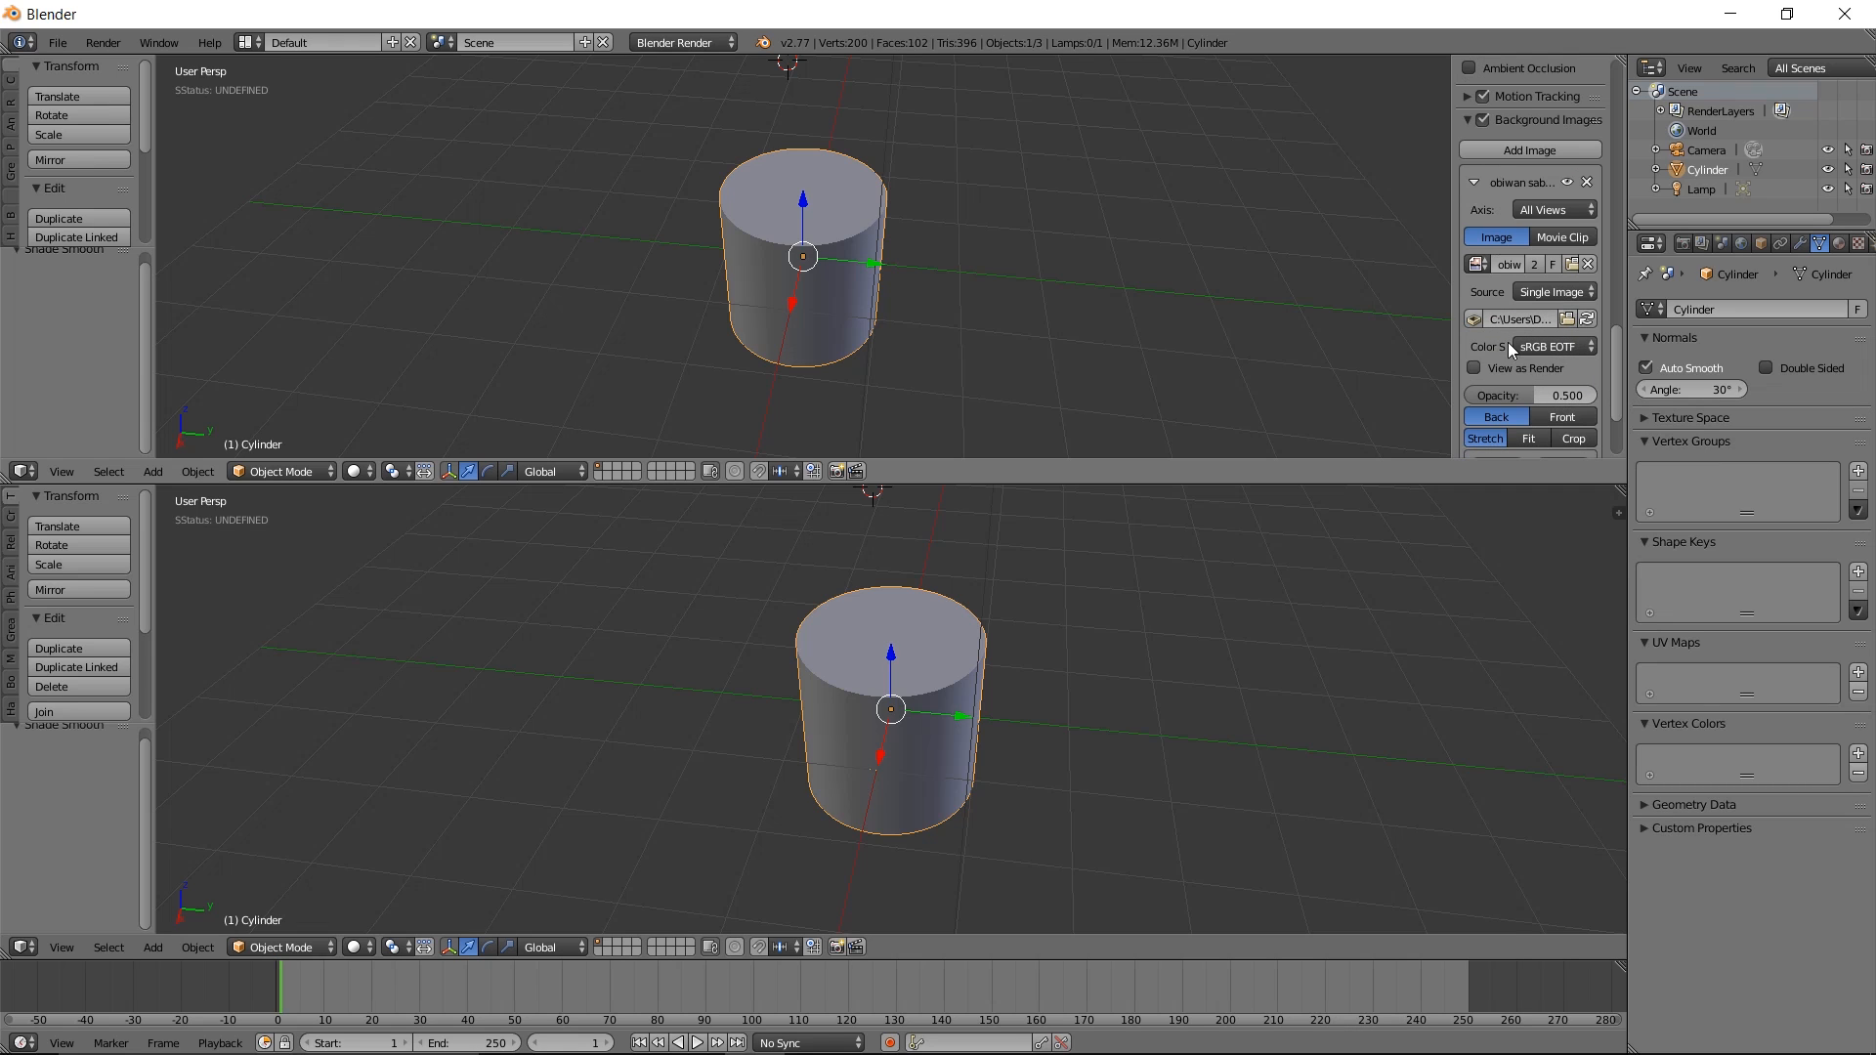
Set the upper view to front orthographic and raise the background image's opacity to 1.000
key("KP_1")
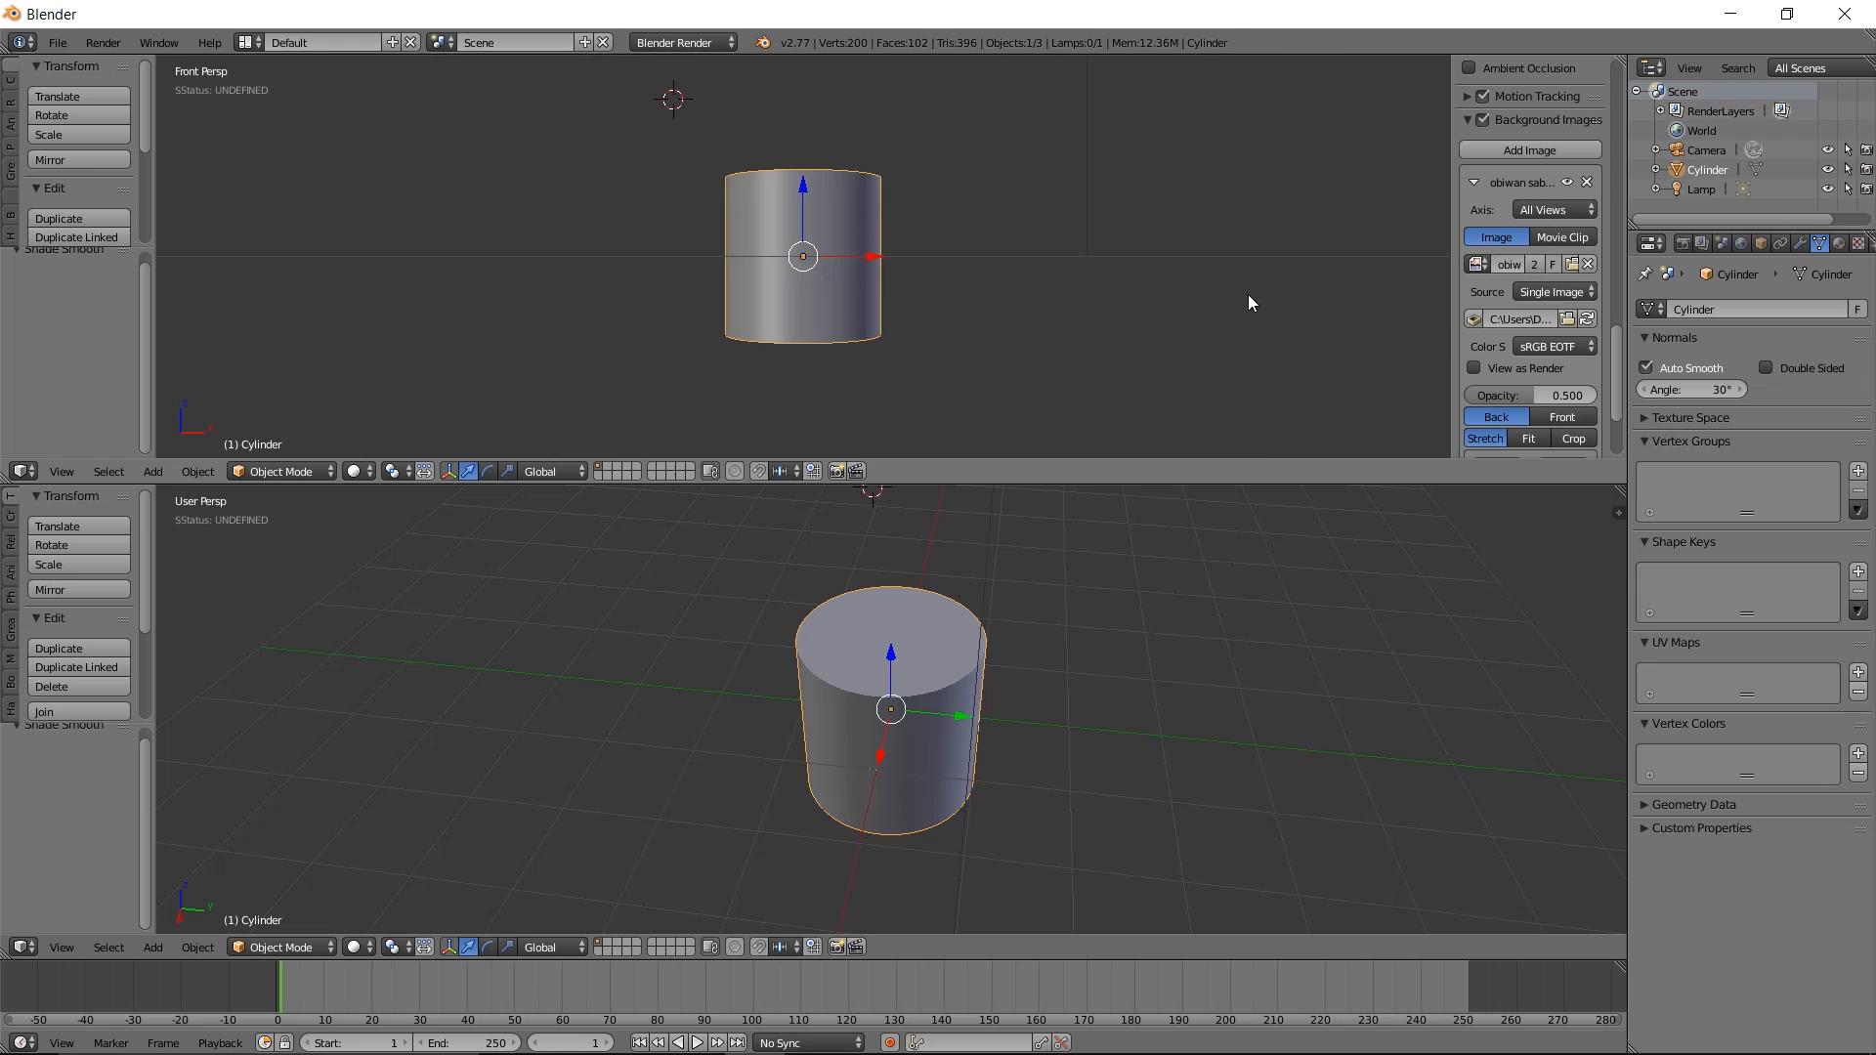
key("KP_5")
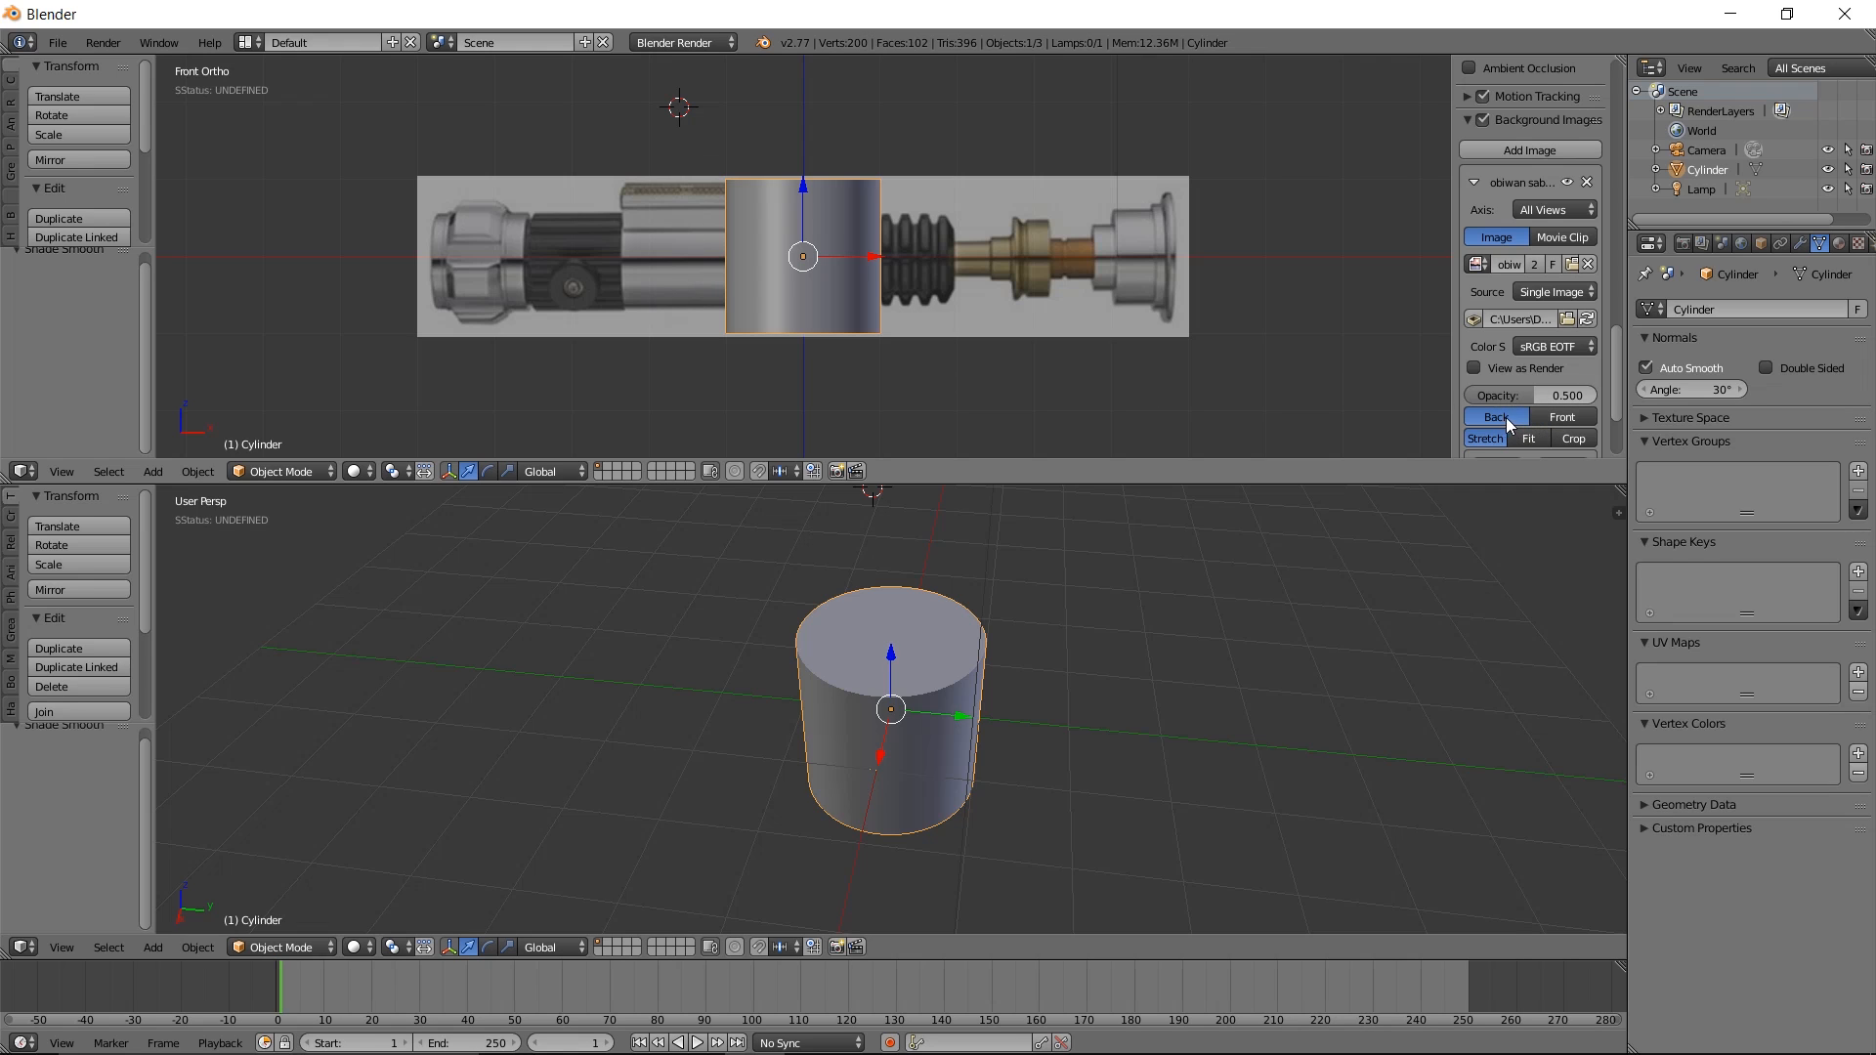
left_click_drag(1506, 396, 1633, 394)
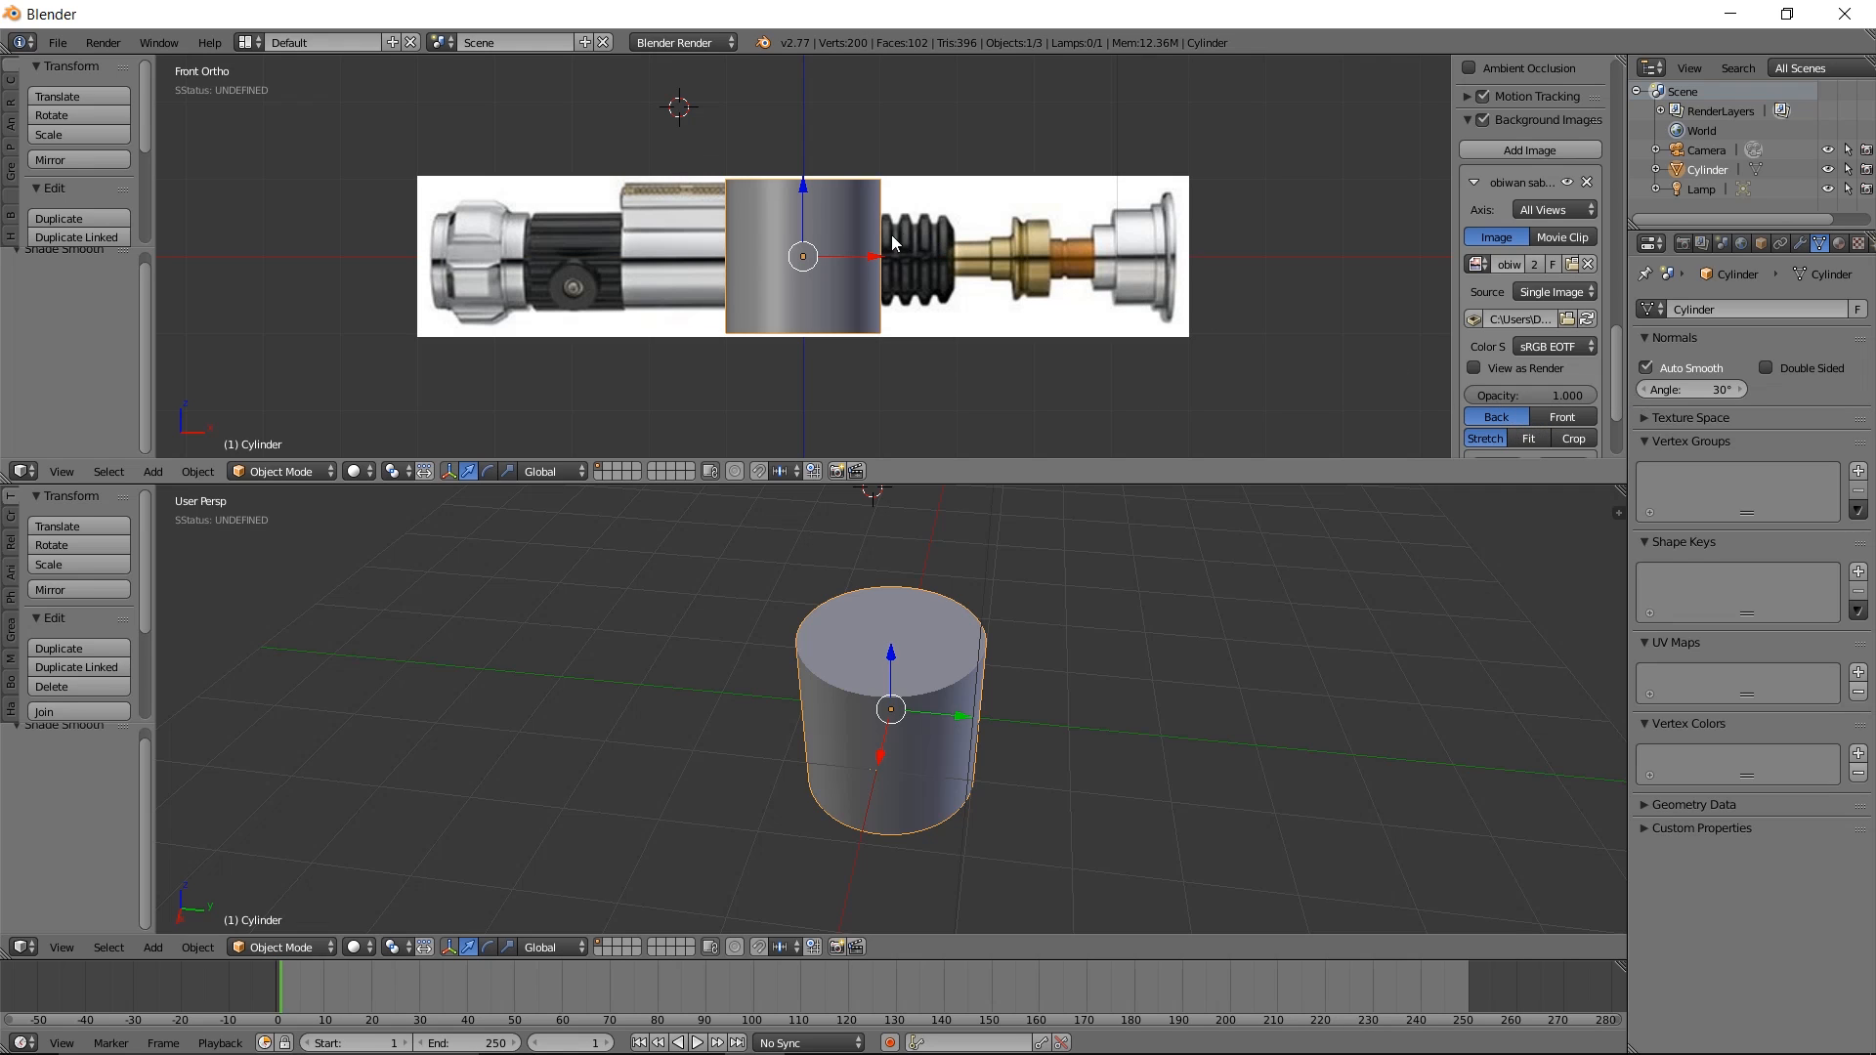
In the front view, move the cylinder about -1.431 in X and -0.038 in Z onto the hilt's silver middle section
middle_click_drag(914, 232, 865, 255)
key("KP_1")
key("g")
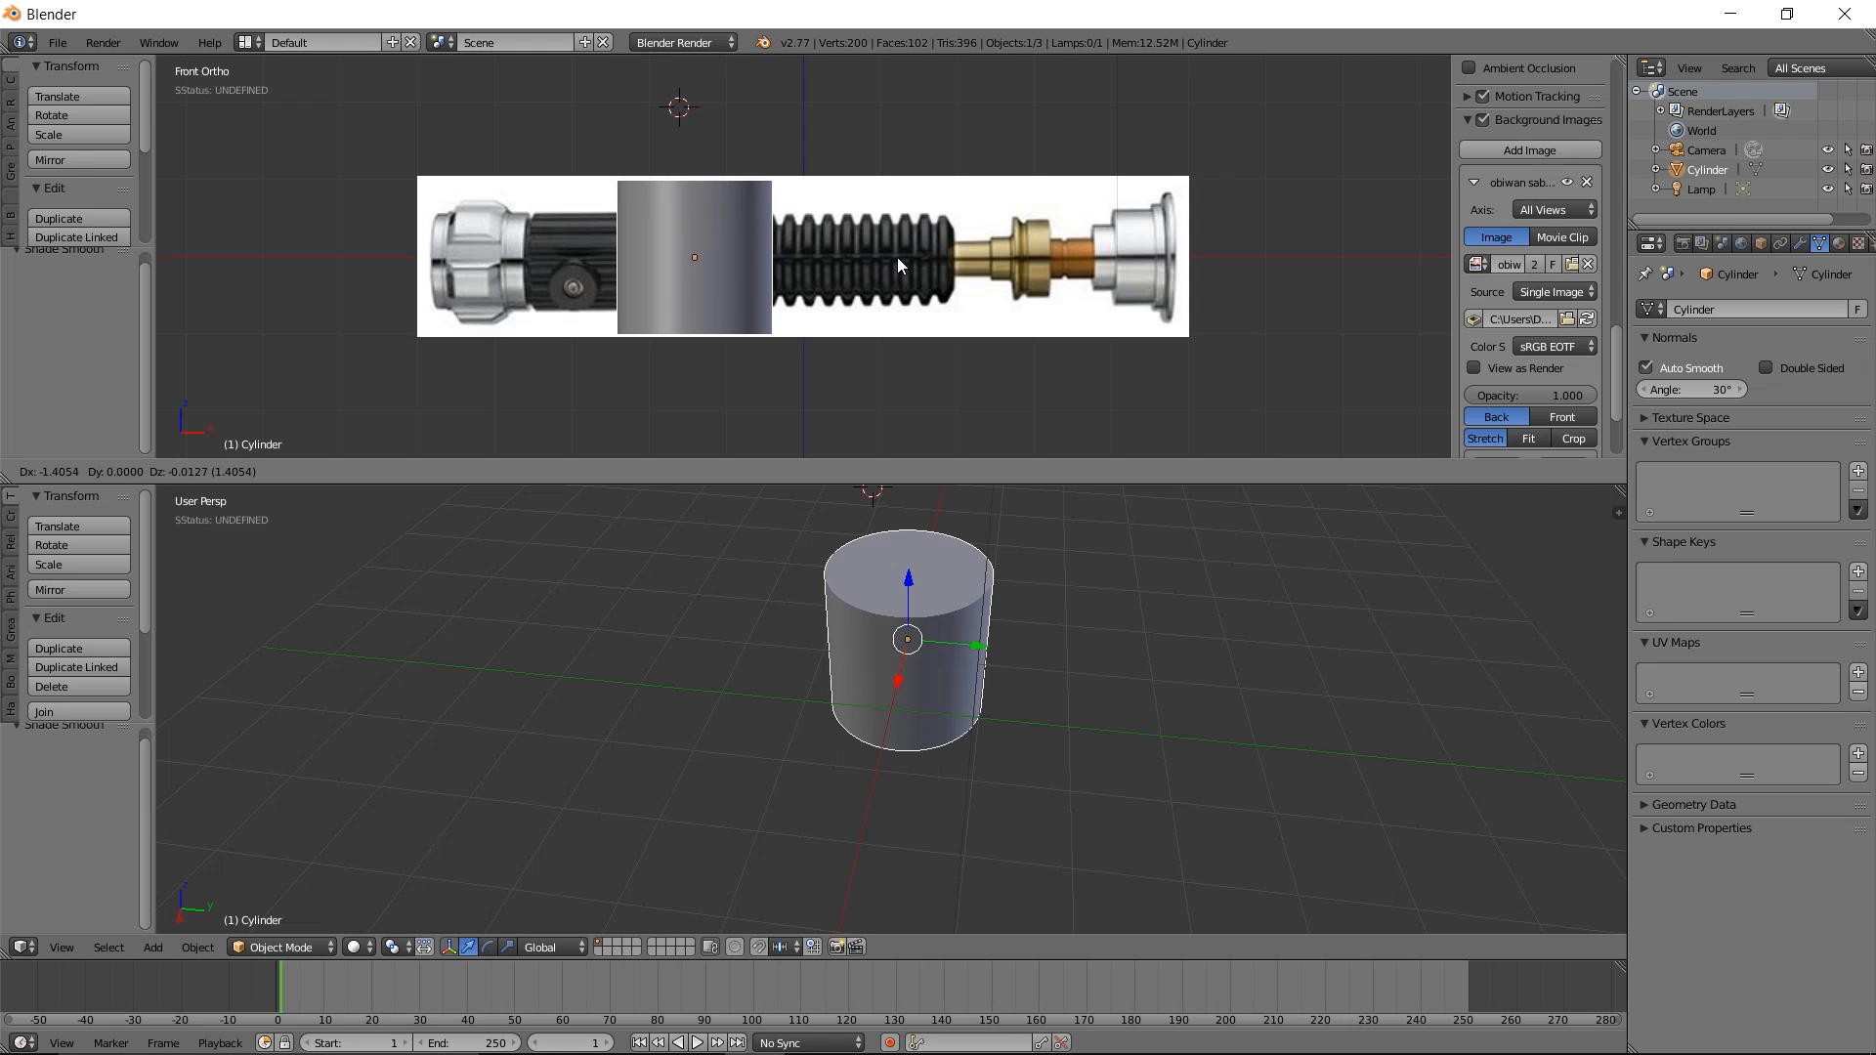
left_click(895, 258)
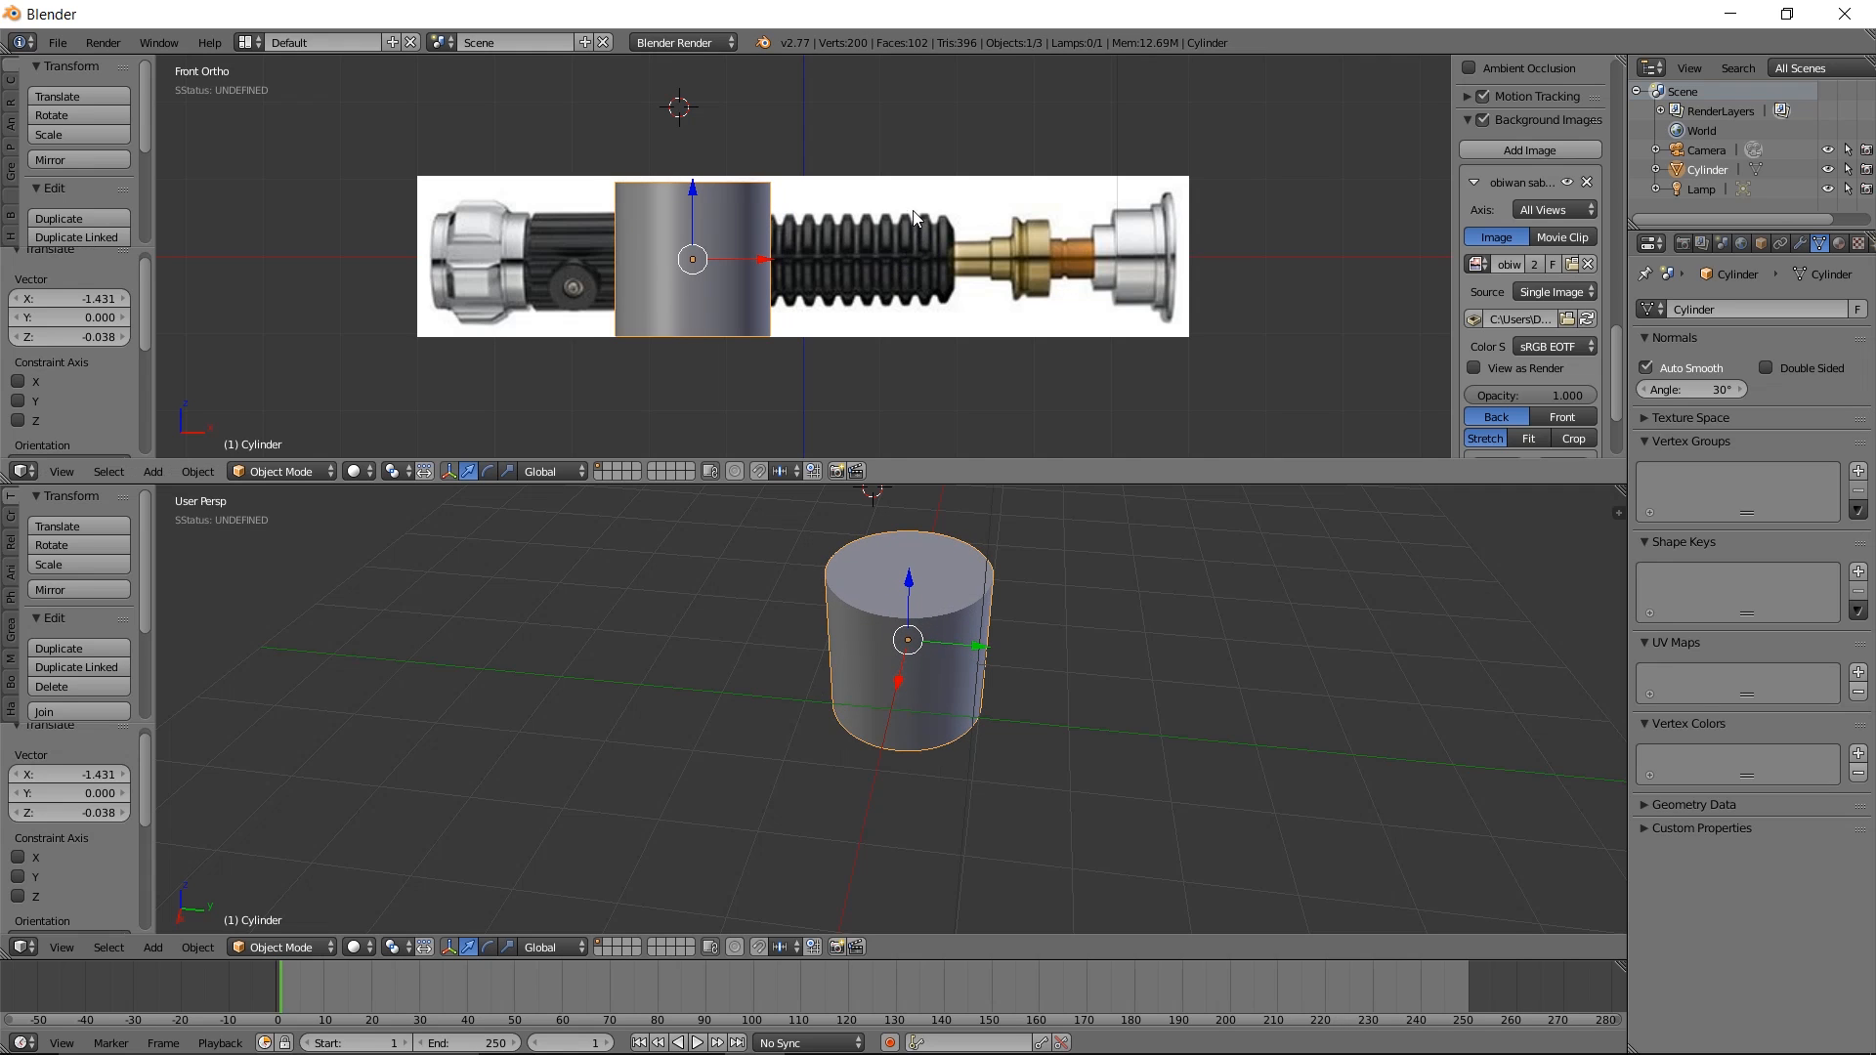
Rotate the cylinder 90° in the front view so that its axis runs along the lightsaber hilt
type("r")
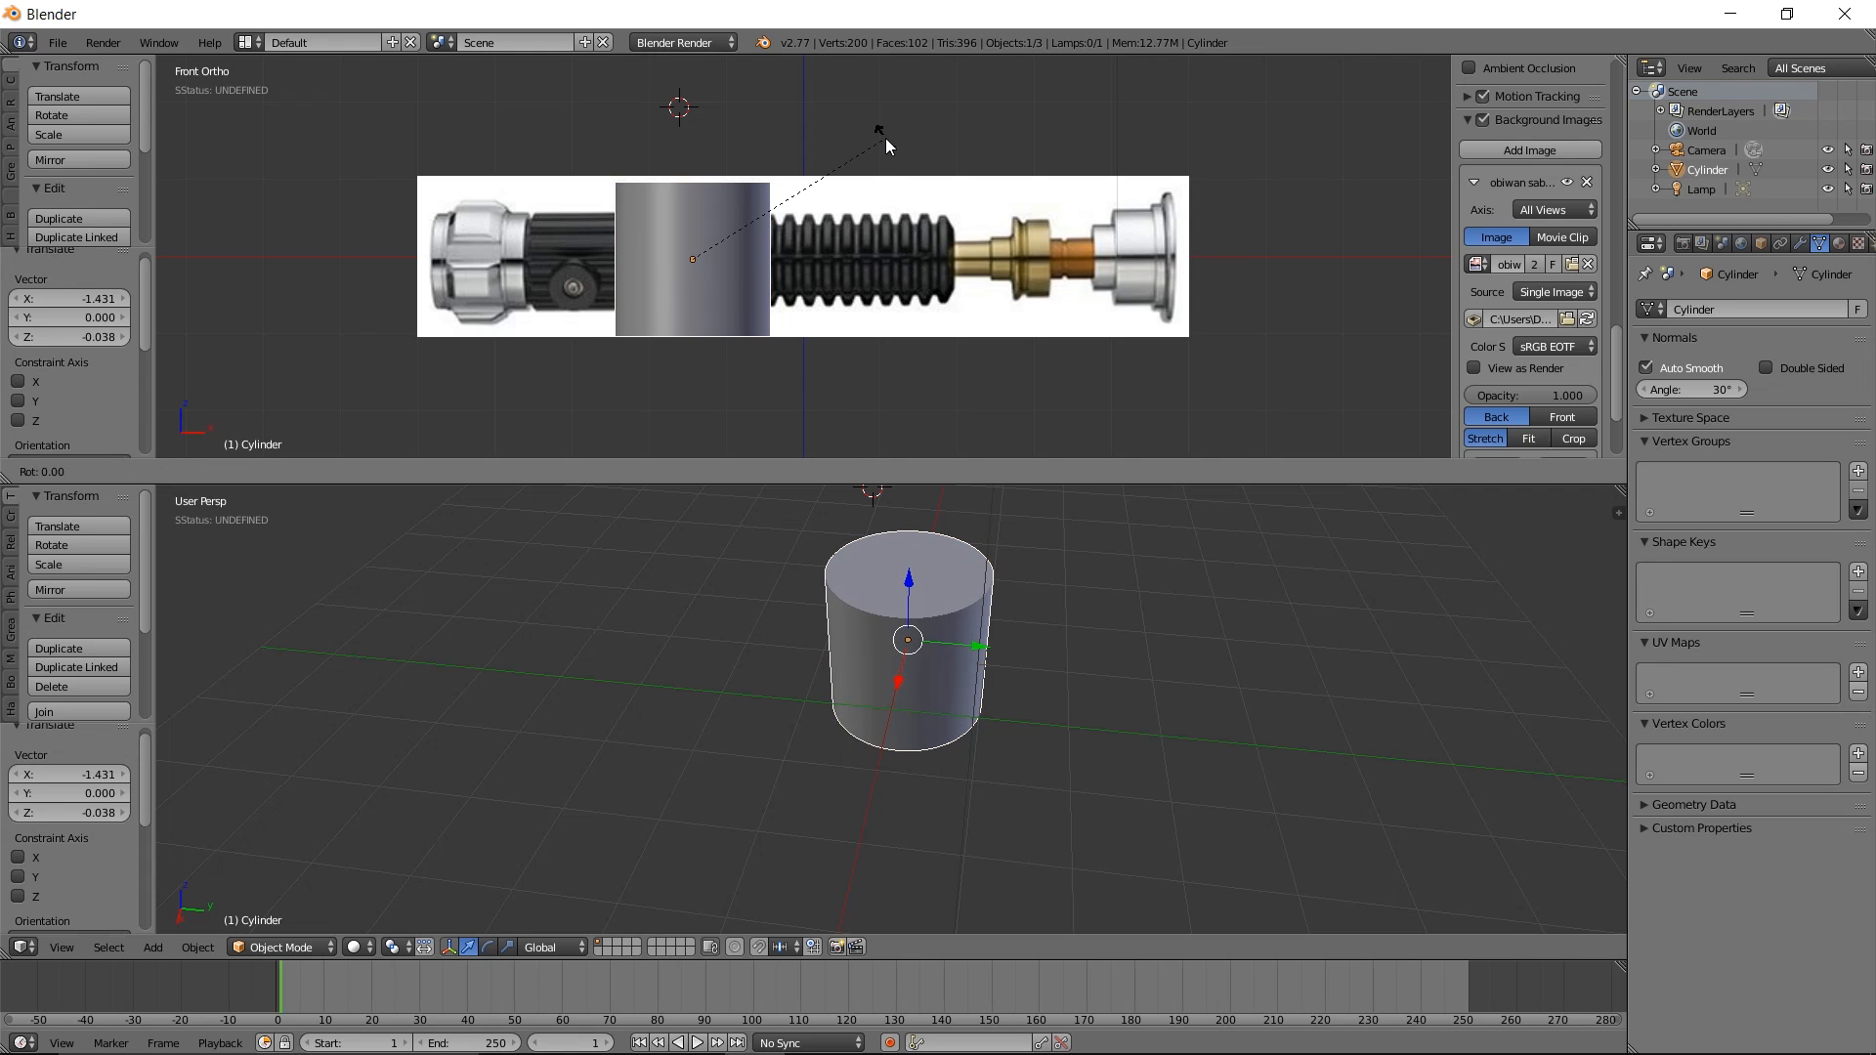
type("90")
key("Return")
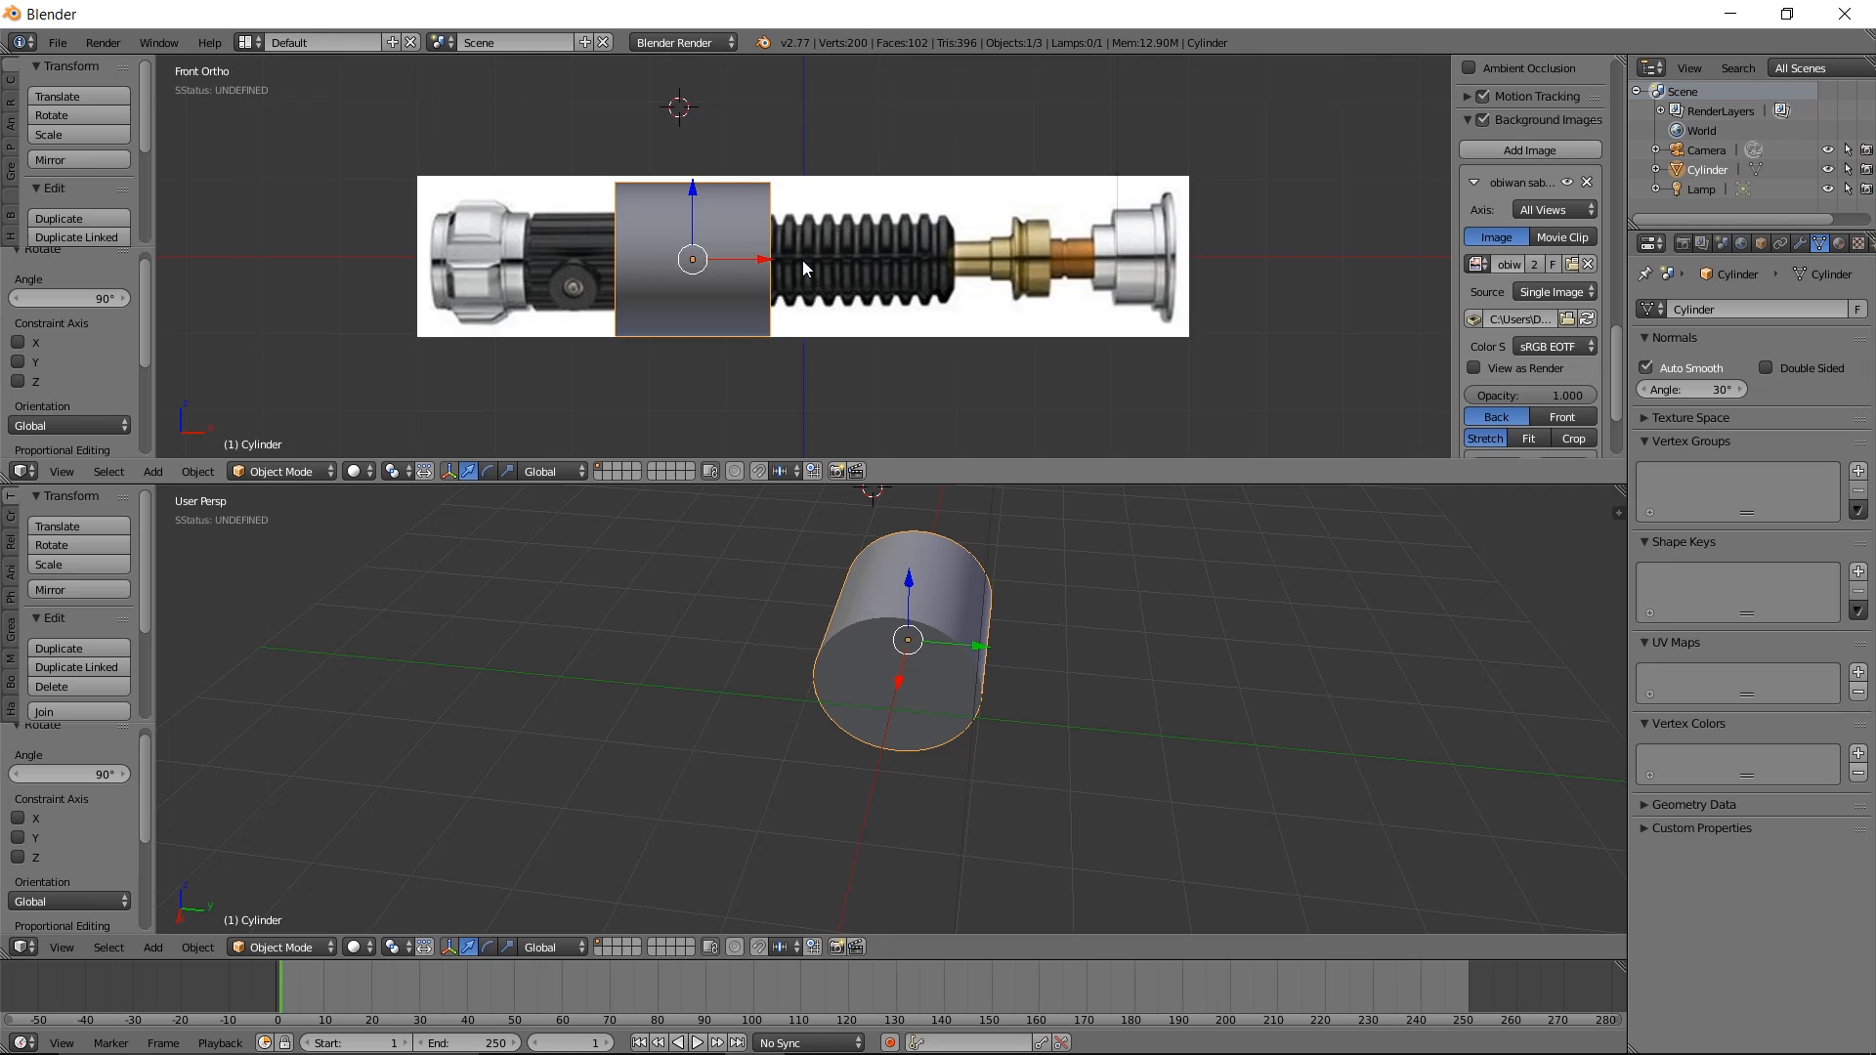
Scale the cylinder uniformly to 0.665 and move it -0.234 along X to the start of the silver section
scroll(801, 260, "up", 3)
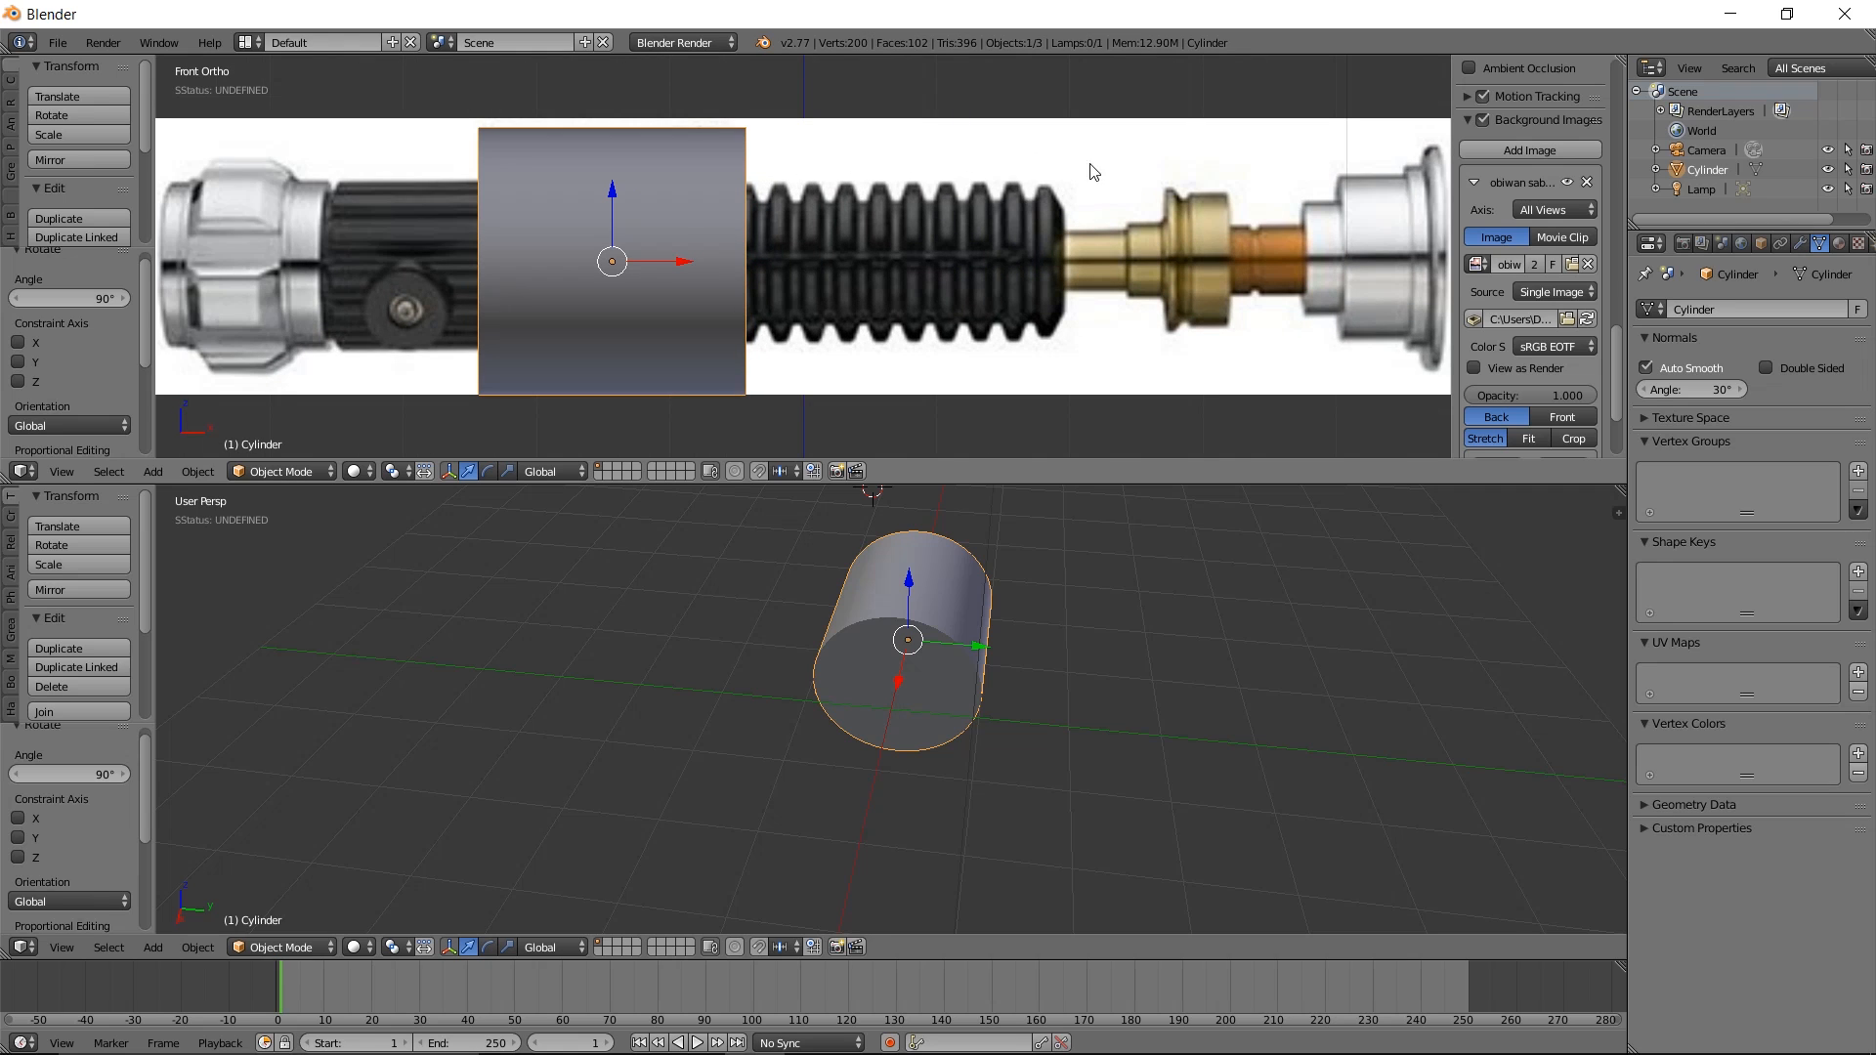
key("s")
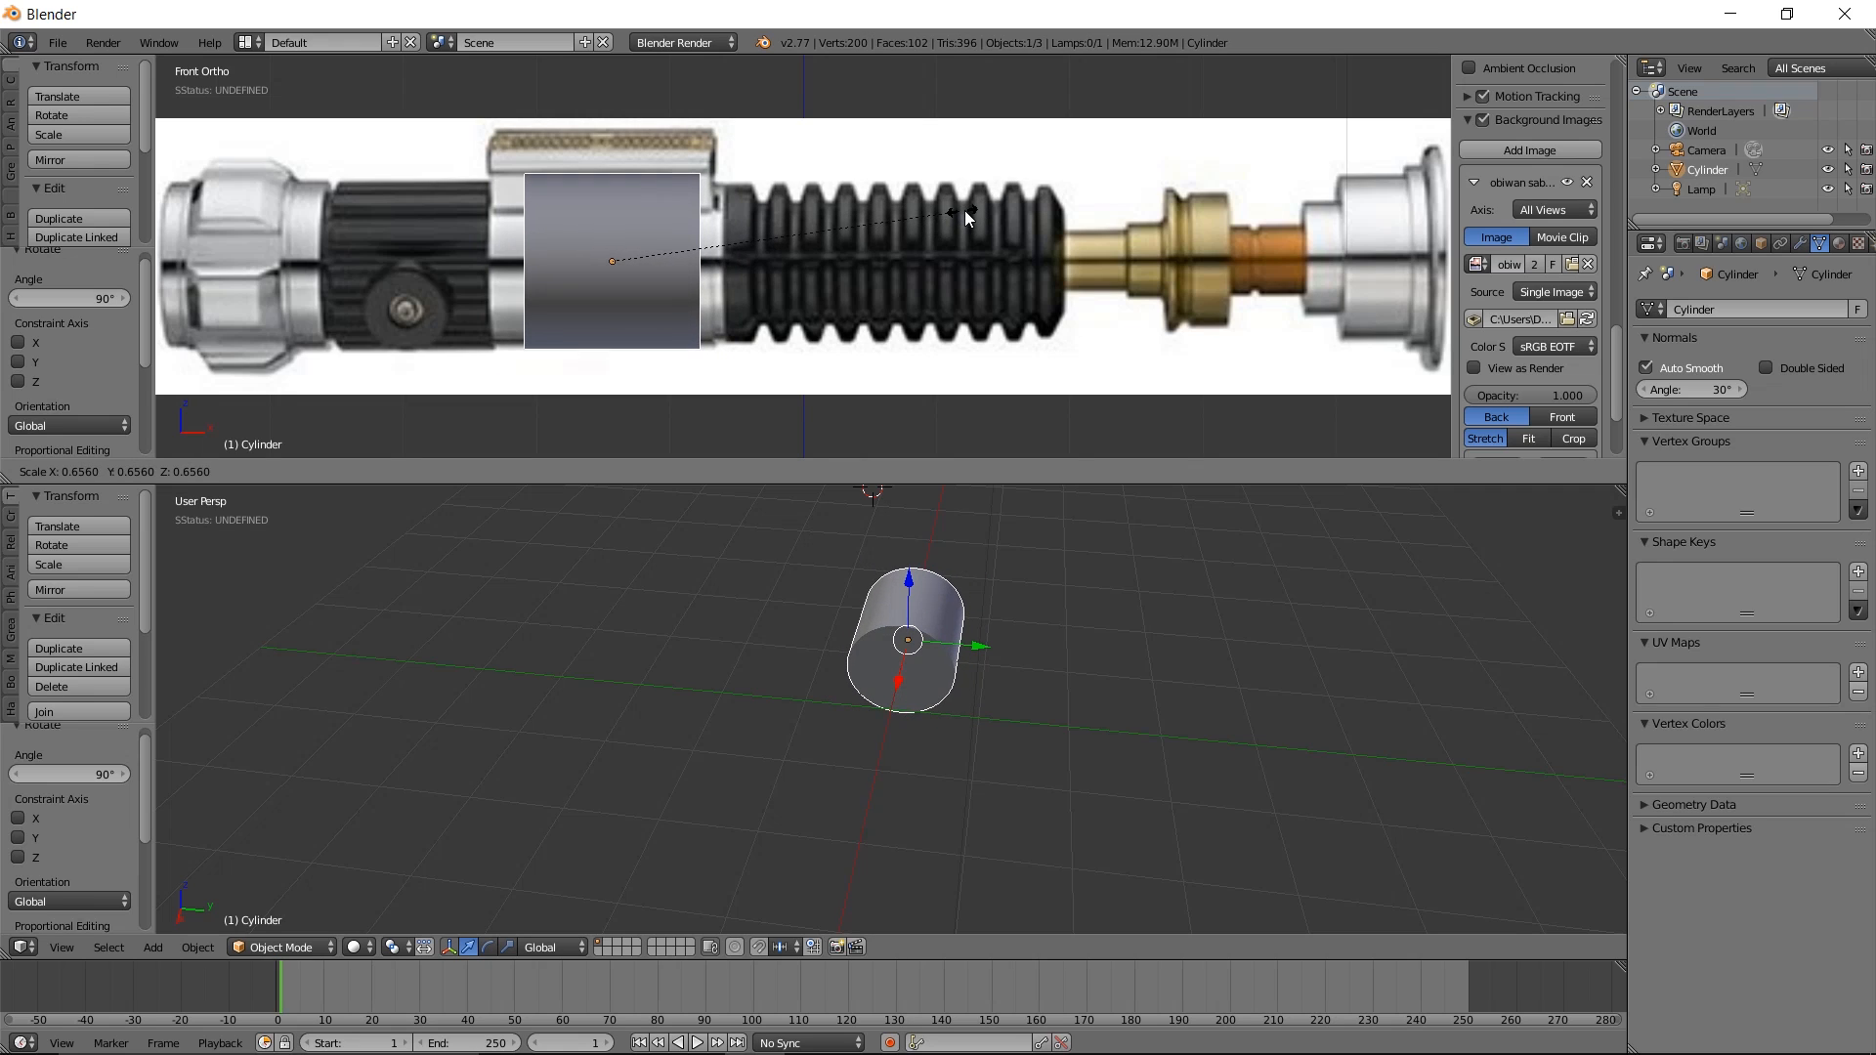
left_click(967, 209)
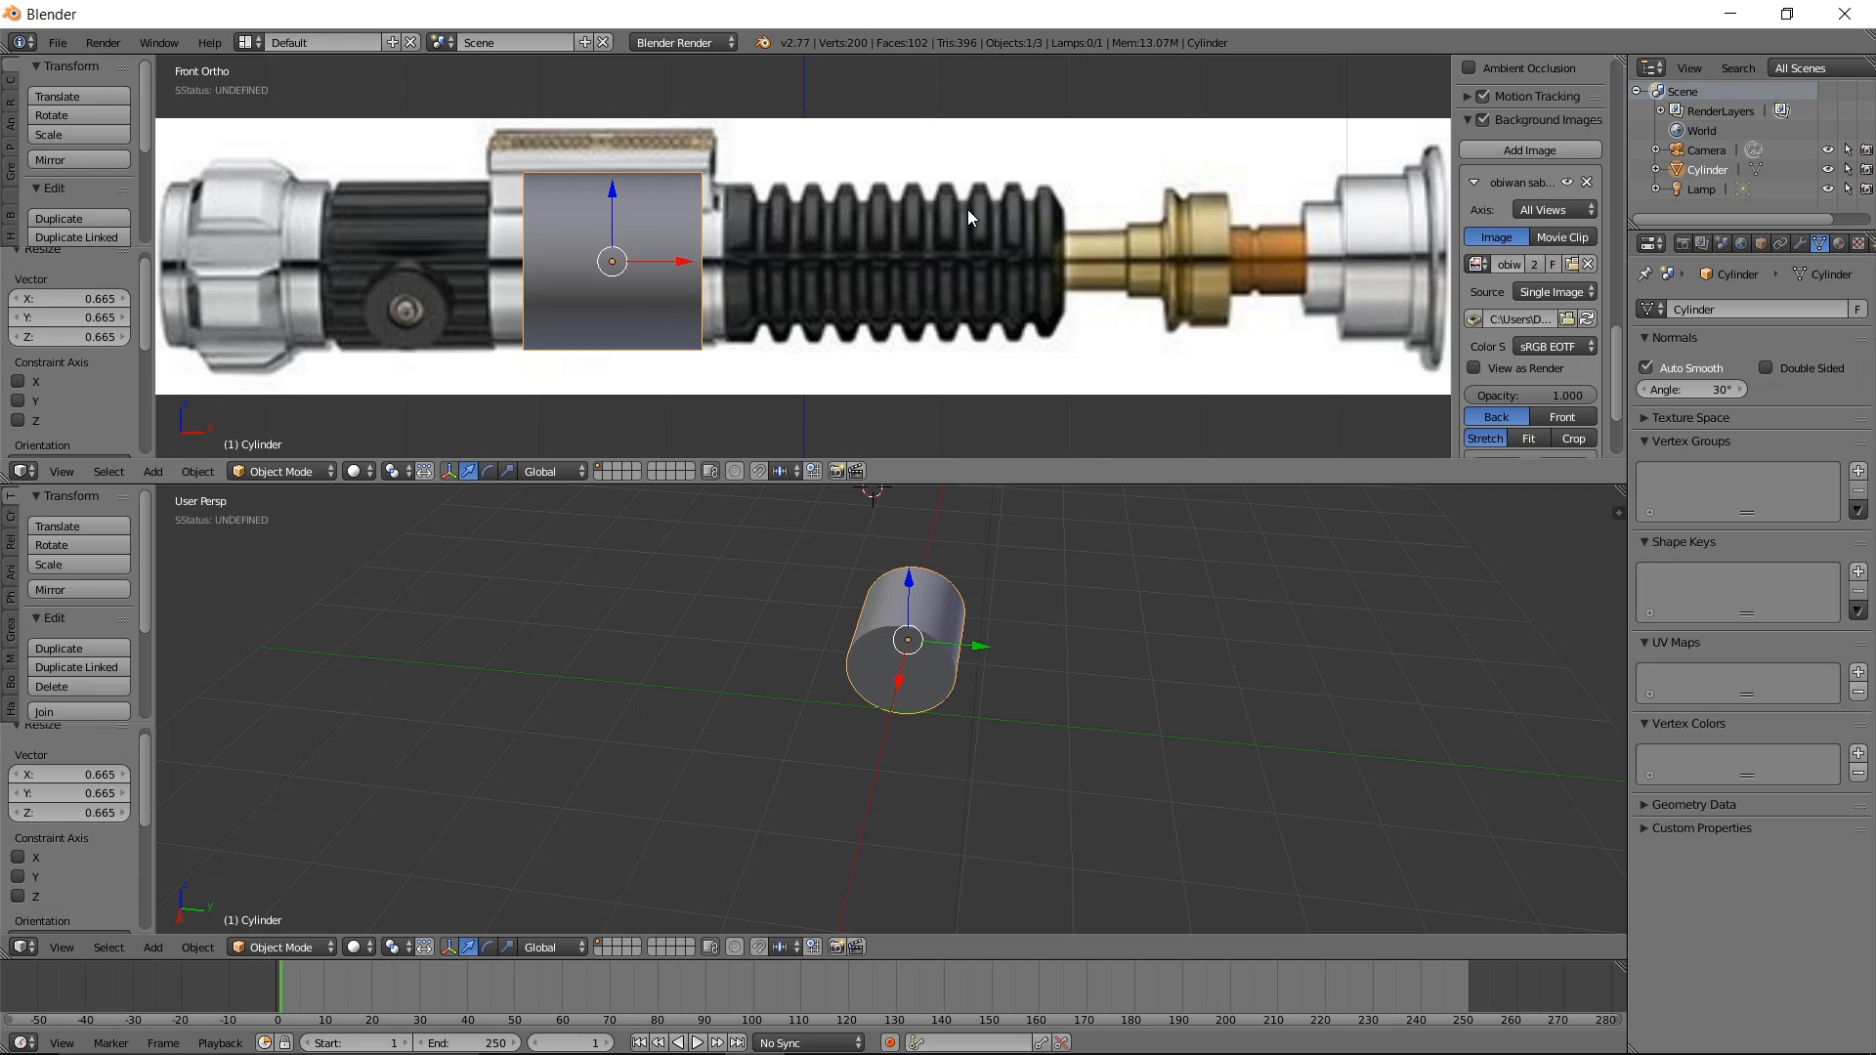
left_click_drag(684, 267, 655, 260)
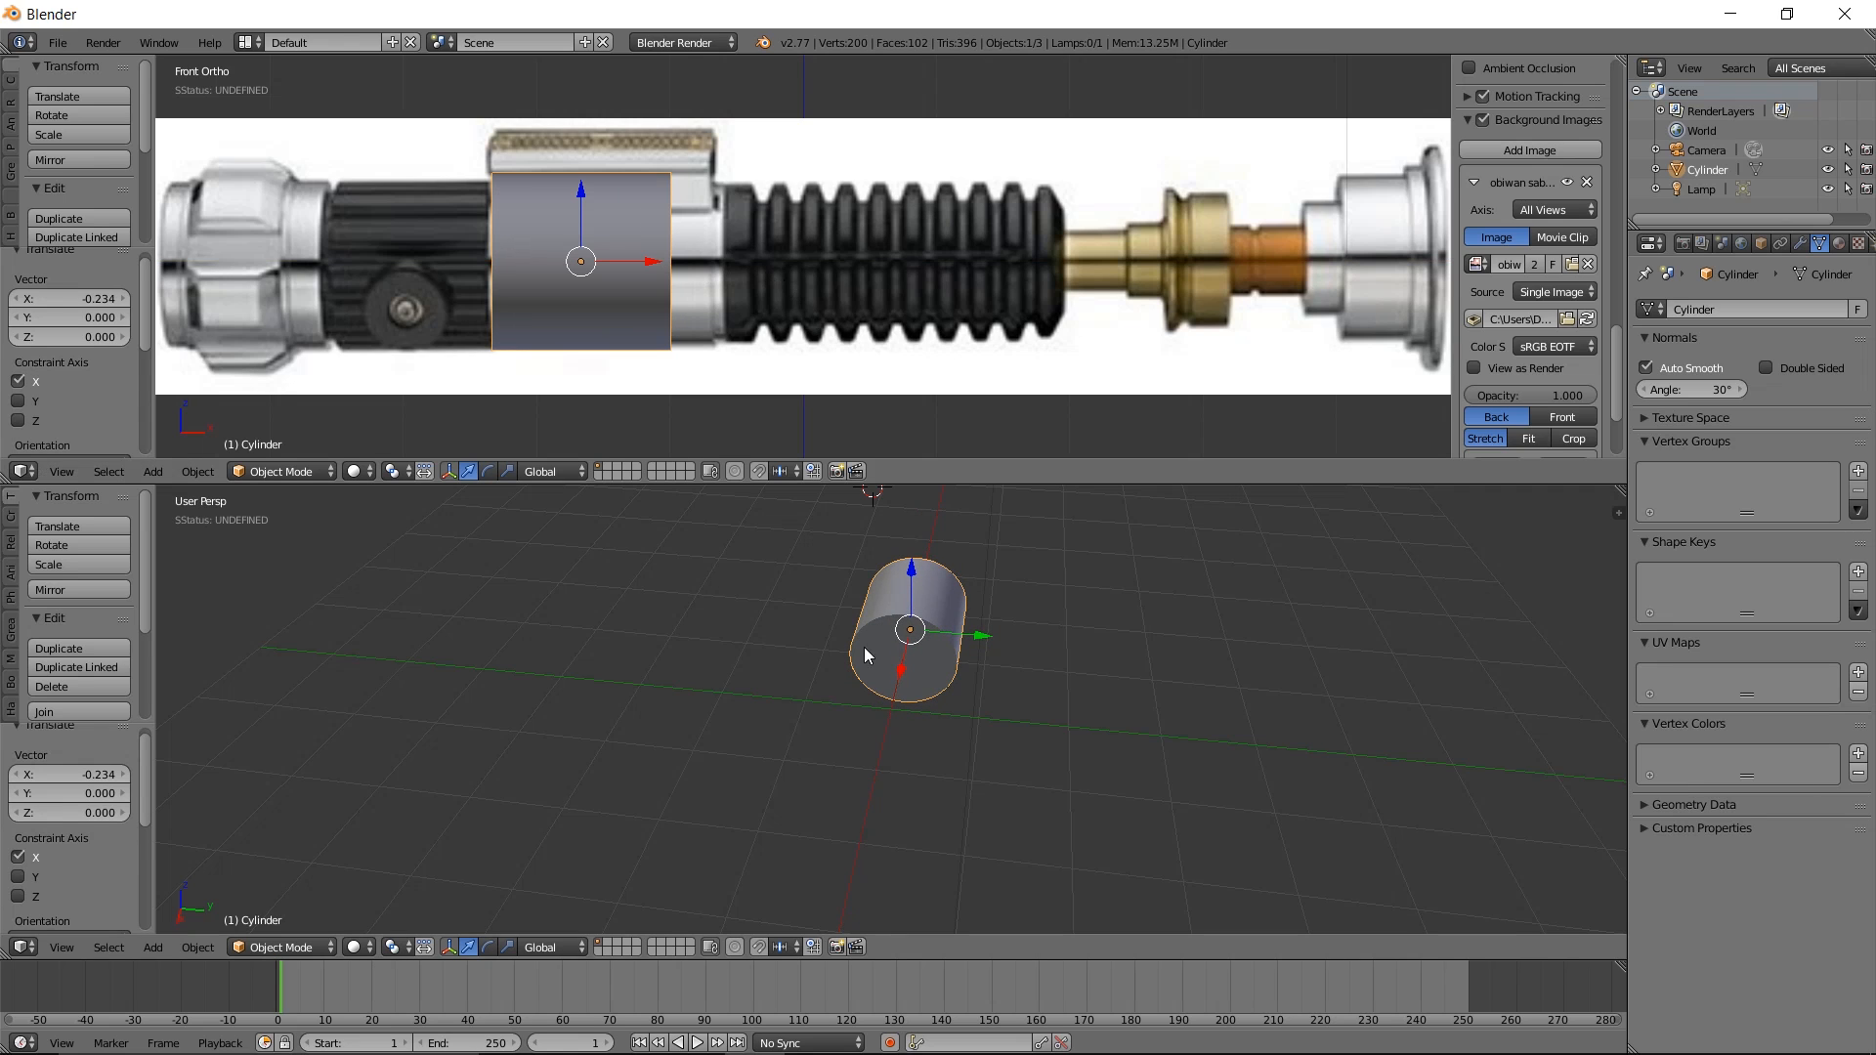
In Edit Mode, select the cylinder's end face toward the black grip and move it 0.411 along X to the silver section's edge
middle_click_drag(824, 676, 956, 681)
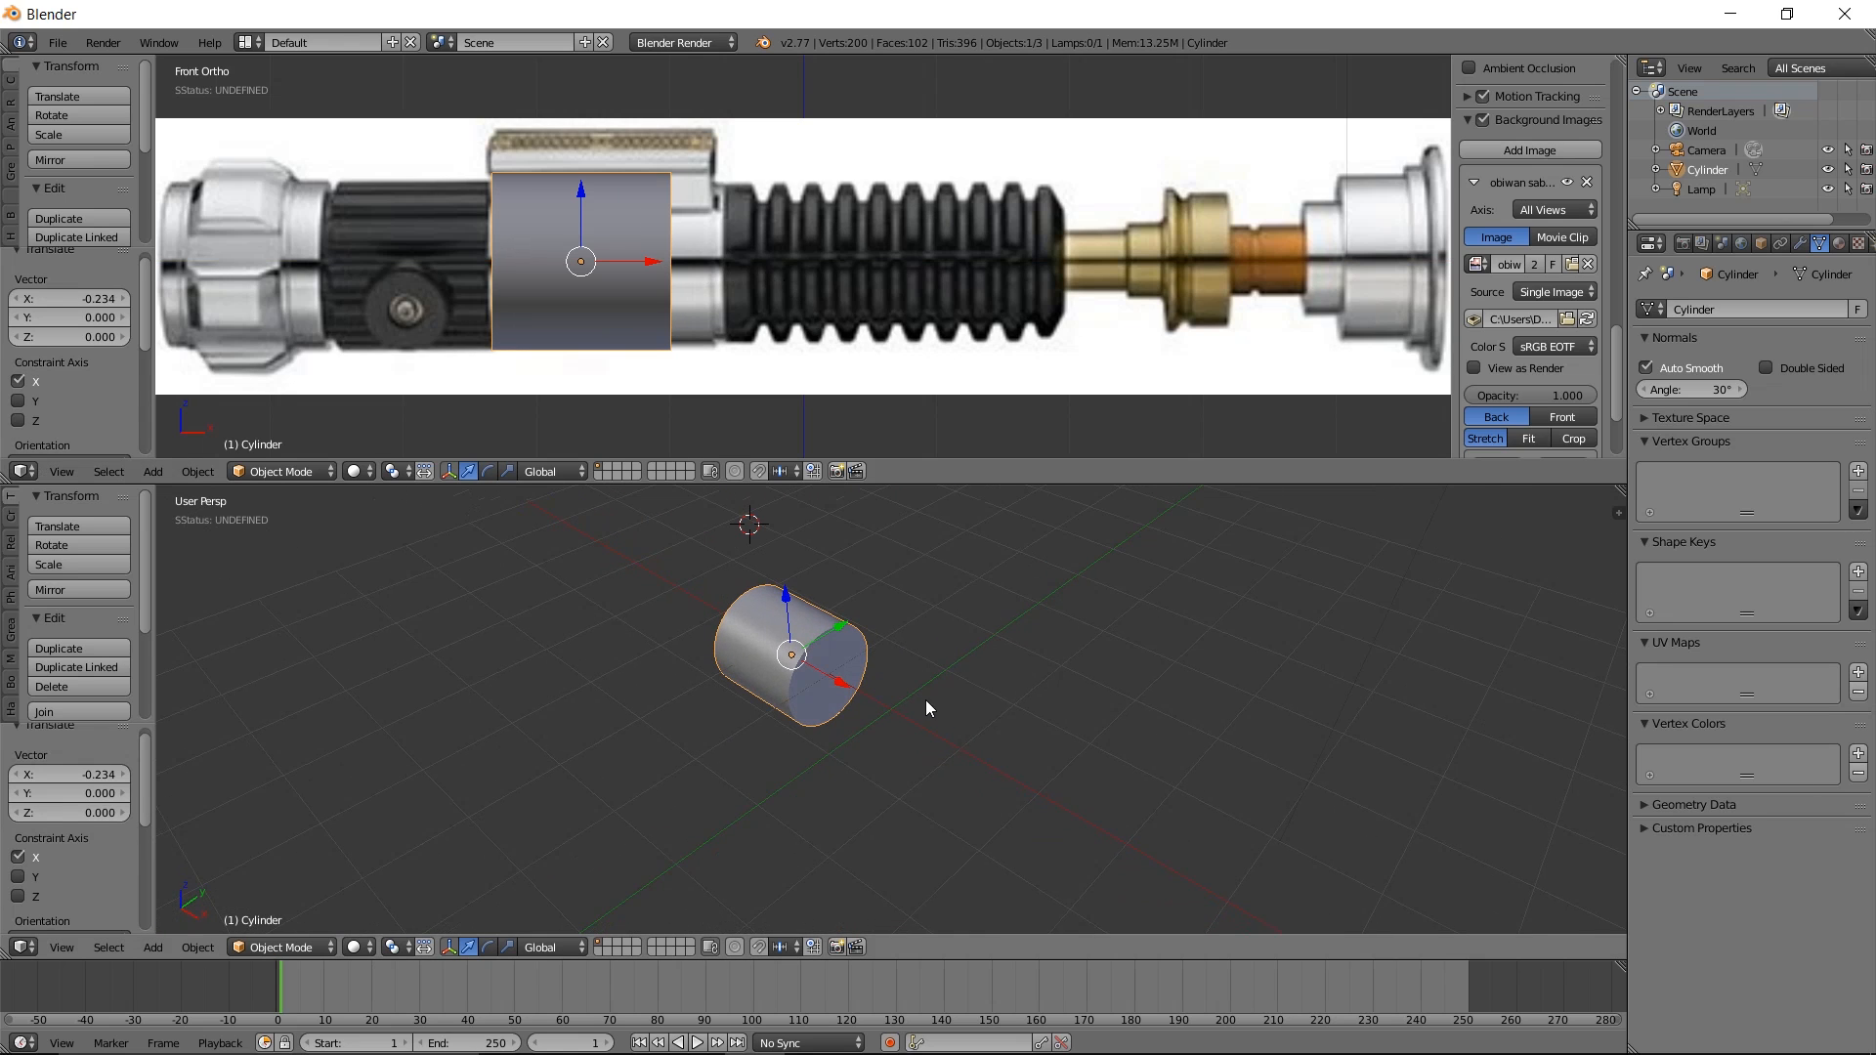
scroll(848, 684, "up", 3)
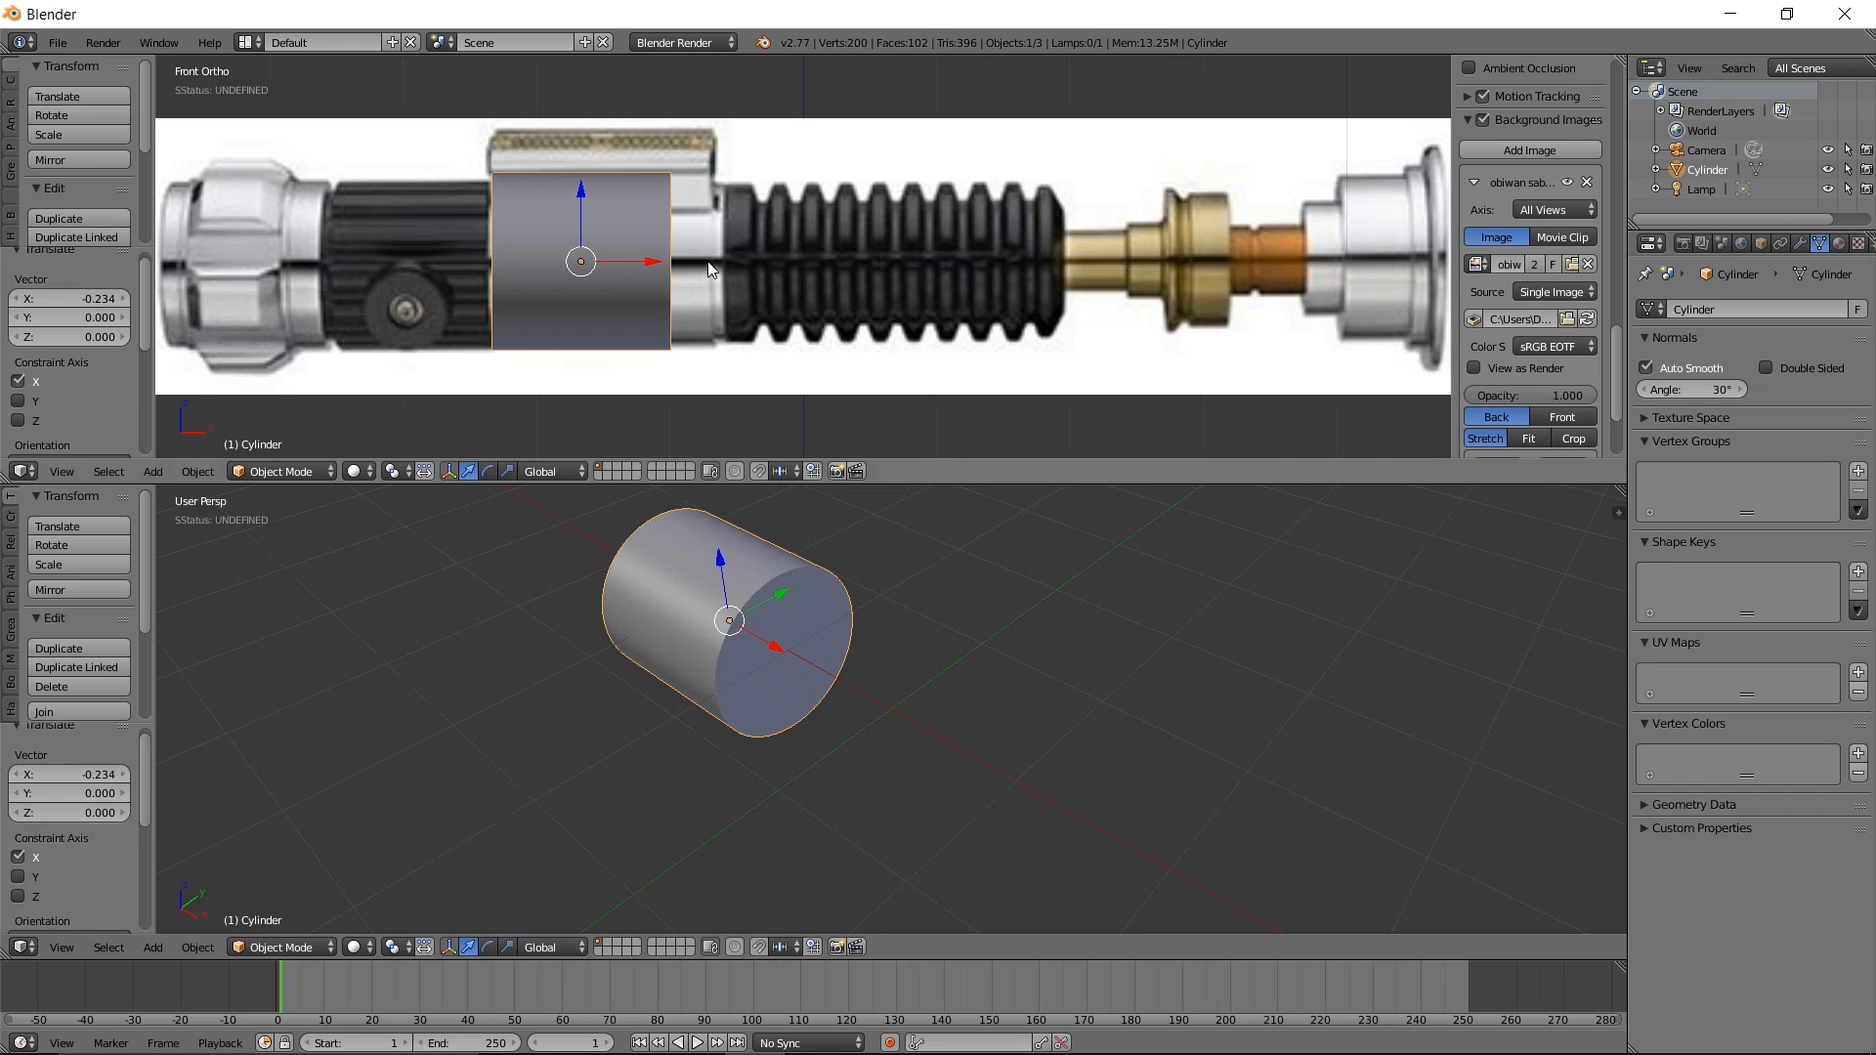
mouse_move(795, 647)
middle_mouse_down()
mouse_move(842, 599)
mouse_move(690, 585)
mouse_move(859, 649)
mouse_move(804, 622)
middle_mouse_up()
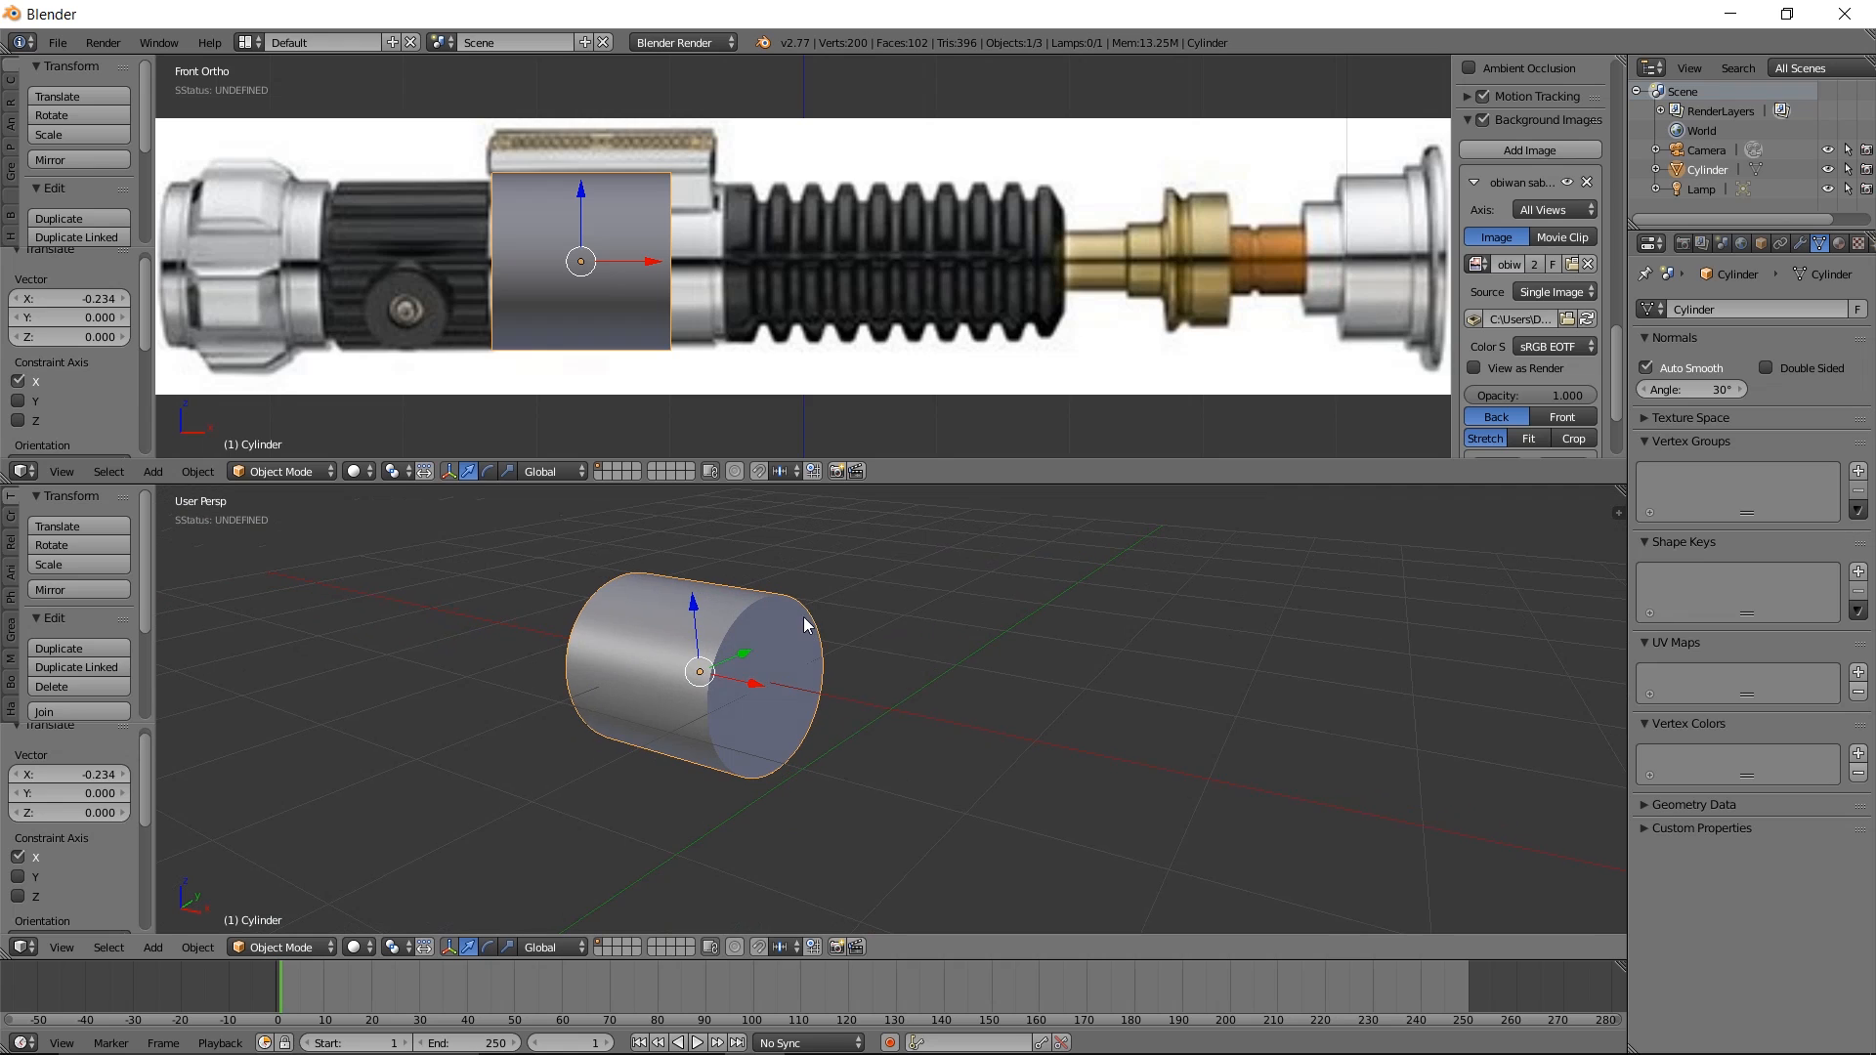
key("Tab")
right_click(772, 689)
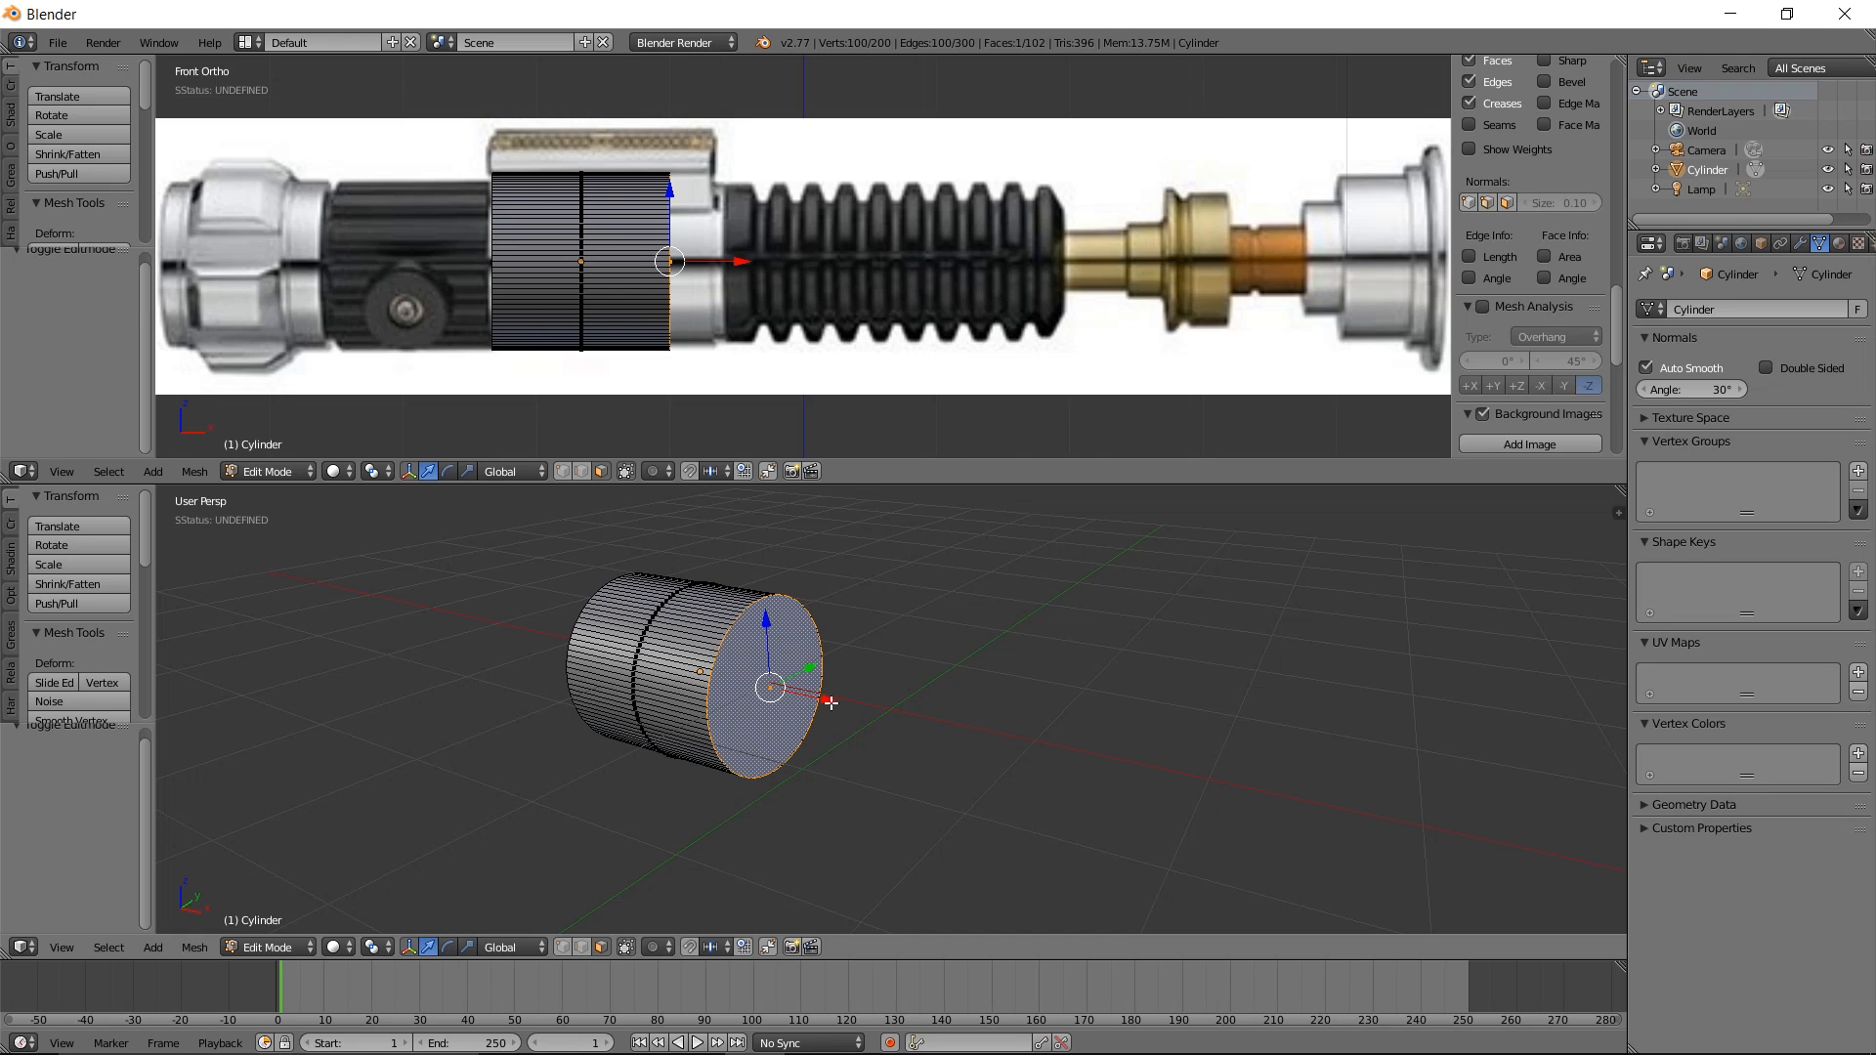
left_click_drag(829, 702, 879, 712)
Inset the end face with a thickness of 0.1569 and extrude the inner face 0.176 toward the grip
scroll(754, 361, "up", 2)
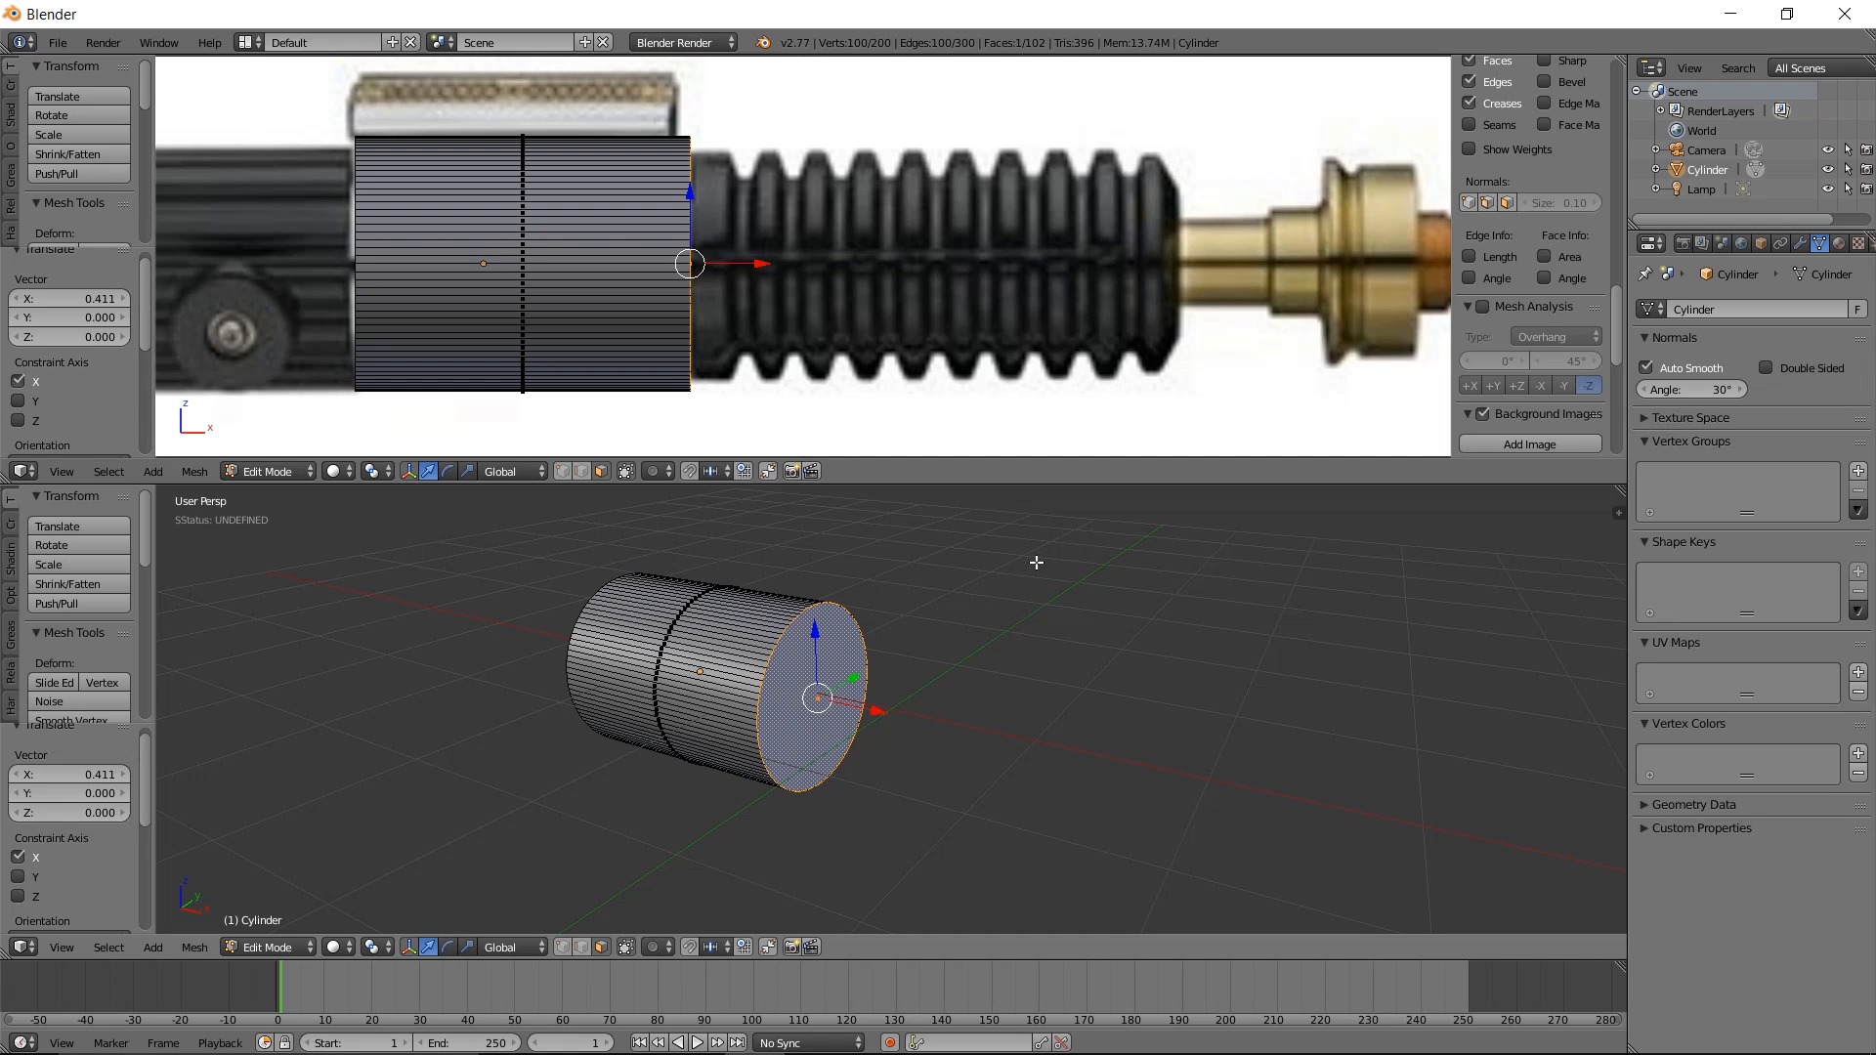
key("i")
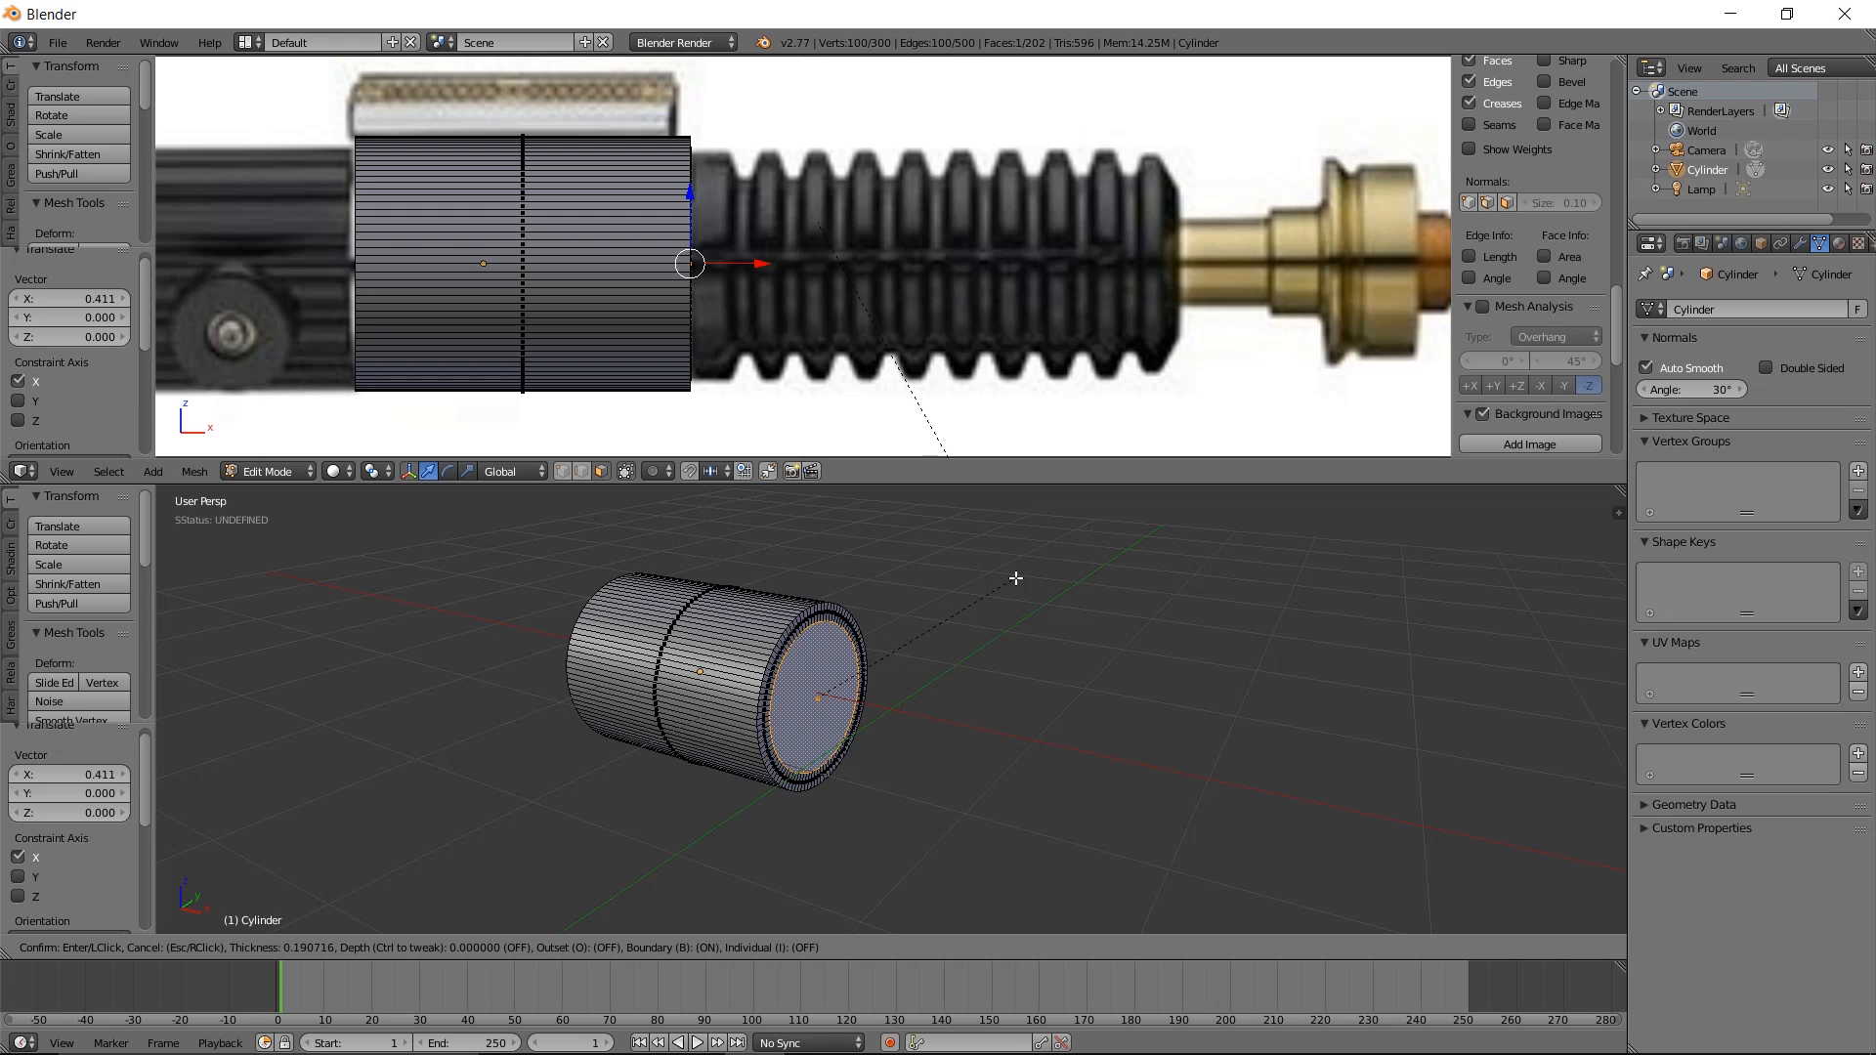
left_click(1019, 576)
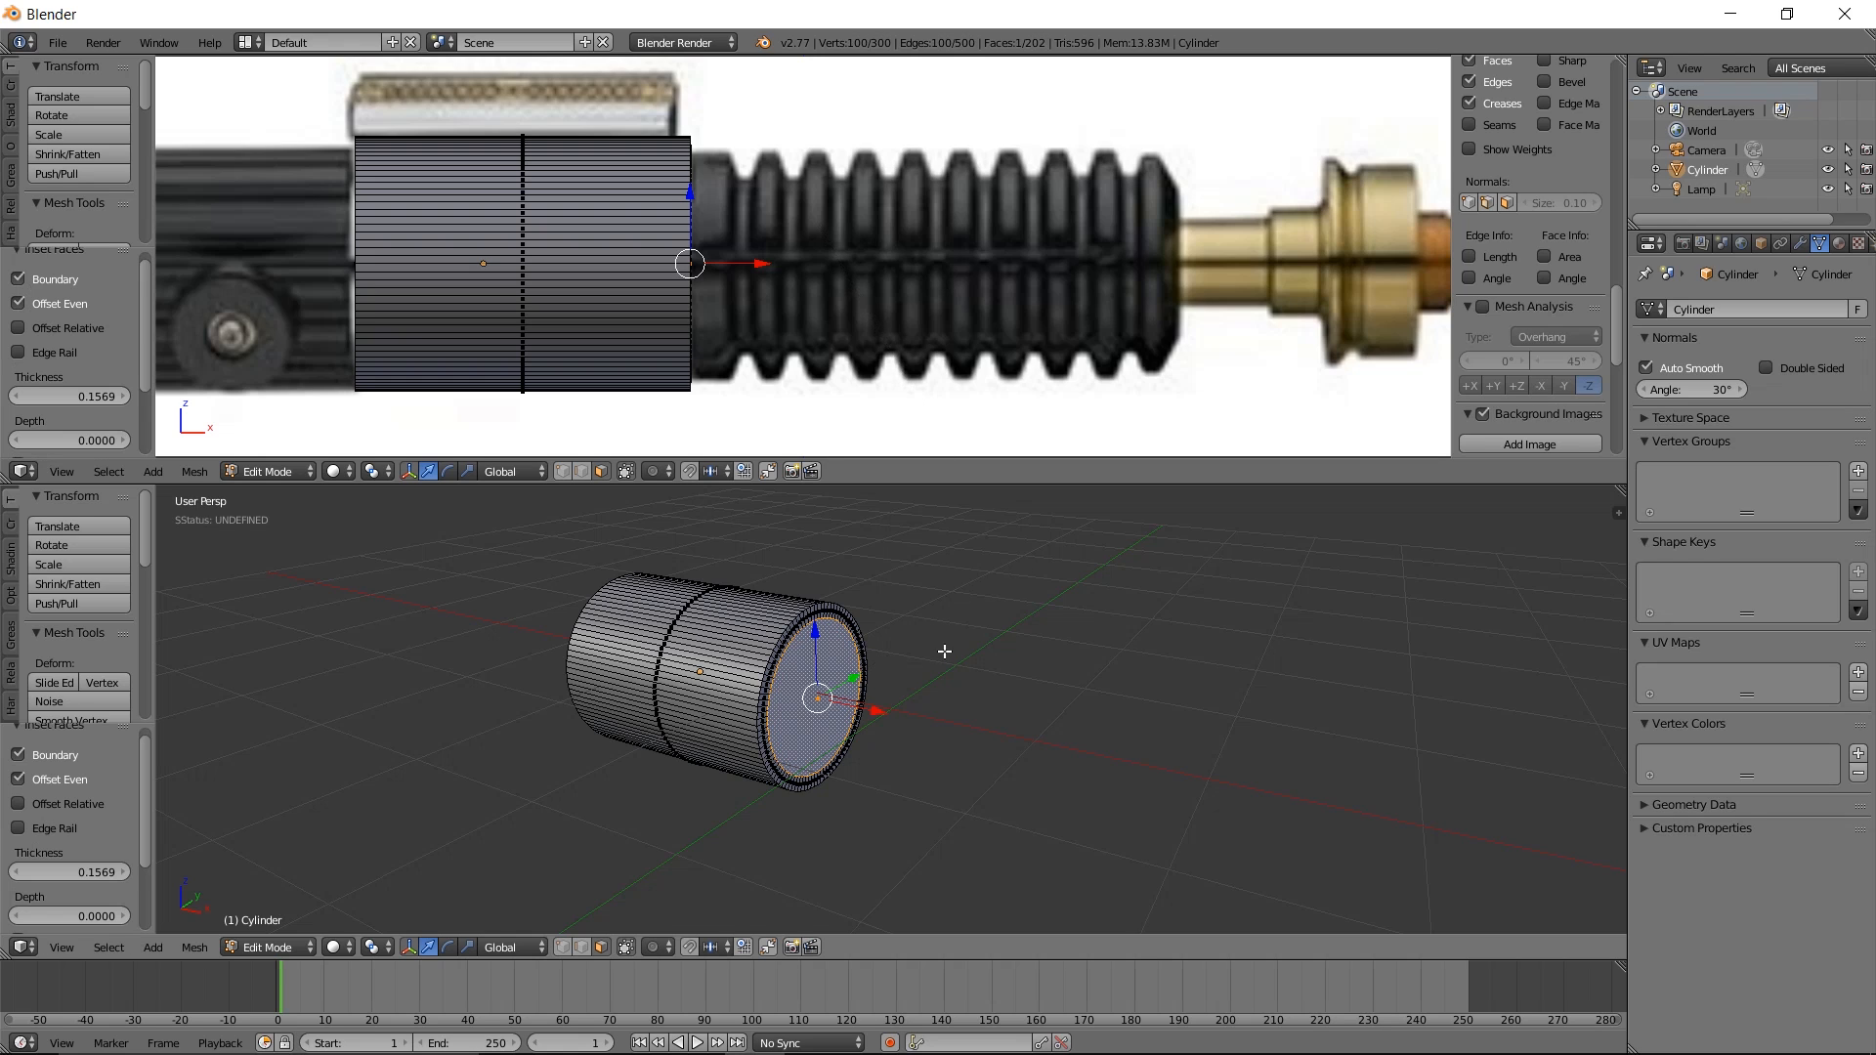
scroll(904, 647, "up", 3)
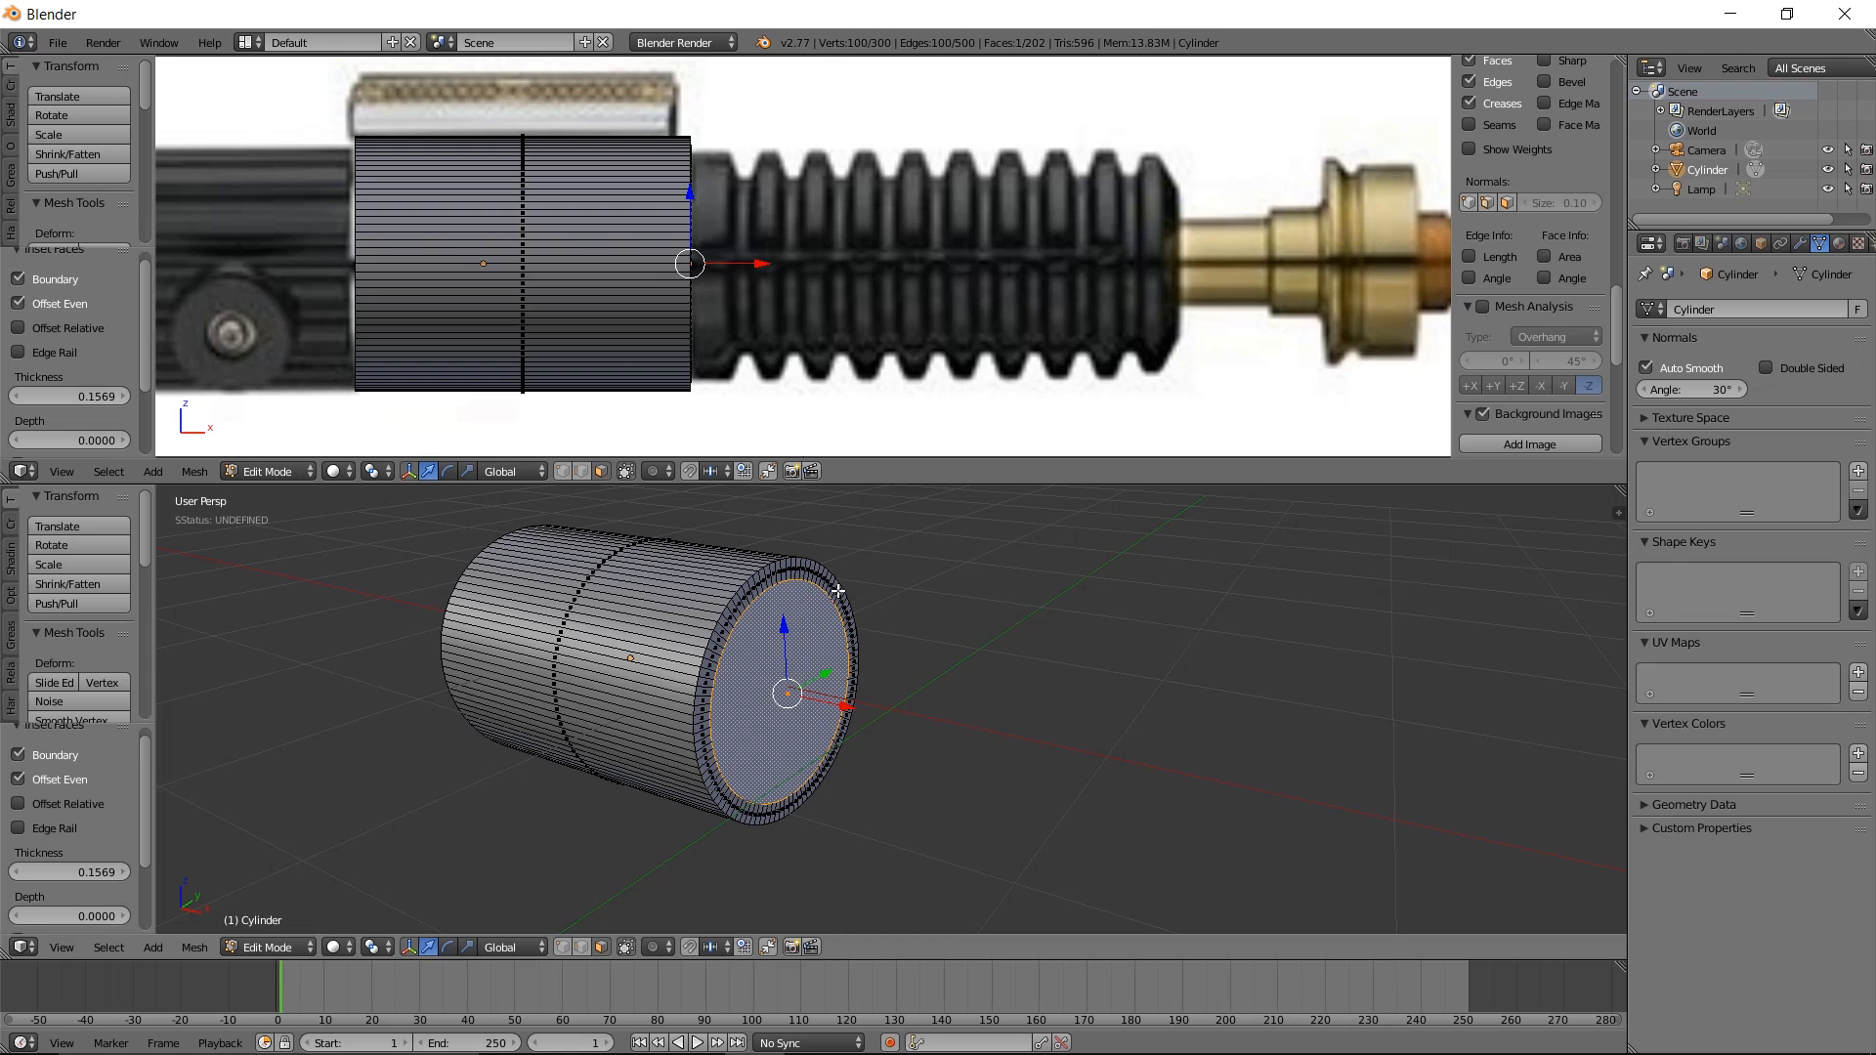
key("e")
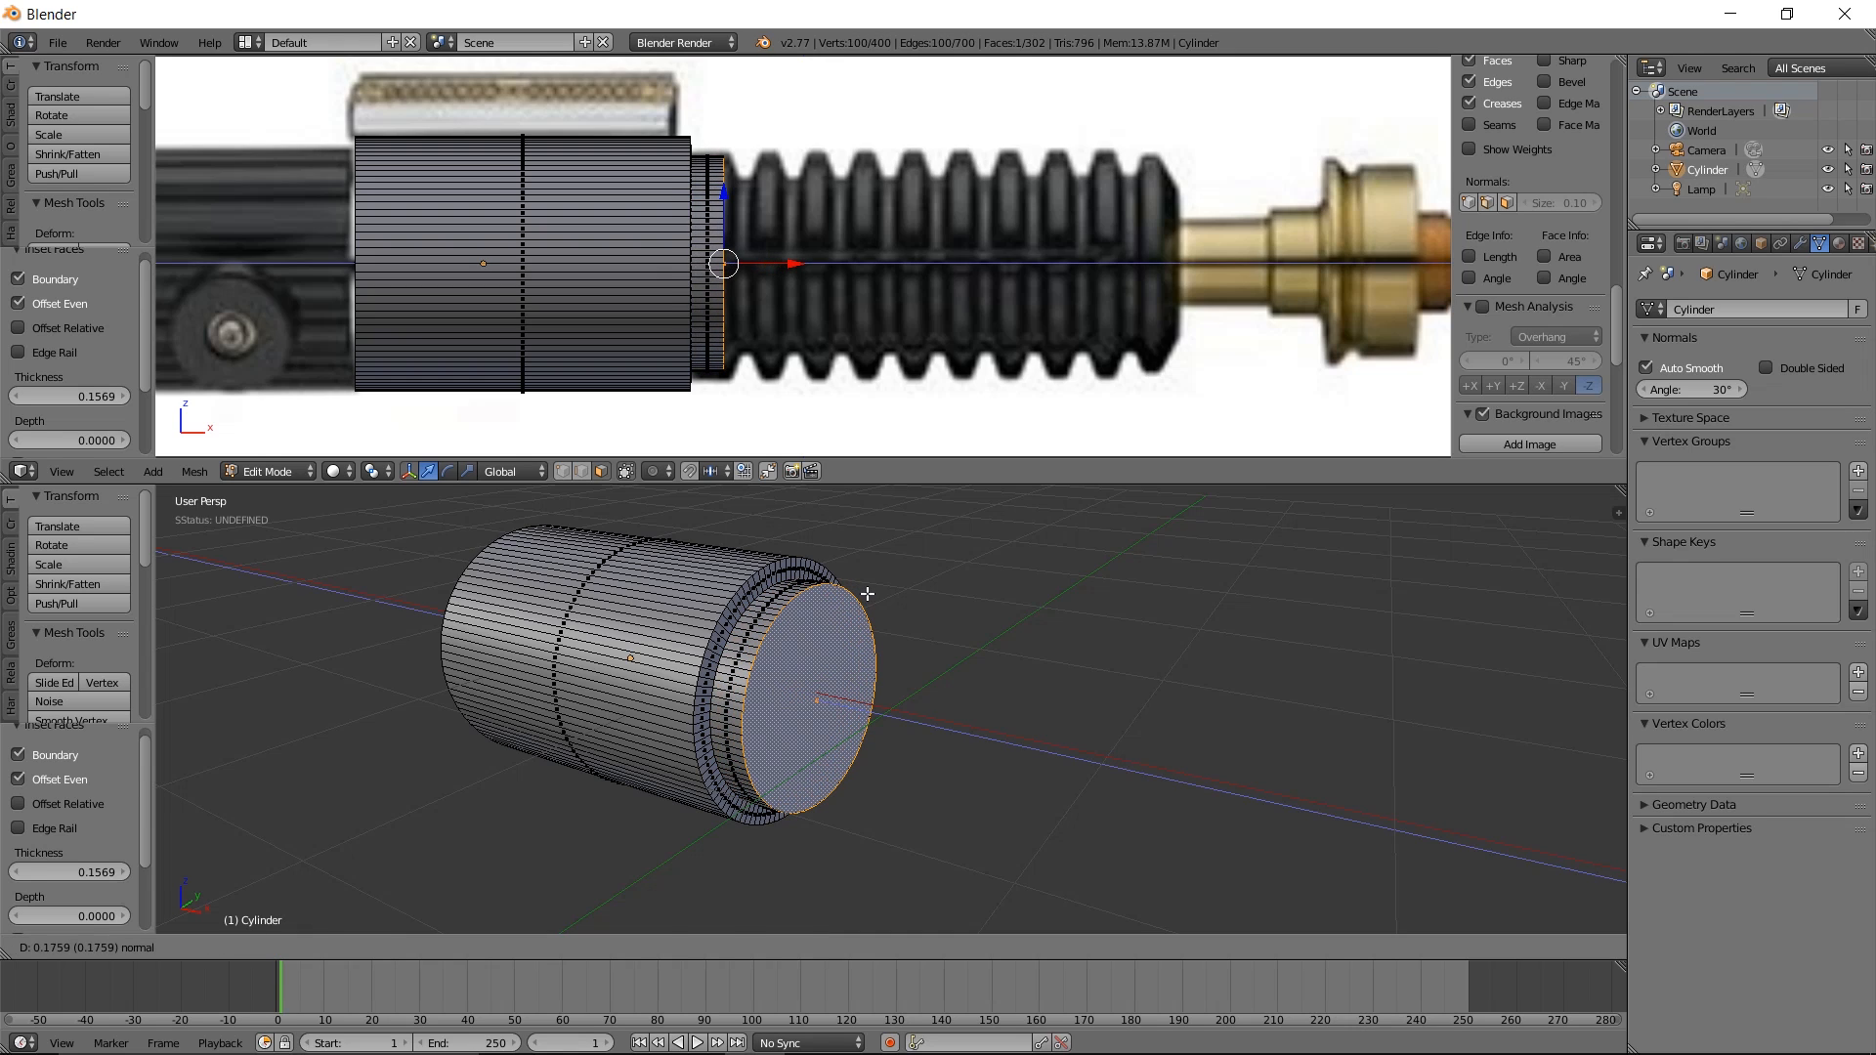
left_click(867, 597)
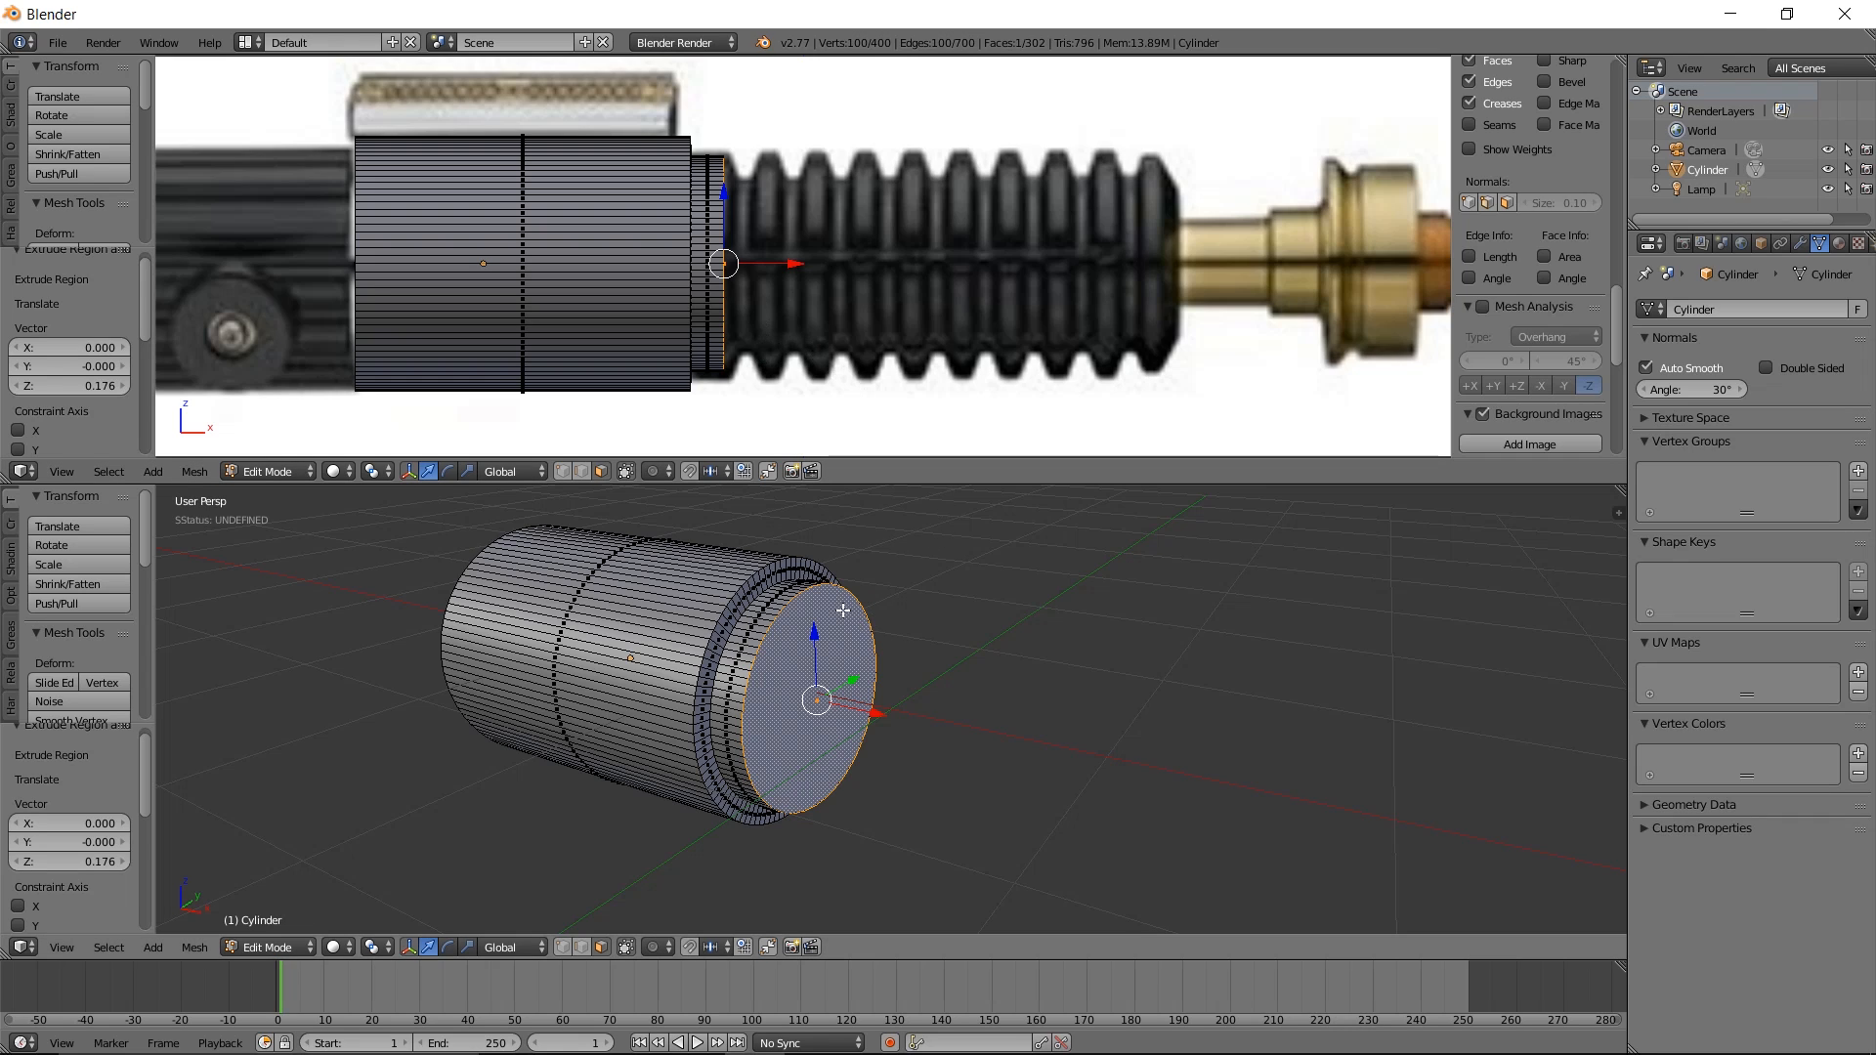
Extrude the end face another 0.064 and scale it to 0.841 to taper down into the first groove
key("e")
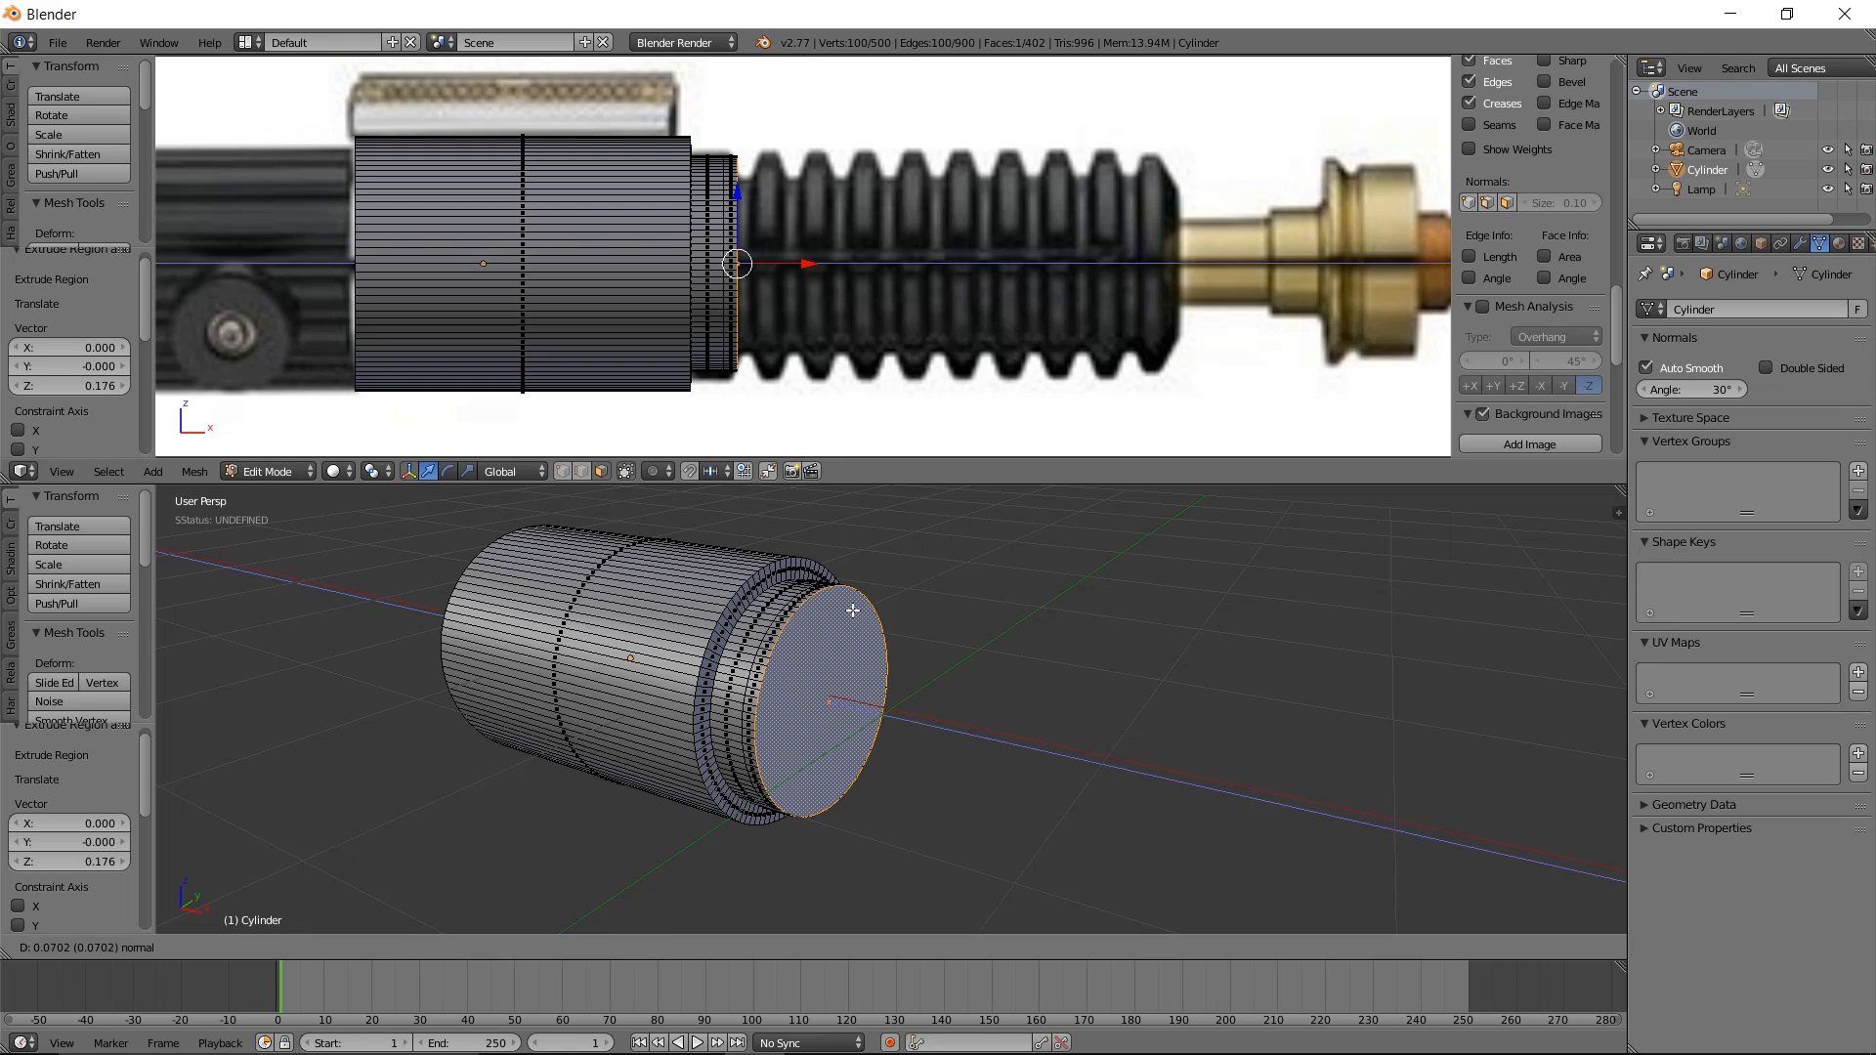
left_click(853, 611)
key("s")
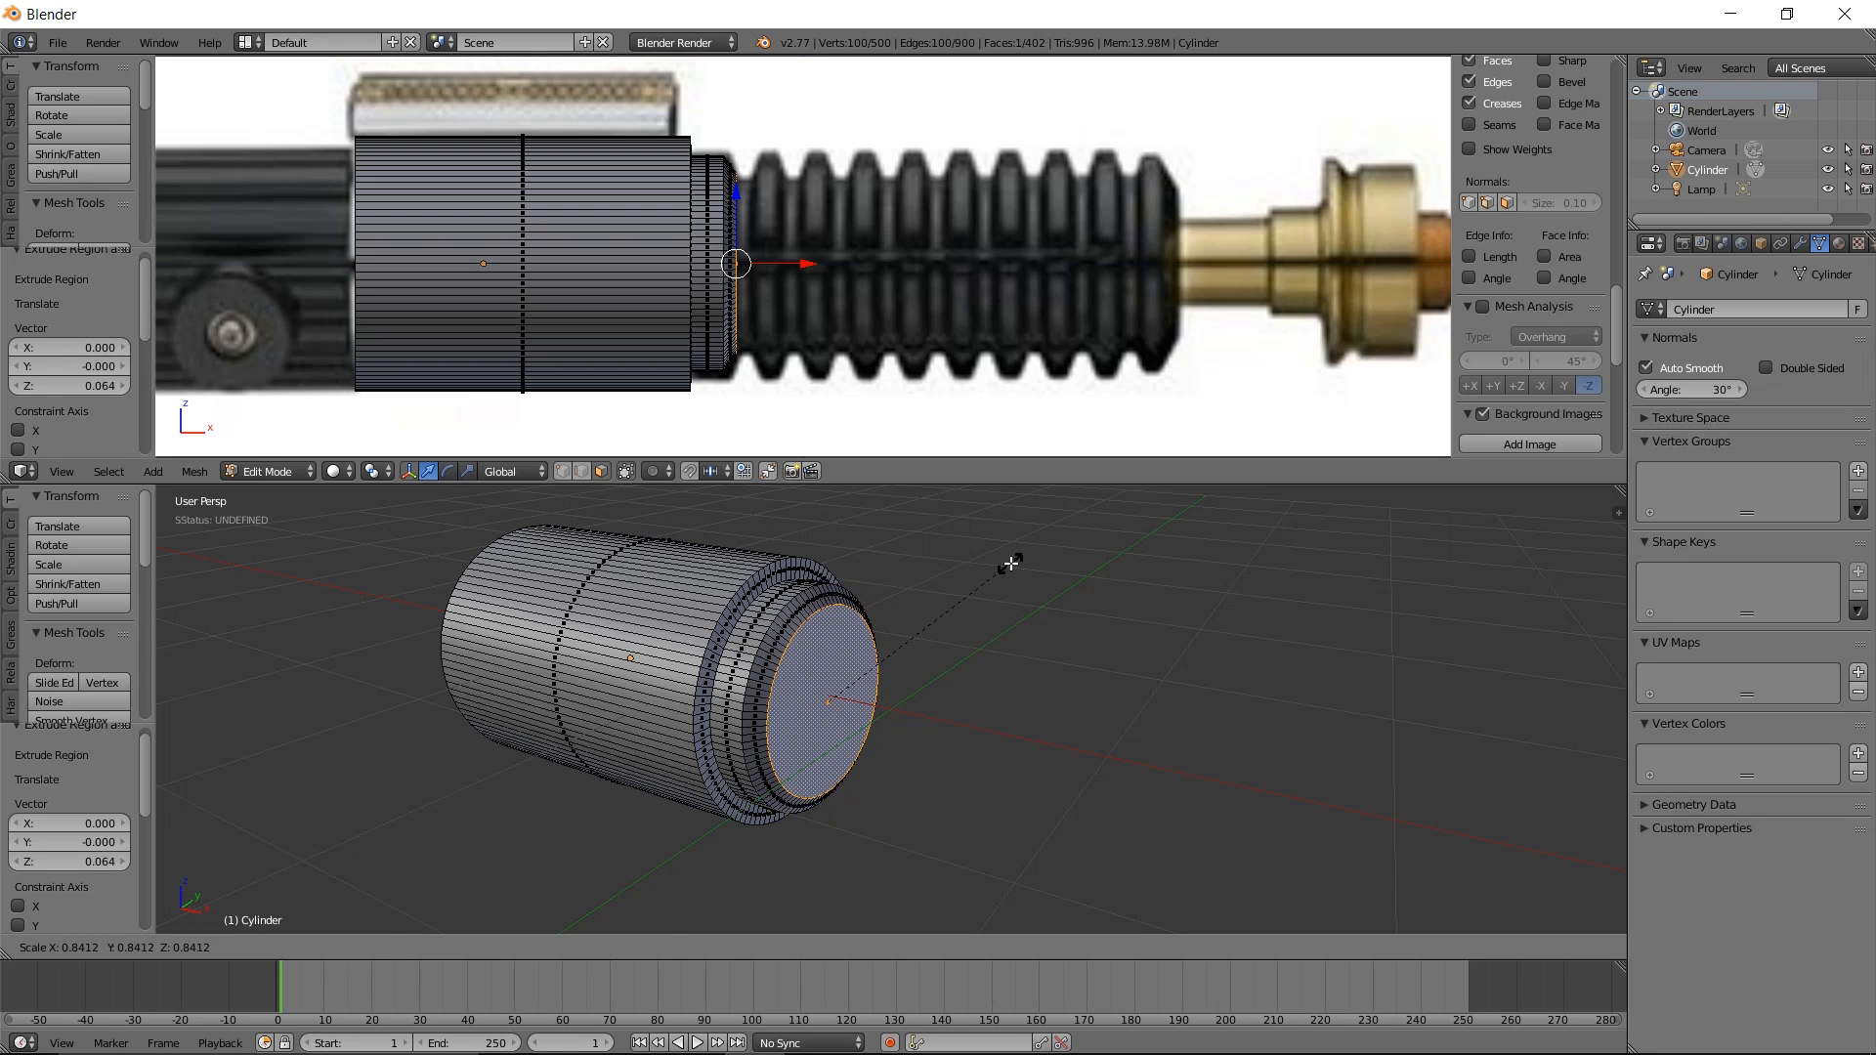
left_click(1009, 563)
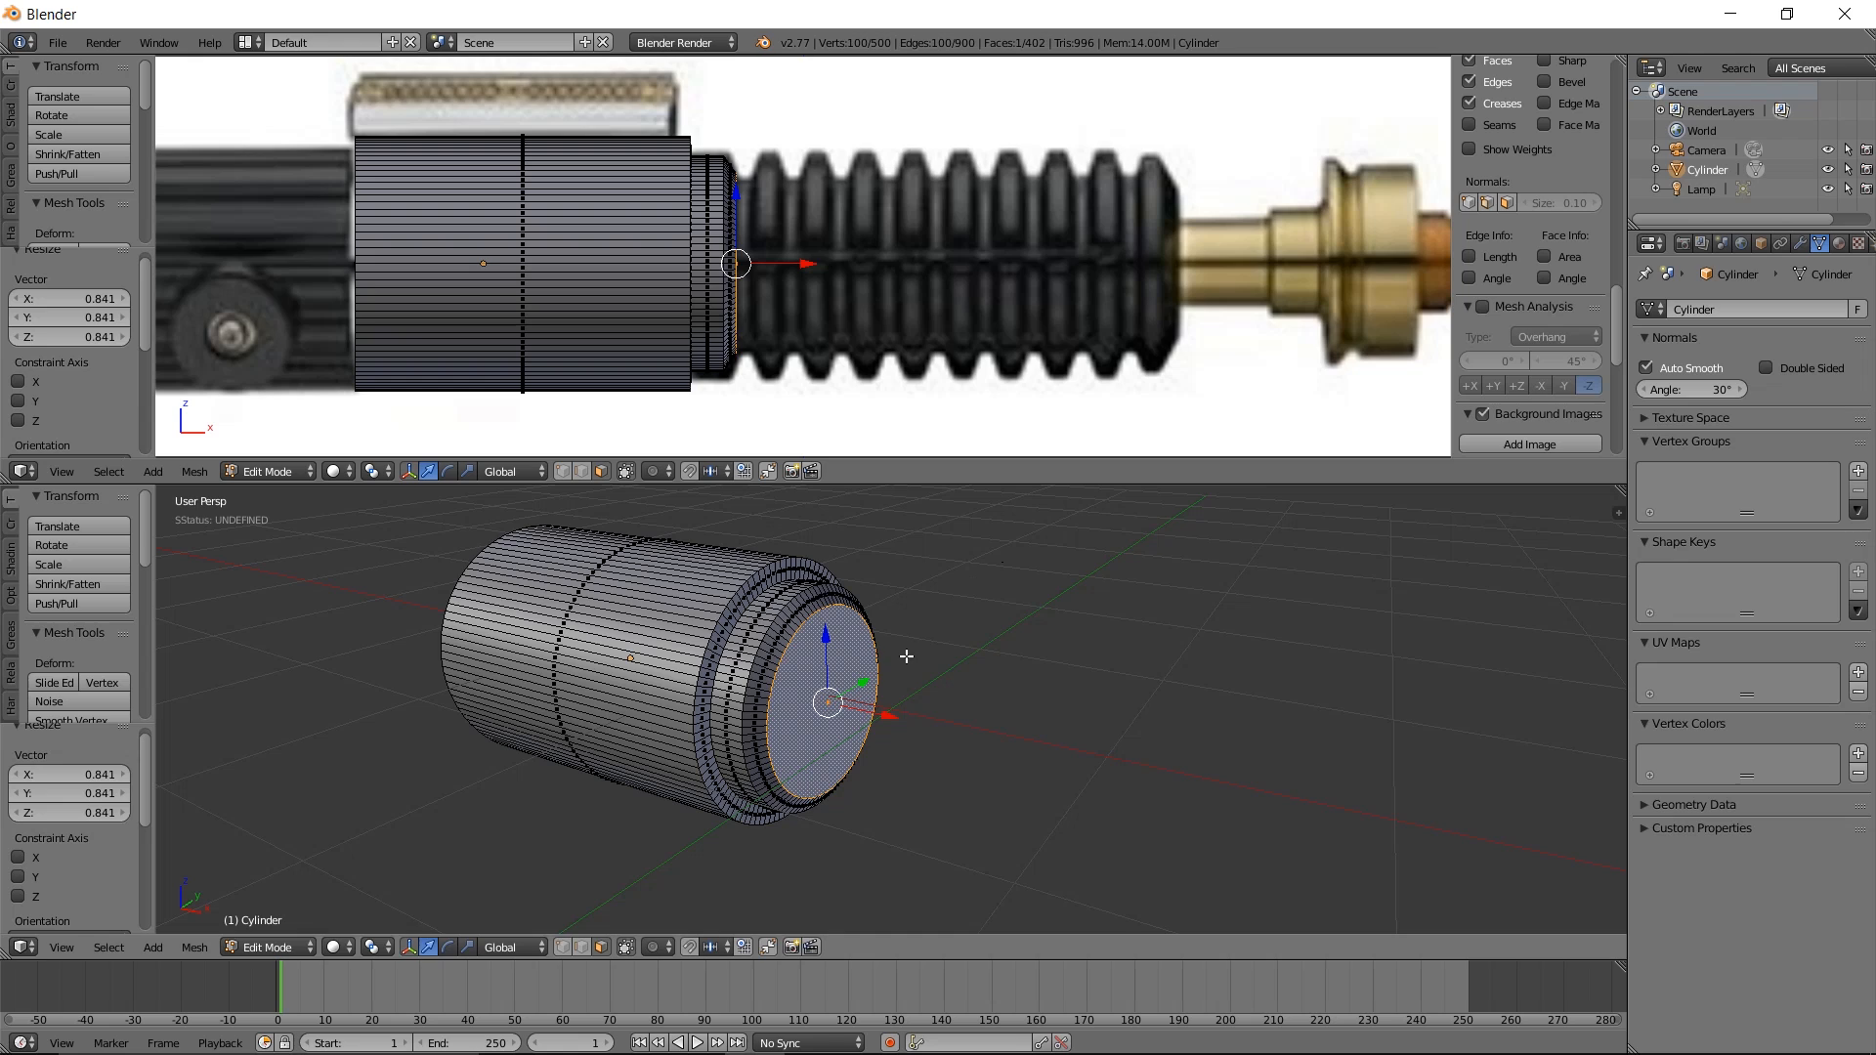
Extrude the groove's end face about 0.08, extrude it again 0.044 and scale it to 1.212 to flare into the first rib
key("e")
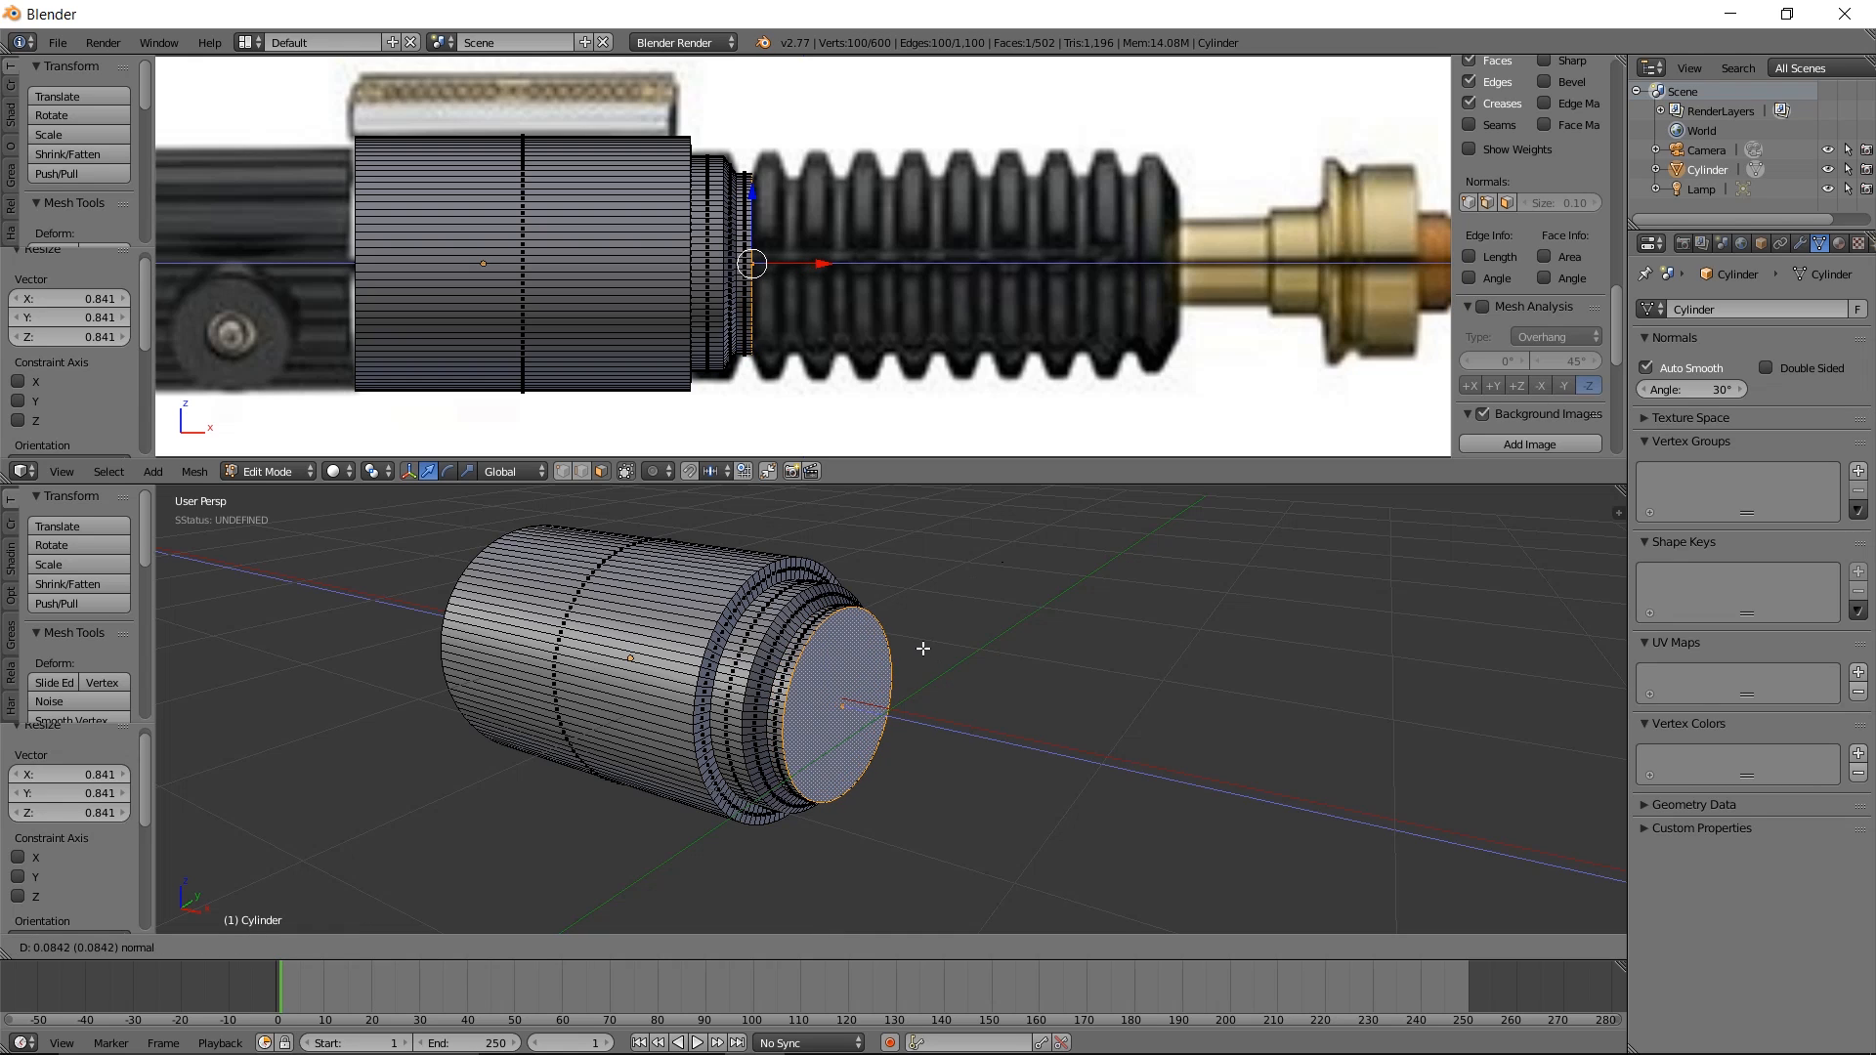
left_click(919, 646)
key("e")
left_click(934, 643)
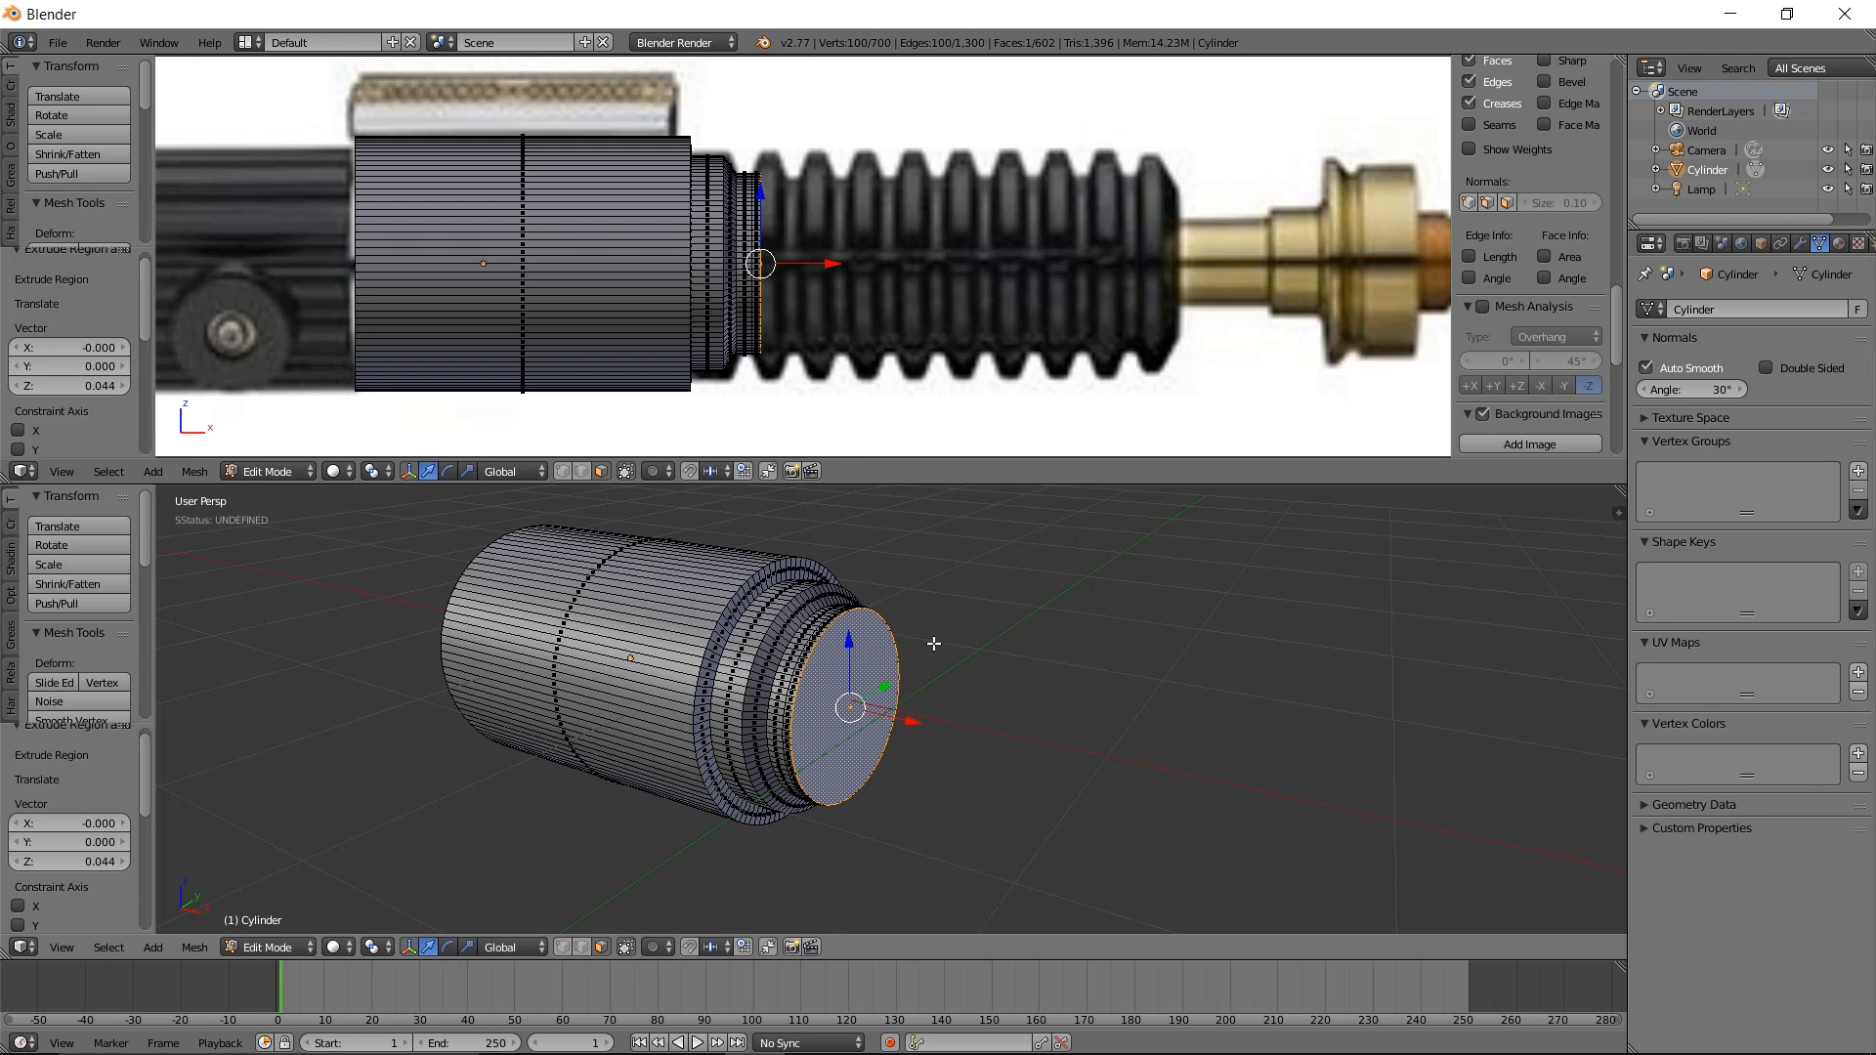
key("s")
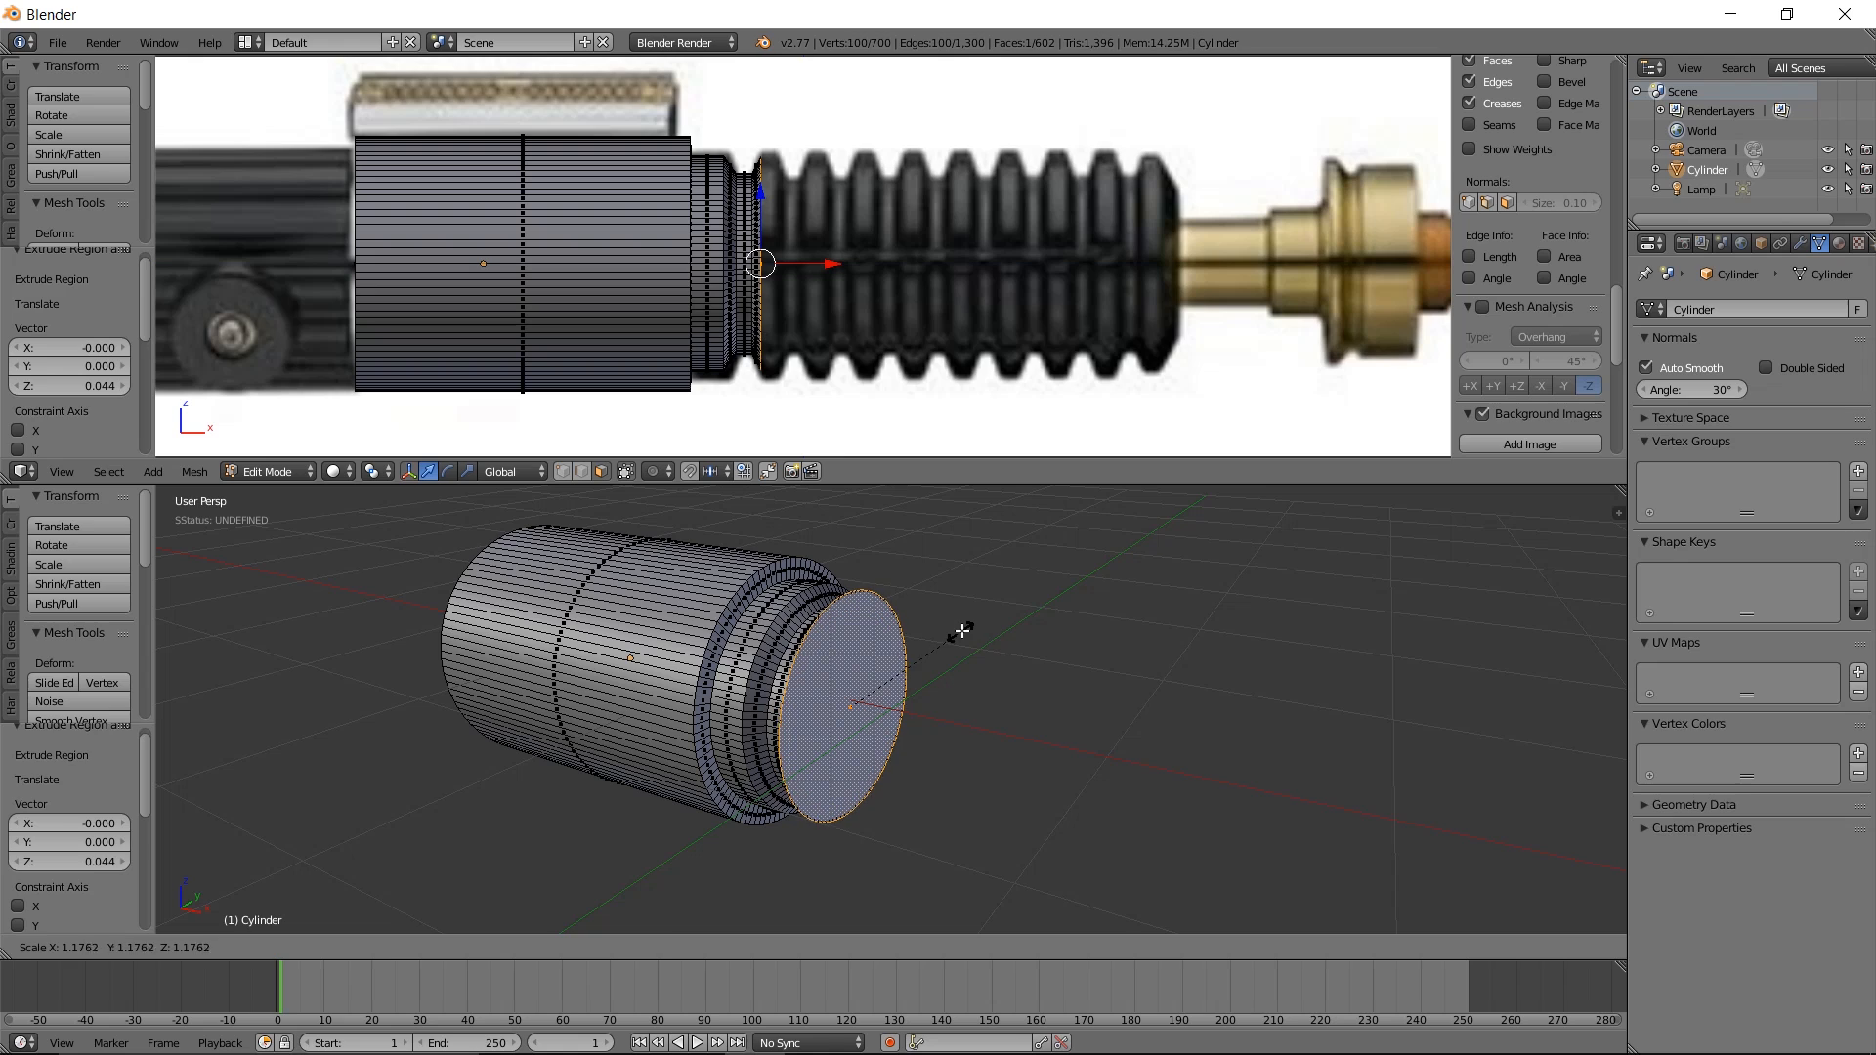
left_click(964, 628)
Extrude the rib's end face about 0.05 and again 0.060, scale it to 0.813, and extrude the following groove 0.146
key("e")
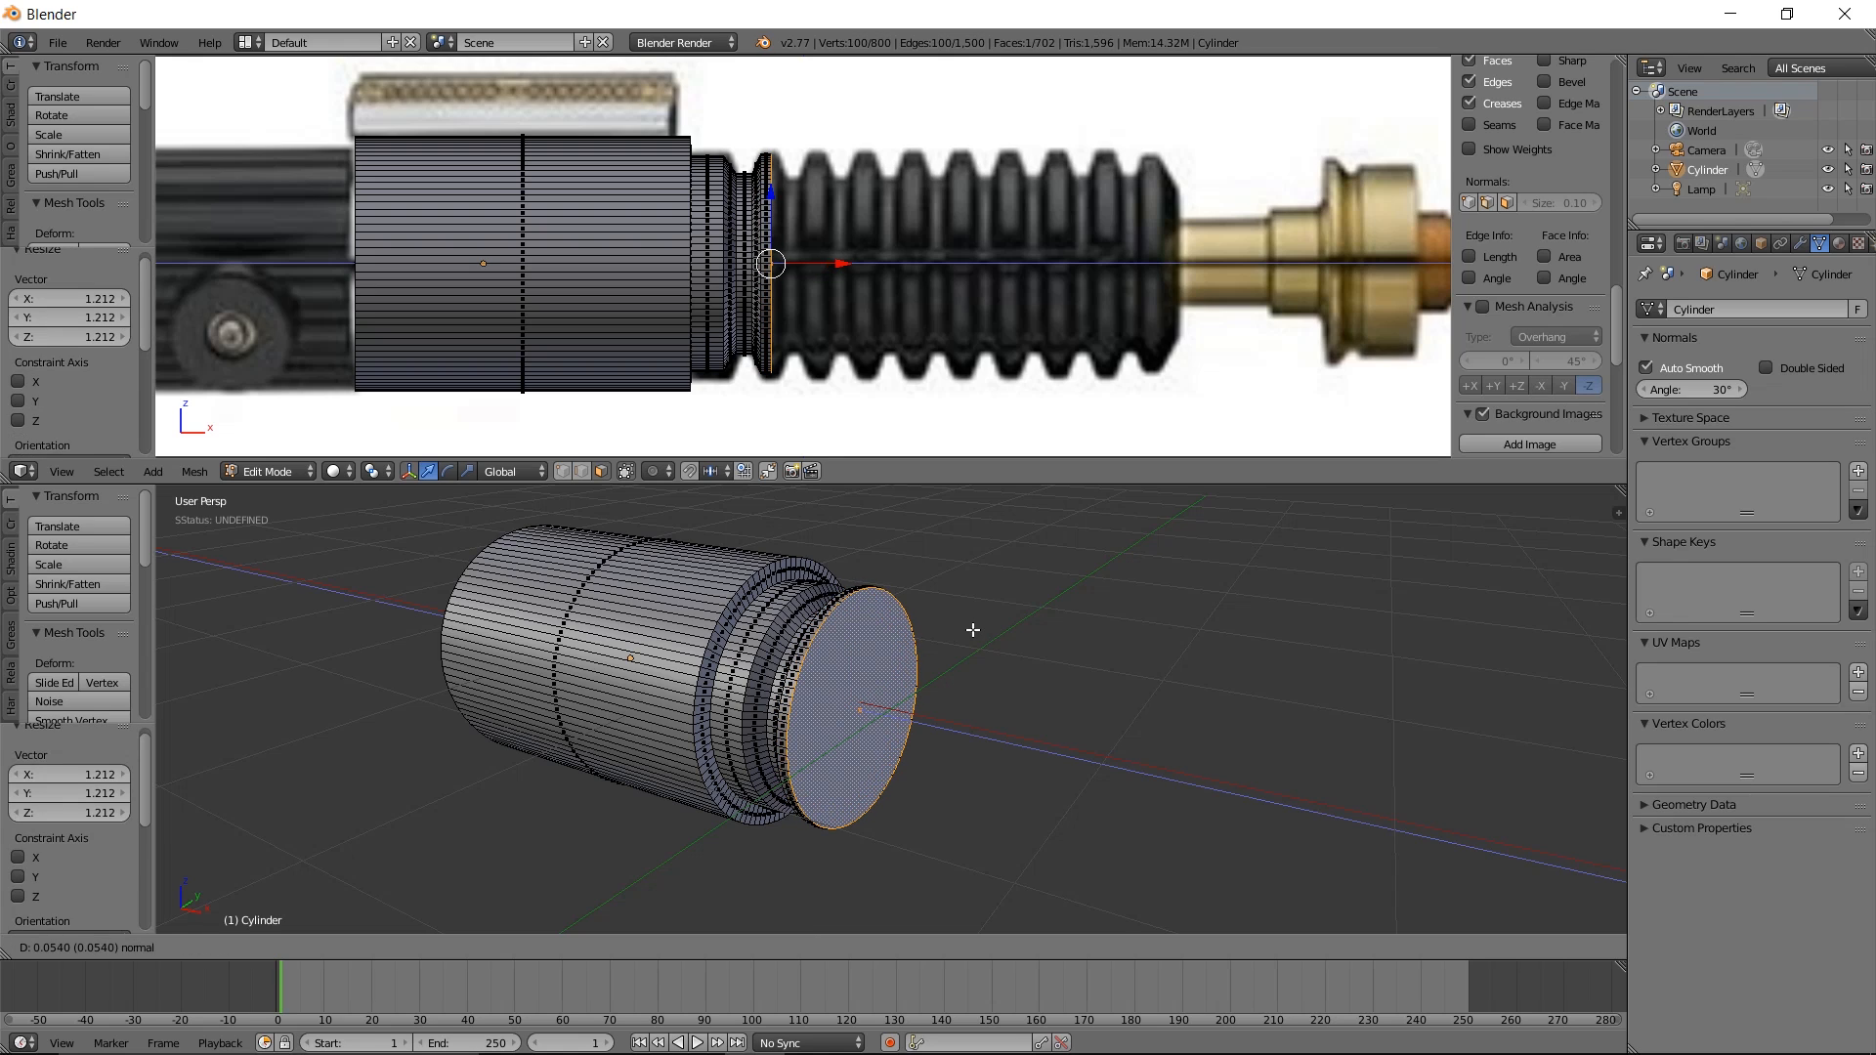
left_click(974, 631)
key("e")
left_click(984, 628)
key("s")
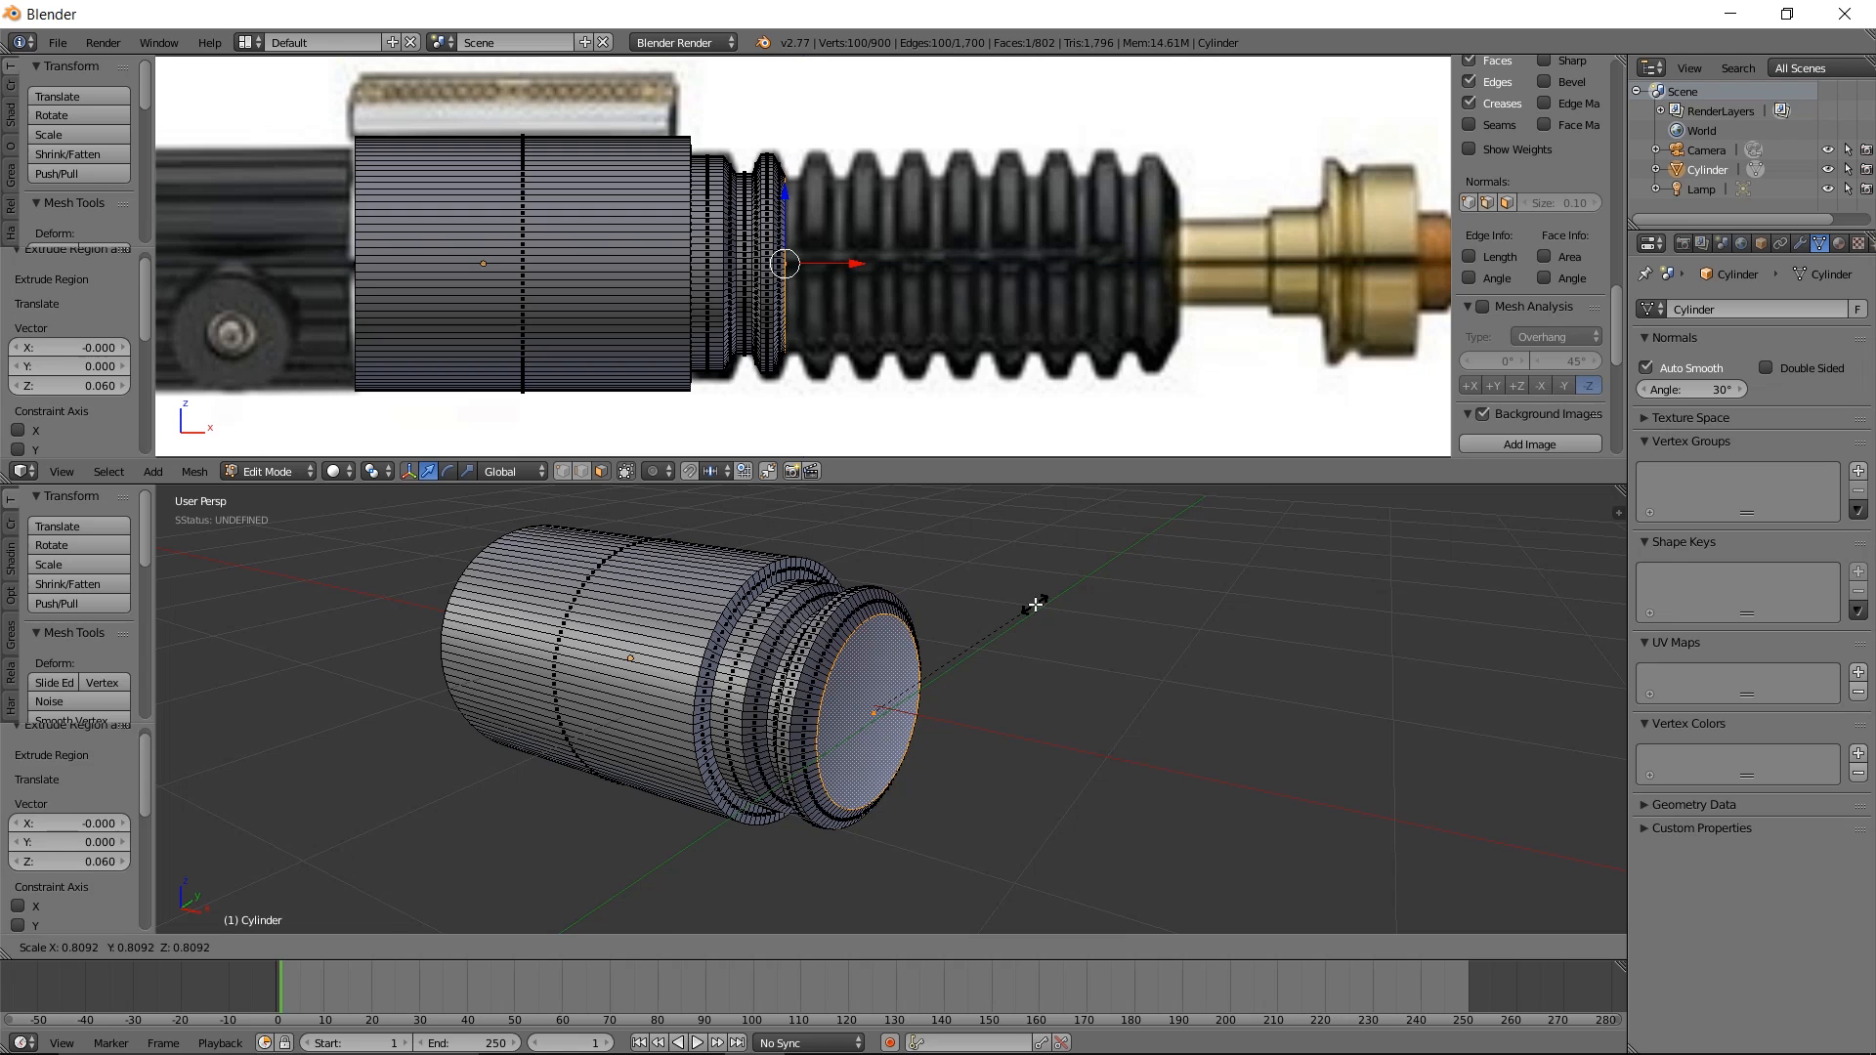
left_click(1028, 605)
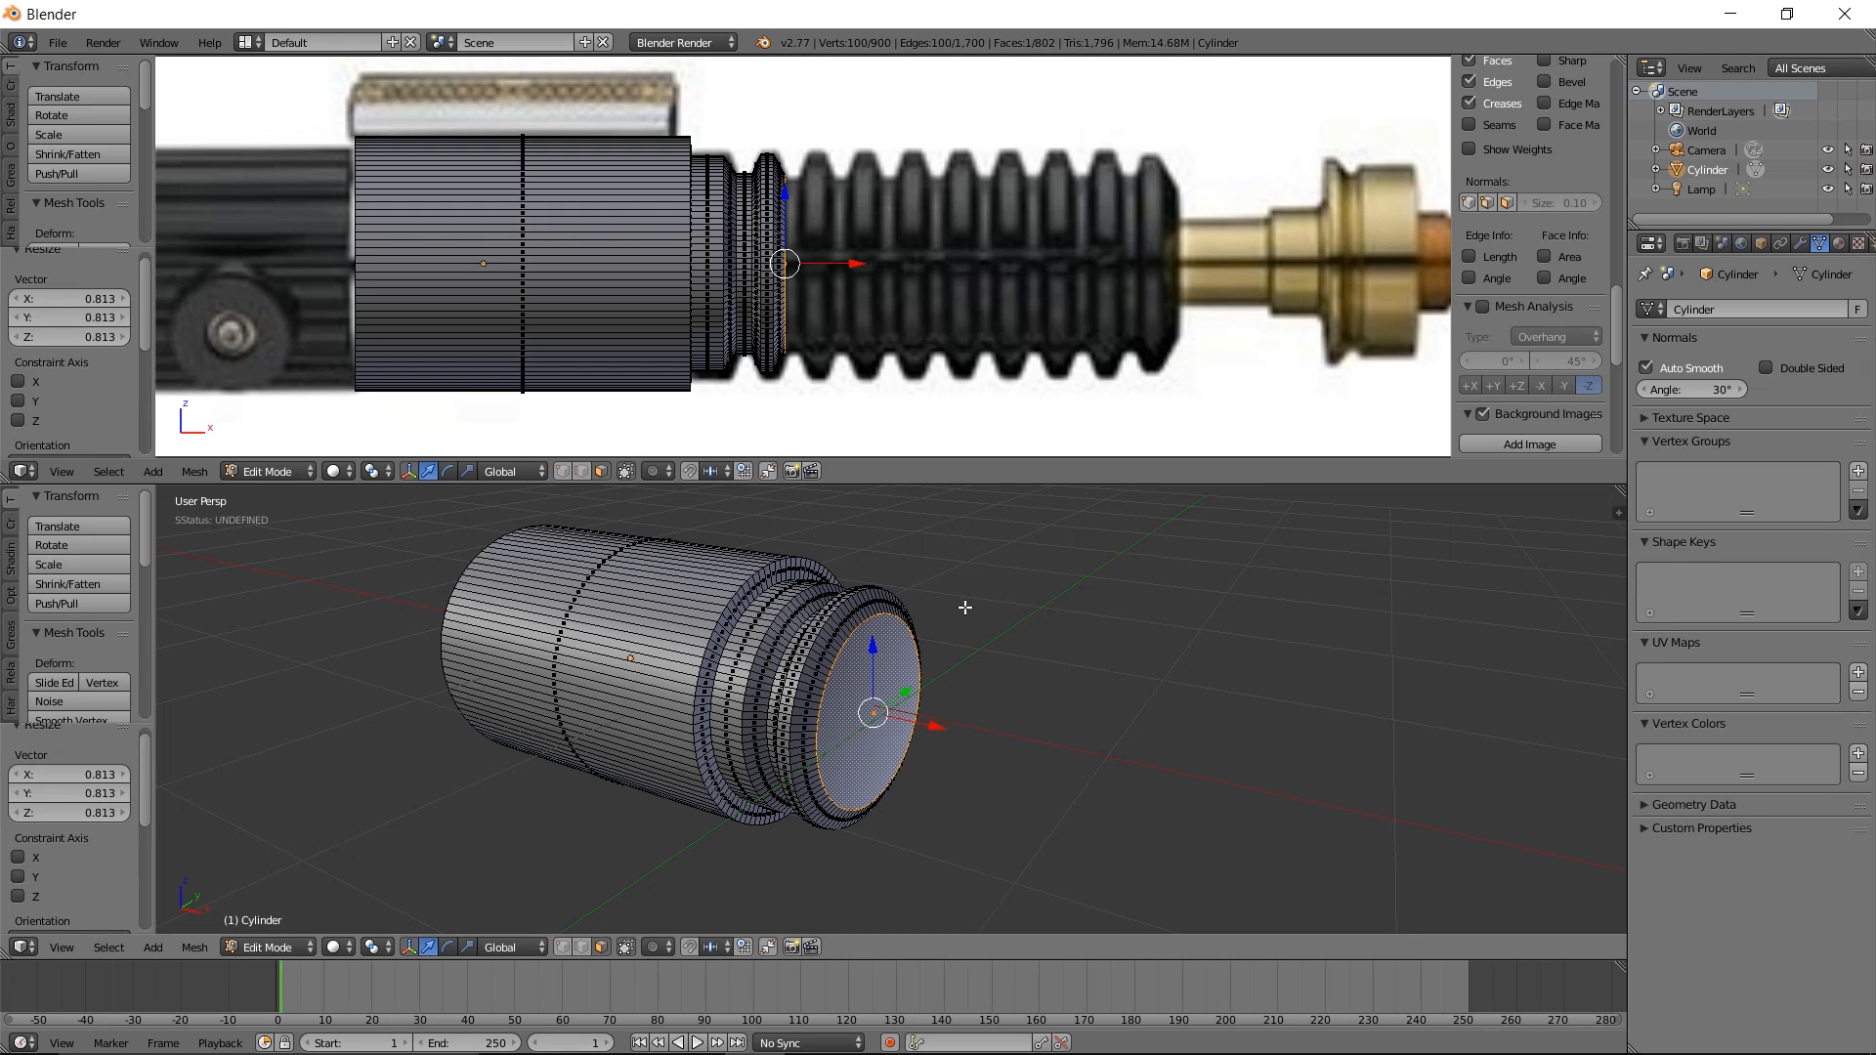
key("e")
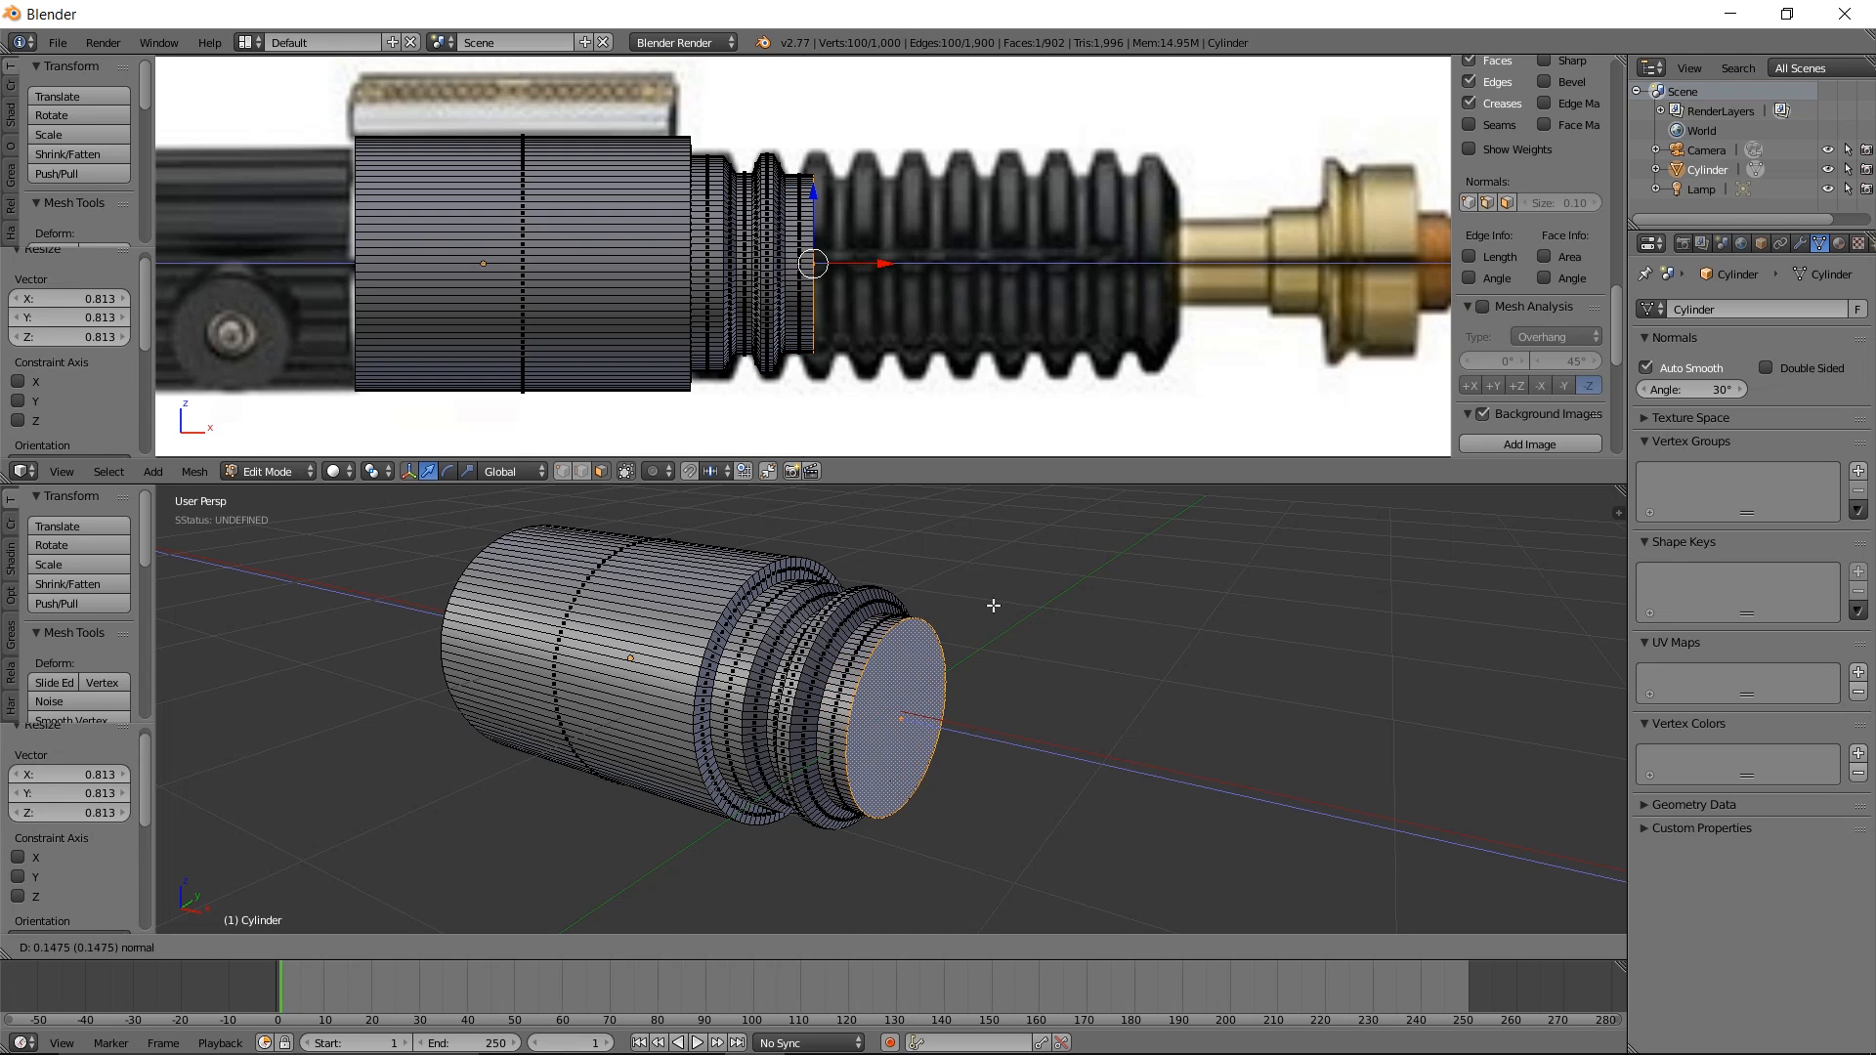
left_click(986, 606)
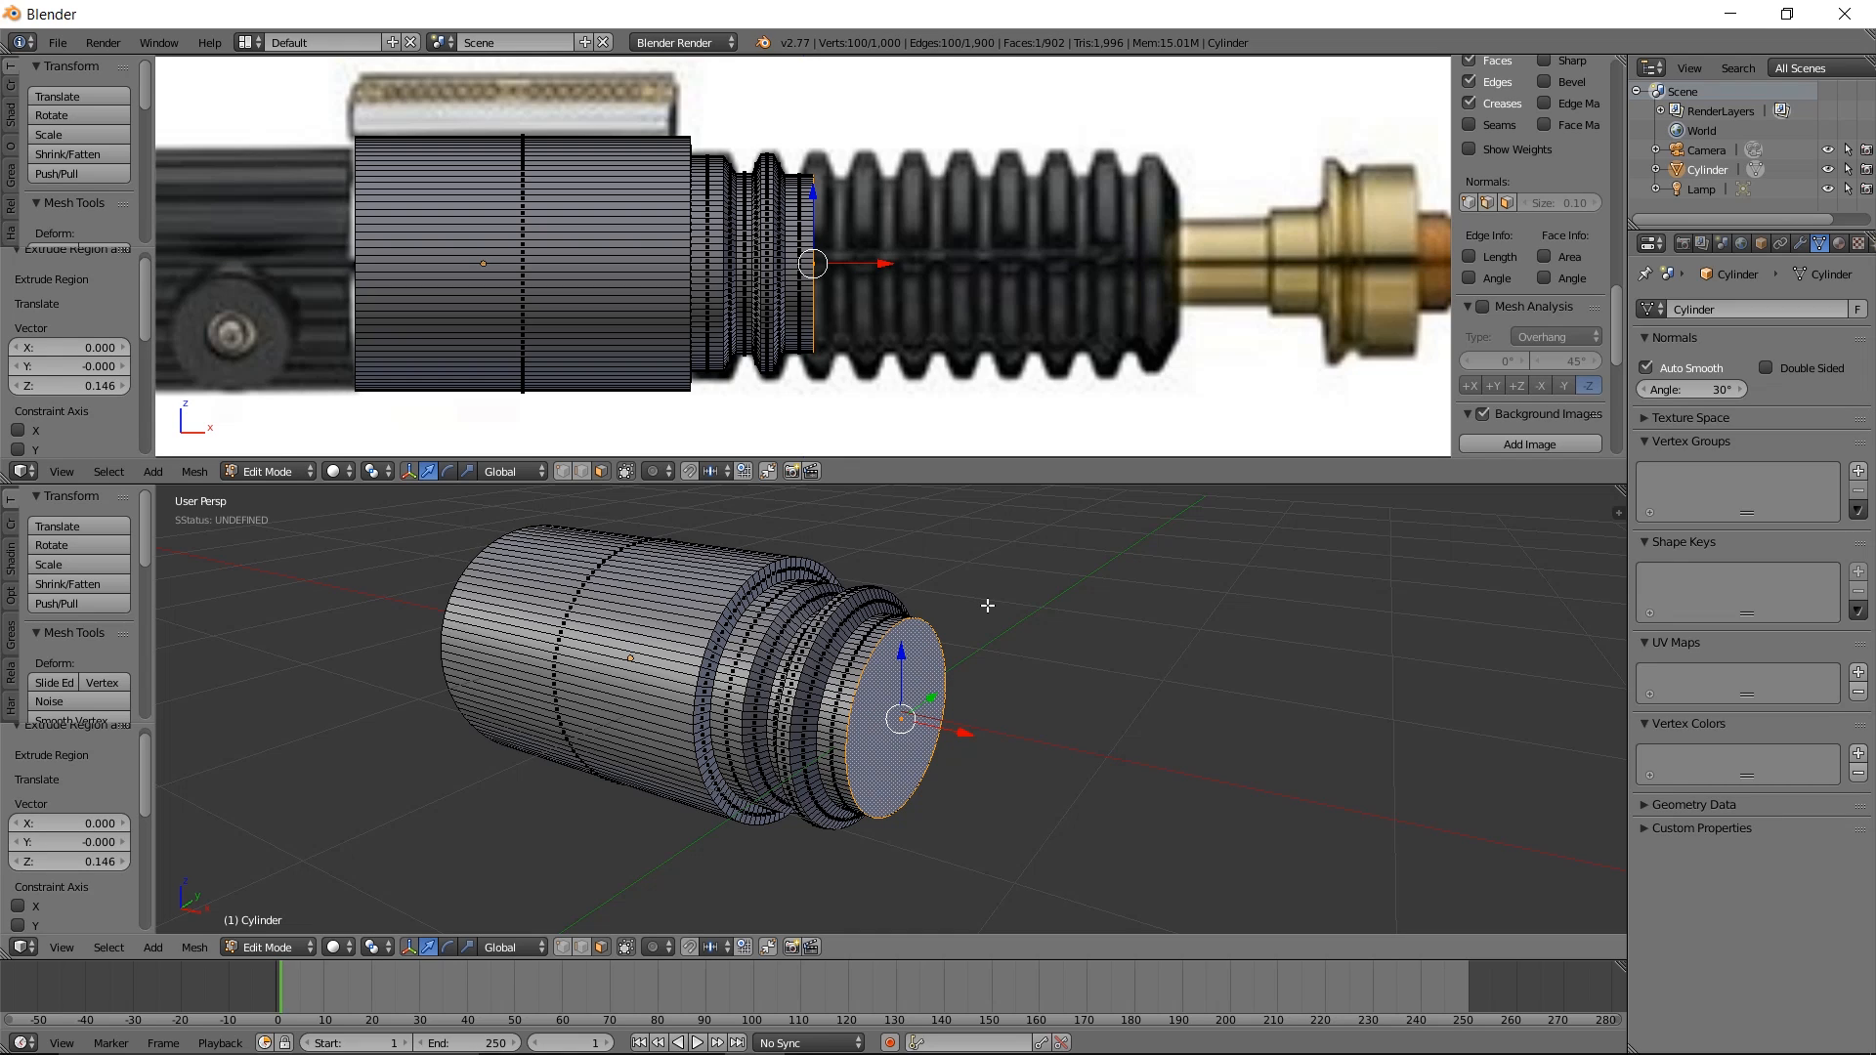
Grow the selection to cover the whole first rib and its groove, and duplicate these faces 0.243 along X onto the next rib
key("ctrl+KP_Add")
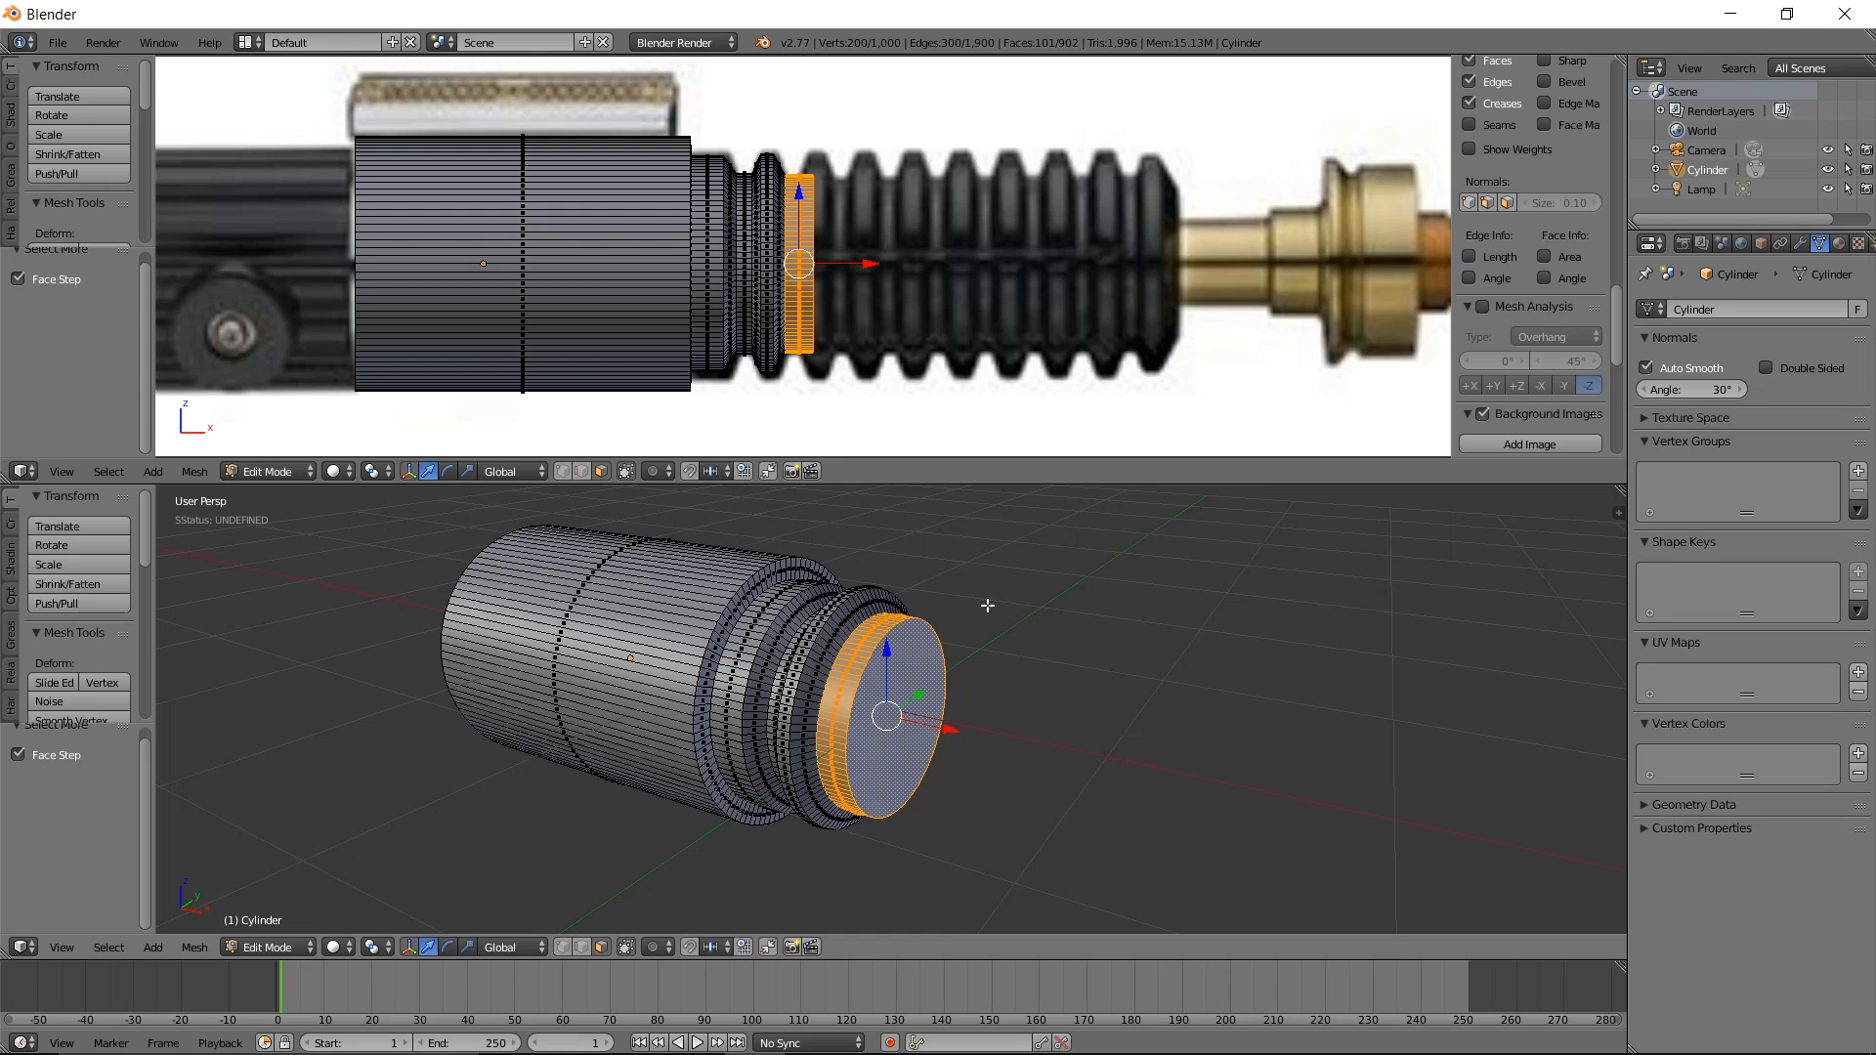
key("ctrl+KP_Add")
key("ctrl+KP_Add")
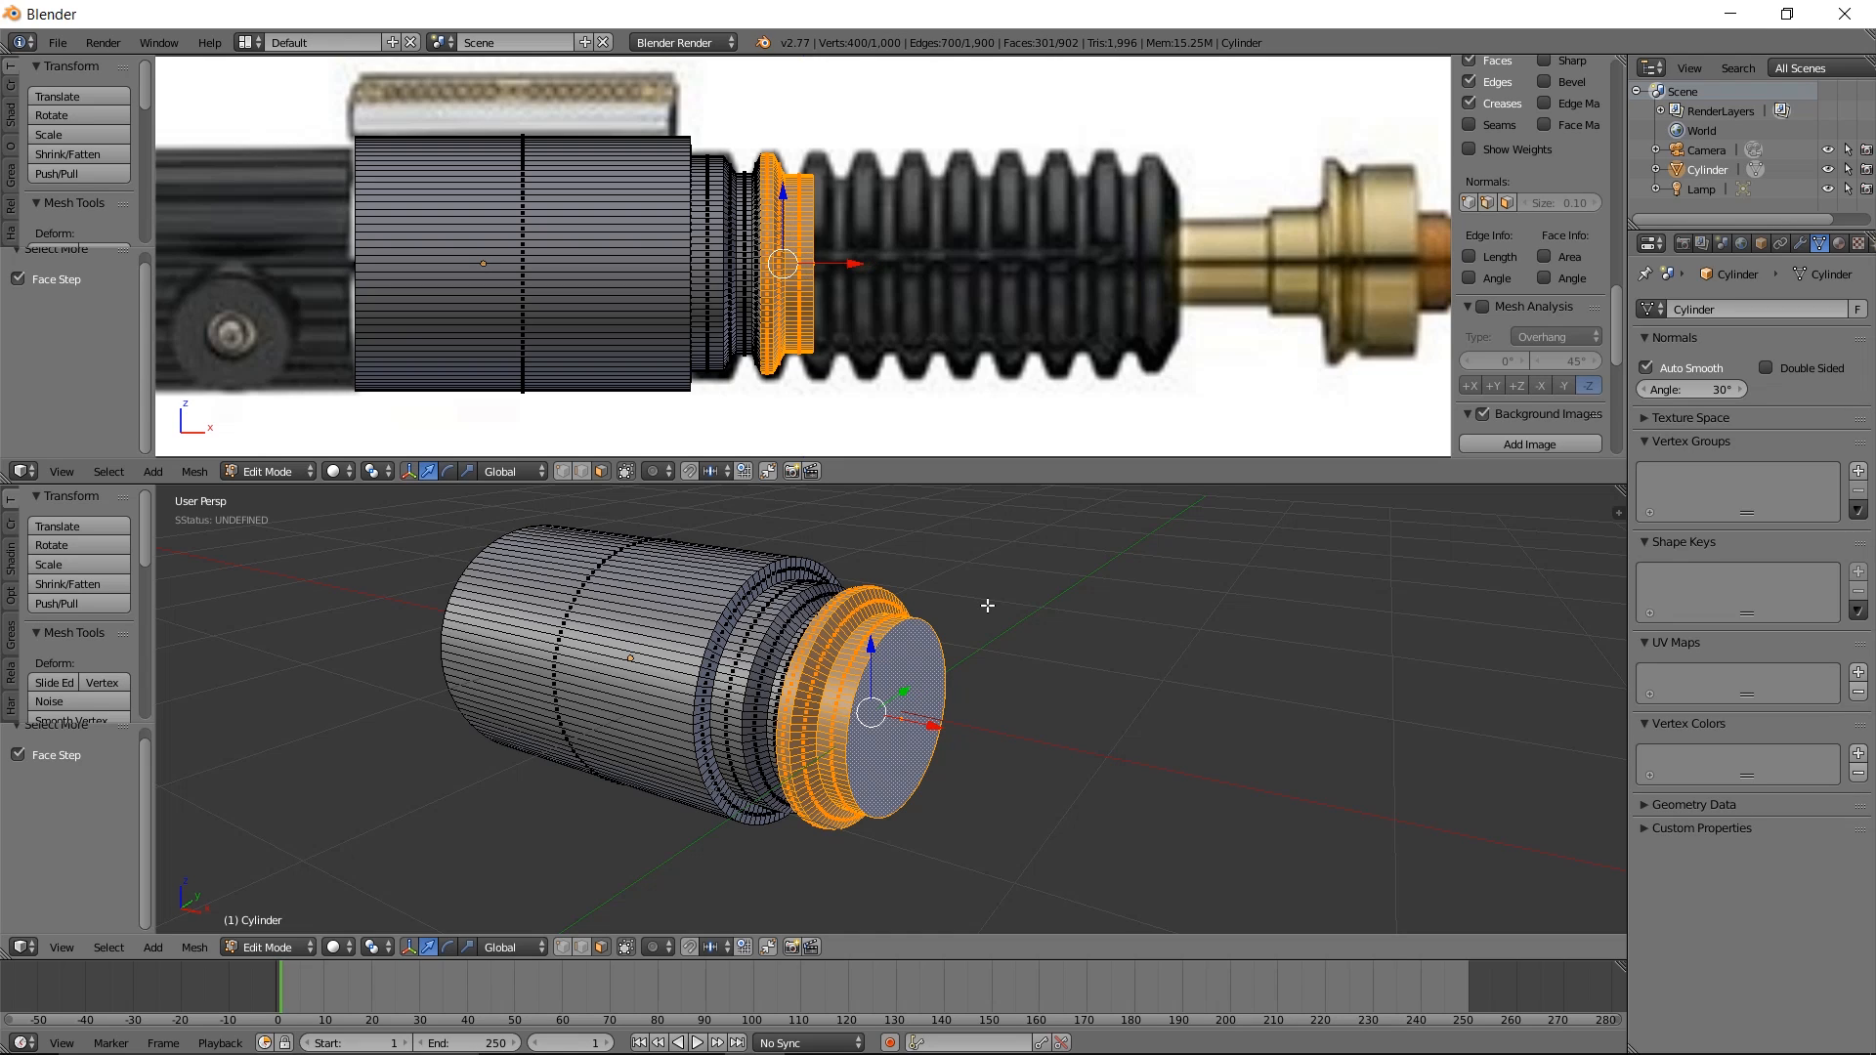
key("ctrl+KP_Add")
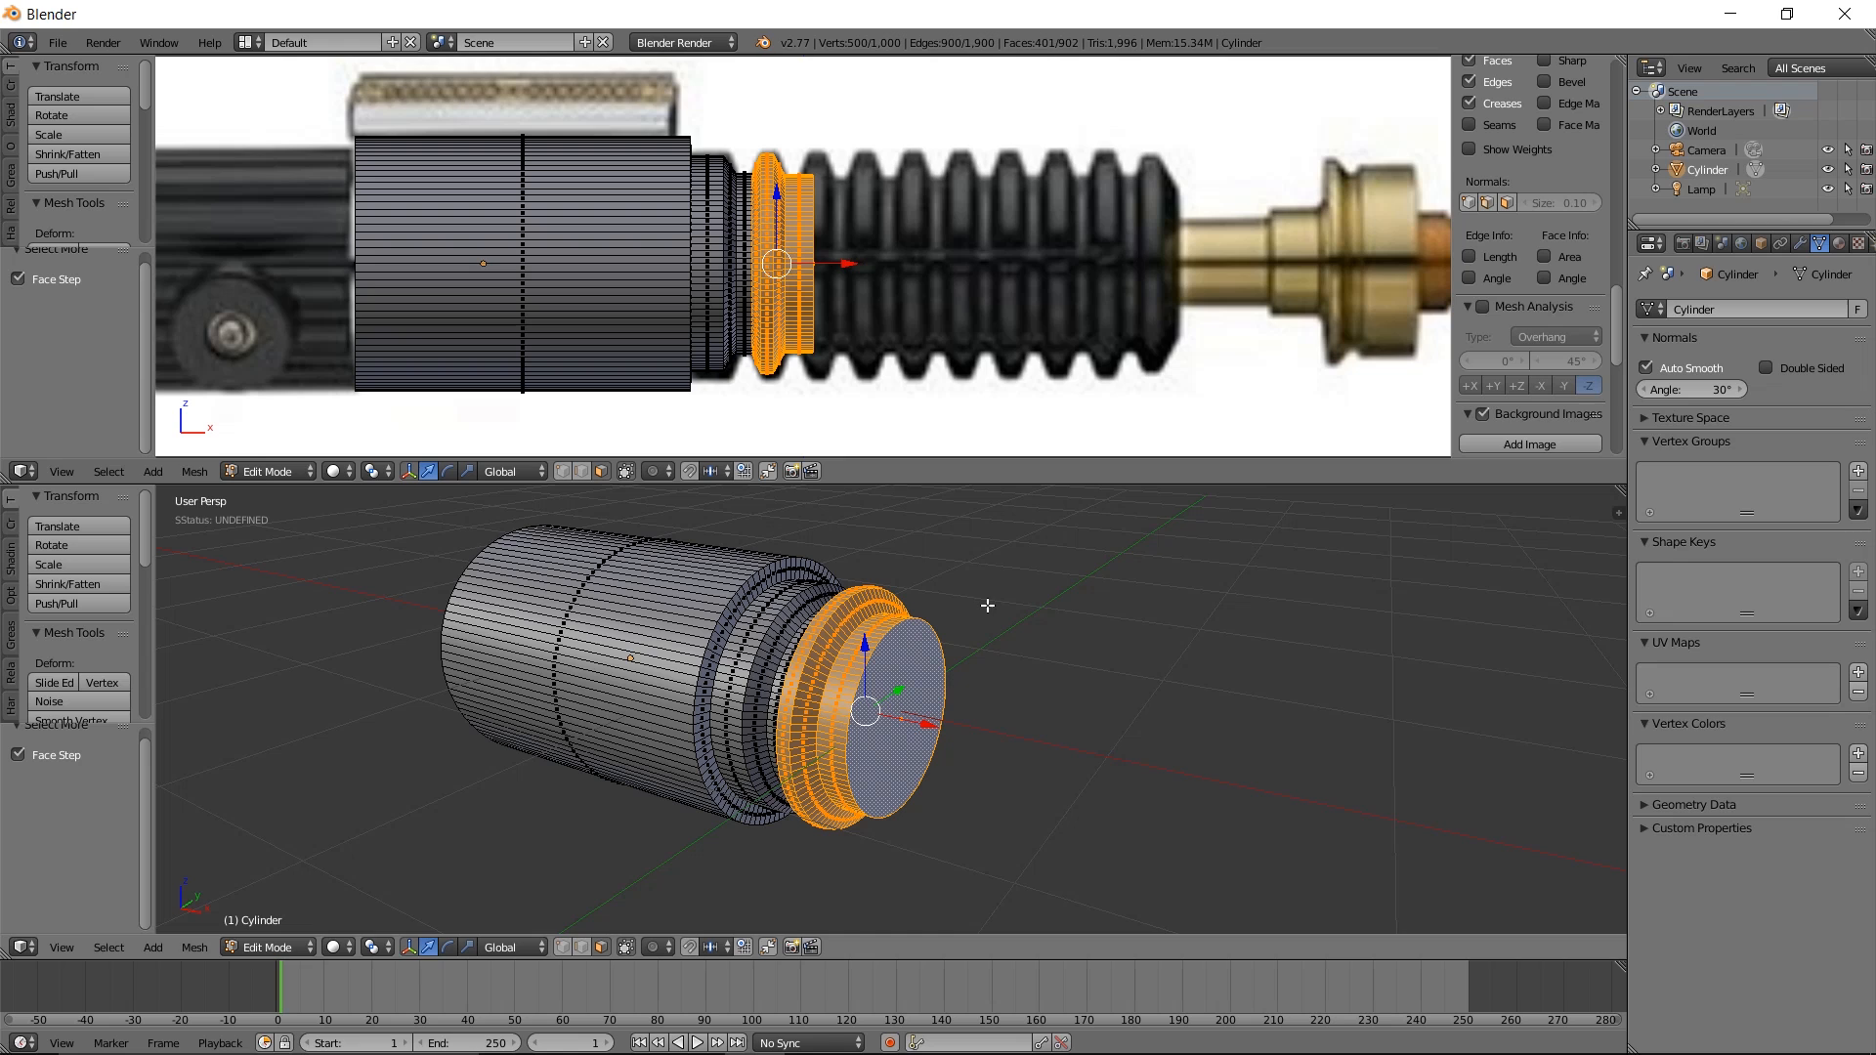
middle_click_drag(812, 702, 911, 625)
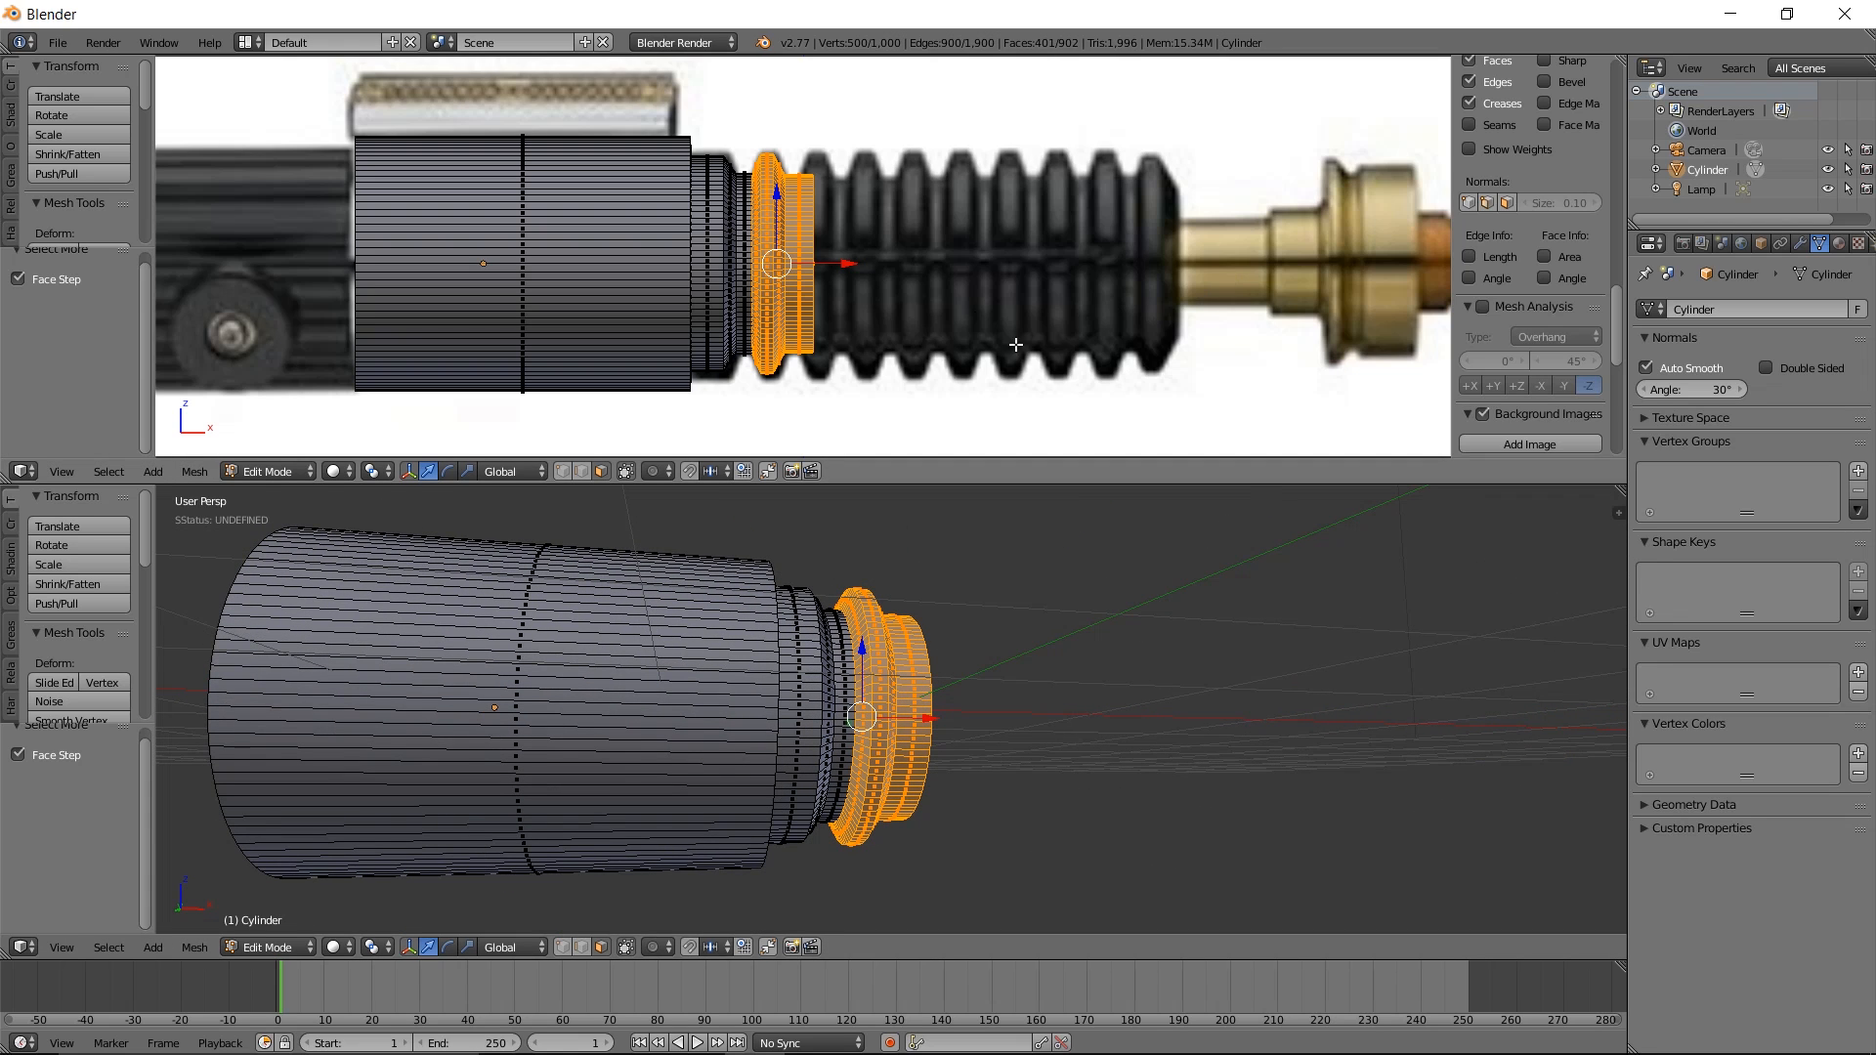
middle_click_drag(1061, 498, 1345, 705)
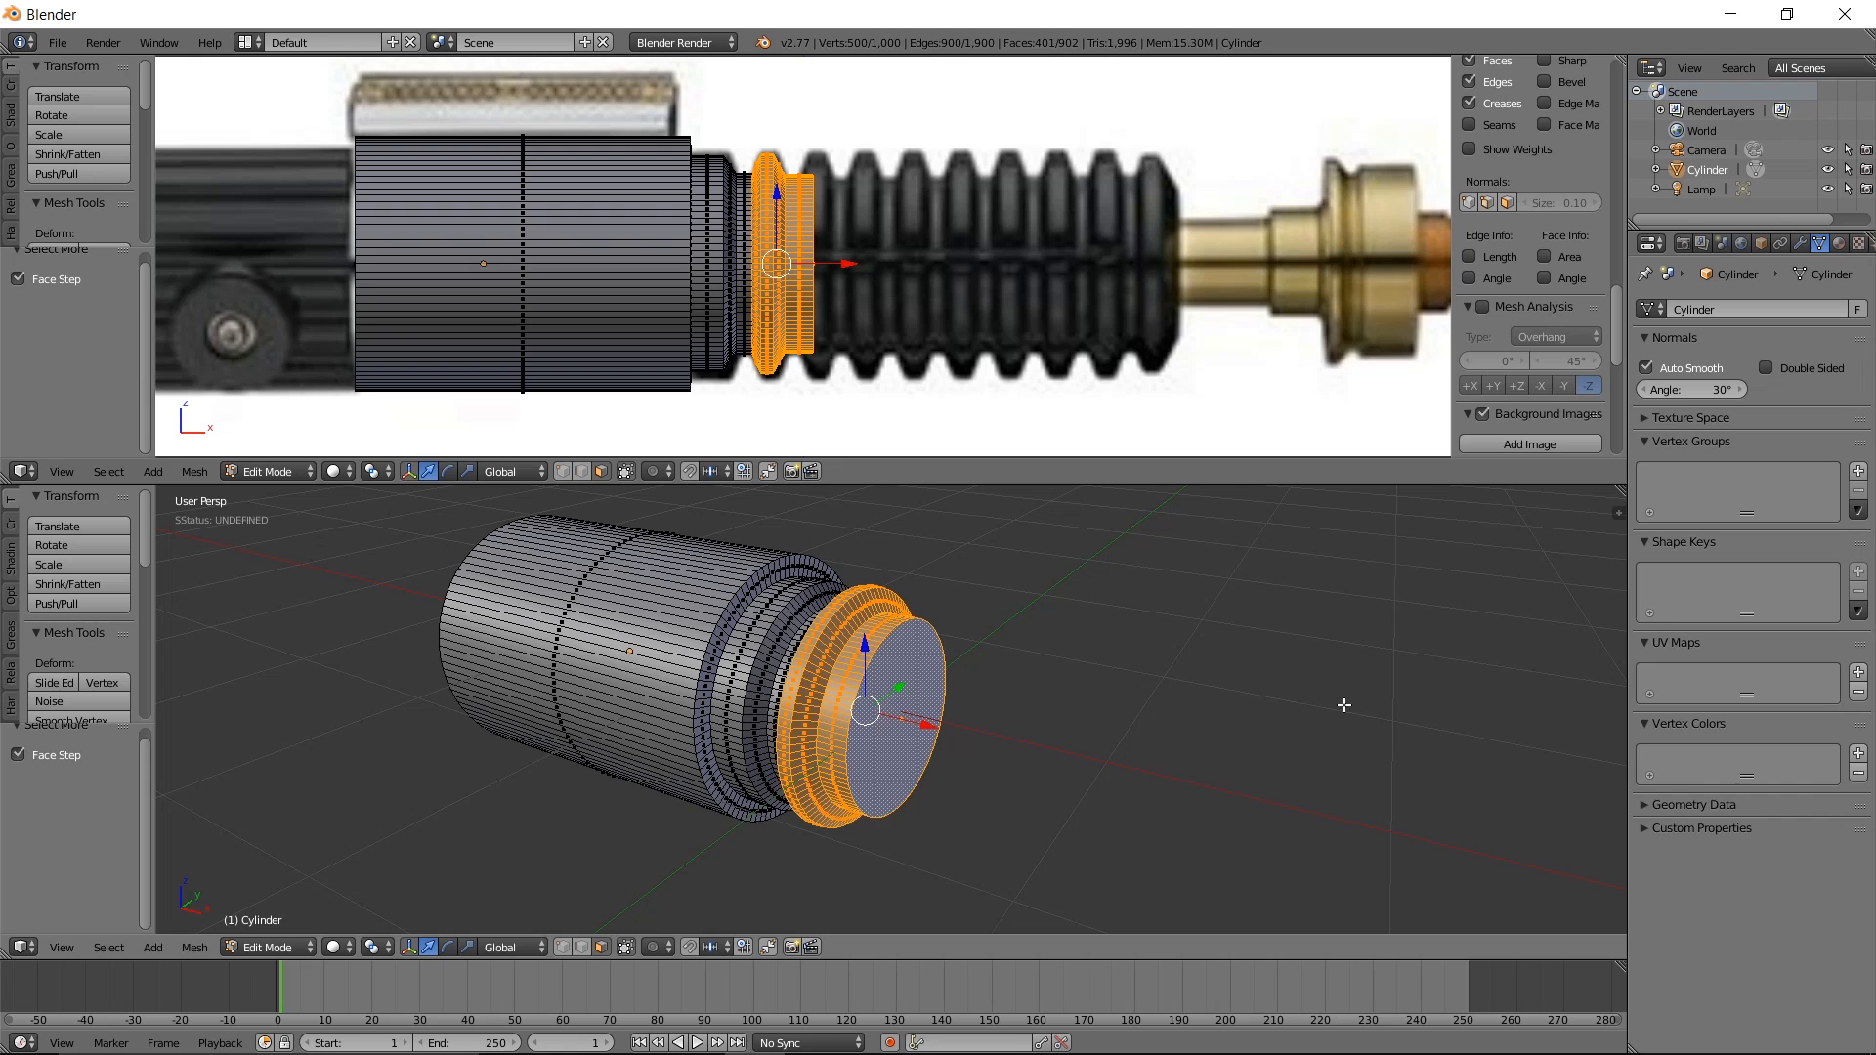
key("shift+d")
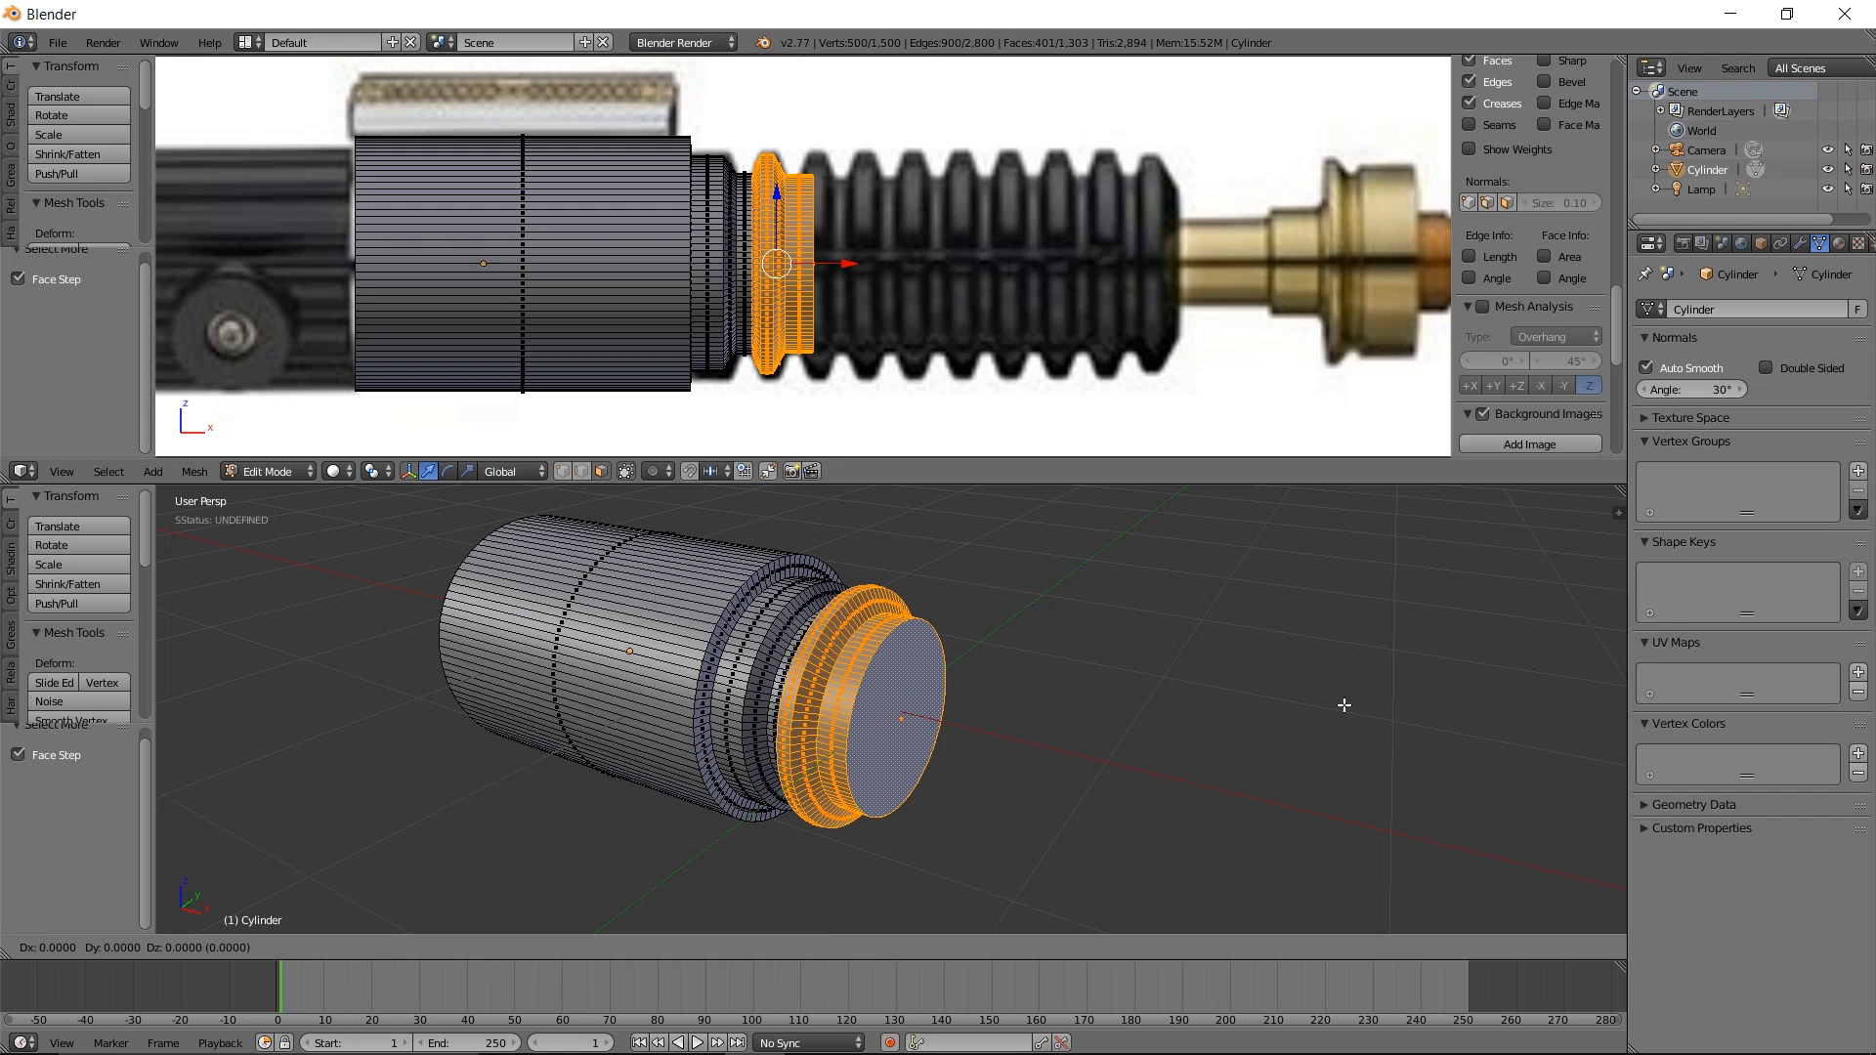
key("x")
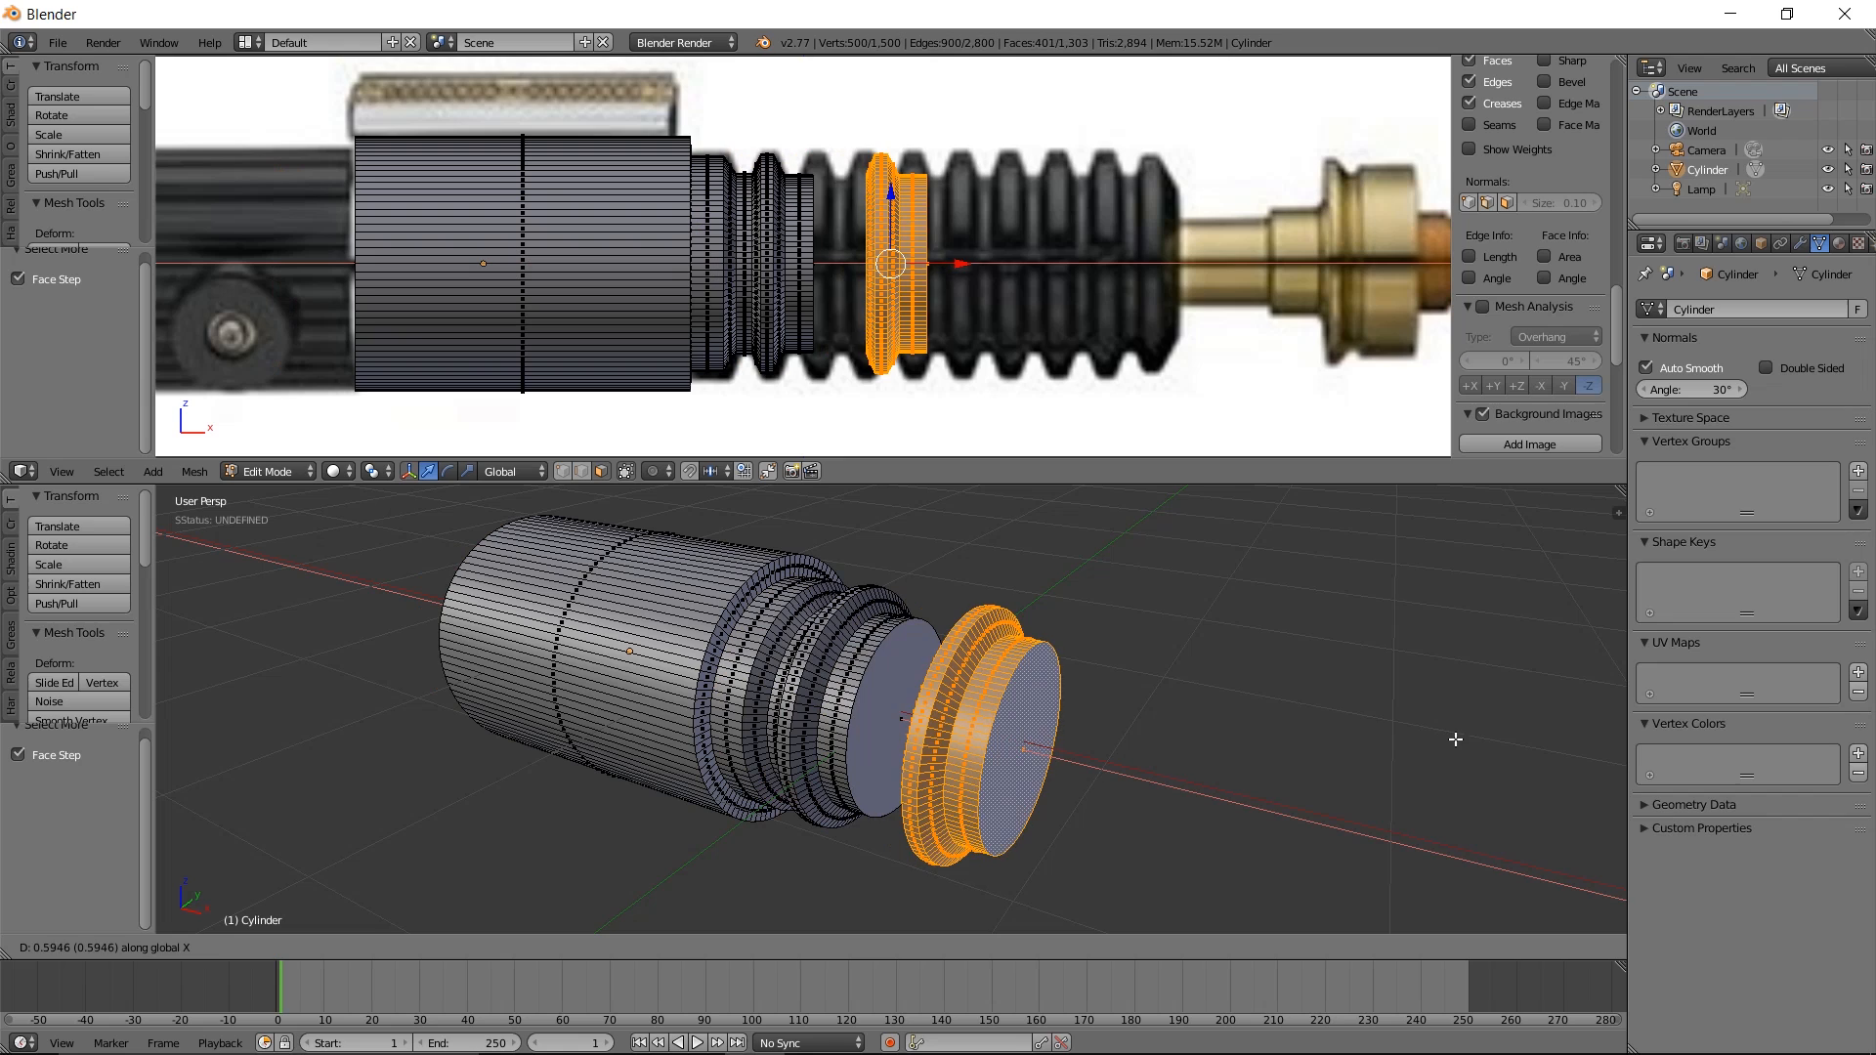
left_click(1384, 740)
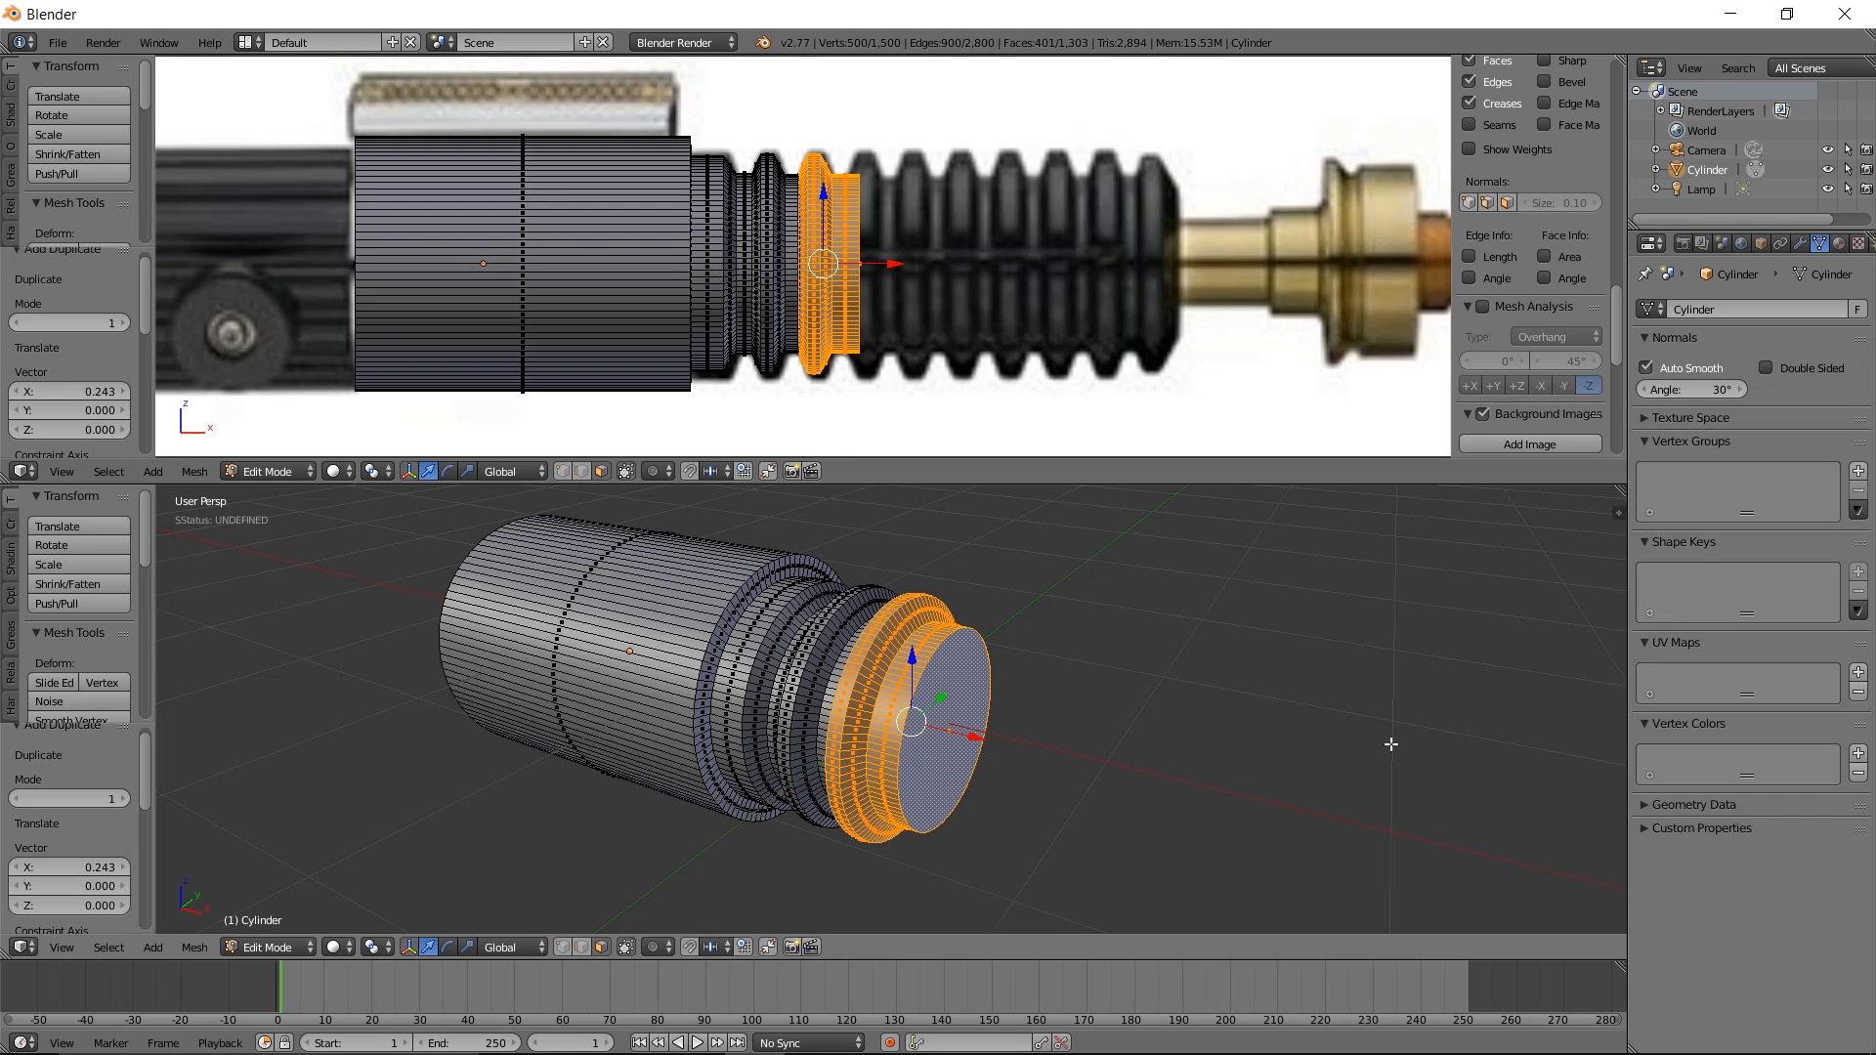
Duplicate the selected rib and groove faces twice along X, offsetting the copies 0.269 and 0.259
key("g")
key("x")
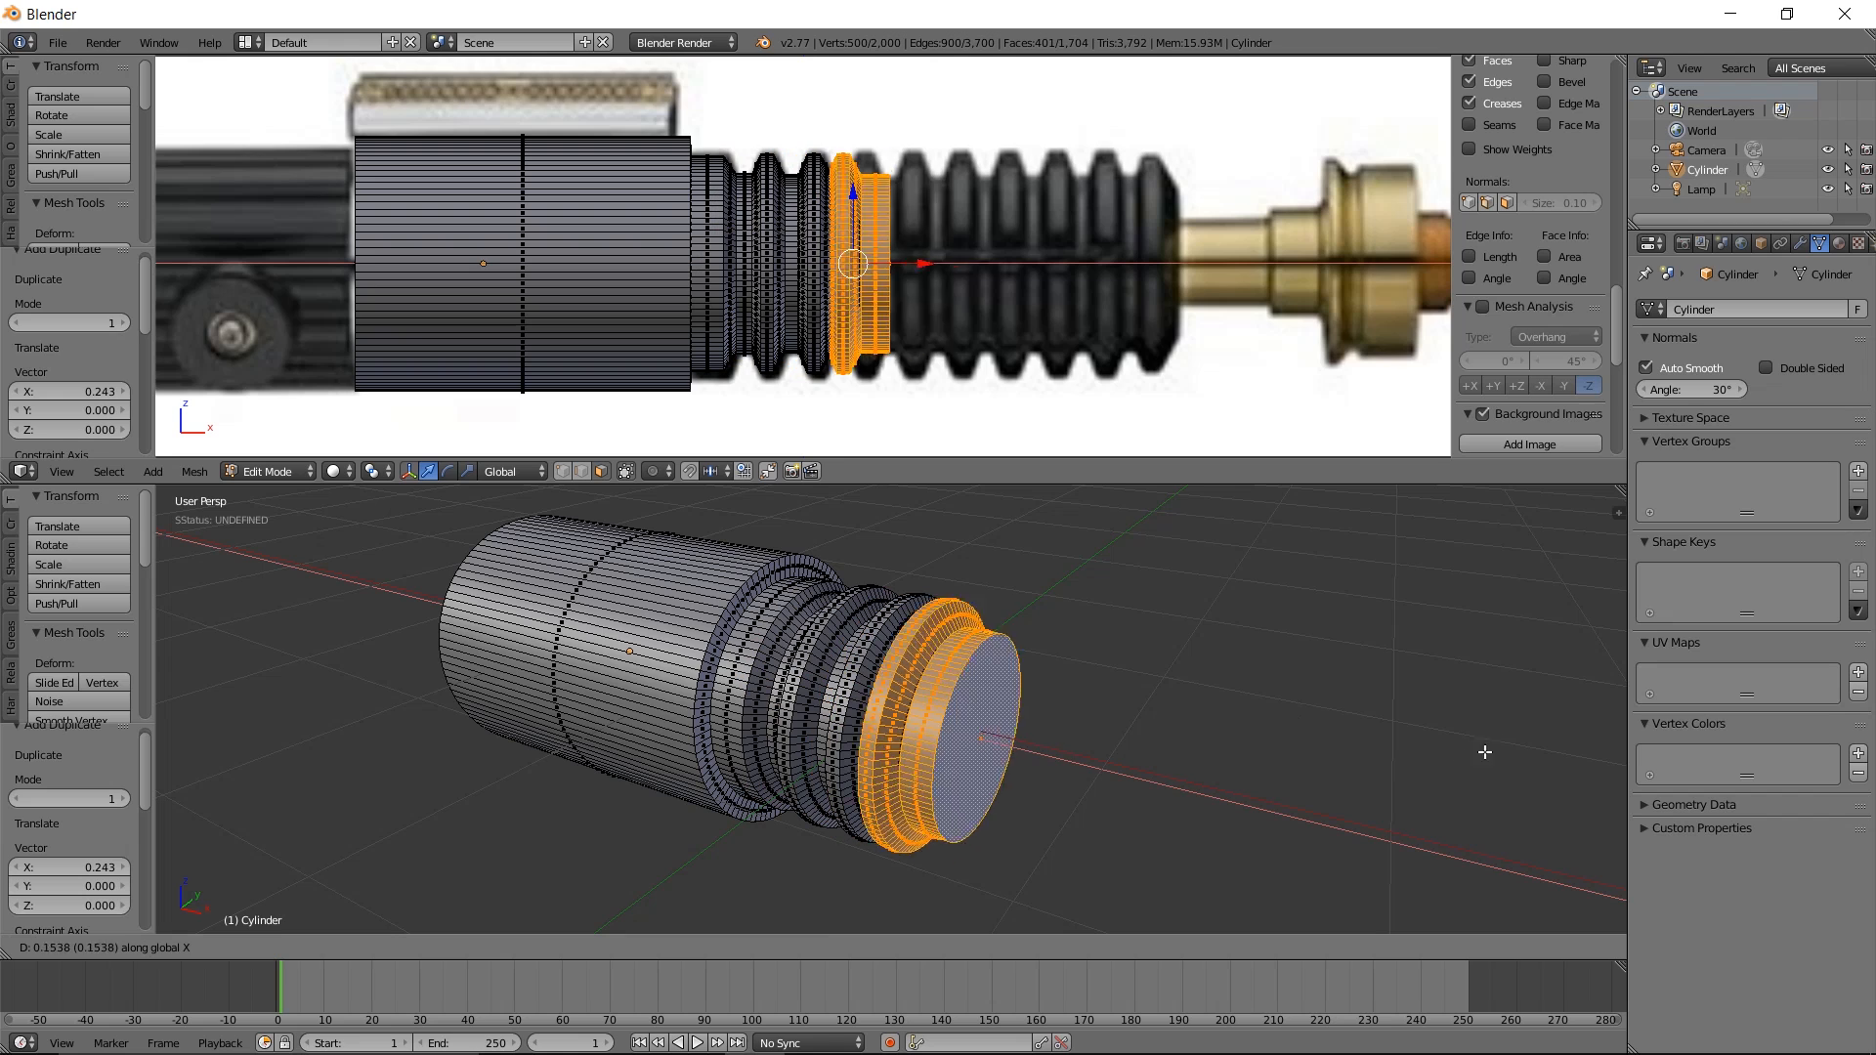
left_click(1448, 746)
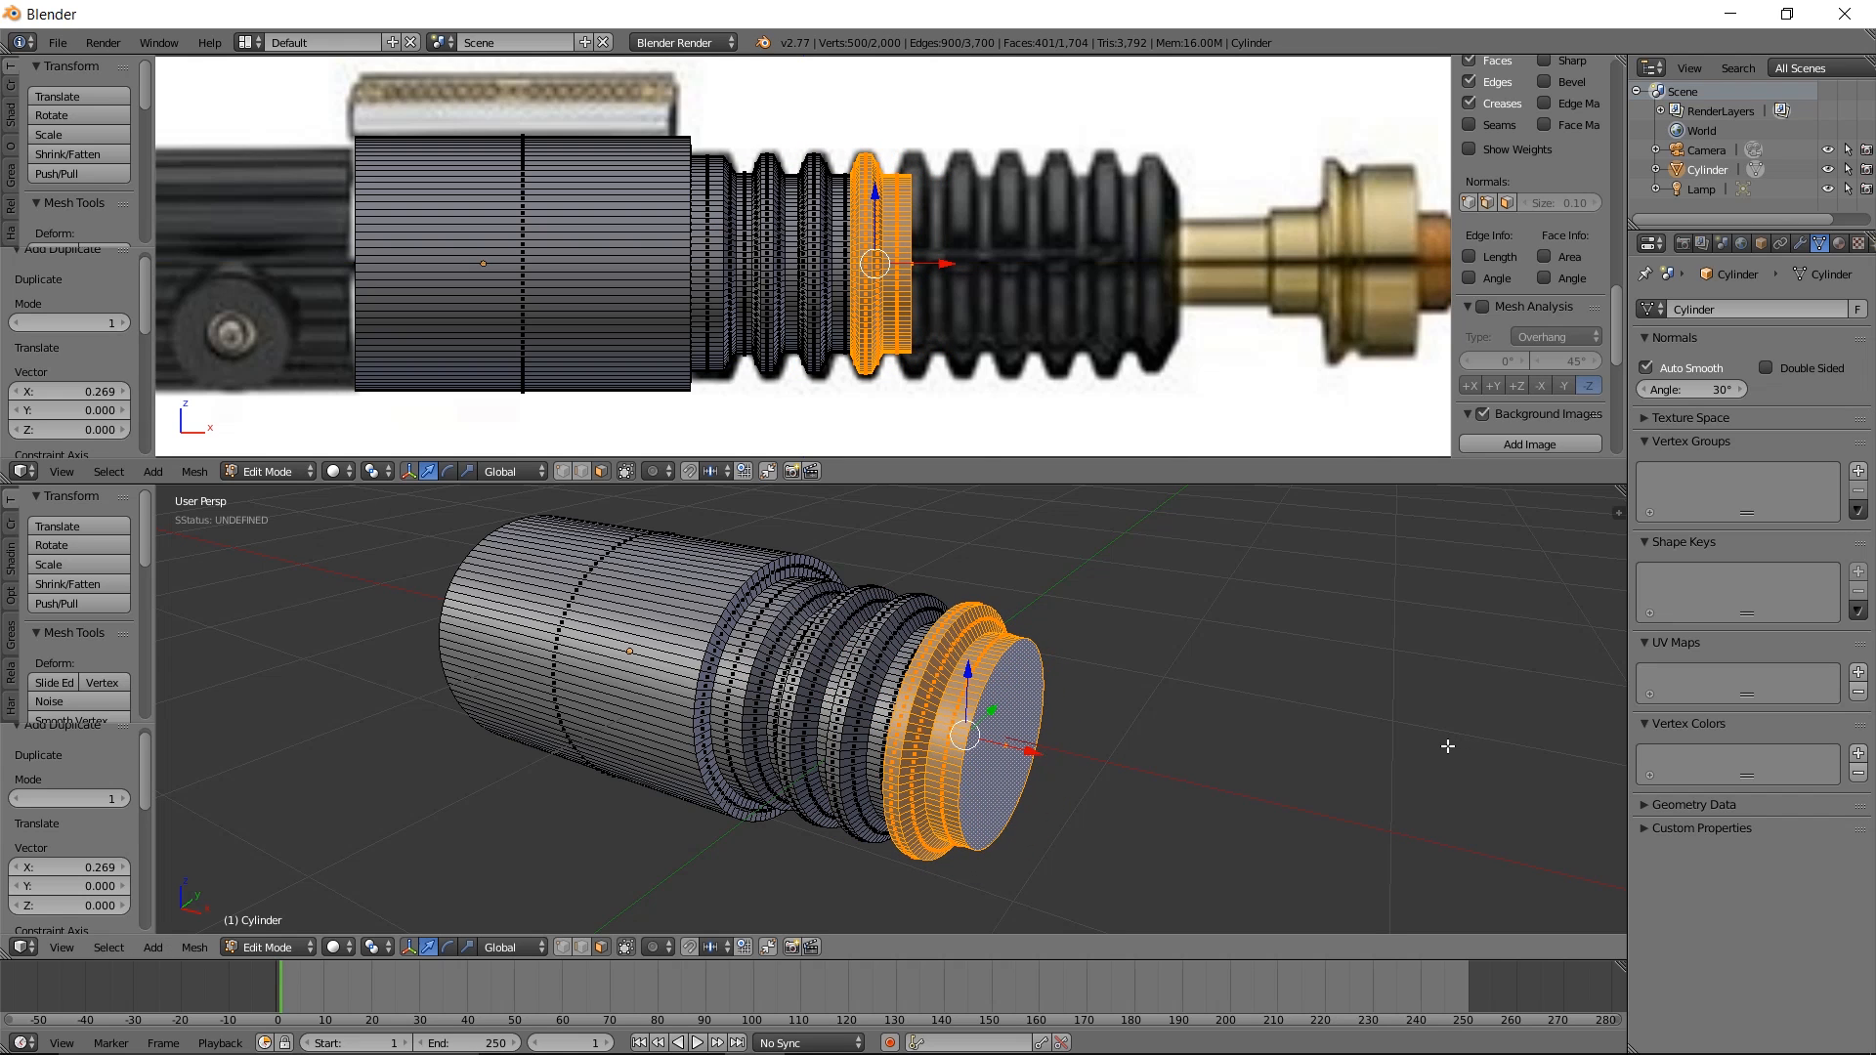
key("shift+d")
key("x")
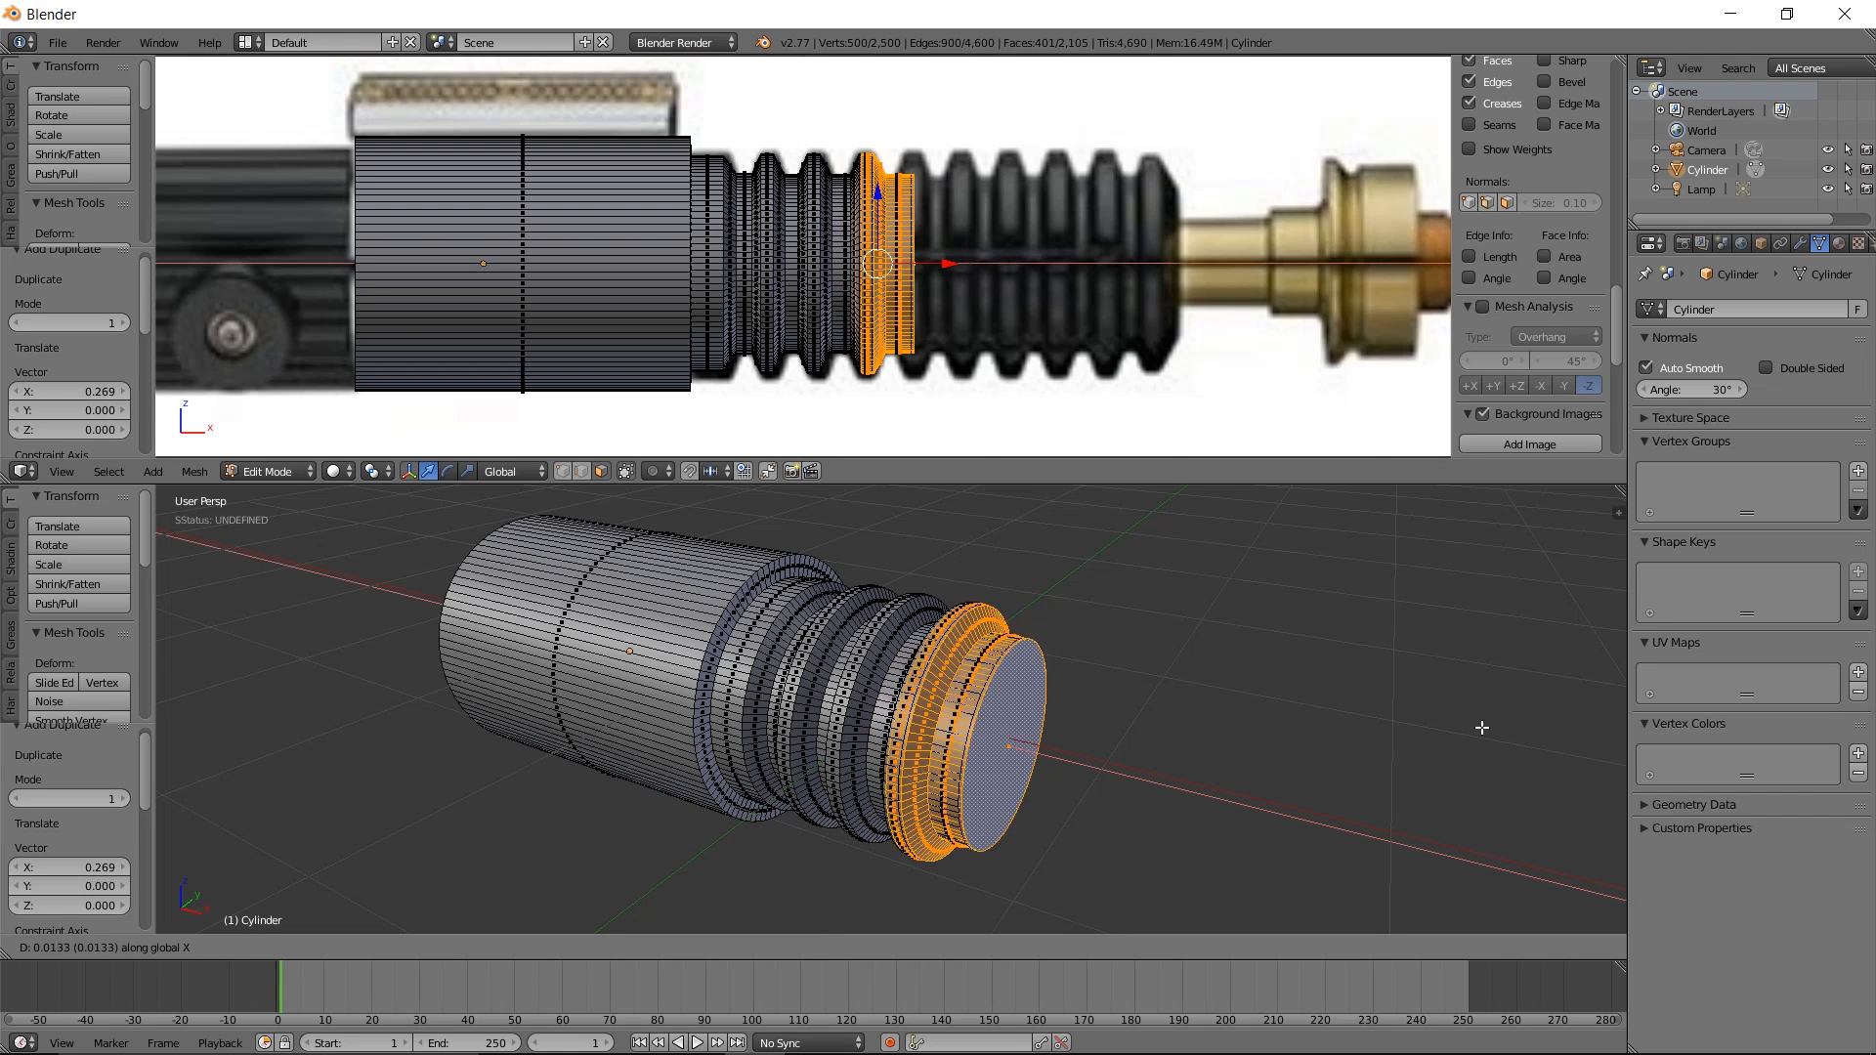
left_click(1499, 728)
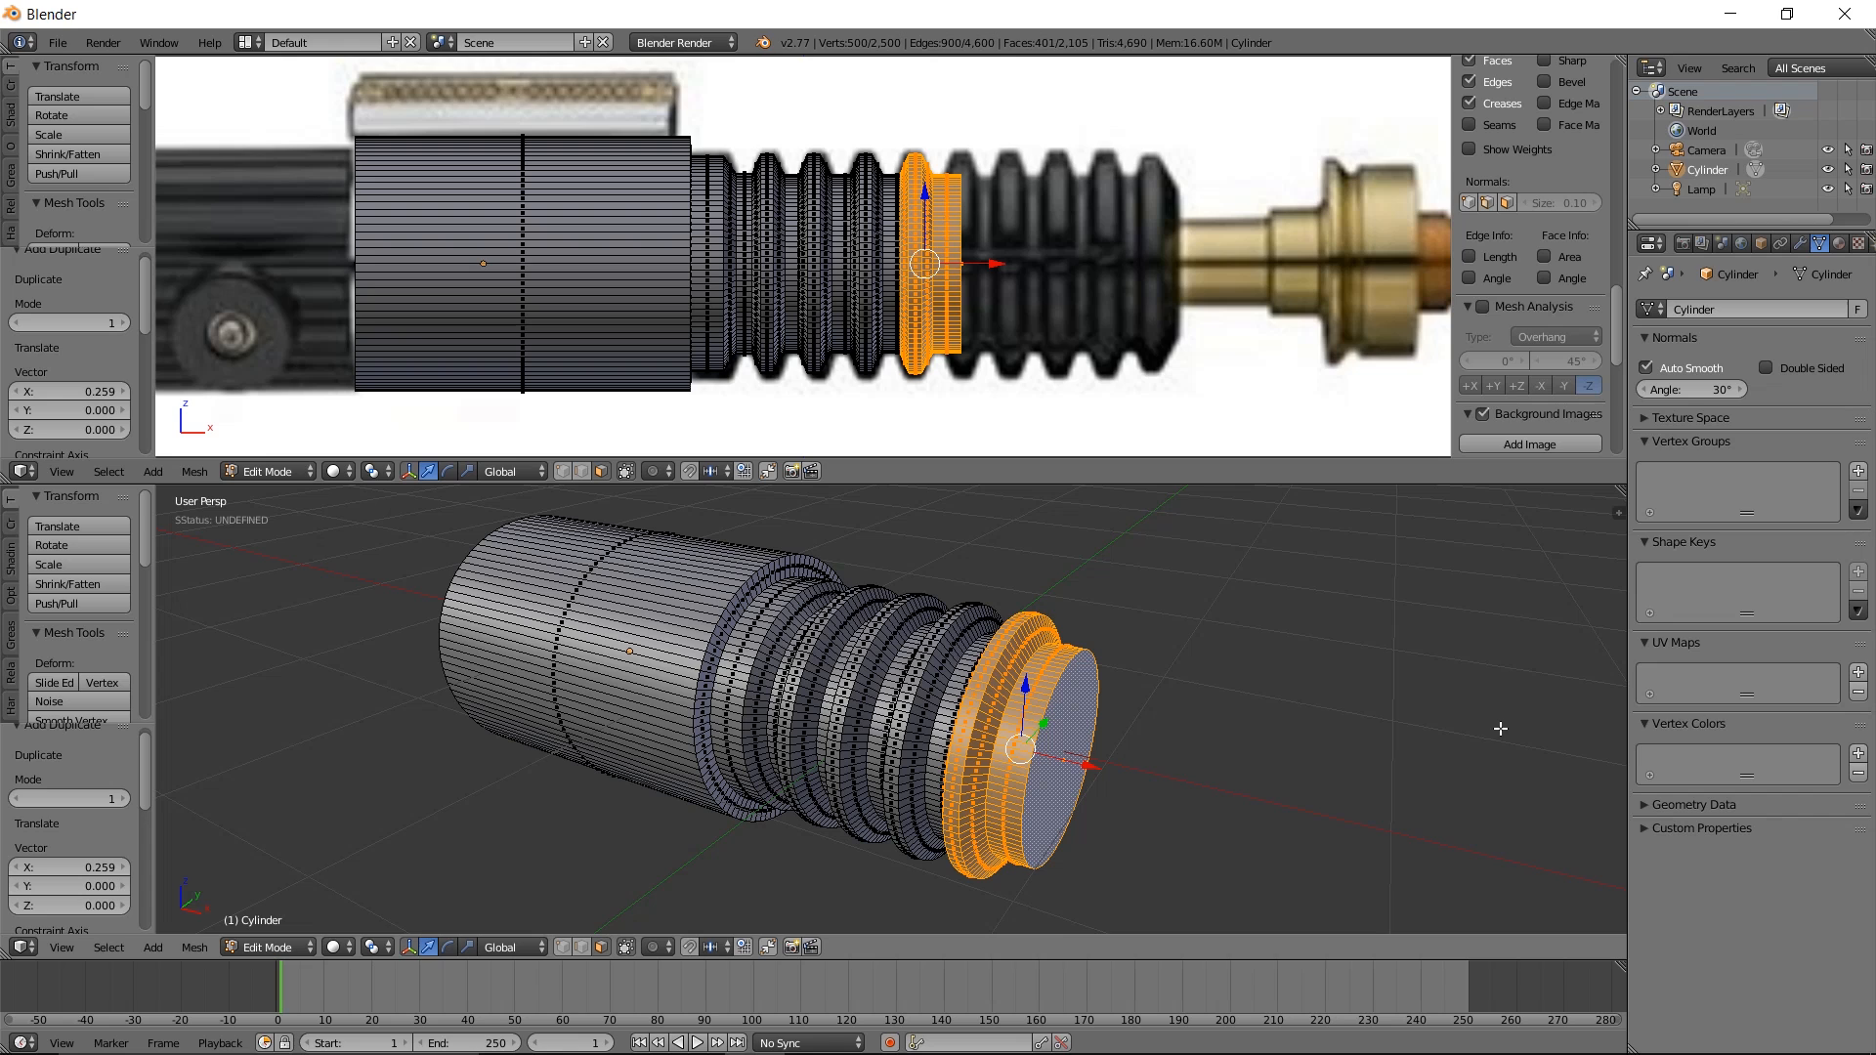
Duplicate the rib and groove twice more along X by 0.239 and 0.234, nudging the last copy another 0.010 along X
key("shift+d")
key("x")
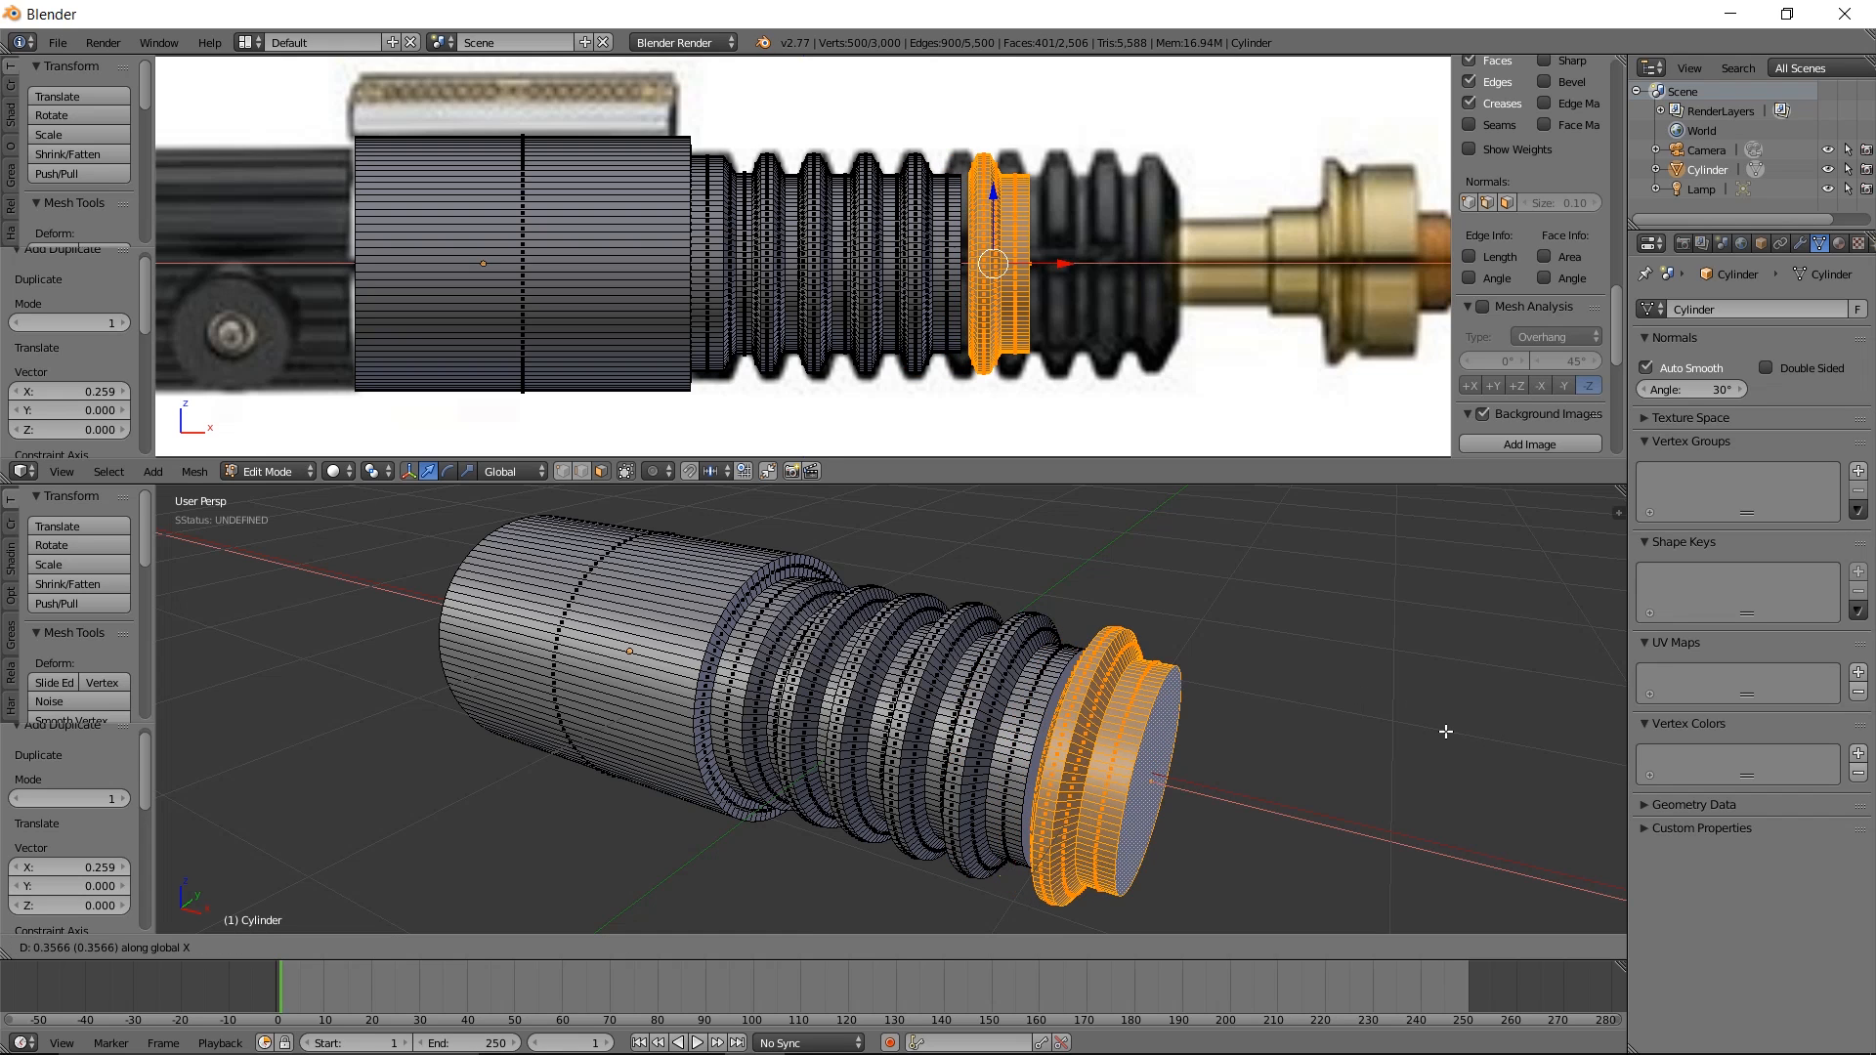
left_click(1408, 723)
key("shift+d")
key("x")
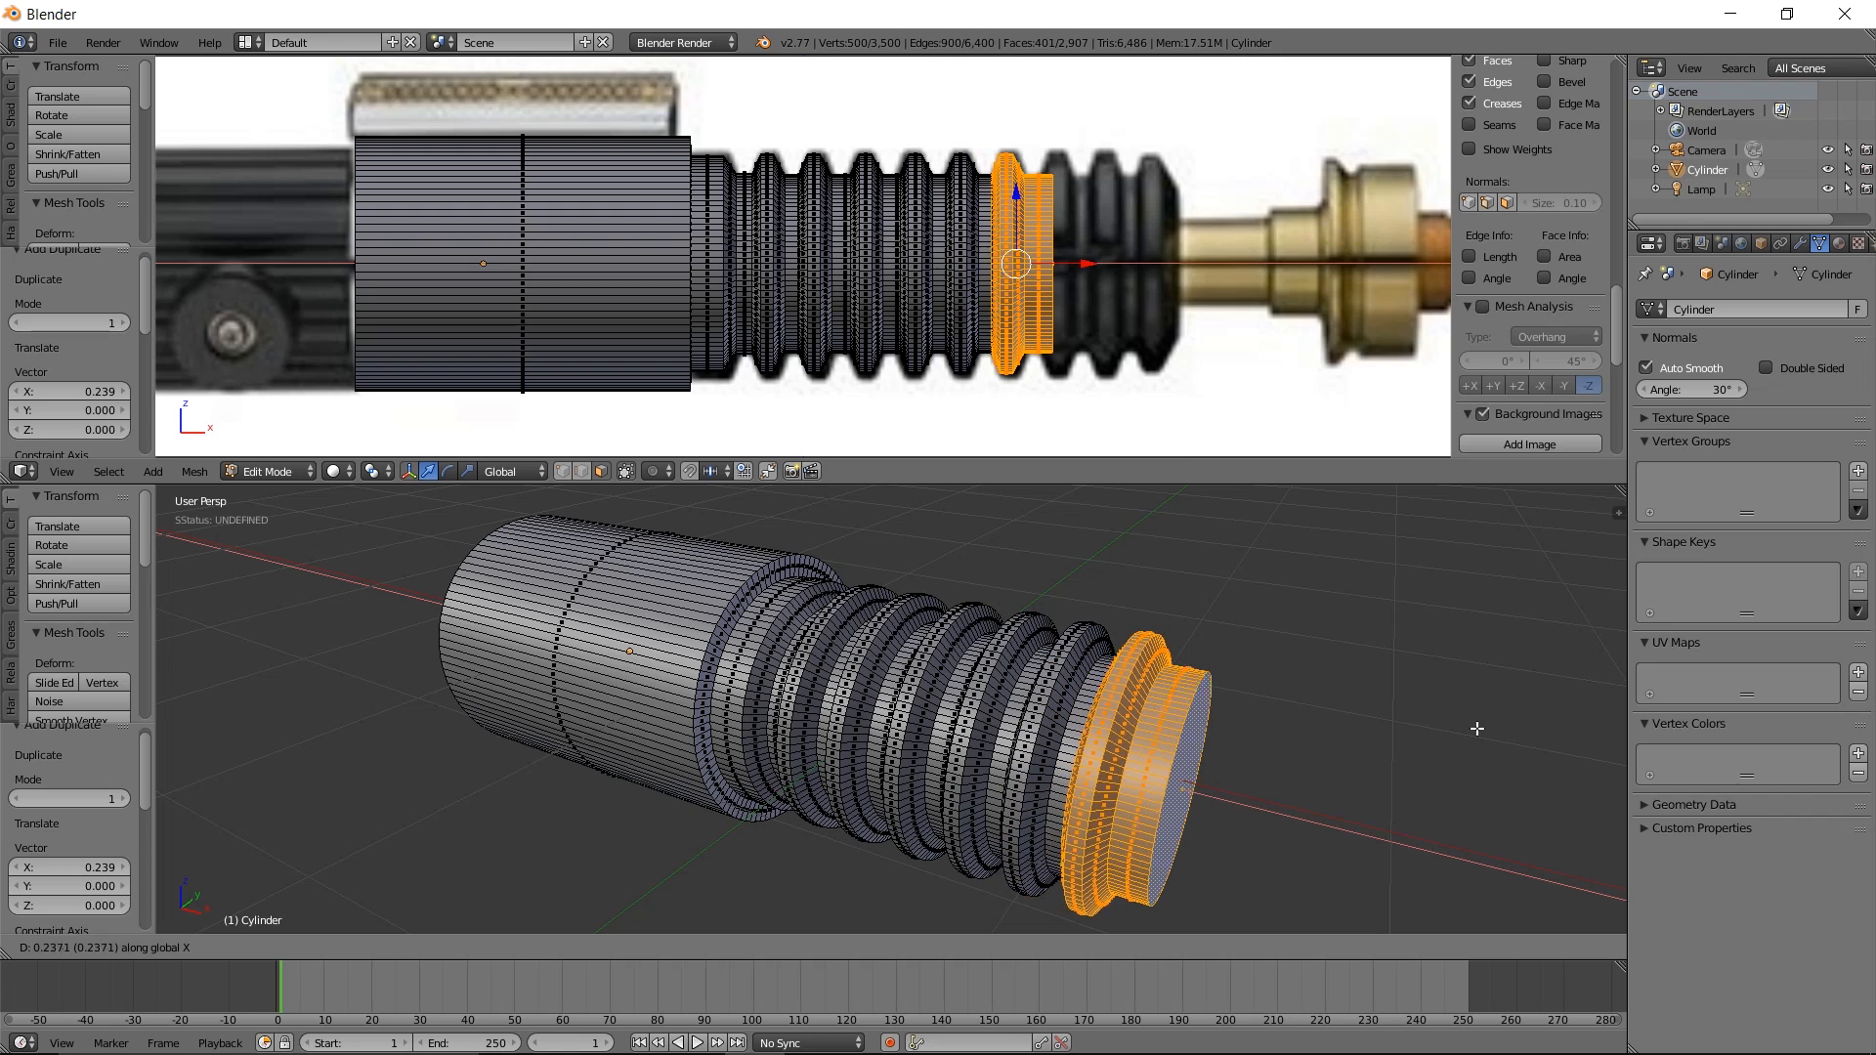
left_click(1481, 723)
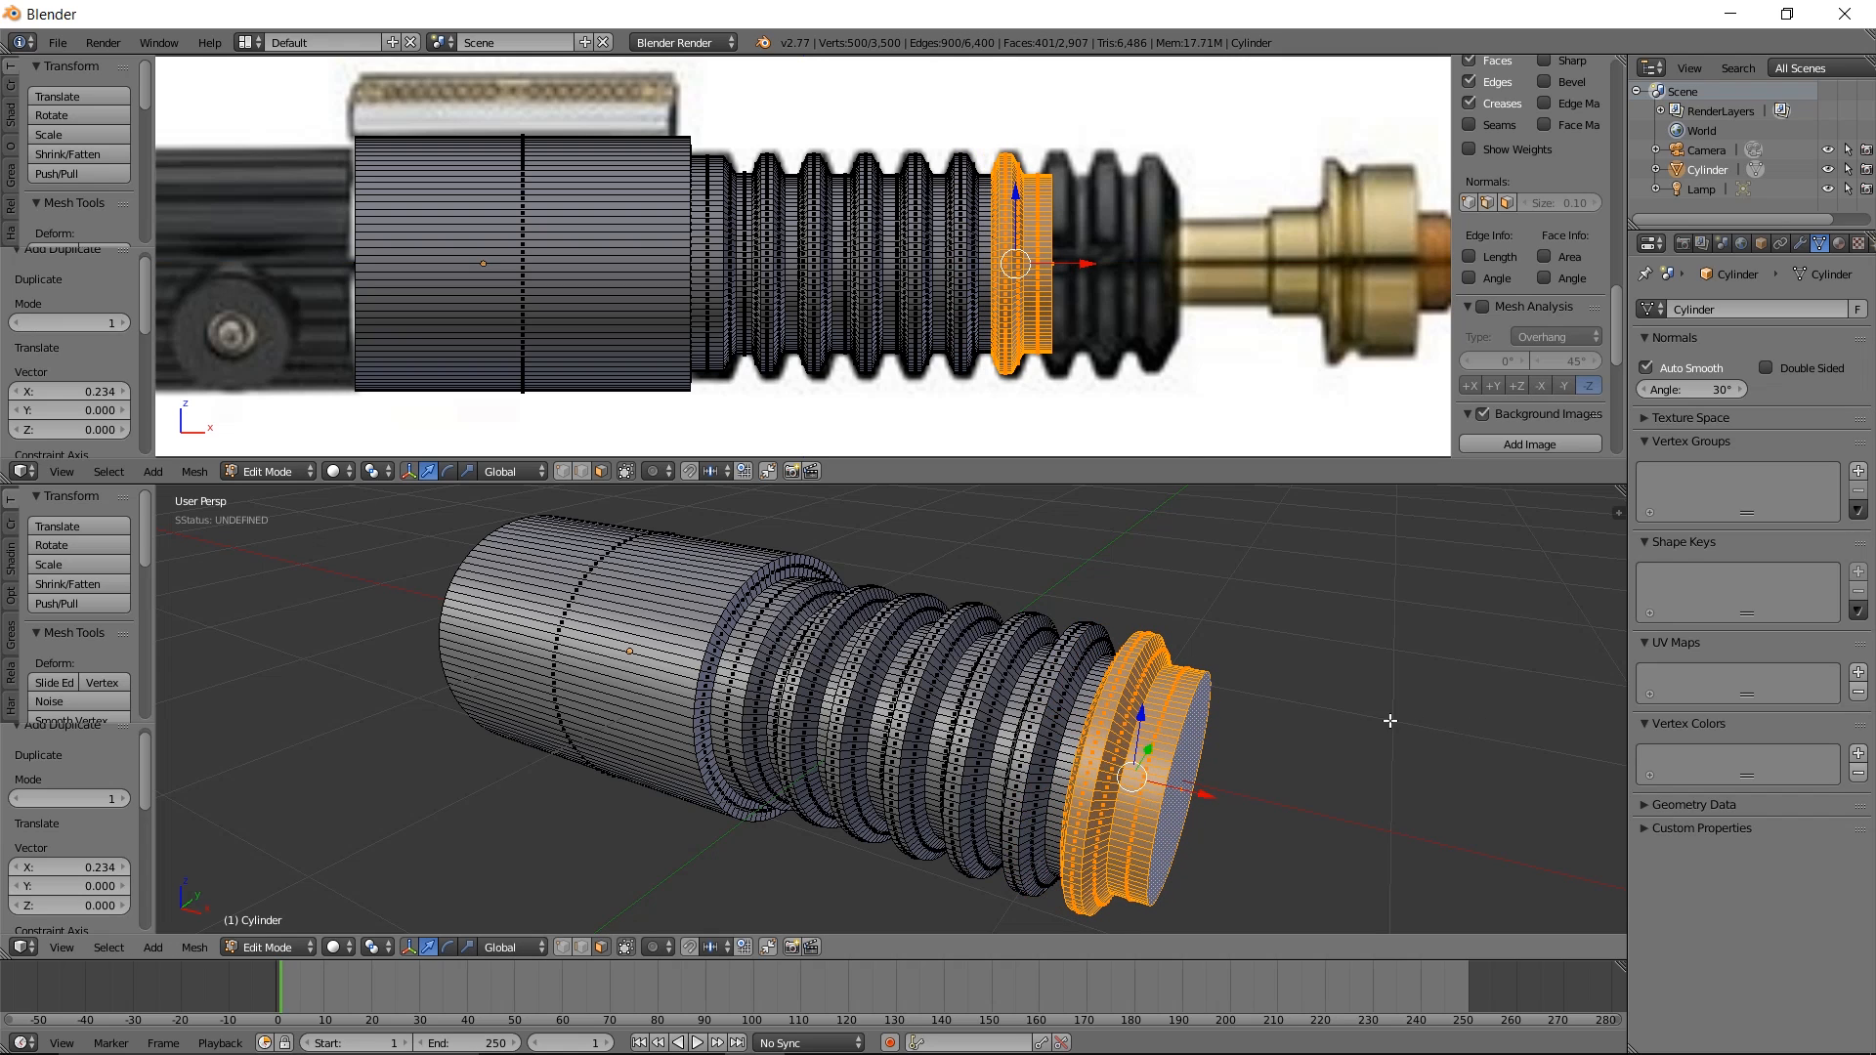
key("g")
key("x")
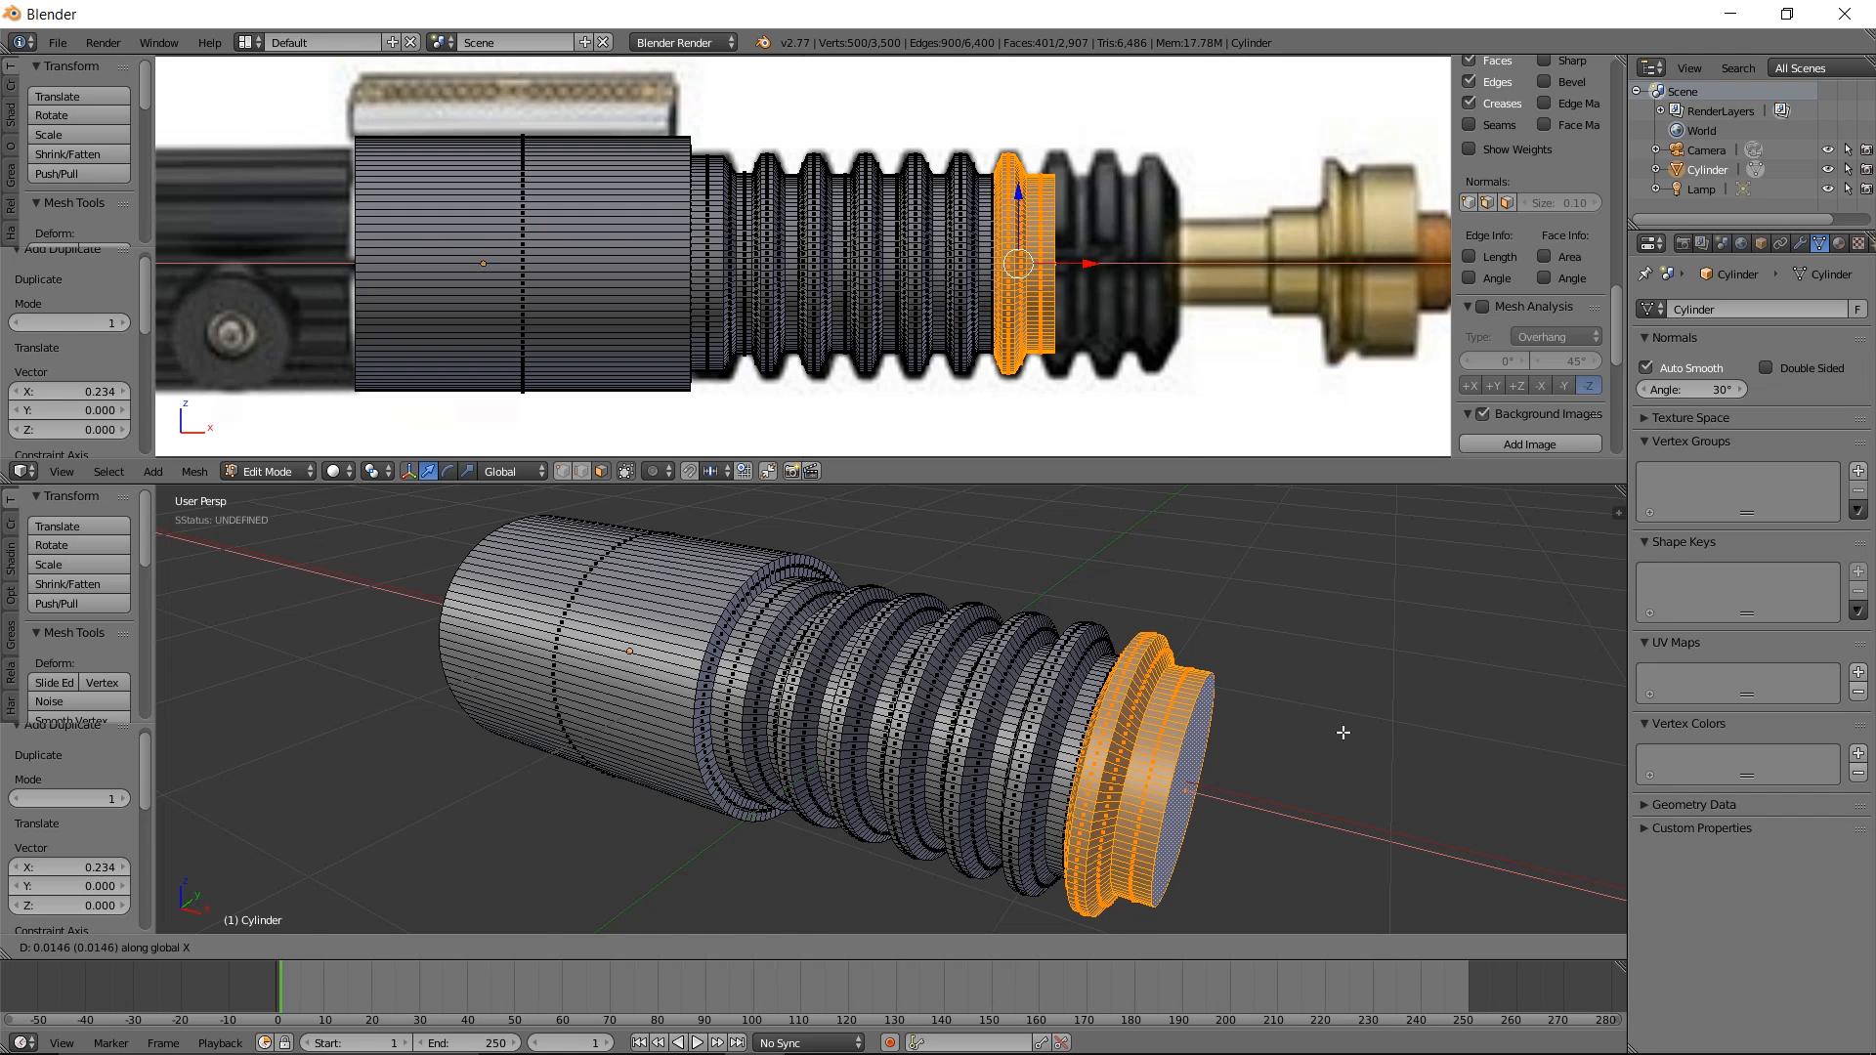
left_click(1345, 732)
Duplicate the rib and groove three more times along X by 0.251, 0.248 and about 0.248 to complete the grip, then clear the selection
key("shift+d")
key("x")
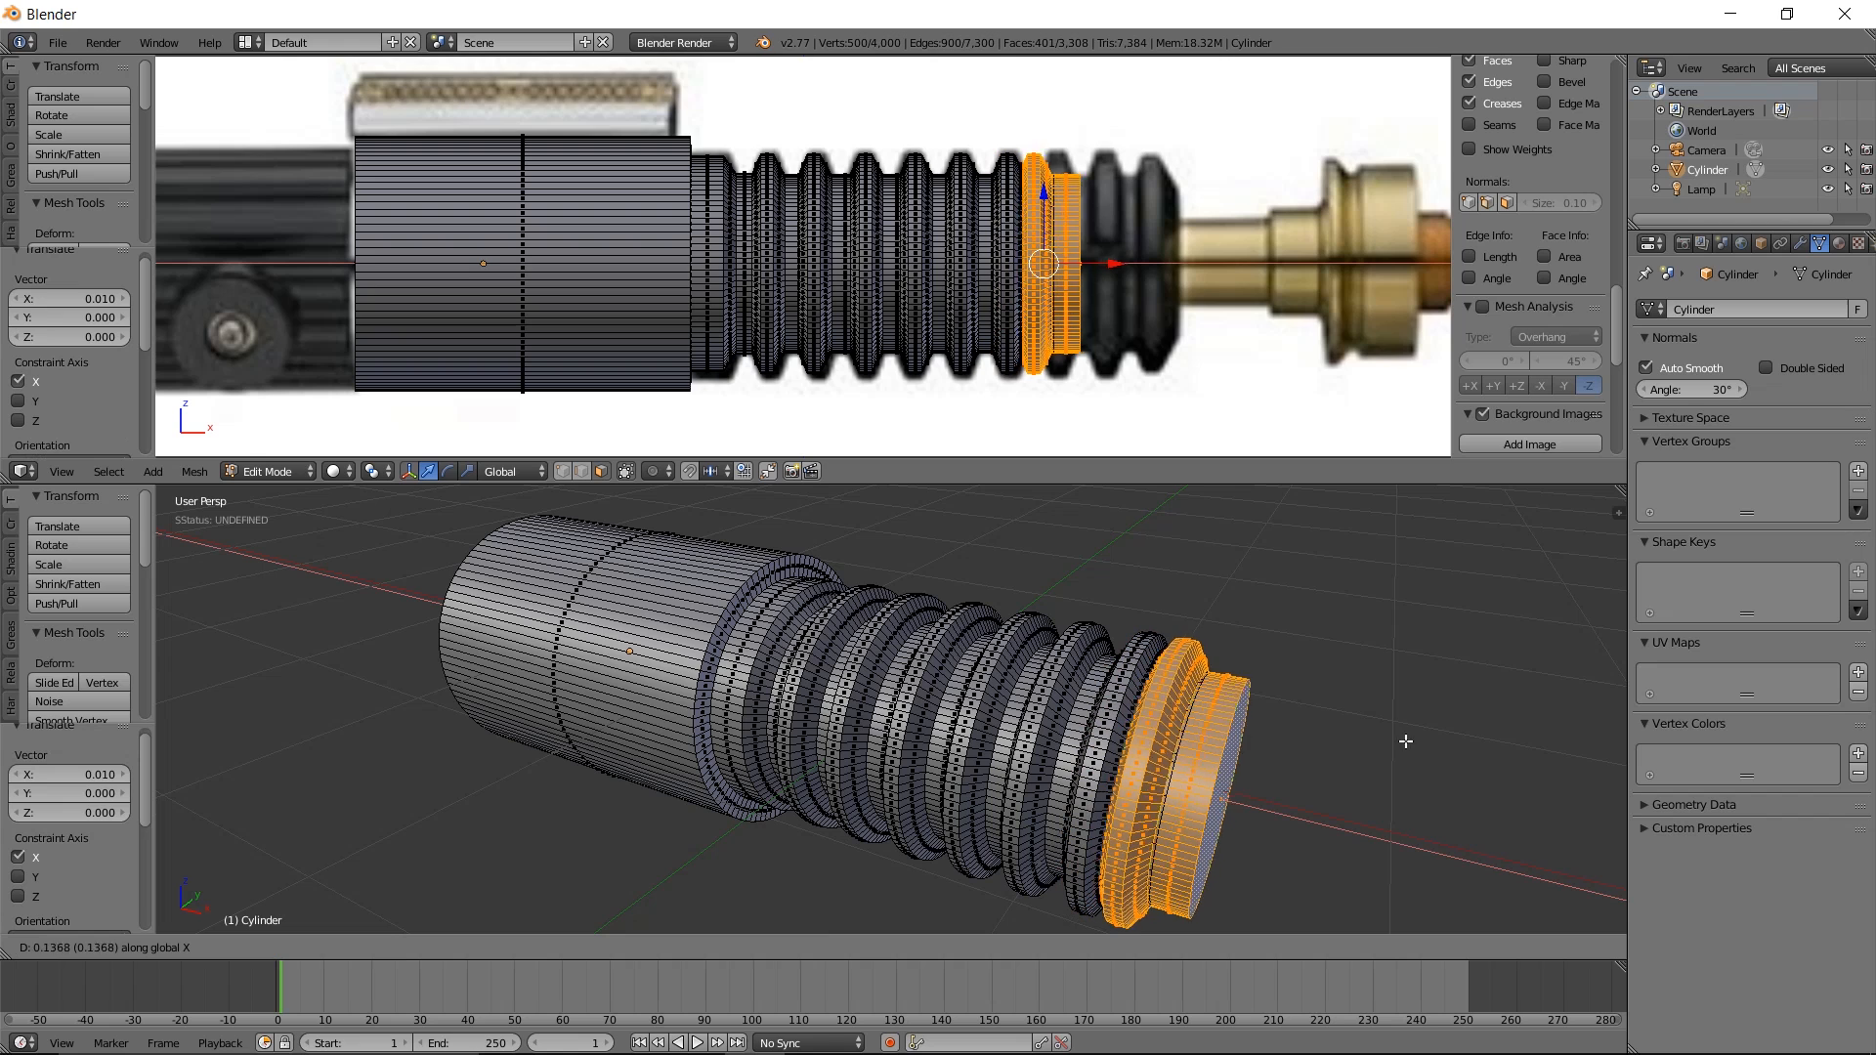
left_click(1427, 743)
key("shift+d")
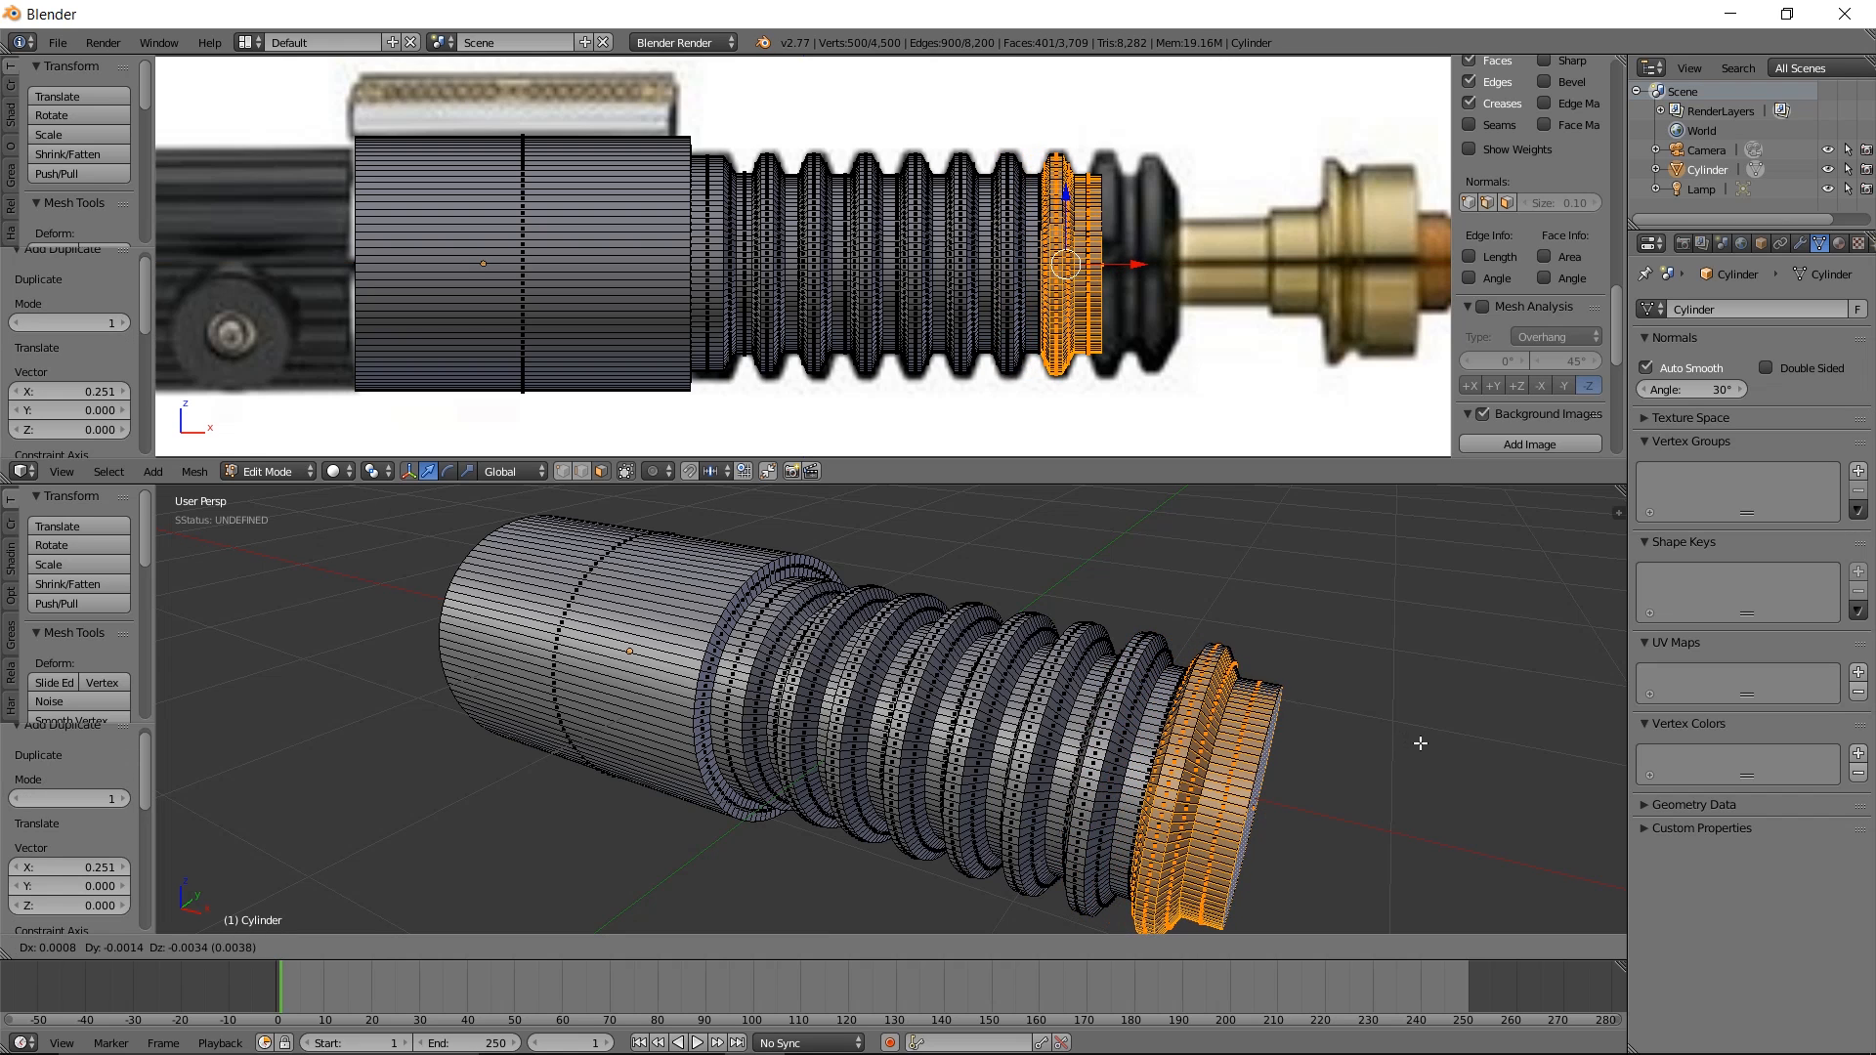
key("x")
left_click(1485, 754)
key("shift+d")
key("x")
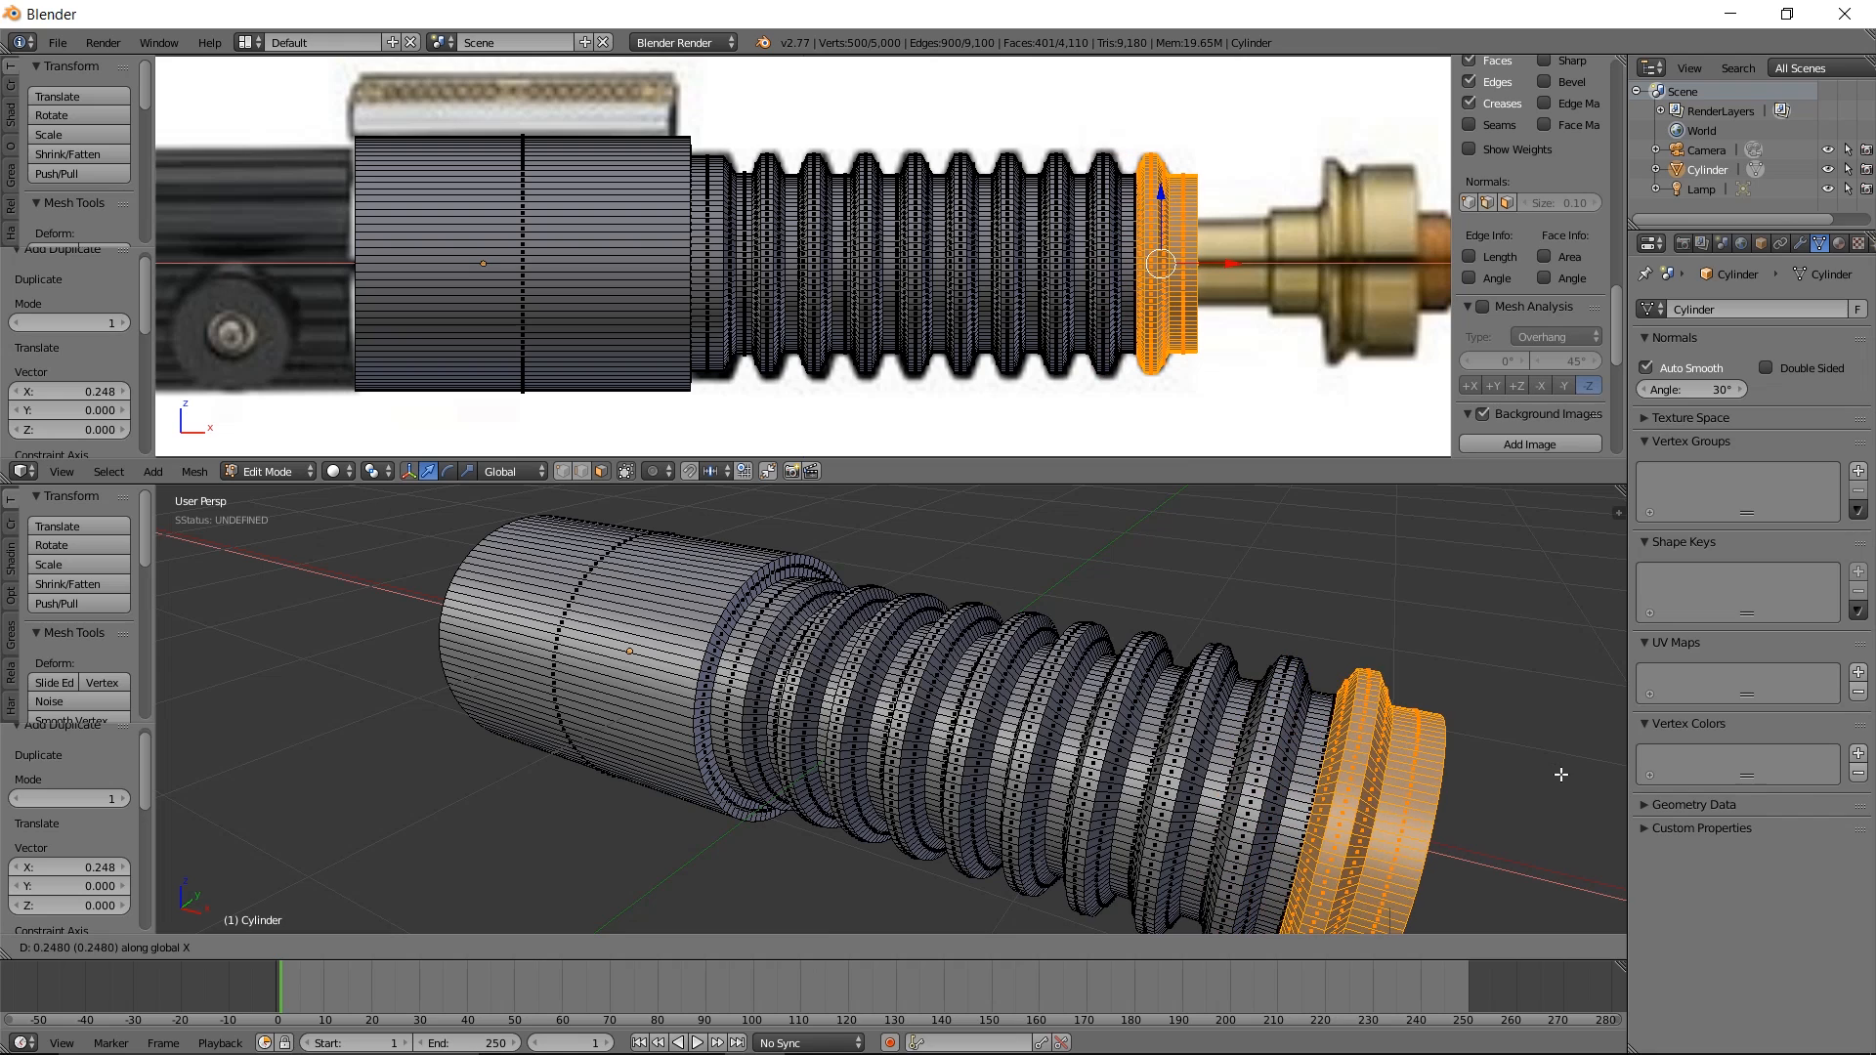
left_click(1560, 771)
key("a")
Box-select all the duplicated ribs and grooves, separate the selection into its own object and leave Edit Mode
middle_click_drag(862, 558, 908, 598)
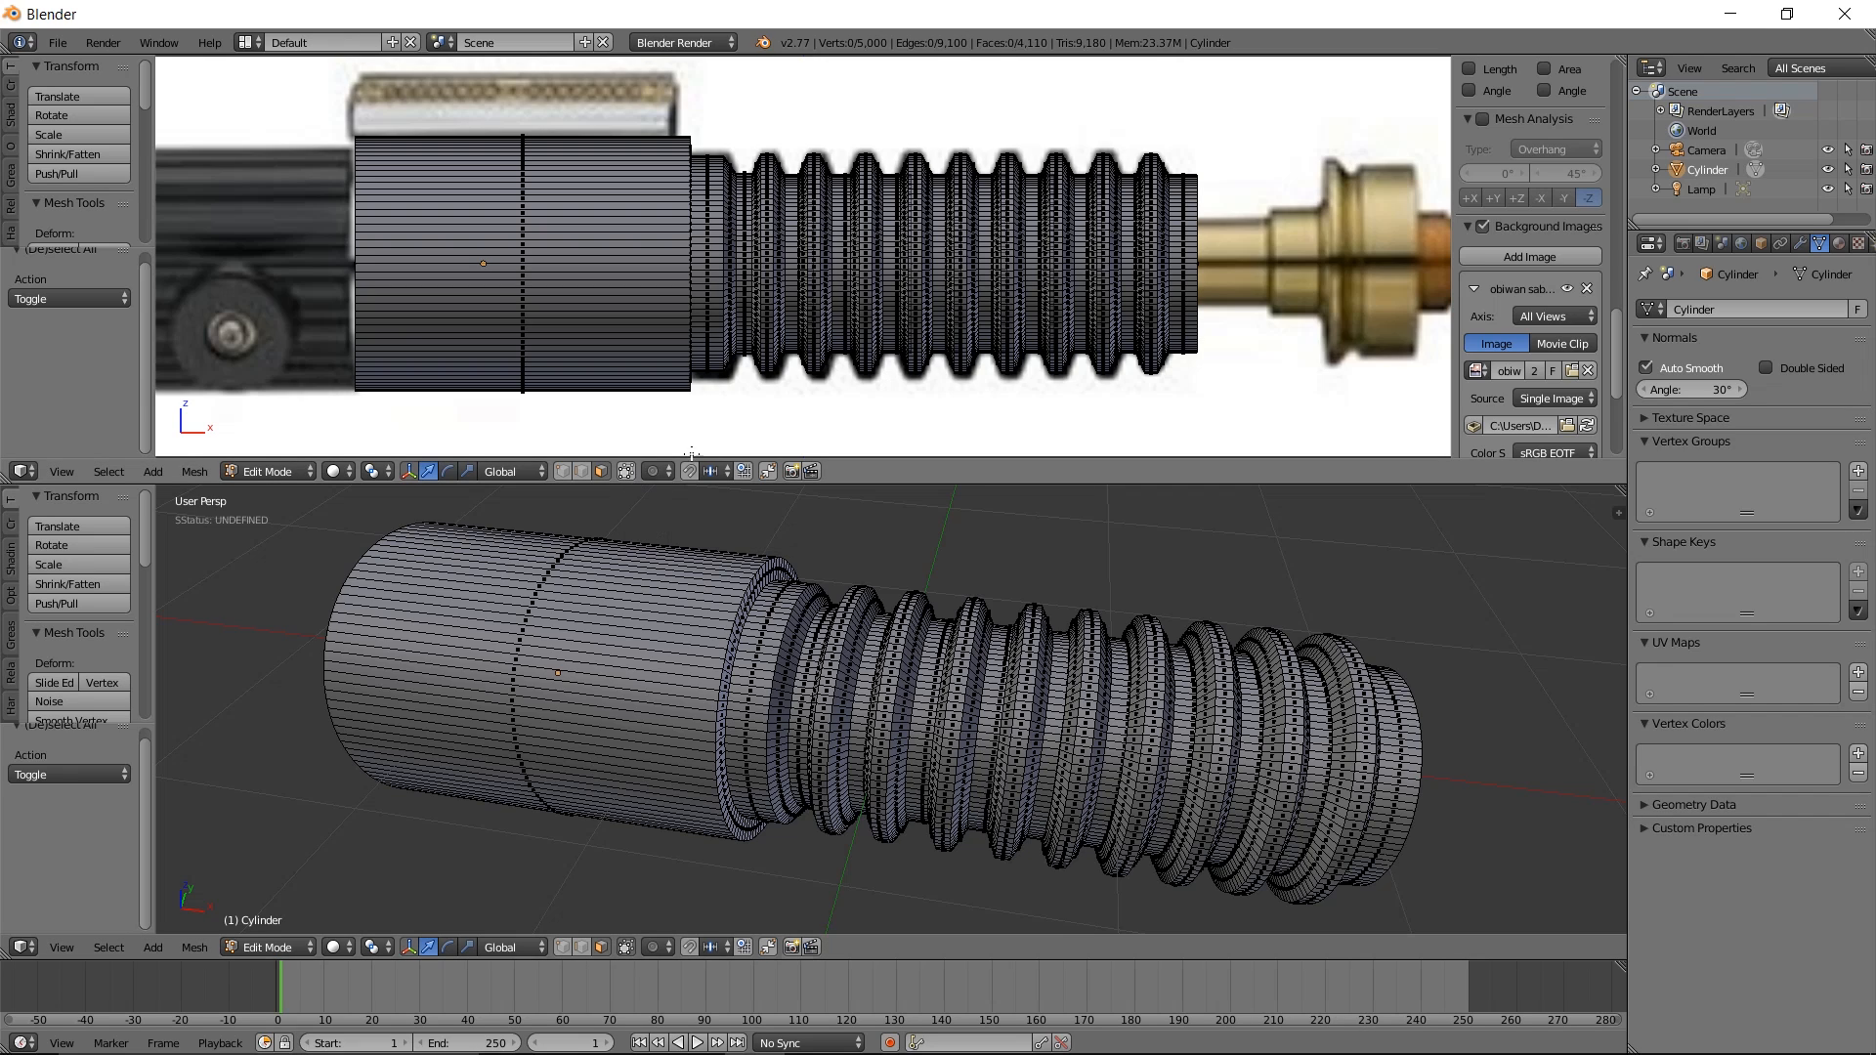
right_click(842, 245)
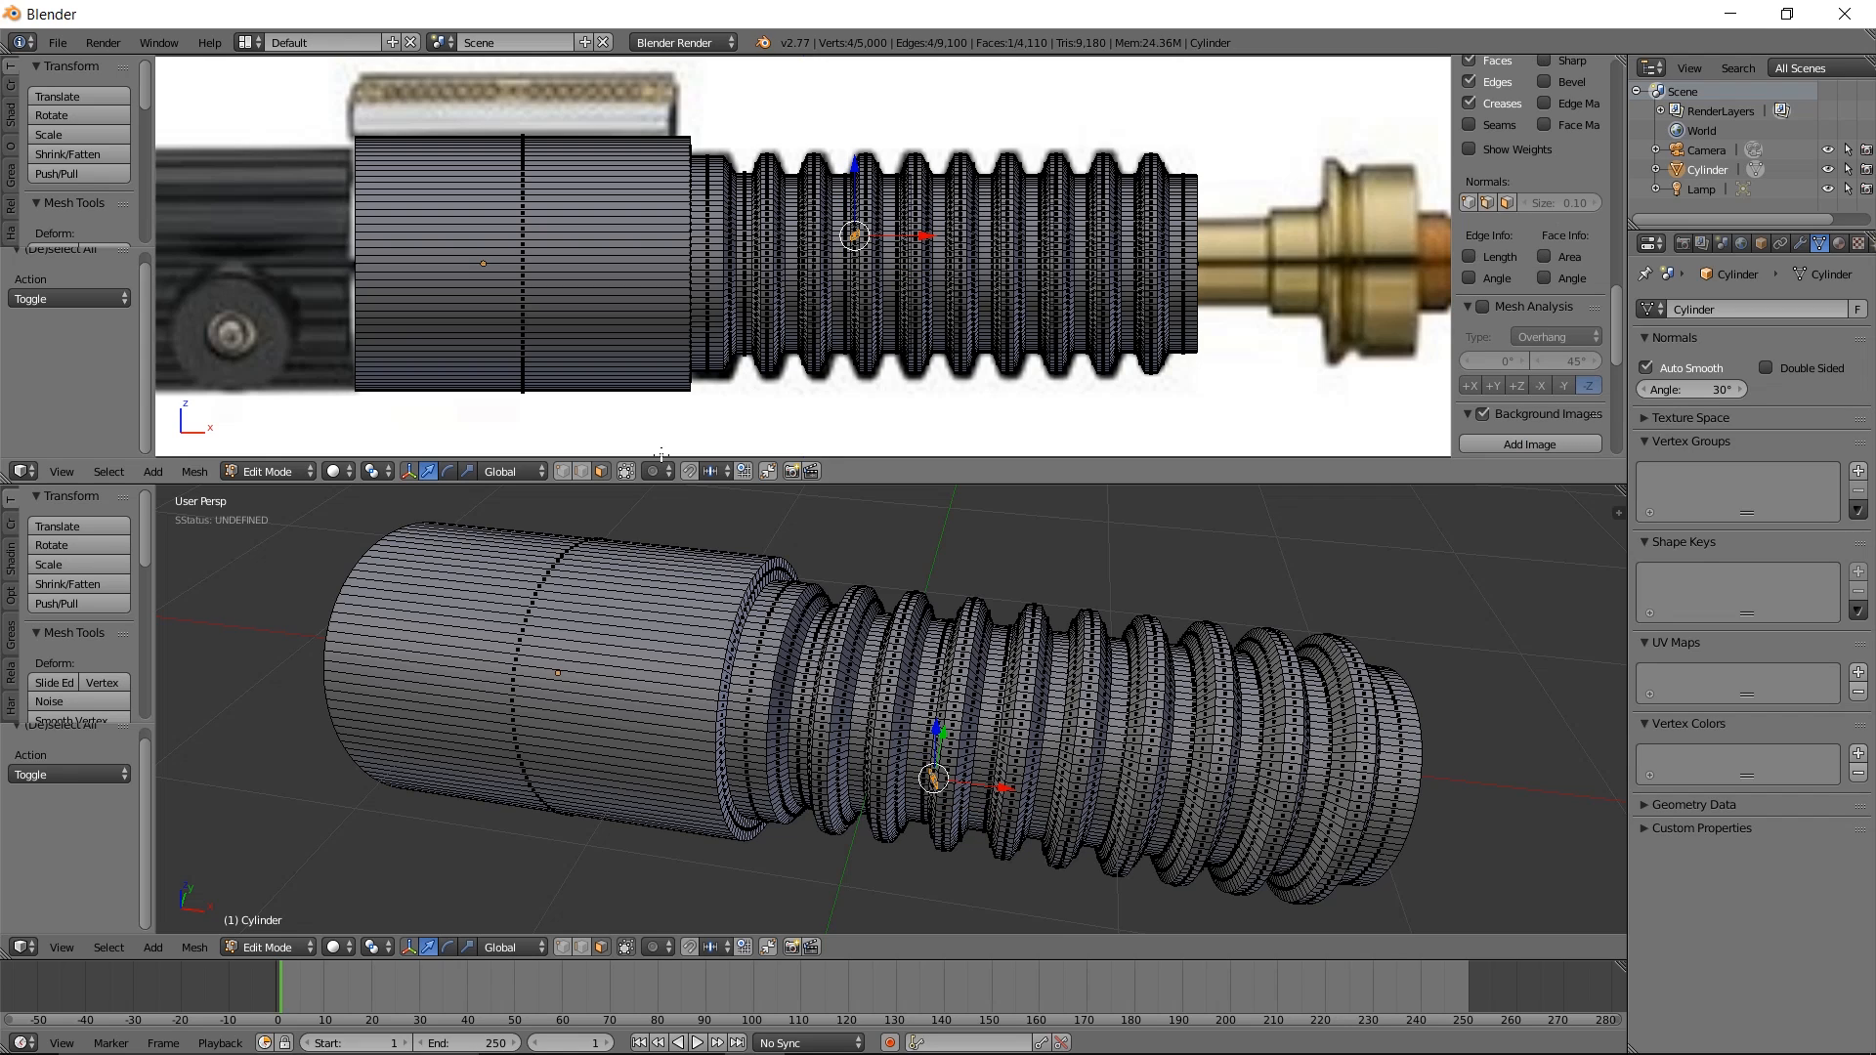
right_click(917, 308)
key("b")
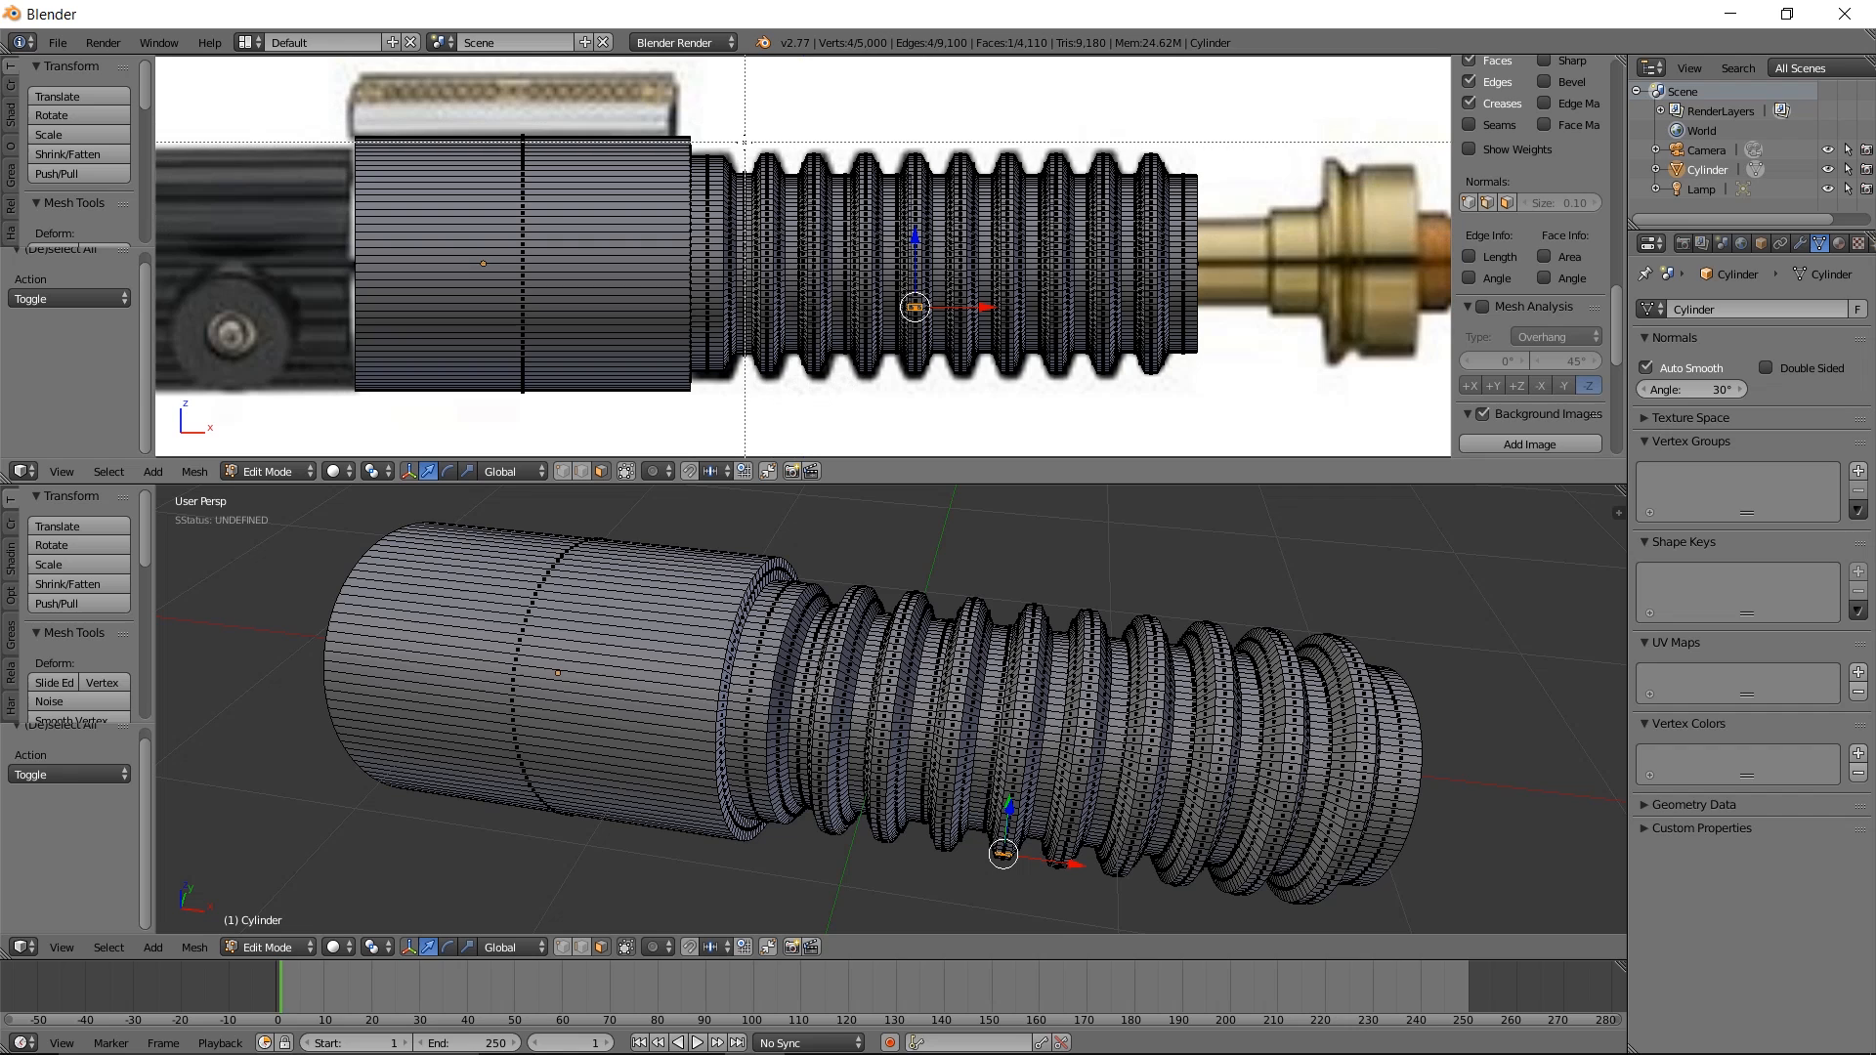
left_click_drag(745, 133, 1233, 427)
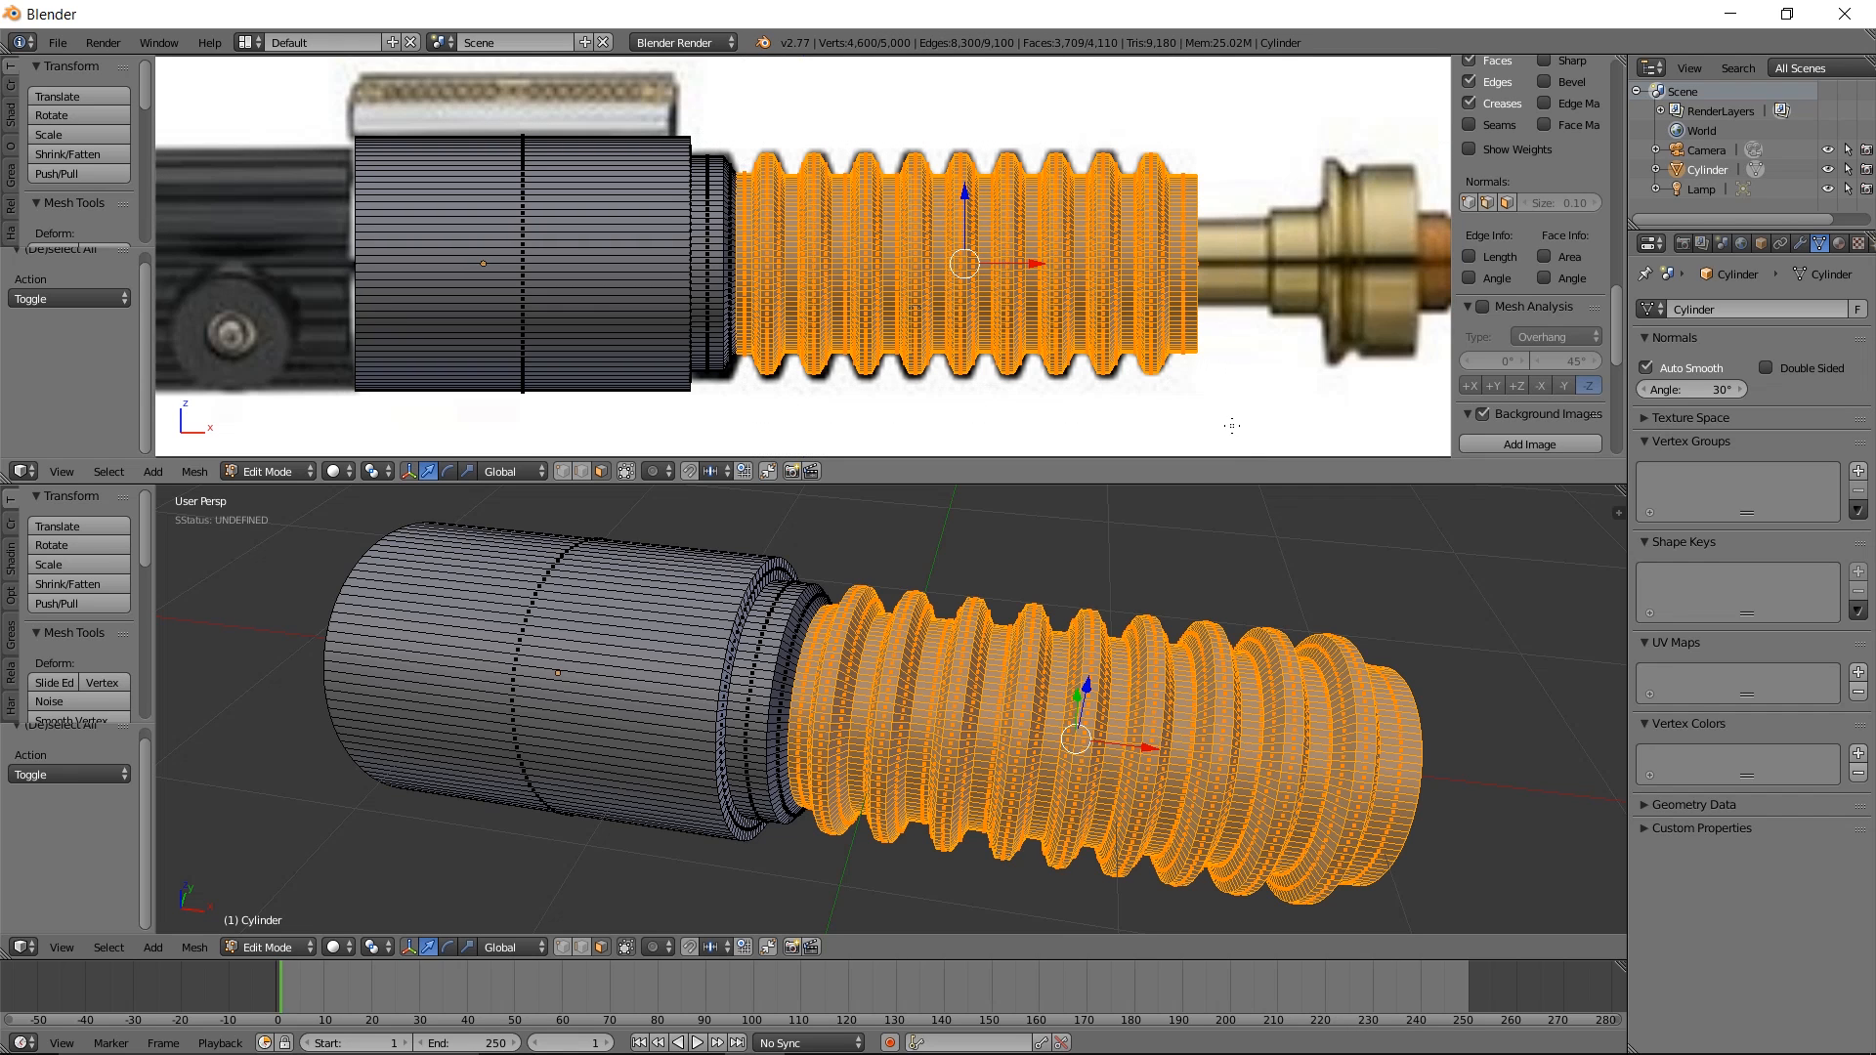
middle_click_drag(1100, 568, 1043, 613)
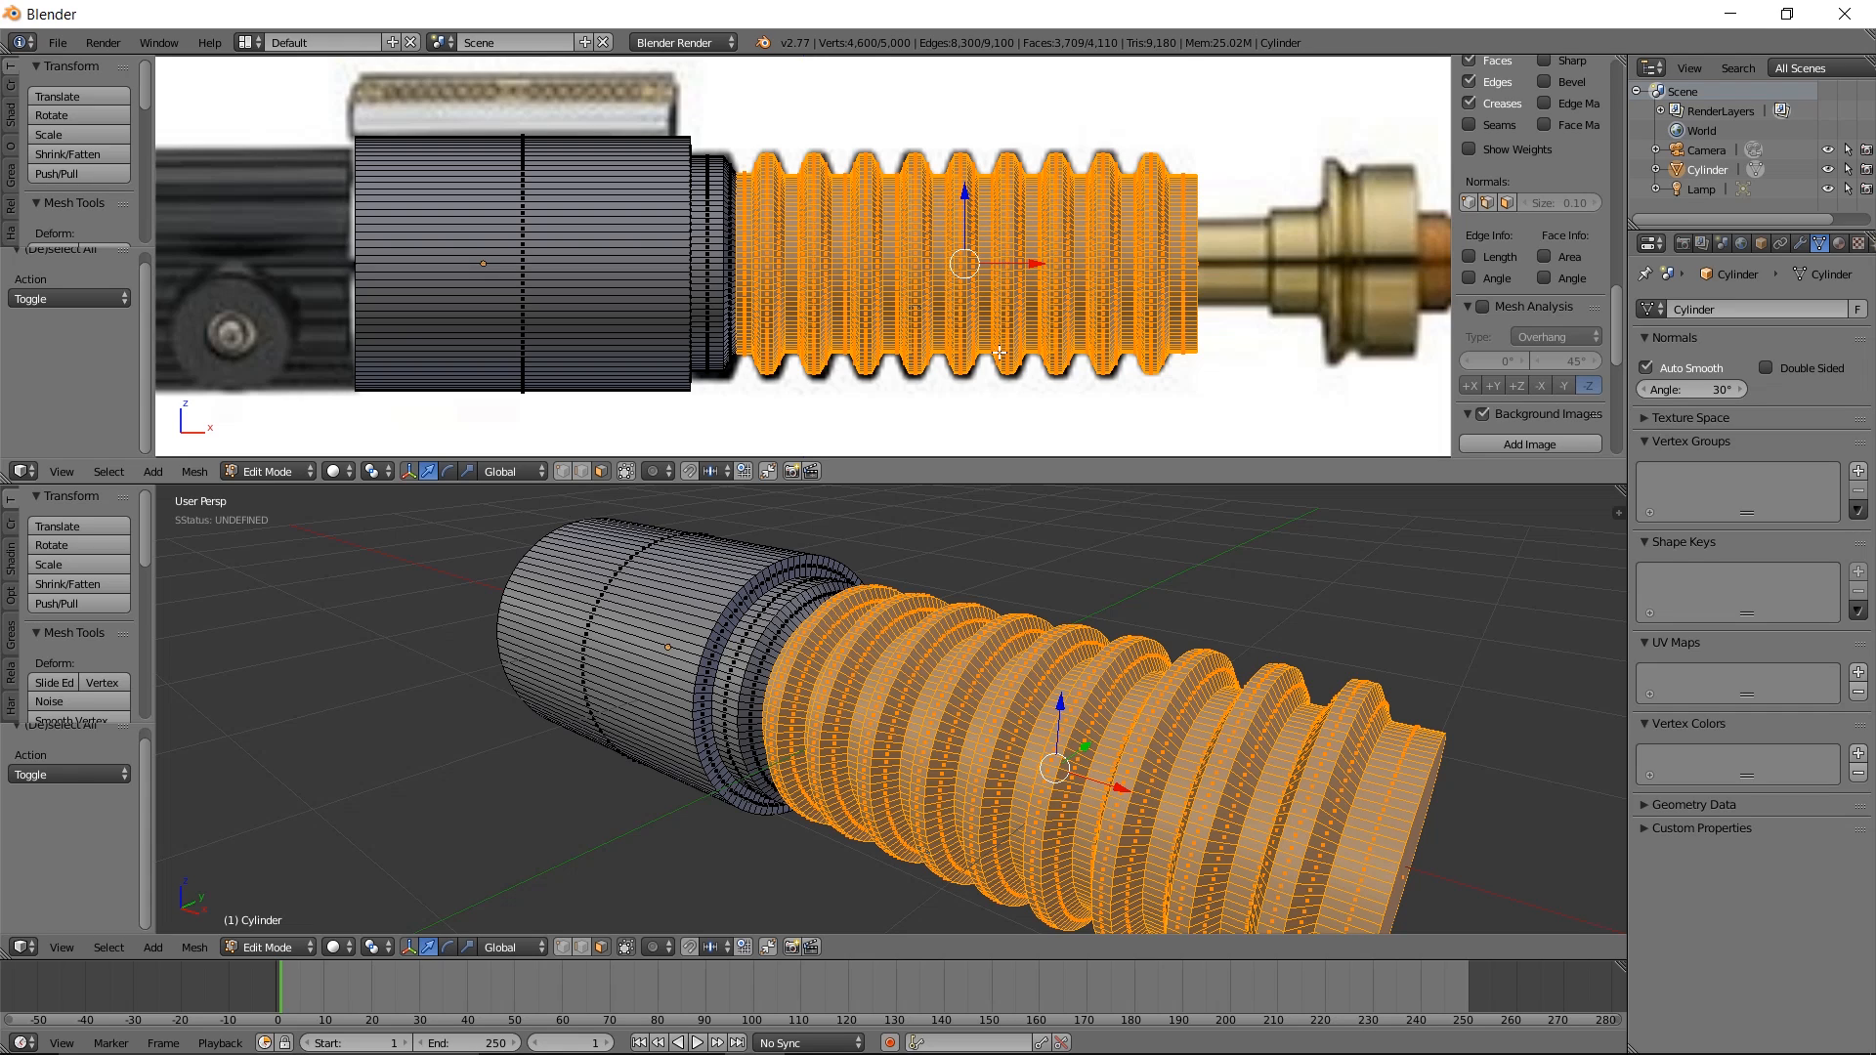
key("p")
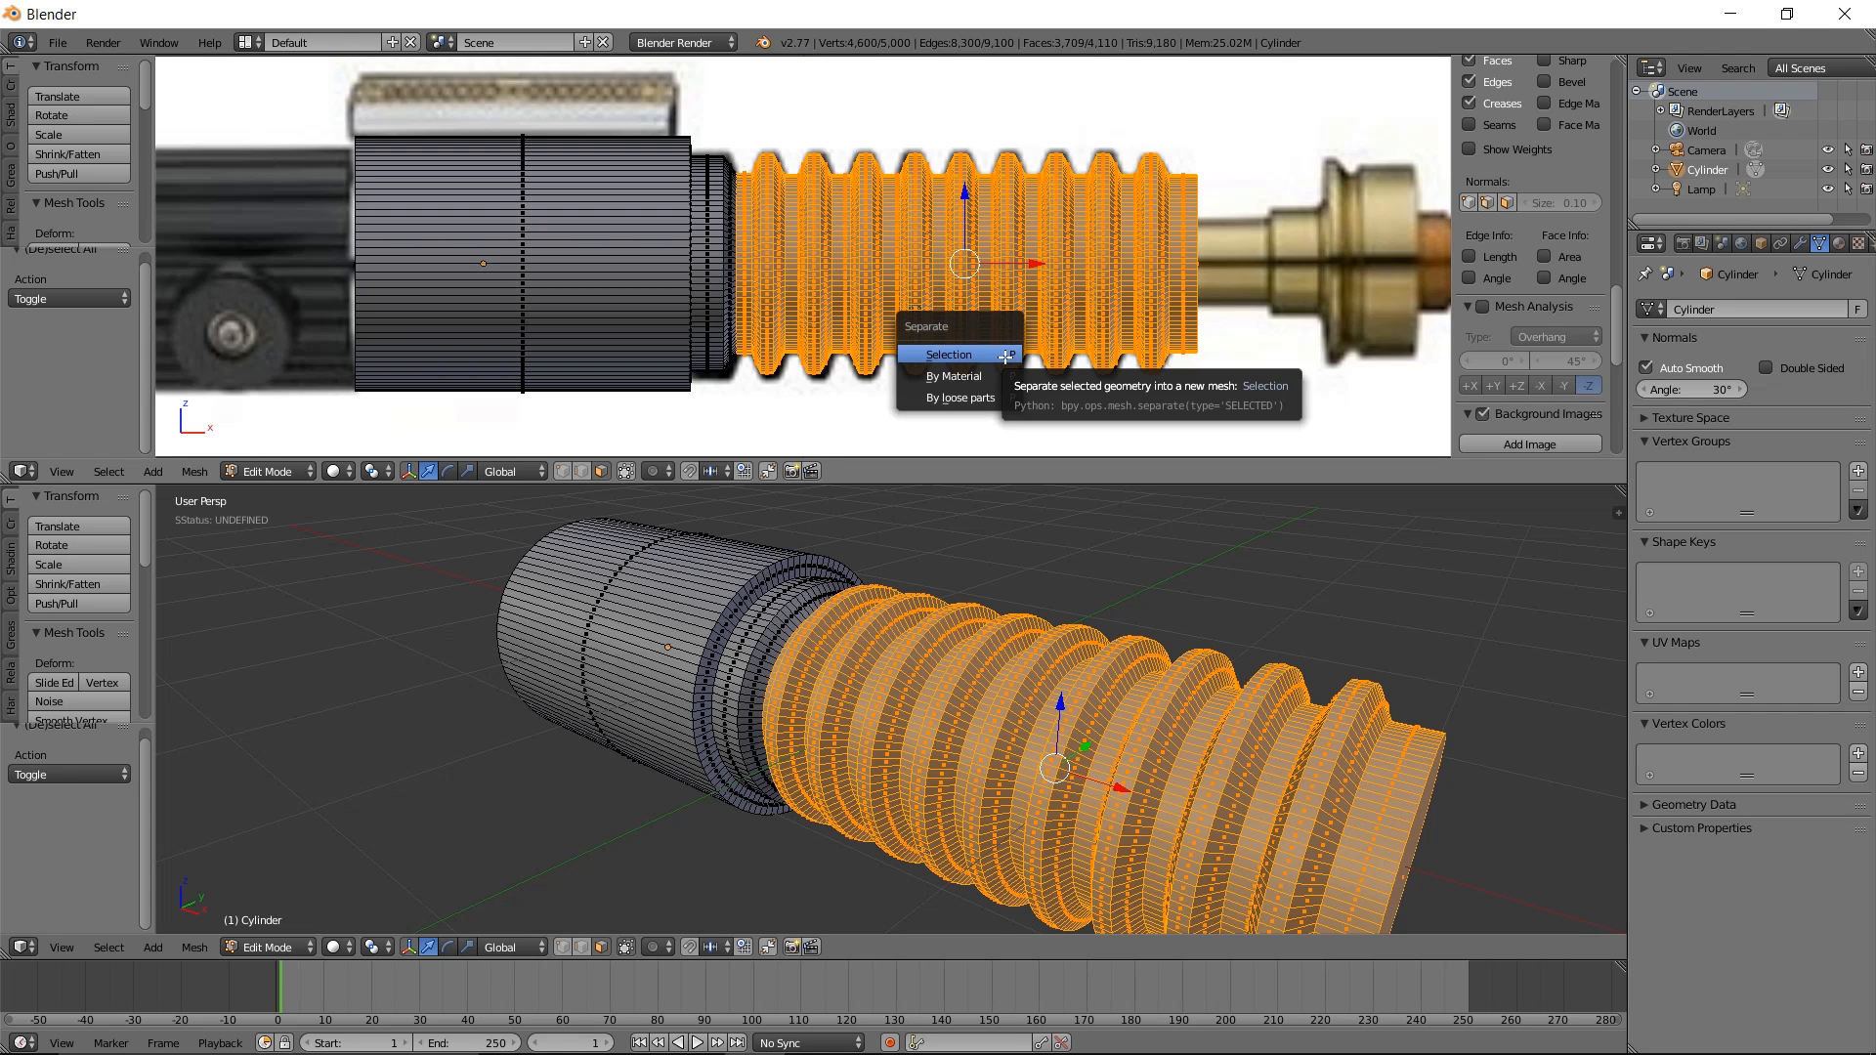
left_click(1005, 358)
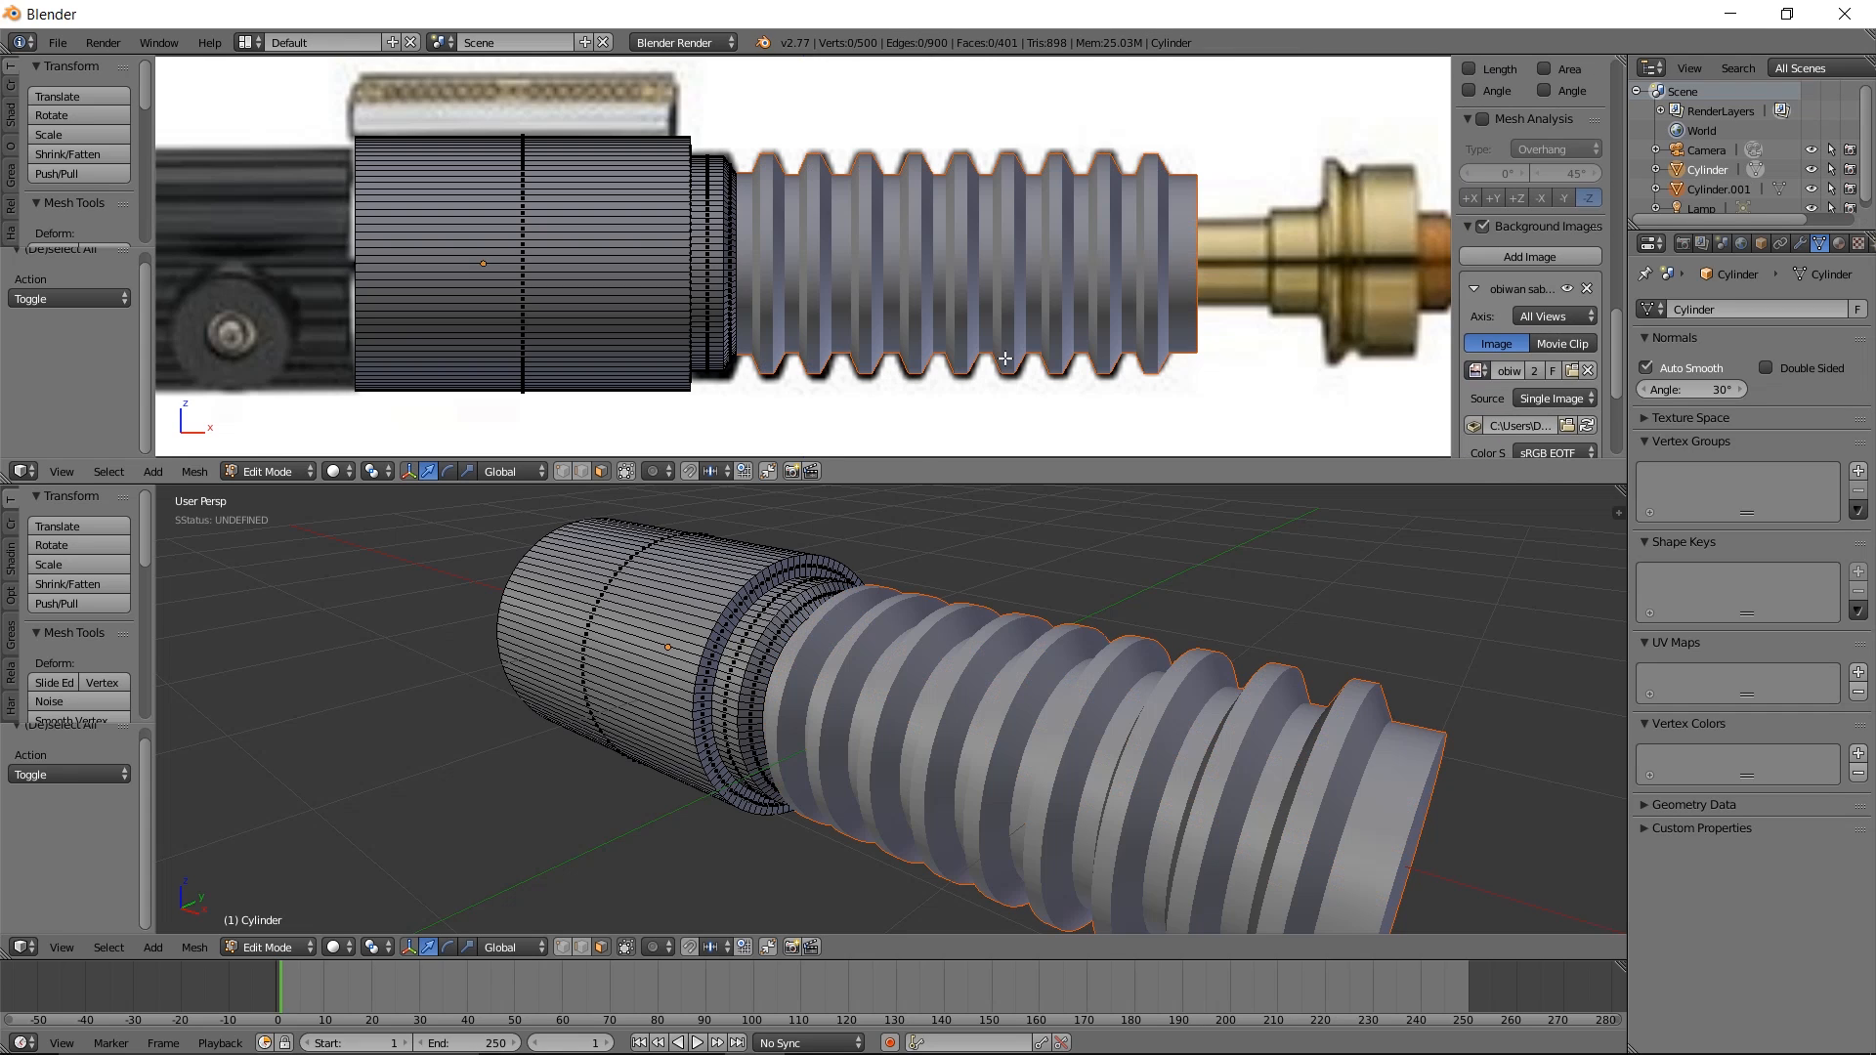
key("Tab")
right_click(928, 696)
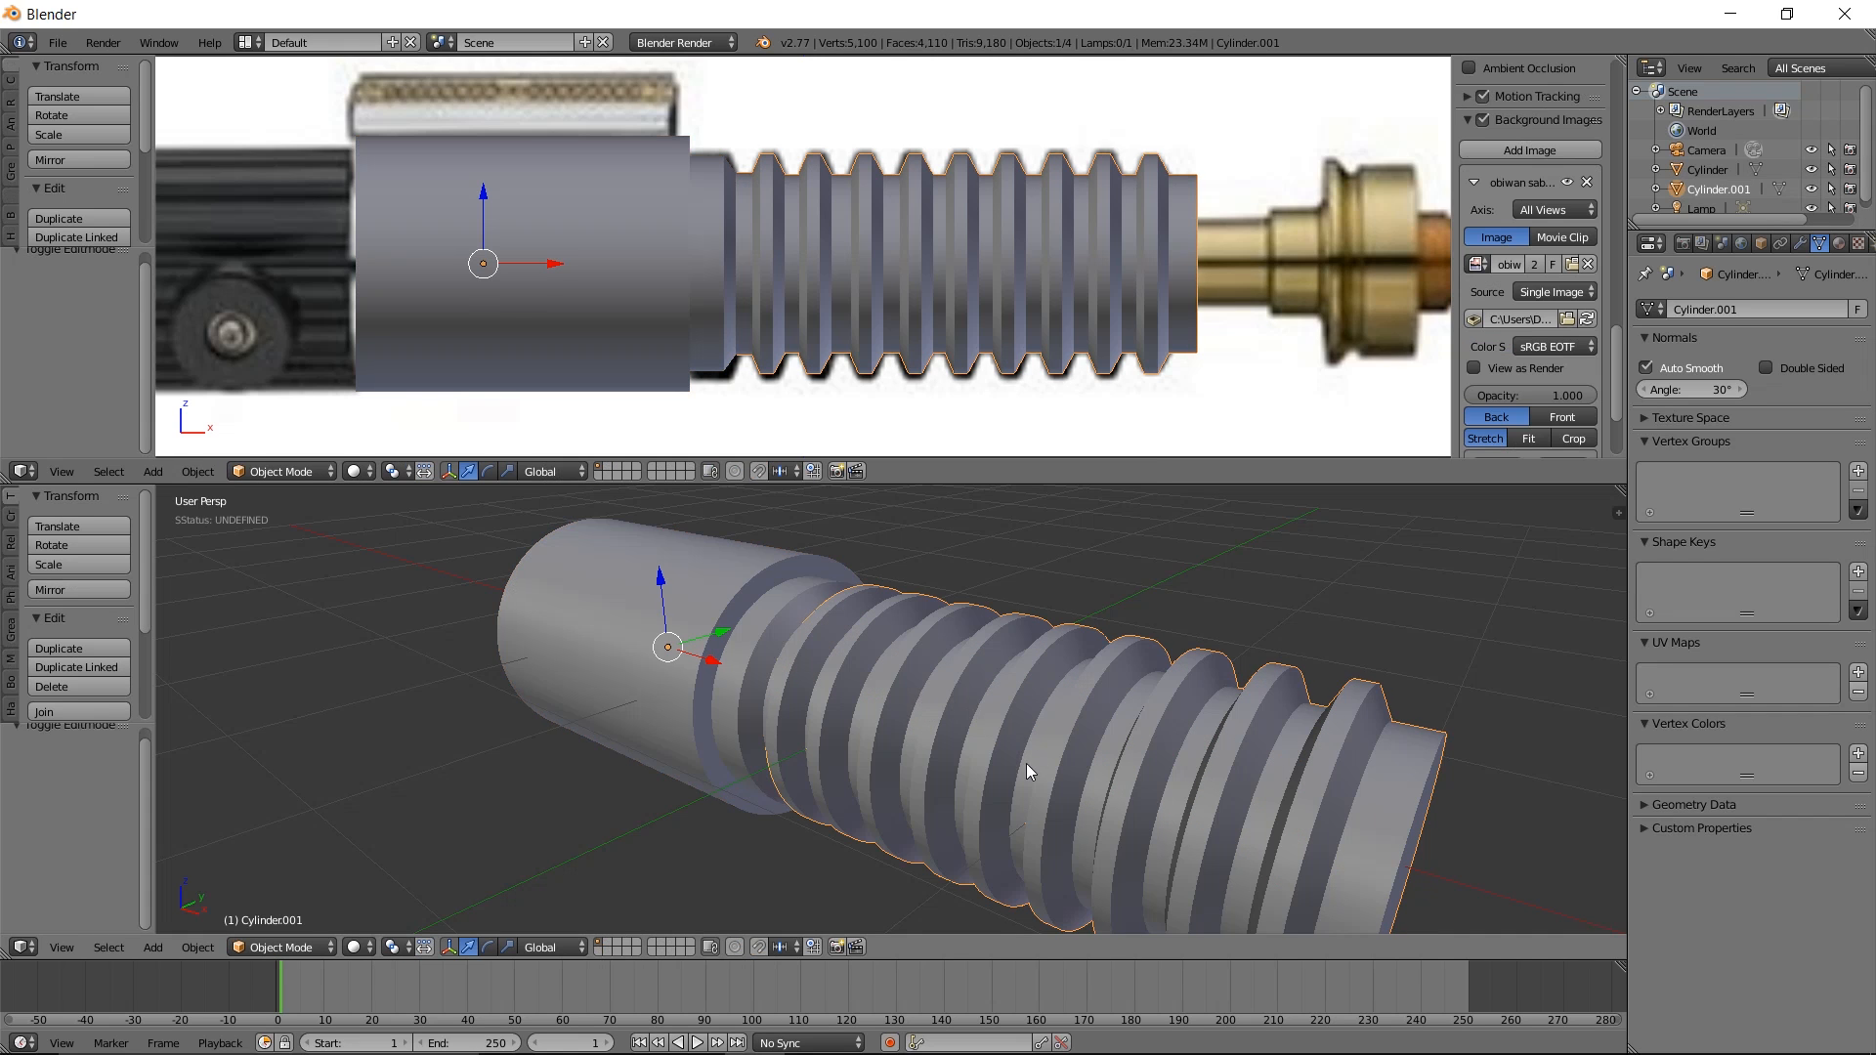
key("g")
right_click(1186, 647)
right_click(729, 648)
key("g")
right_click(764, 694)
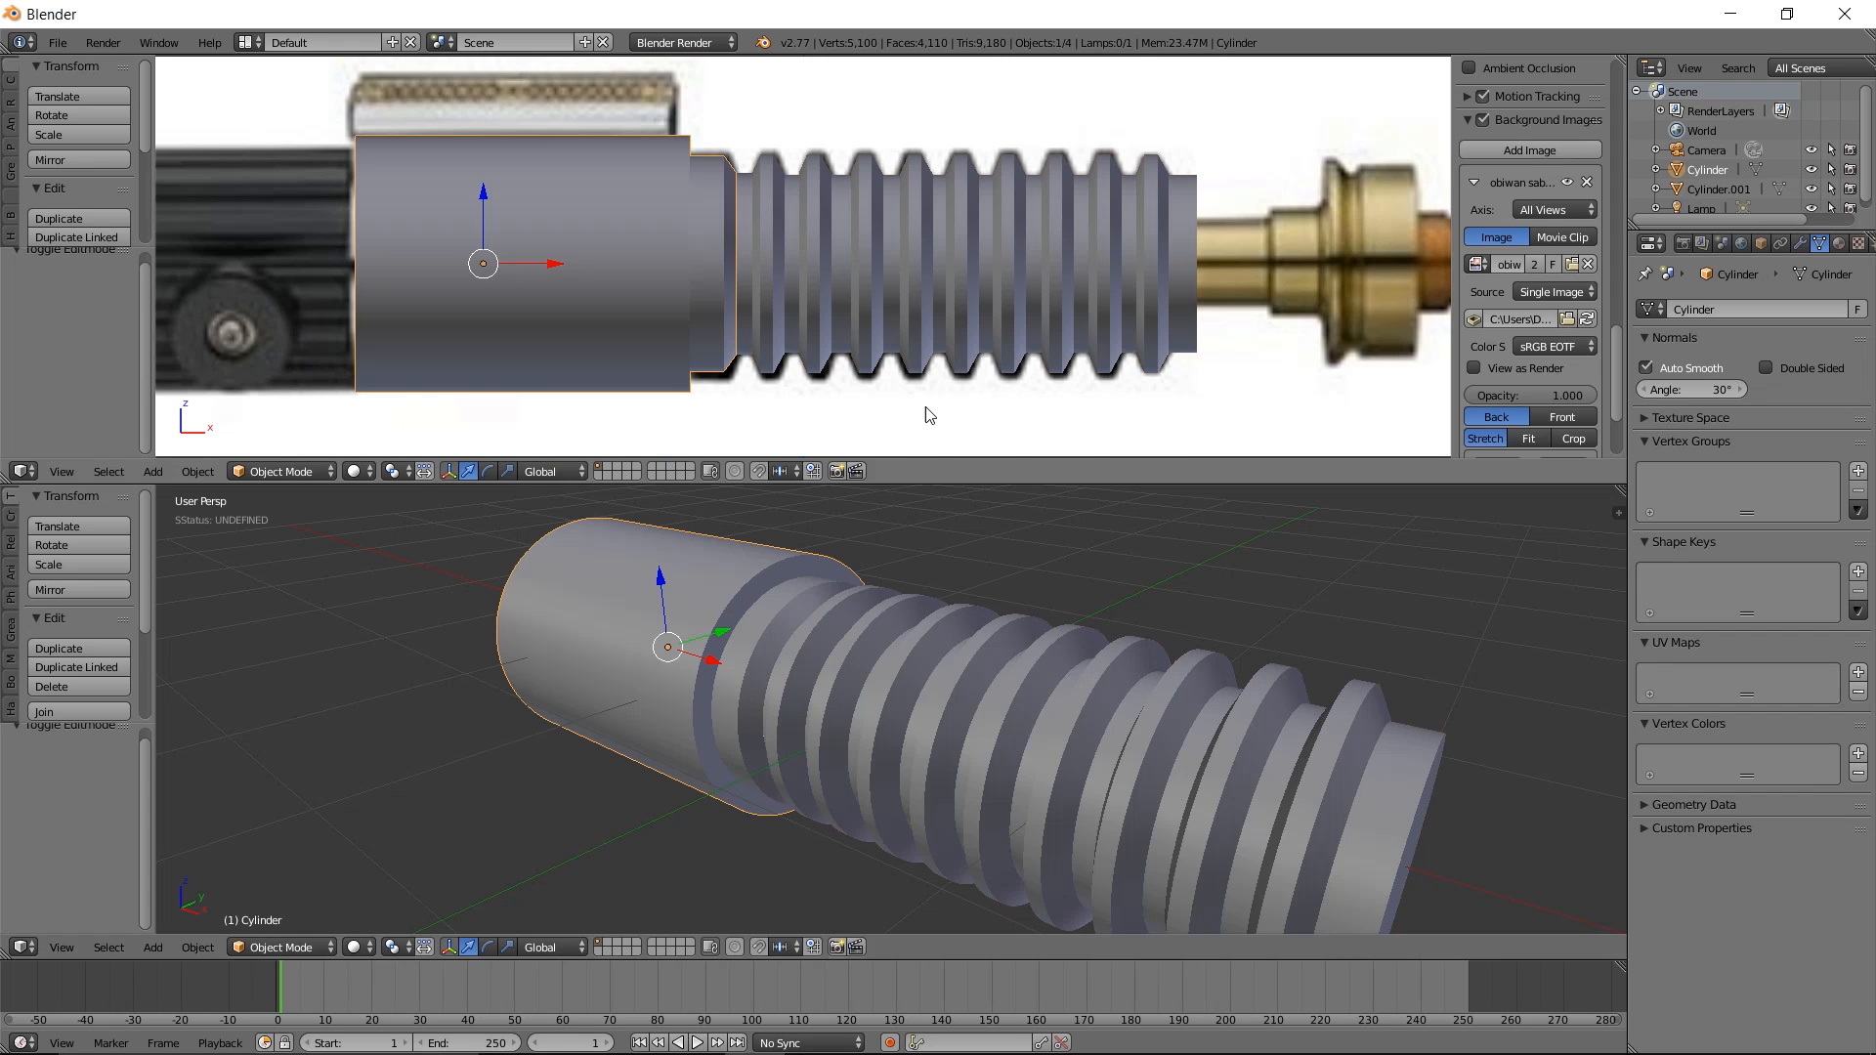
In the ribbed grip's mesh, move the end face -0.078 along X and scale it to 0.821 to taper the last rib
middle_click_drag(852, 670, 889, 658)
middle_click_drag(1143, 711, 1009, 690)
right_click(1148, 772)
key("Tab")
right_click(1138, 777)
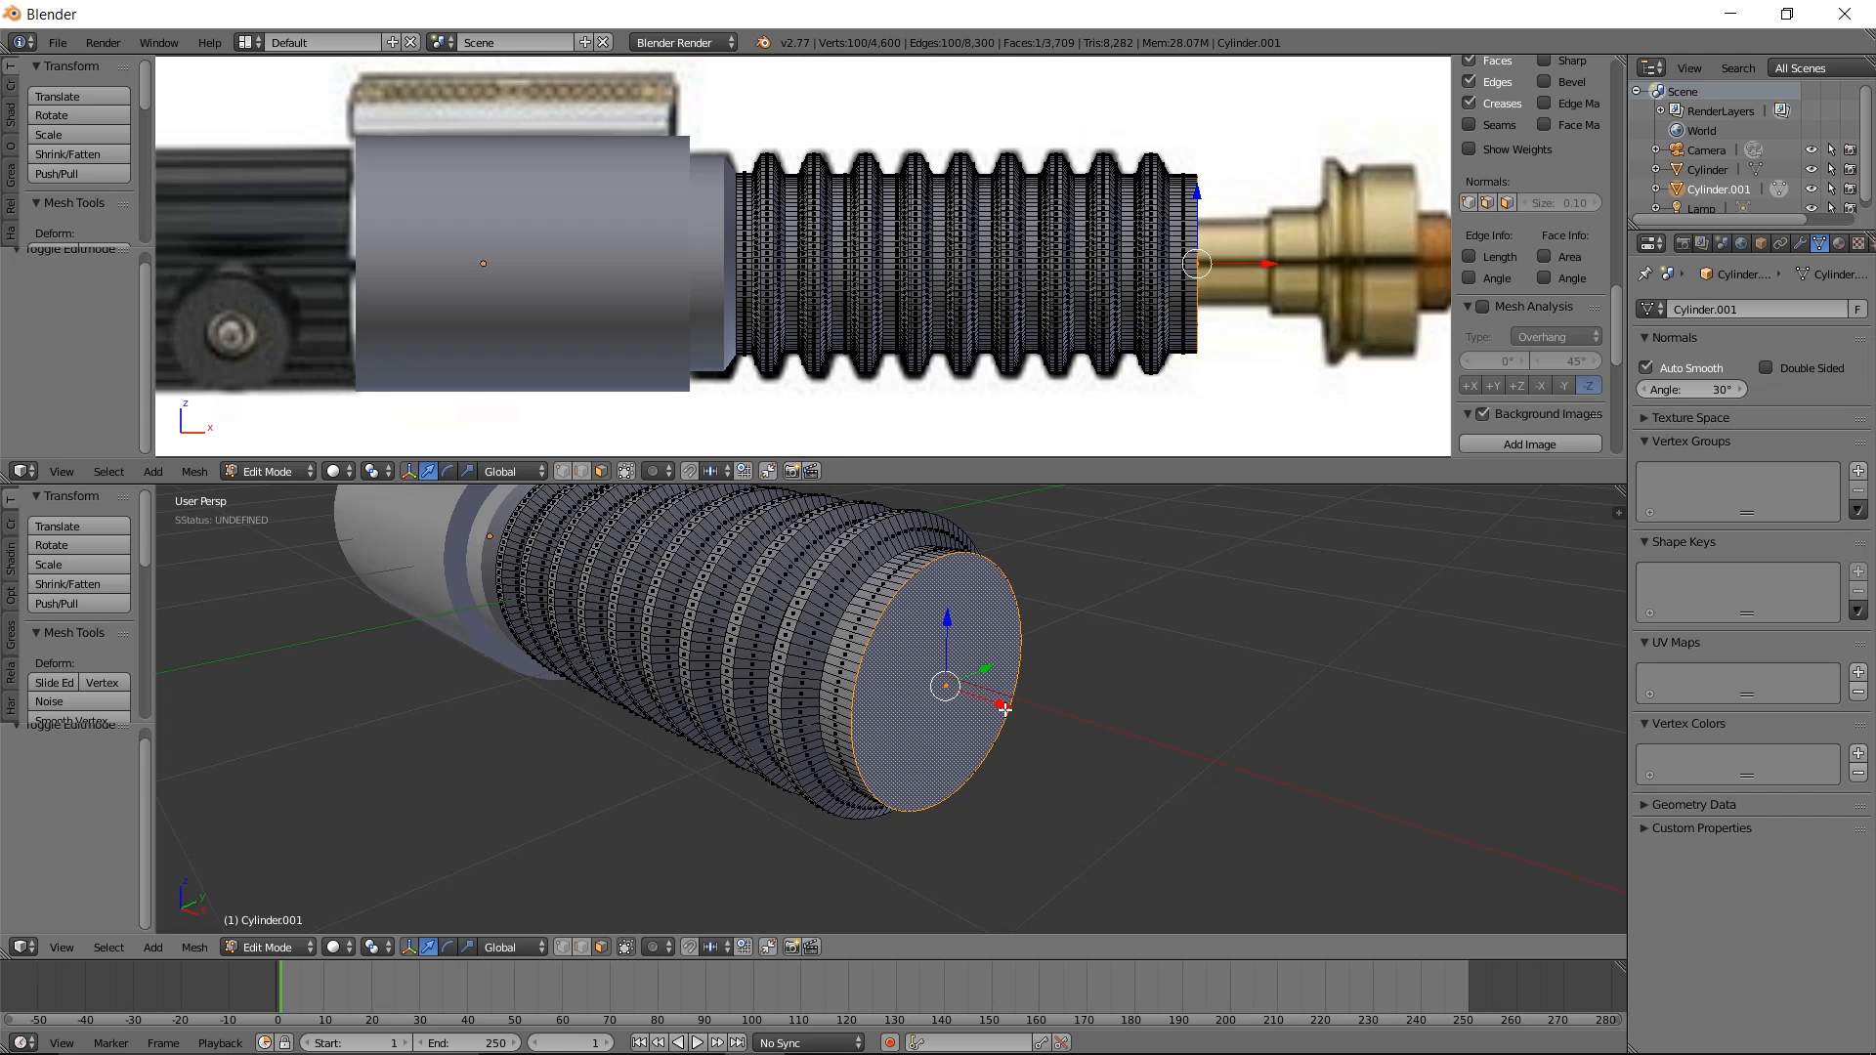
key("Tab")
key("Tab")
left_click_drag(1002, 706, 988, 704)
key("s")
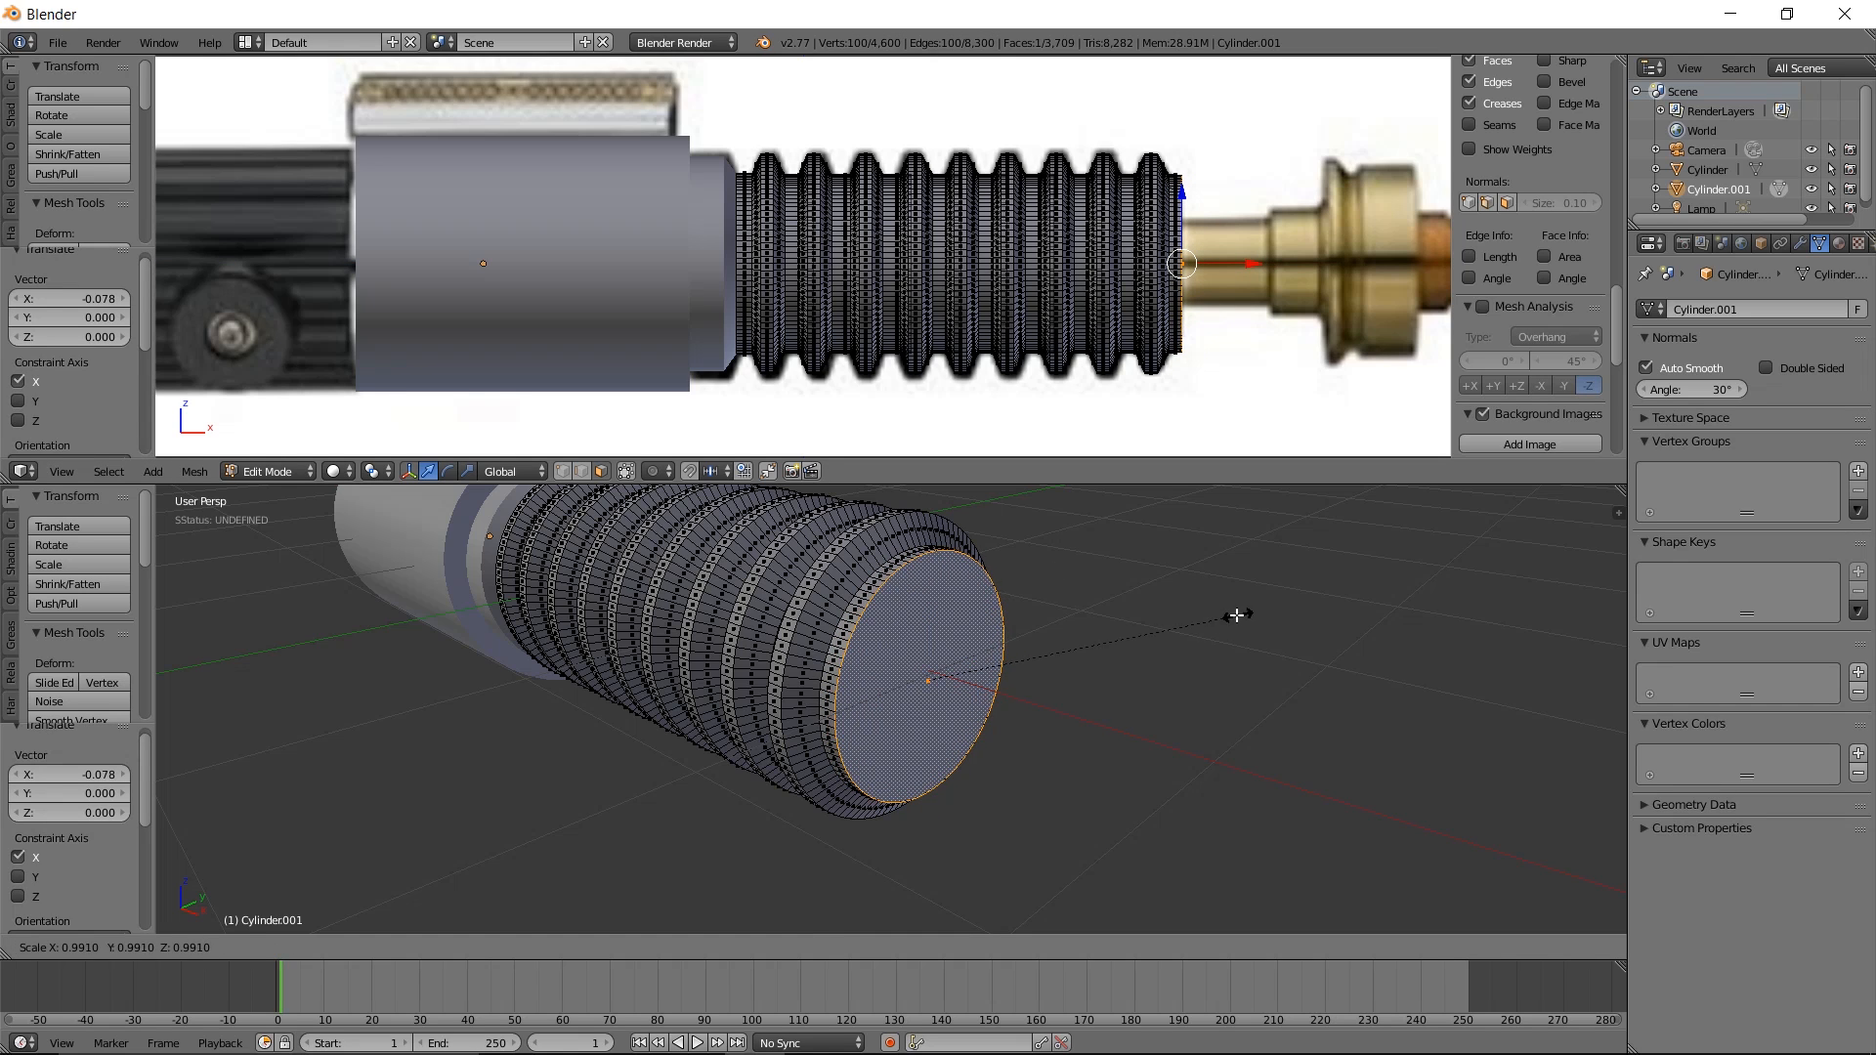
left_click(1185, 632)
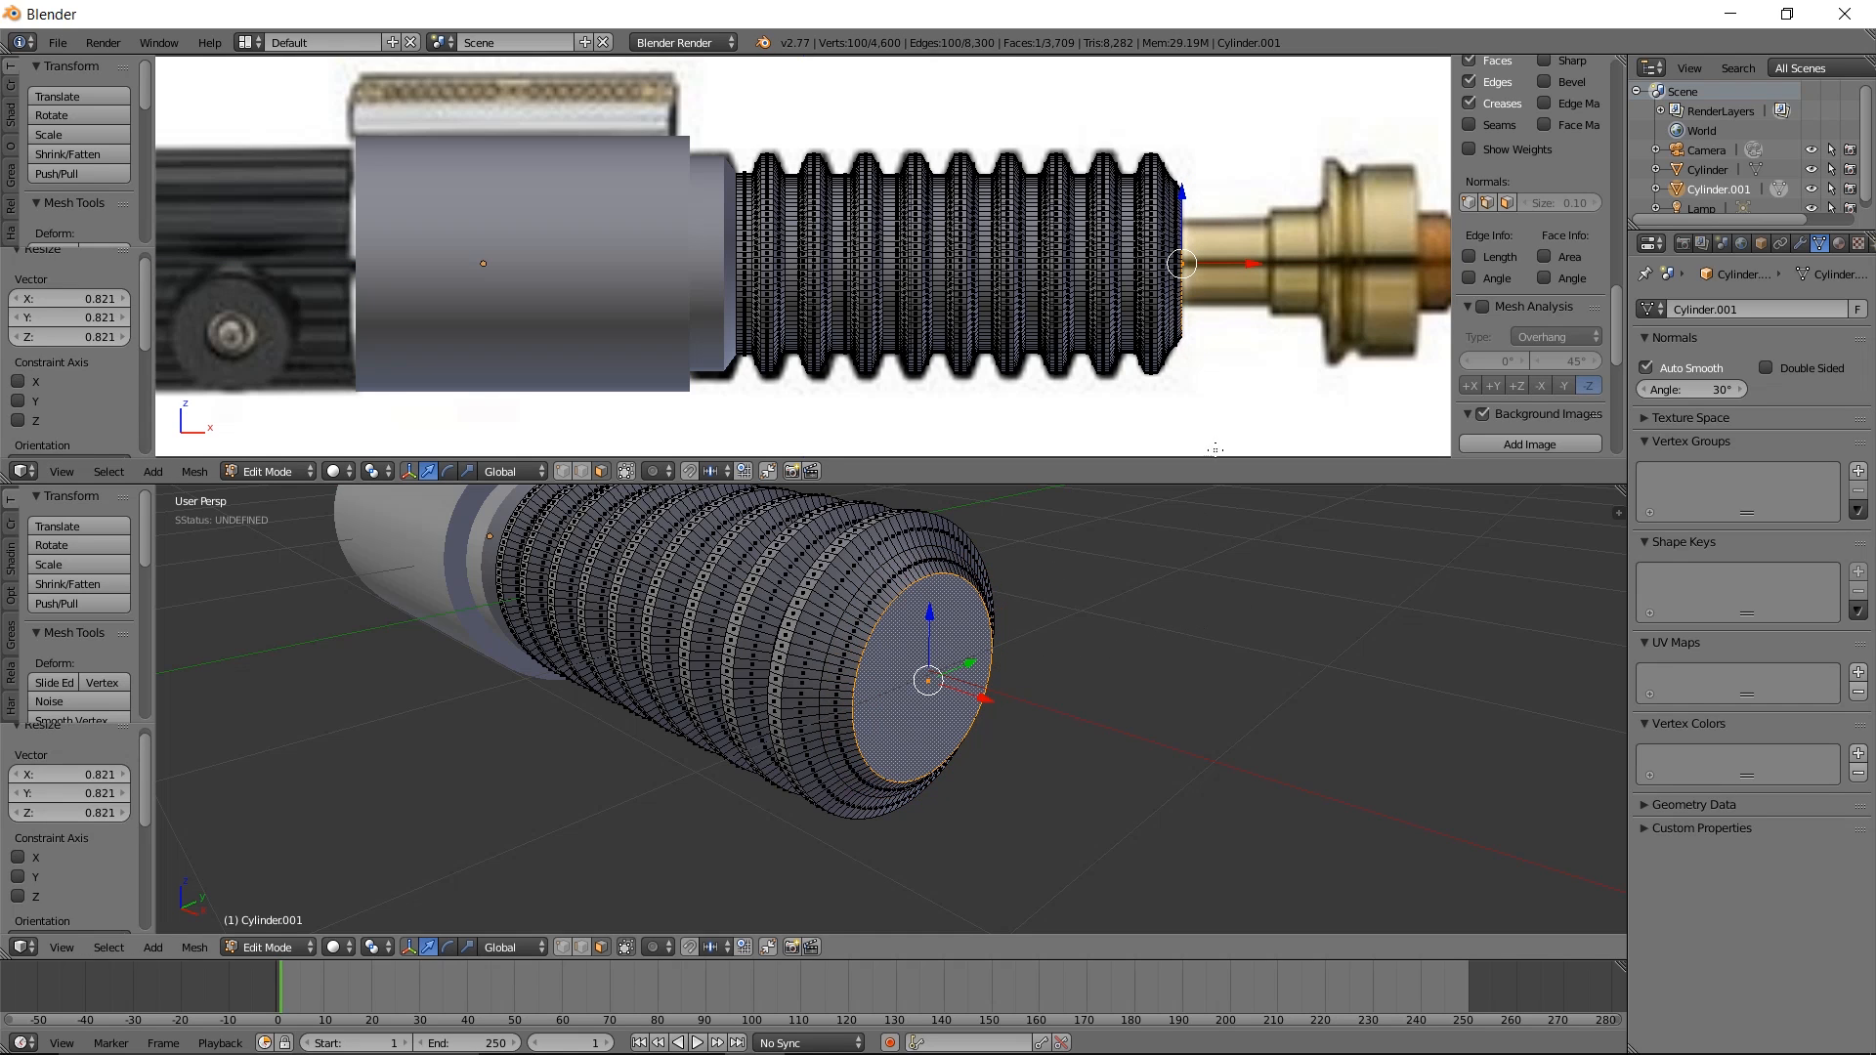
Inset the grip's end face by 0.3641 and extrude the inner face about 0.44 to form the narrow neck
scroll(1200, 342, "up", 3)
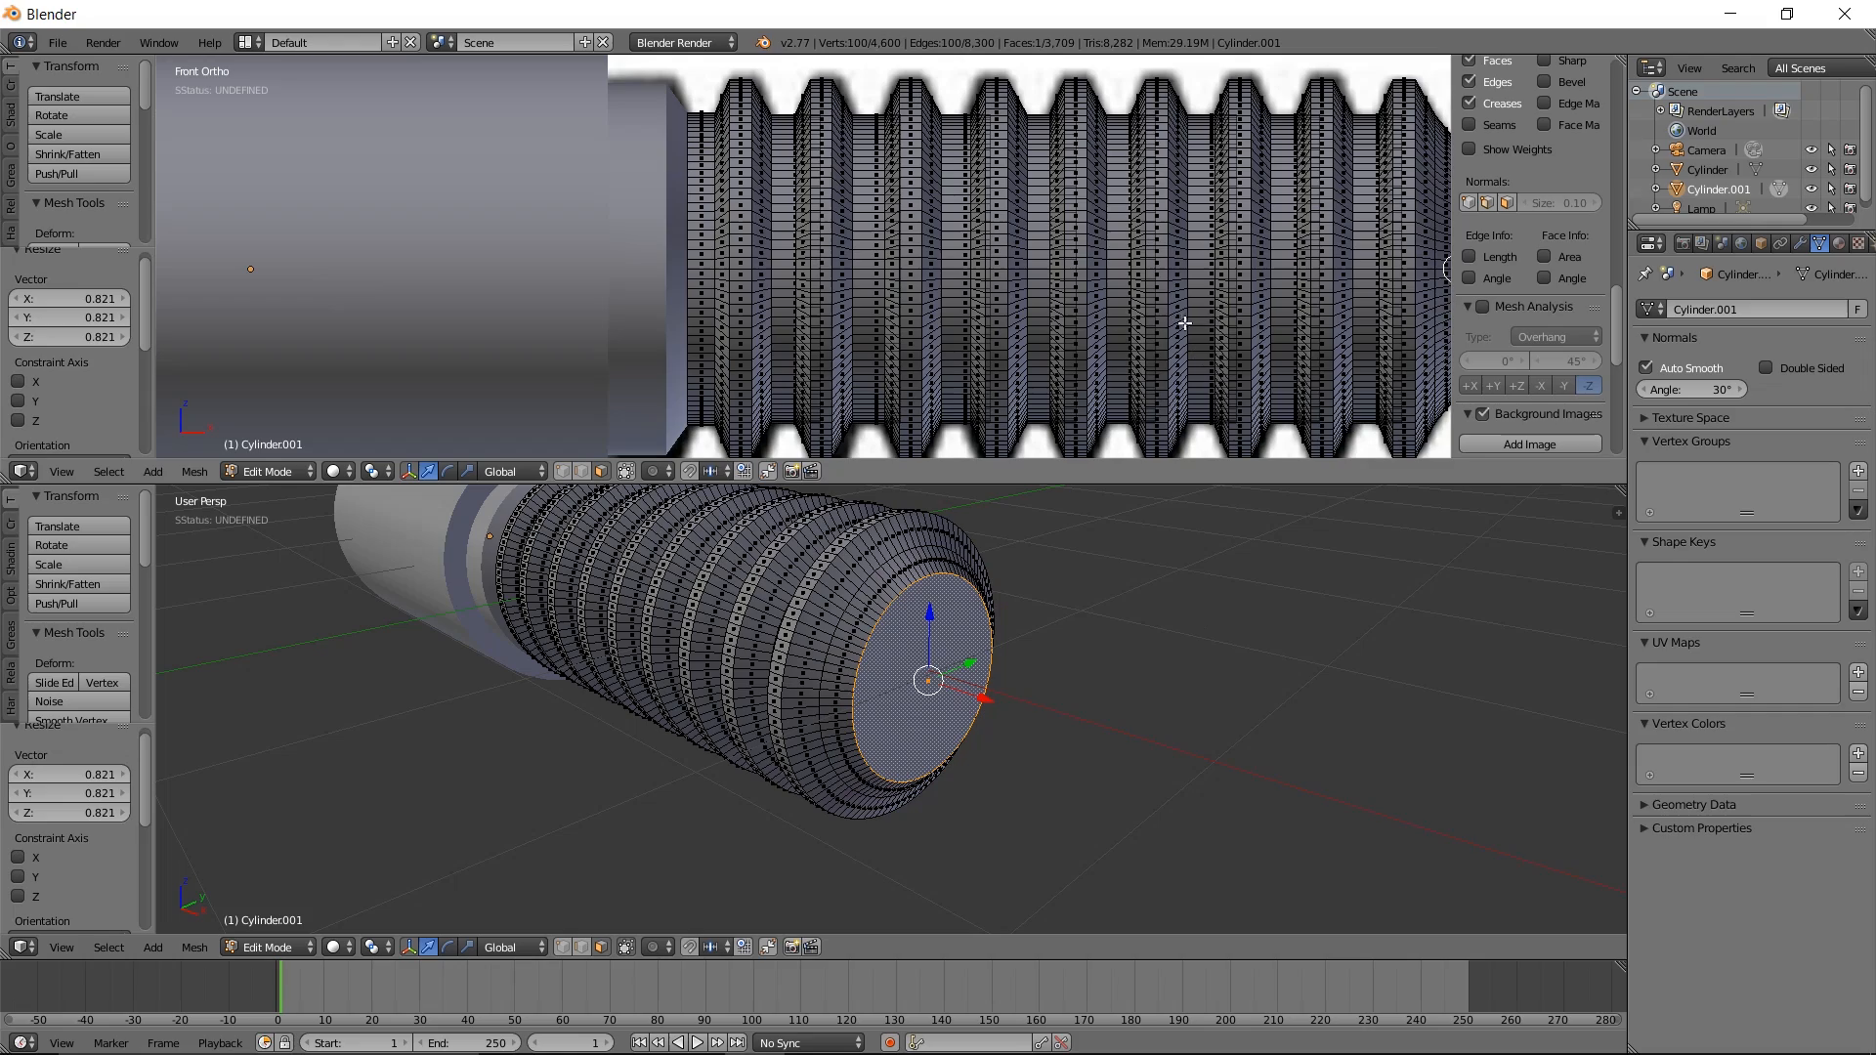
middle_click_drag(1250, 305, 483, 266)
key("KP_1")
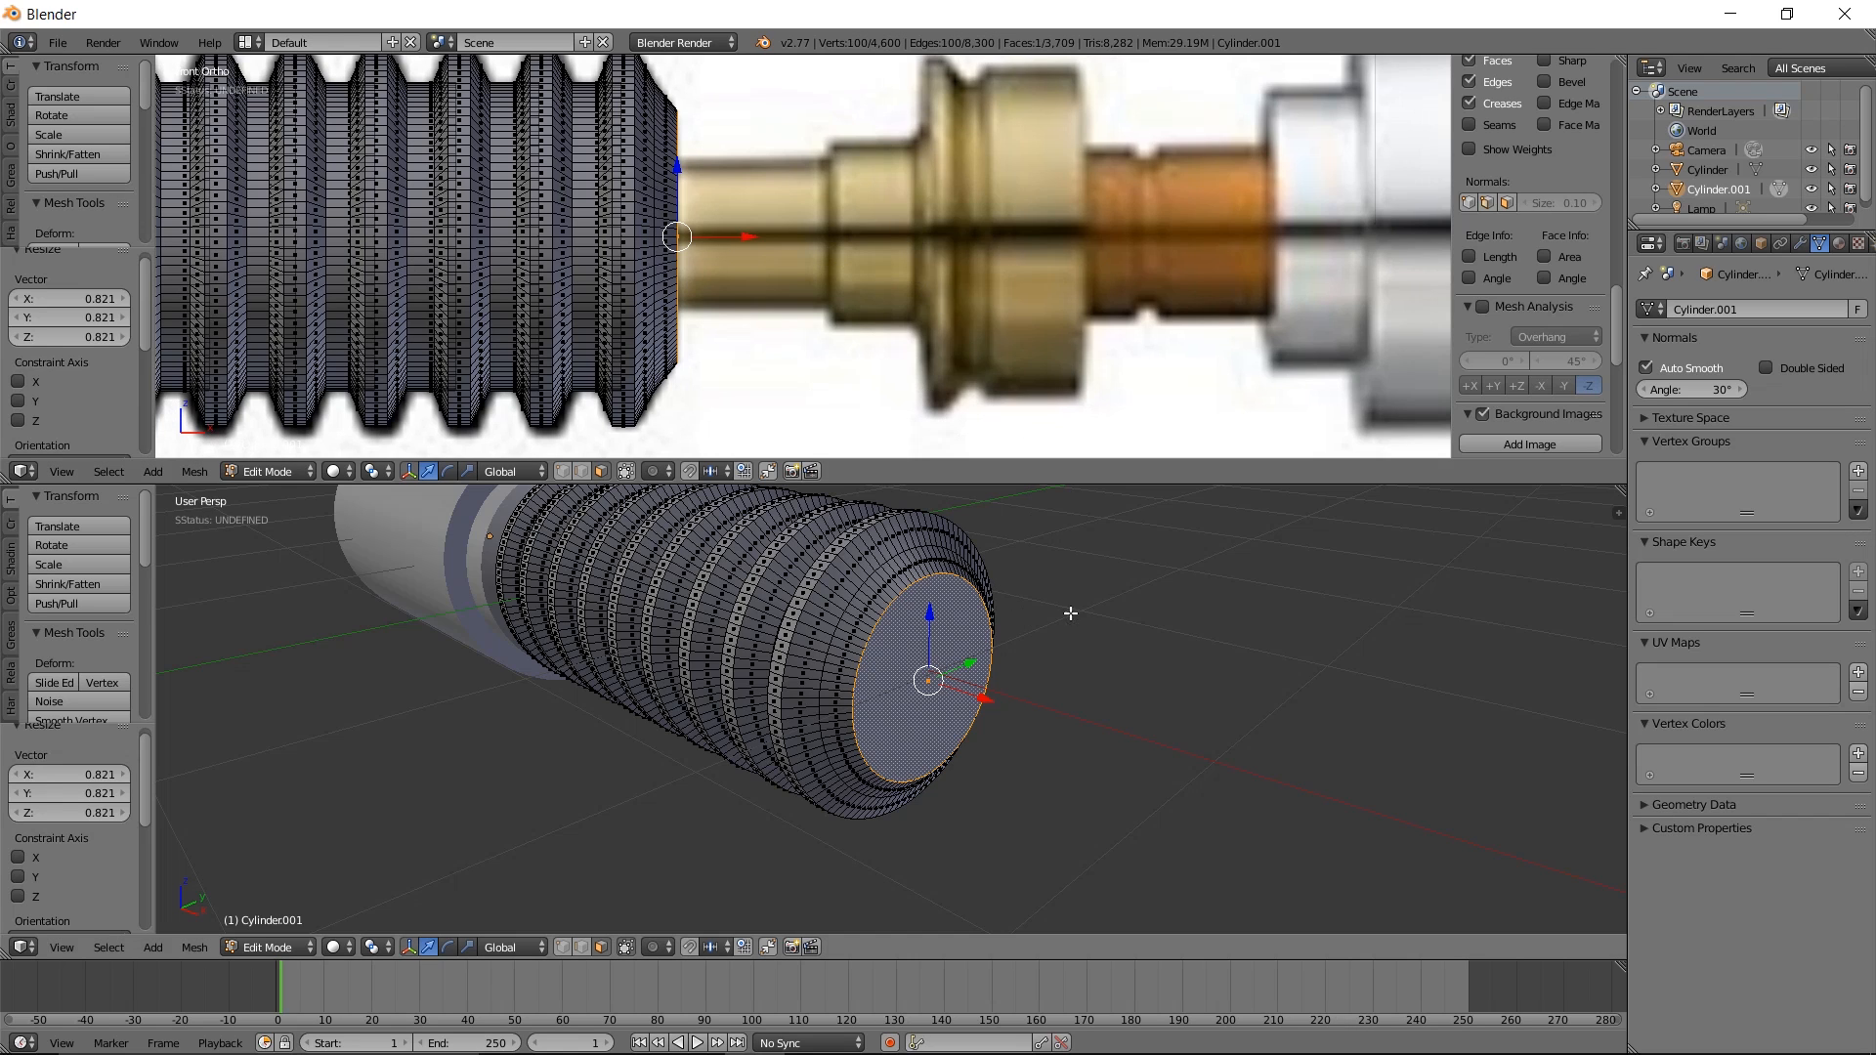
key("i")
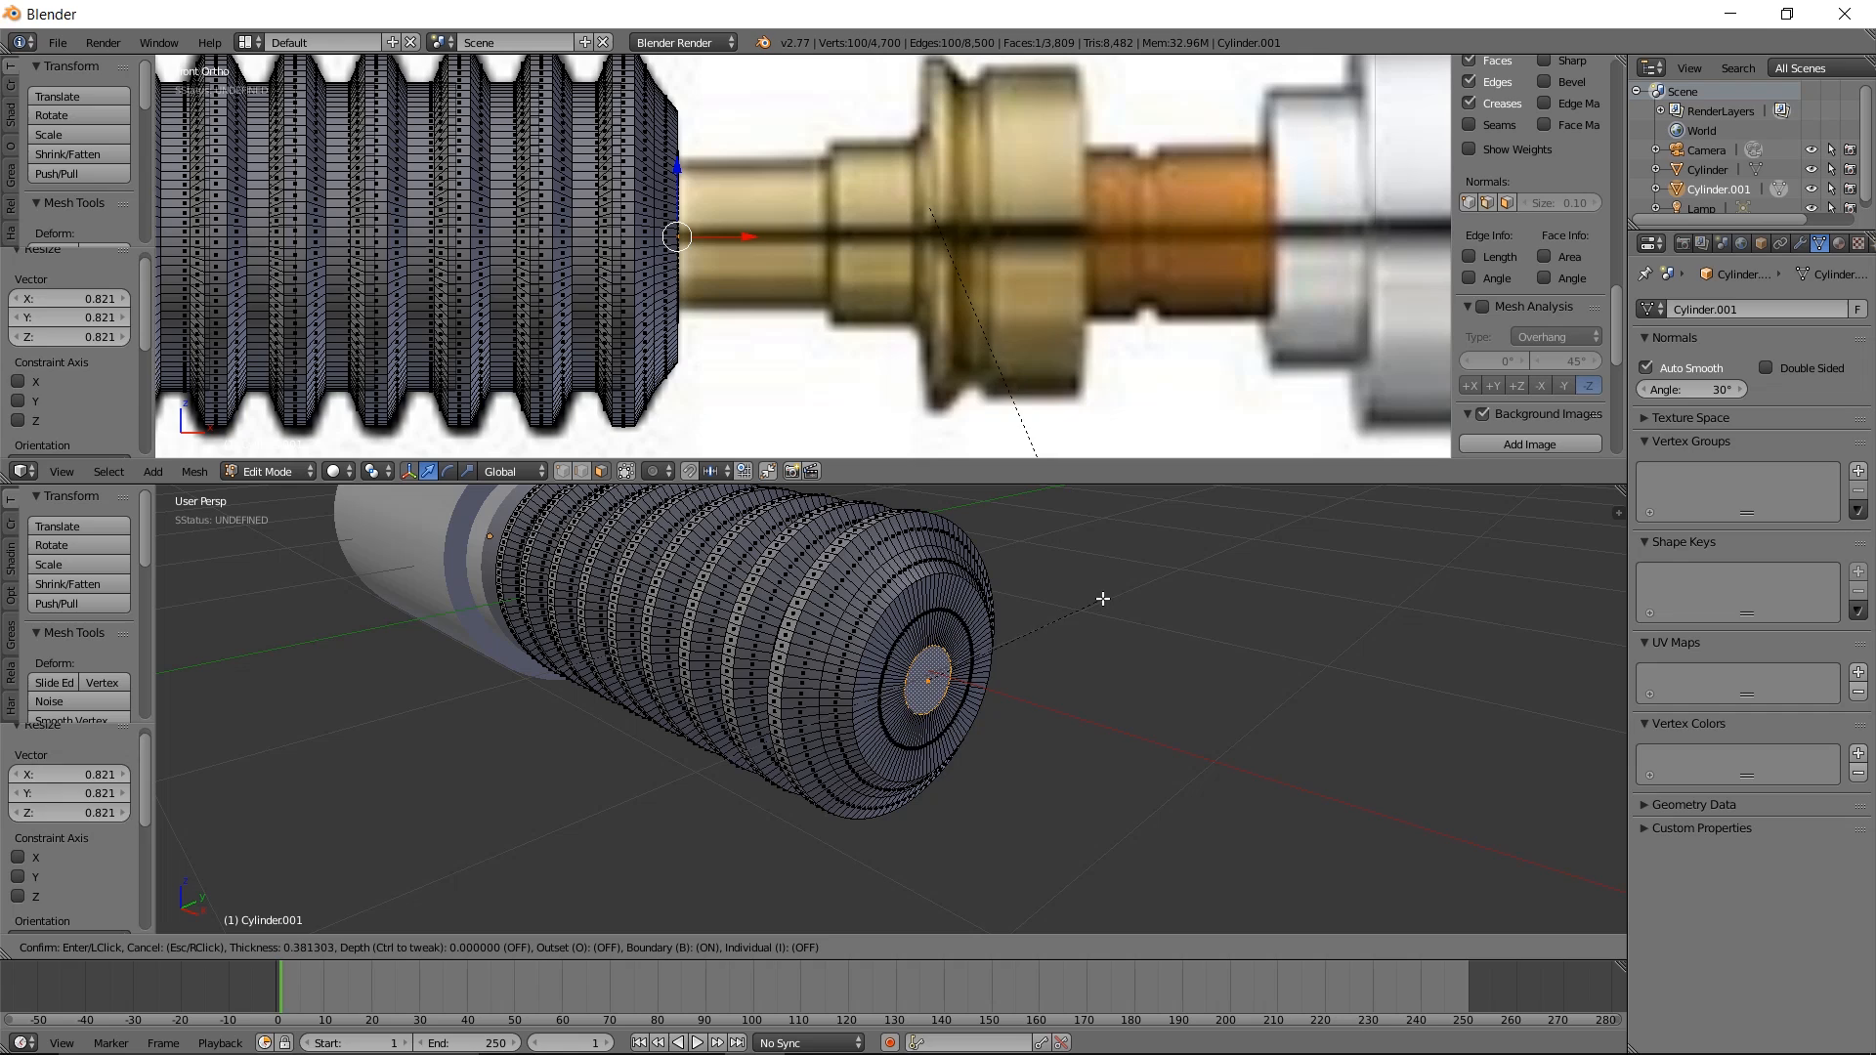
left_click(1105, 597)
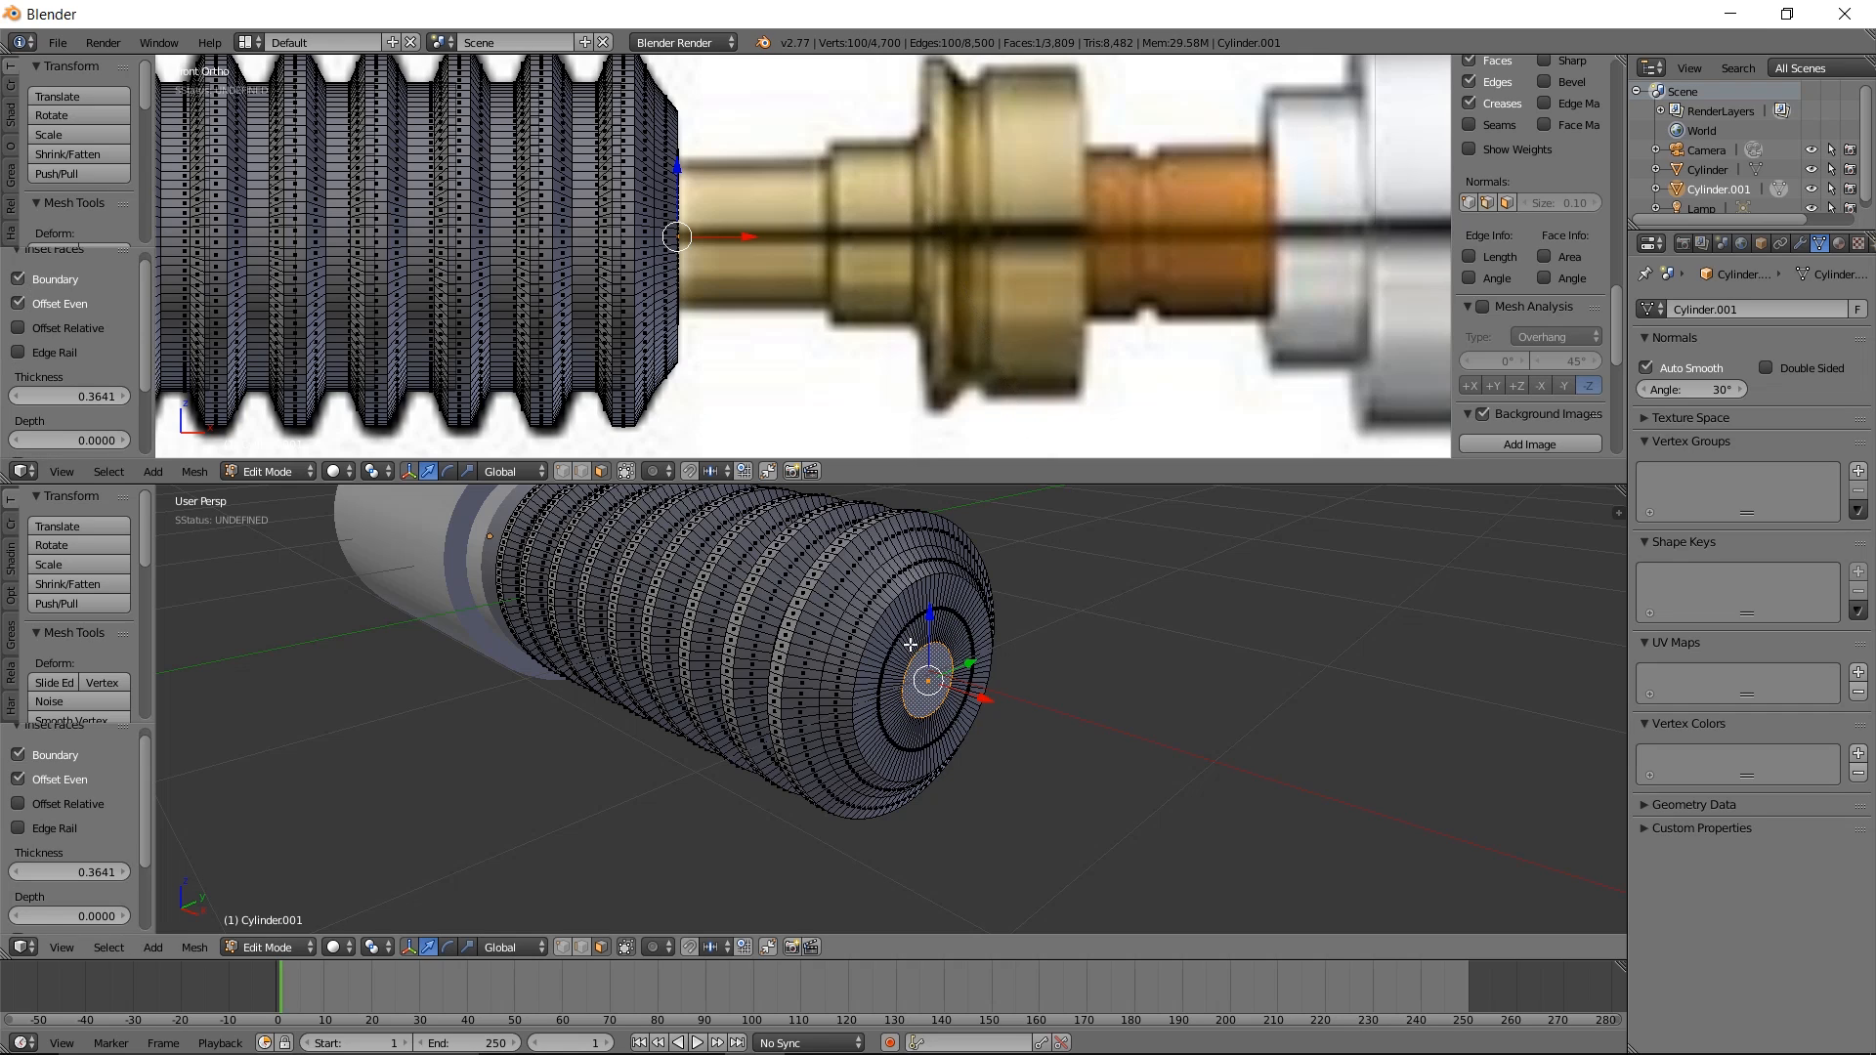
key("e")
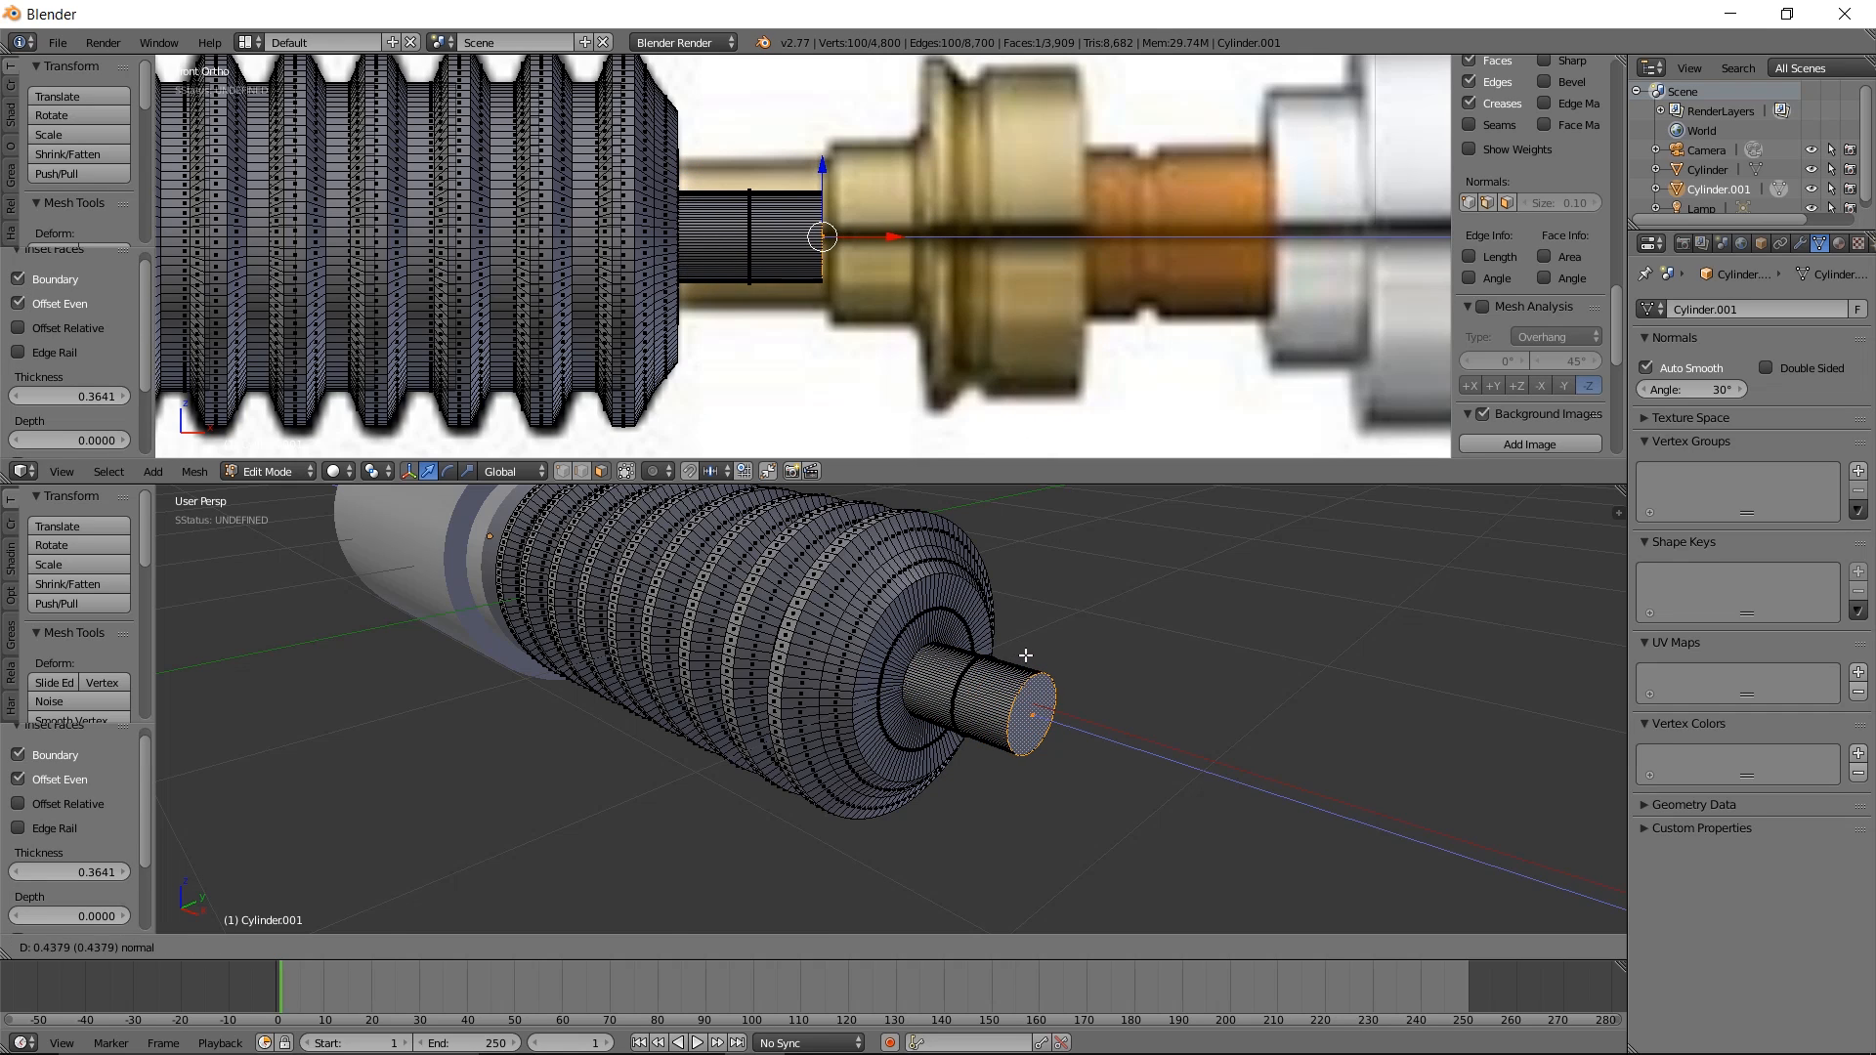
left_click(1024, 654)
Scale the whole neck to 1.717 and shift it 0.168 along X, and pull its end face back by -0.331 along X
key("ctrl+KP_Add")
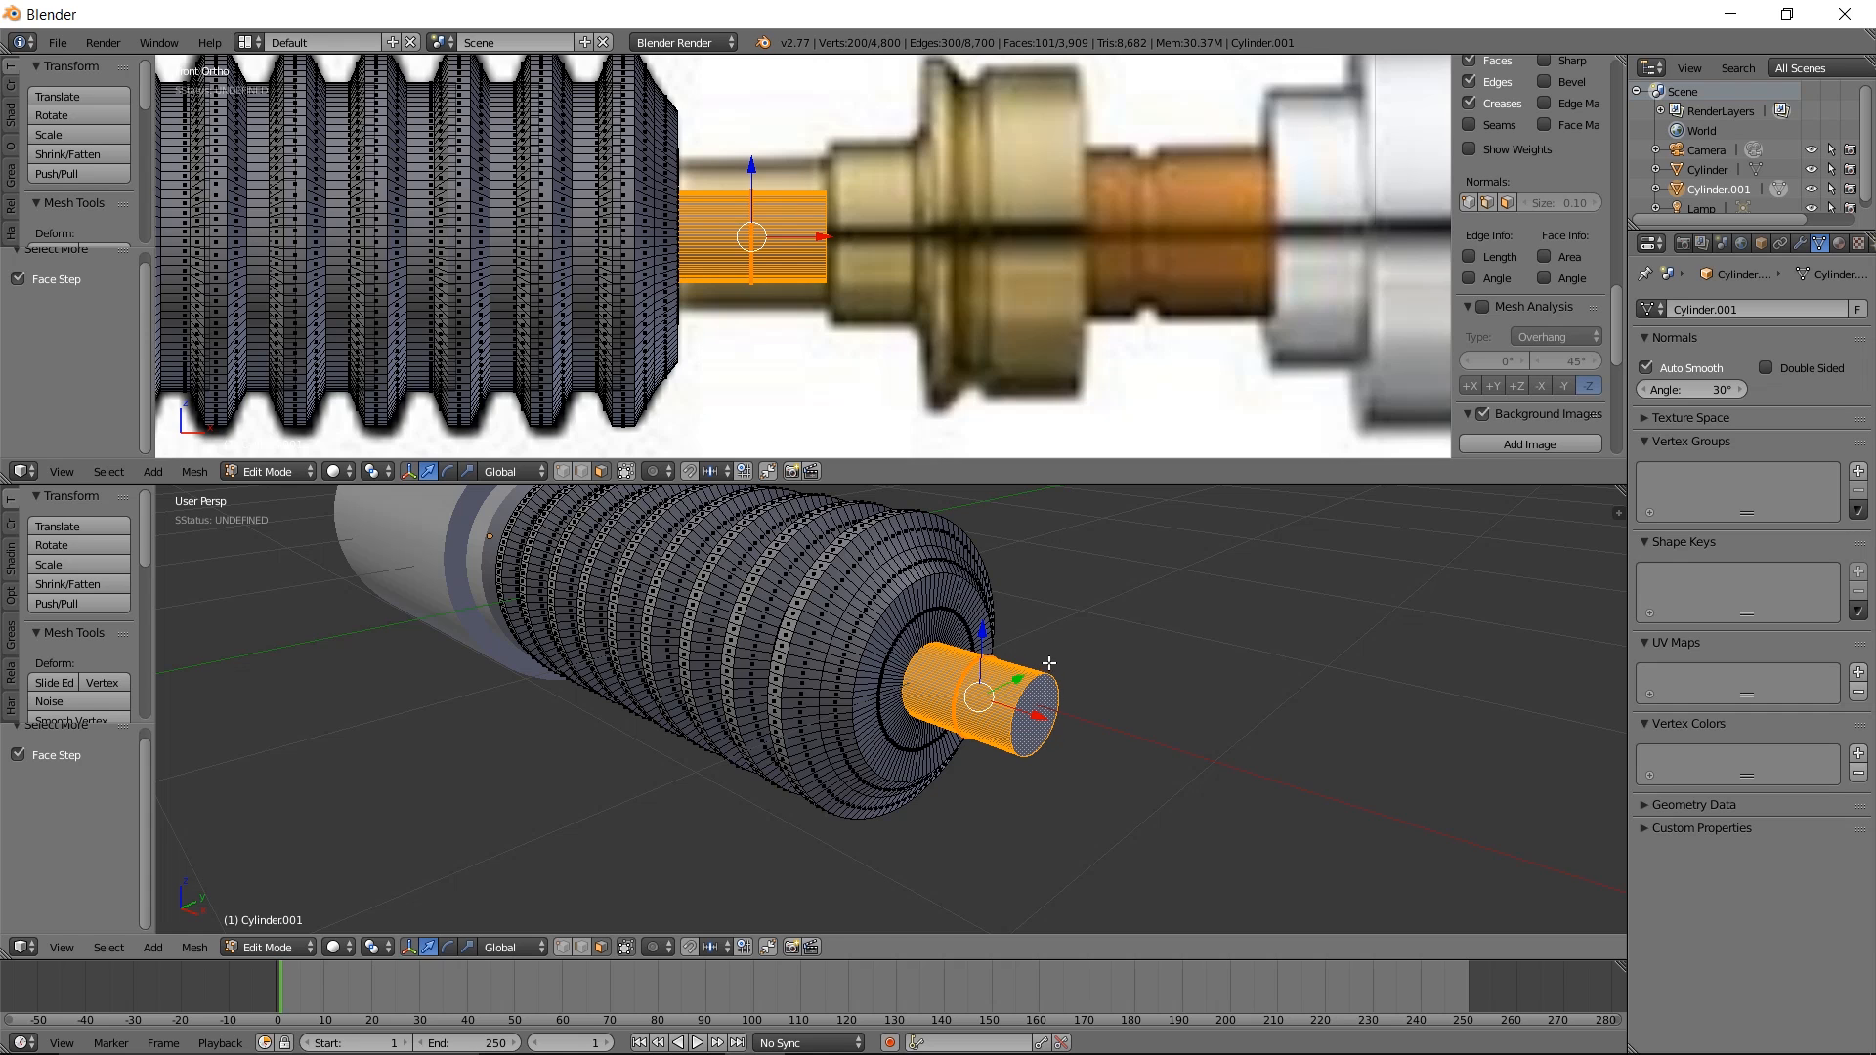
key("s")
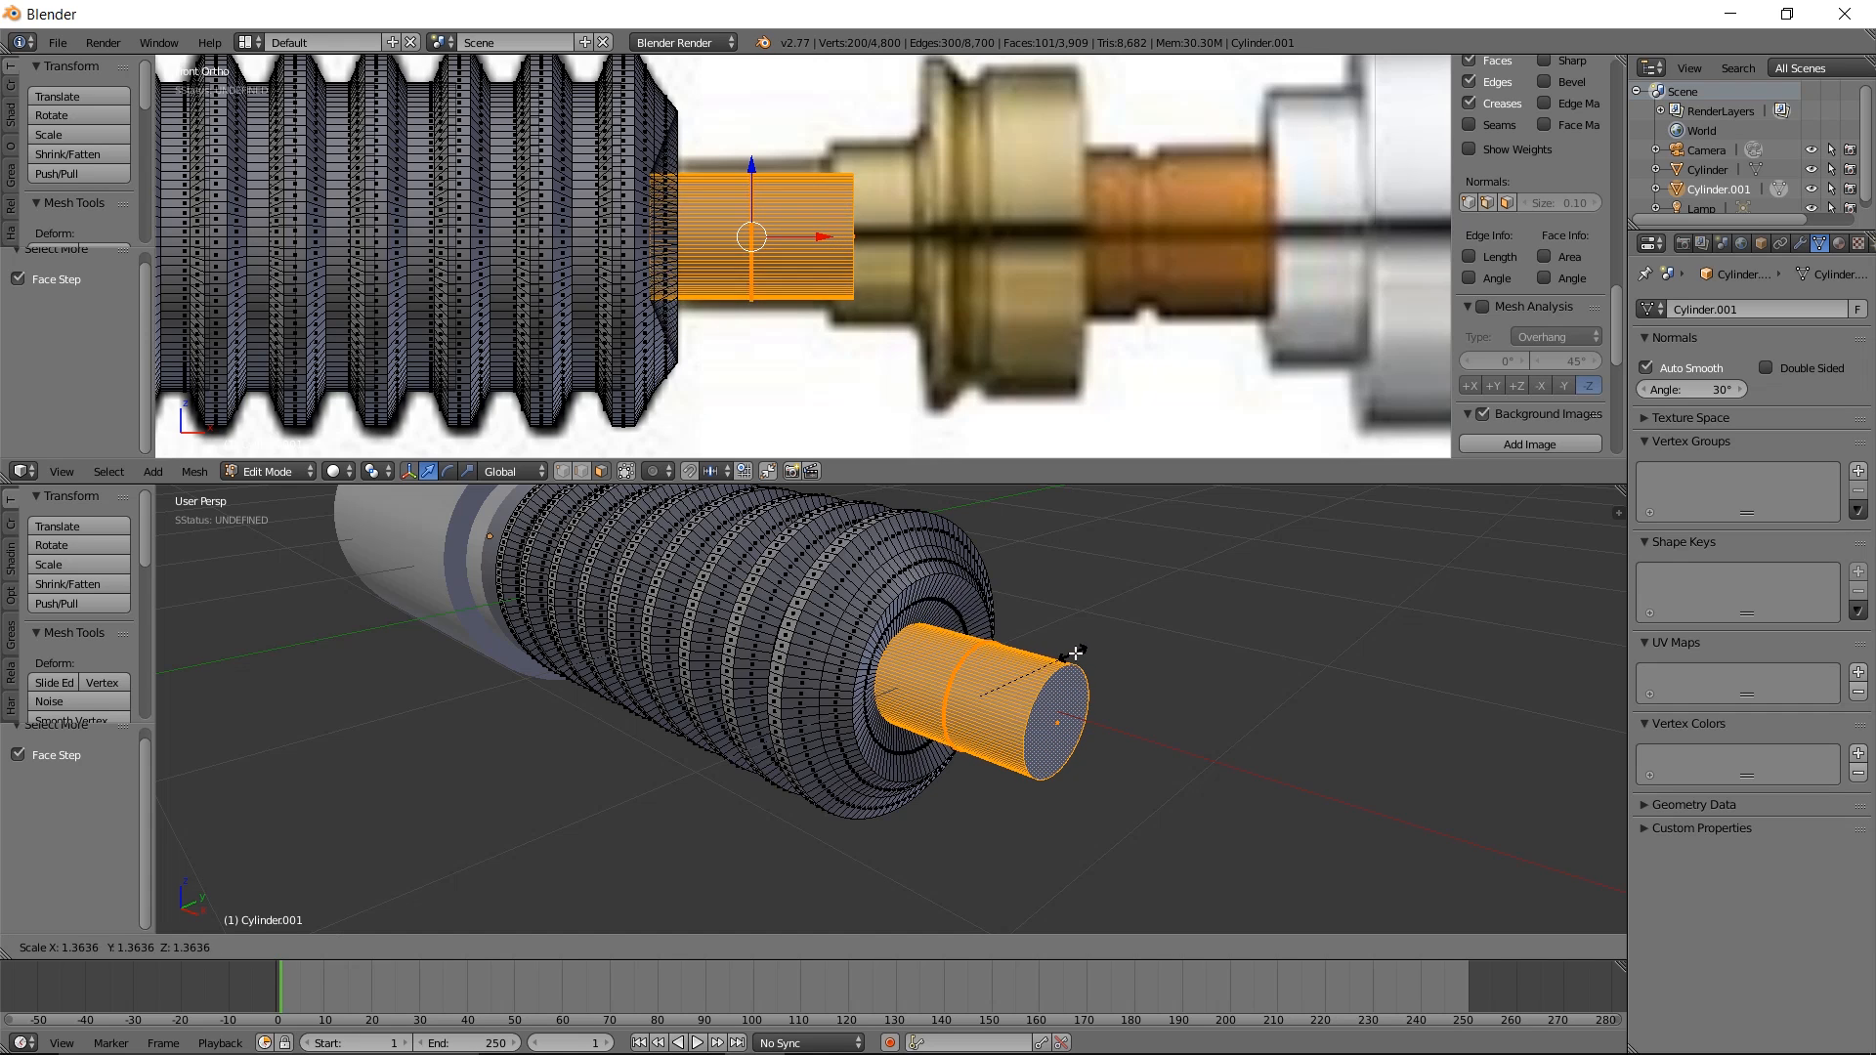
left_click(1098, 644)
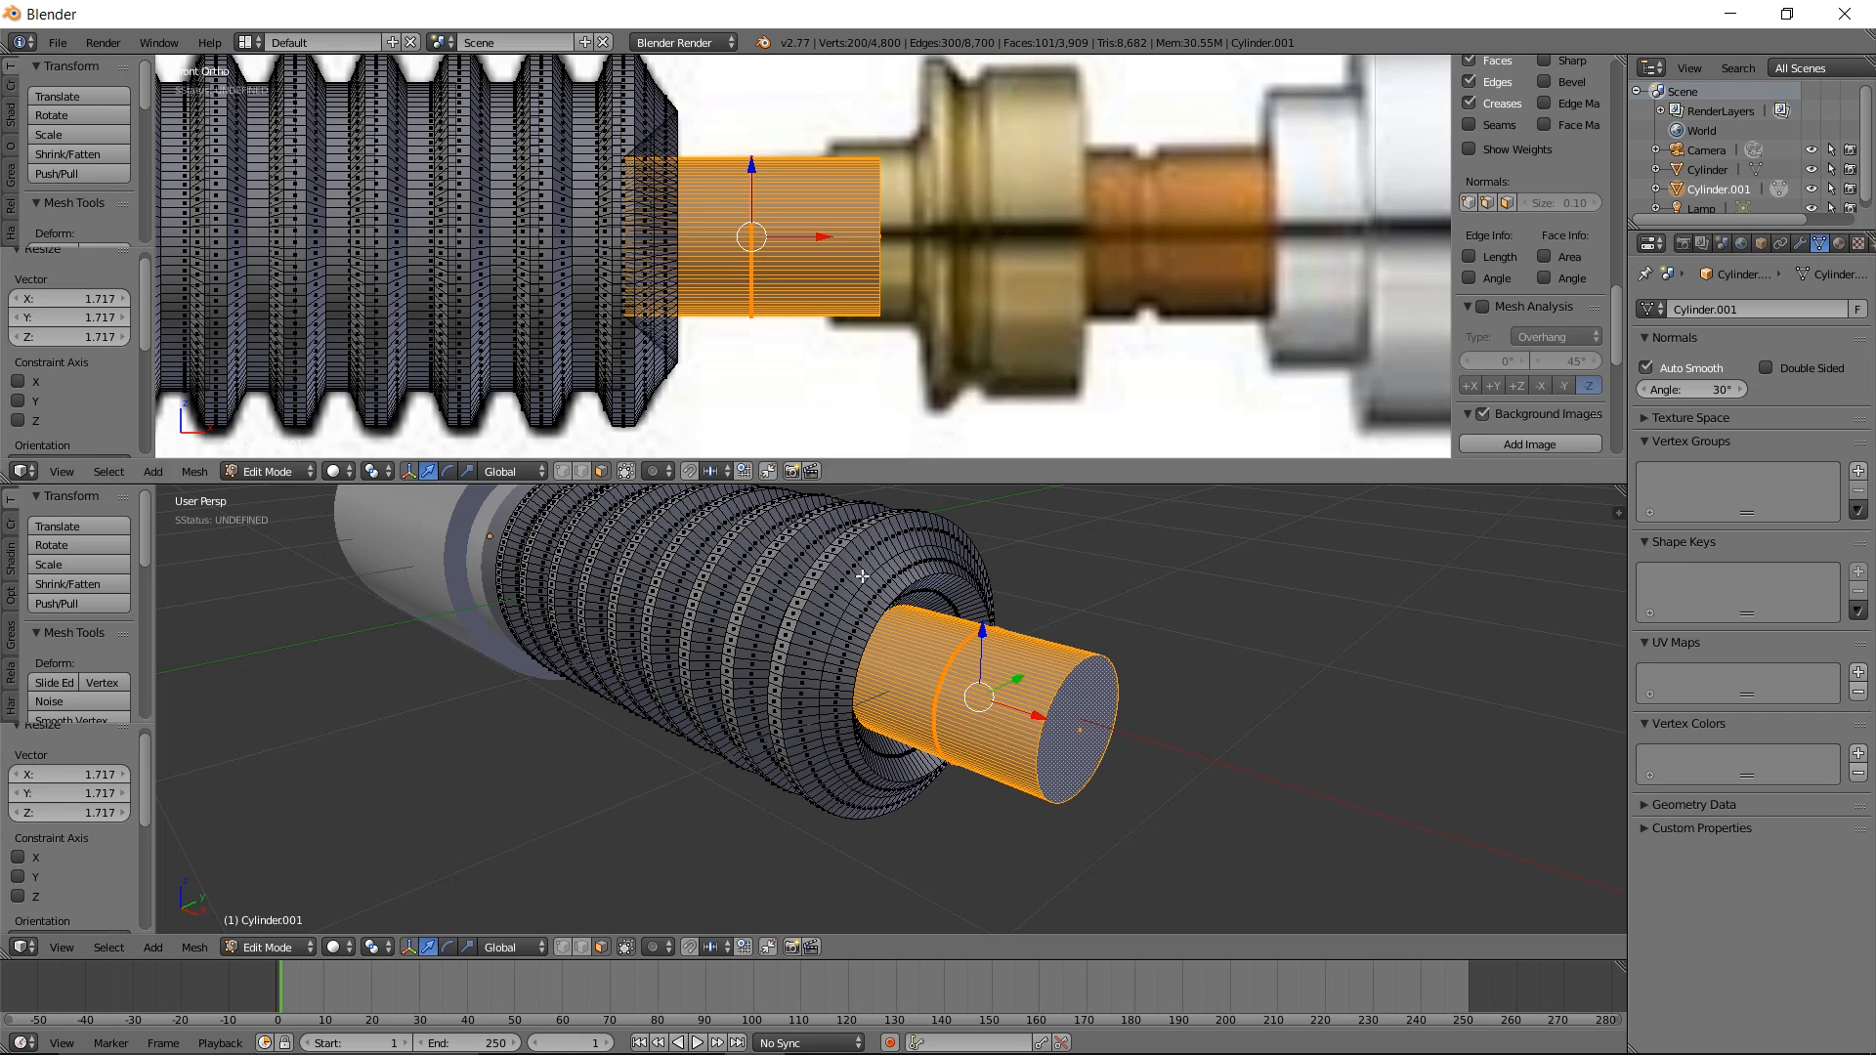
left_click_drag(825, 237, 879, 234)
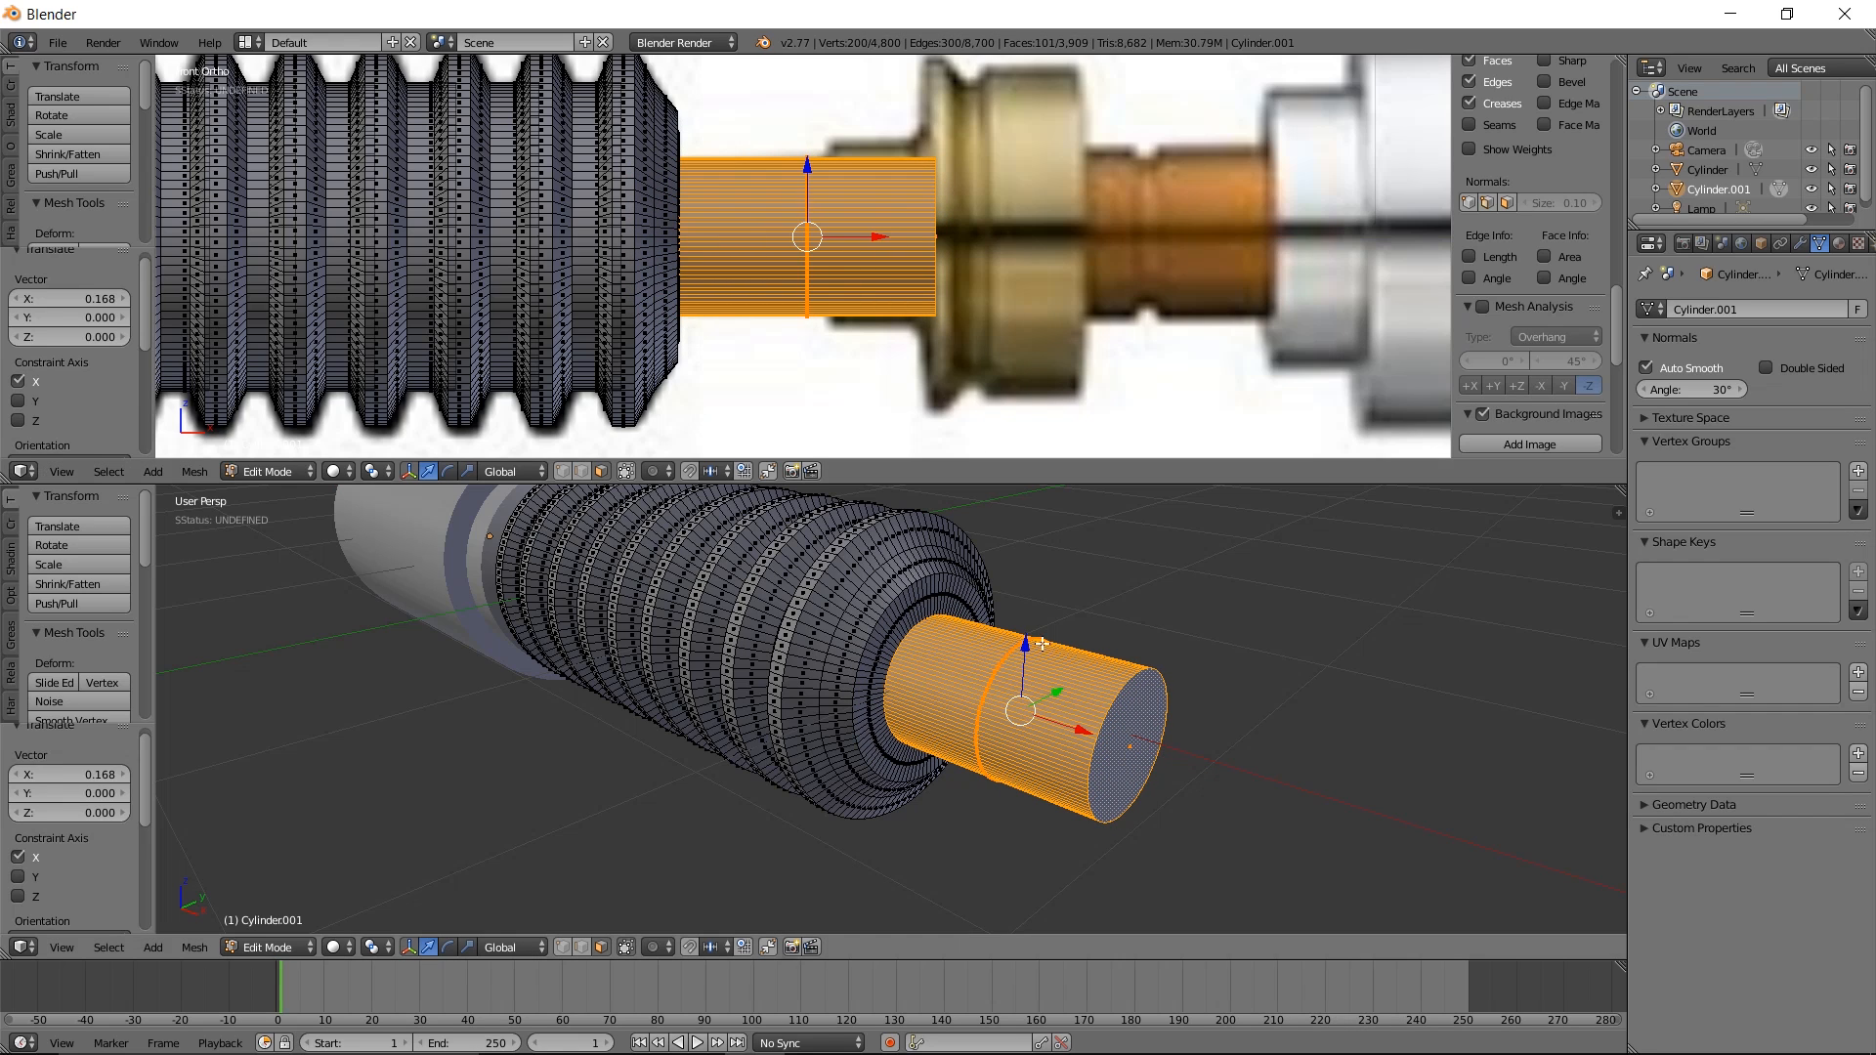
right_click(1119, 733)
left_click_drag(1199, 770, 1107, 724)
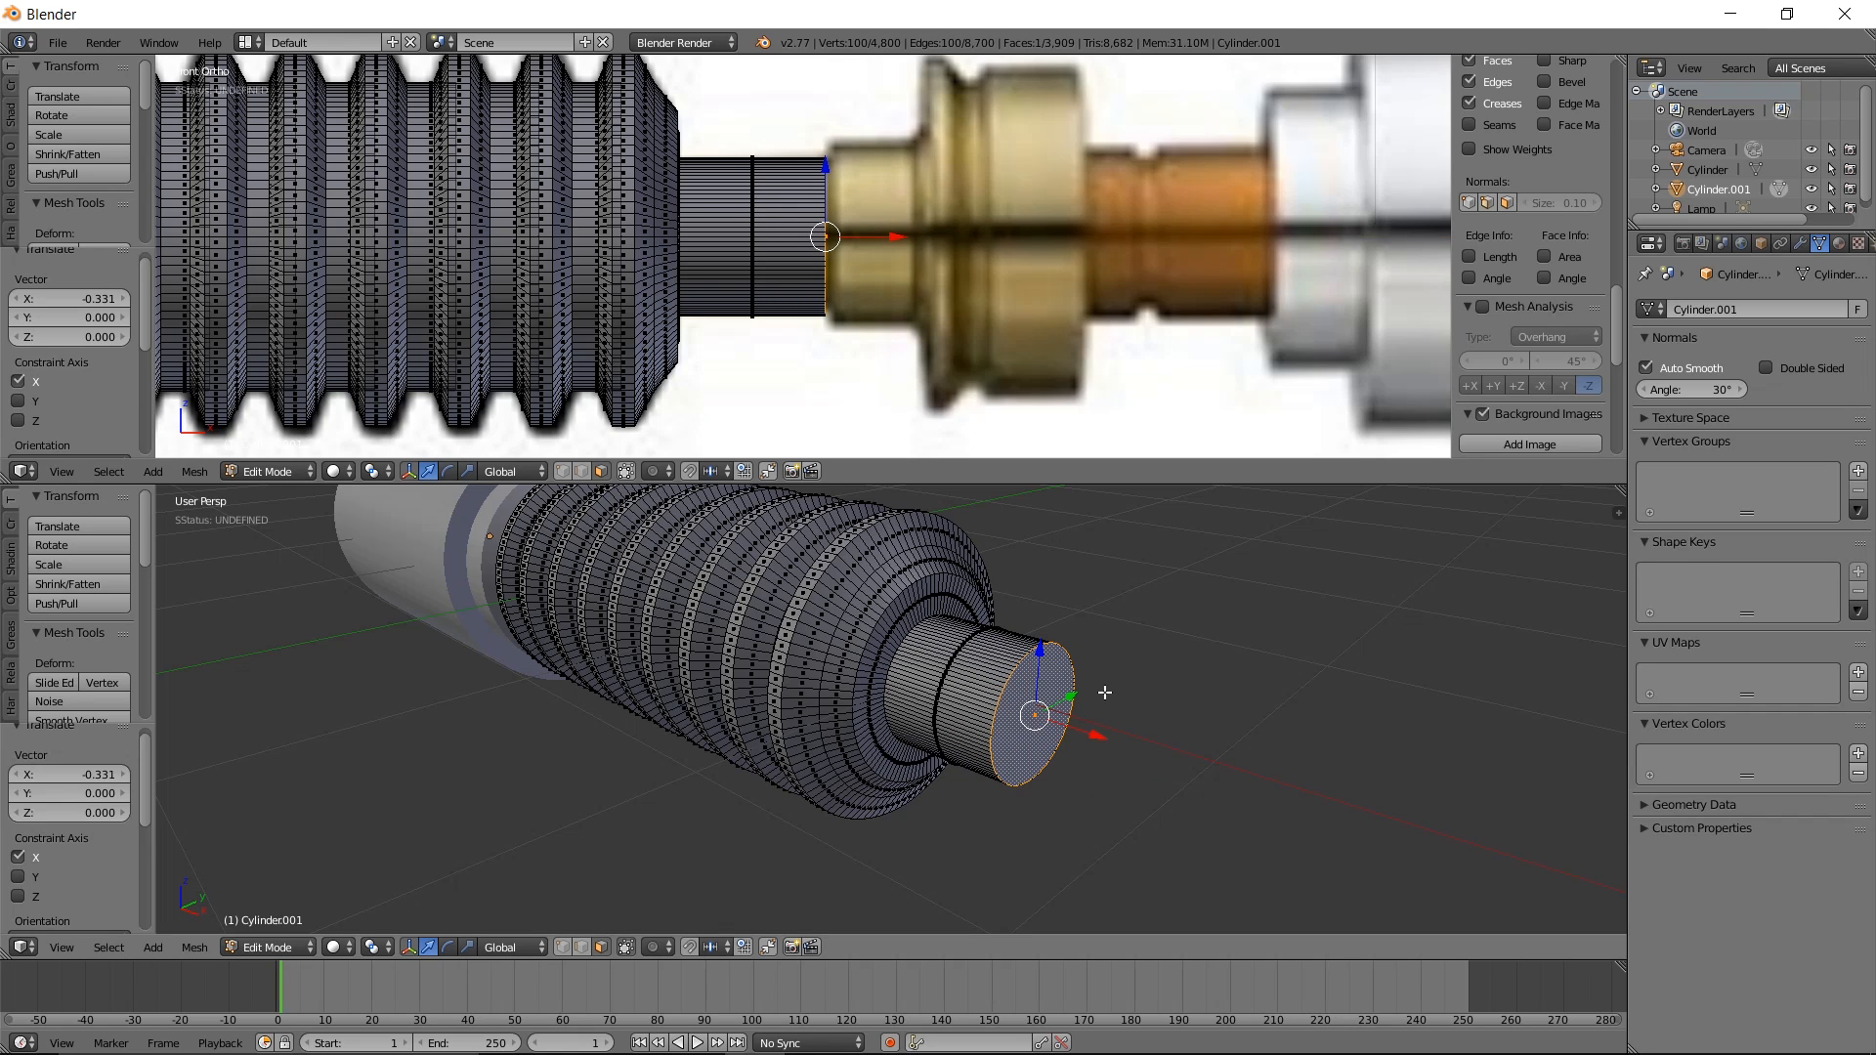
Extrude the neck's end face 0.032, scale it to 1.174 and extrude it another 0.219 to form the first brass collar
key("e")
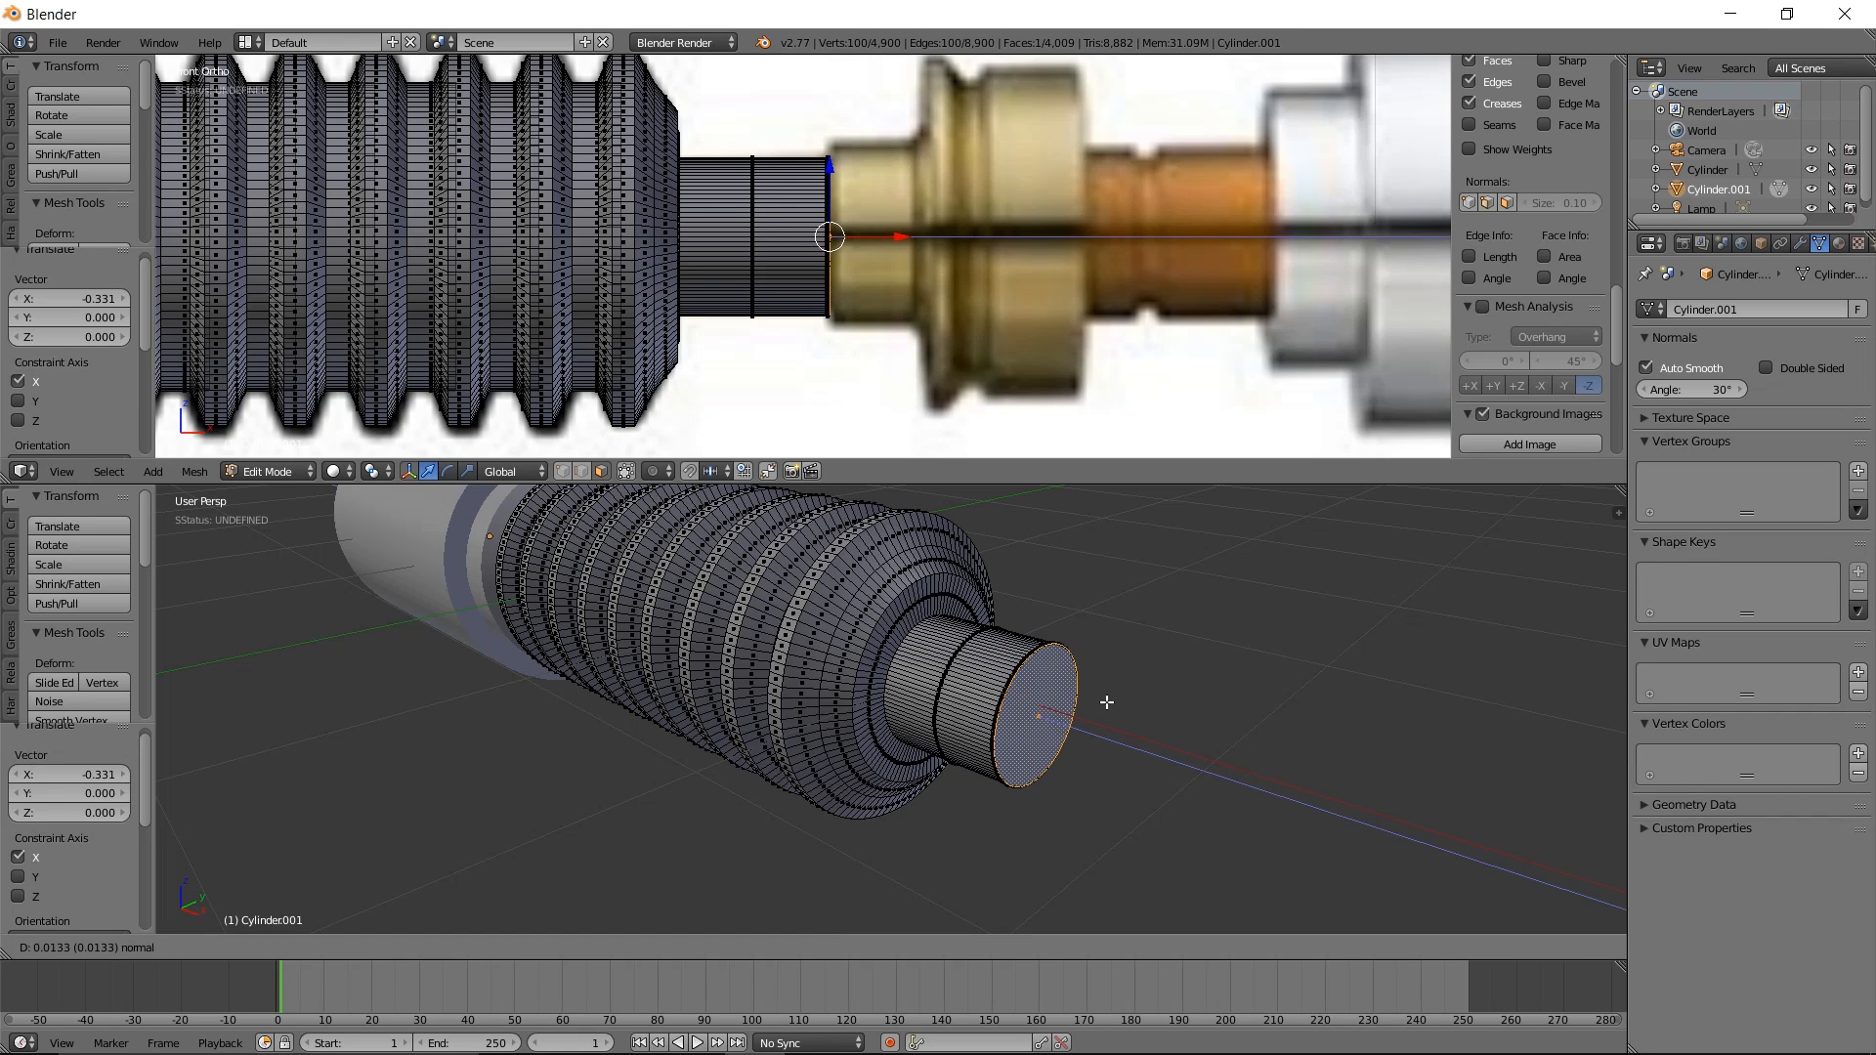
left_click(1114, 703)
key("s")
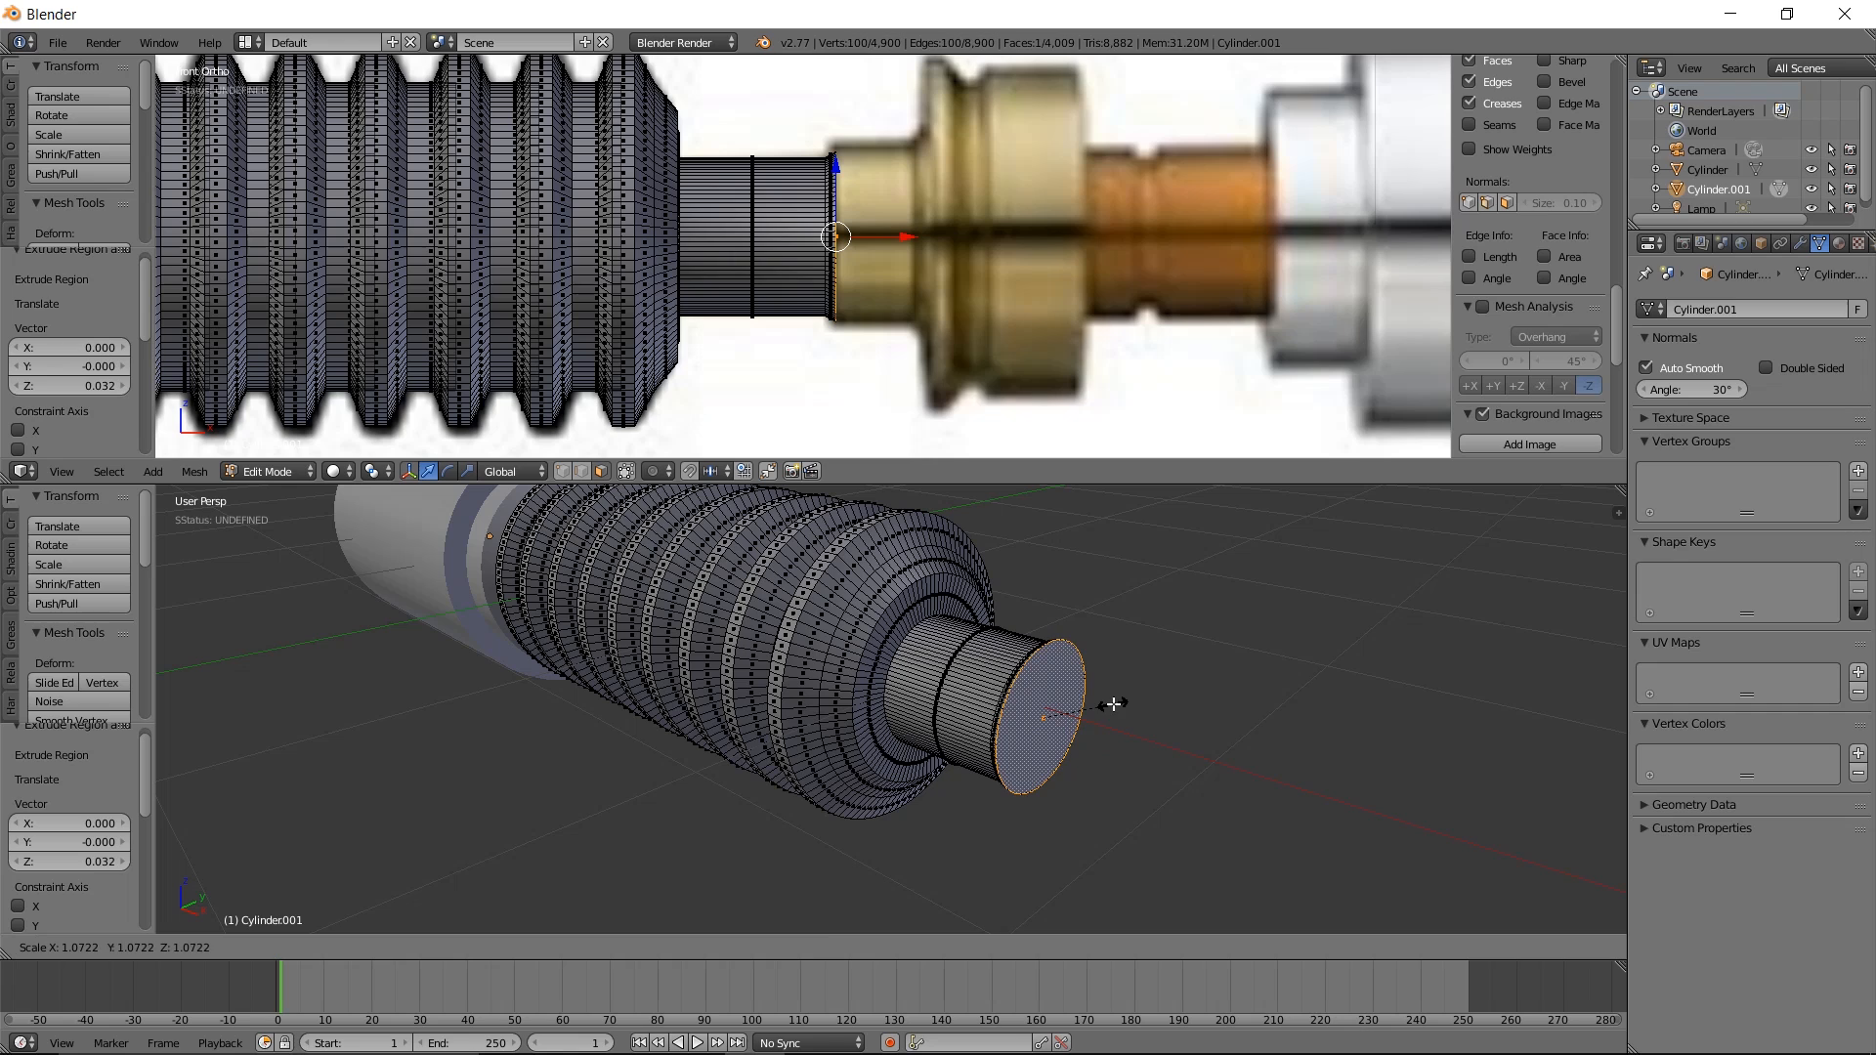
left_click(1108, 681)
key("e")
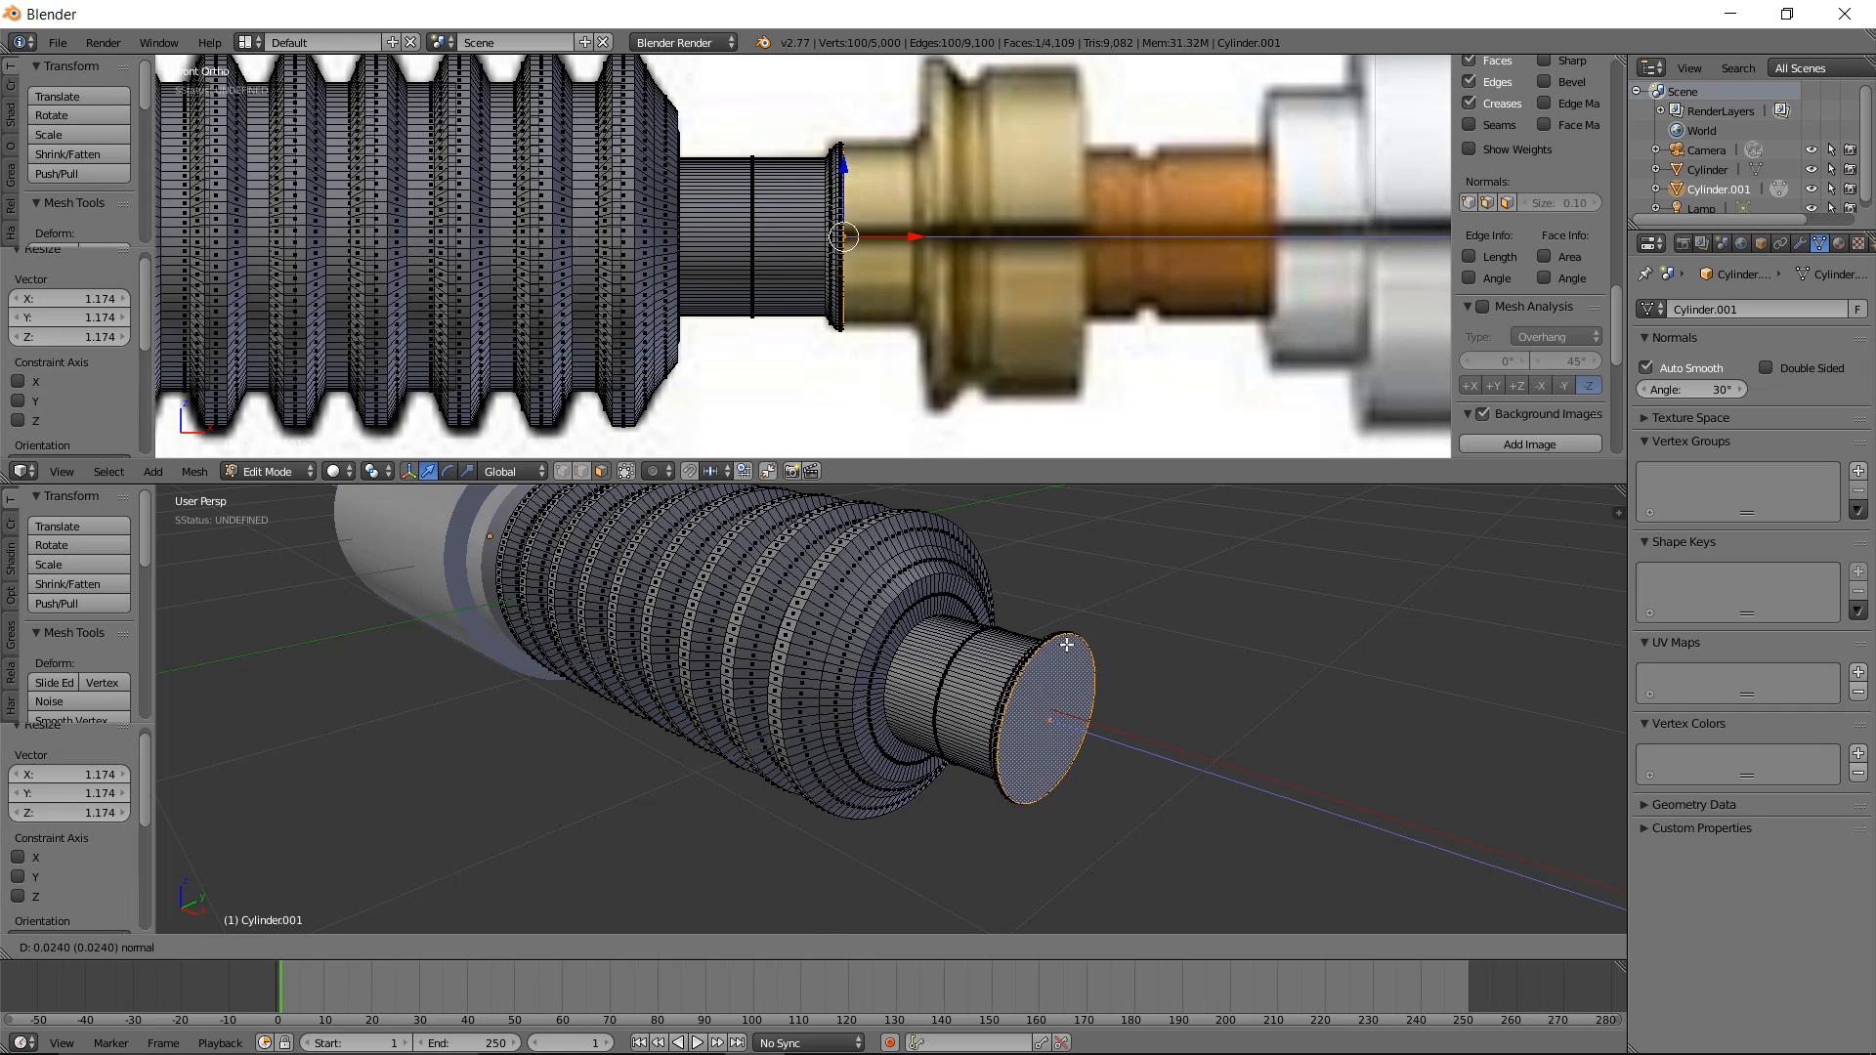
left_click(1111, 650)
Extrude the collar's end face 0.049 and scale it to 1.178 to start the flare towards the brass flange
key("e")
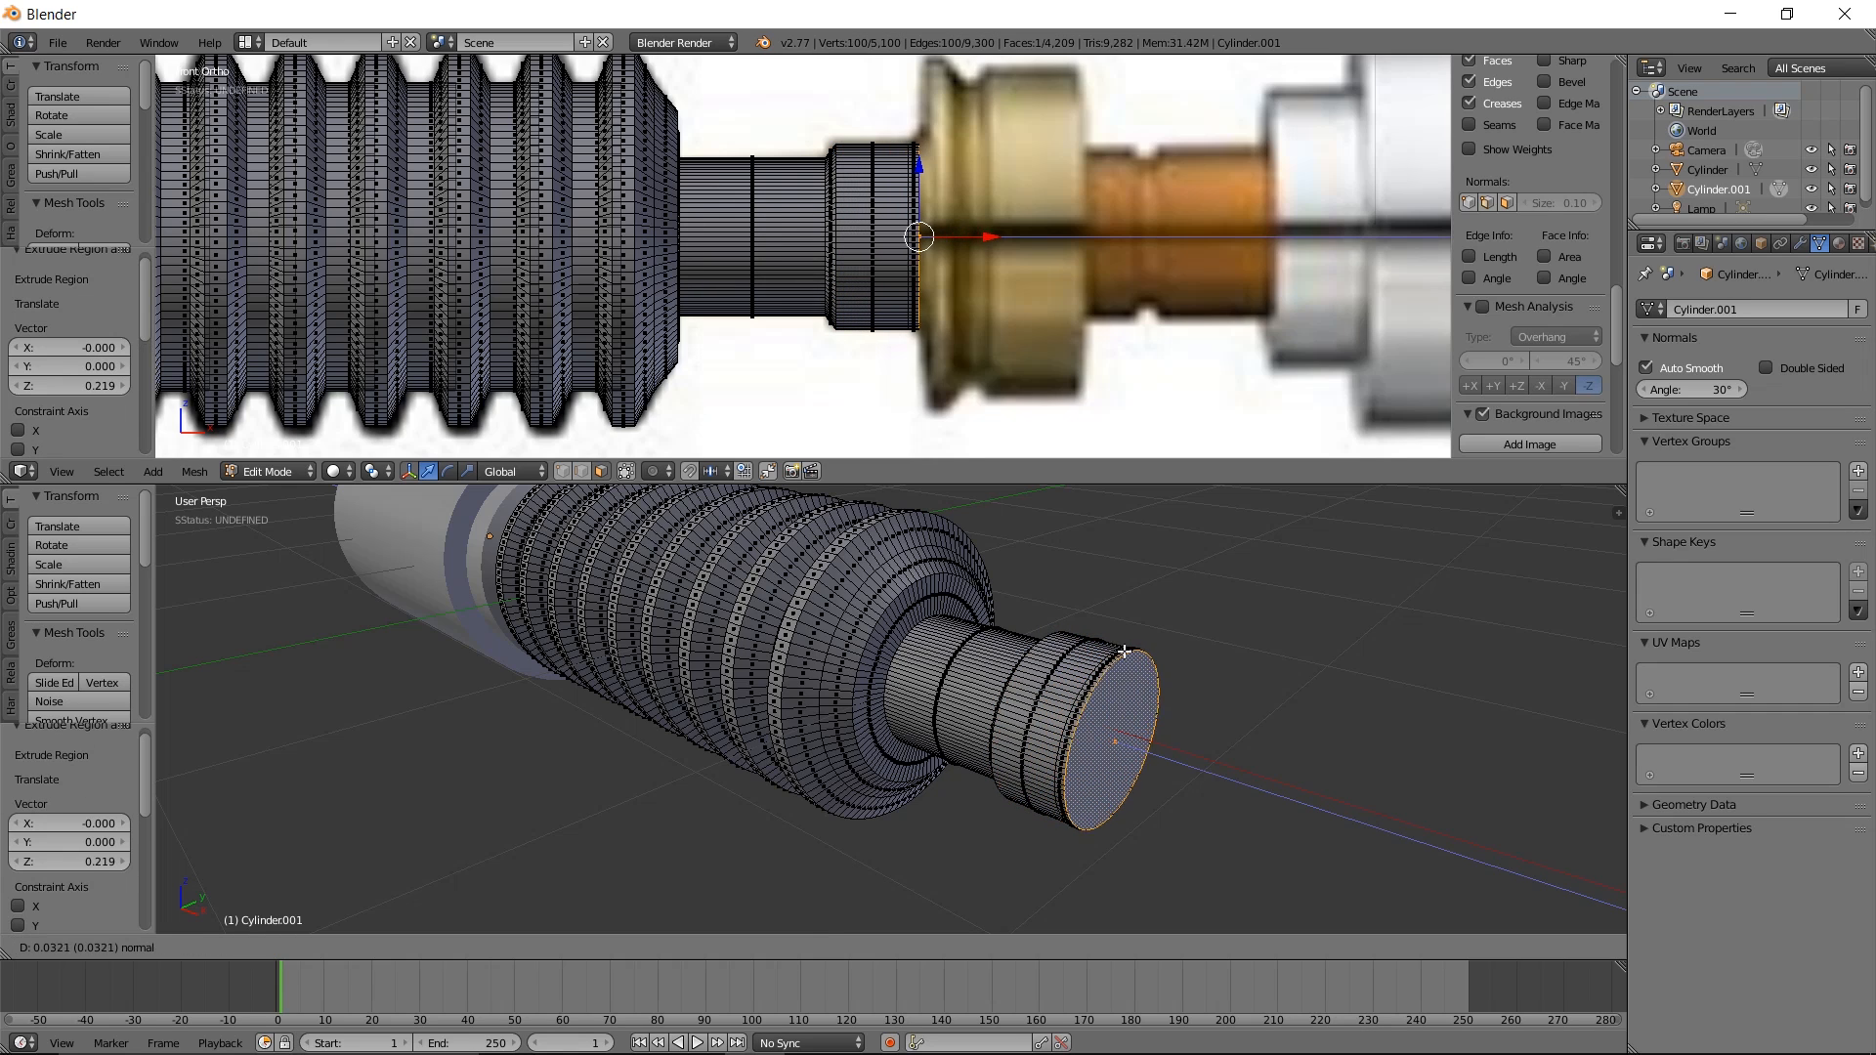
left_click(1156, 650)
key("s")
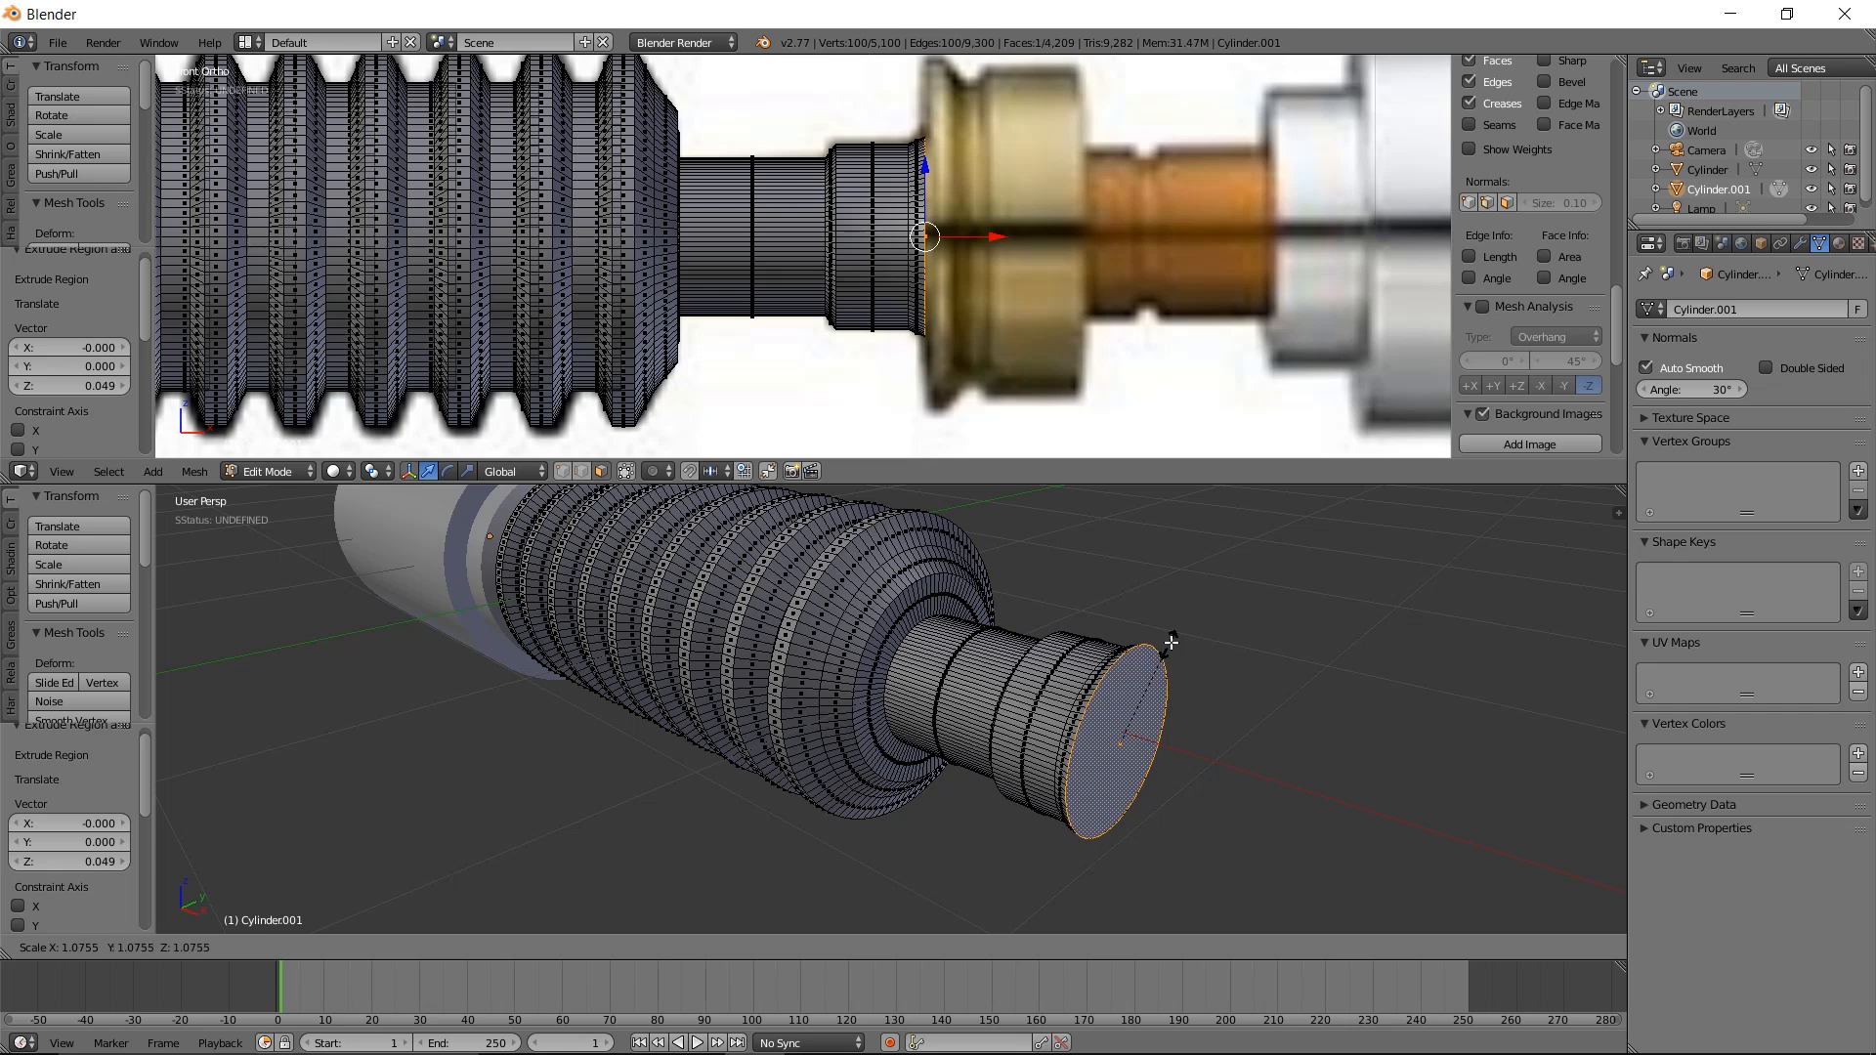
left_click(1173, 637)
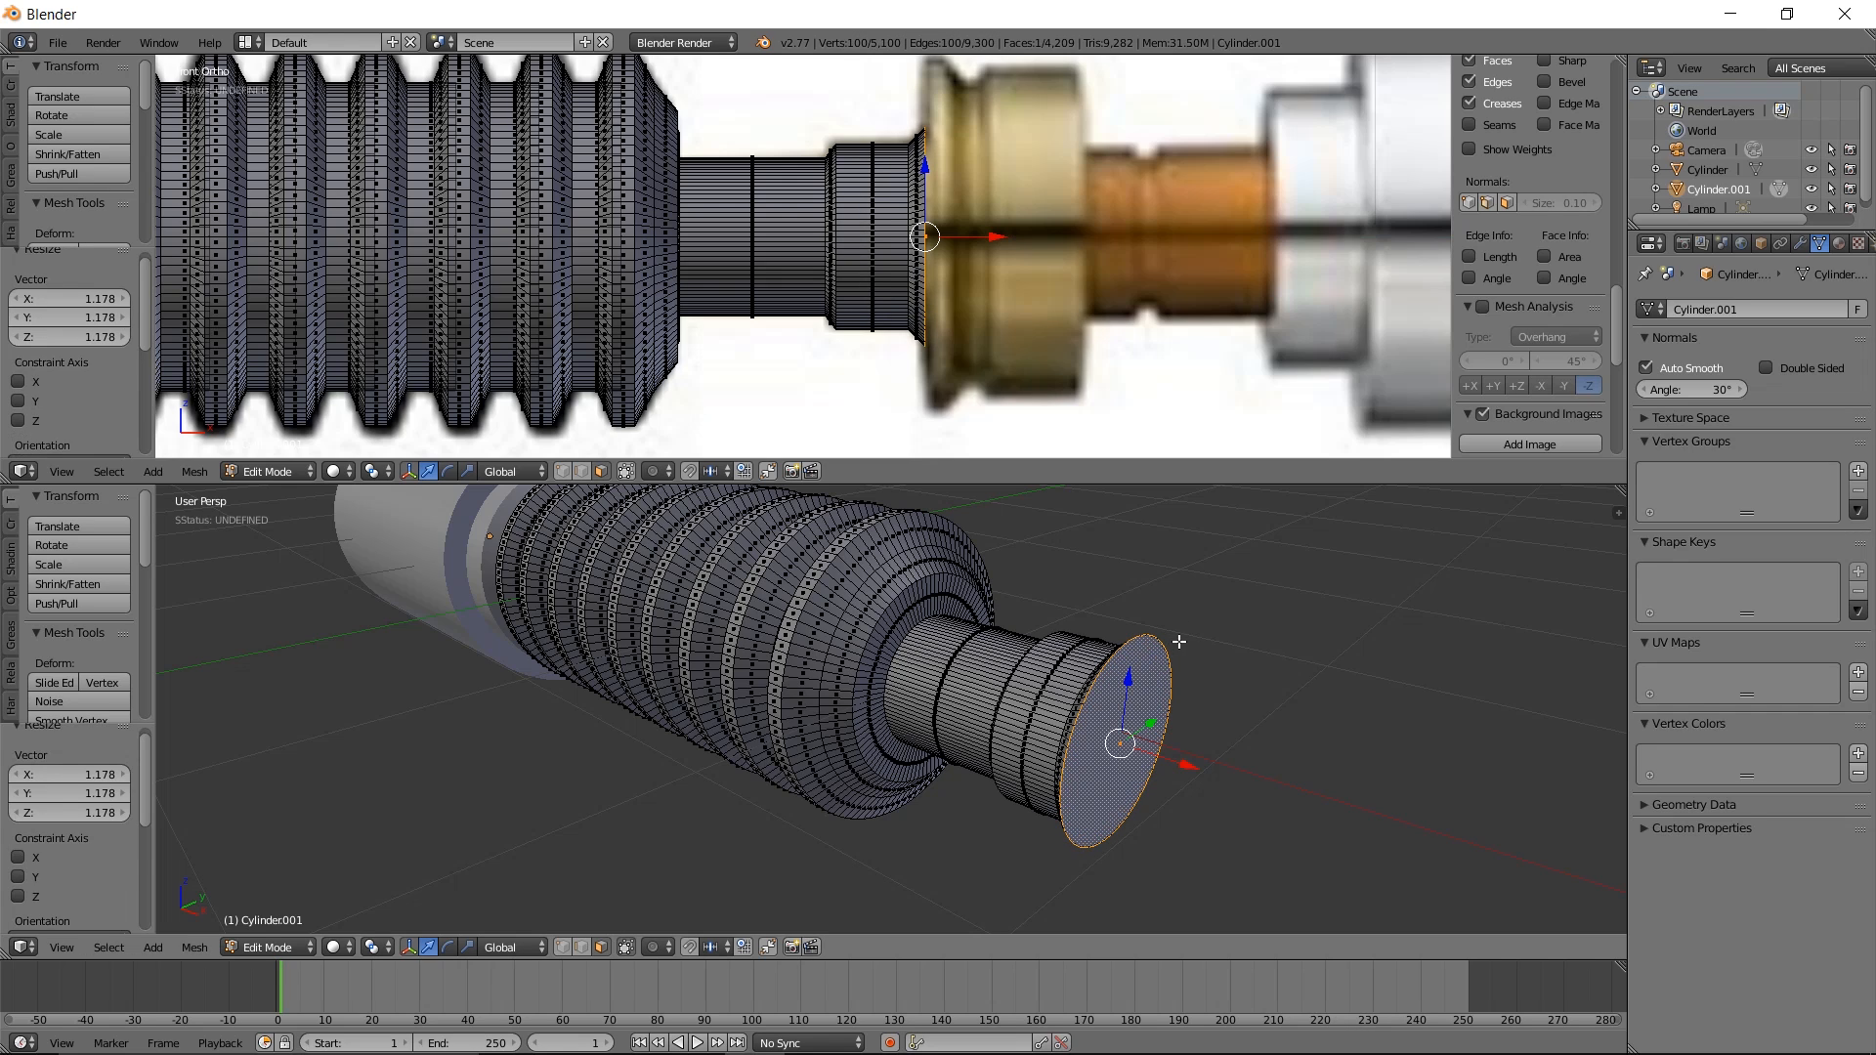
Extrude the flared end face in place, scale it to 1.614 for the flange rim and move it 0.012 along X
key("e")
right_click(1183, 637)
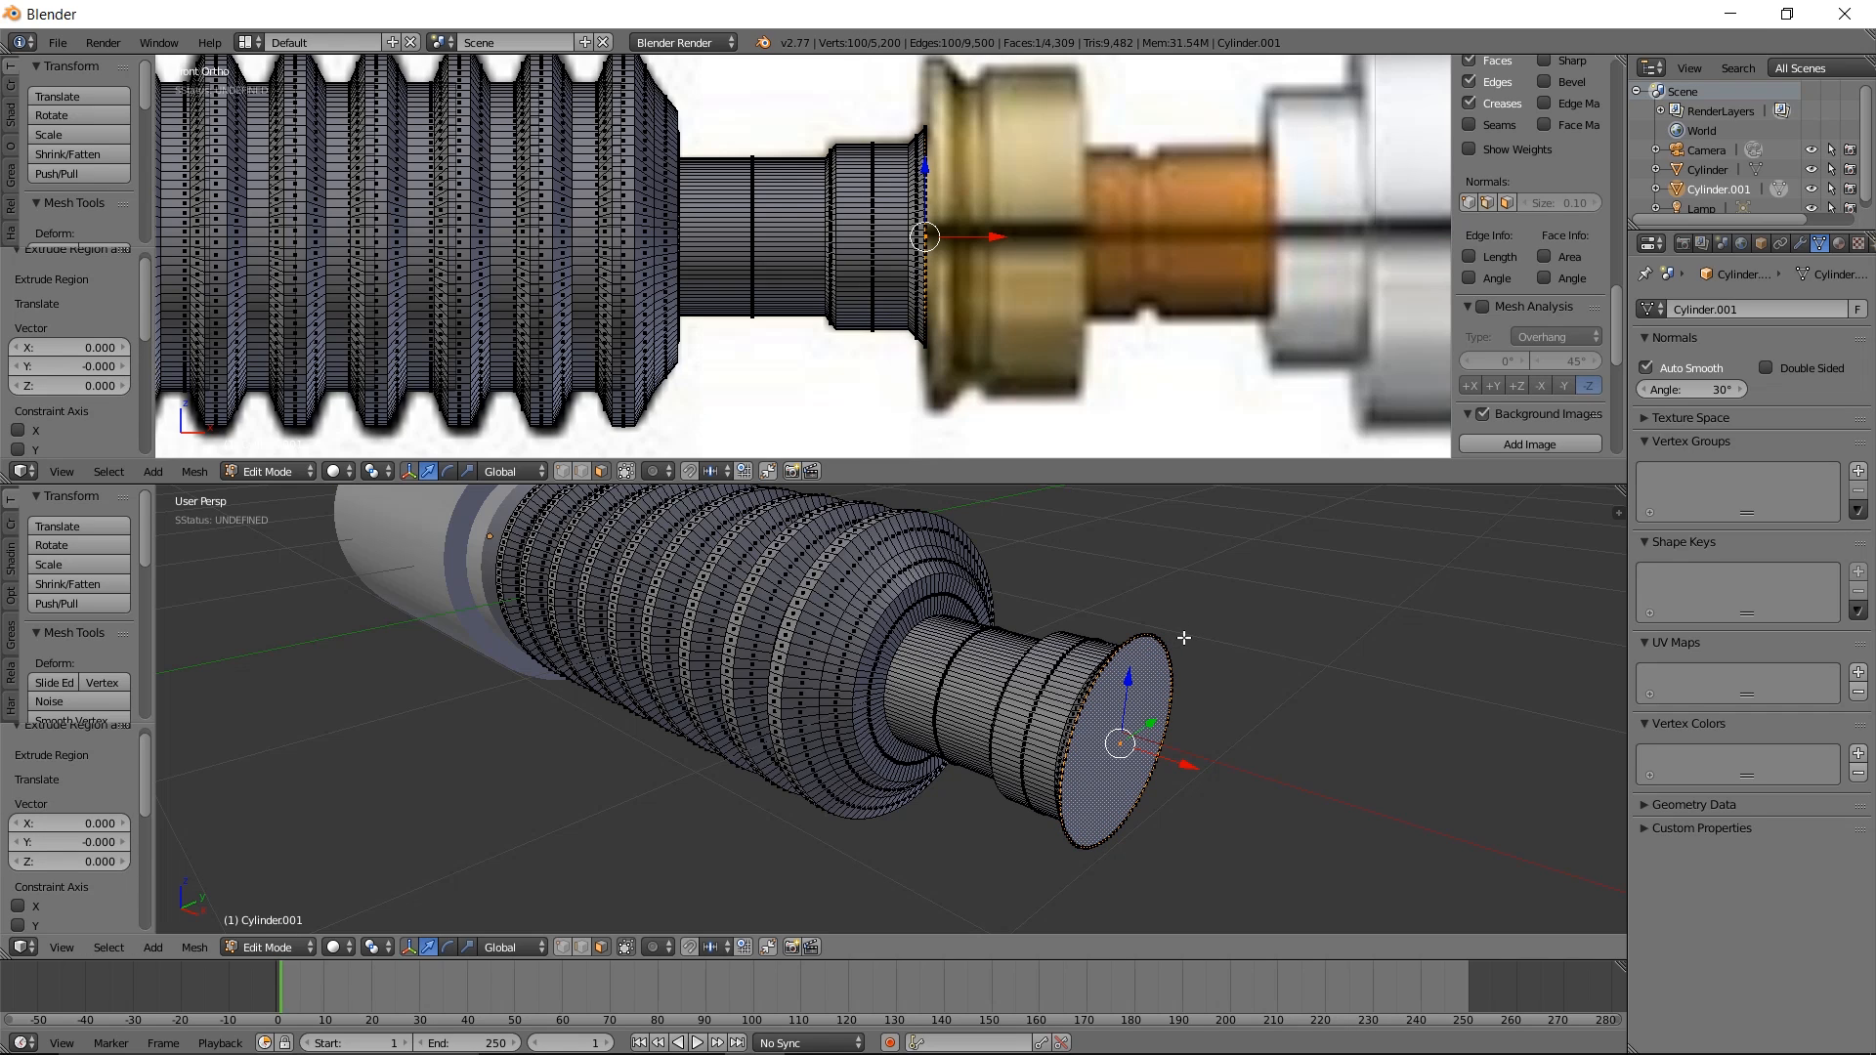
key("s")
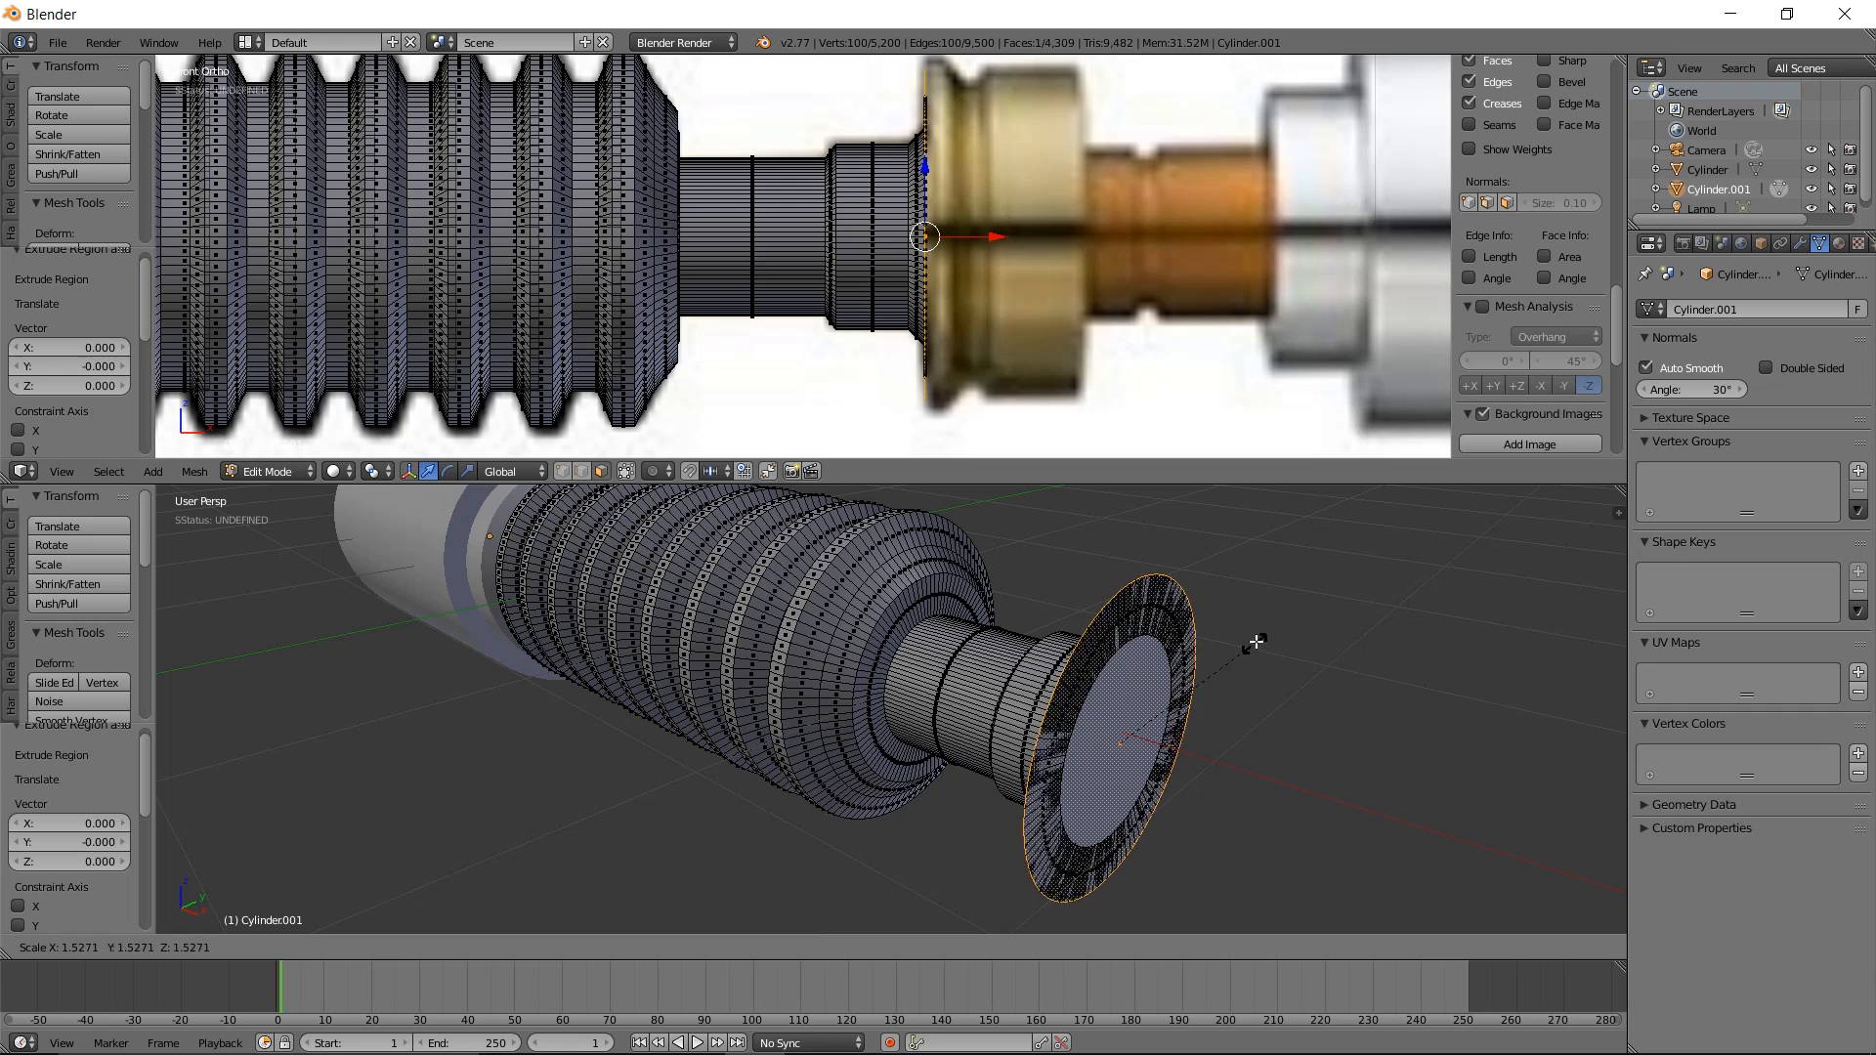
left_click(1262, 637)
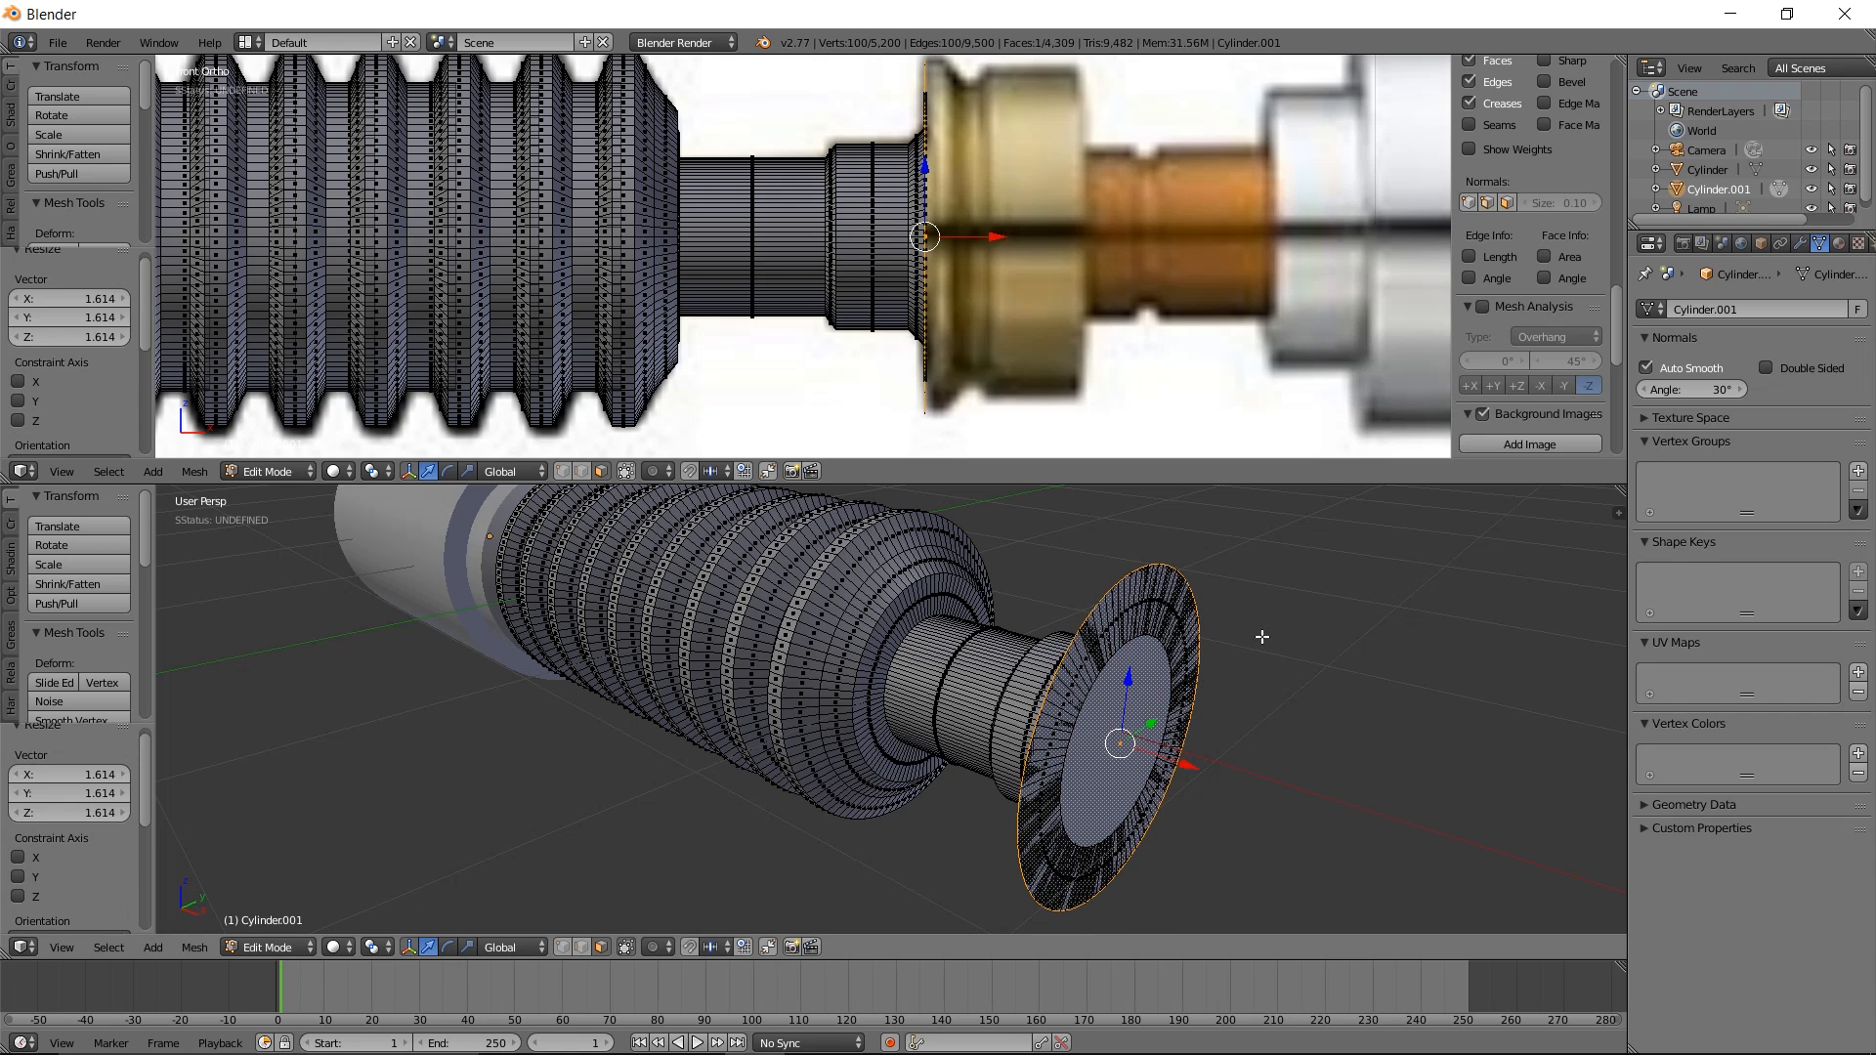
mouse_move(1199, 755)
left_mouse_down()
mouse_move(1185, 764)
mouse_move(1193, 749)
left_mouse_up()
Extrude the flange face by 0.045 and again by 0.054, and scale the end to 0.835 to bevel the rim
key("e")
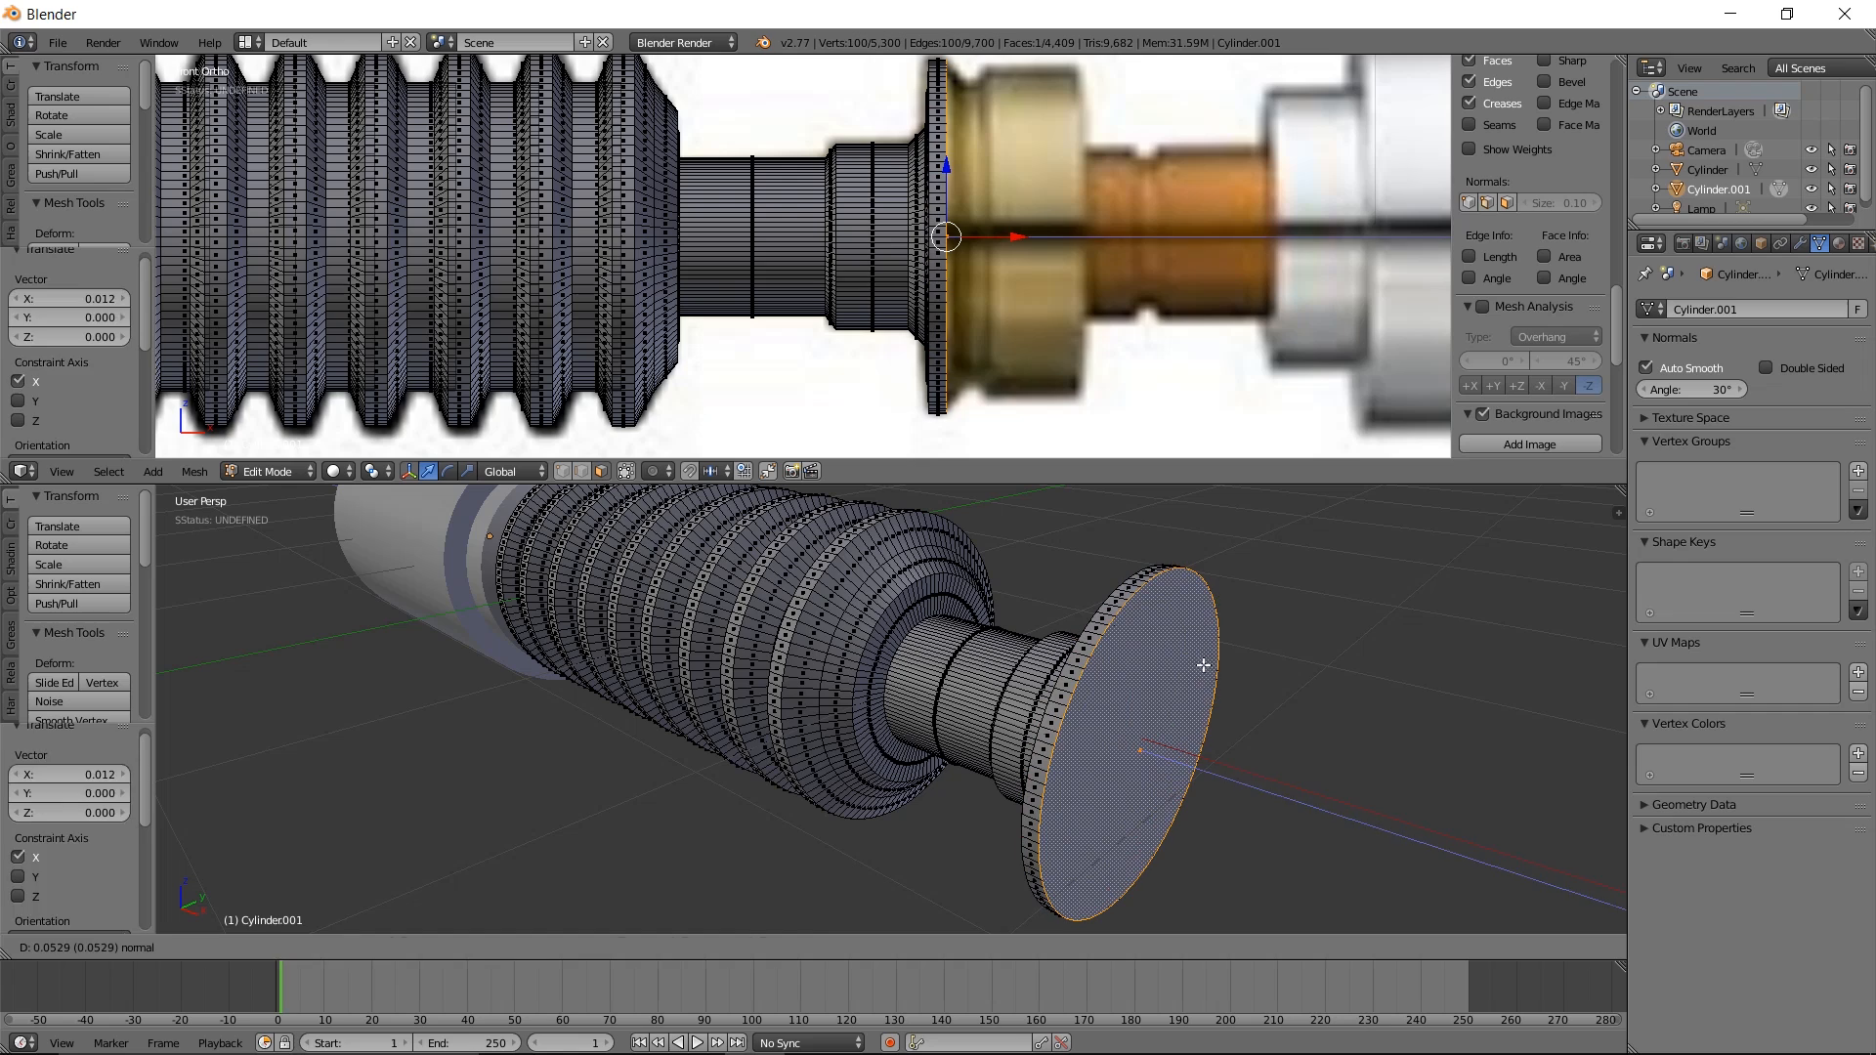
left_click(1207, 698)
key("e")
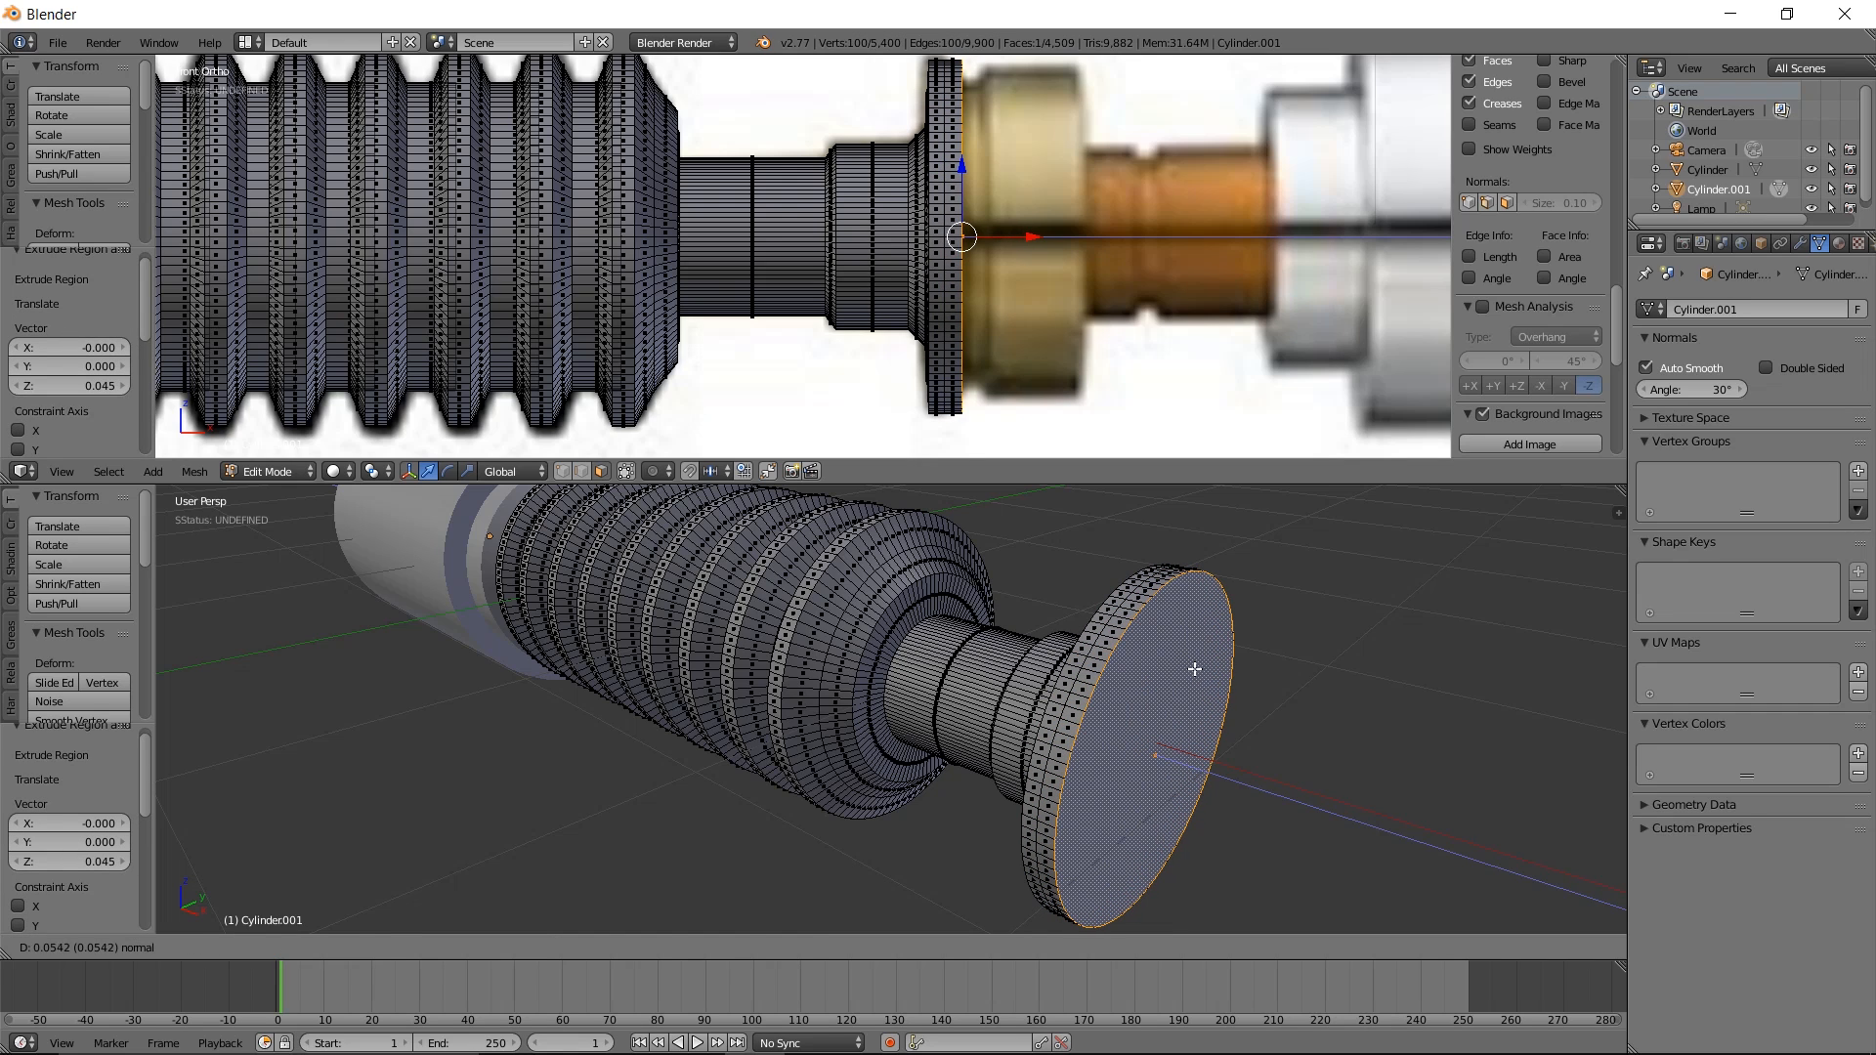
left_click(1206, 679)
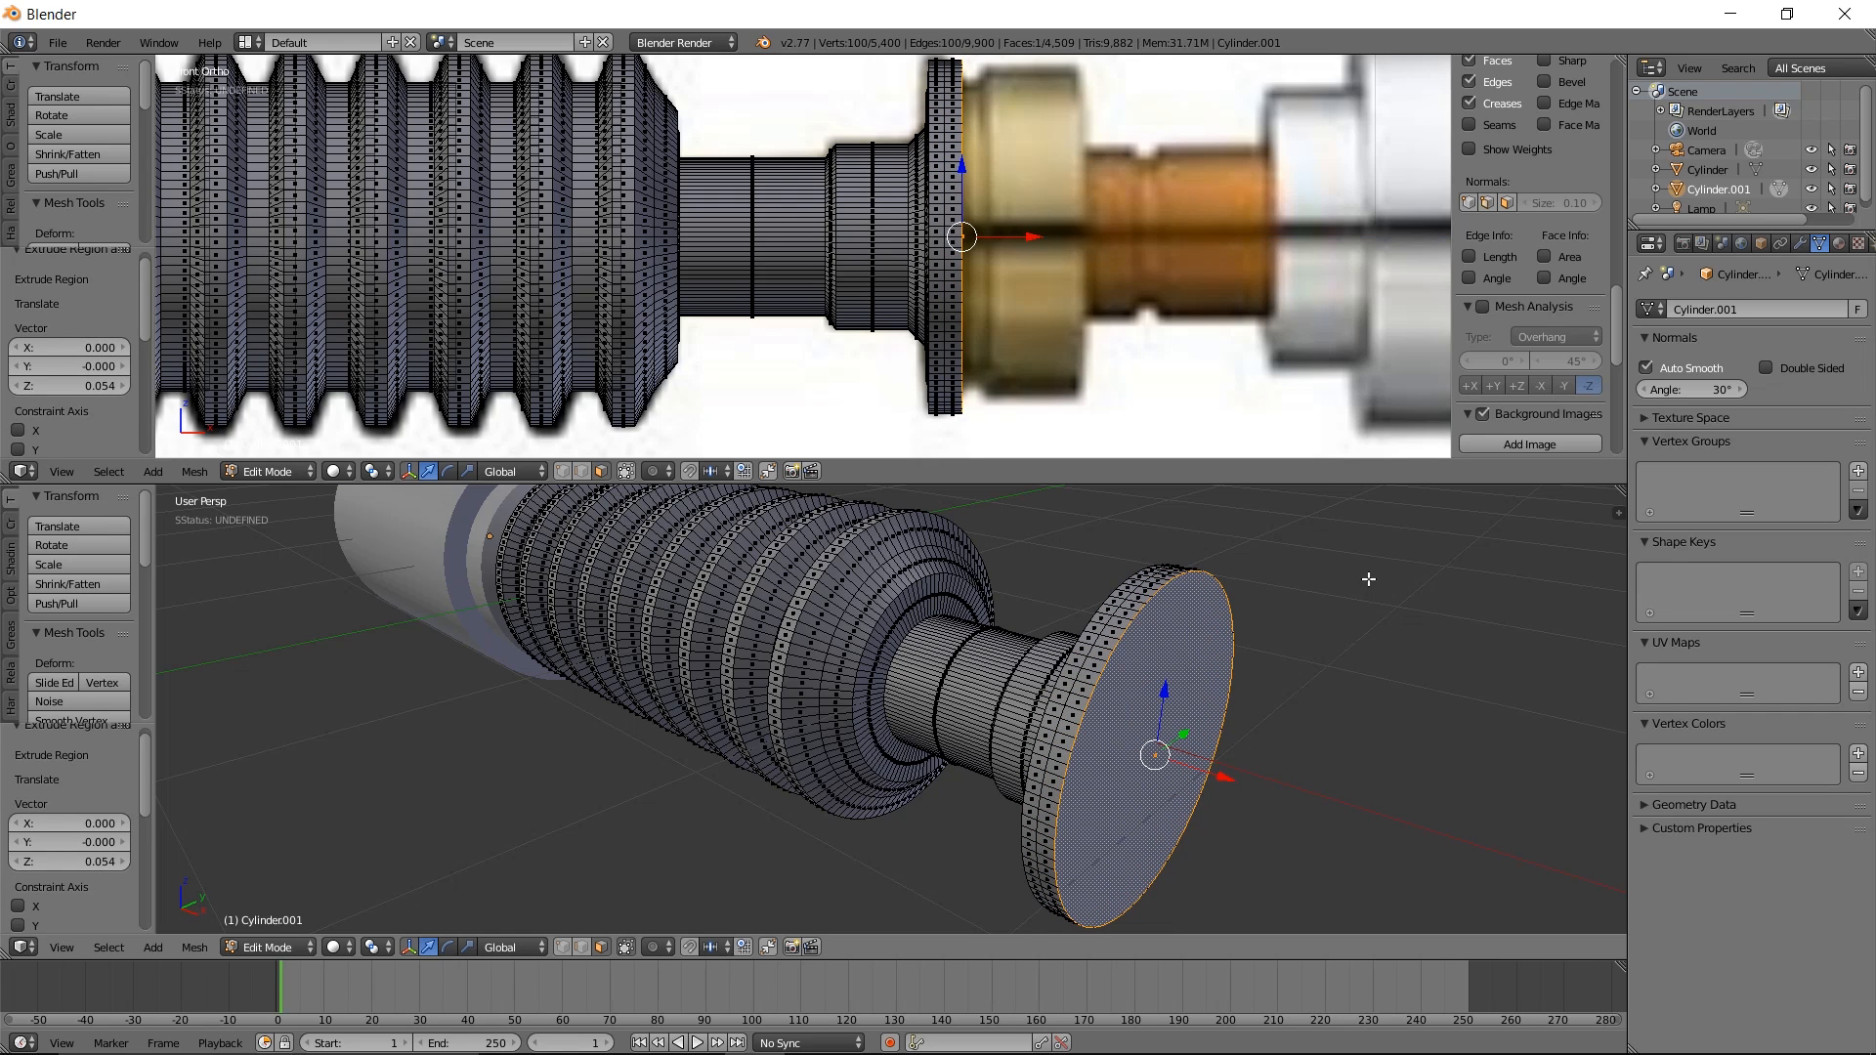
key("s")
left_click(1287, 607)
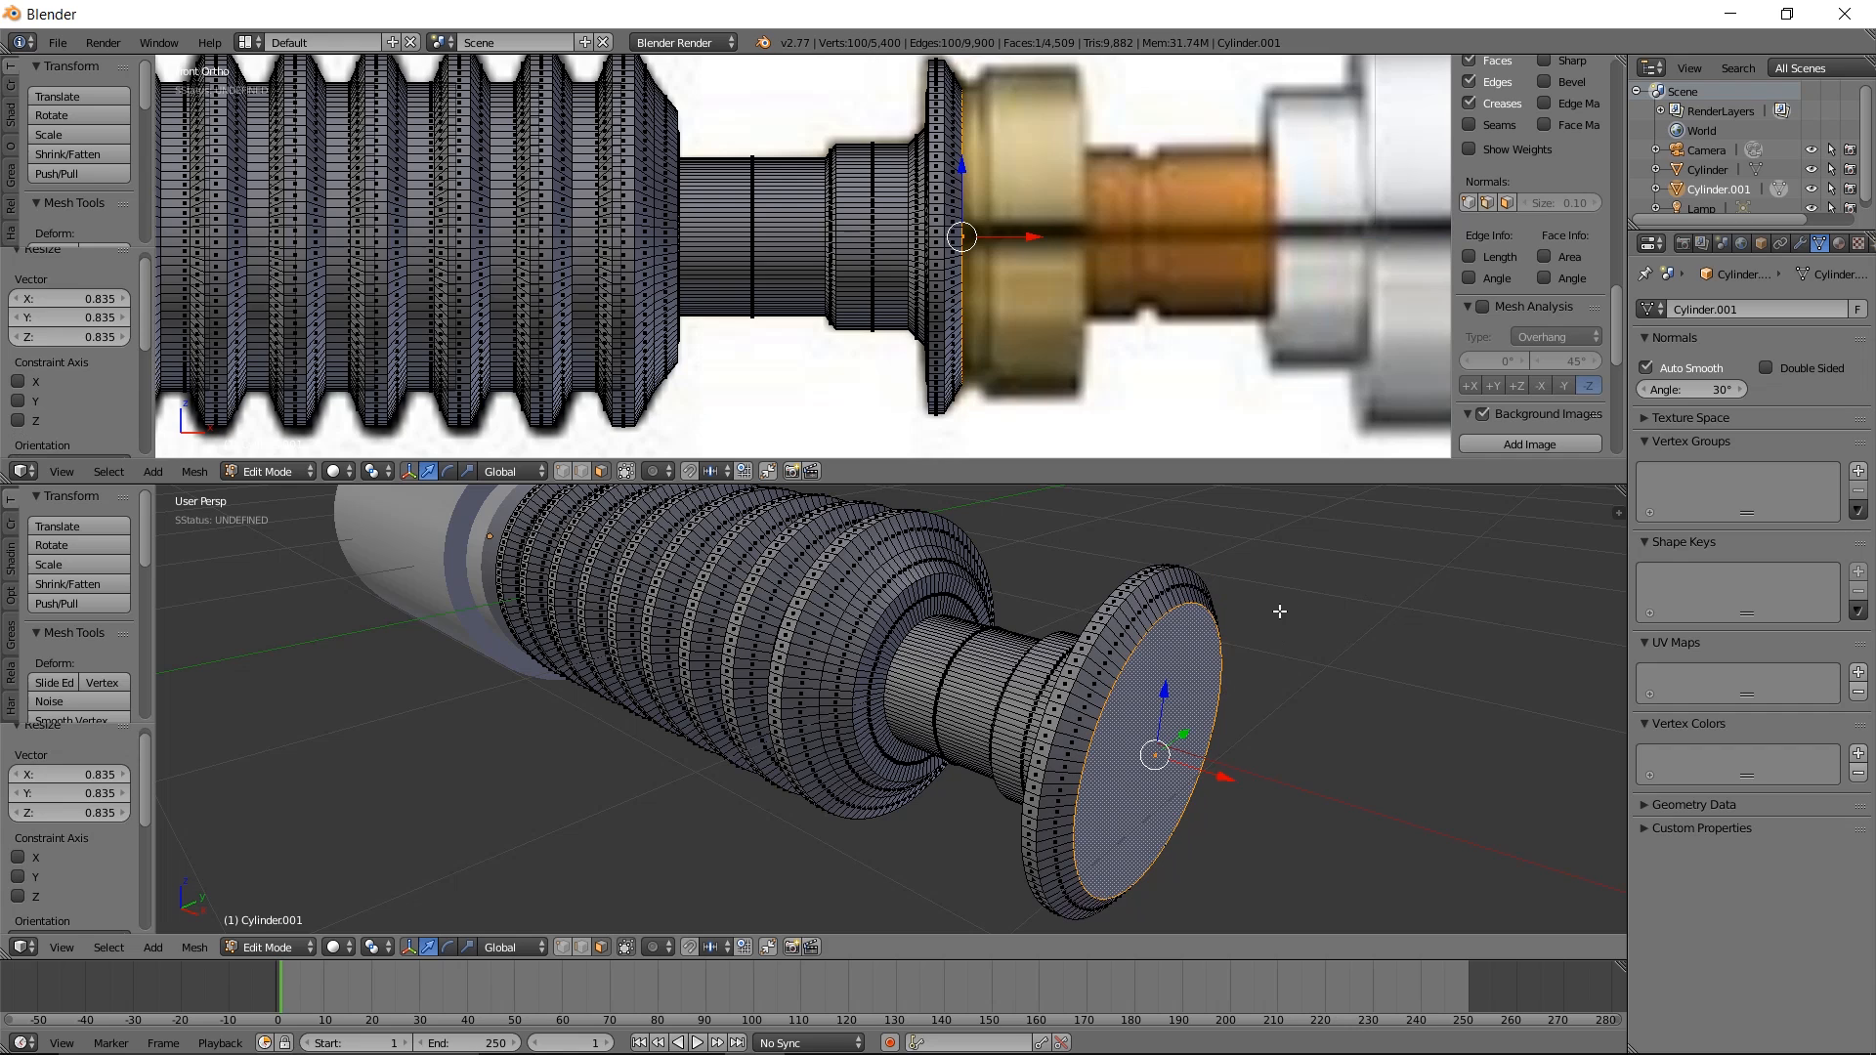
Extrude the beveled flange's end face 0.050, extrude it slightly again and scale it to 1.147 to start the wide brass ring
key("e")
left_click(1249, 626)
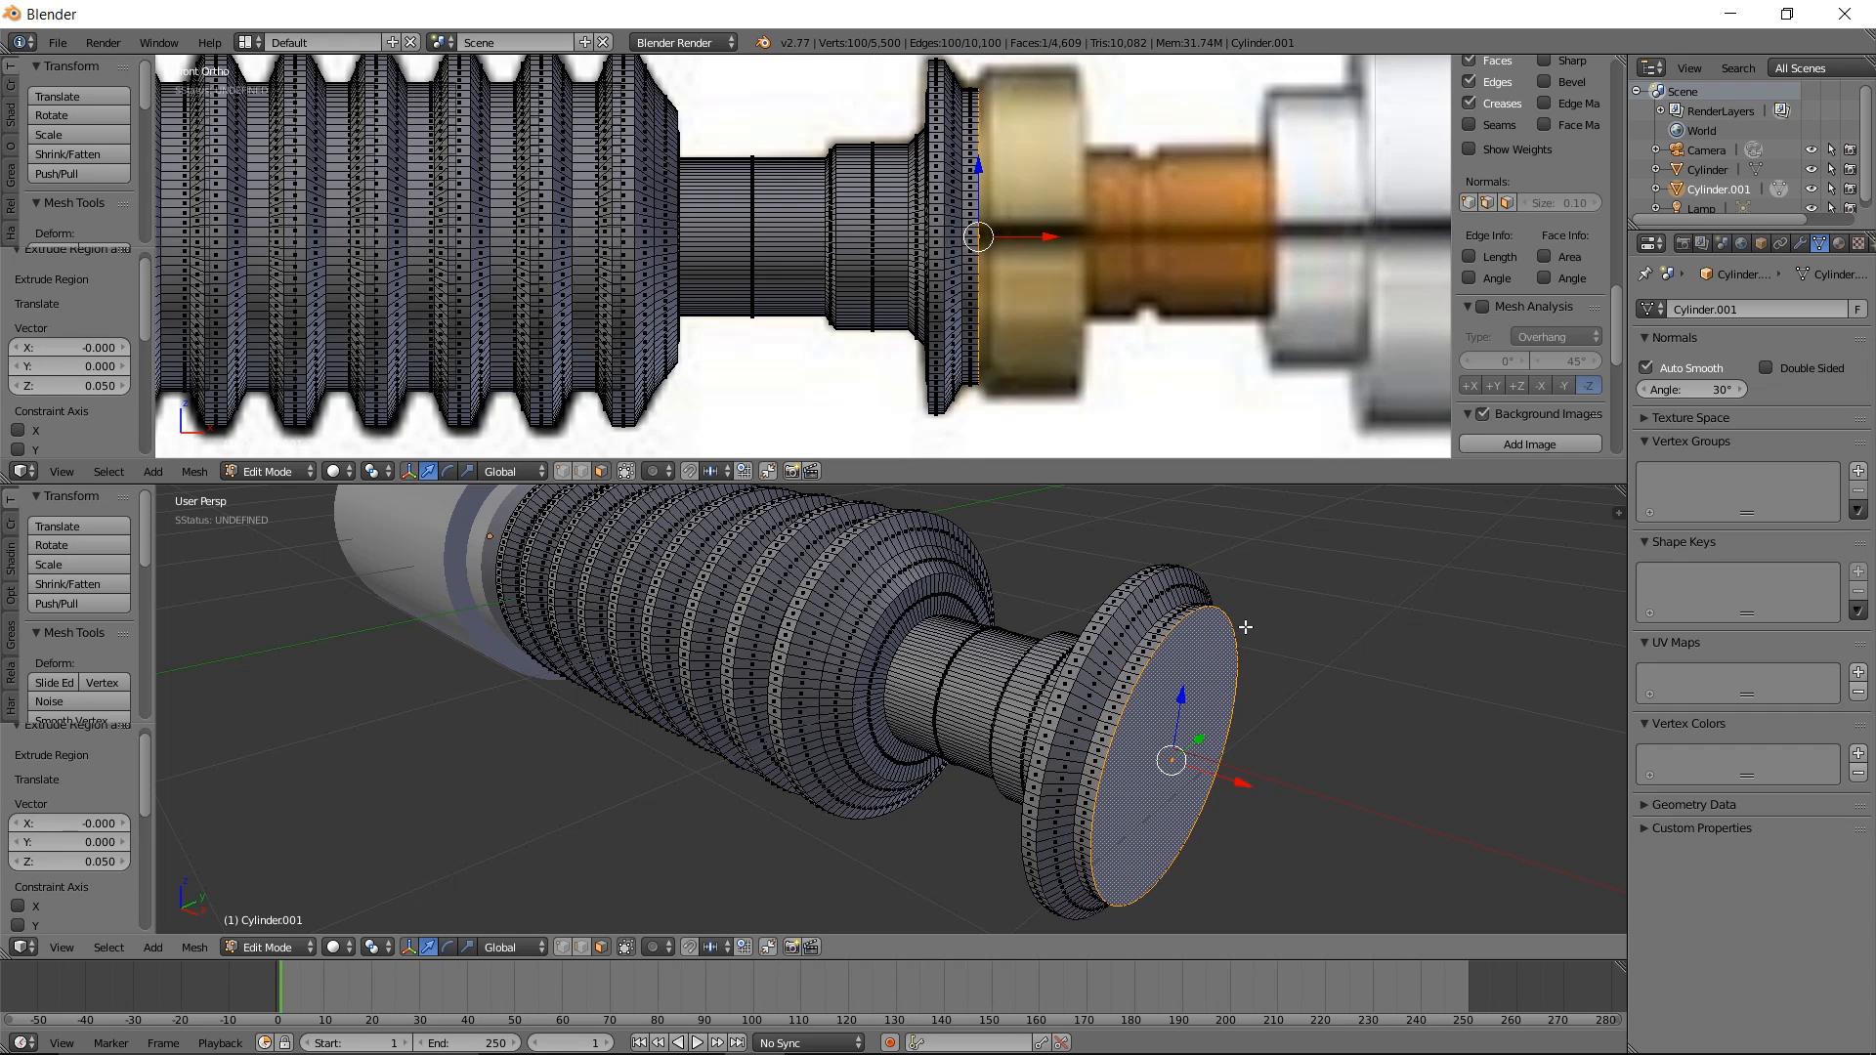
key("e")
left_click(1241, 629)
key("s")
left_click(1288, 627)
Extrude the brass ring about 0.2 further, add a short end extrusion and scale its face to 0.701 as a chamfer
key("e")
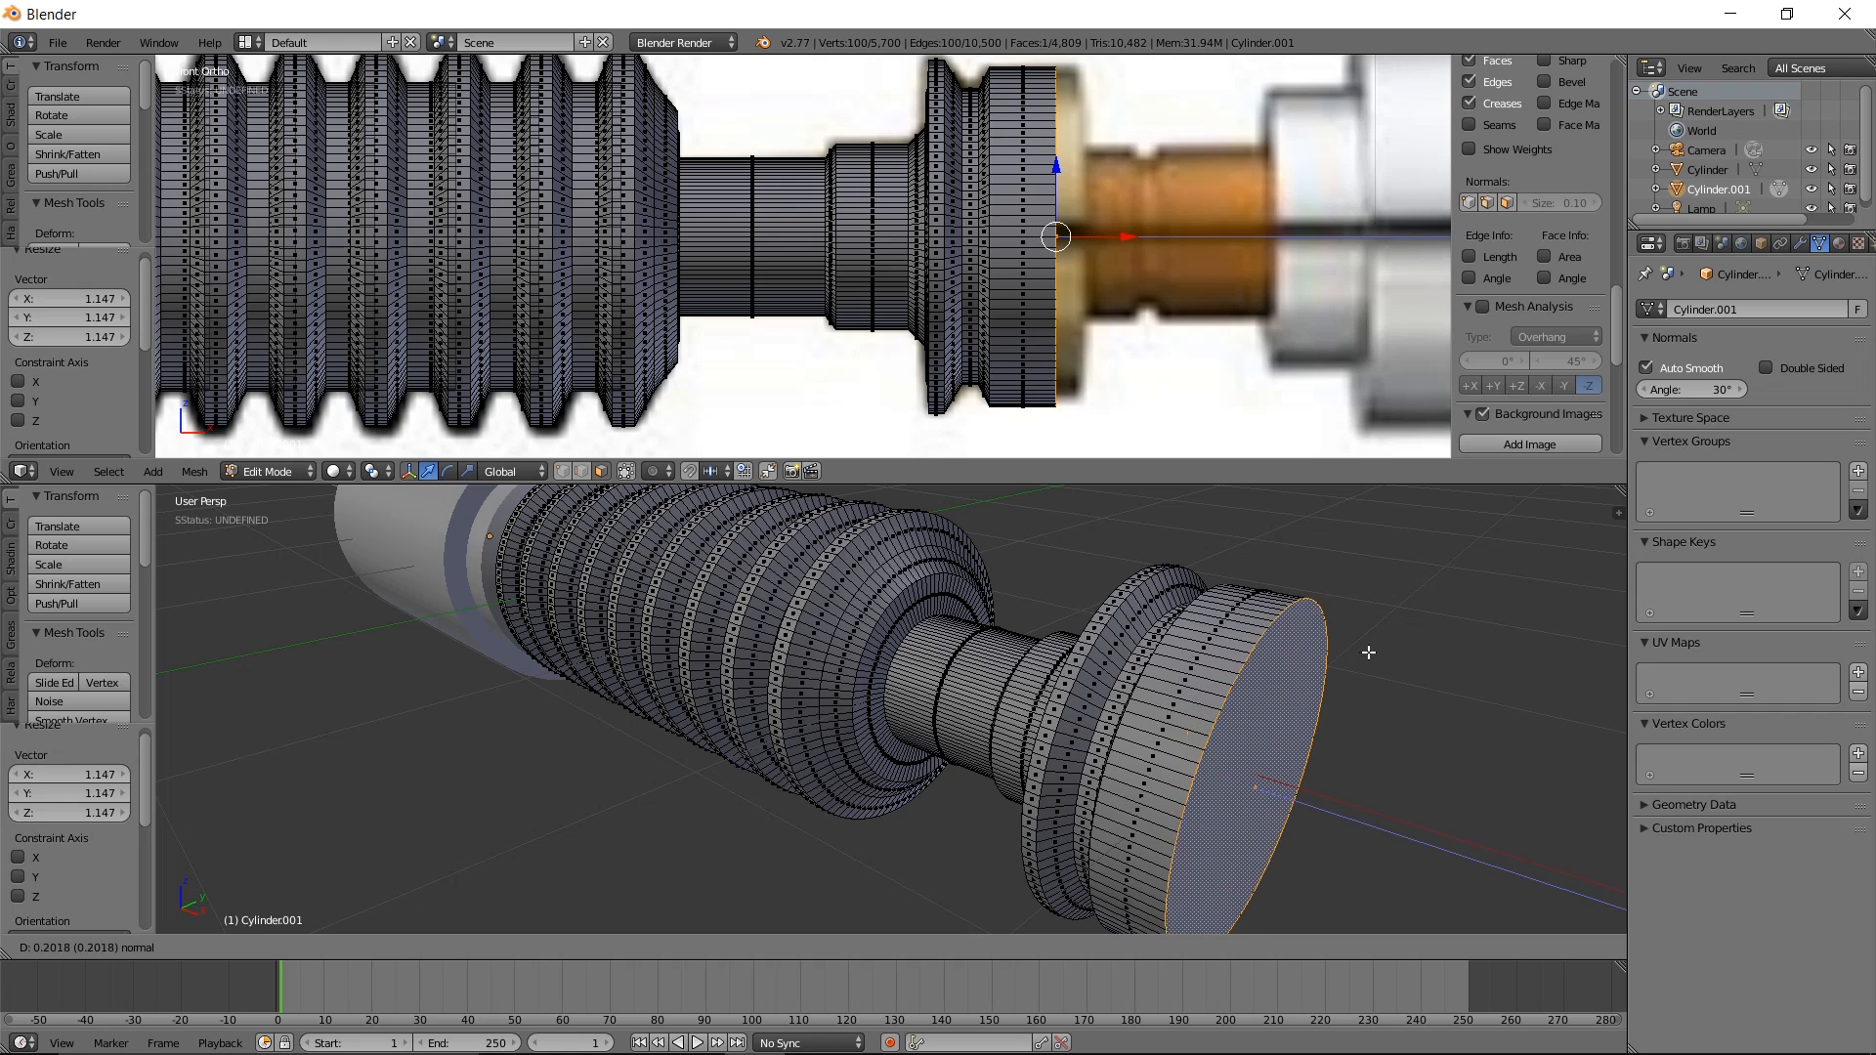
left_click(1377, 654)
key("e")
left_click(1395, 654)
key("s")
left_click(1398, 635)
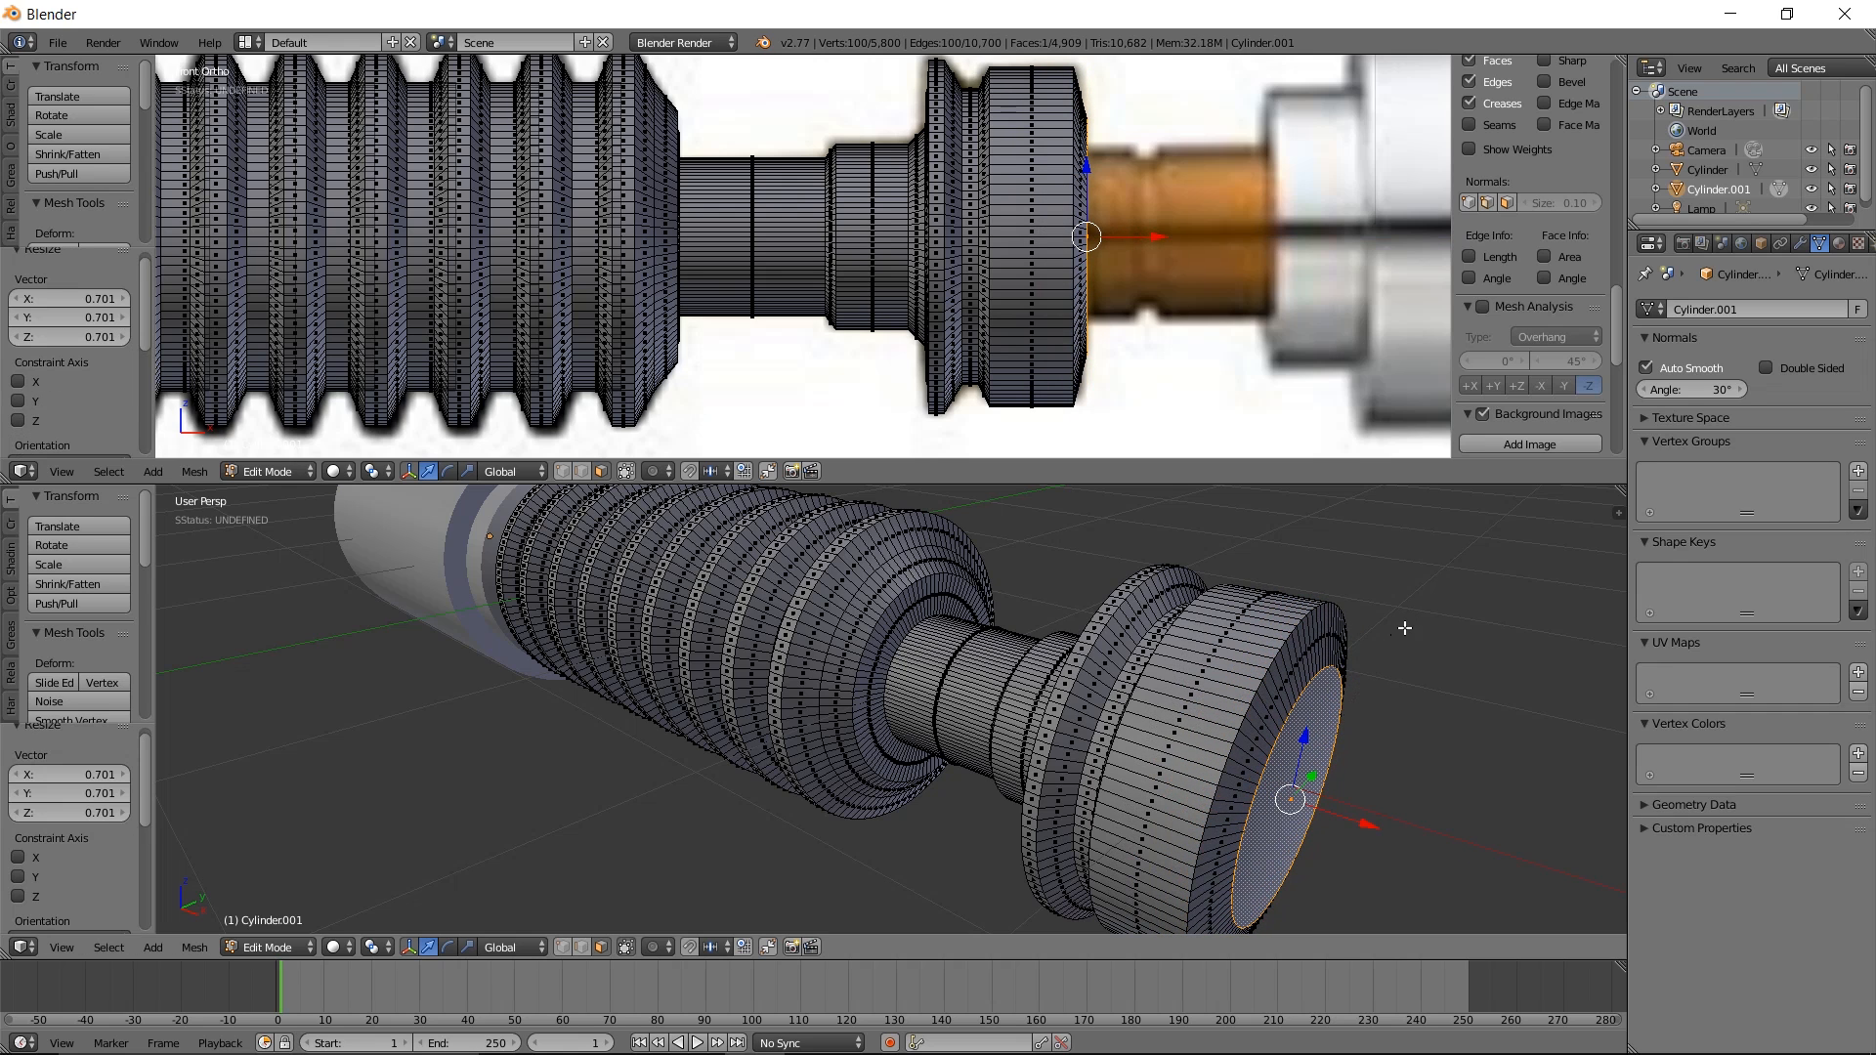
Inset the brass ring's end face by 0.1378 and extrude the inner face 0.142 to begin the copper section
key("KP_Decimal")
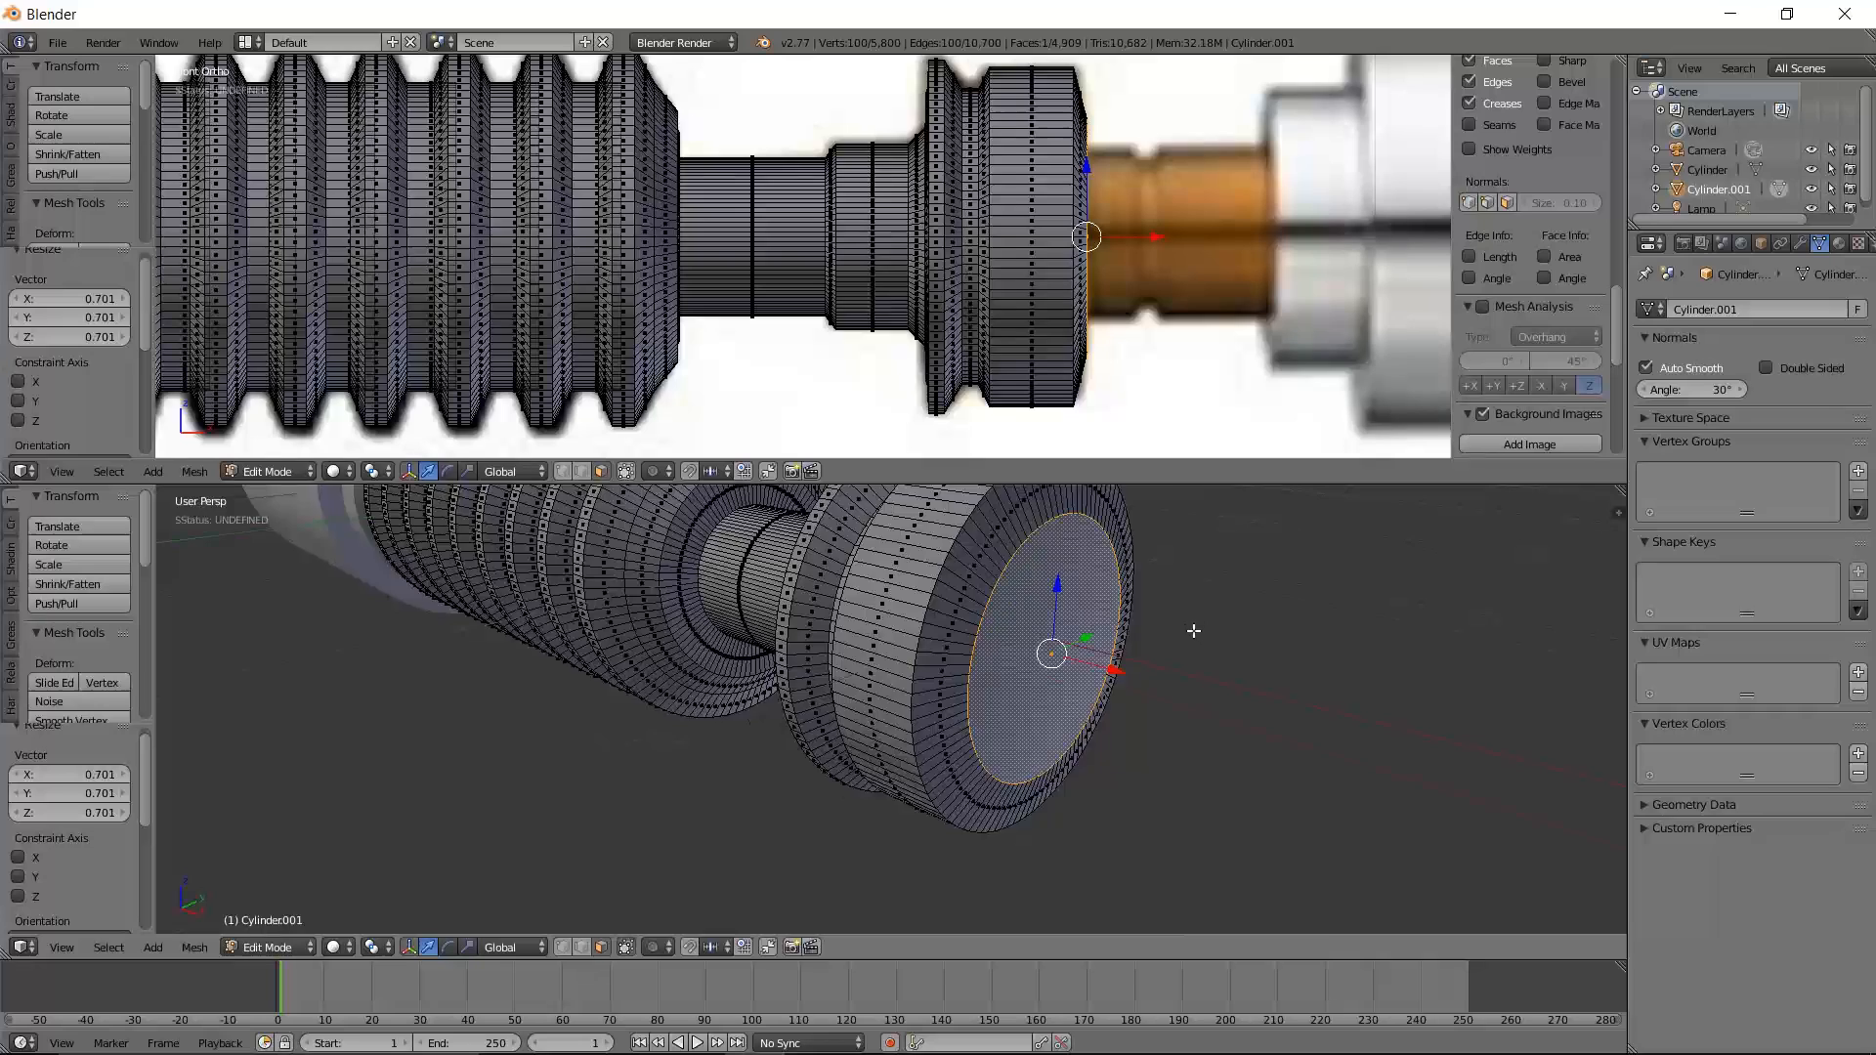
key("i")
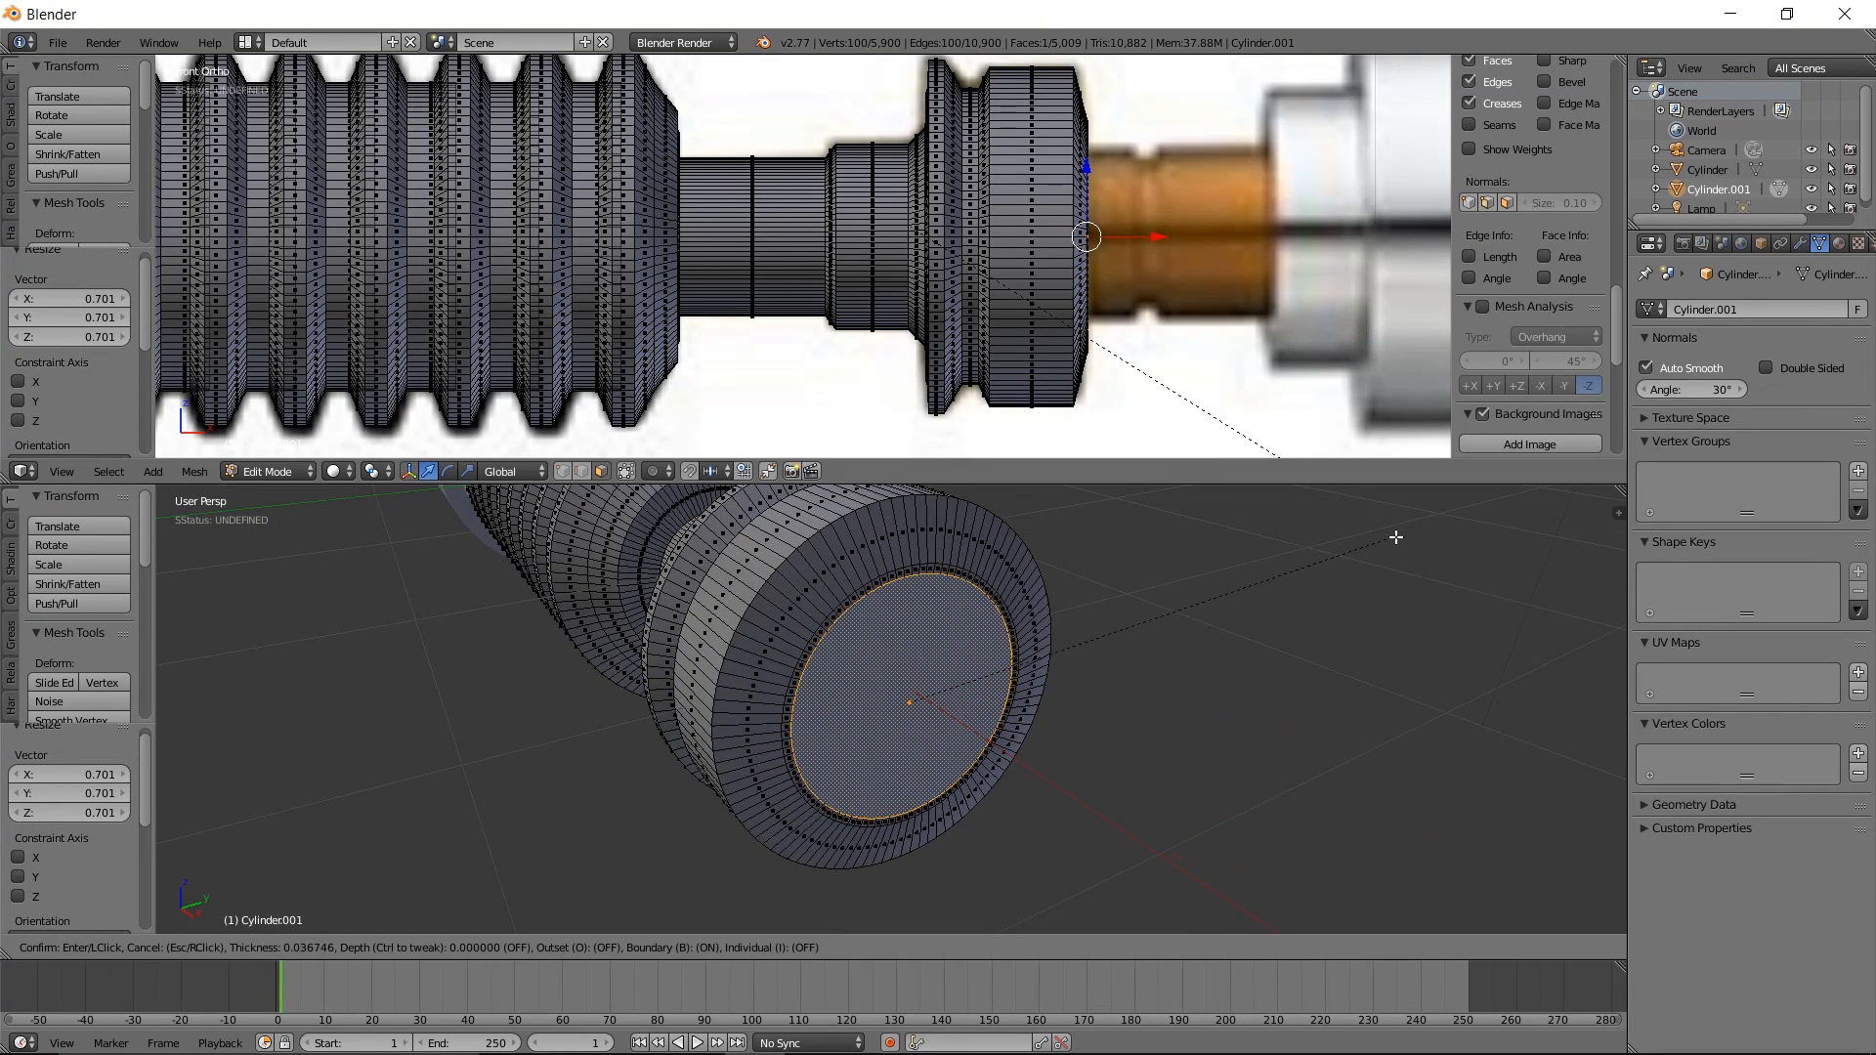
left_click(1358, 527)
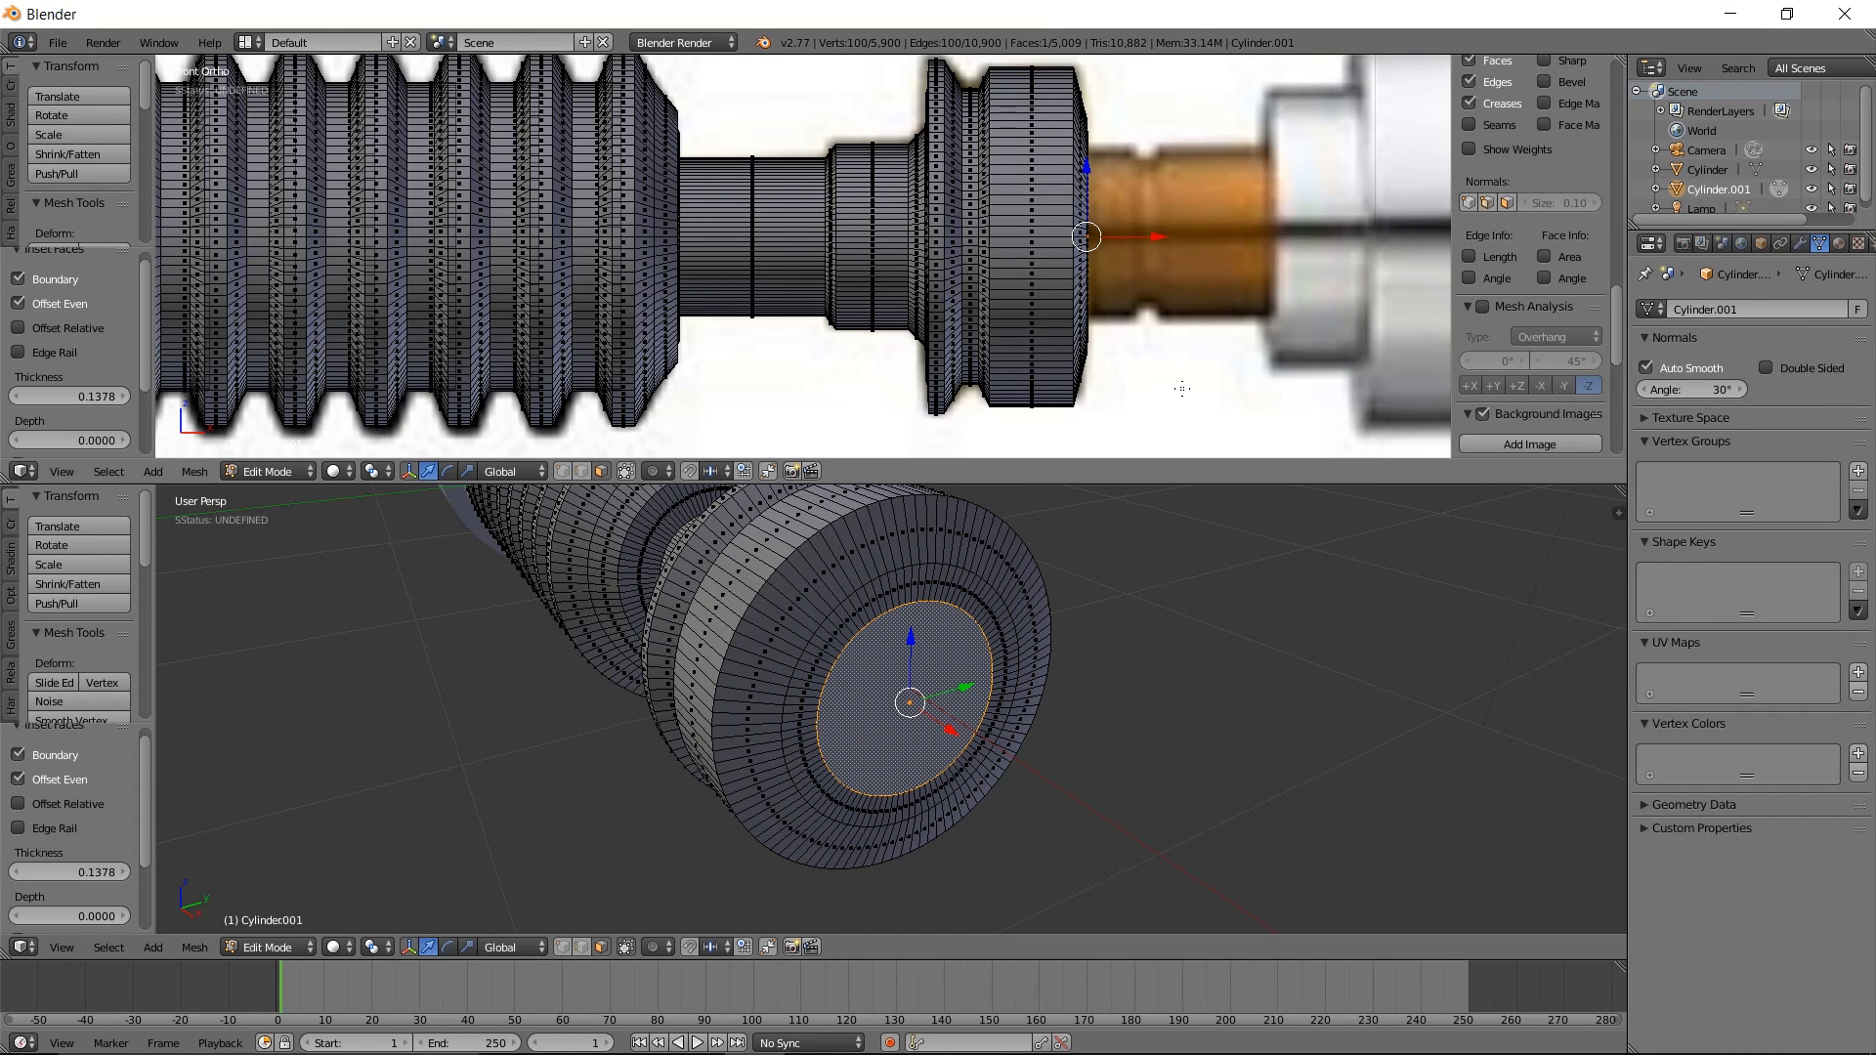
key("e")
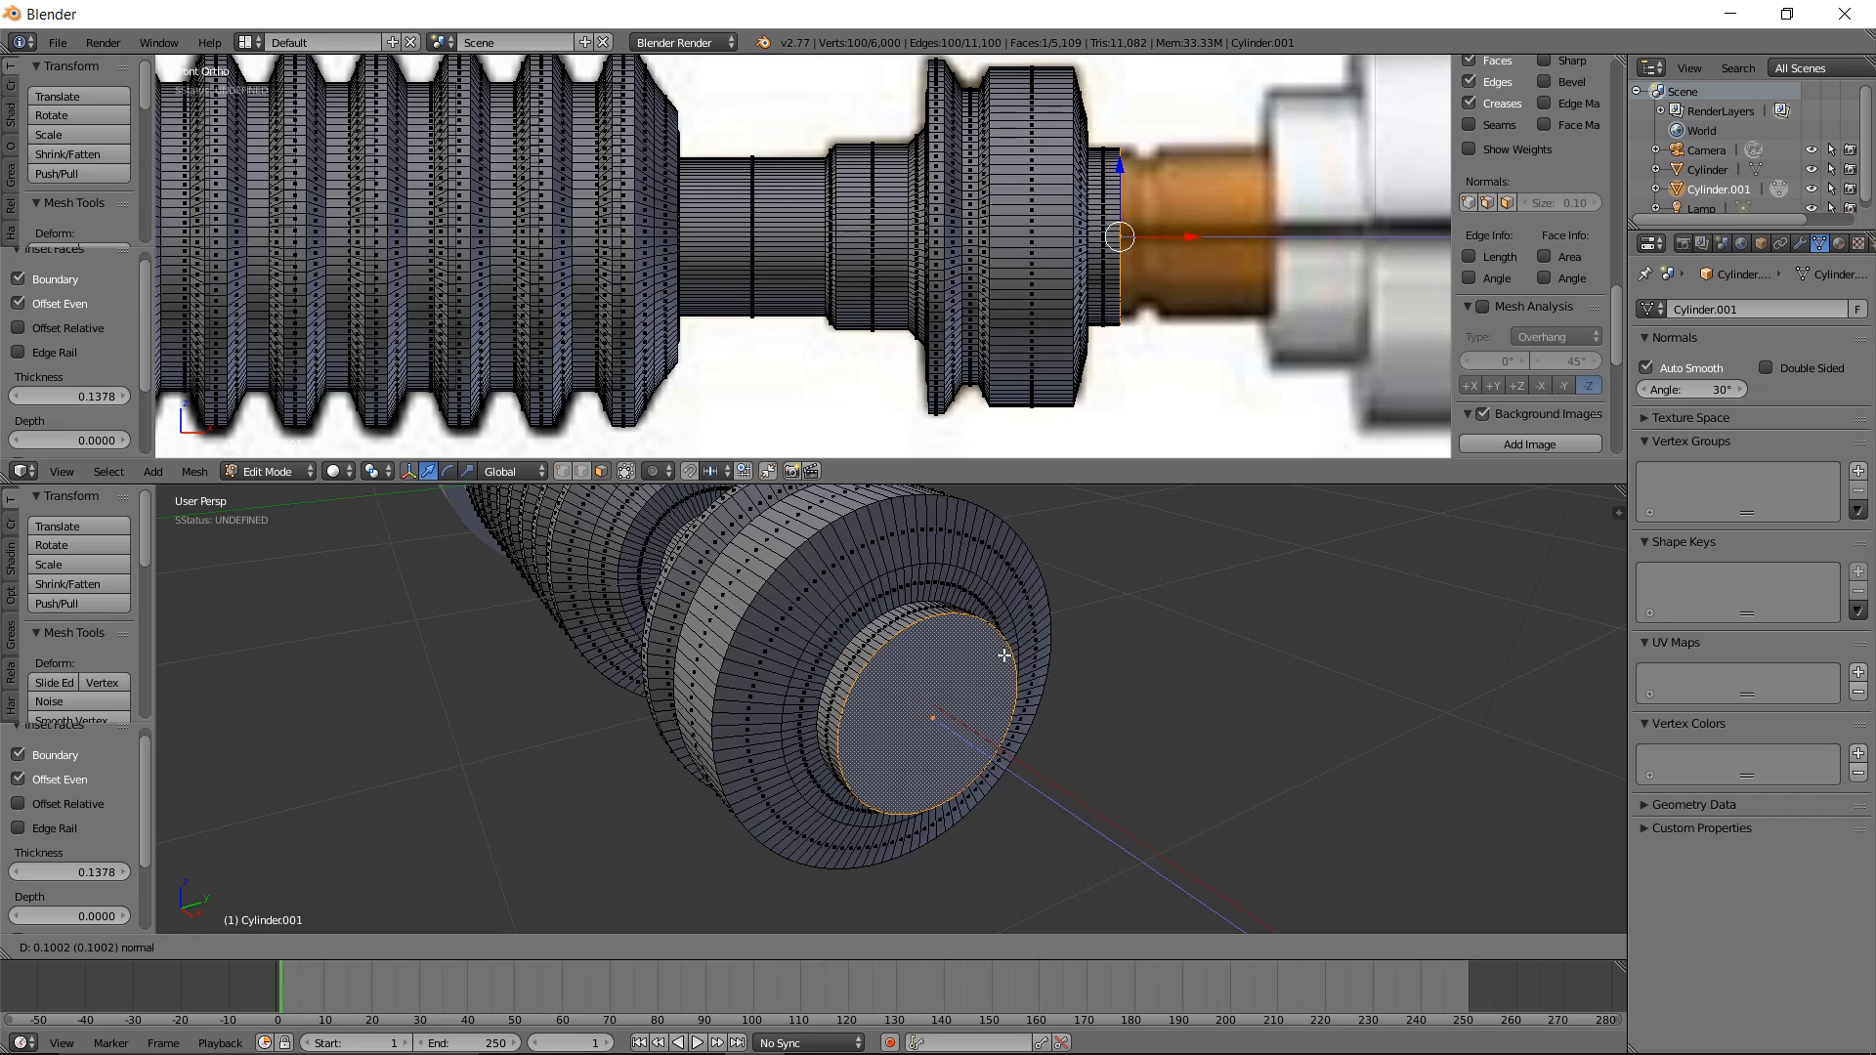
left_click(1017, 652)
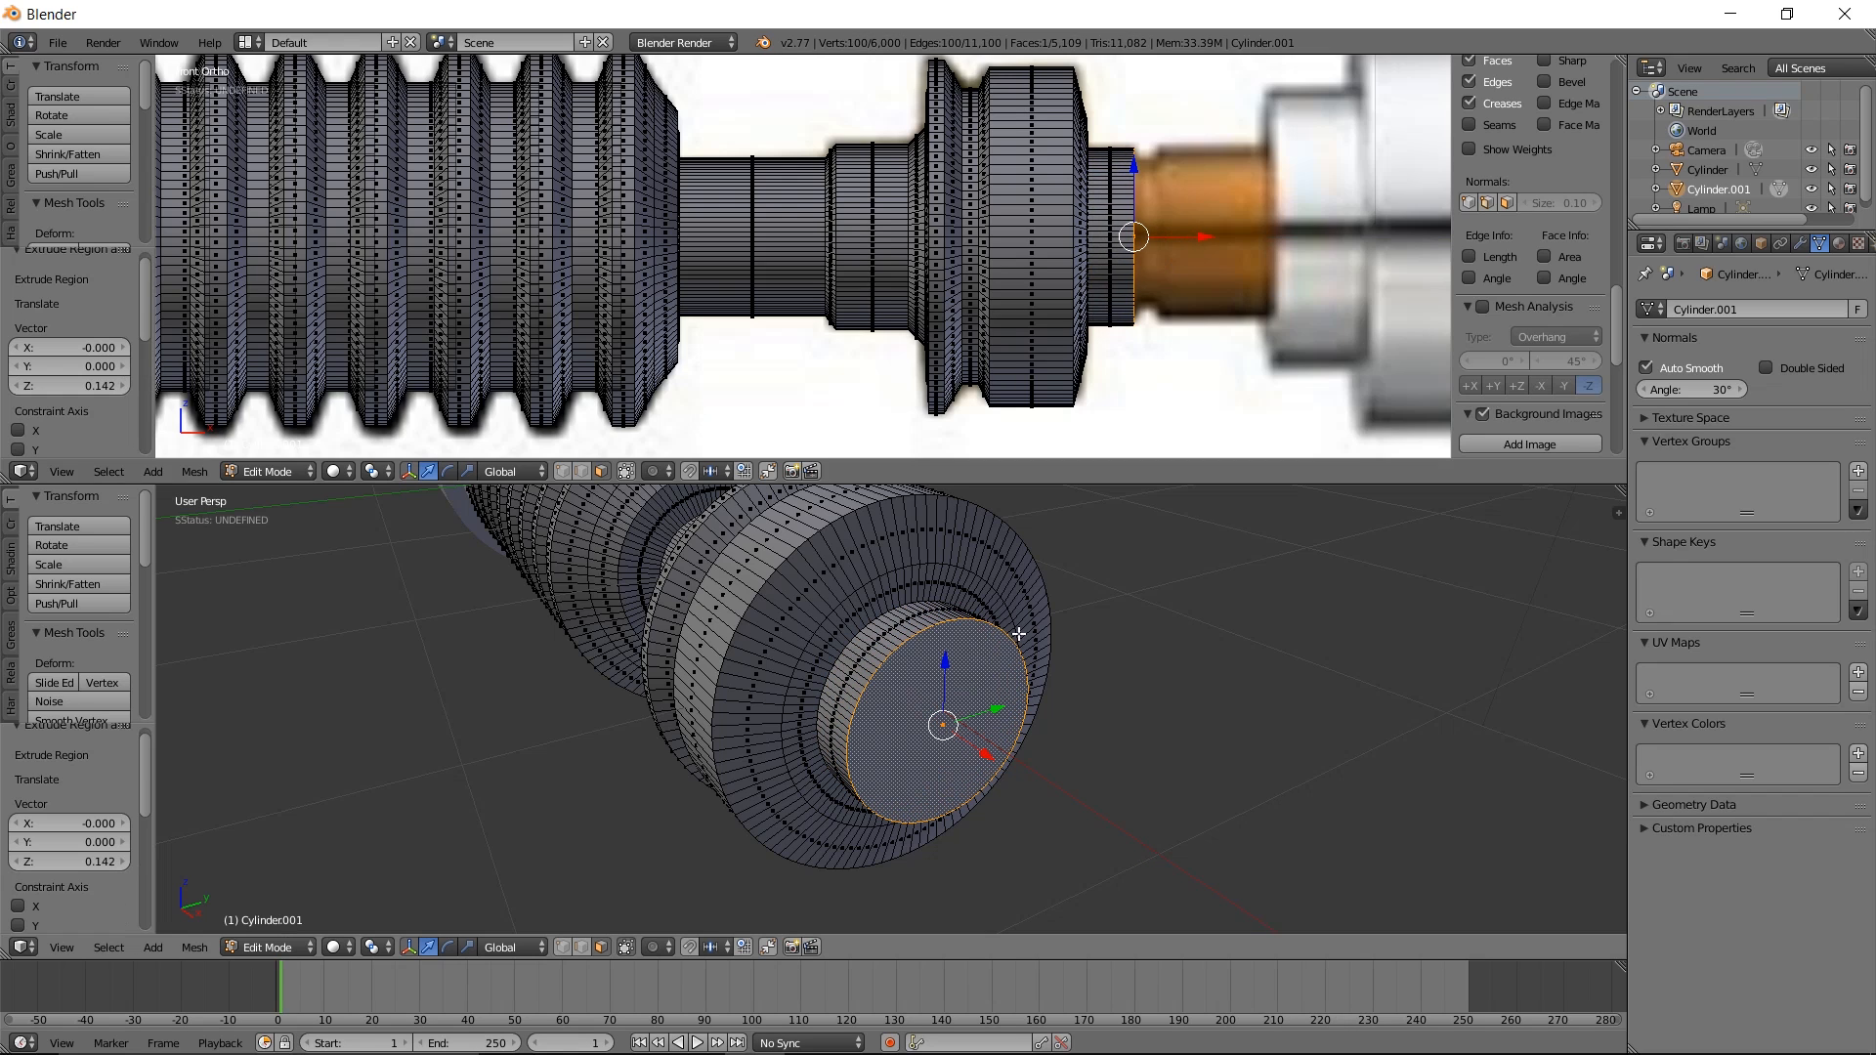
Form the copper section's groove by extruding 0.041 and scaling to 0.886, and extruding about 0.043 and scaling to 1.144
key("e")
left_click(1158, 600)
key("s")
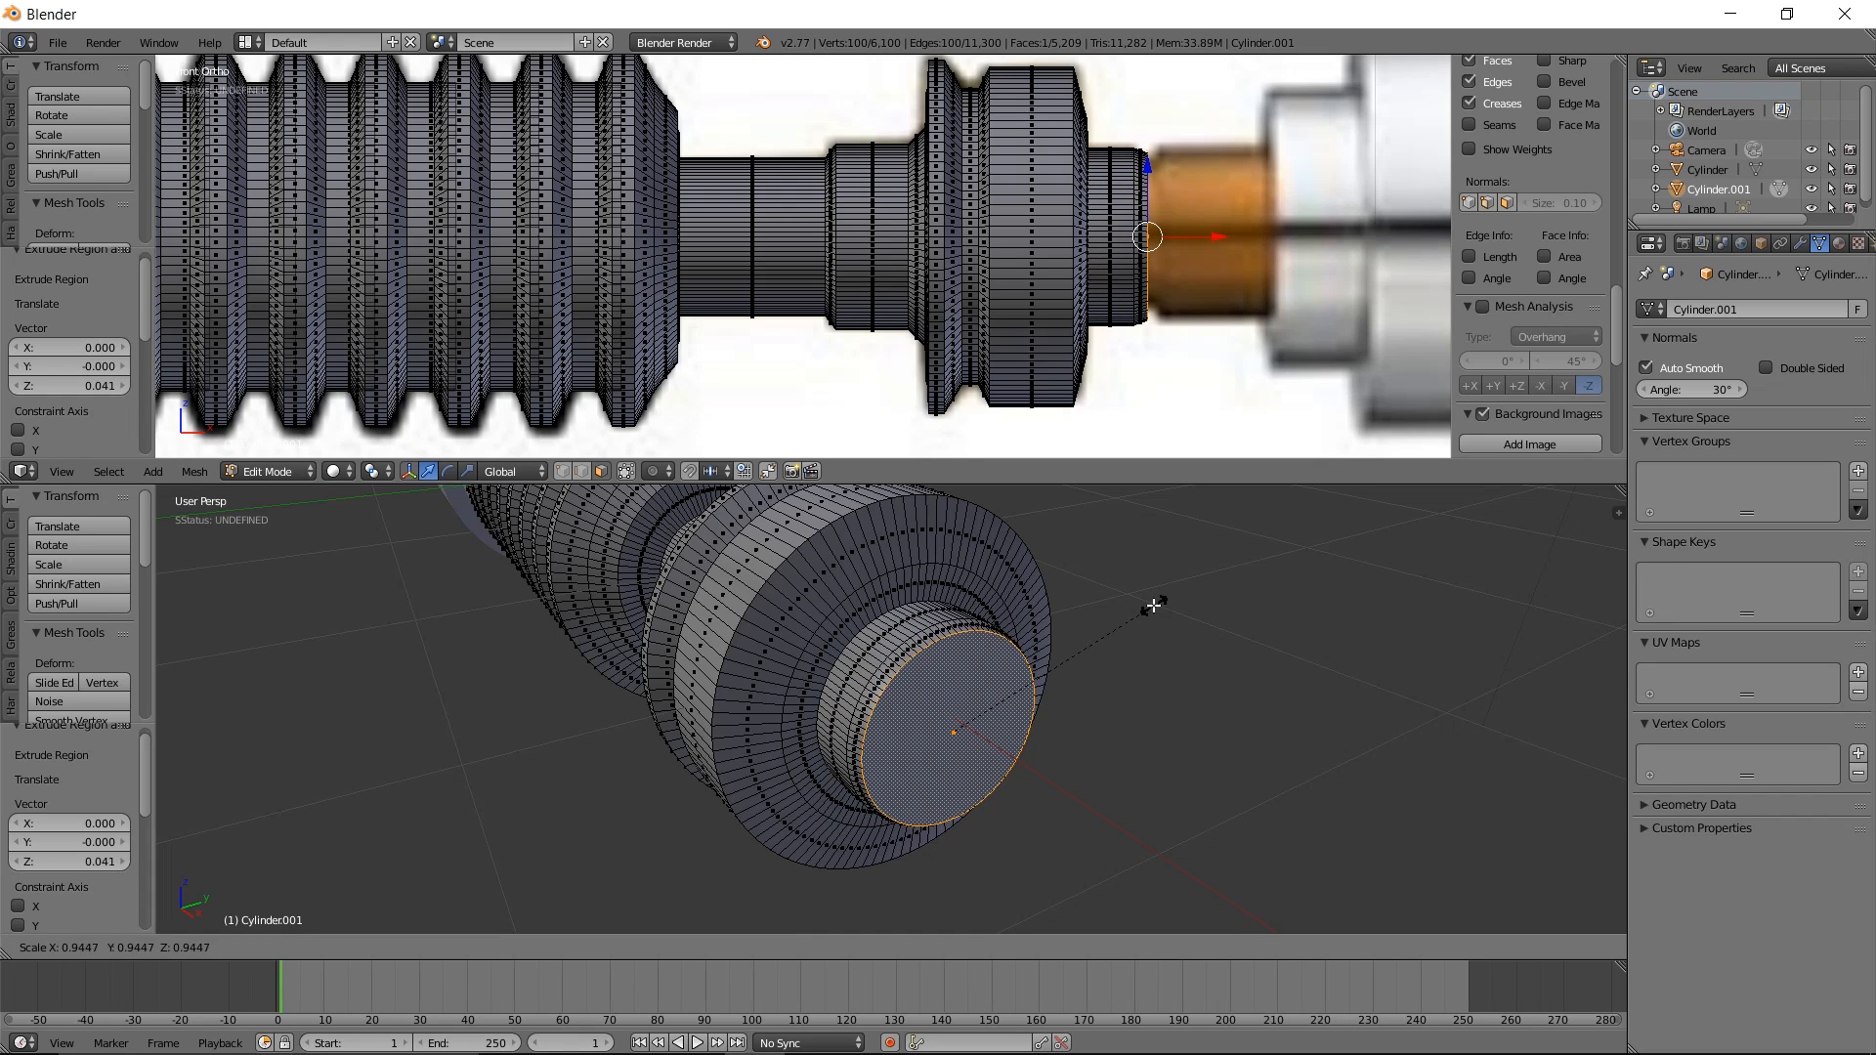
left_click(1132, 616)
key("e")
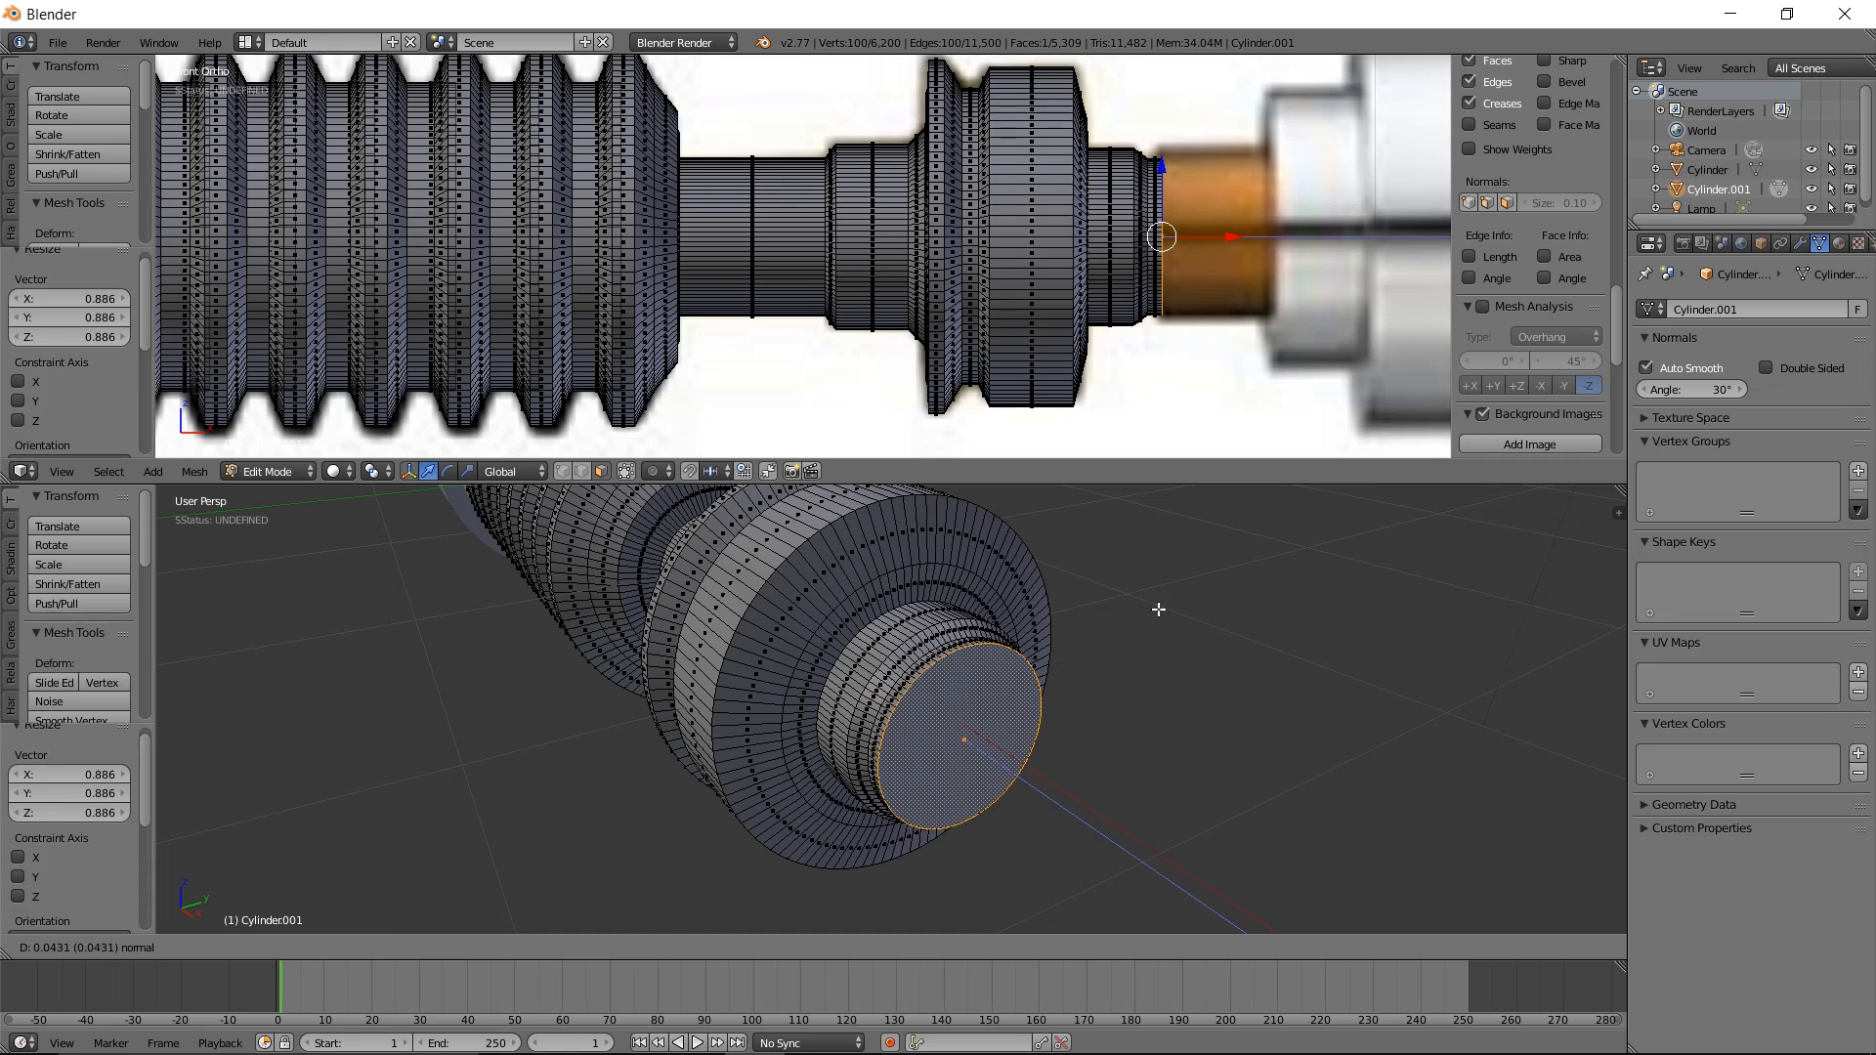
left_click(1157, 609)
key("s")
left_click(1198, 601)
Extrude the copper section up to the silver part, add a 0.017 extrusion and scale its end face to 1.582
key("e")
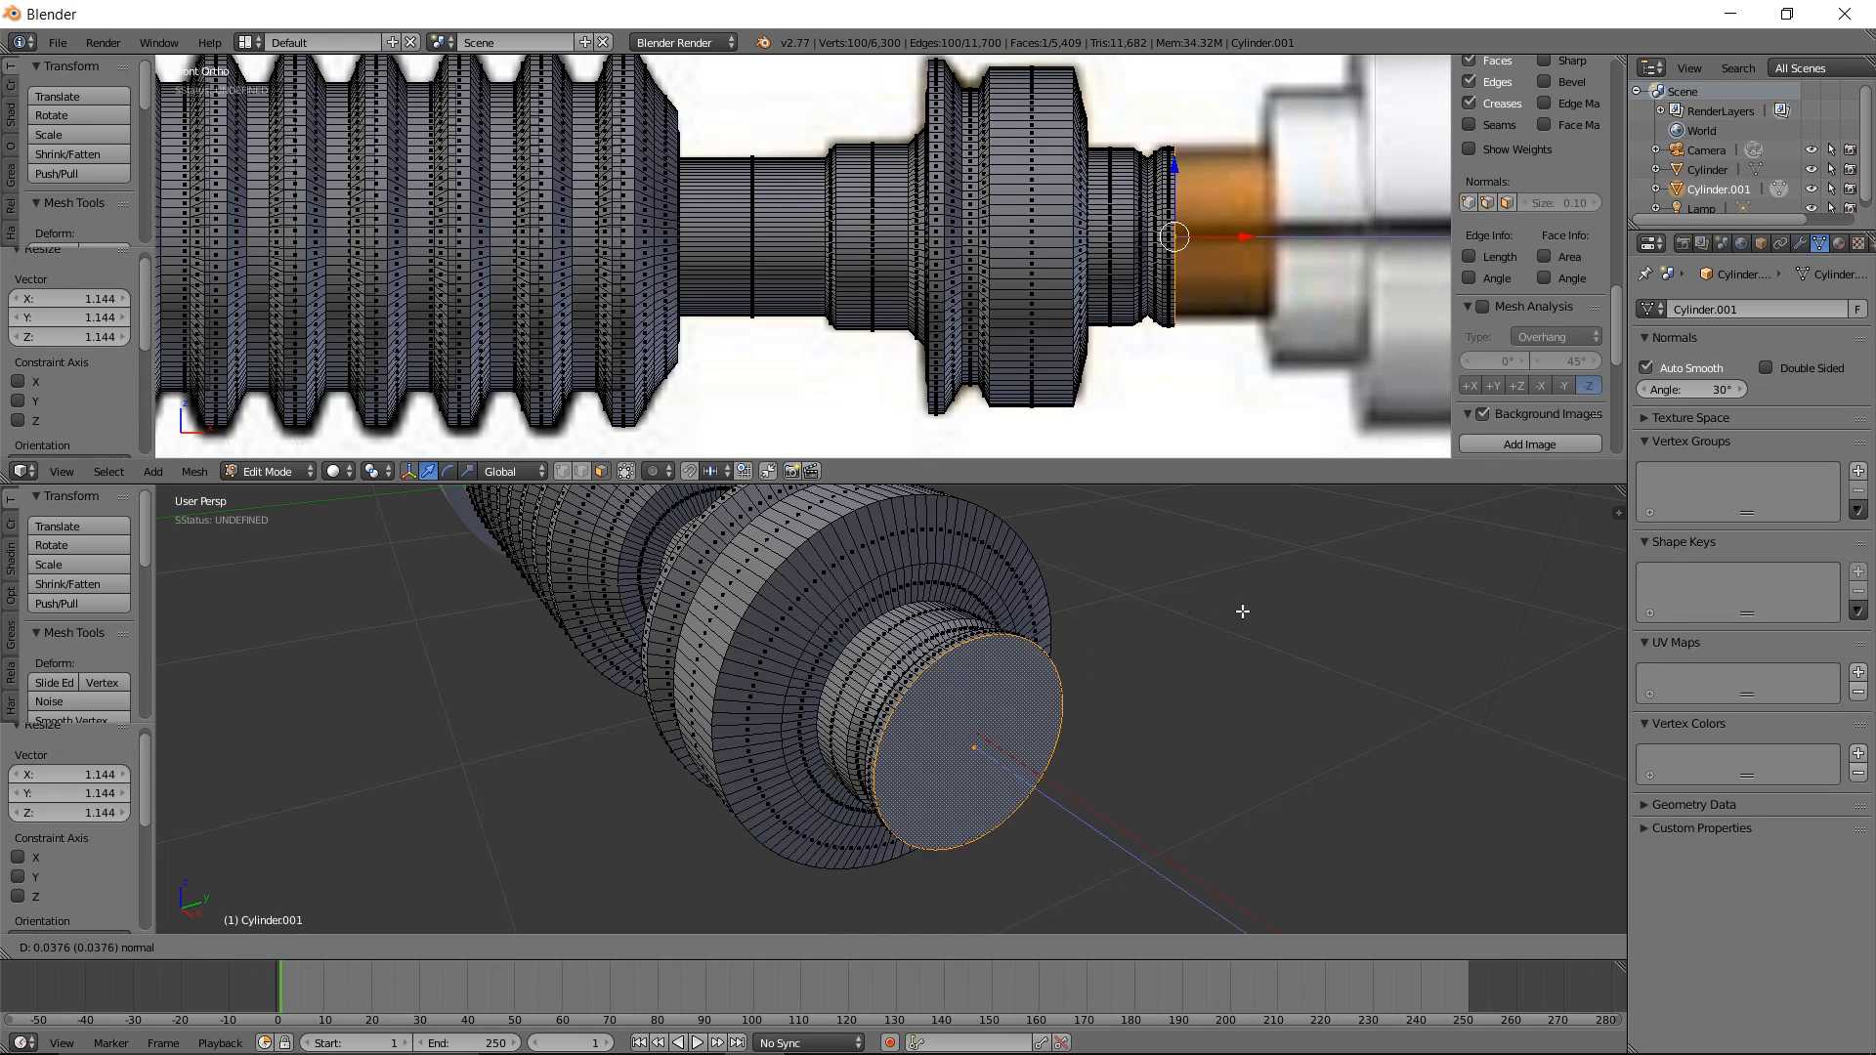
left_click(1332, 611)
key("e")
left_click(1260, 616)
key("s")
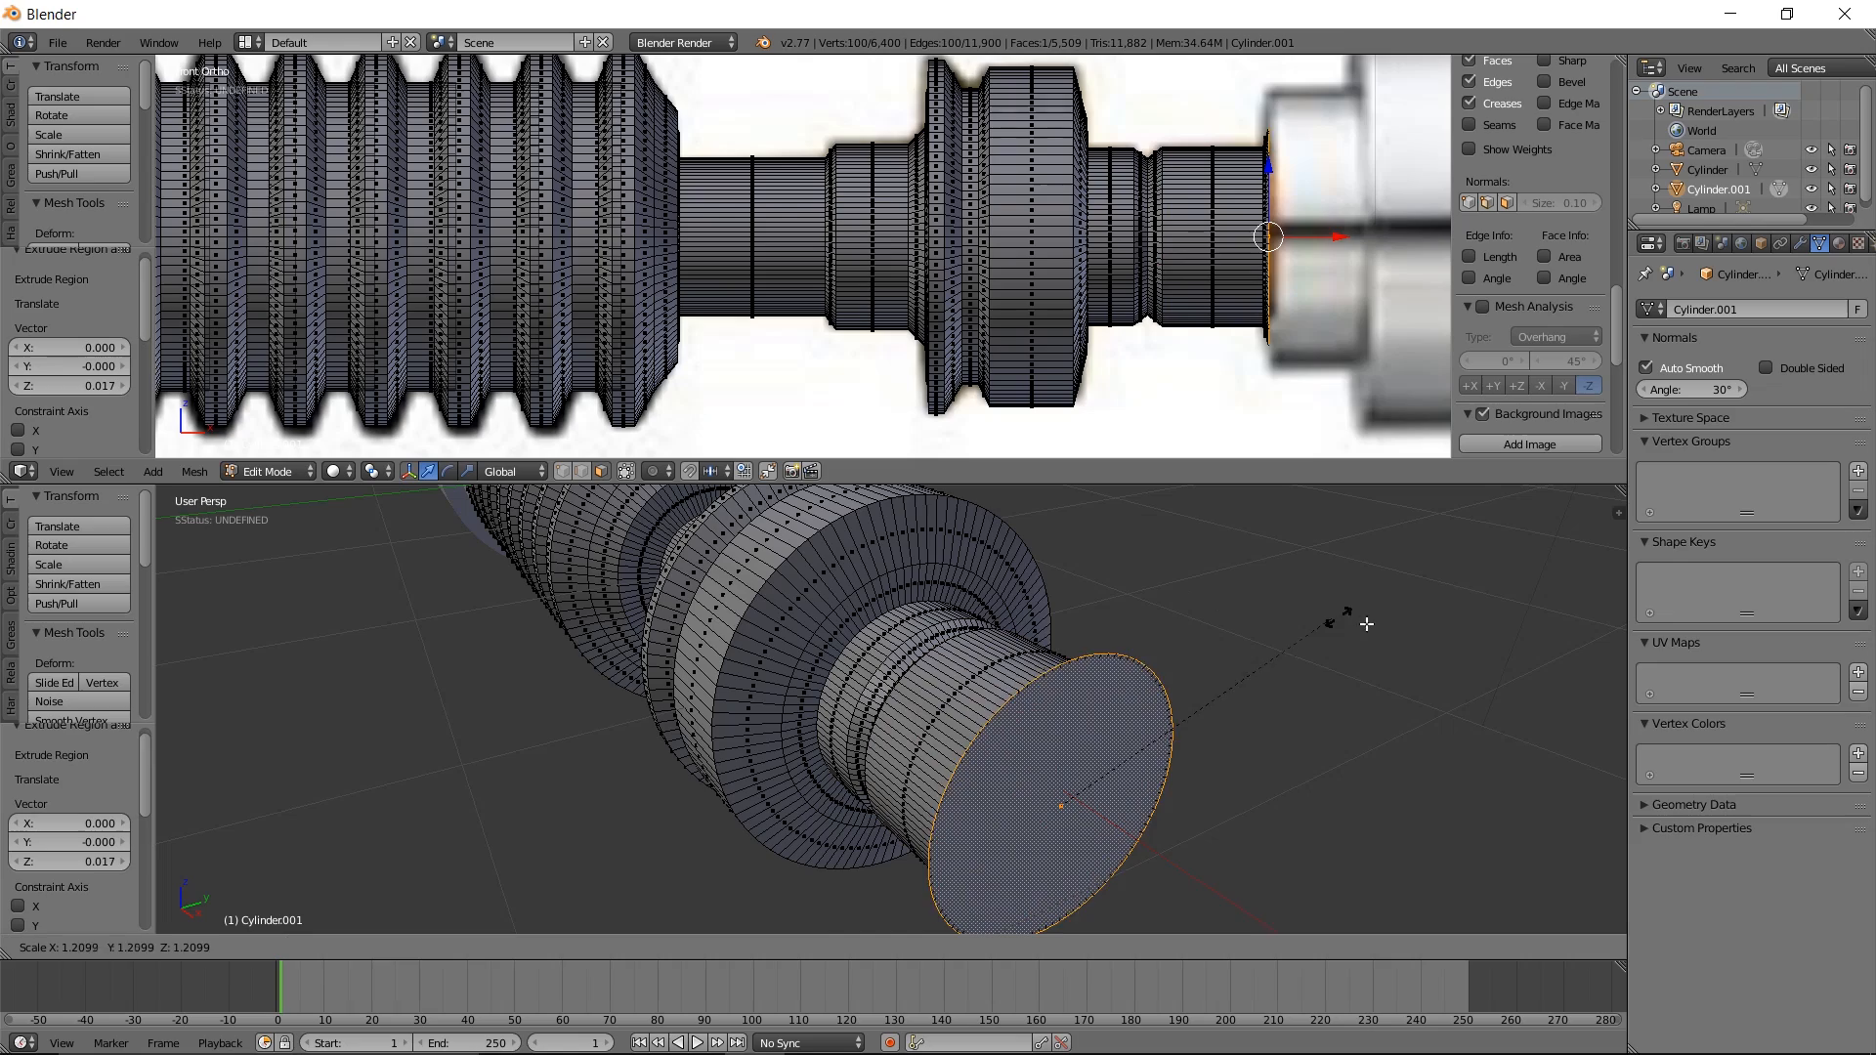
left_click(1477, 669)
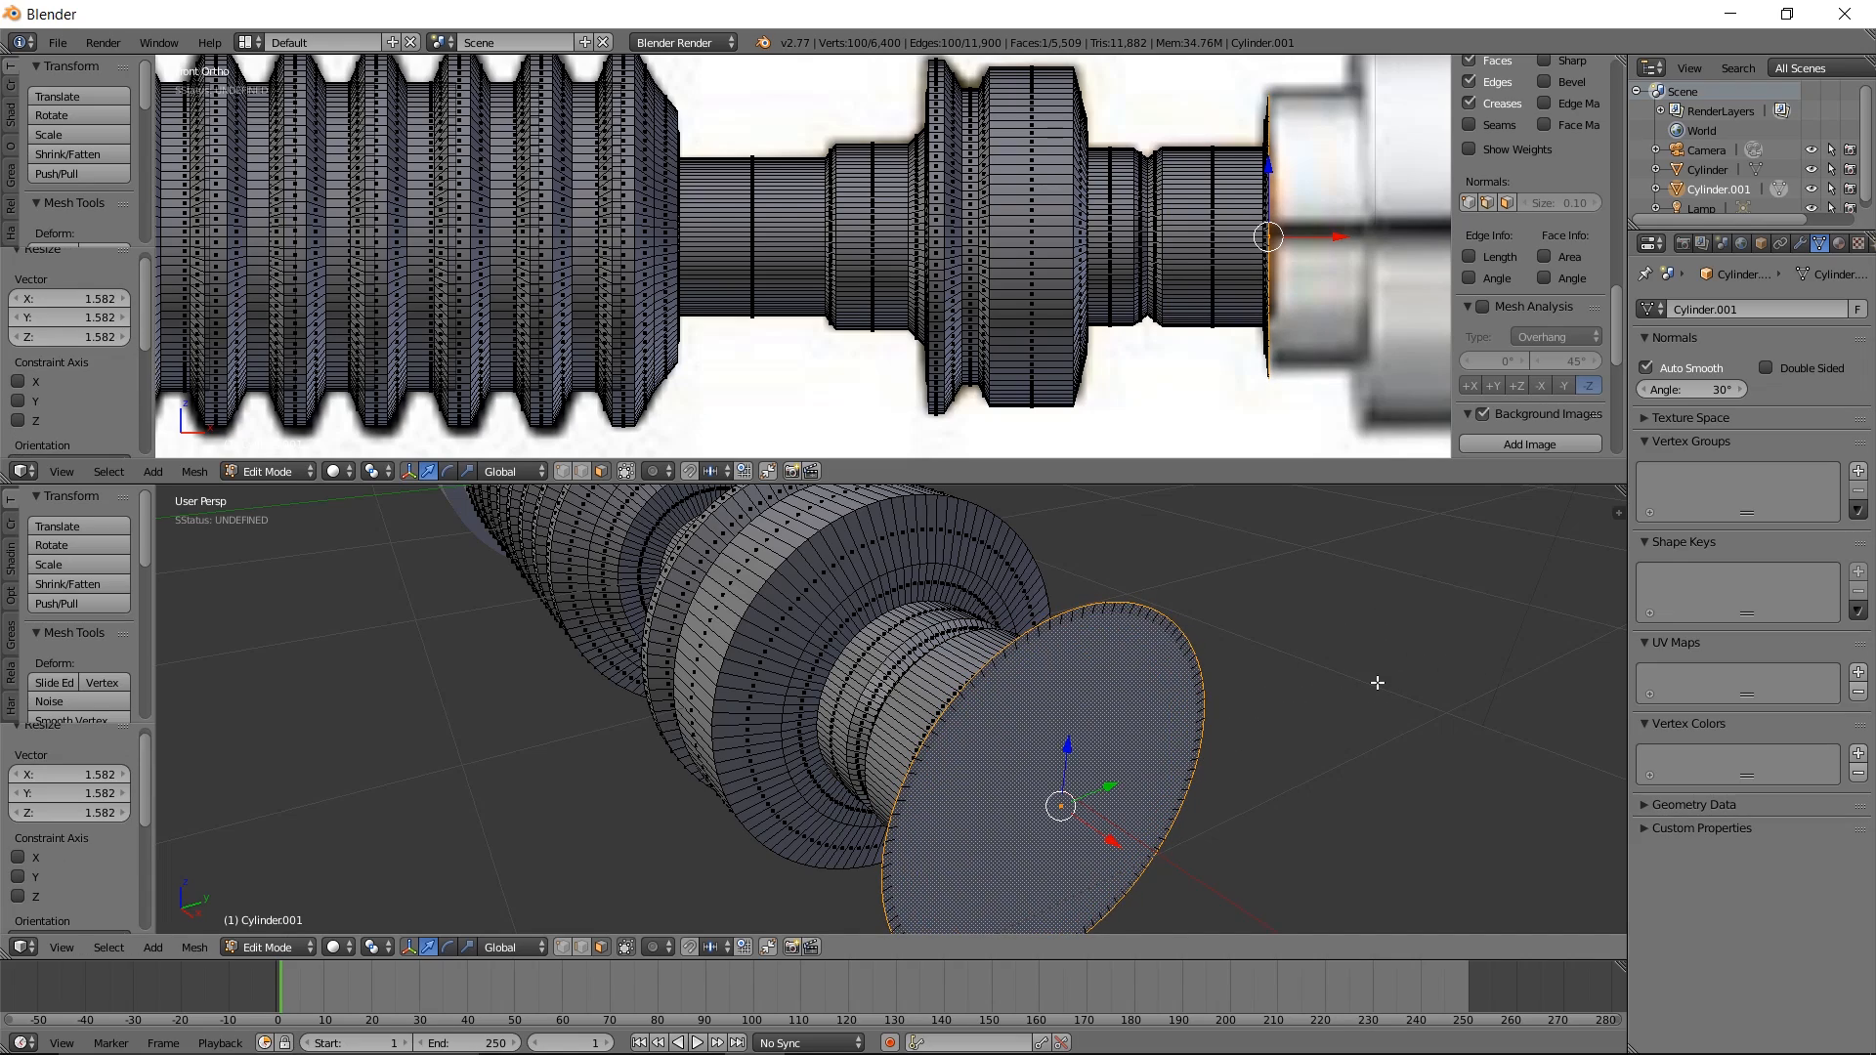
Extrude the widened end face about 0.26 to form the small silver cylinder
scroll(1377, 683, "down", 3)
middle_click_drag(1131, 681, 969, 626)
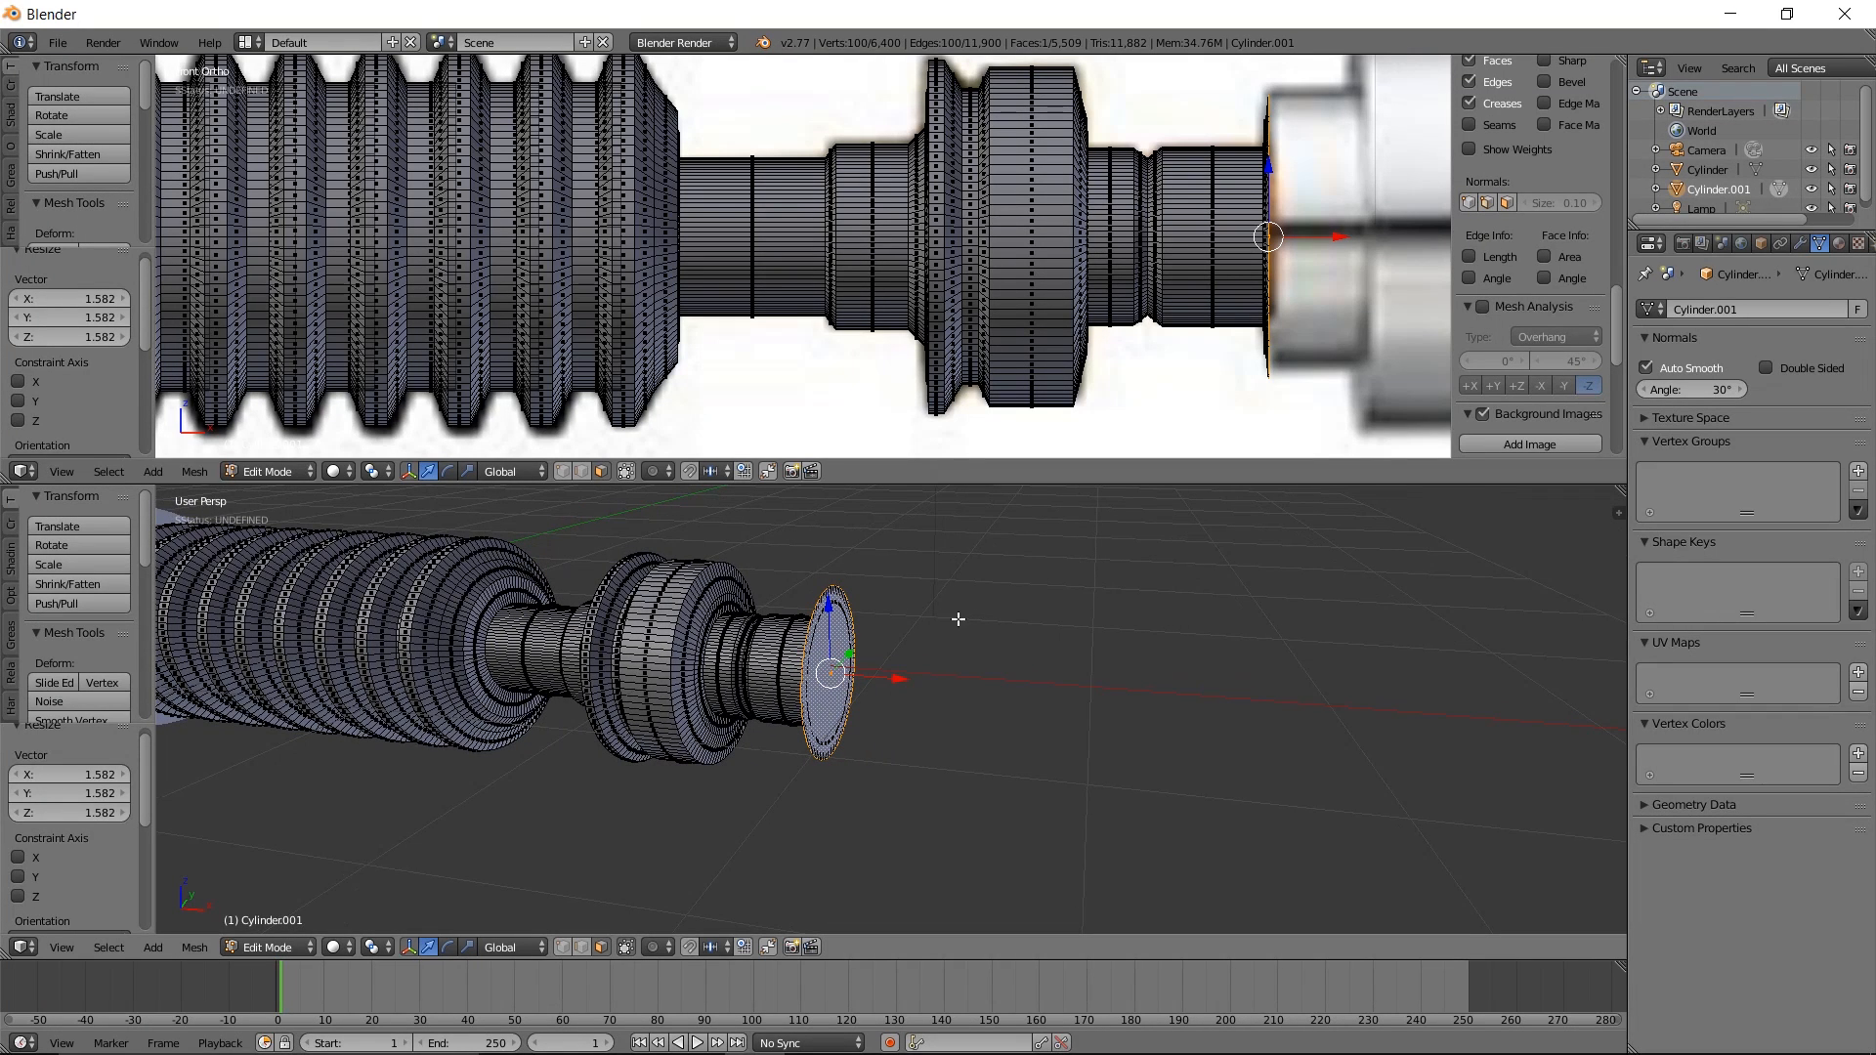
middle_click_drag(1233, 297, 907, 336, "shift")
key("e")
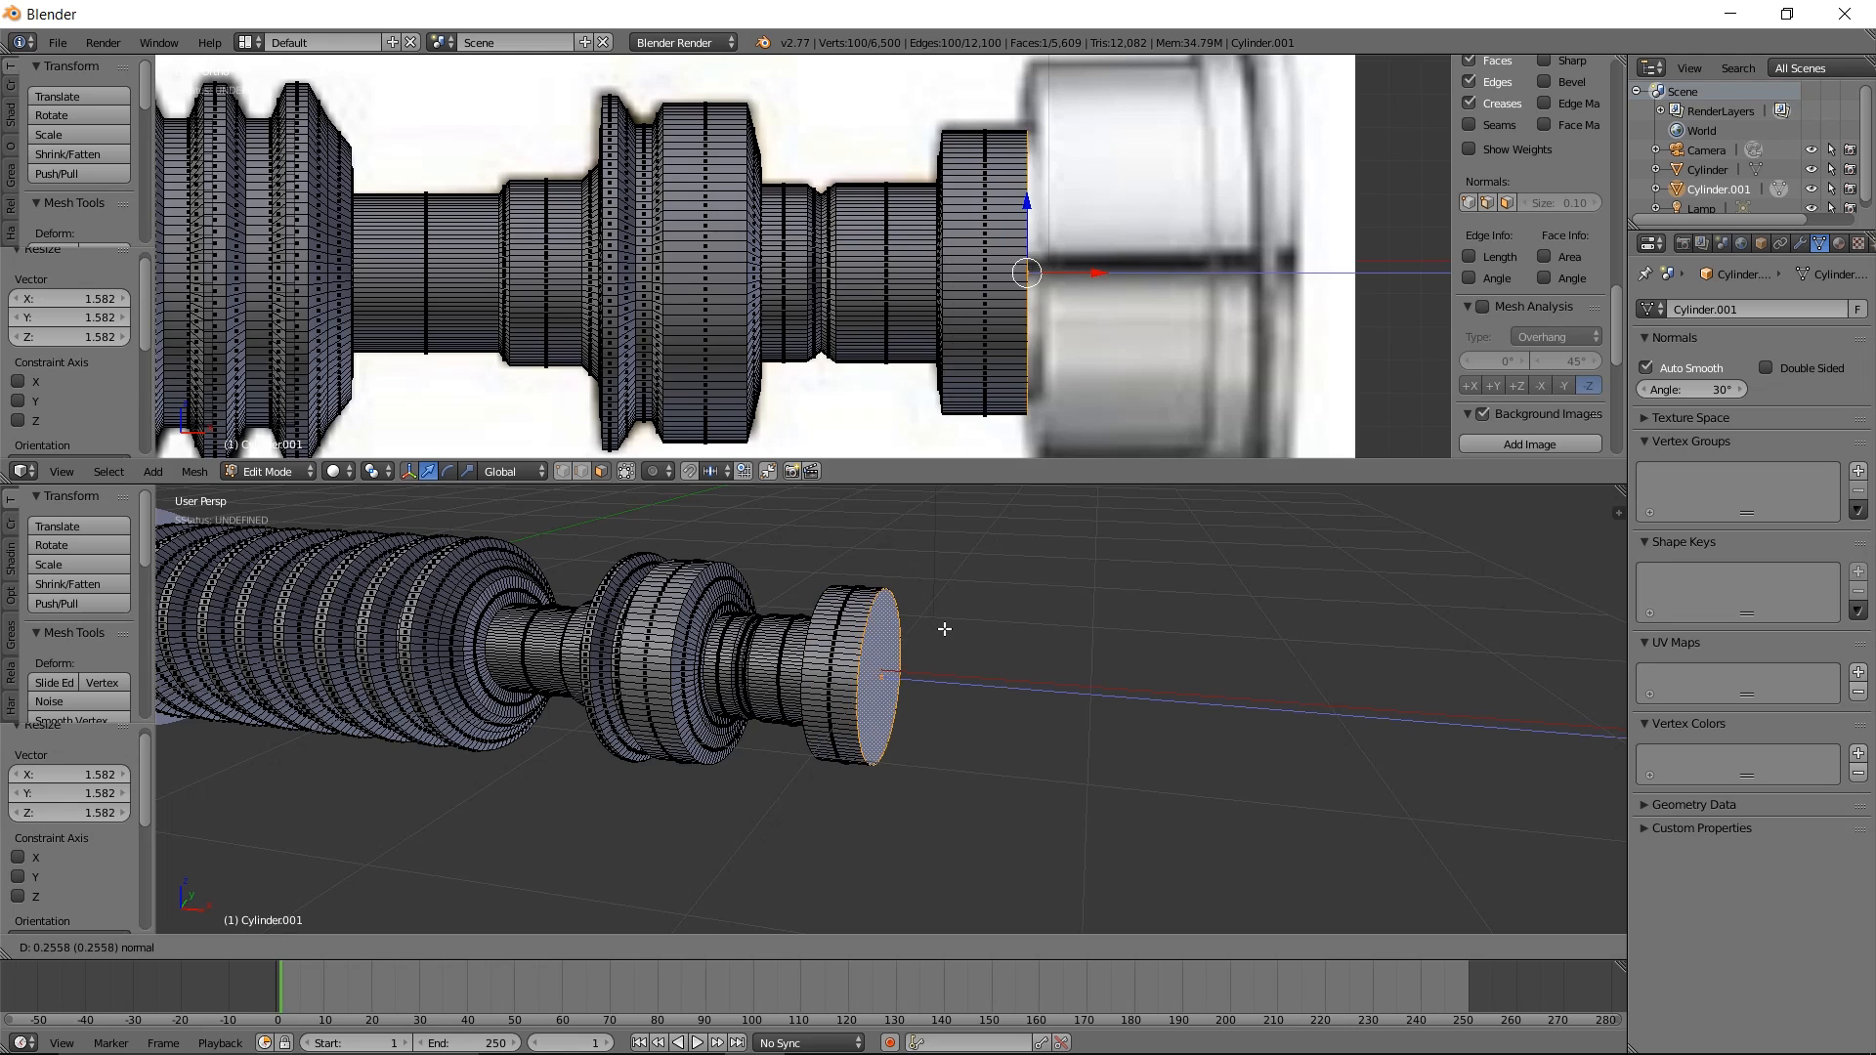
left_click(940, 626)
Extrude the silver cylinder's end 0.015, scale it to 1.632 and extrude it 0.482 to form the large silver drum
key("e")
left_click(970, 648)
key("s")
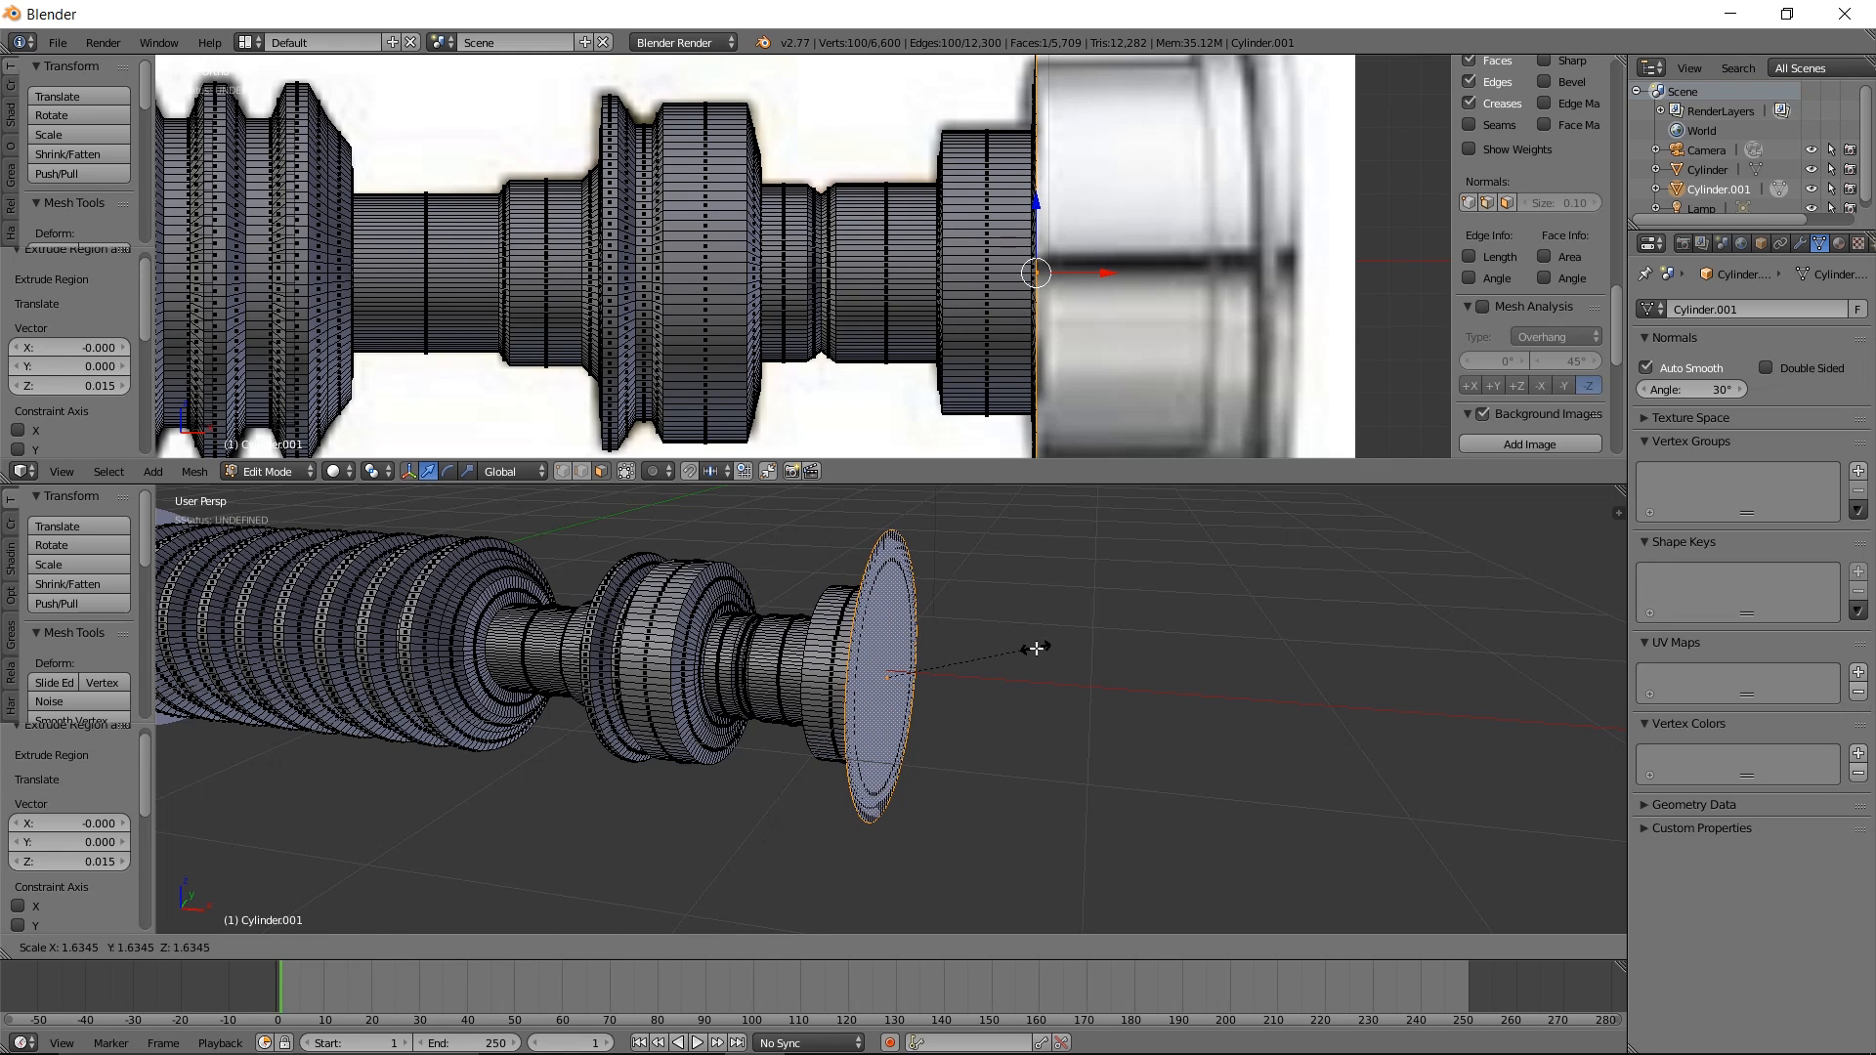
left_click(1025, 638)
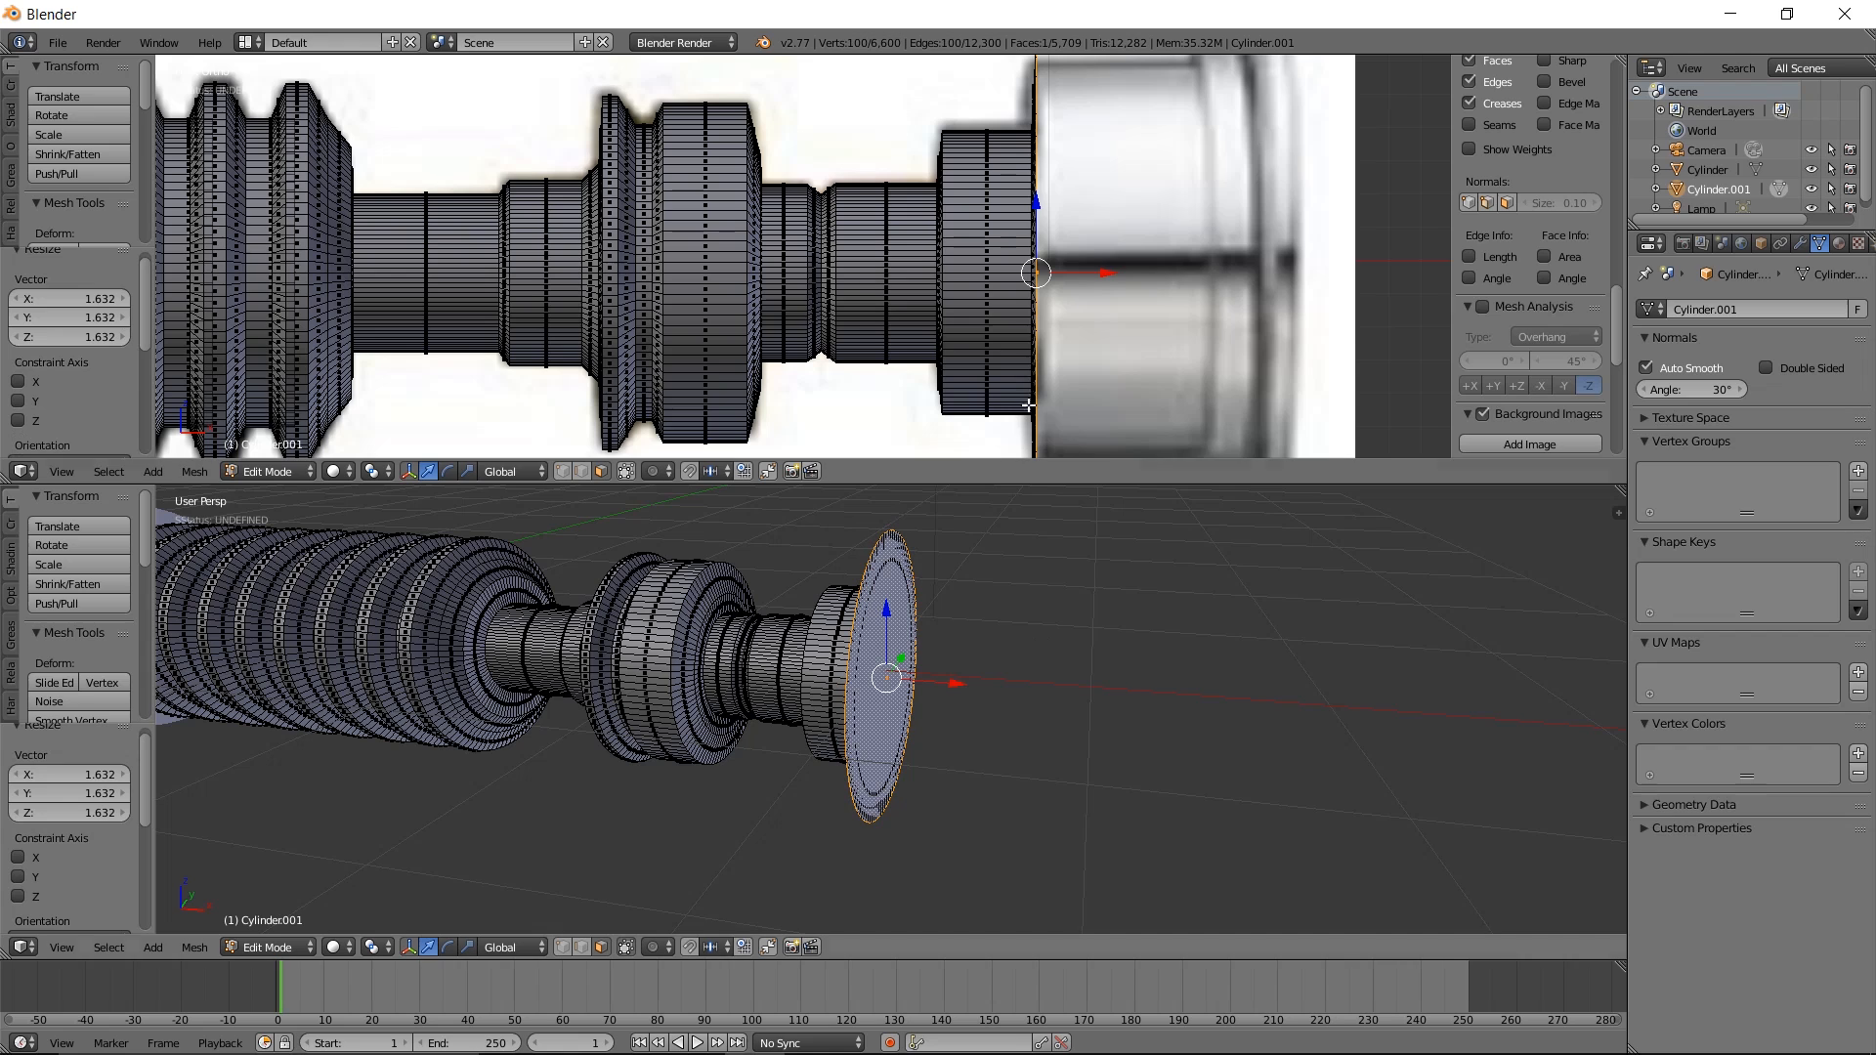
scroll(1022, 353, "down", 1)
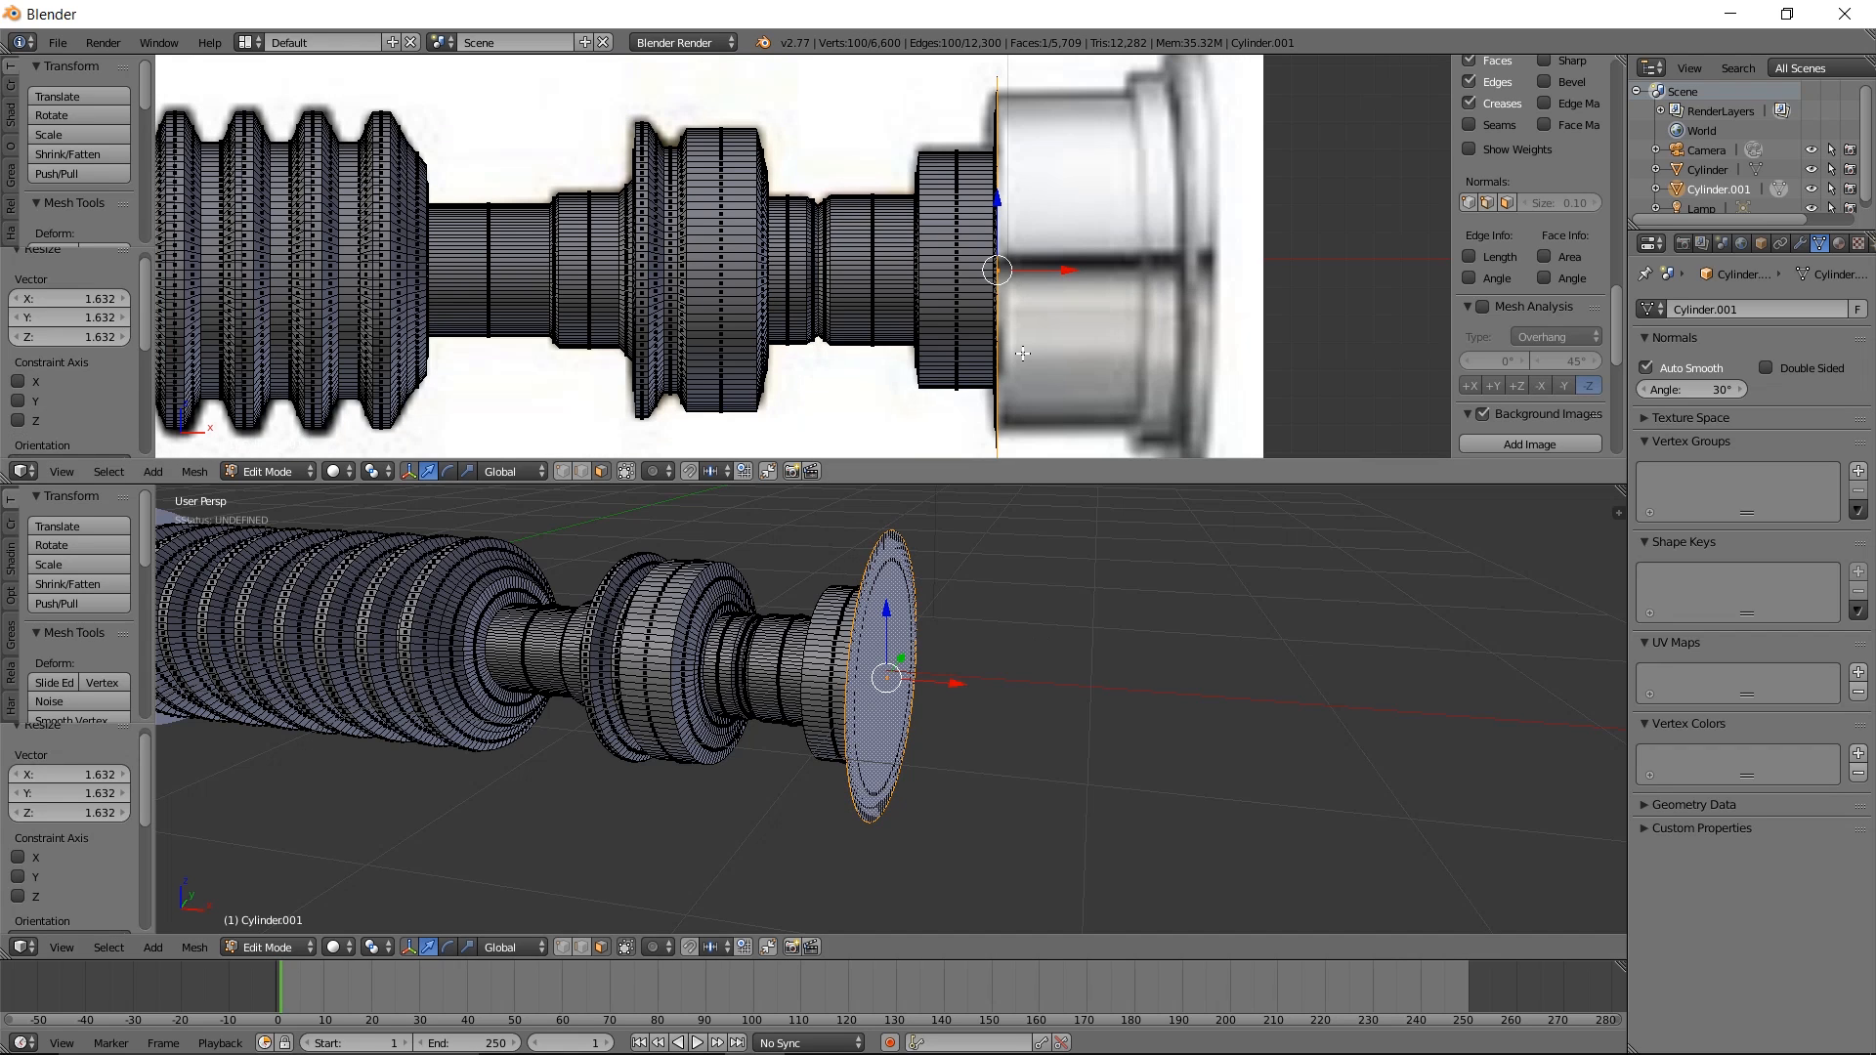
scroll(1021, 352, "down", 1)
key("e")
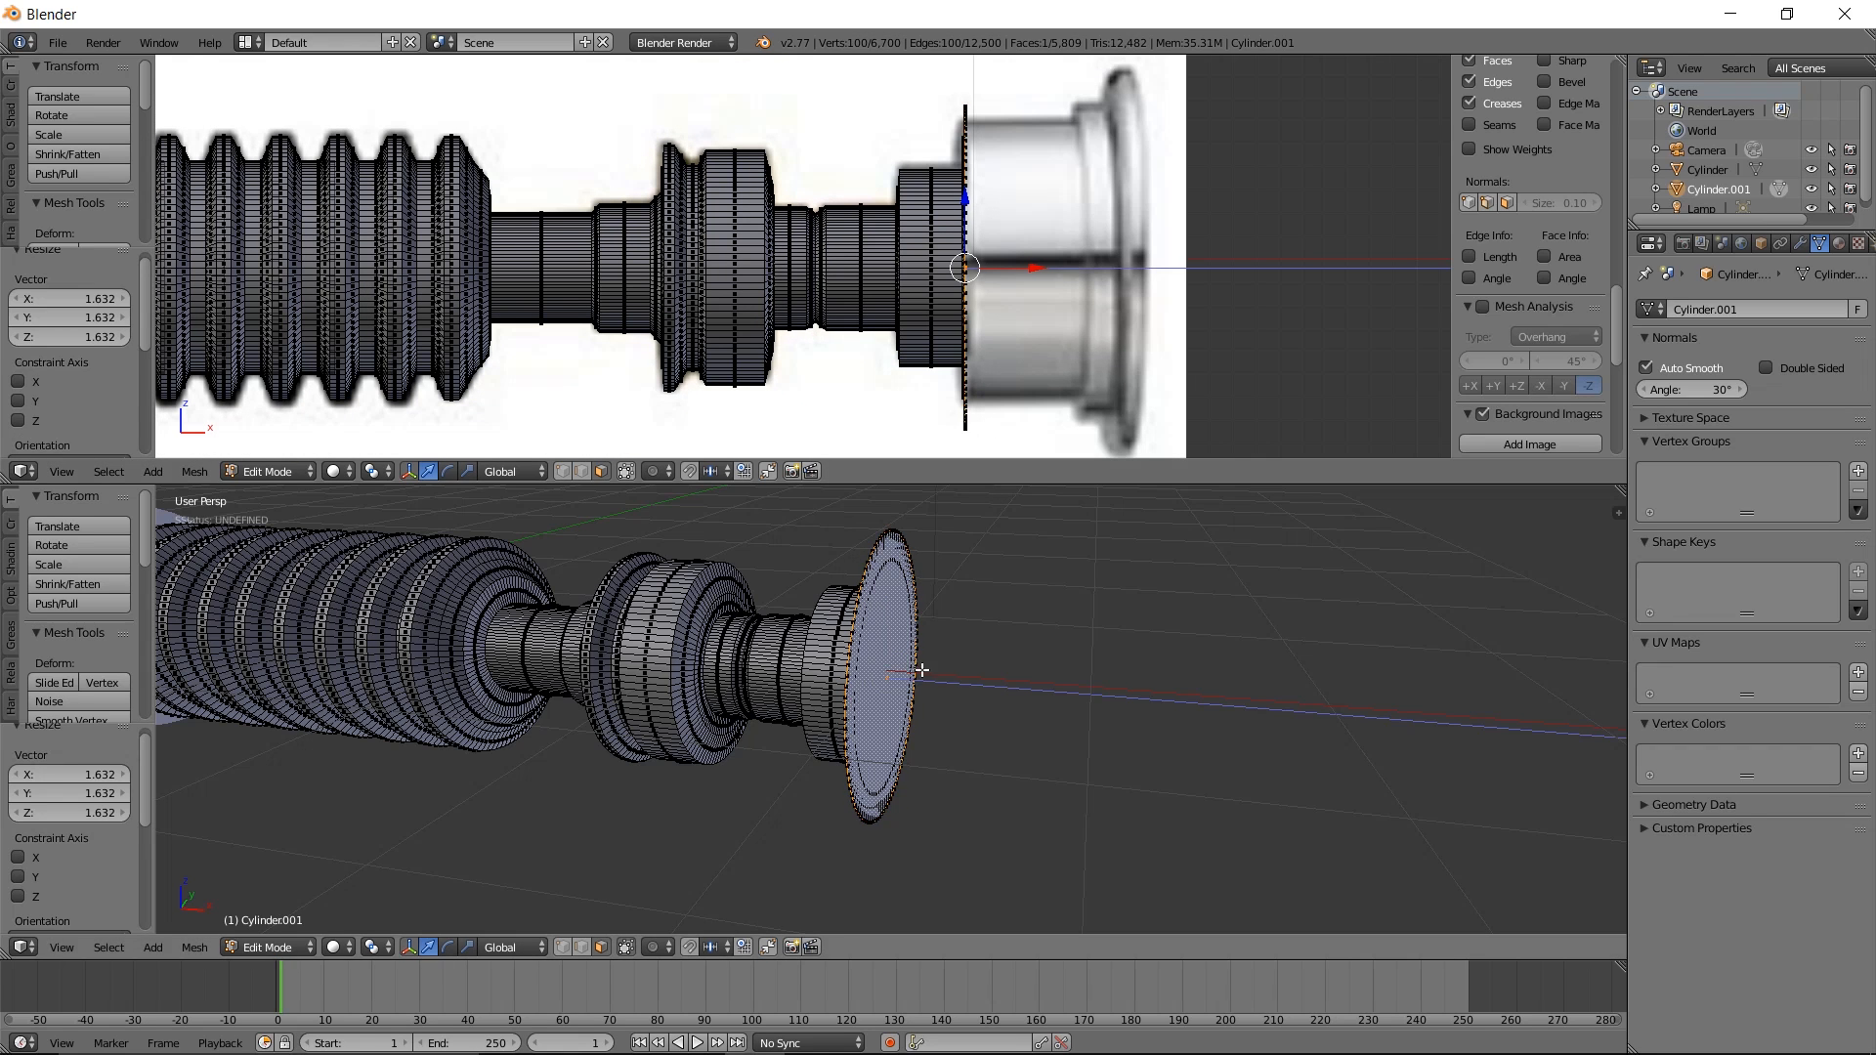
left_click(1011, 659)
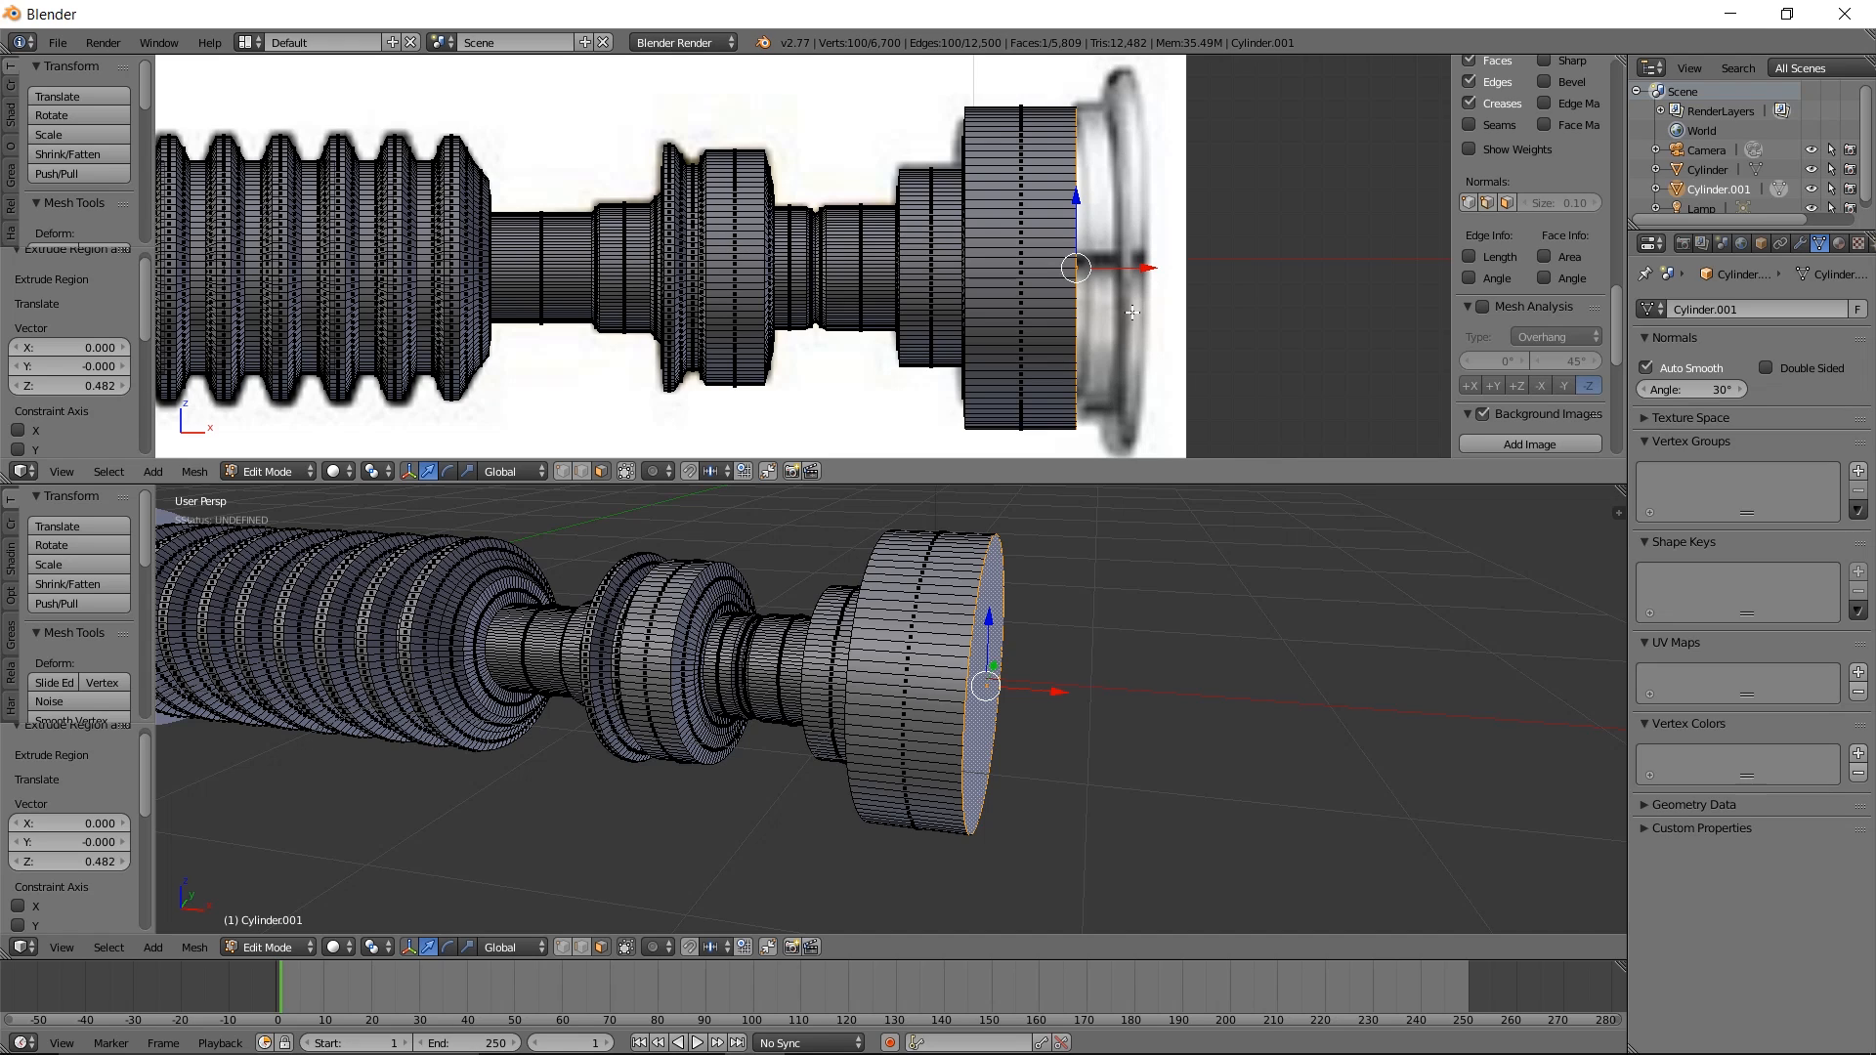
Extrude the drum's end face slightly, scale it to shape the edge and extrude it again up to the end rim
key("e")
left_click(1041, 669)
key("s")
left_click(1052, 666)
key("e")
left_click(1076, 660)
Extrude the end face a little, scale it to 1.185 and extrude it 0.117 to form the hilt's end rim
key("e")
left_click(1078, 659)
key("s")
left_click(1096, 658)
key("e")
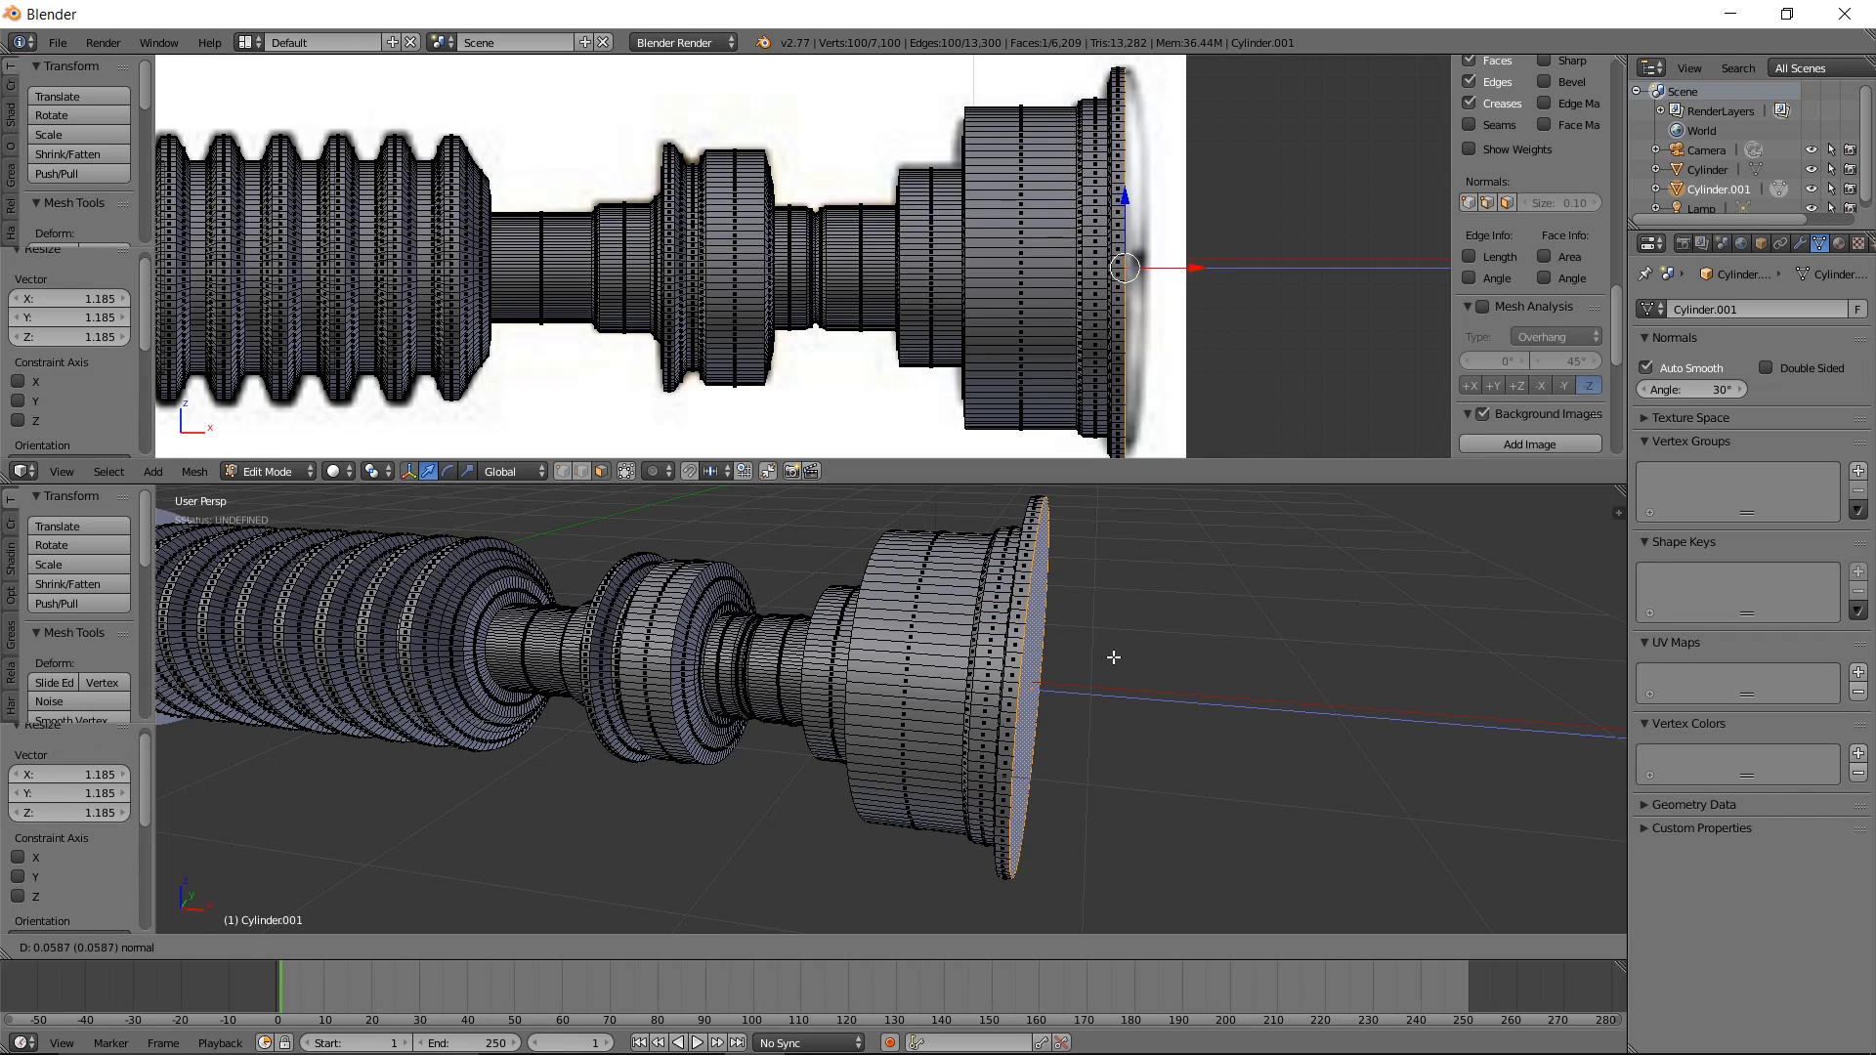
left_click(1119, 658)
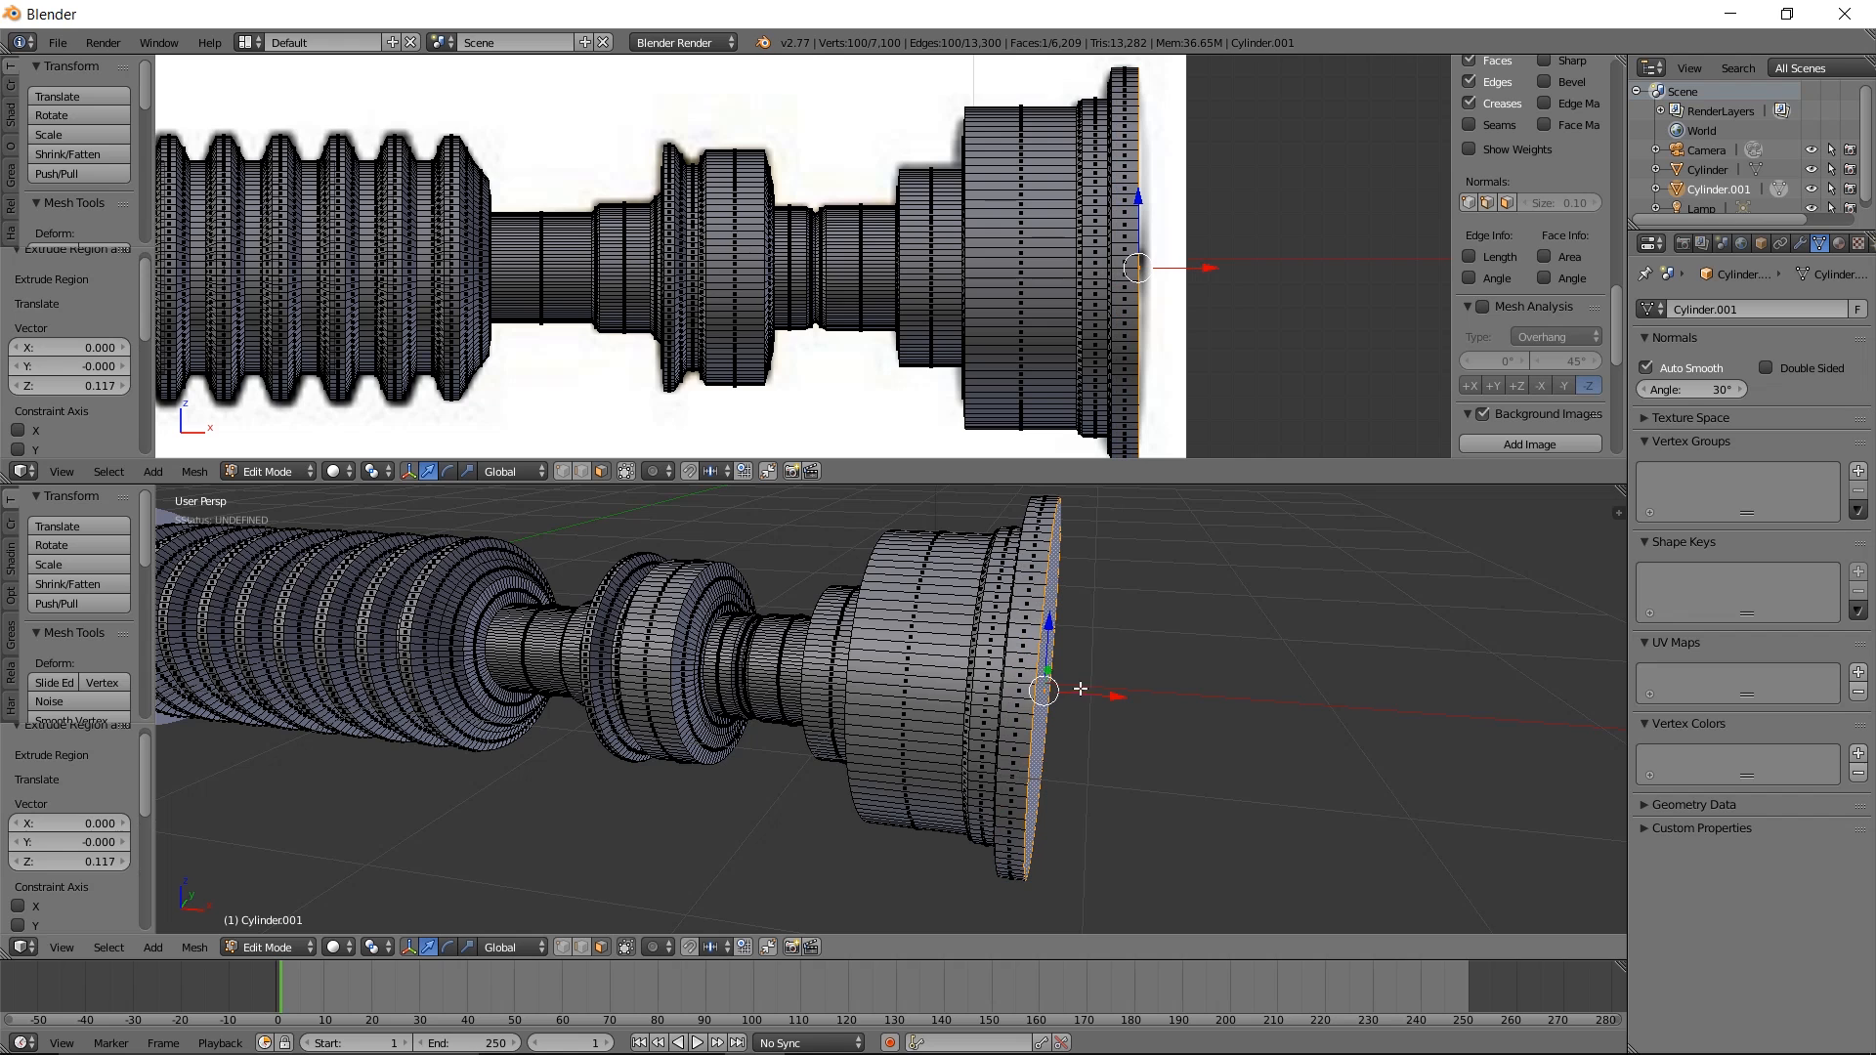
Bevel the outer edge of the end rim by 0.045 and select the flat end face
middle_click_drag(1048, 688, 1069, 686)
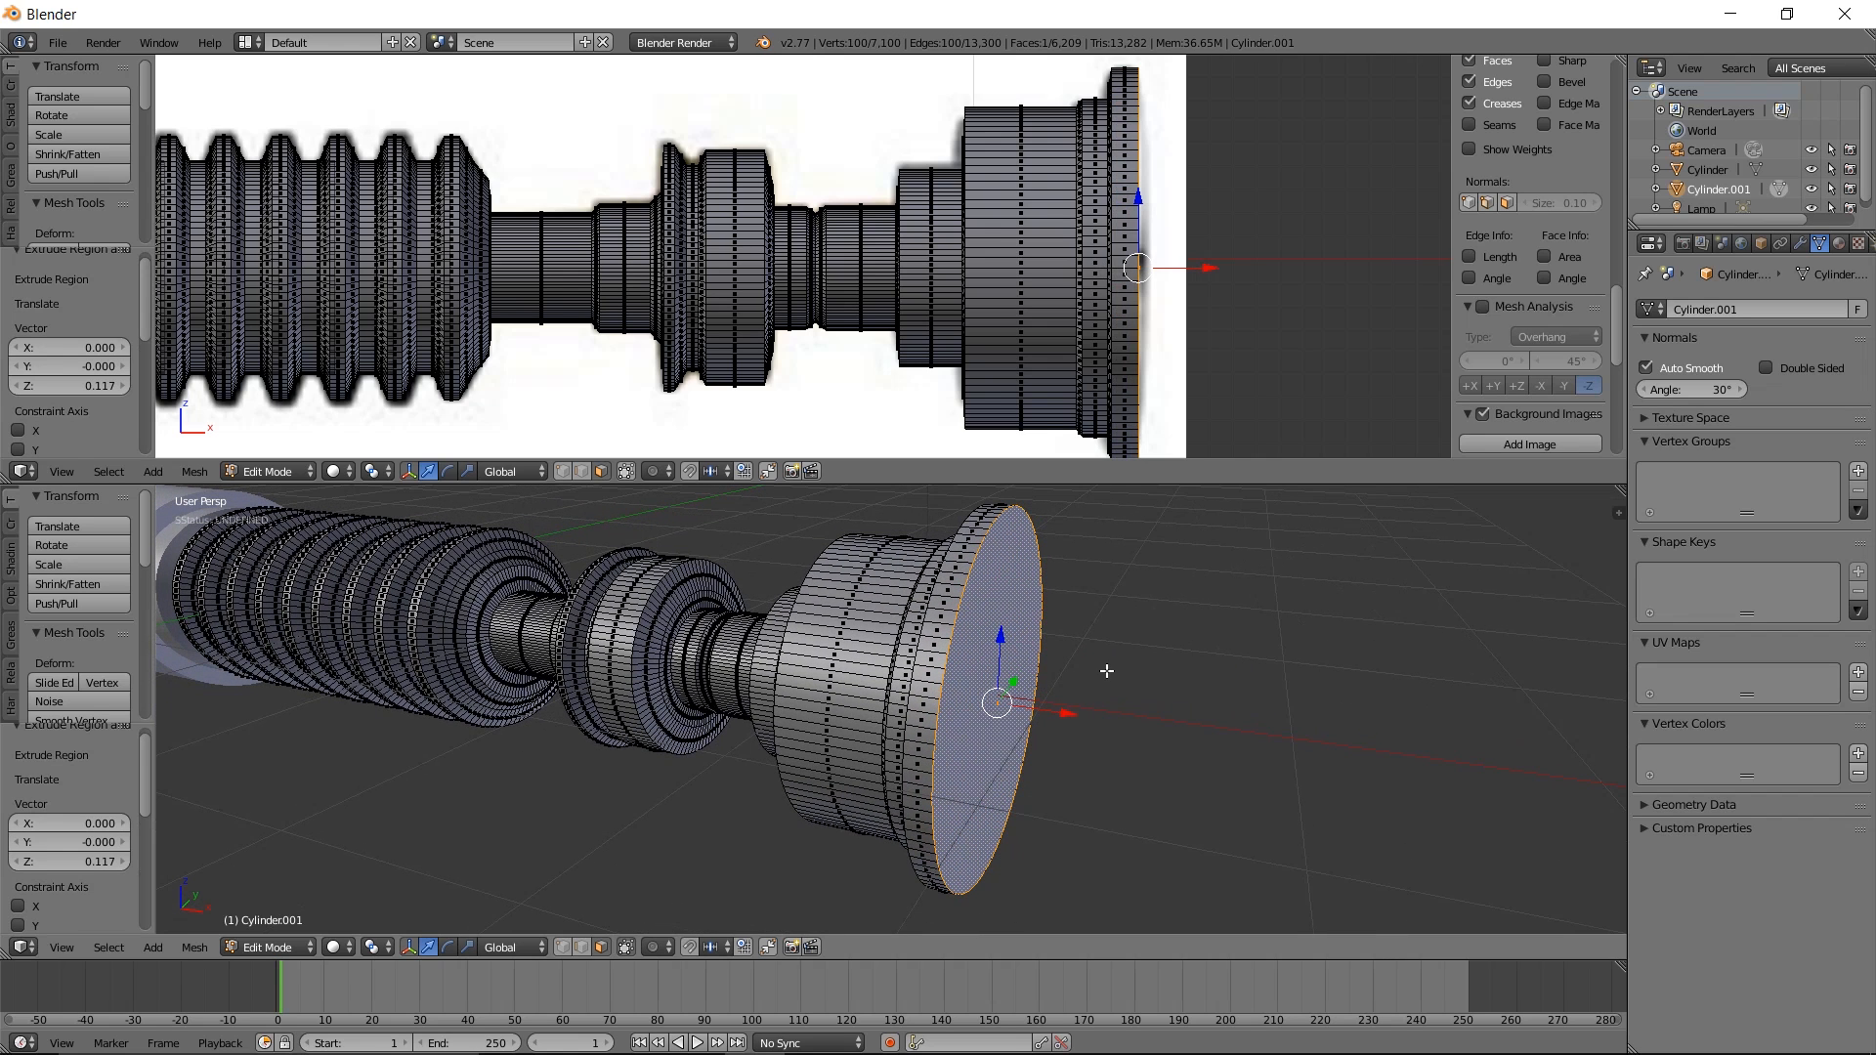
key("i")
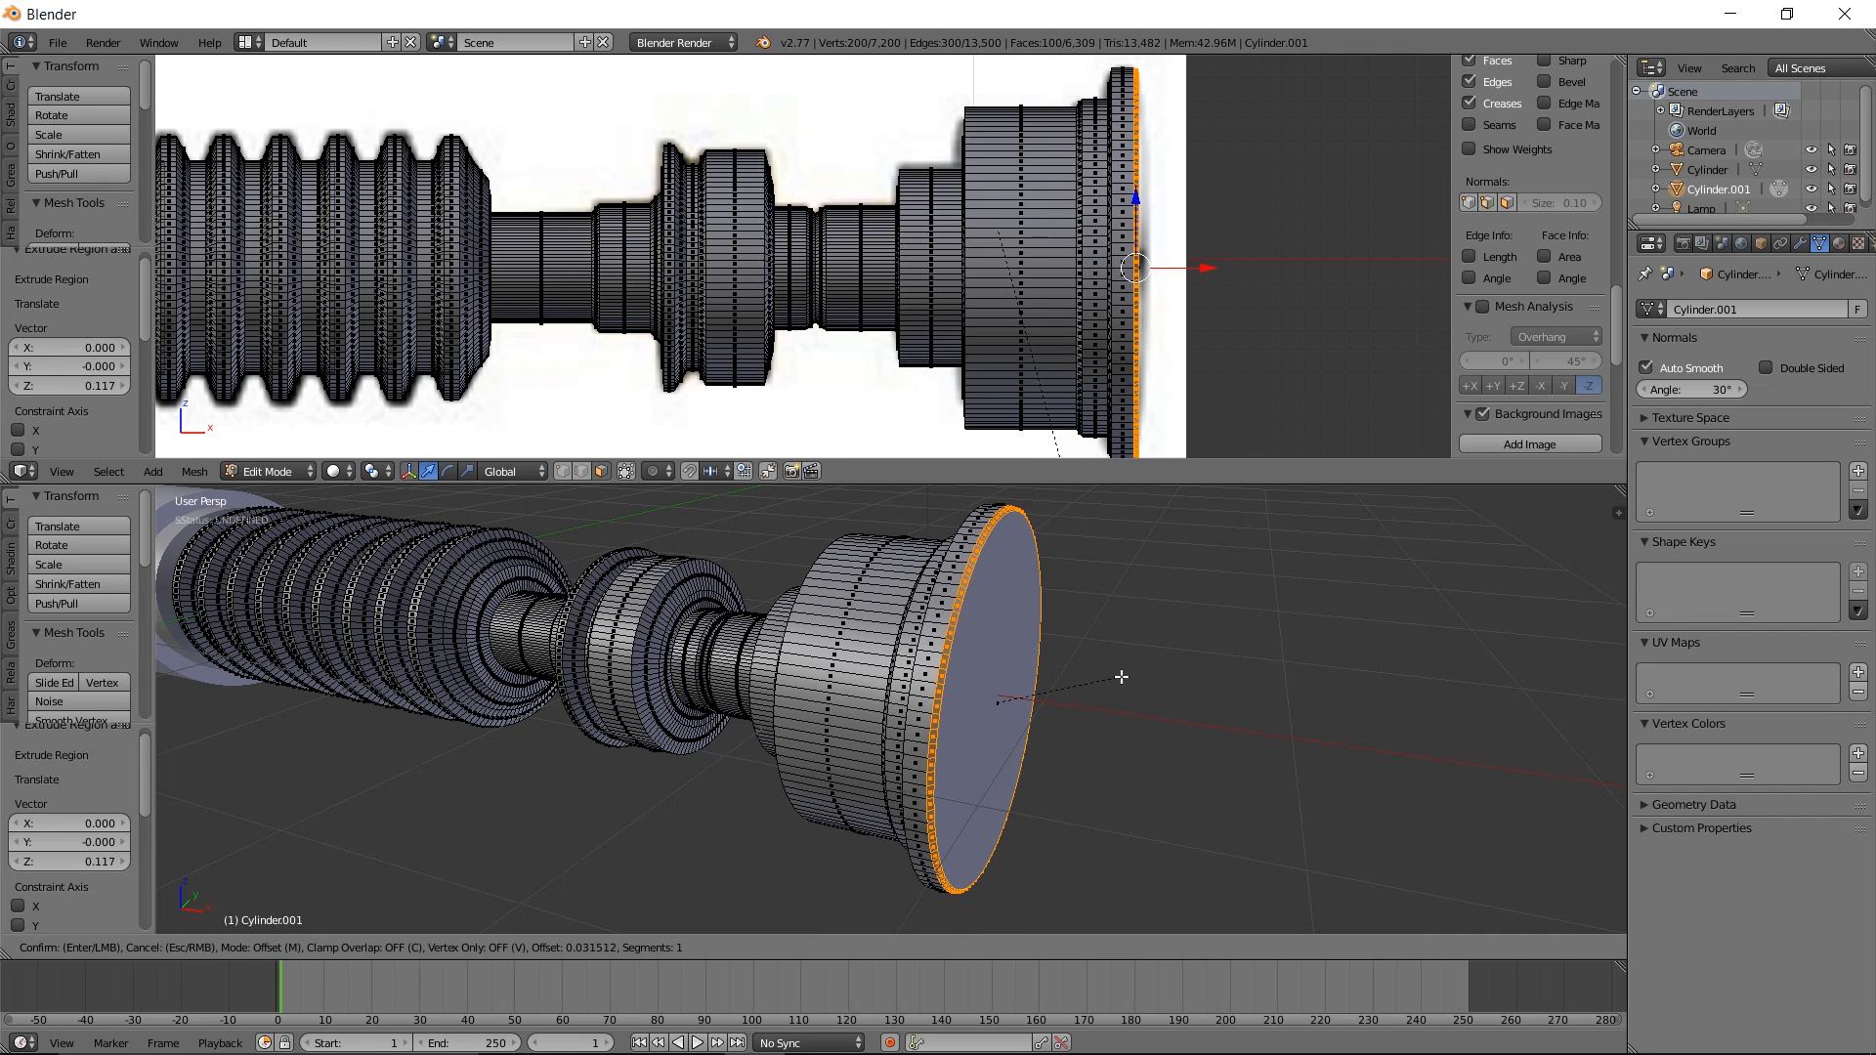
left_click(1123, 677)
right_click(1002, 704)
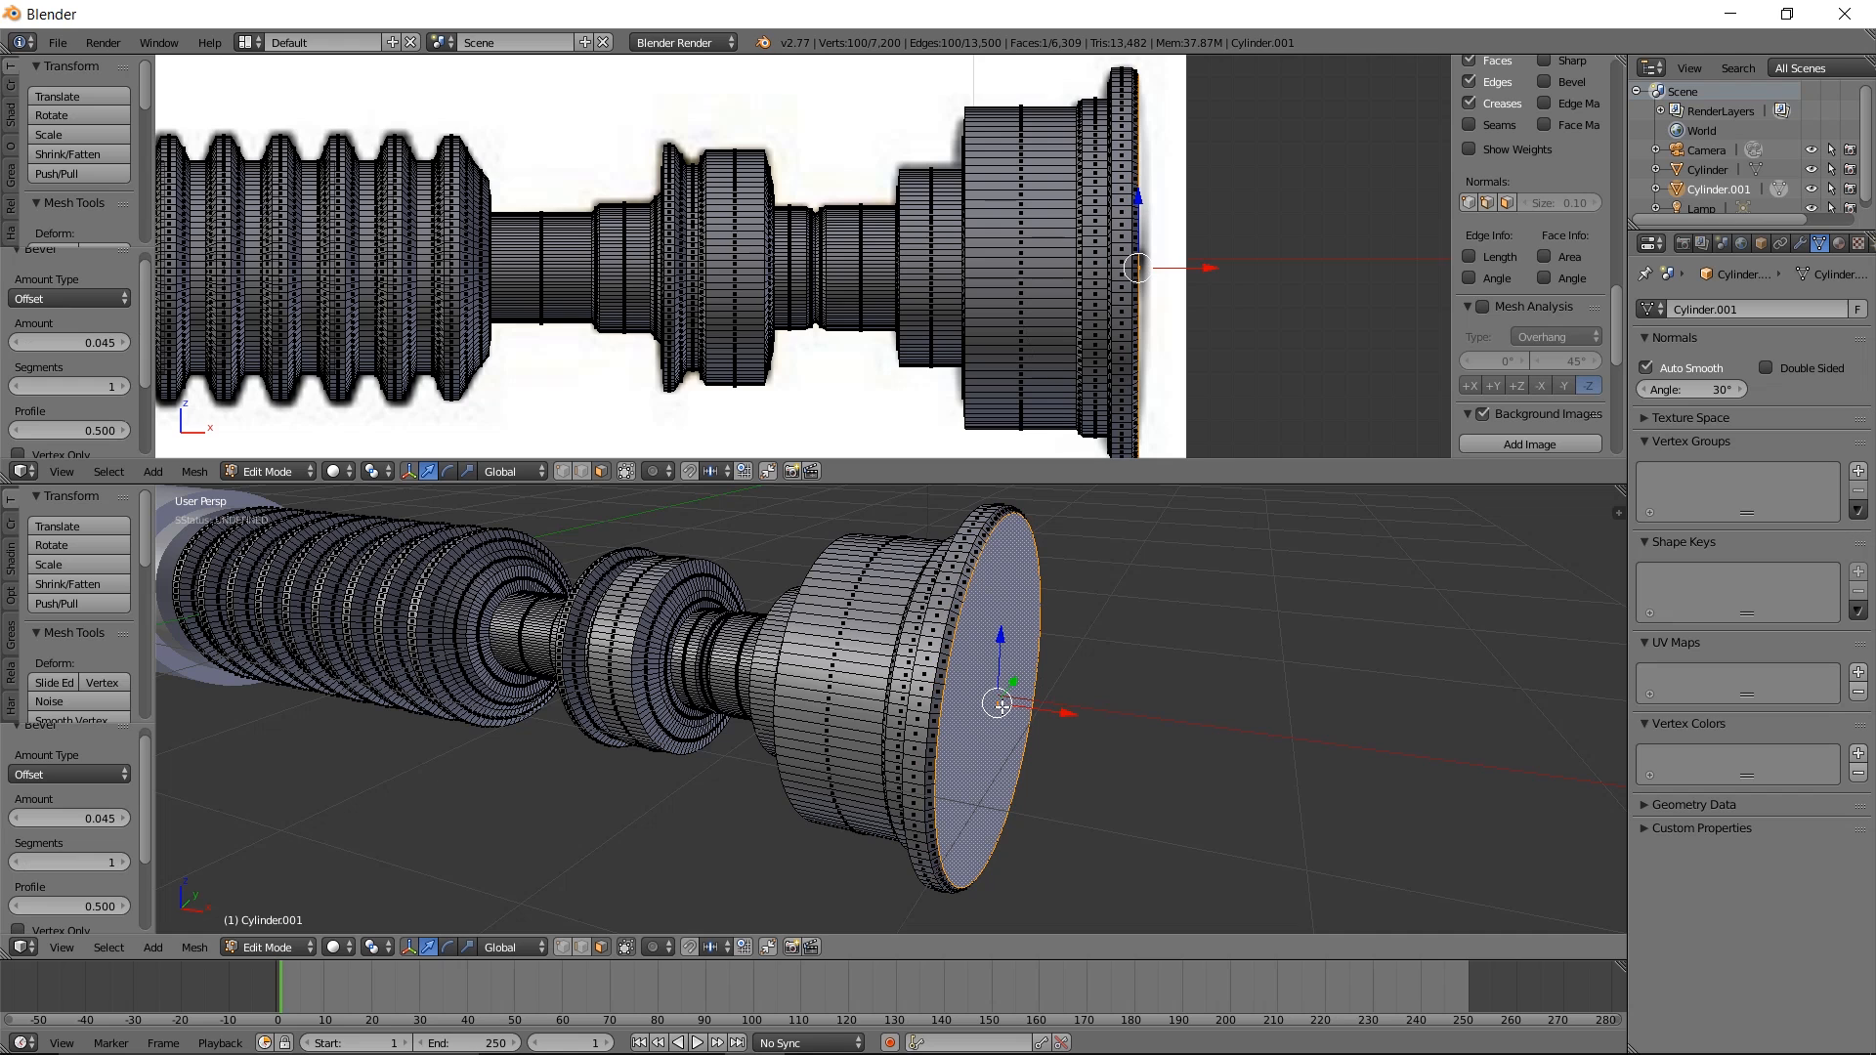
Inset the end face by about 0.381 and move it 0.131 inward along X
middle_click_drag(1035, 677, 908, 717)
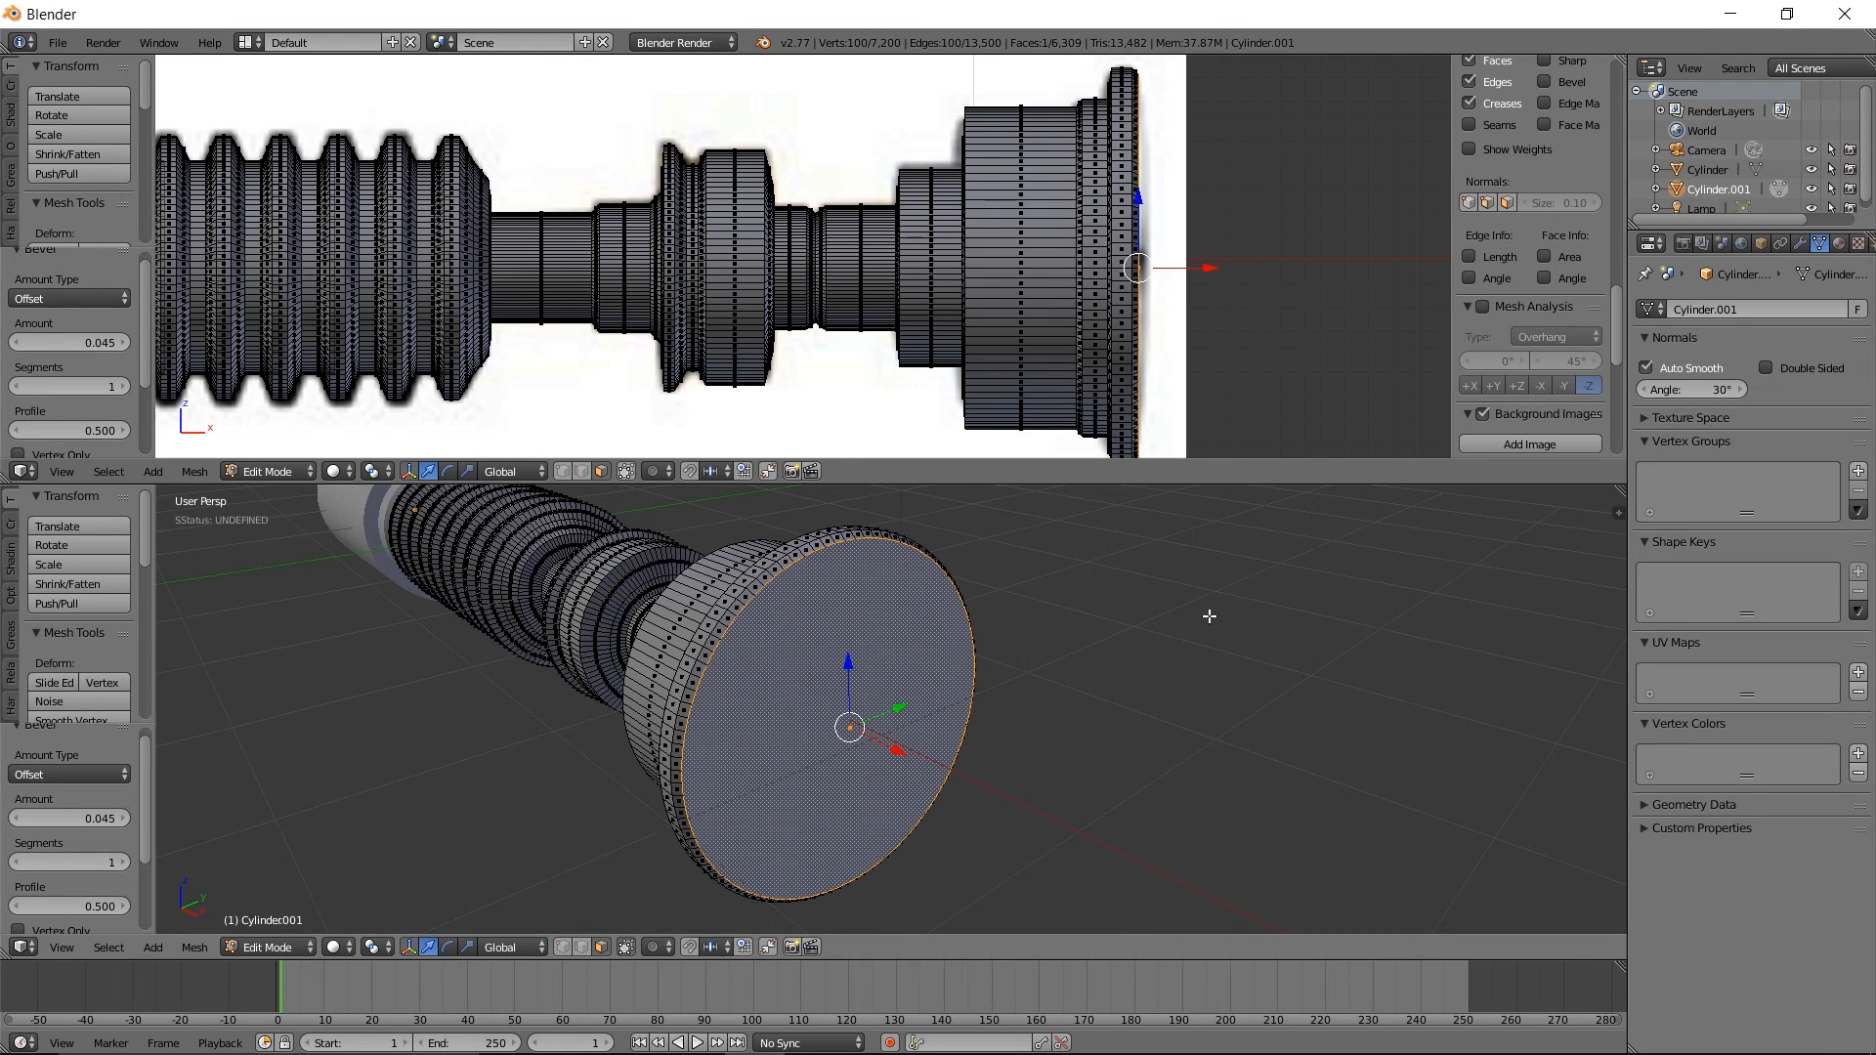
key("i")
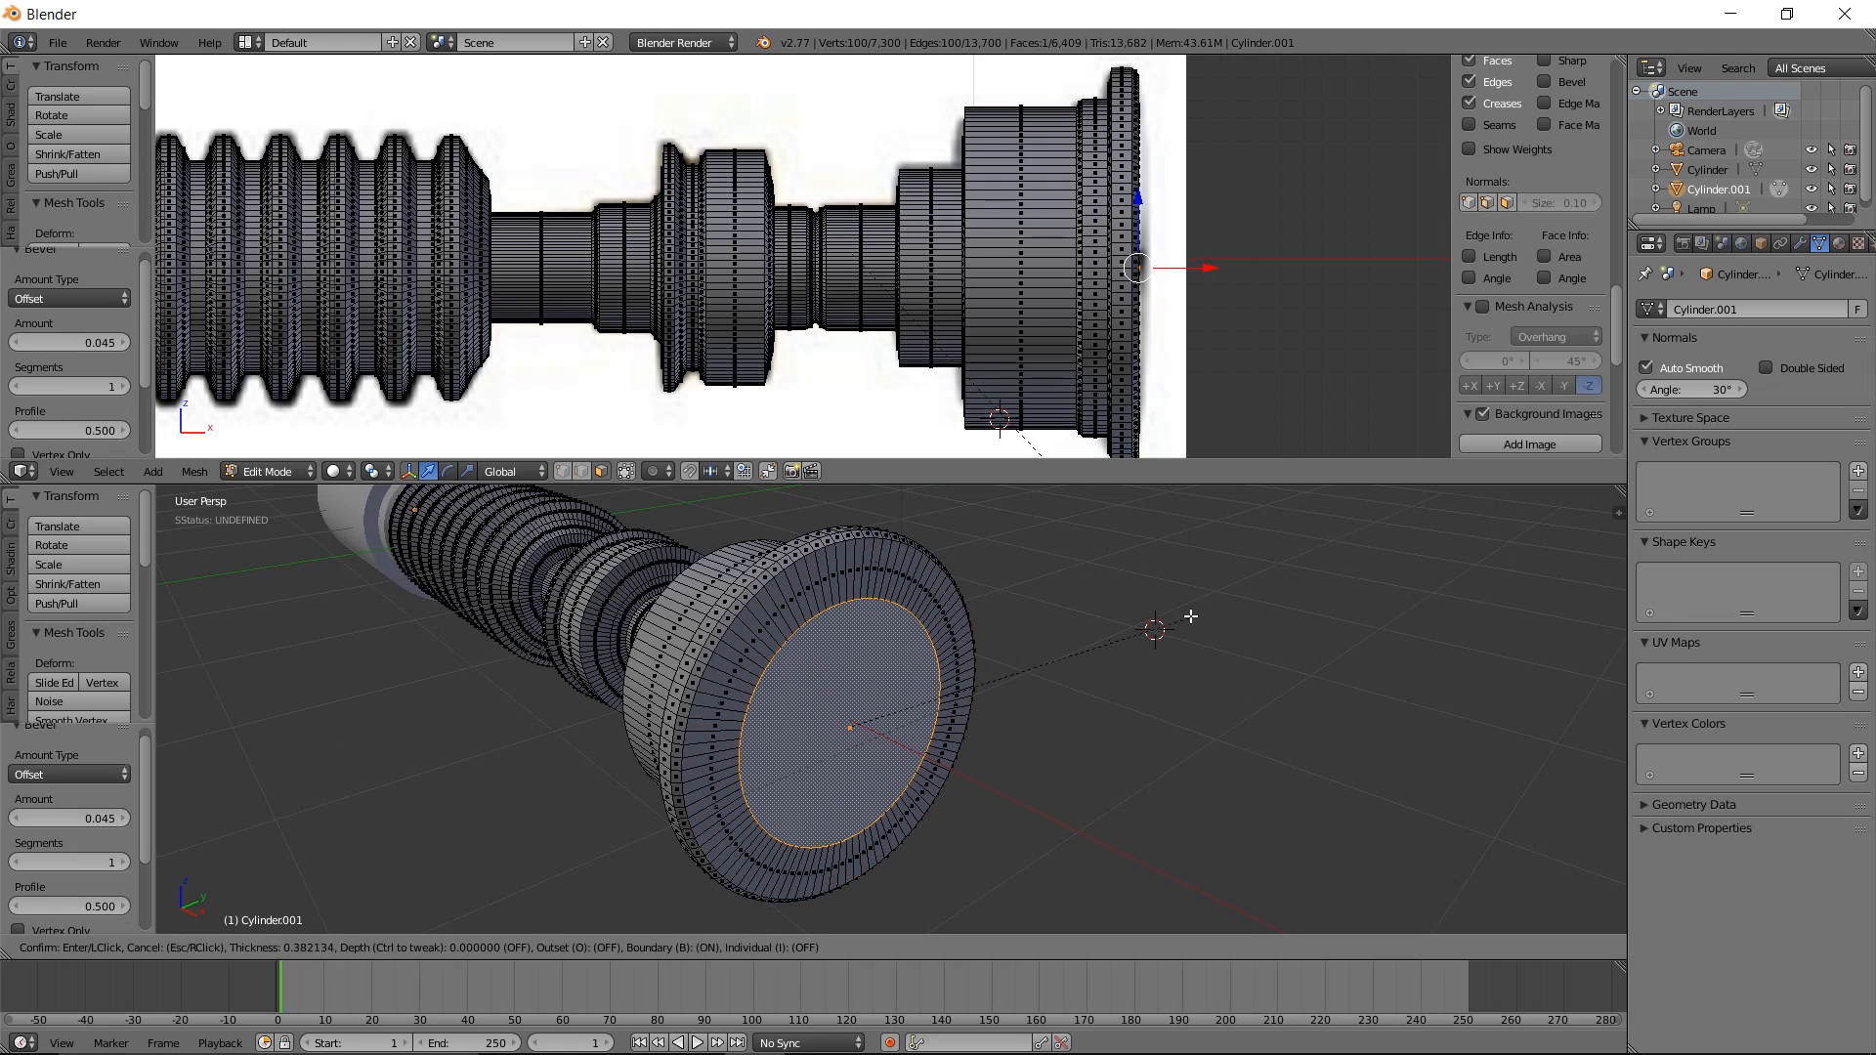
left_click(1189, 619)
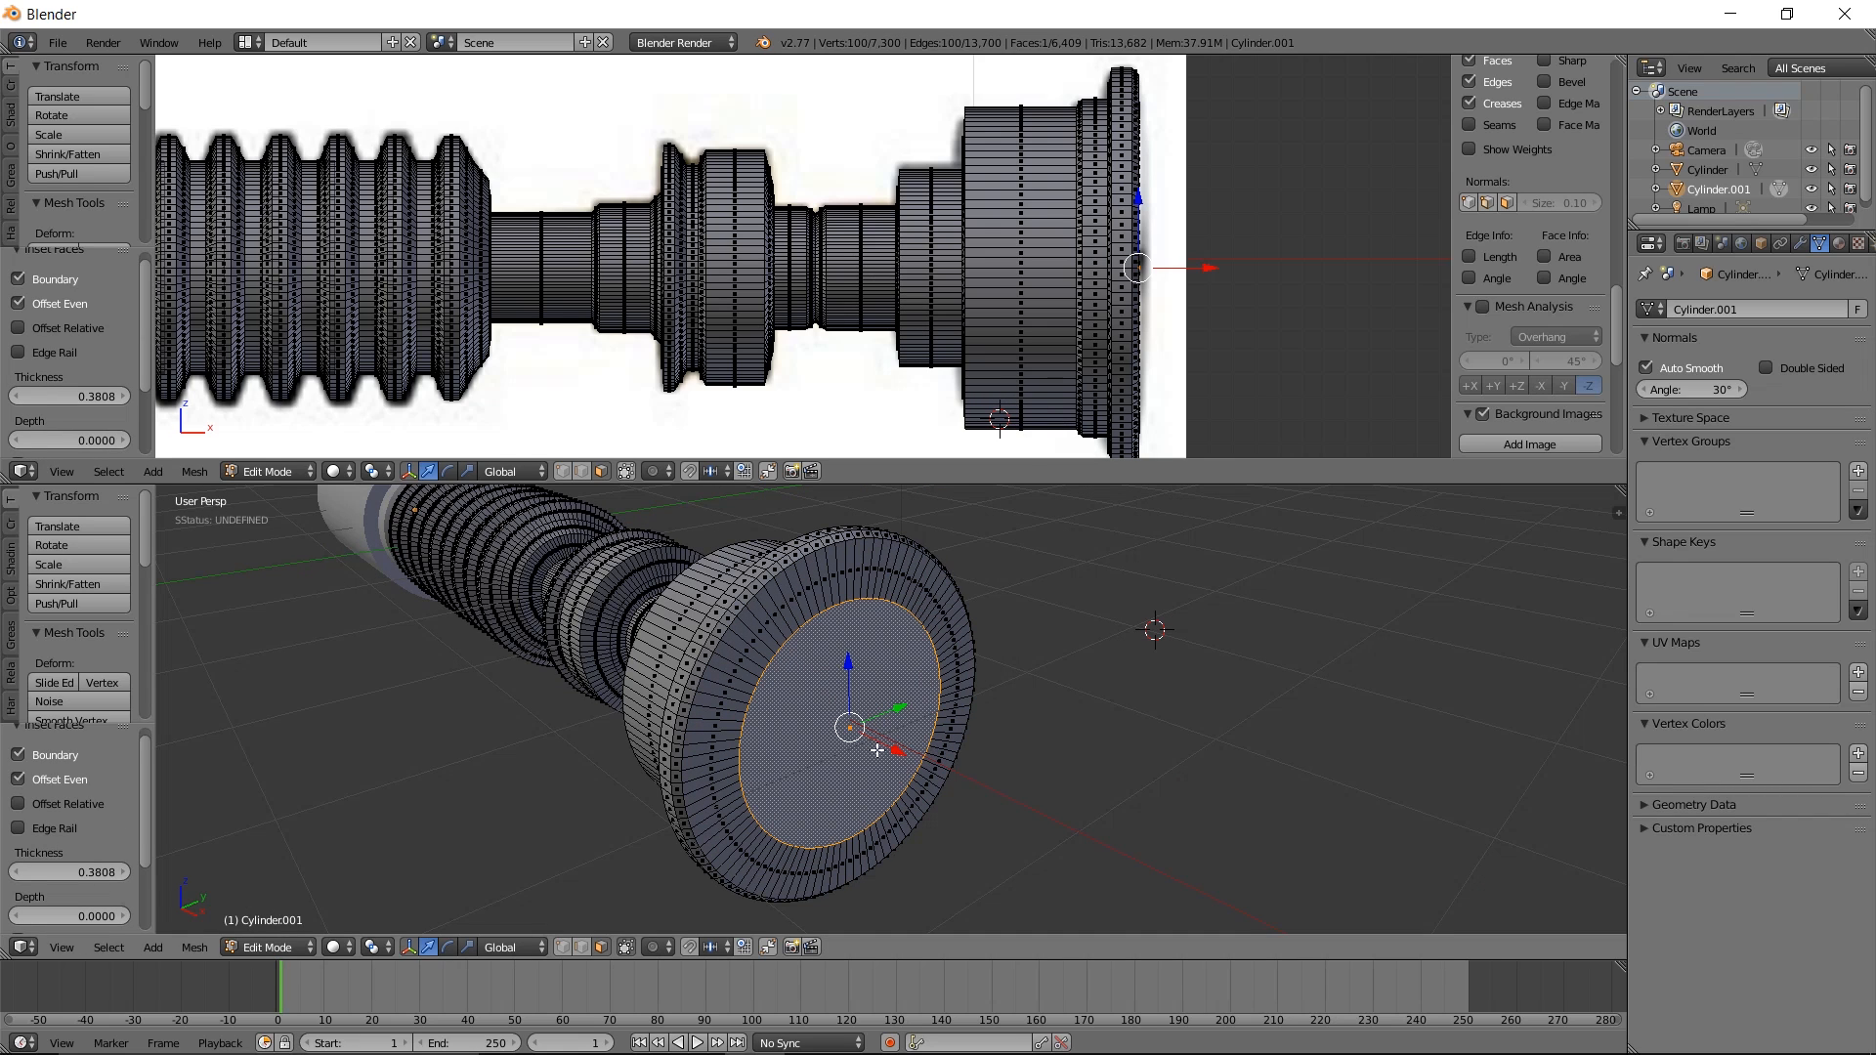
left_click_drag(891, 748, 859, 745)
middle_click_drag(862, 753, 882, 752)
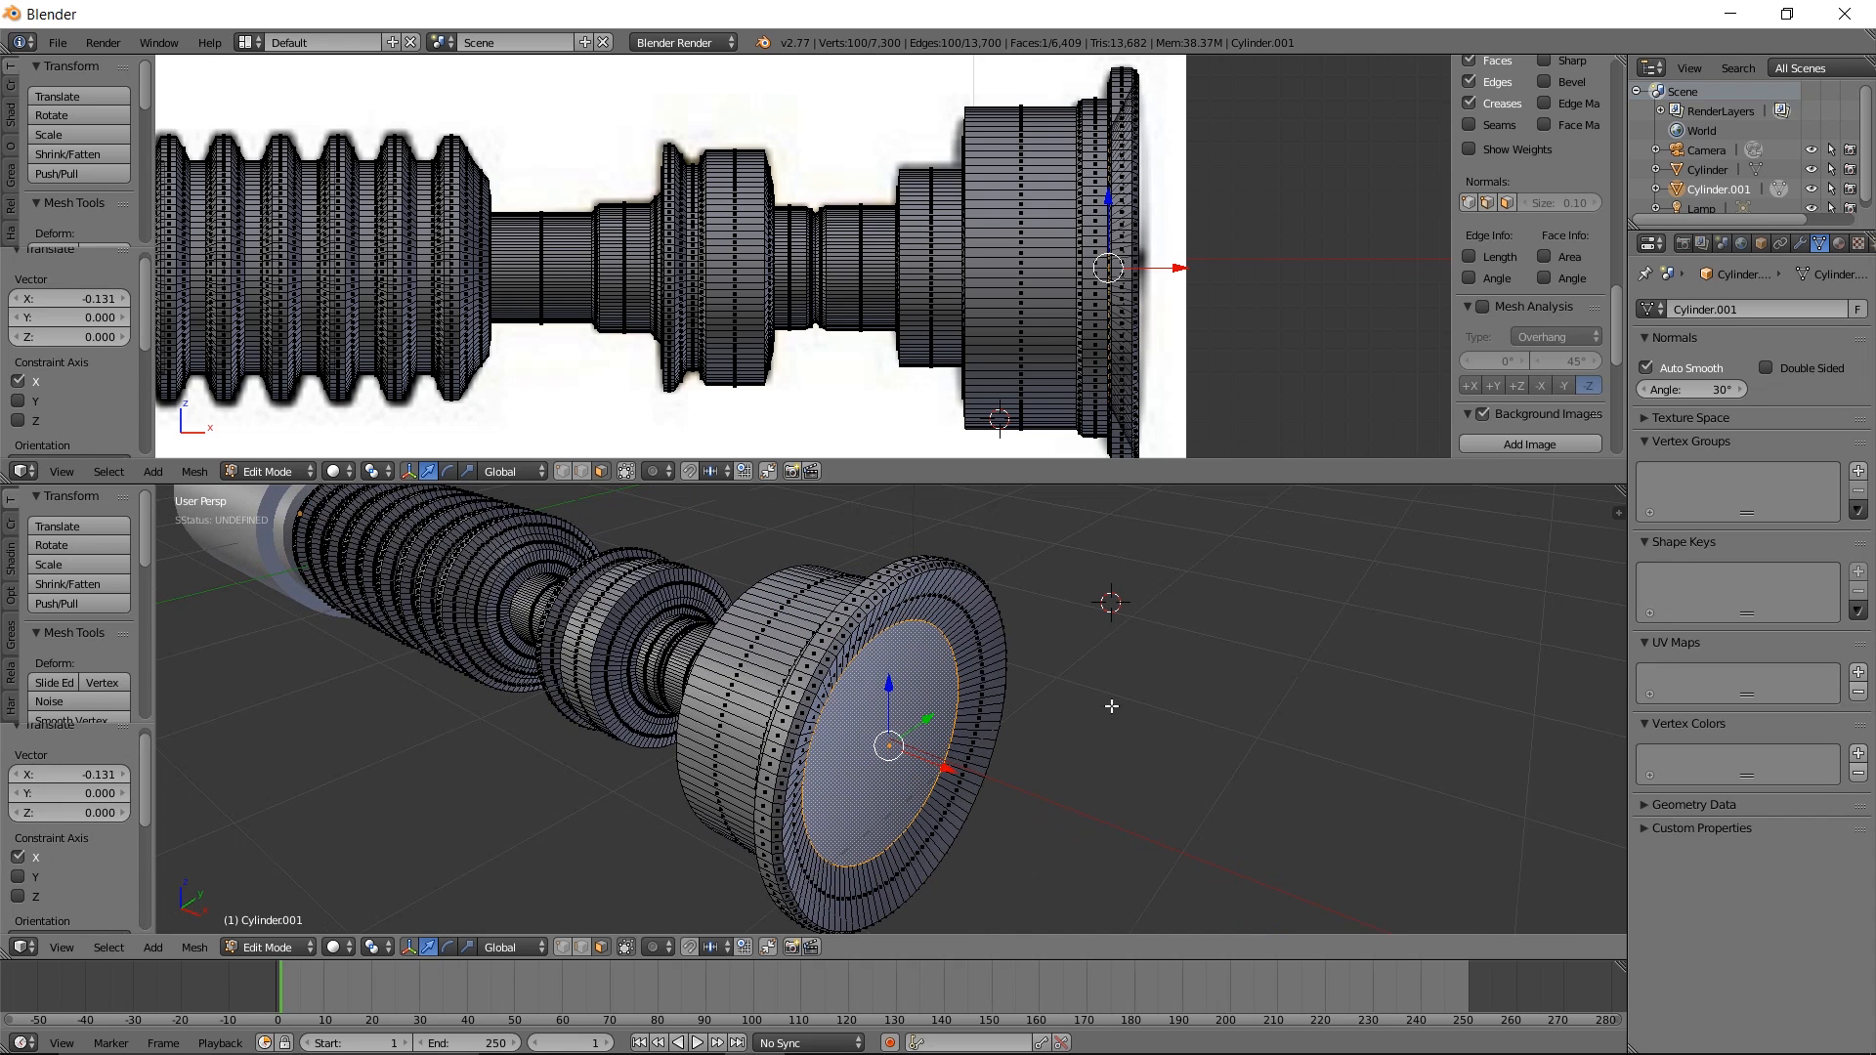
Extrude the inset face 0.318 inward and scale it to 0.516 to form a tapered recess
key("e")
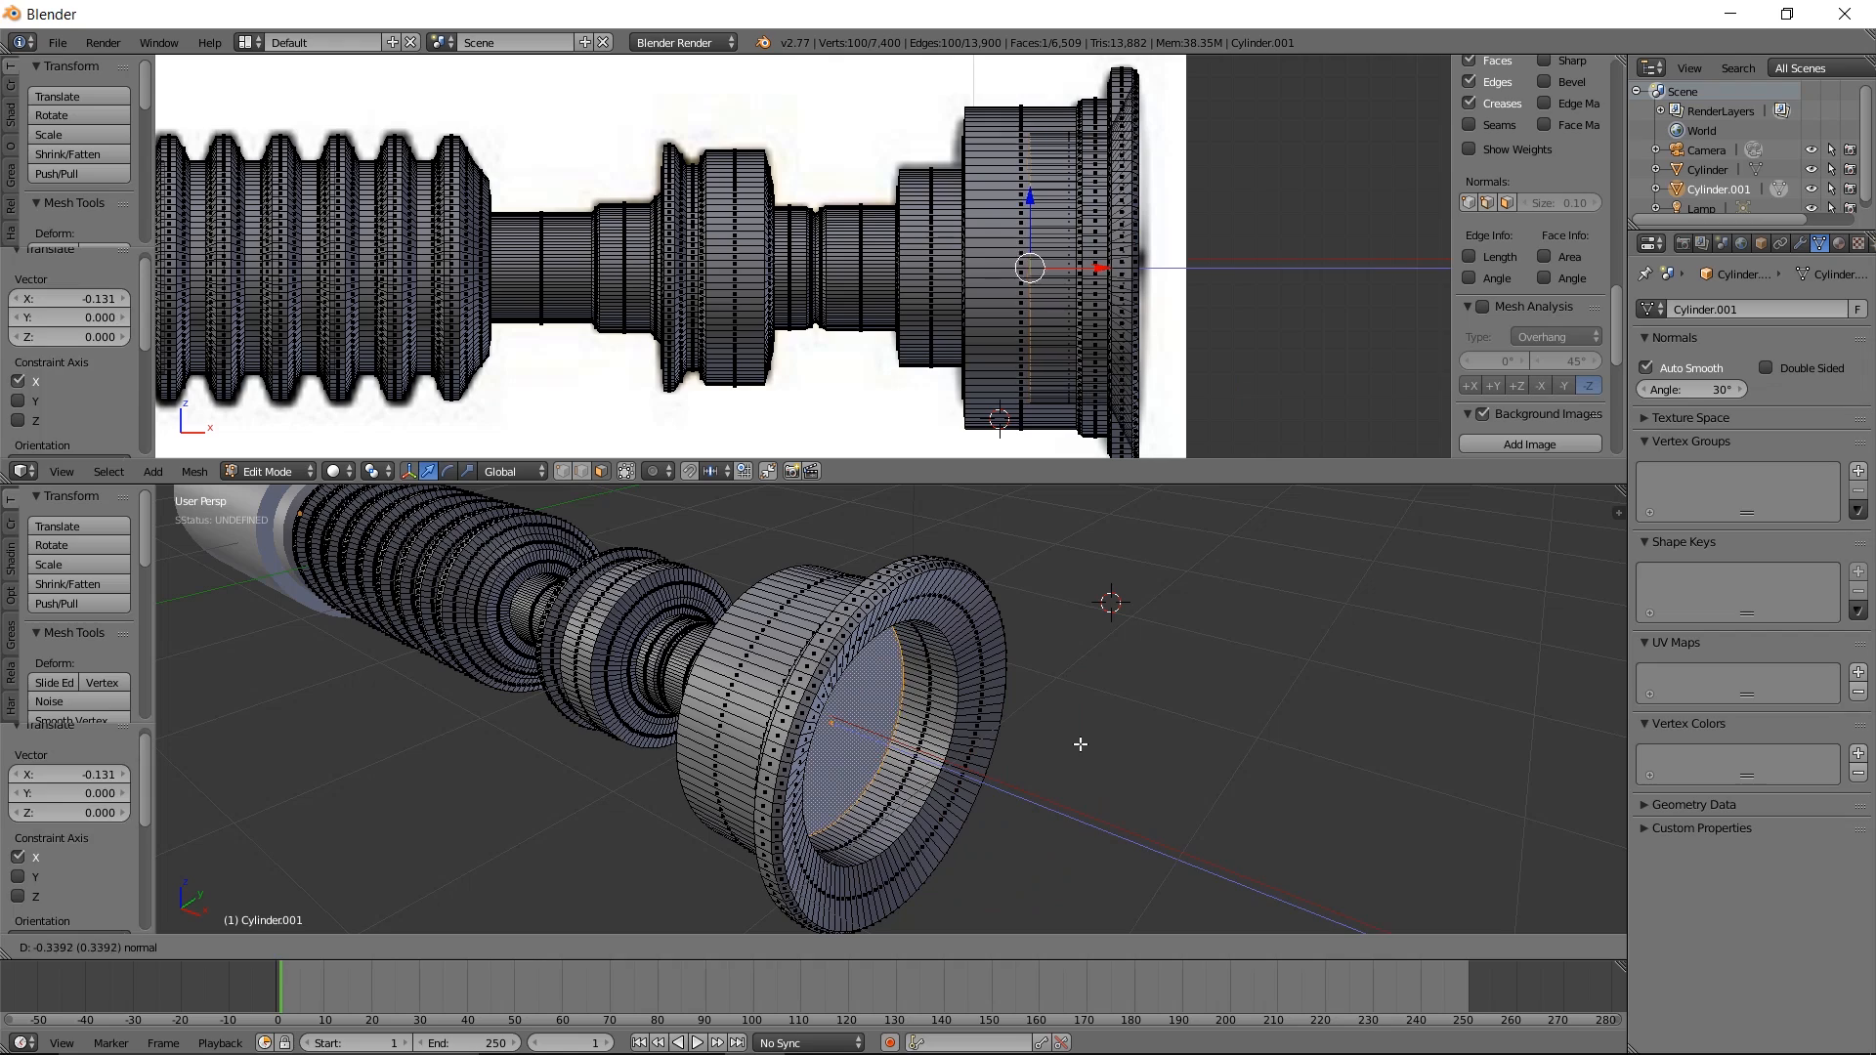
left_click(1228, 679)
key("s")
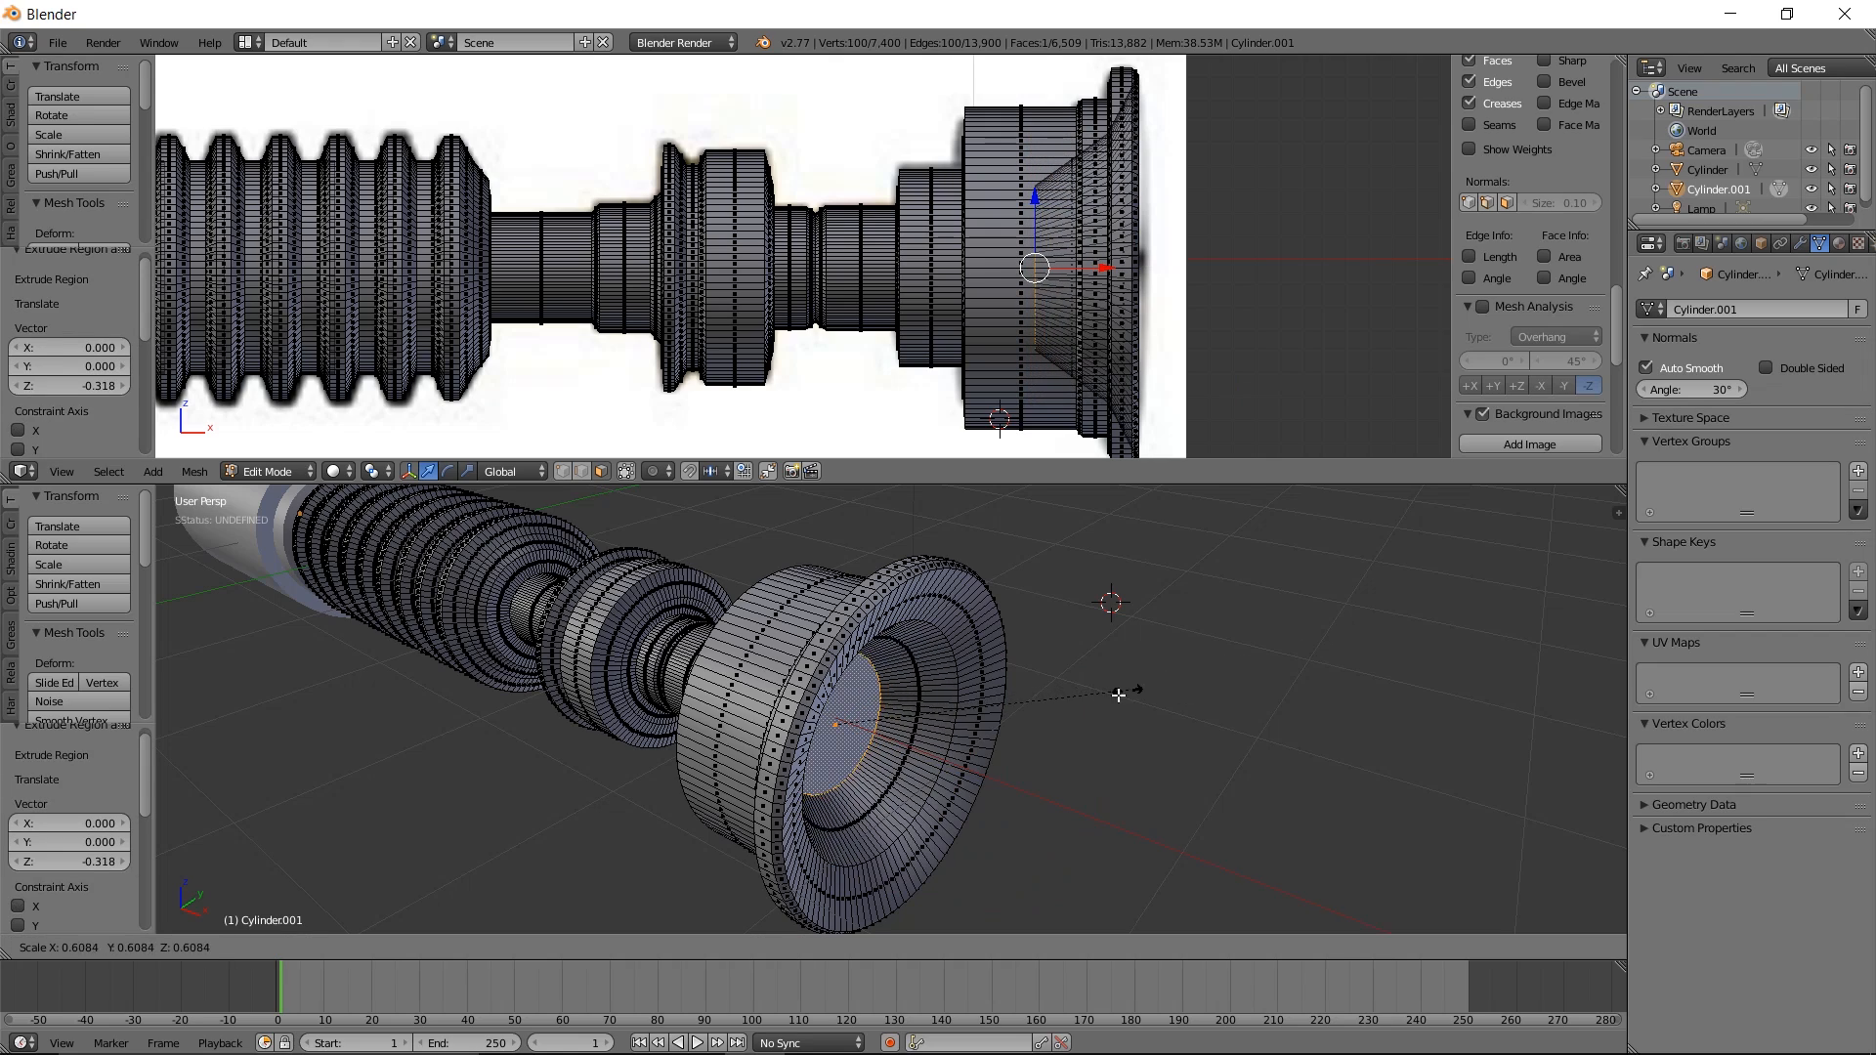
left_click(1061, 714)
Inset the recess floor by about 0.299, pull the centre face outward along X and scale it to form a raised cone
middle_click_drag(1061, 714, 992, 705)
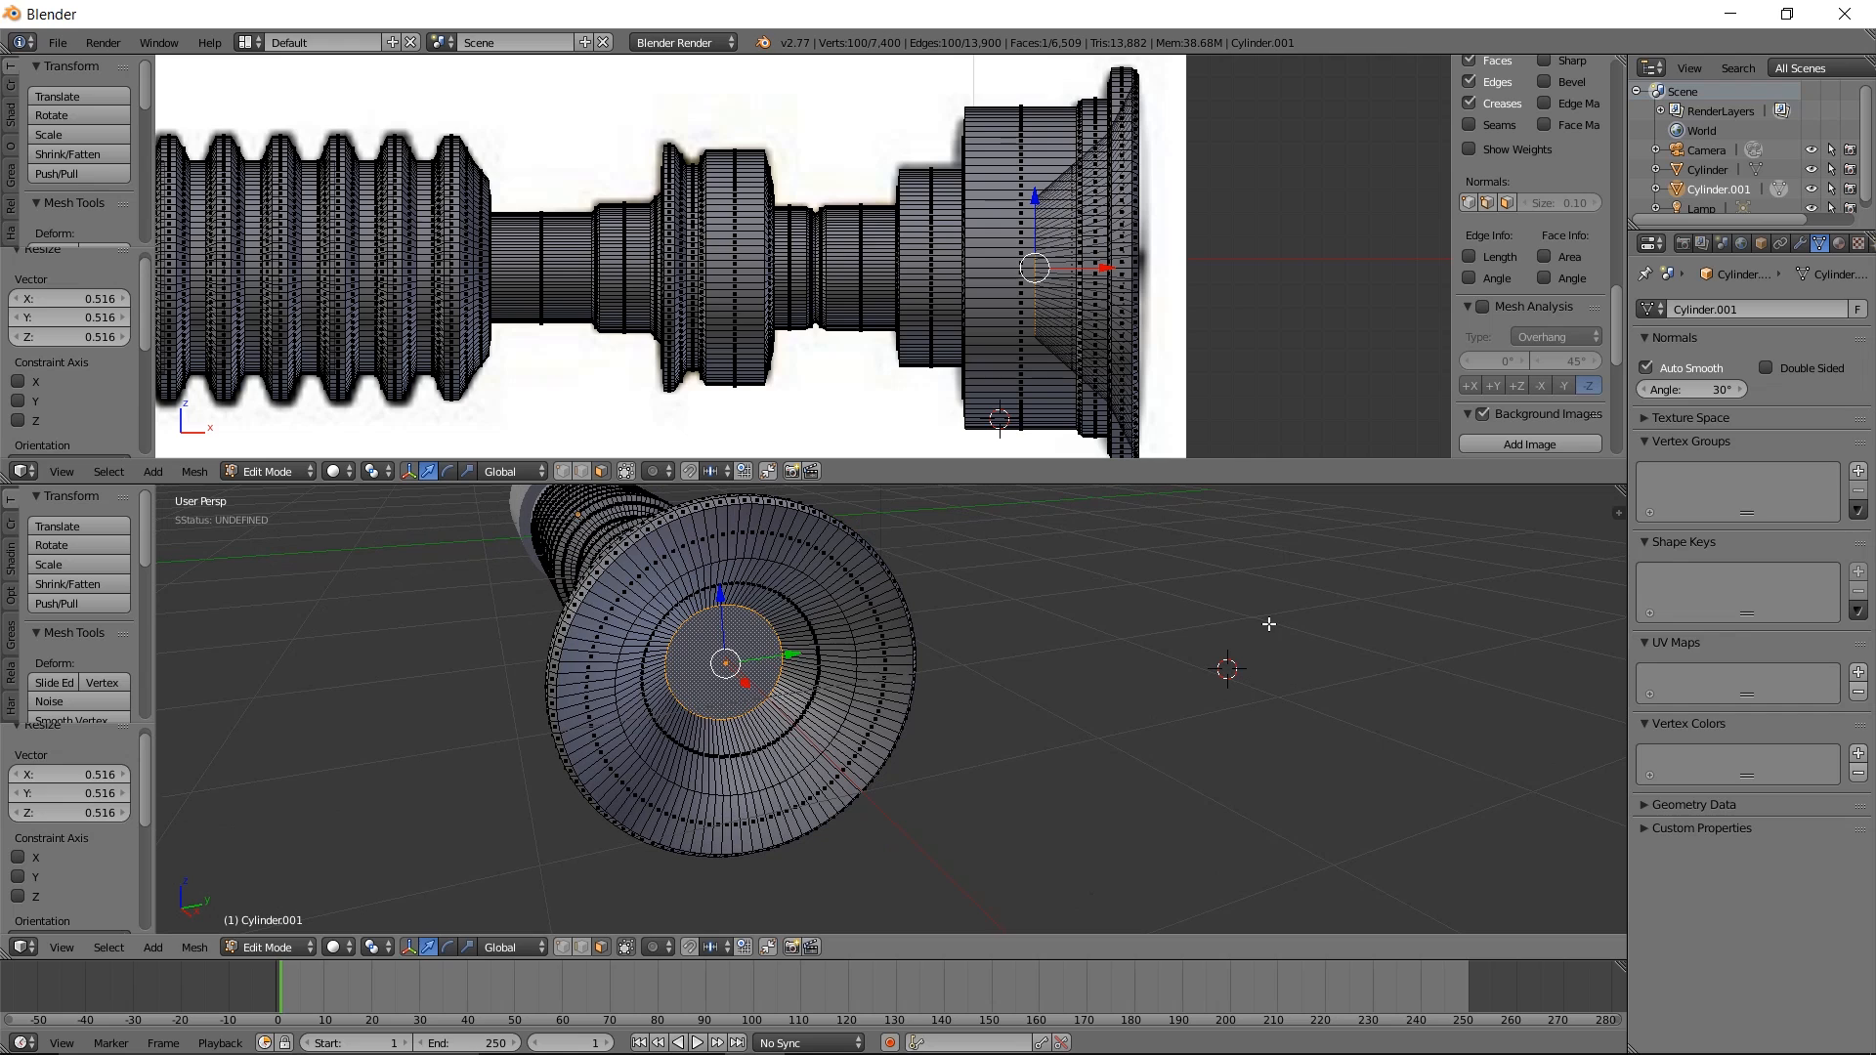
key("i")
left_click(1165, 631)
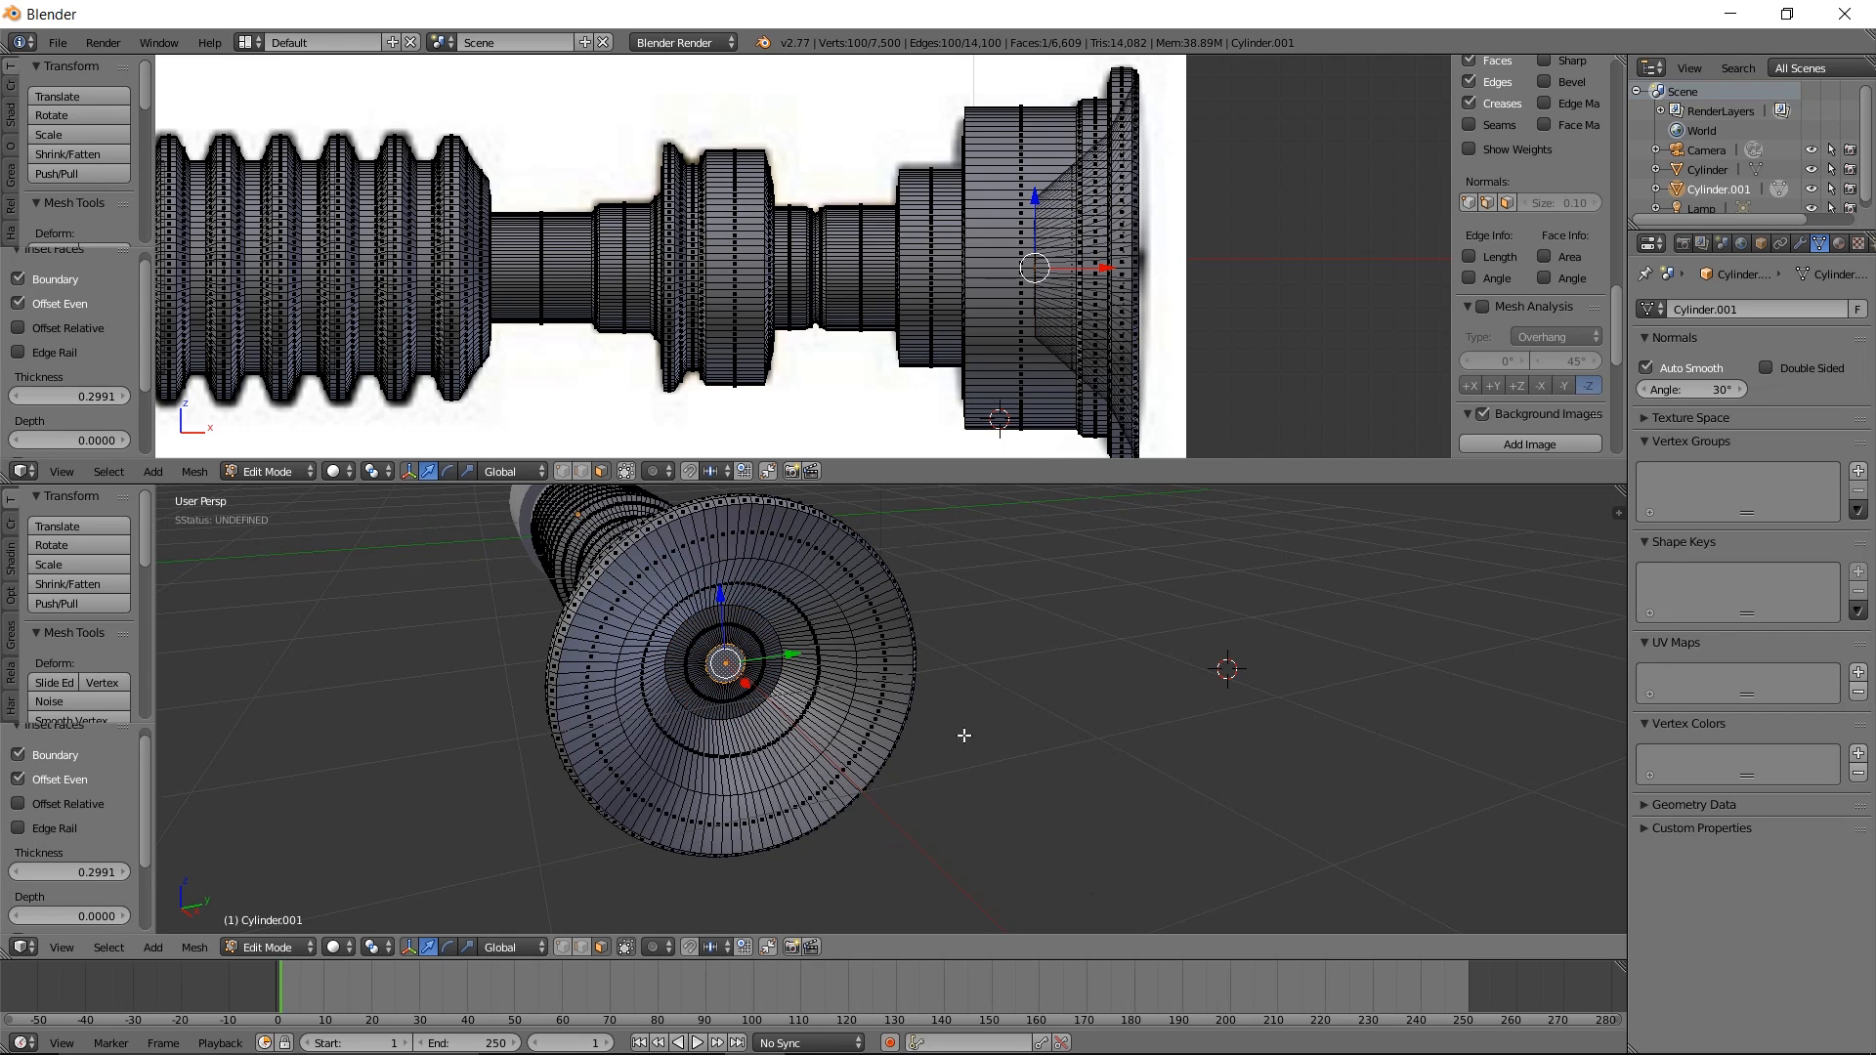
middle_click_drag(954, 735, 938, 722)
left_click_drag(861, 701, 891, 693)
key("s")
left_click(975, 676)
Inset the cone's tip face by 0.045, extrude it to finish the recess centre and leave mesh editing
key("i")
left_click(1235, 606)
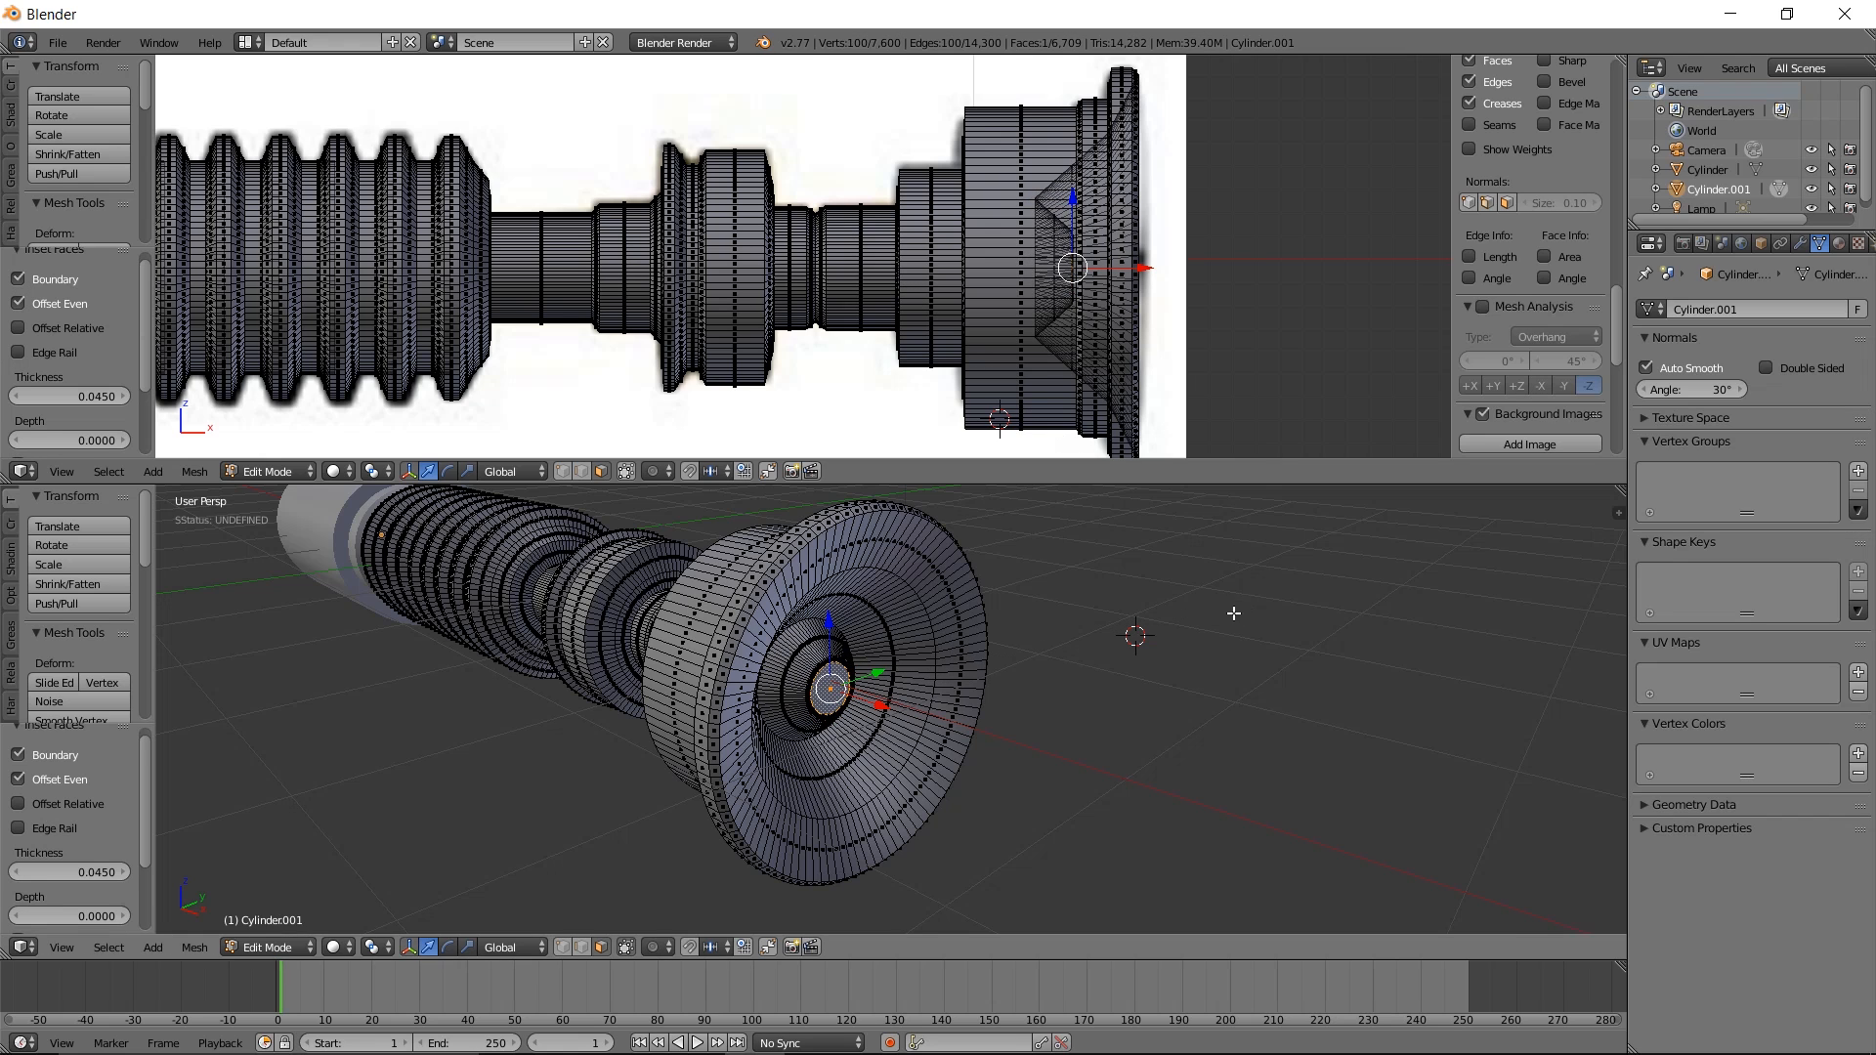
key("e")
left_click(1082, 655)
middle_click_drag(959, 704, 885, 682)
key("Tab")
Edit the large plain cylinder at the hilt's other end and inset its flat end face by about 0.111
middle_click_drag(768, 684, 905, 668)
scroll(854, 697, "down", 1)
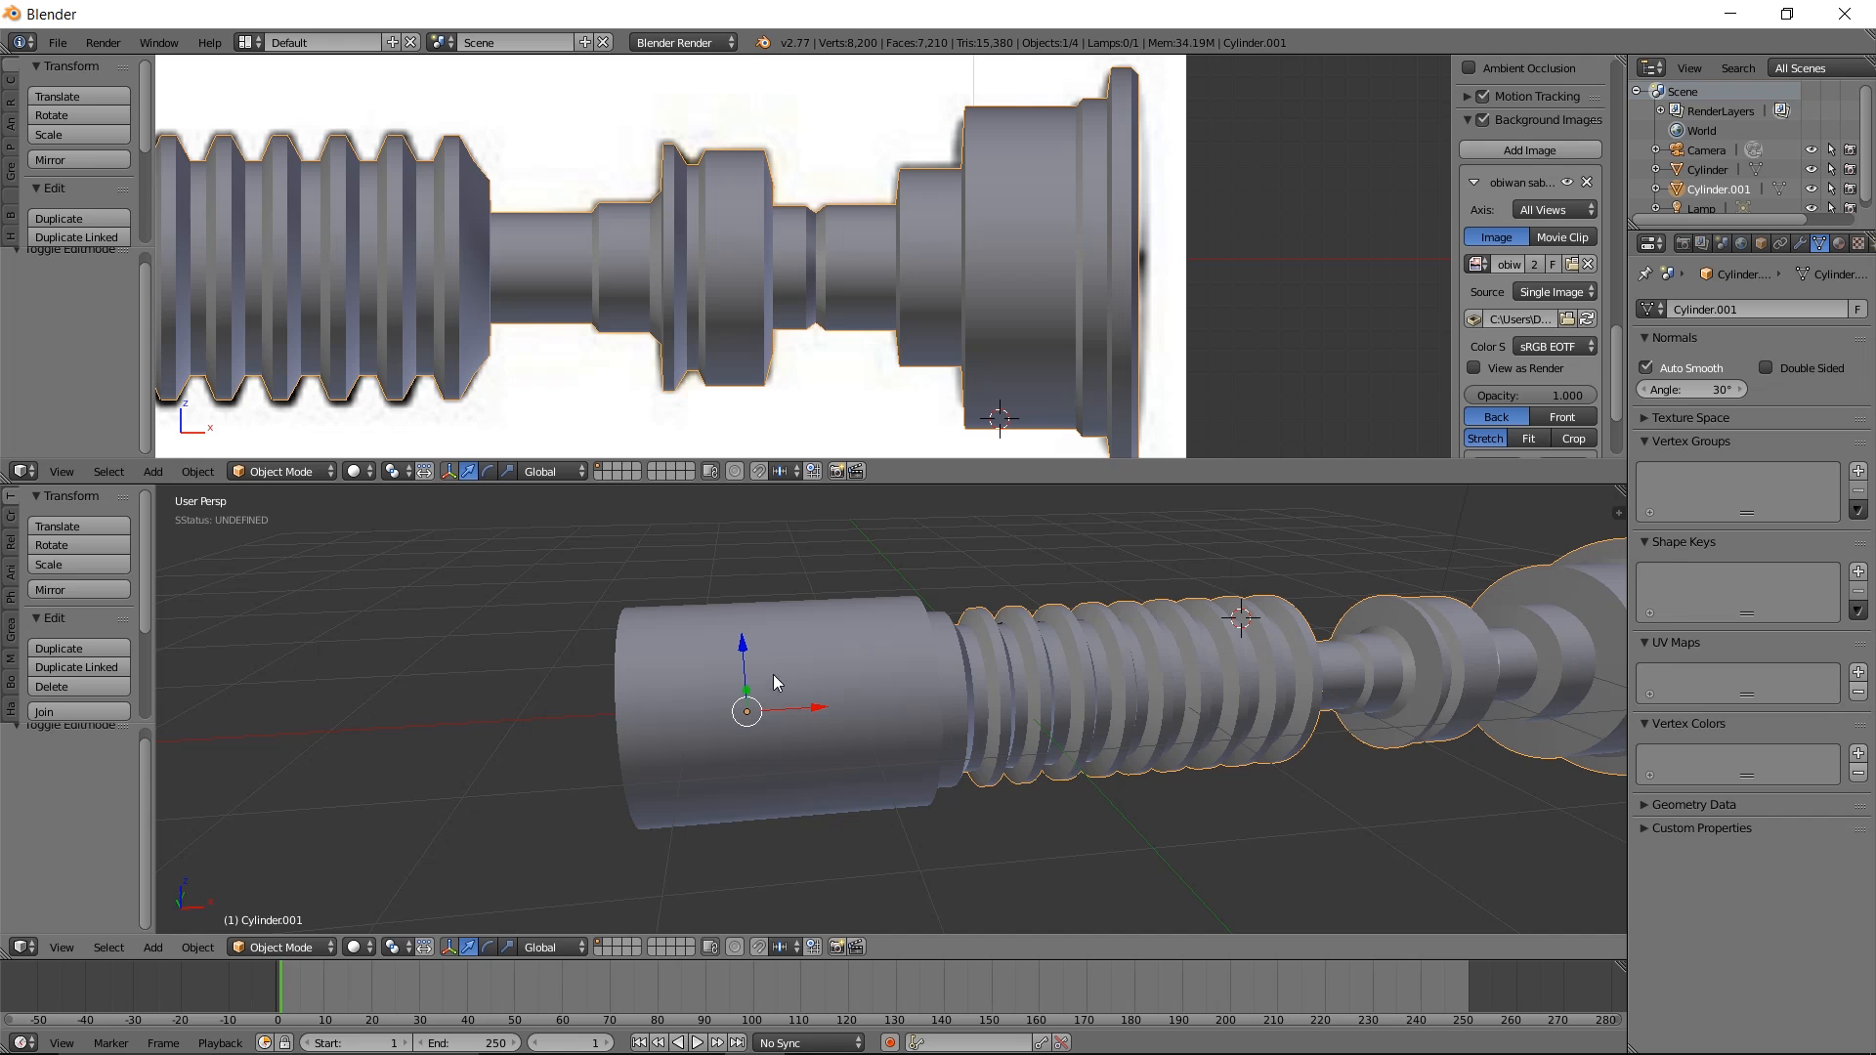
scroll(516, 301, "up", 1)
middle_click_drag(516, 301, 1021, 291, "shift")
middle_click_drag(493, 267, 1084, 278, "shift")
middle_click_drag(681, 289, 950, 277, "shift")
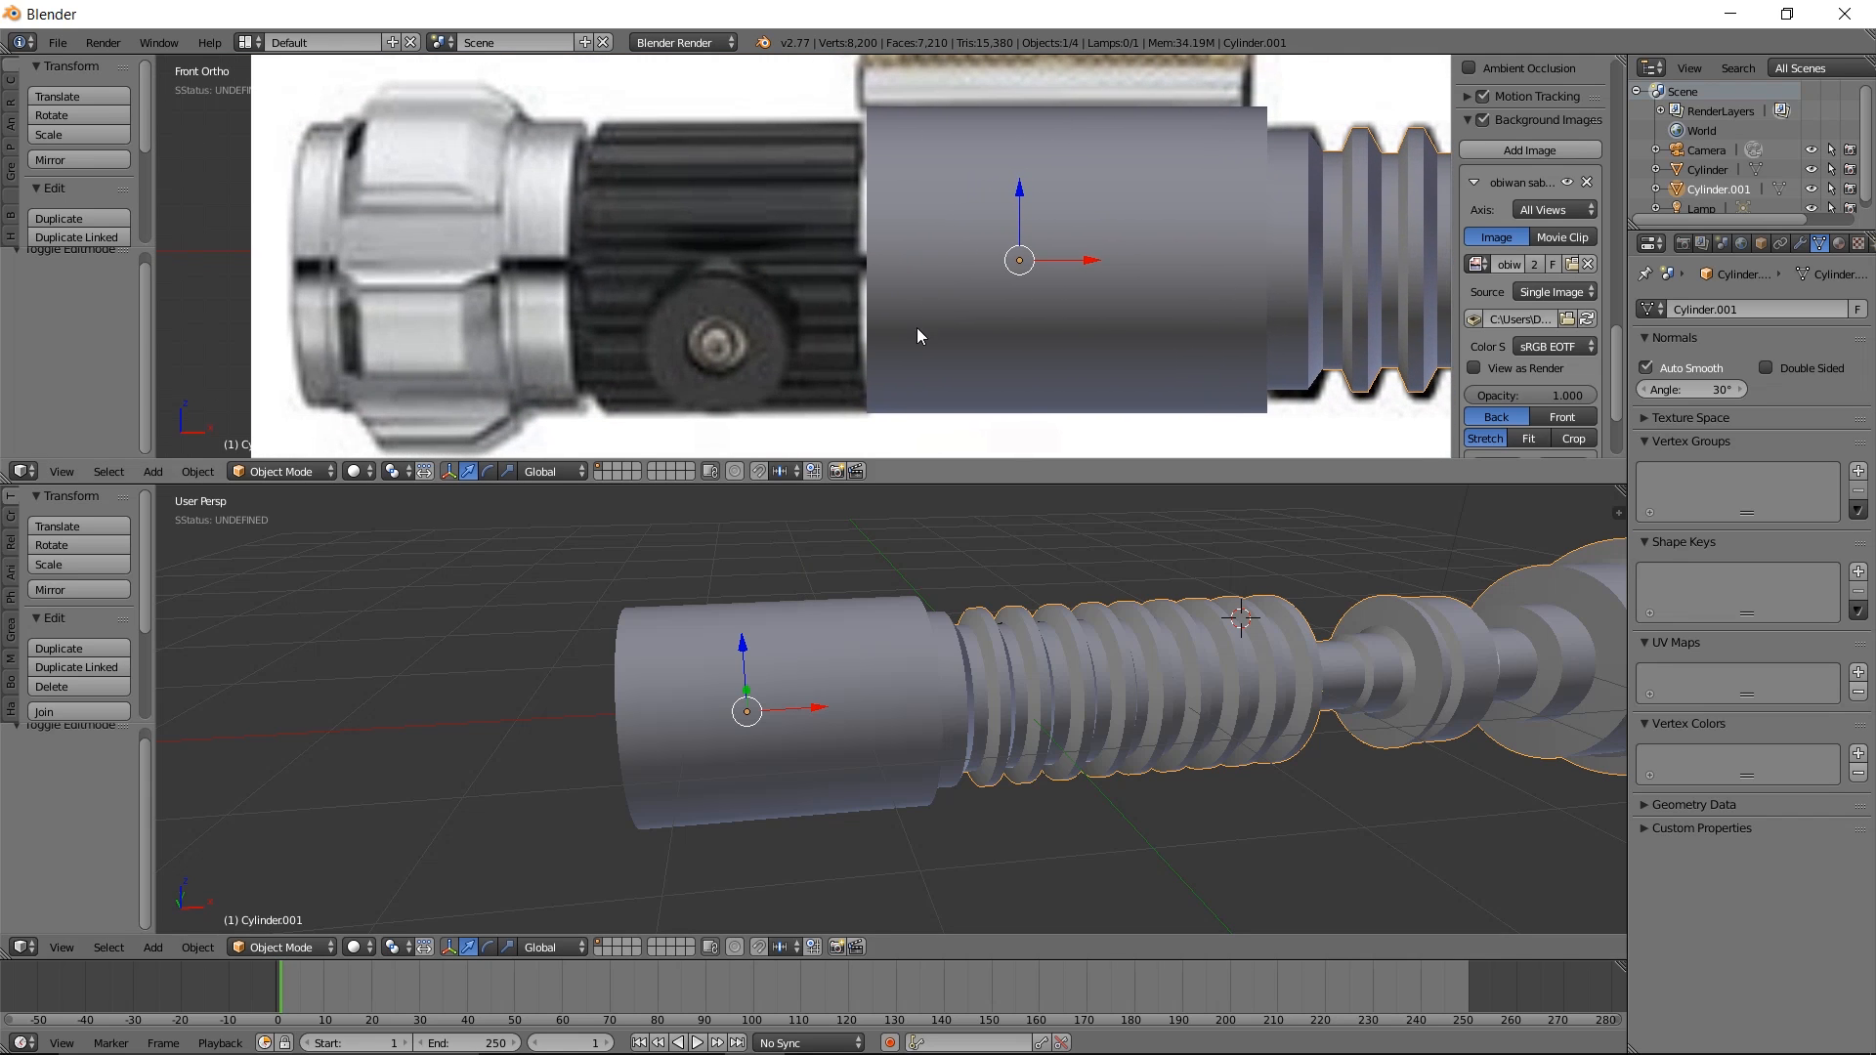
middle_click_drag(1282, 635, 1343, 622)
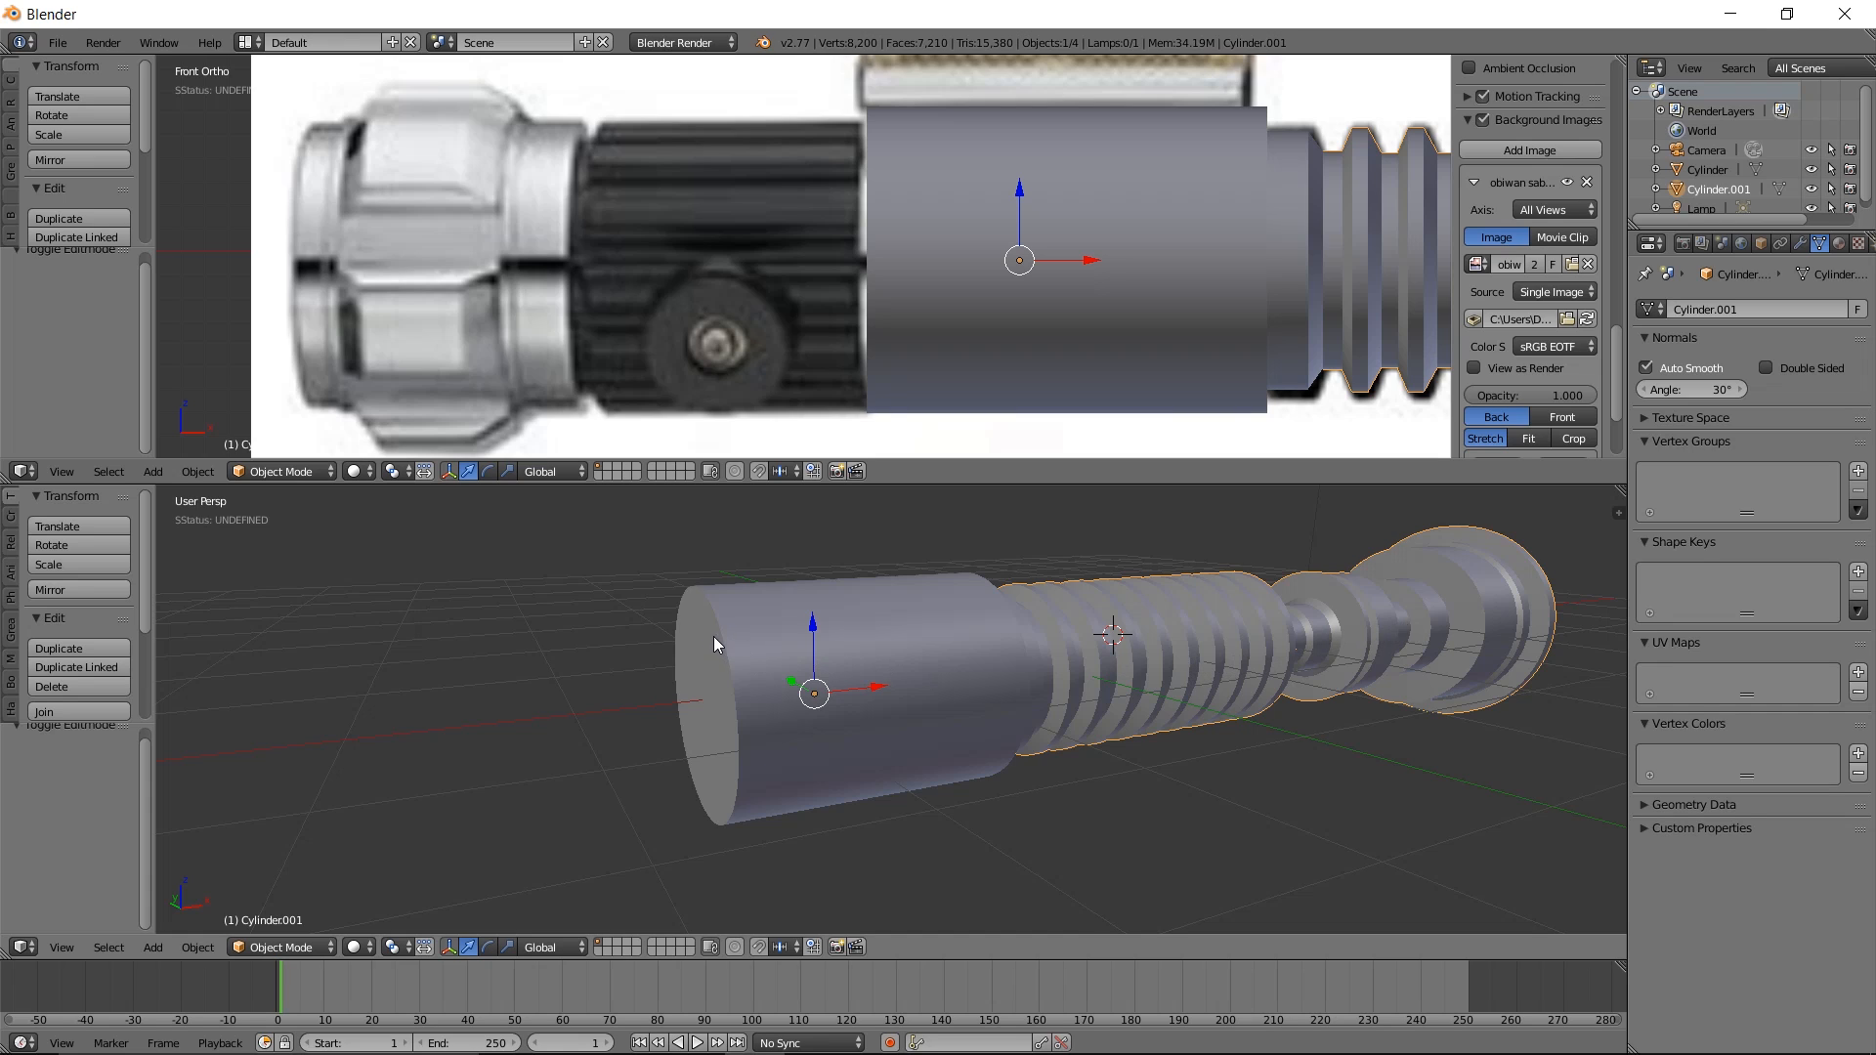
right_click(751, 670)
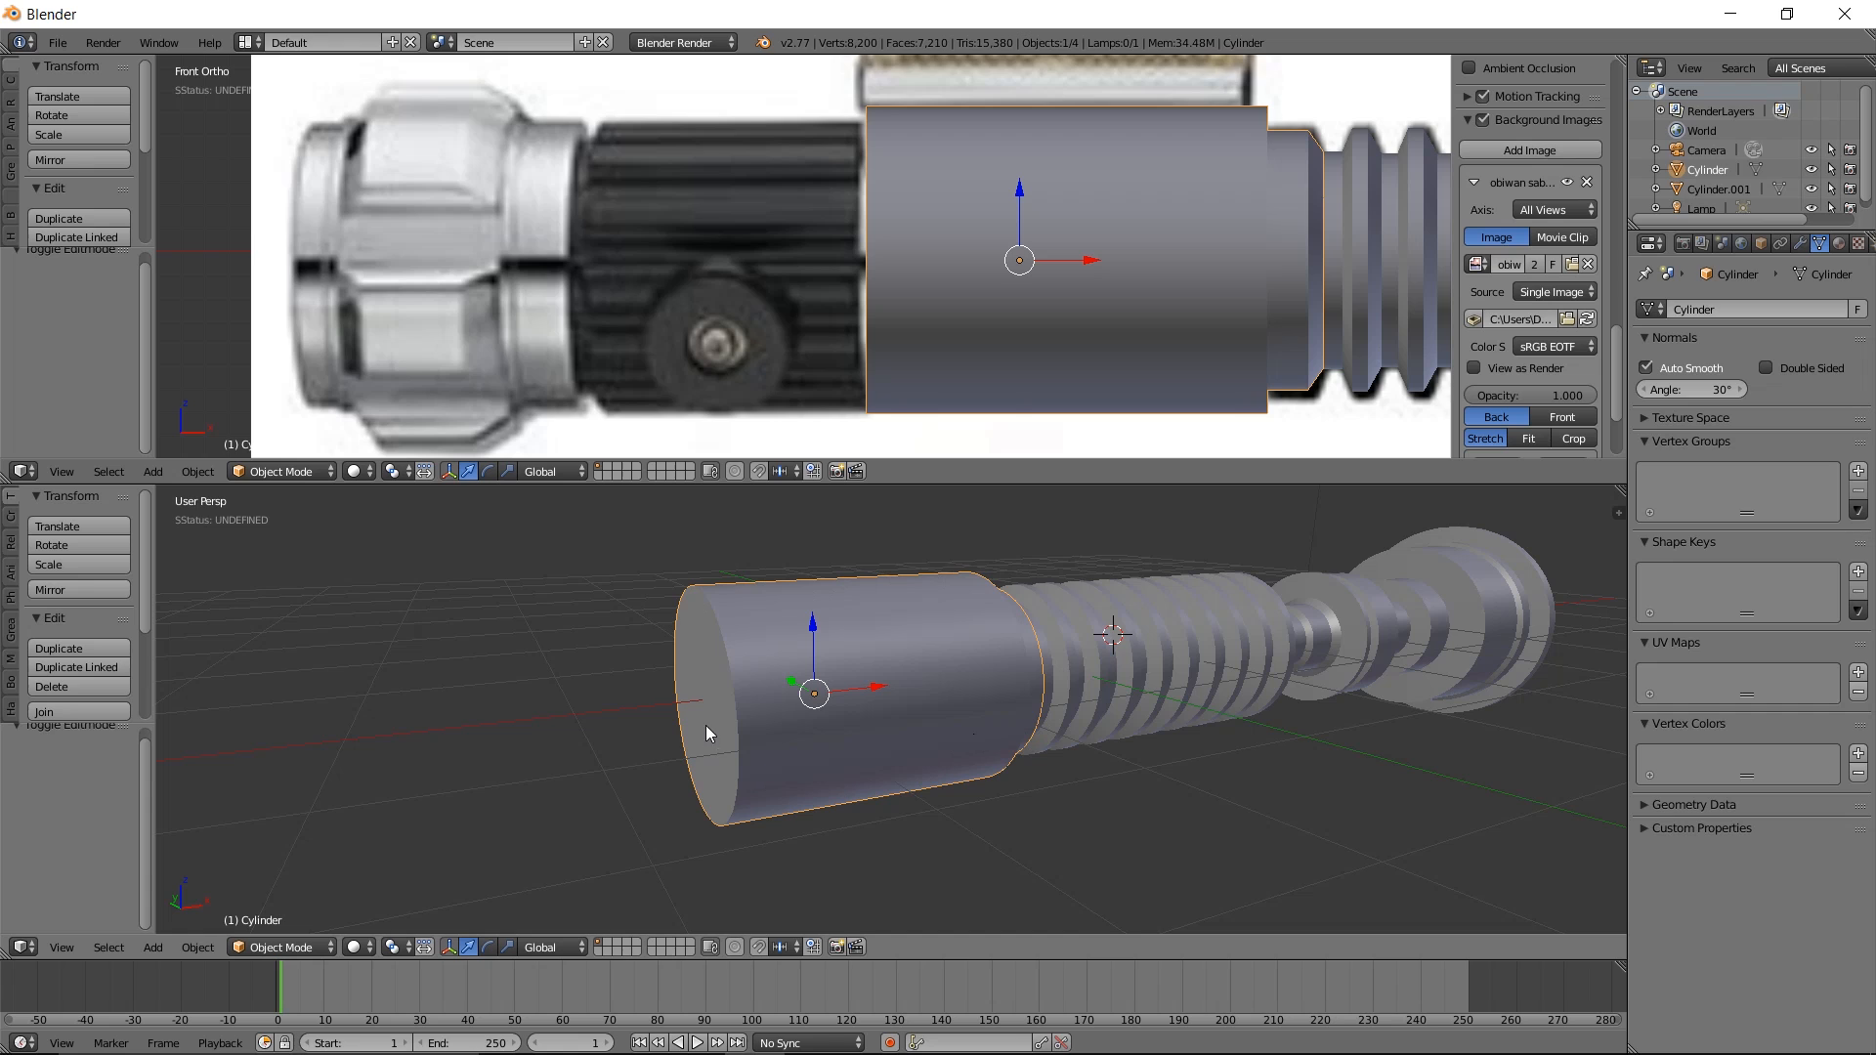
key("Tab")
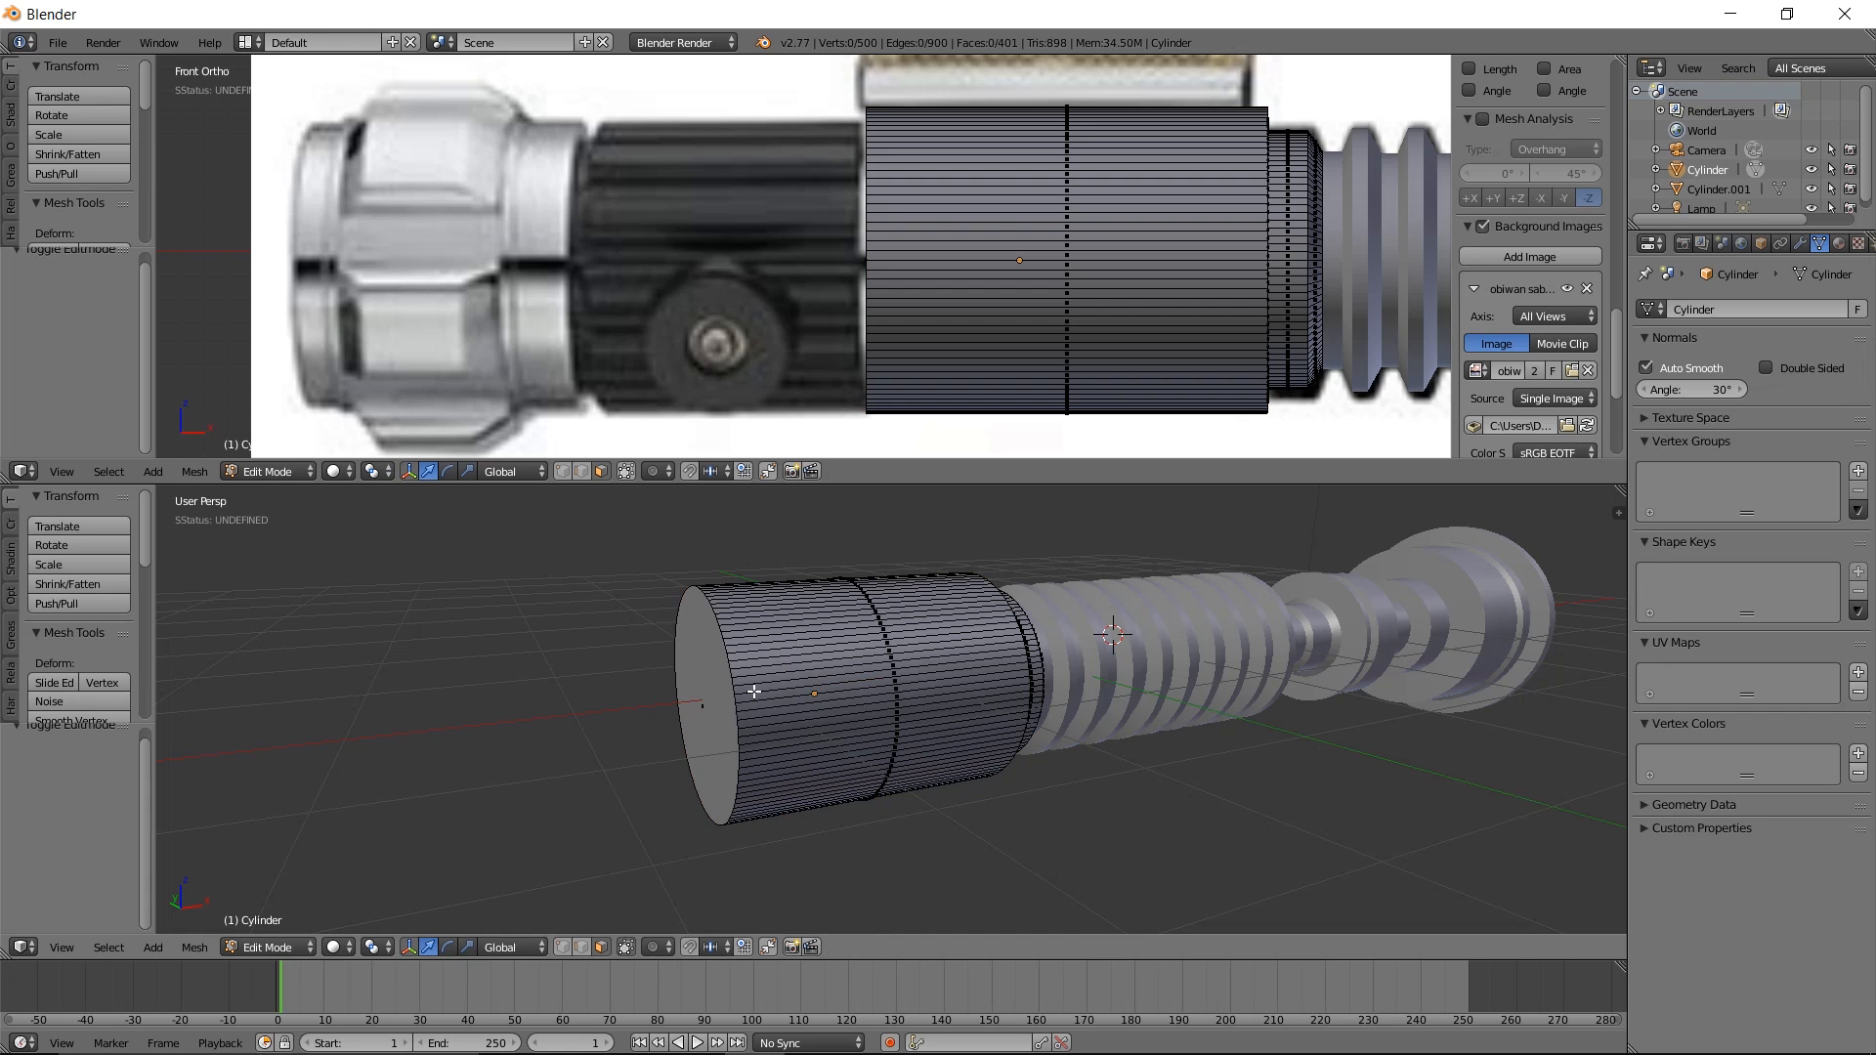
right_click(706, 697)
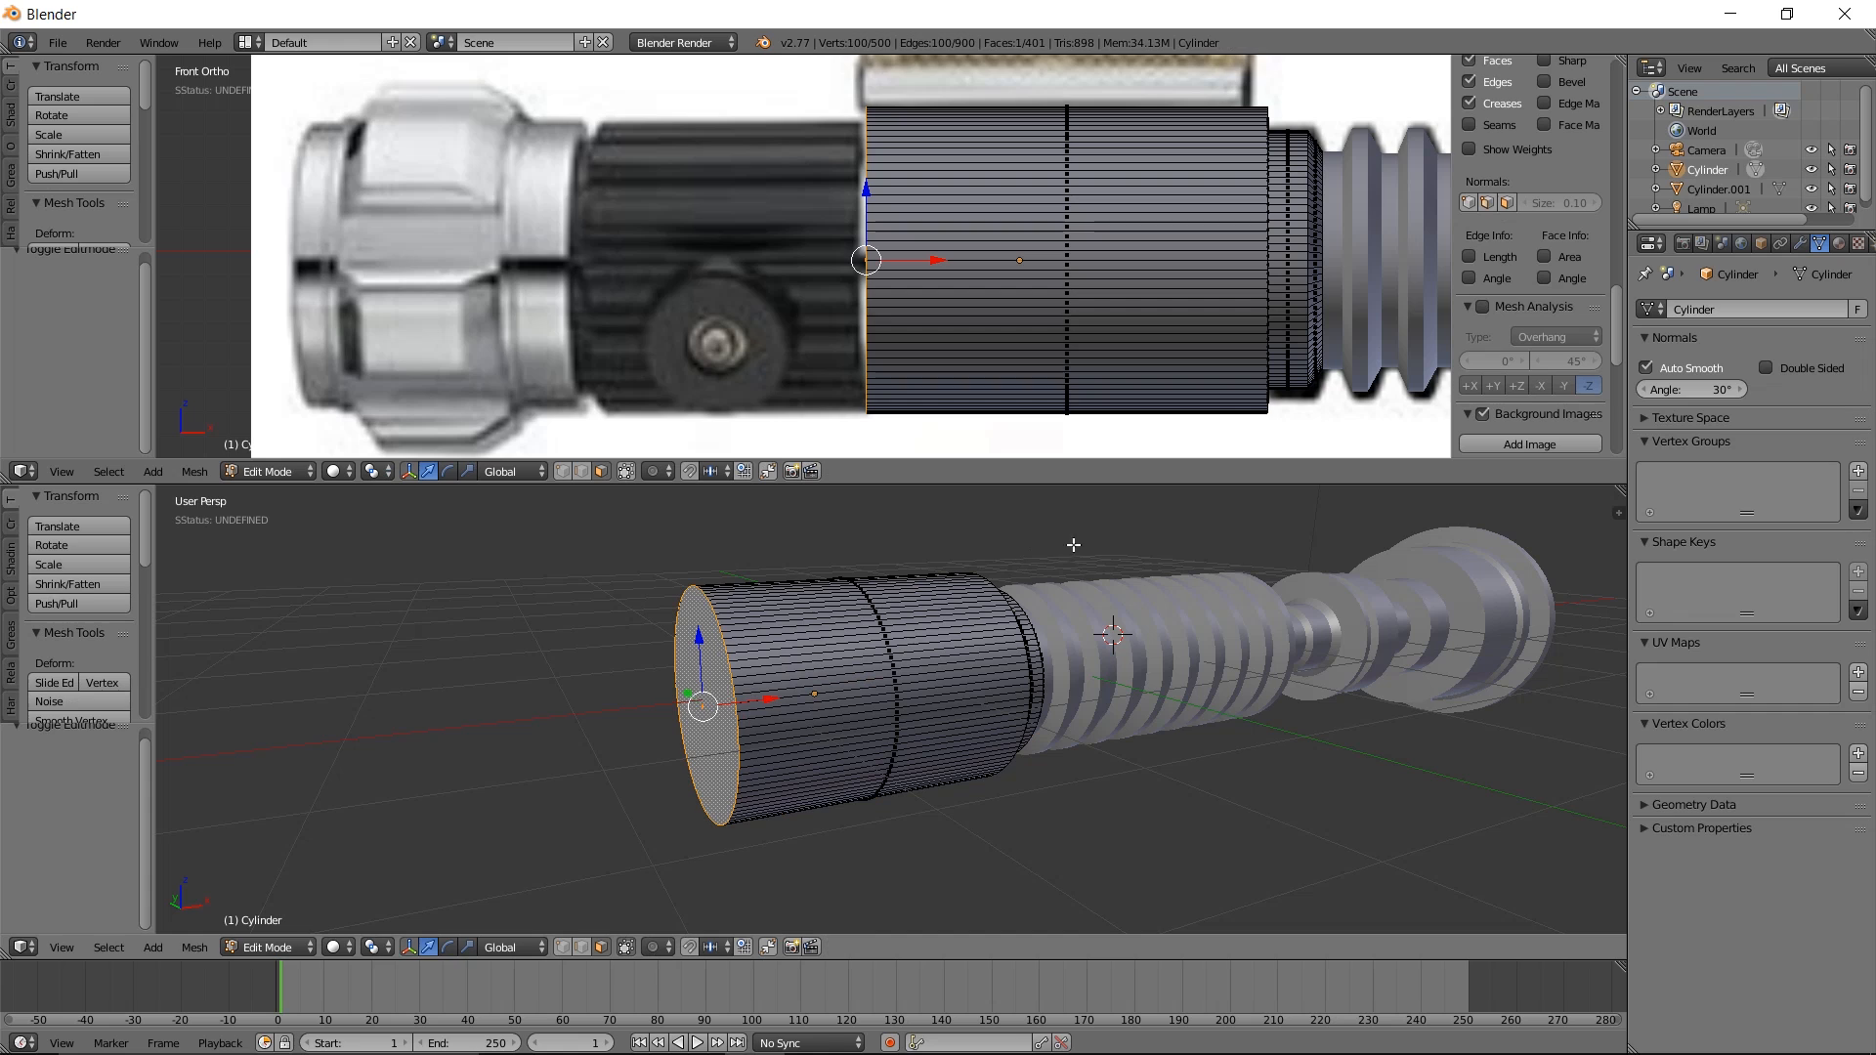
key("i")
left_click(1128, 541)
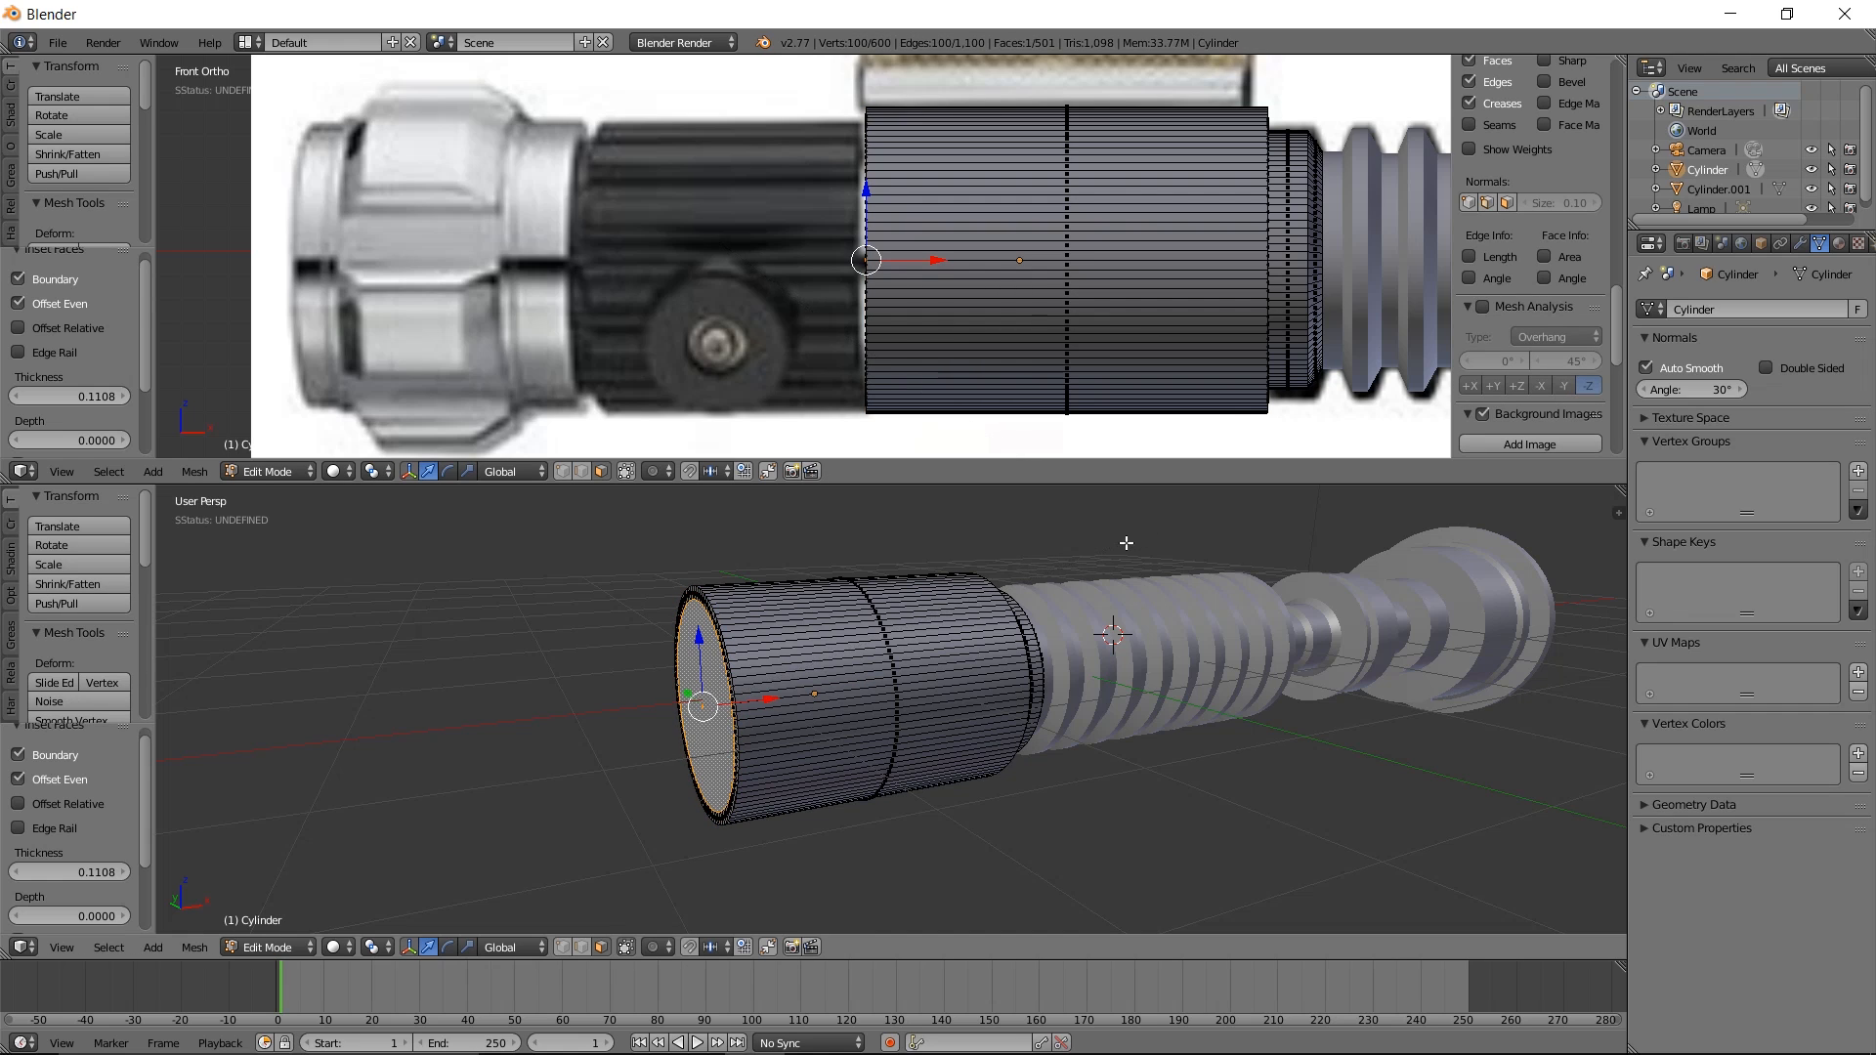
Extrude the inset face 1.128 along the black section, extrude it another 0.144 and scale it to 0.938 as a tapered edge
key("e")
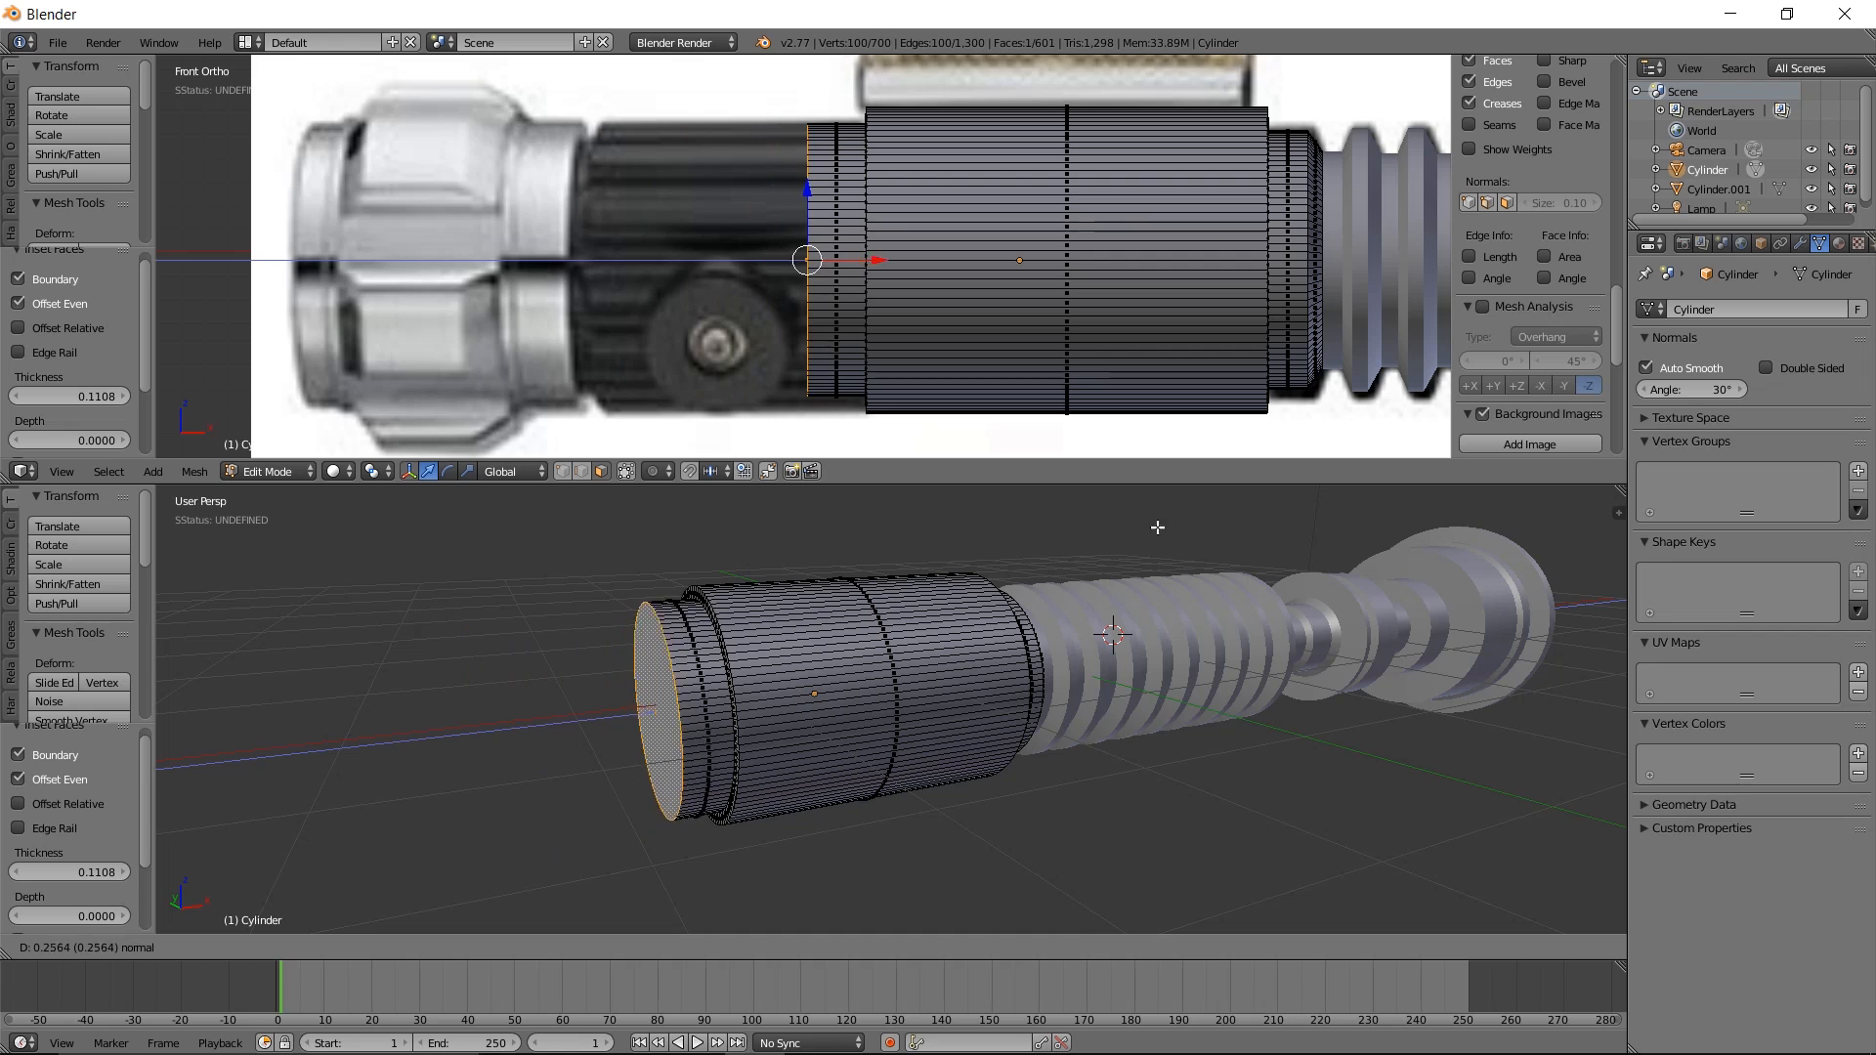
left_click(958, 551)
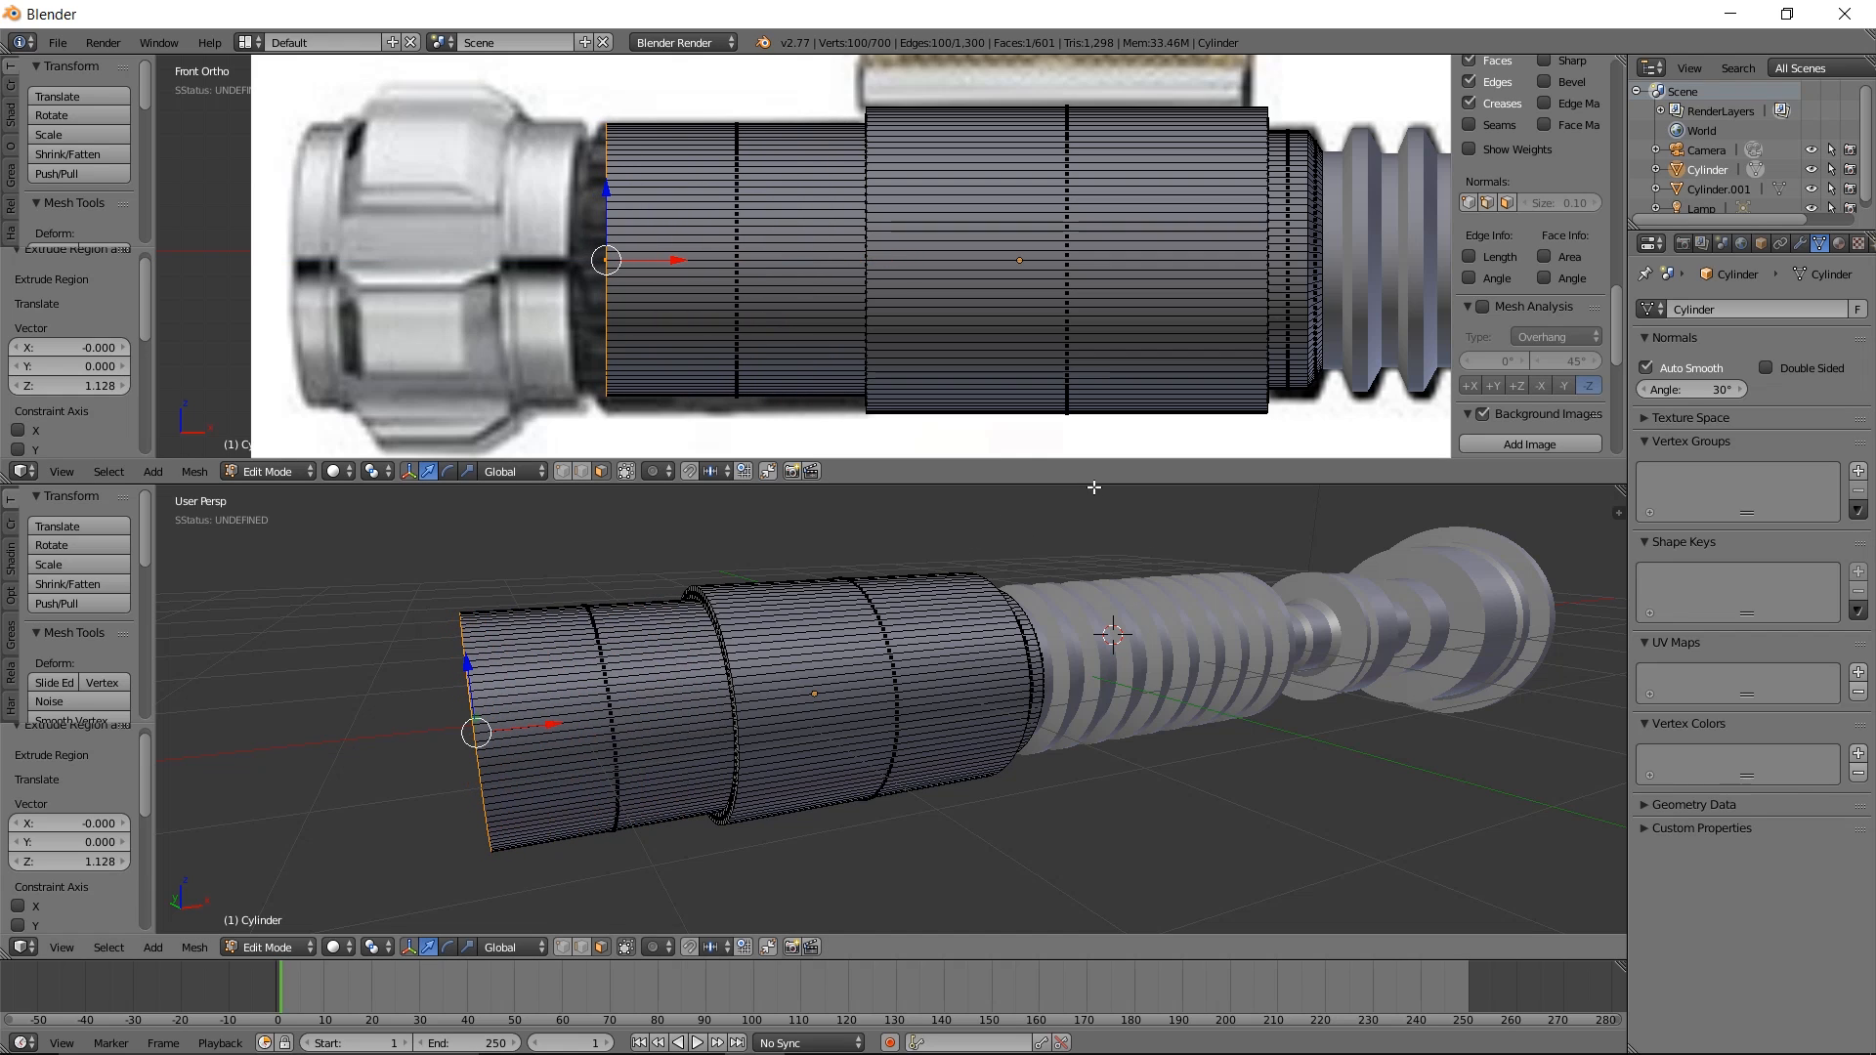
key("e")
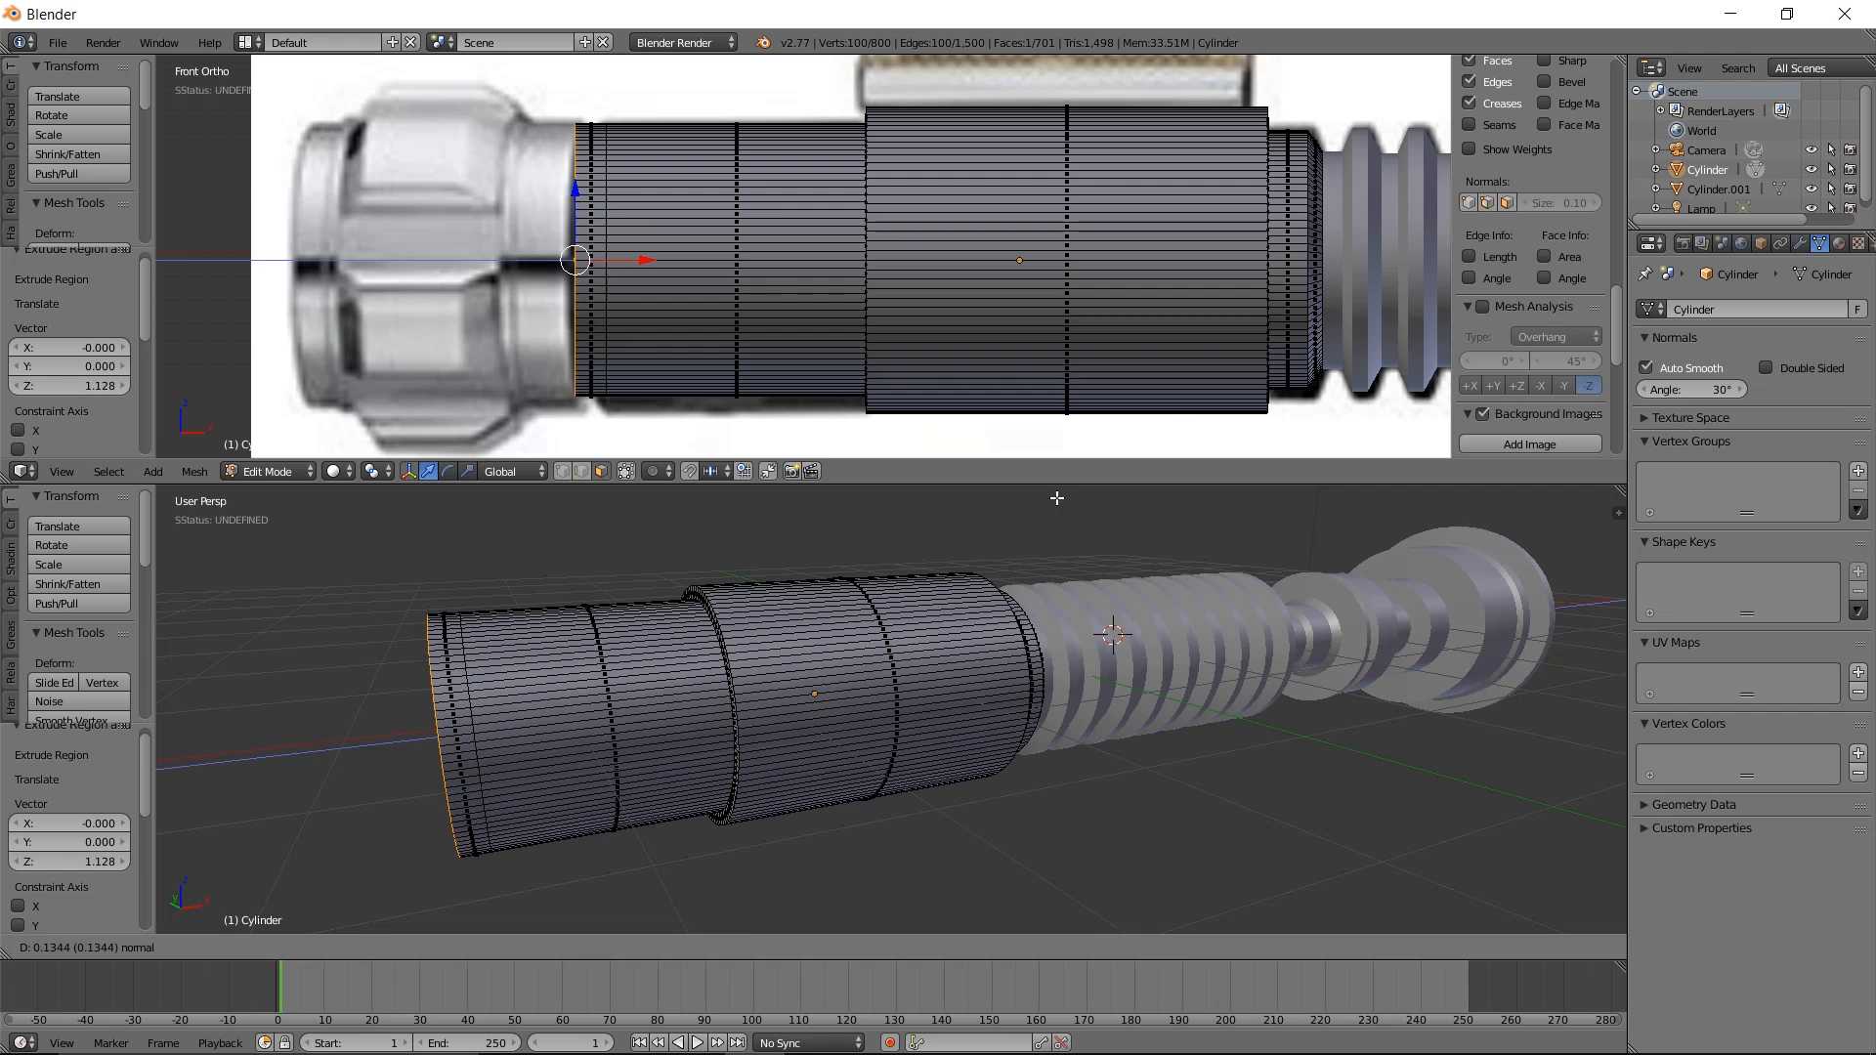
left_click(1156, 453)
key("s")
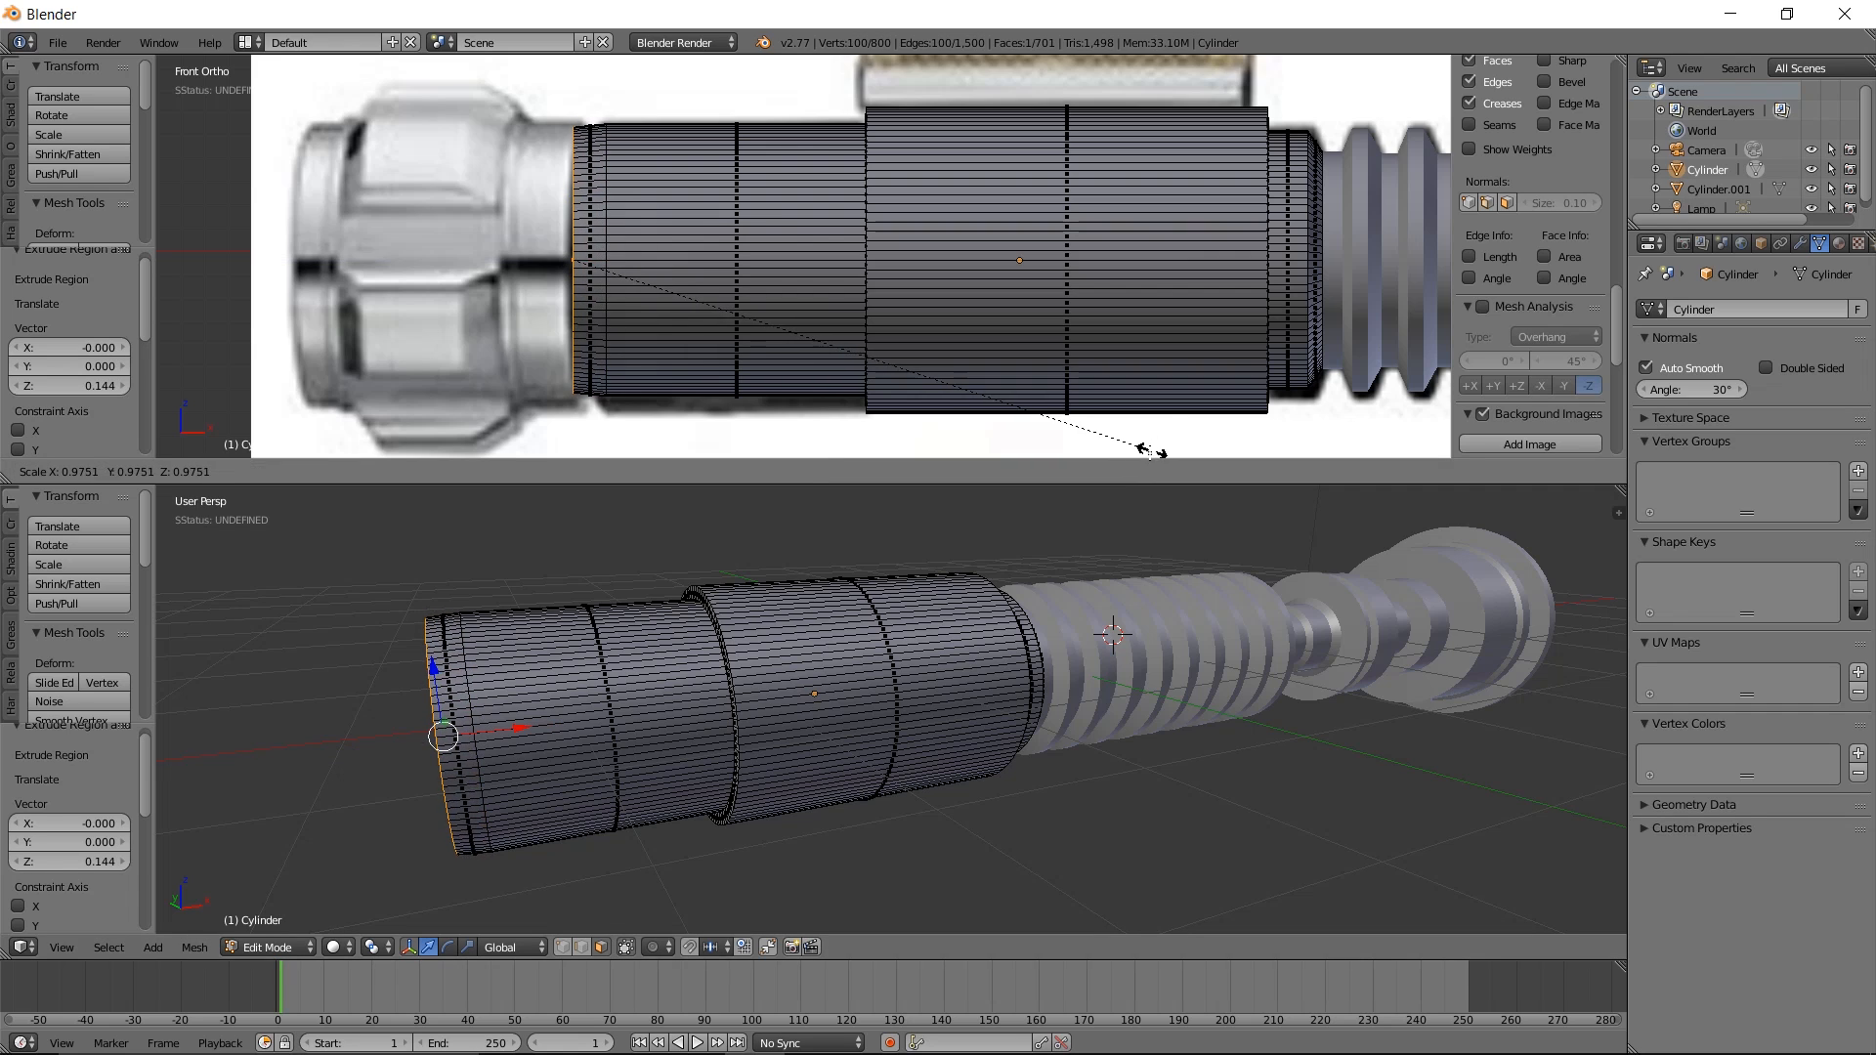
left_click(1124, 461)
Extrude the end face in place, scale it to 1.182 and extrude it 0.212 to form the first silver ring
key("e")
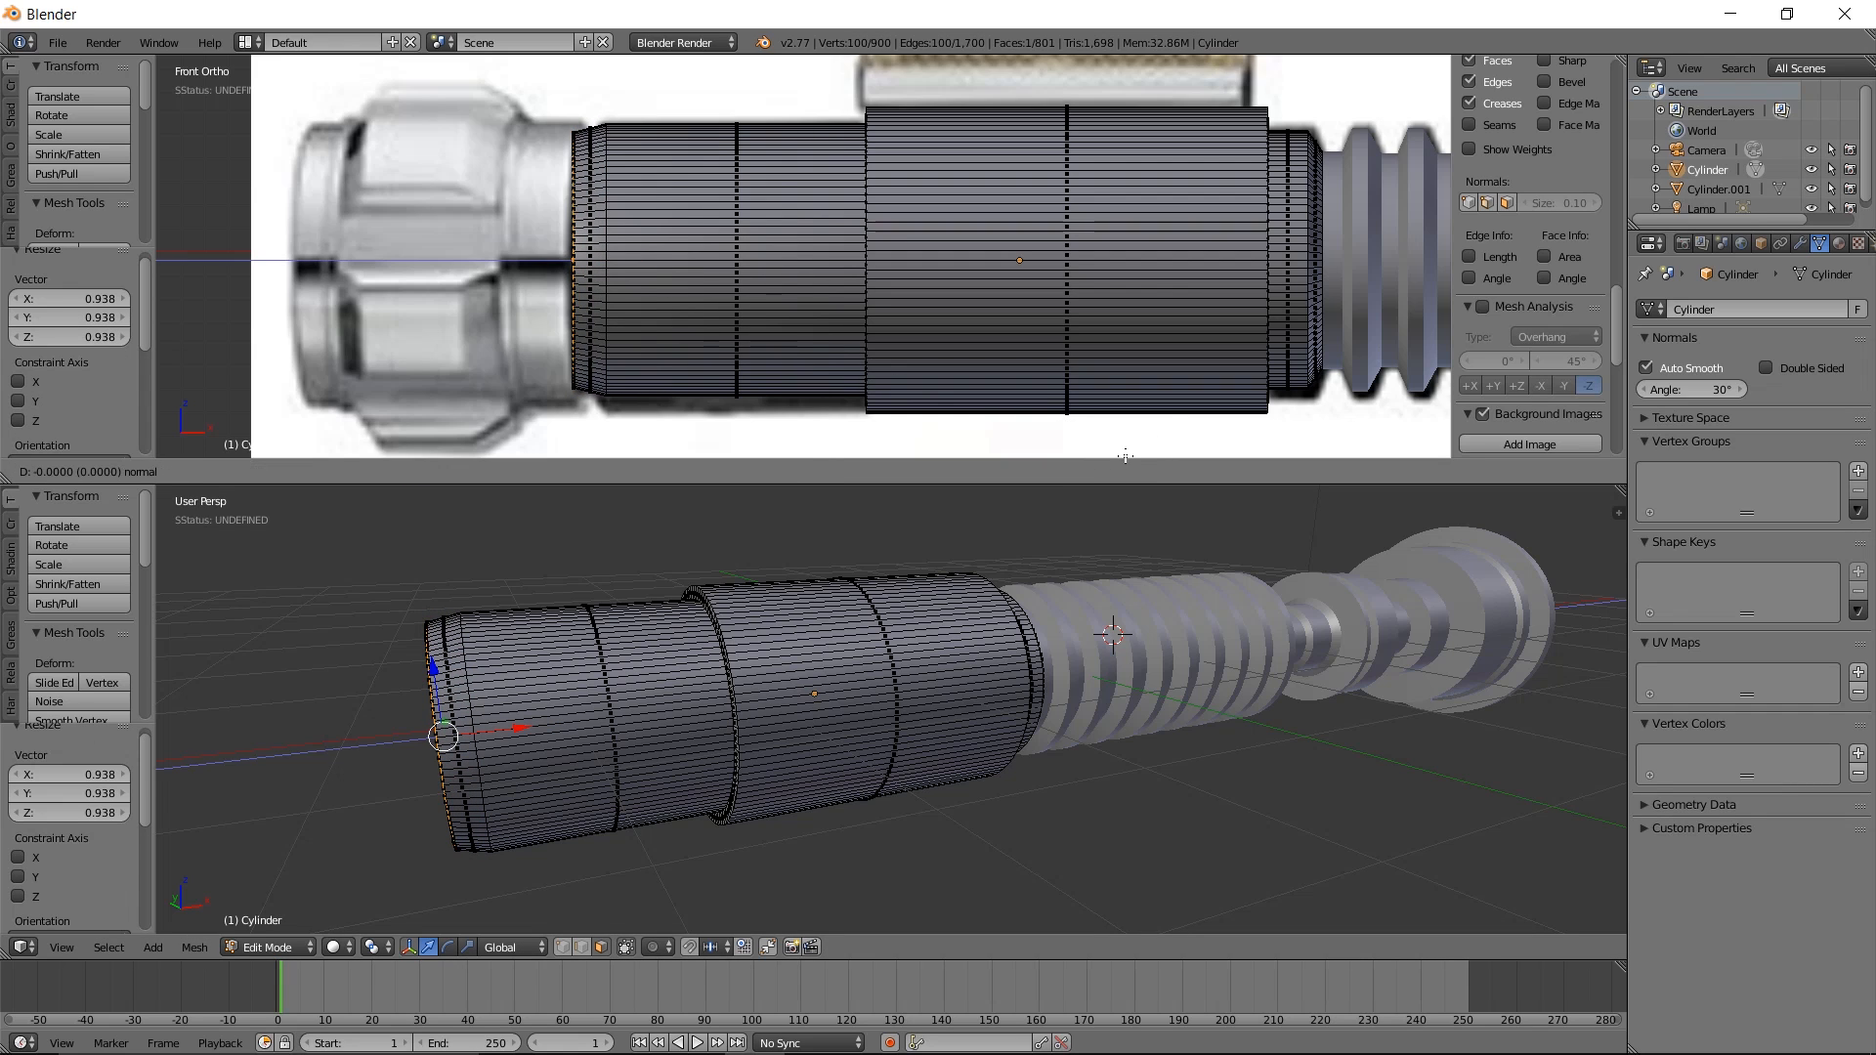
right_click(1126, 458)
key("s")
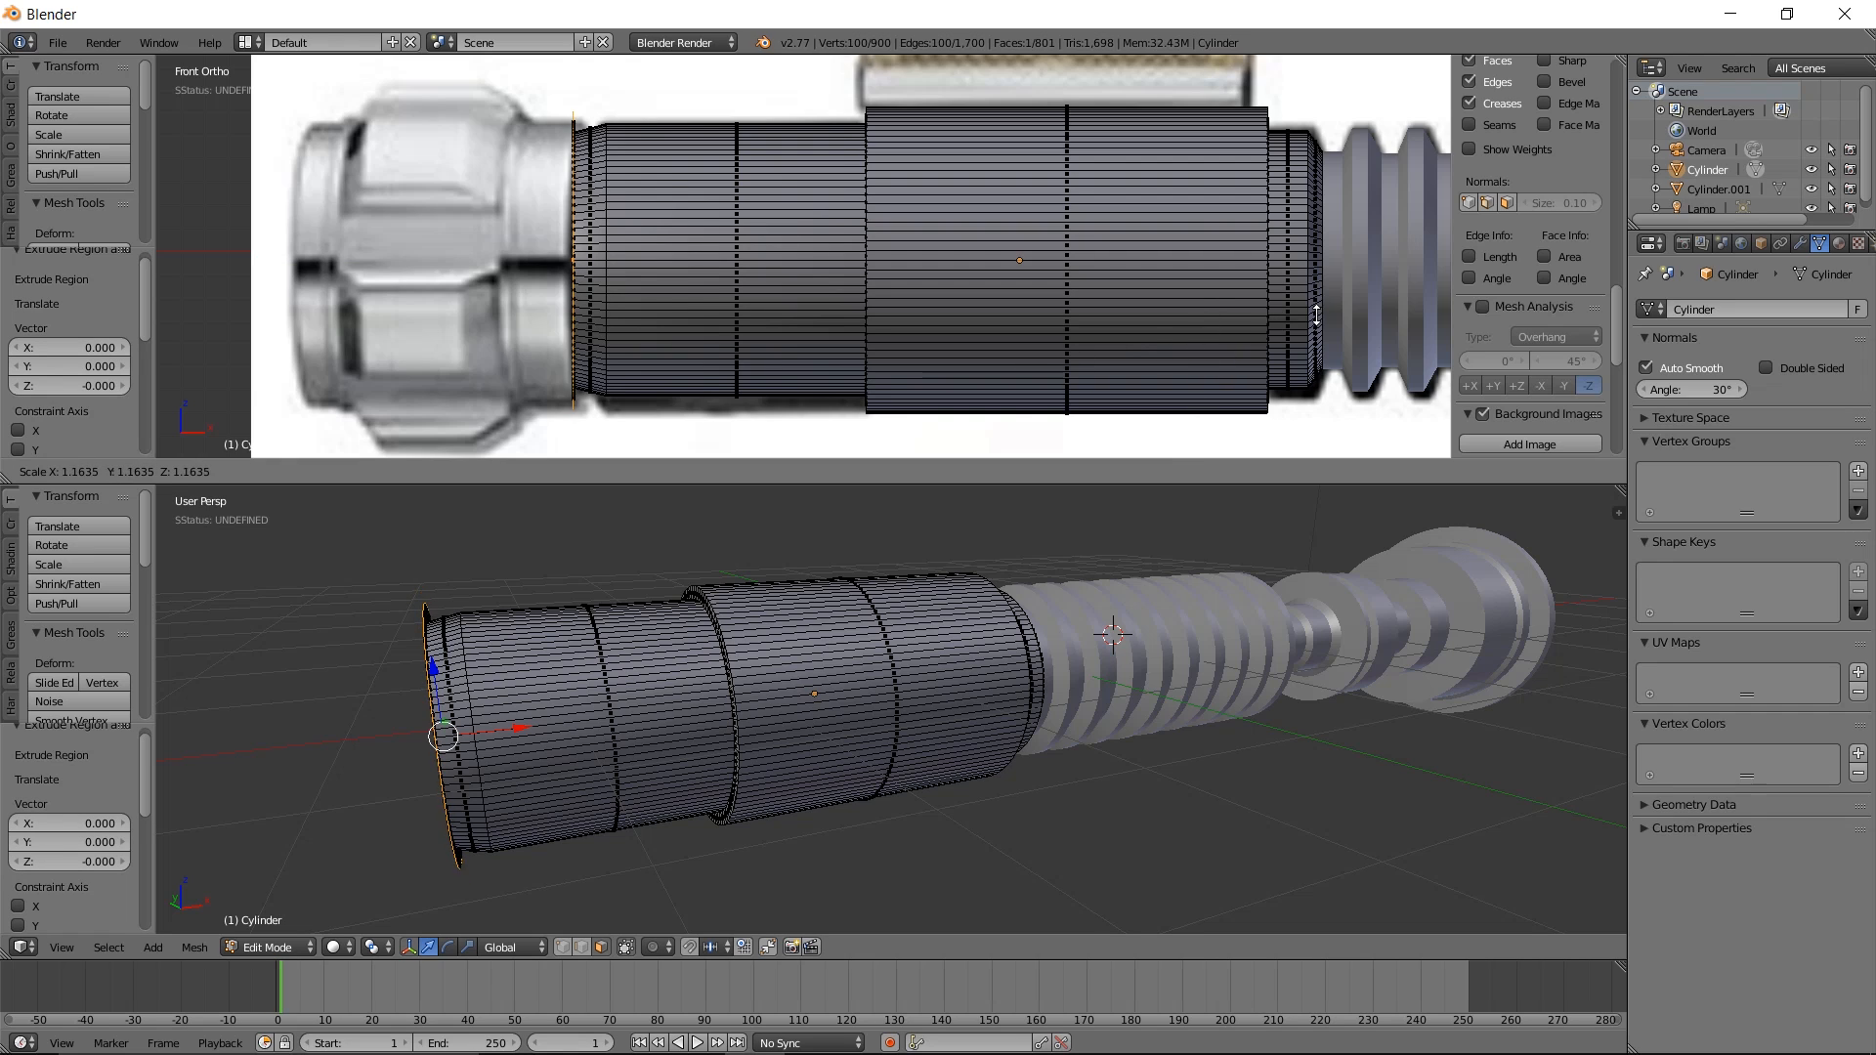
left_click(1266, 314)
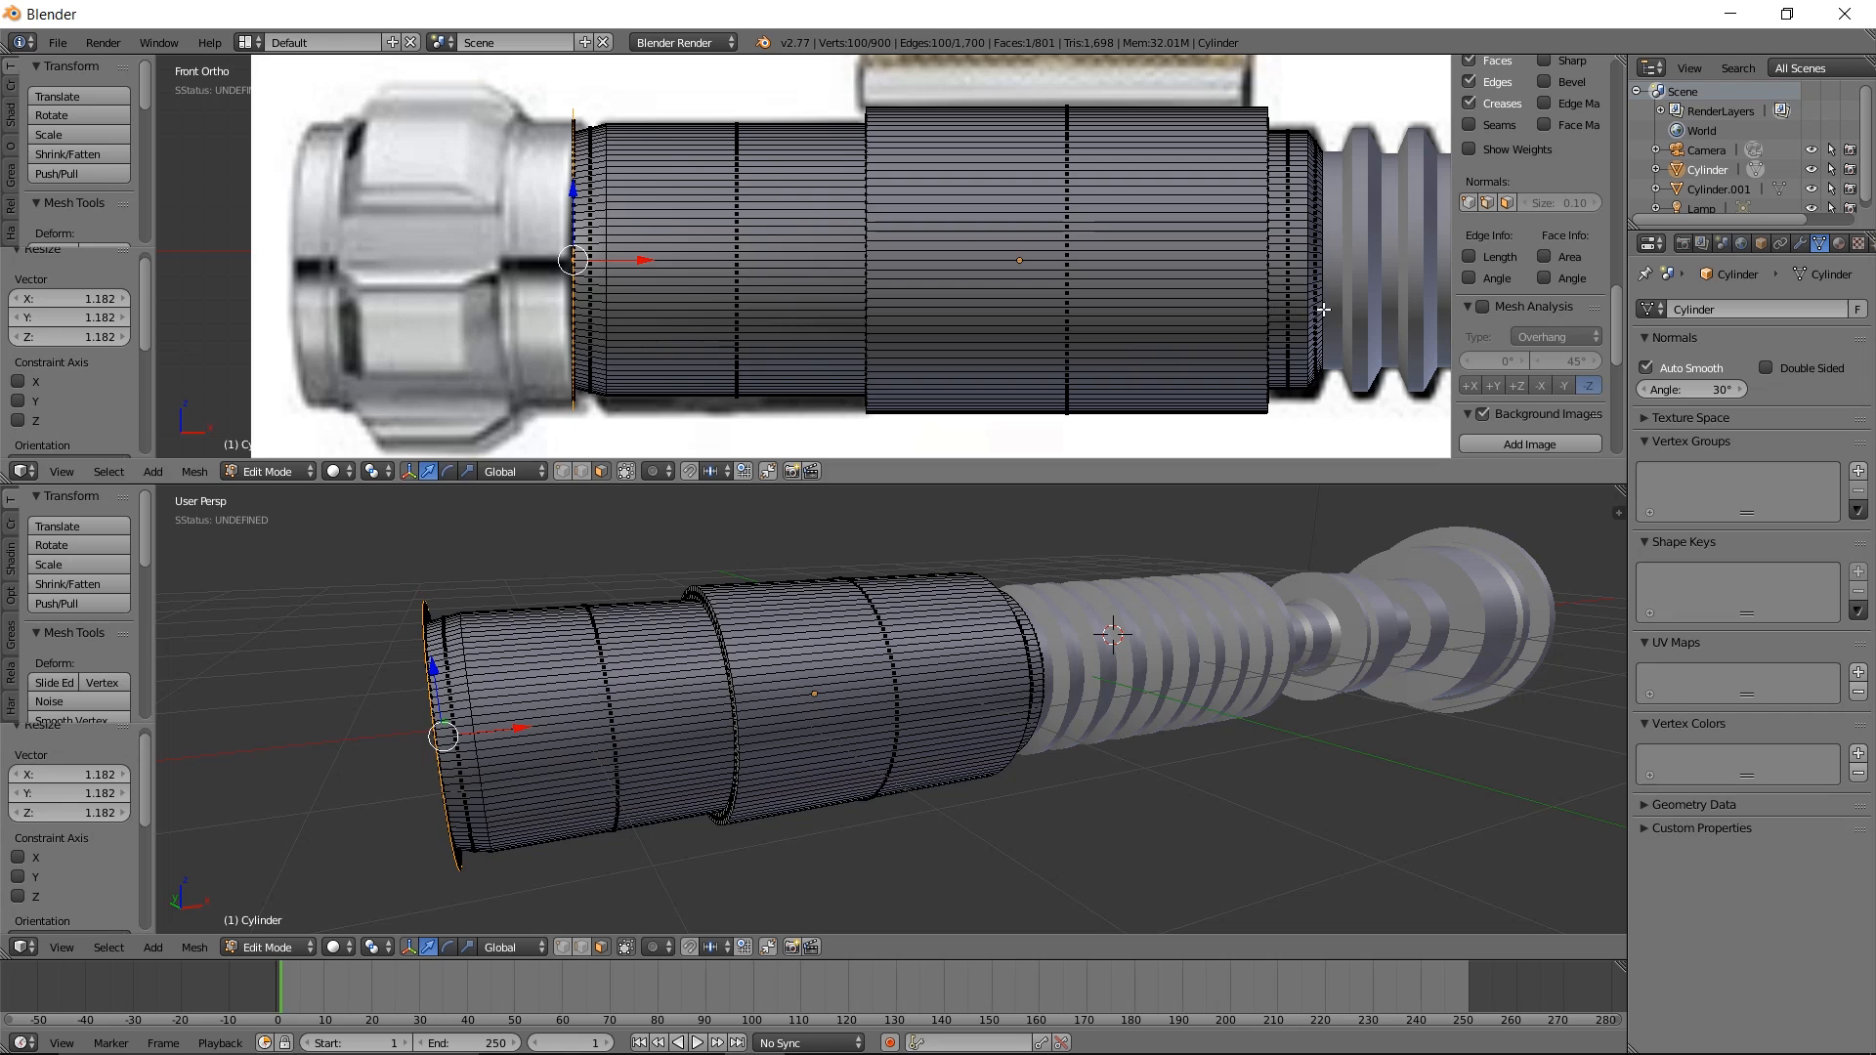
key("e")
left_click(1282, 313)
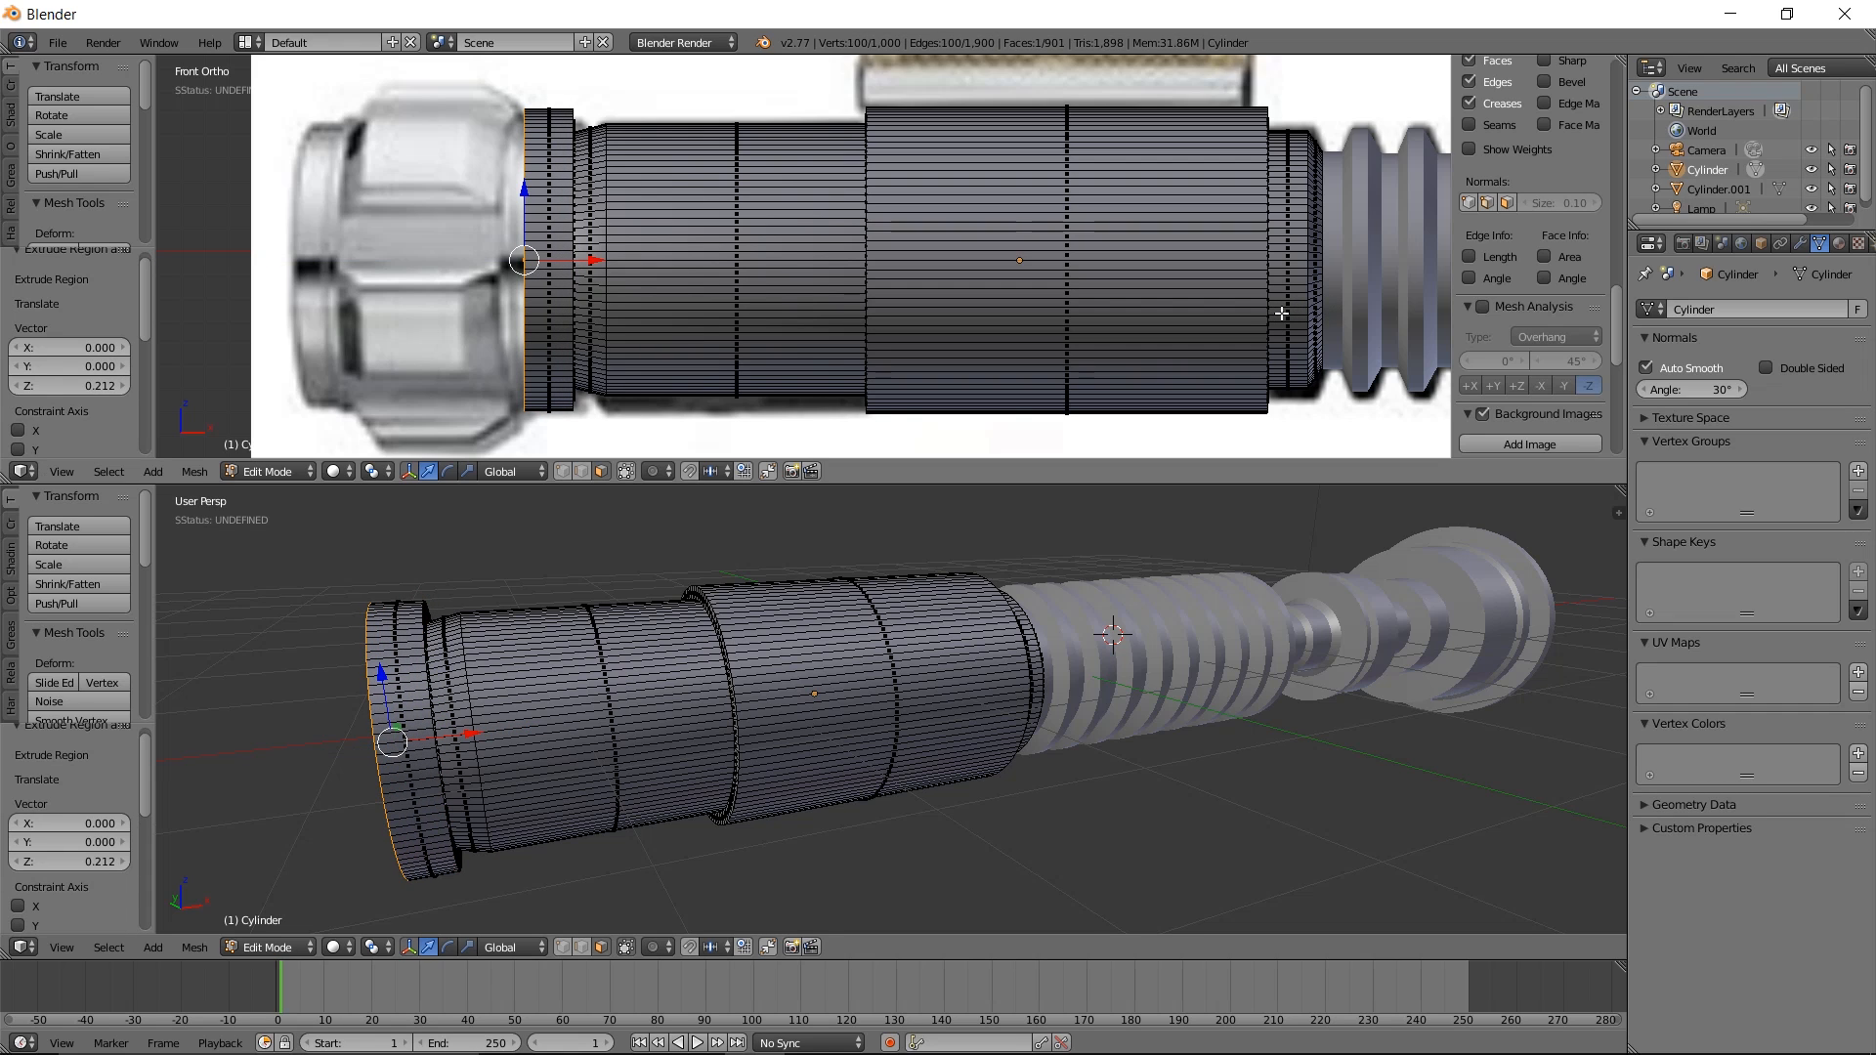
Extrude the ring's end face 0.013, scale it to 1.03 and extrude it another 0.059 to form a narrow lip
key("e")
left_click(1282, 313)
key("s")
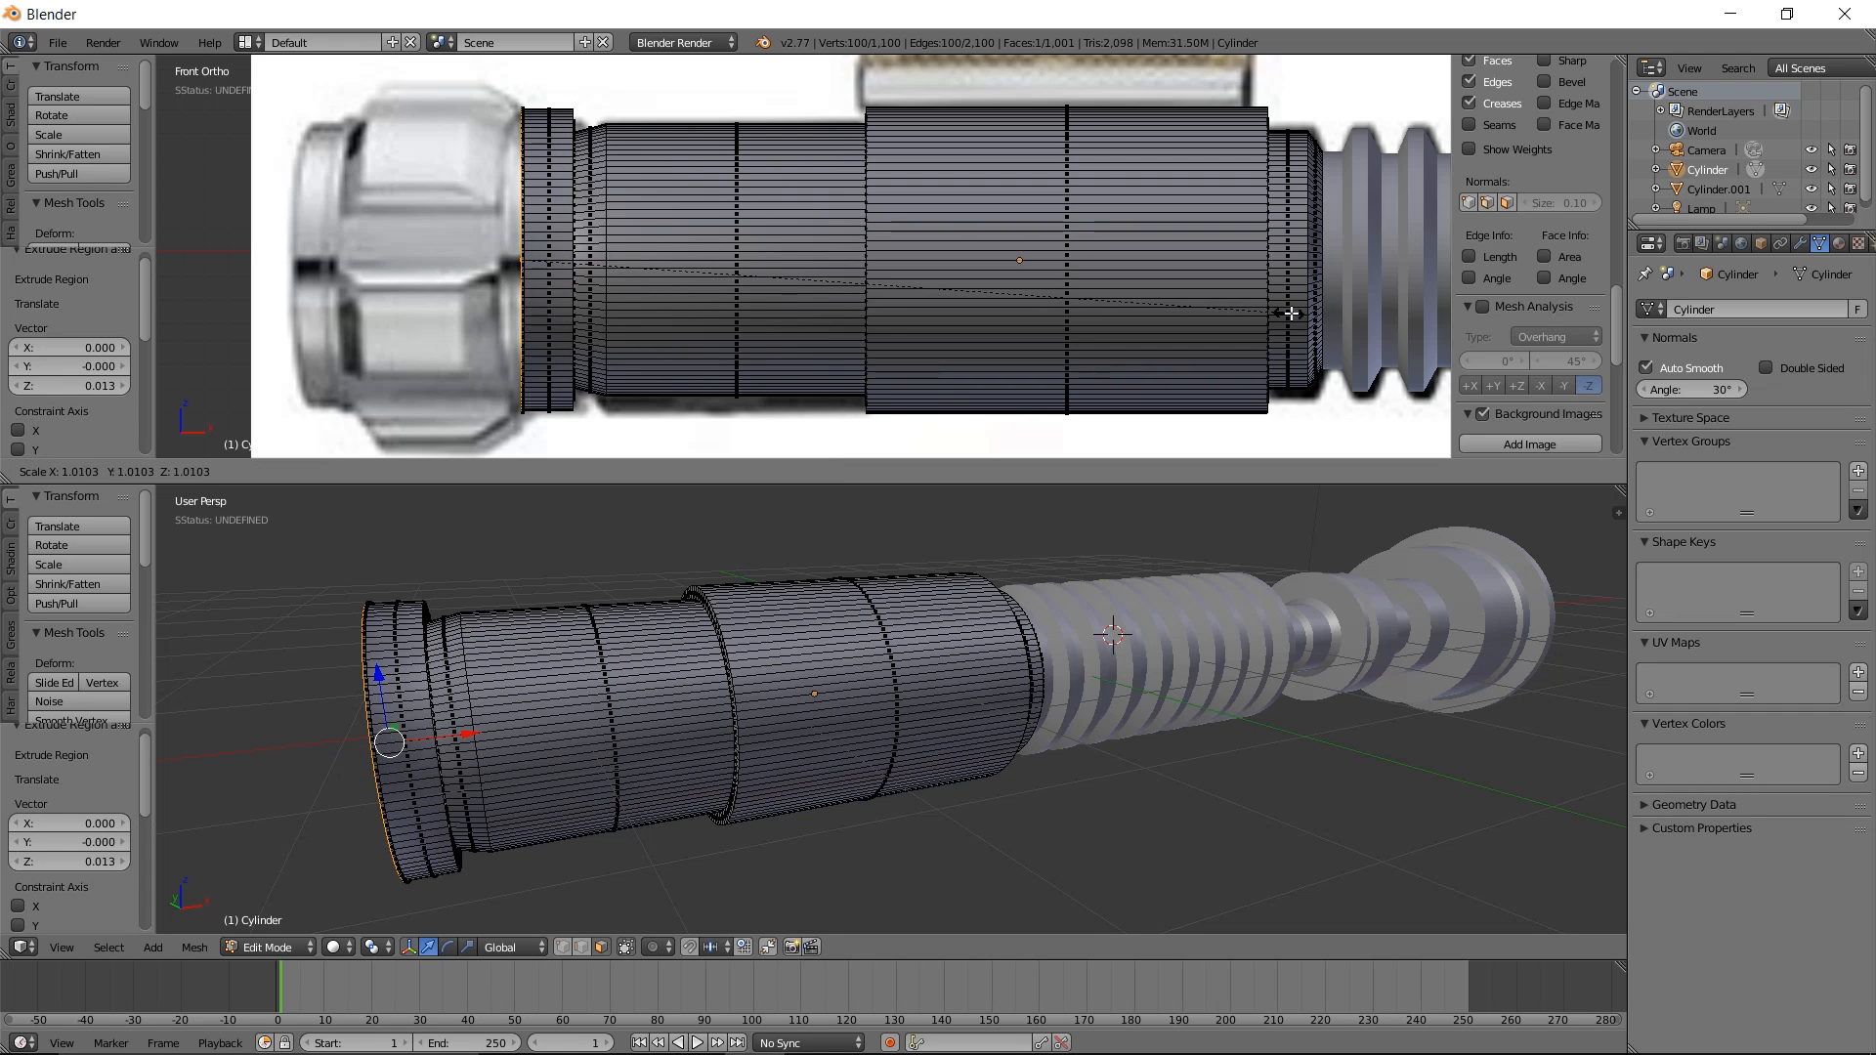
left_click(1302, 310)
key("e")
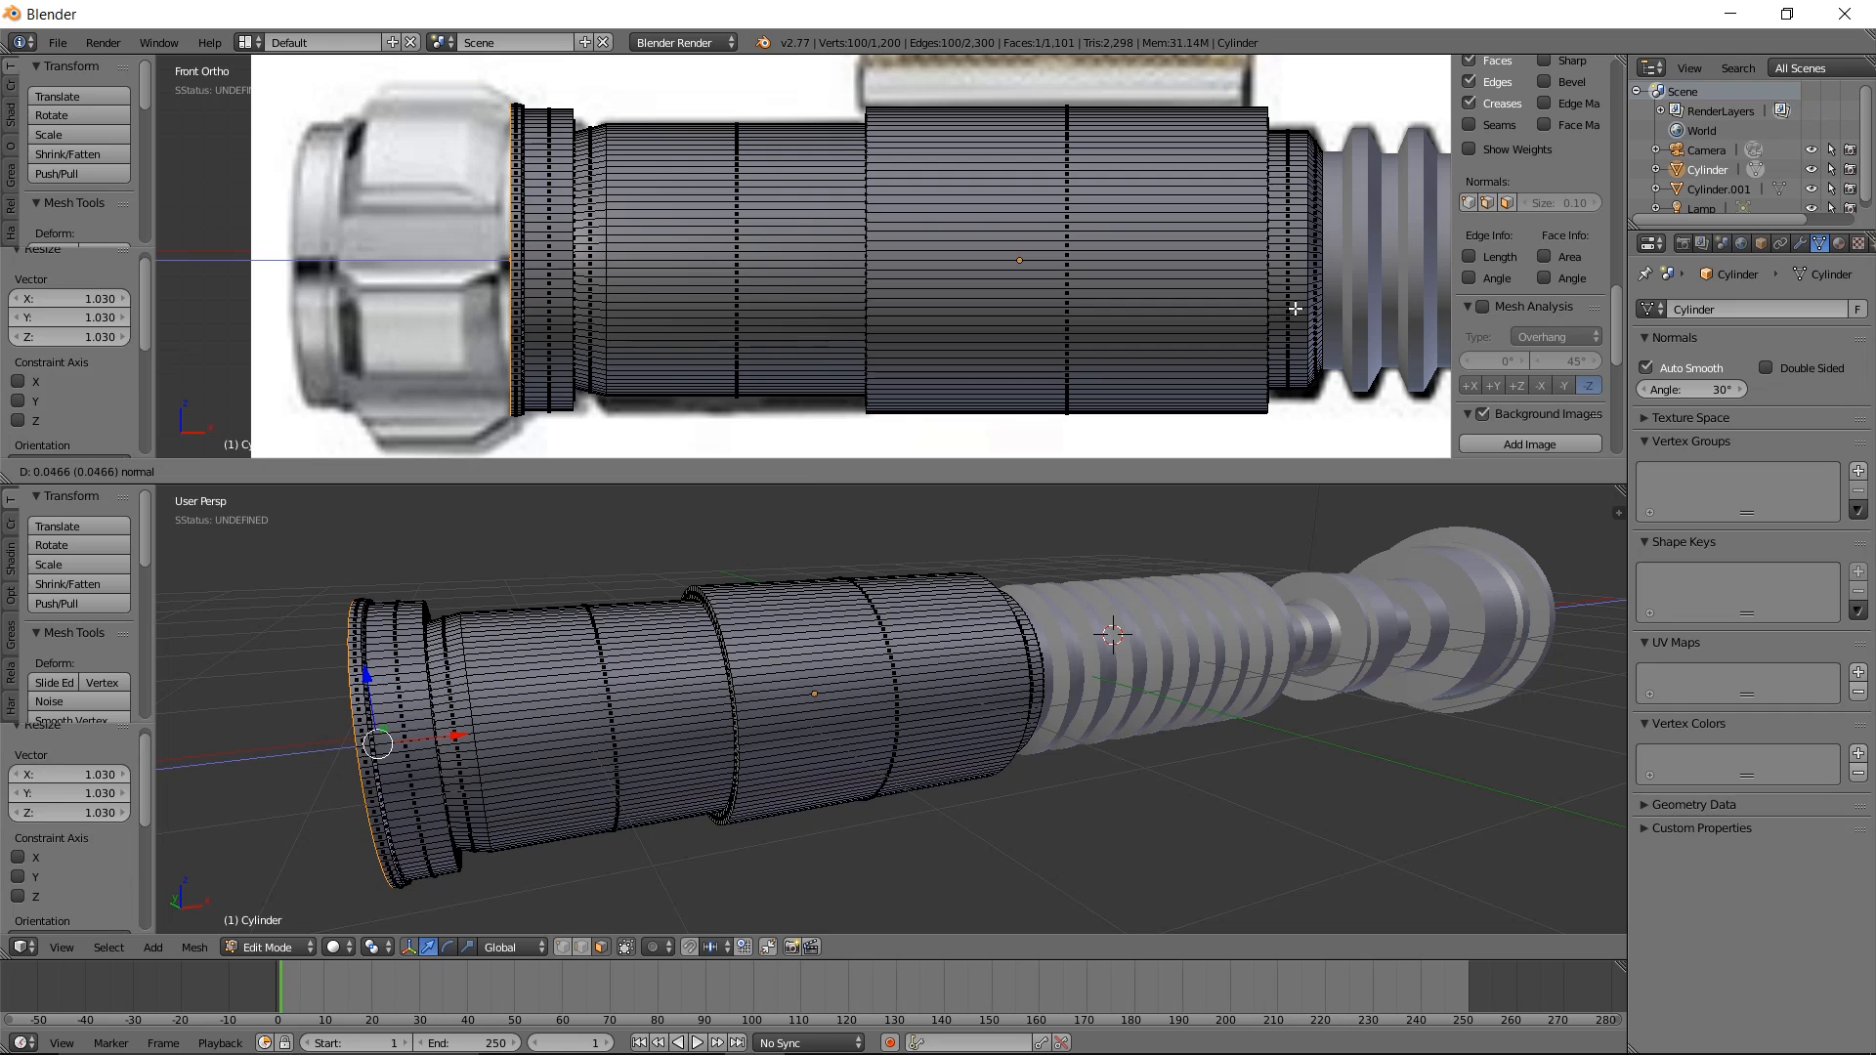
left_click(1277, 310)
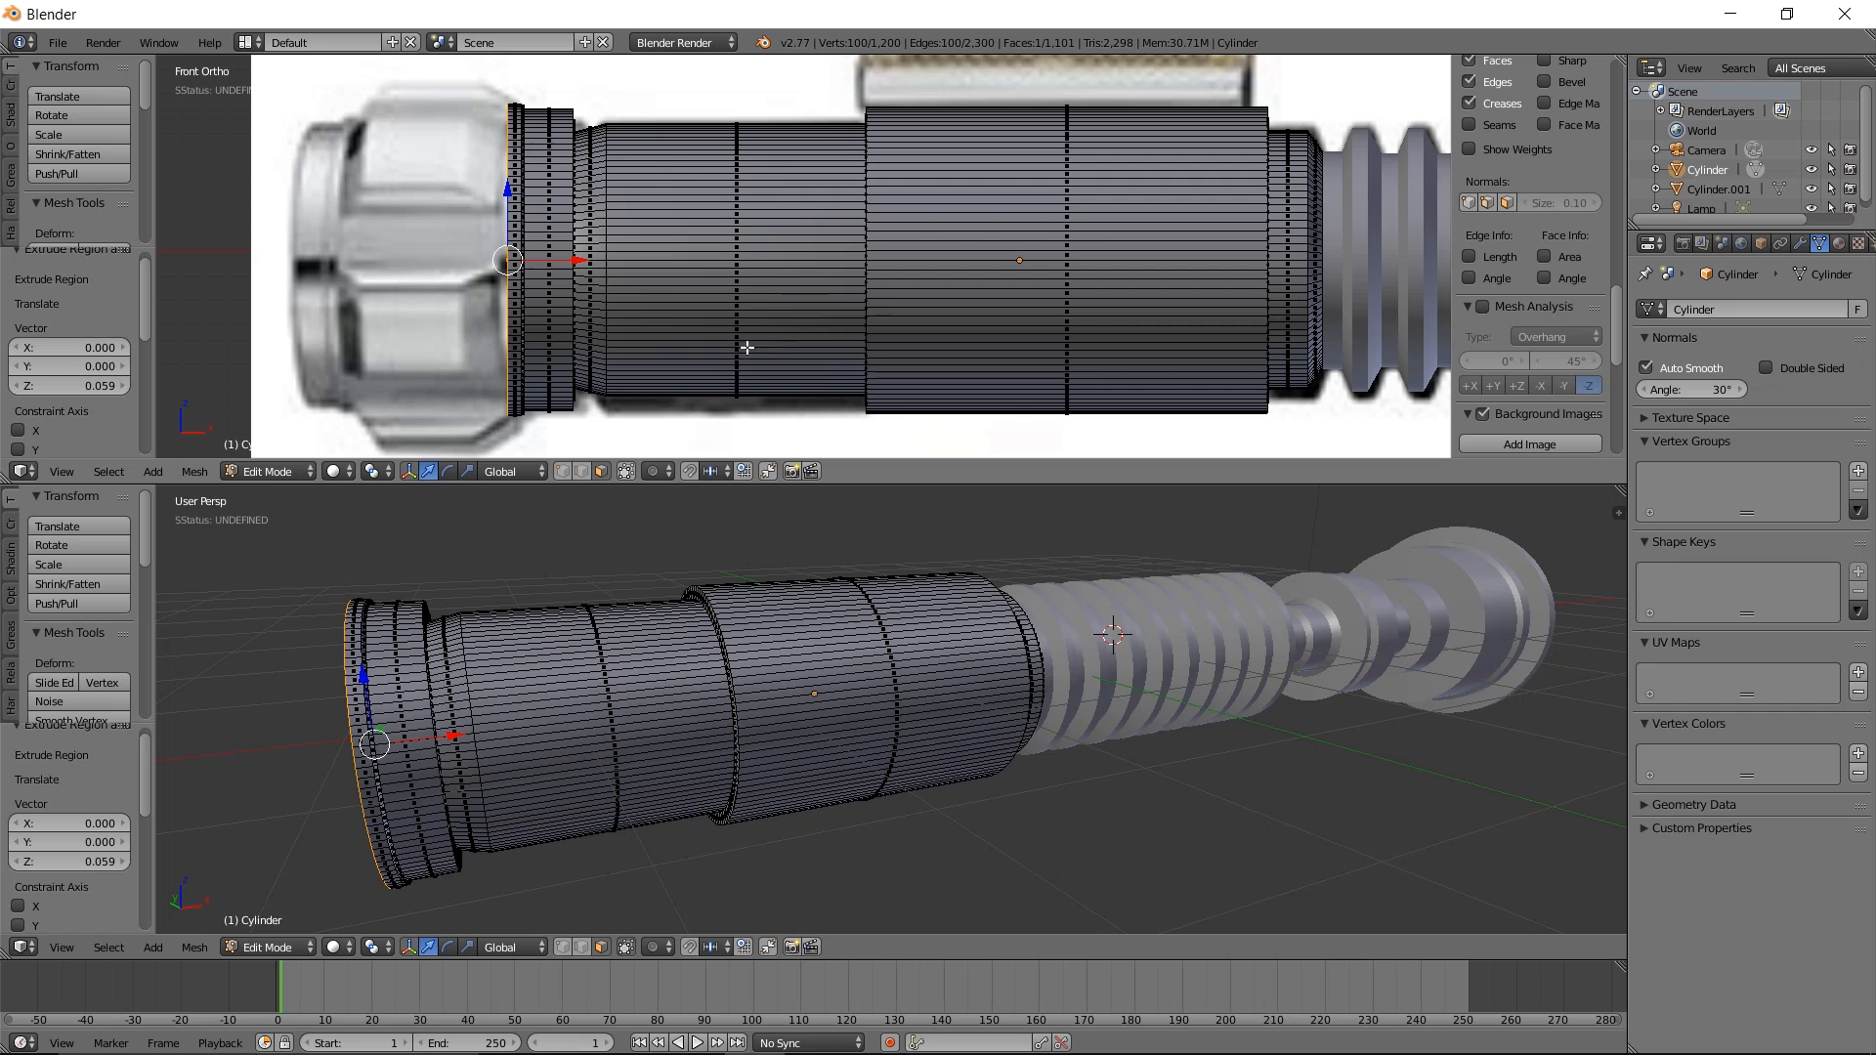
Extrude the end face 0.661 along the silver emitter section, and narrow its end with two small extrusions, scaling the last to 0.979
key("e")
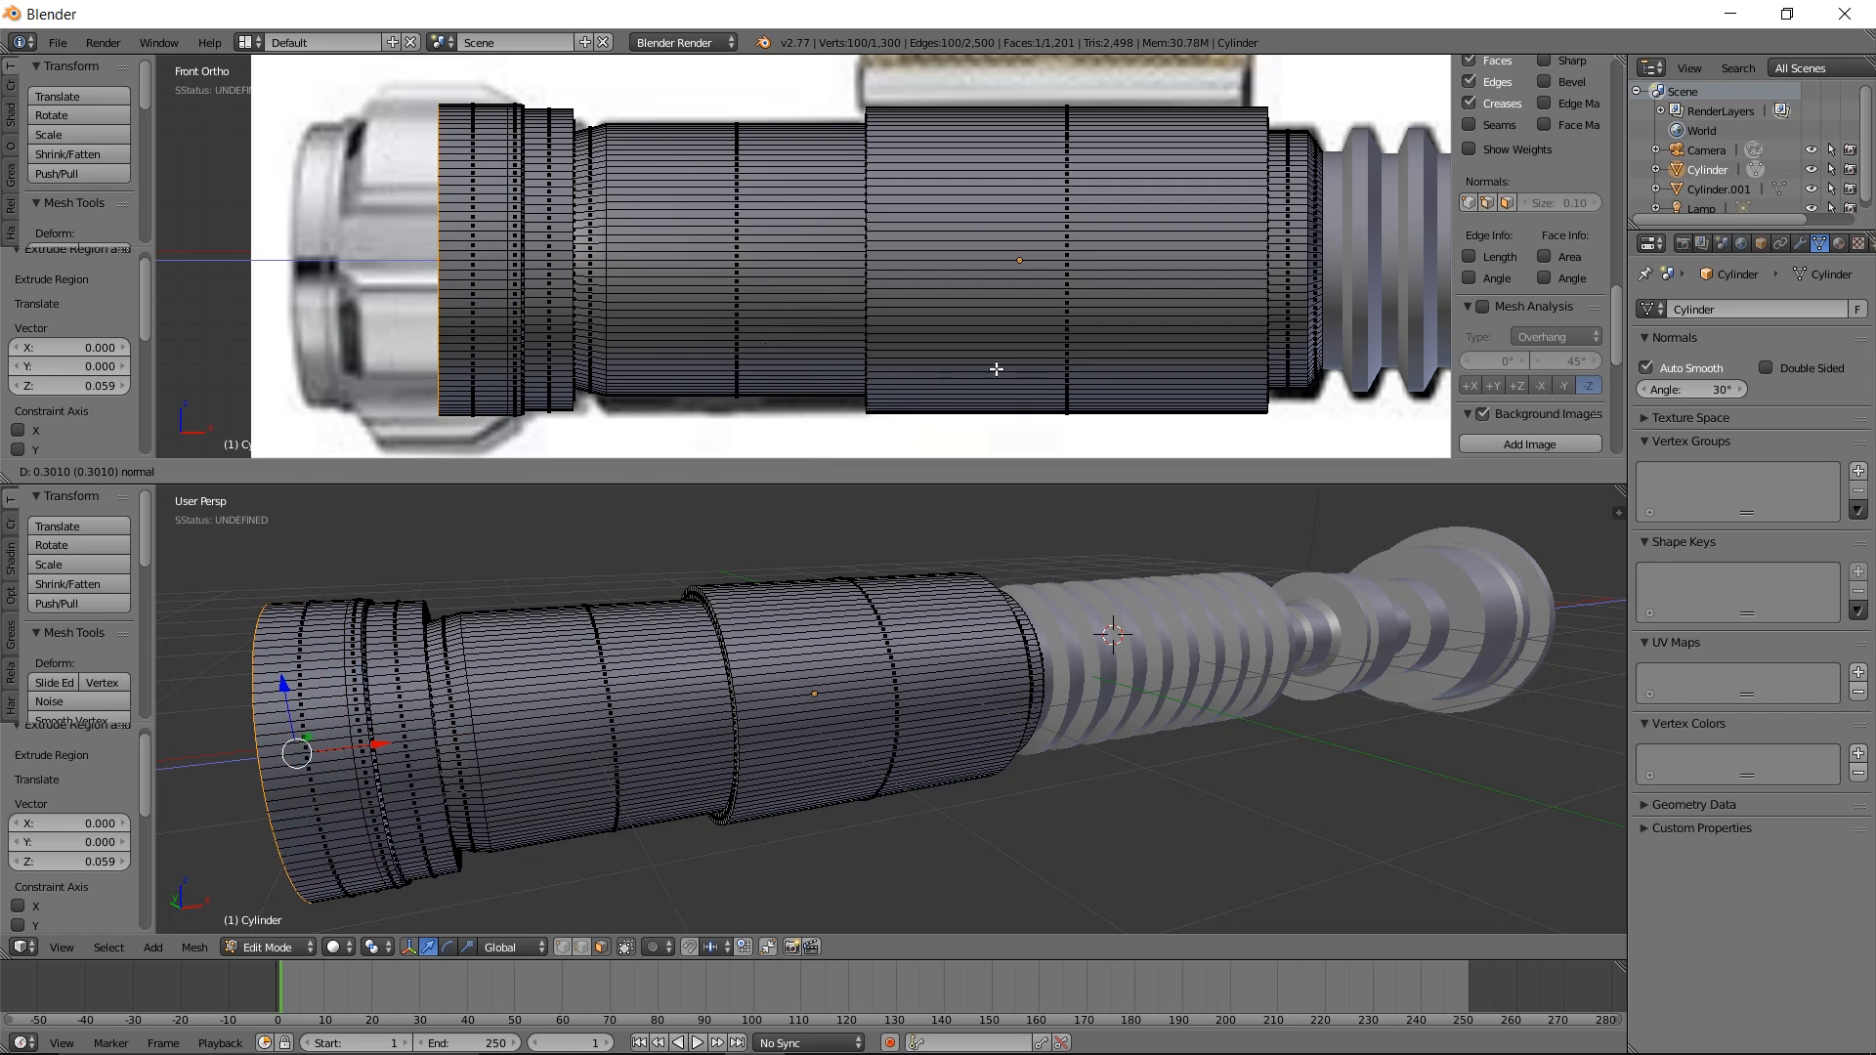
left_click(928, 380)
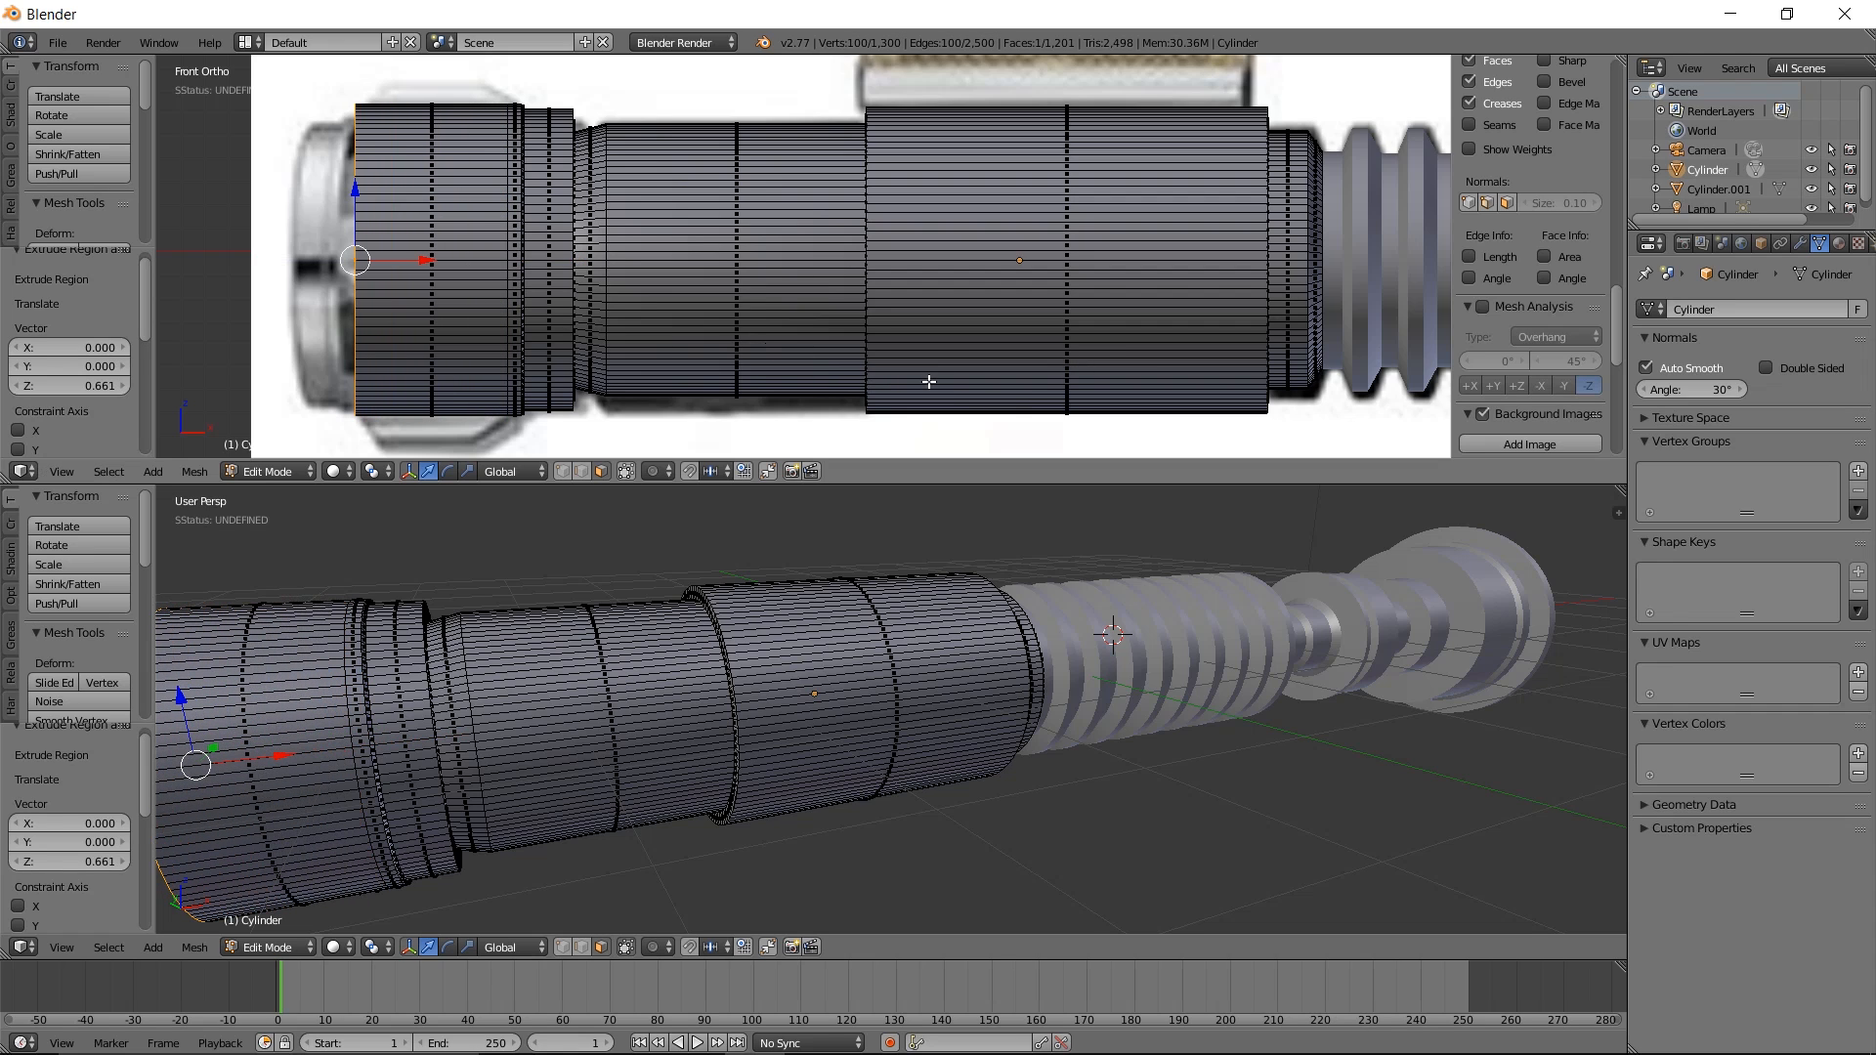
key("e")
left_click(1083, 320)
key("s")
left_click(1037, 331)
key("e")
left_click(1037, 330)
key("s")
left_click(1028, 335)
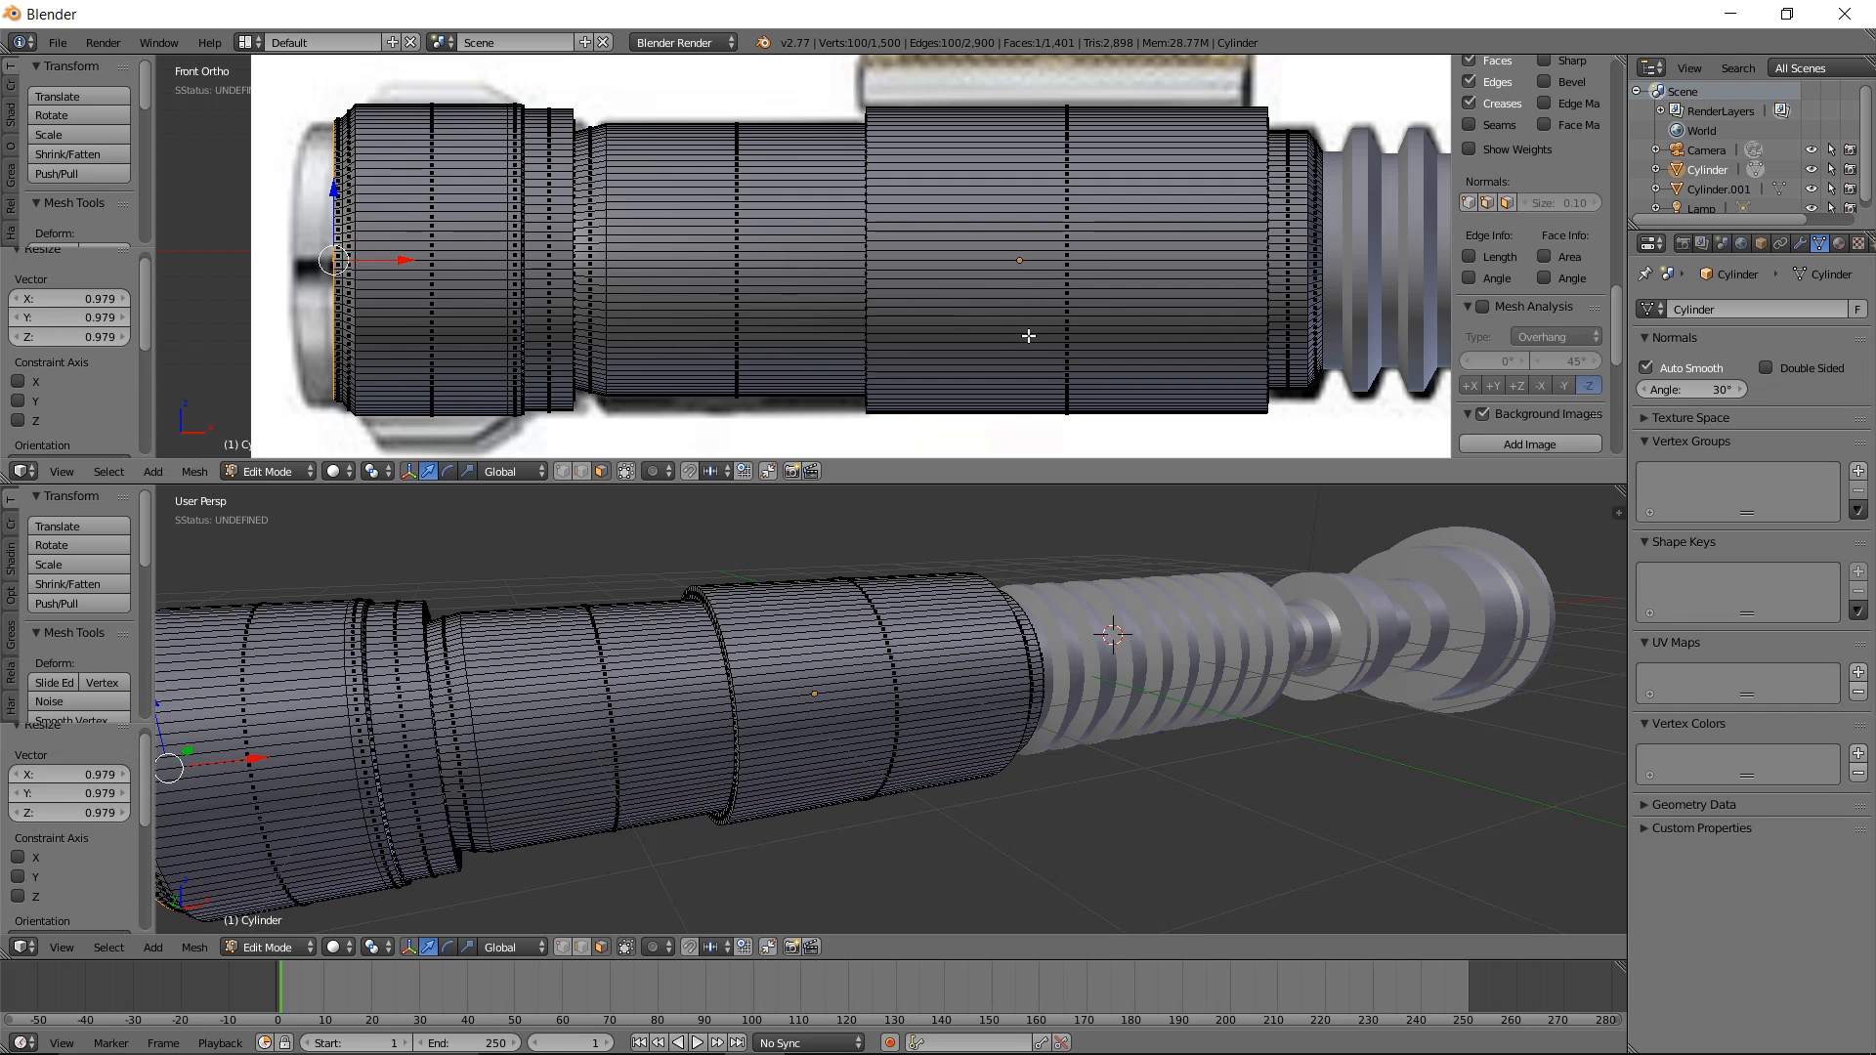
Inset the emitter's end face by 0.0622 and extrude the inner face 0.139 to form the final stepped rim
middle_click_drag(544, 666, 674, 633)
key("i")
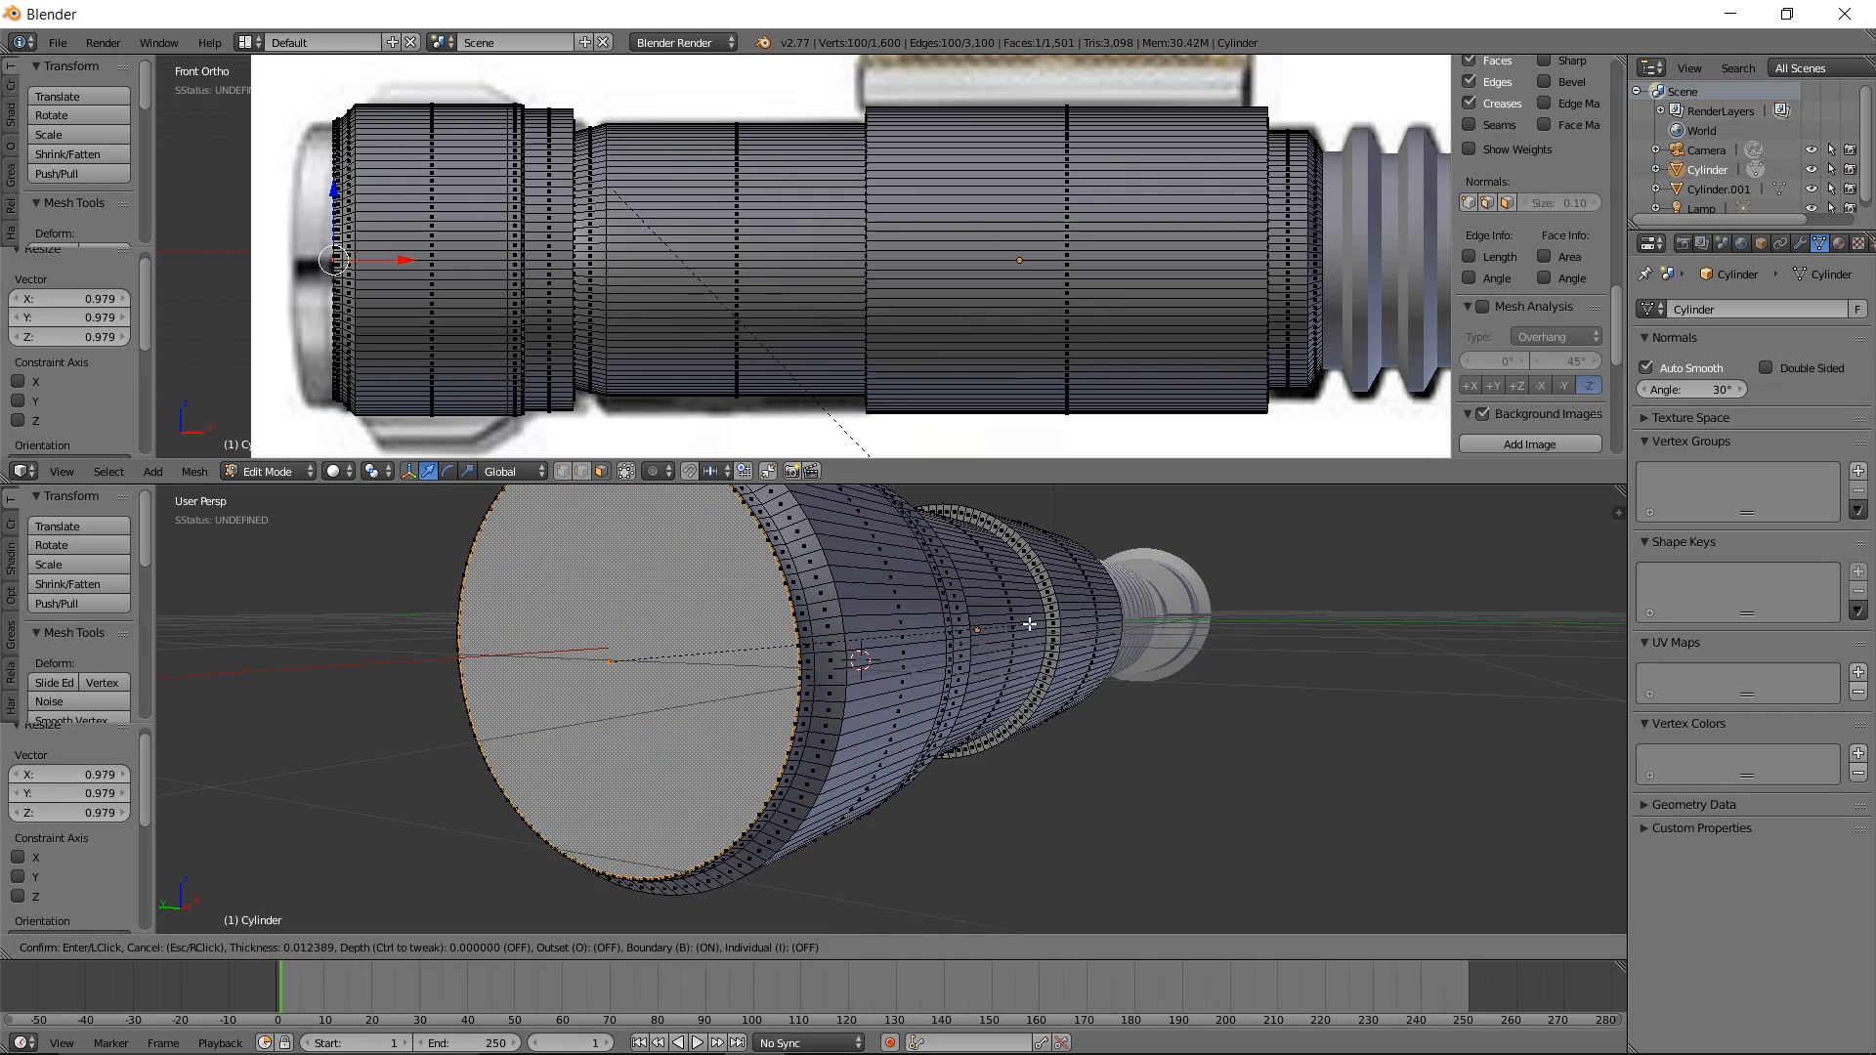
left_click(1016, 623)
key("e")
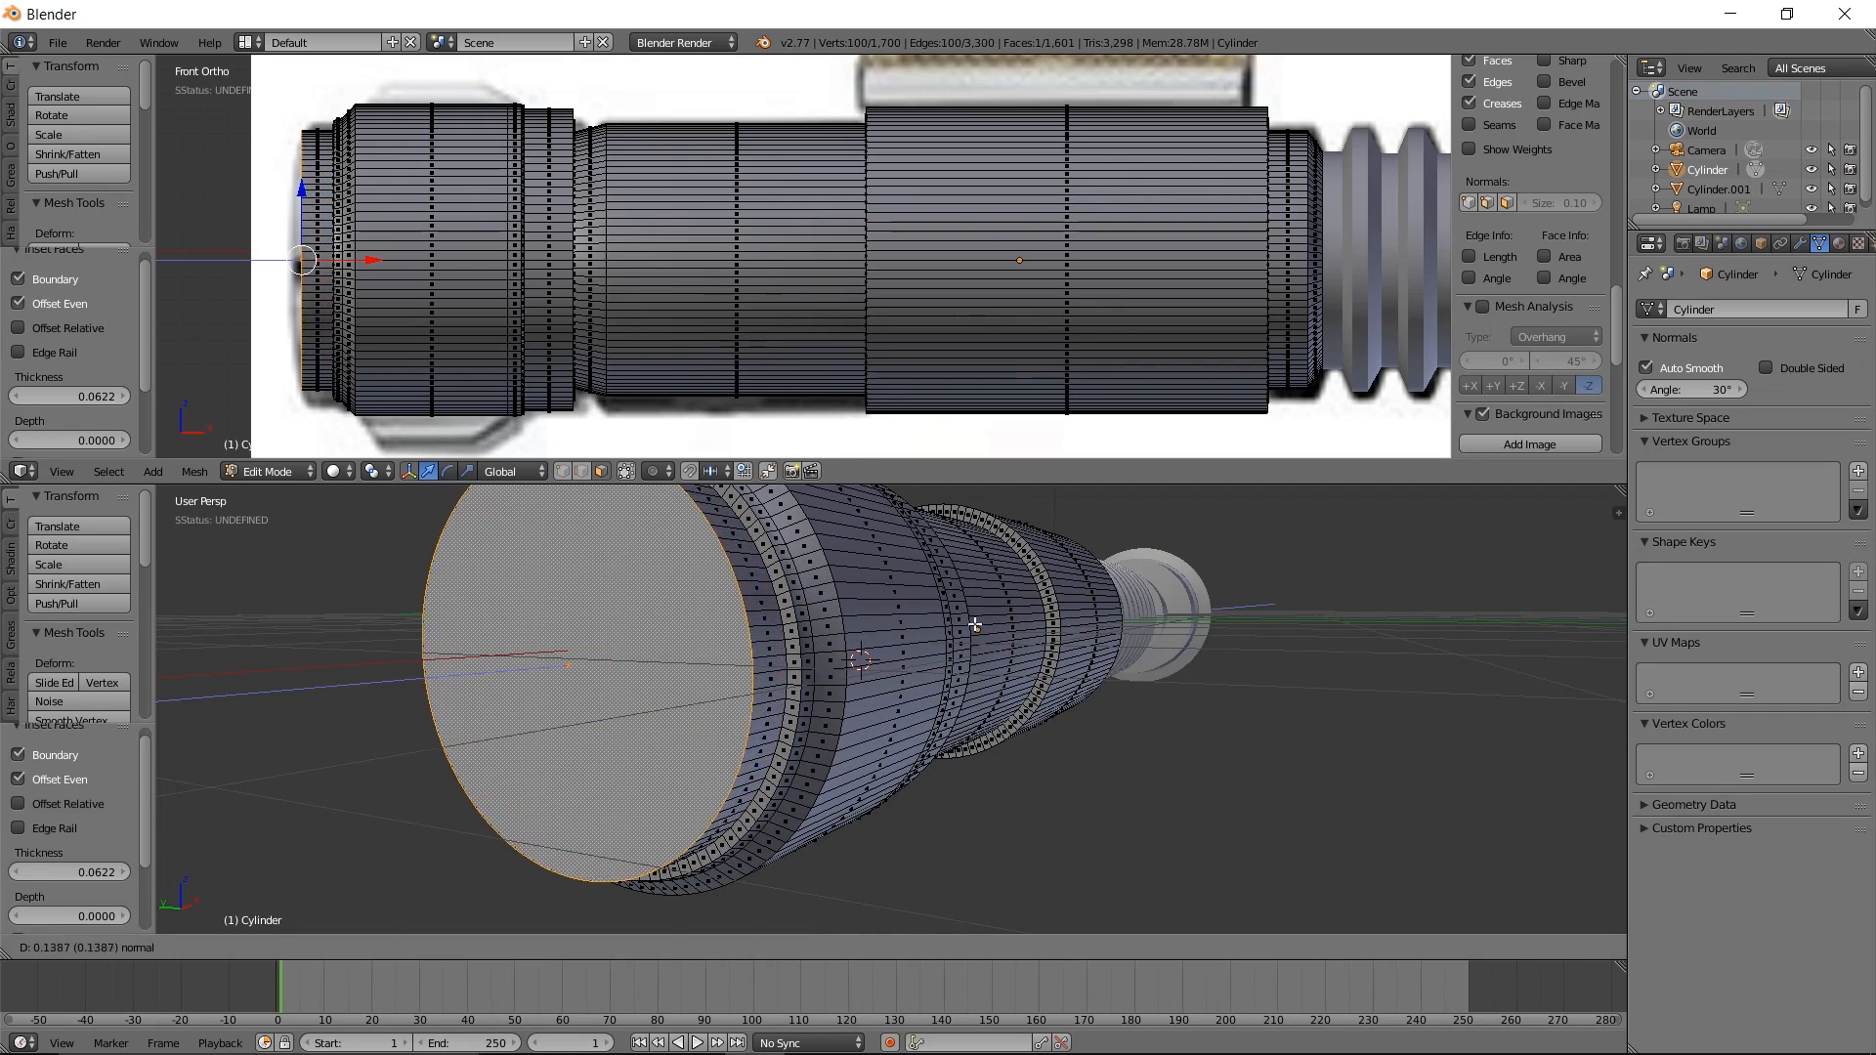
left_click(943, 624)
Bevel the outer edge of the emitter's end face with an offset of 0.037 and one segment, and leave Edit Mode
middle_click_drag(914, 625, 898, 570)
key("ctrl+b")
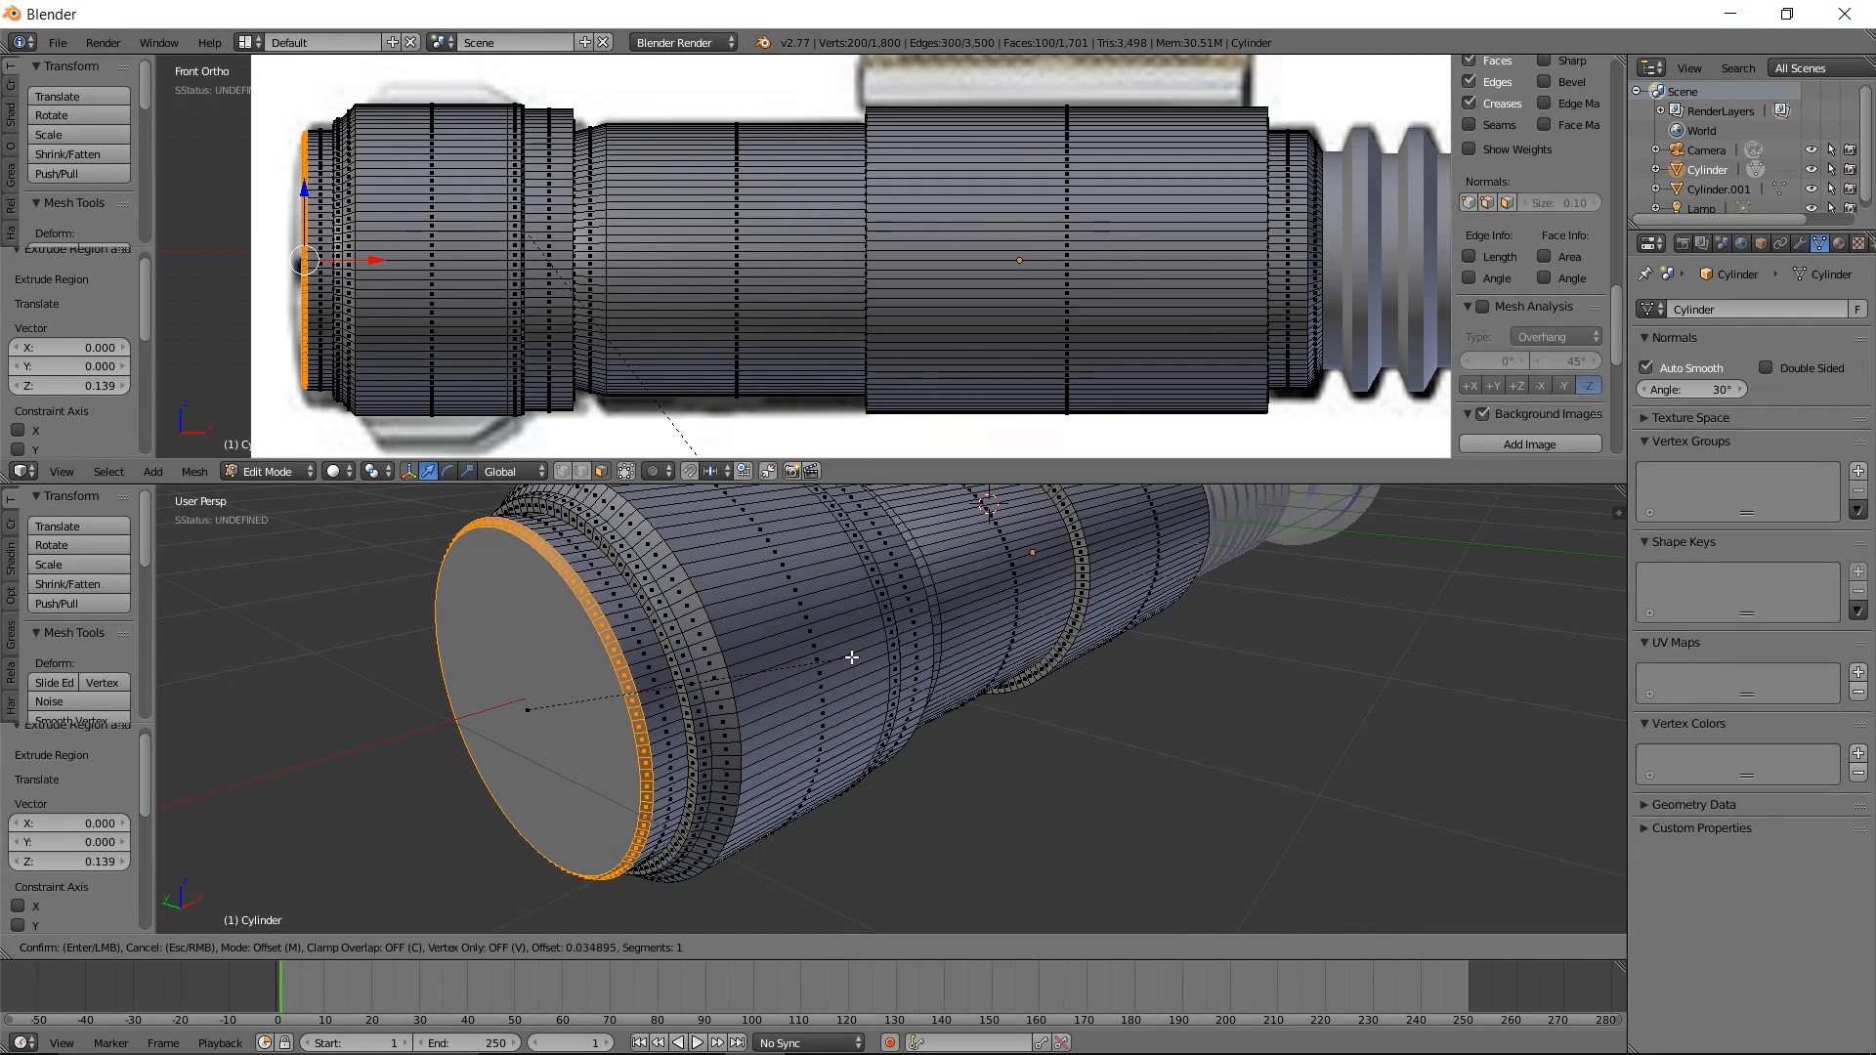
left_click(851, 657)
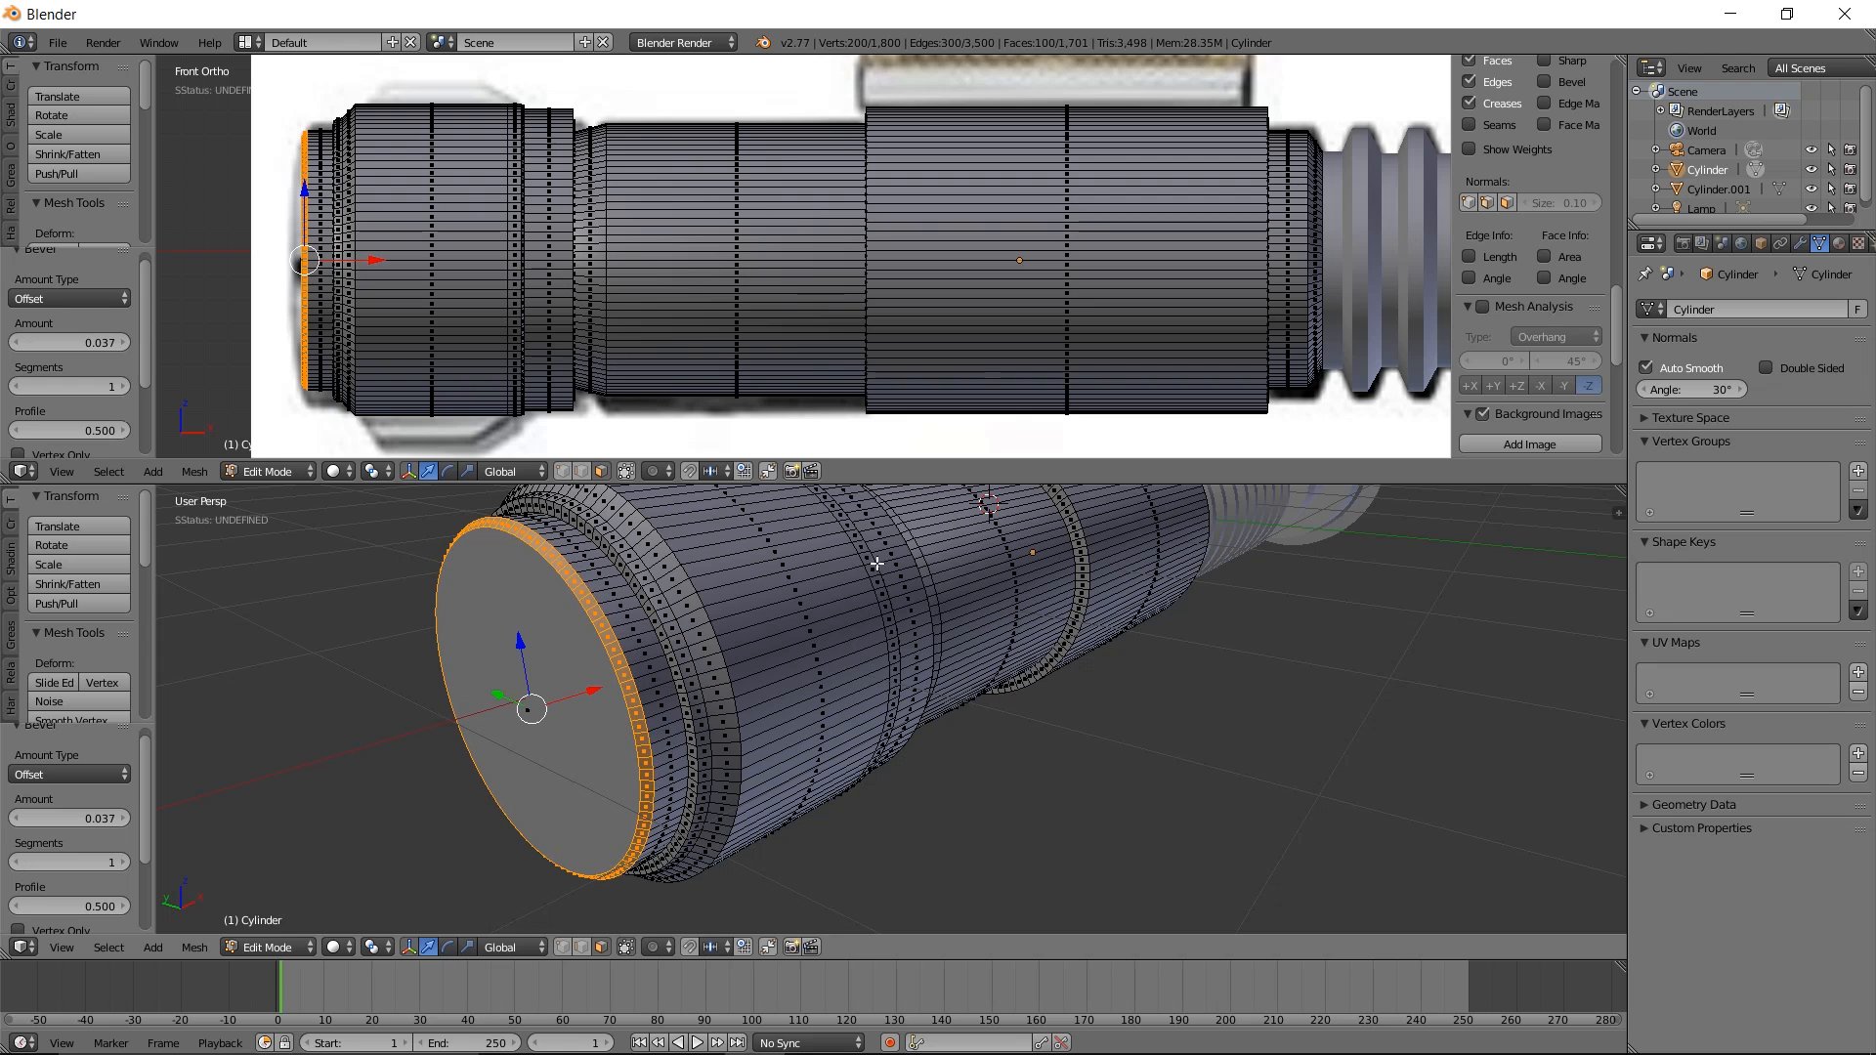
key("Tab")
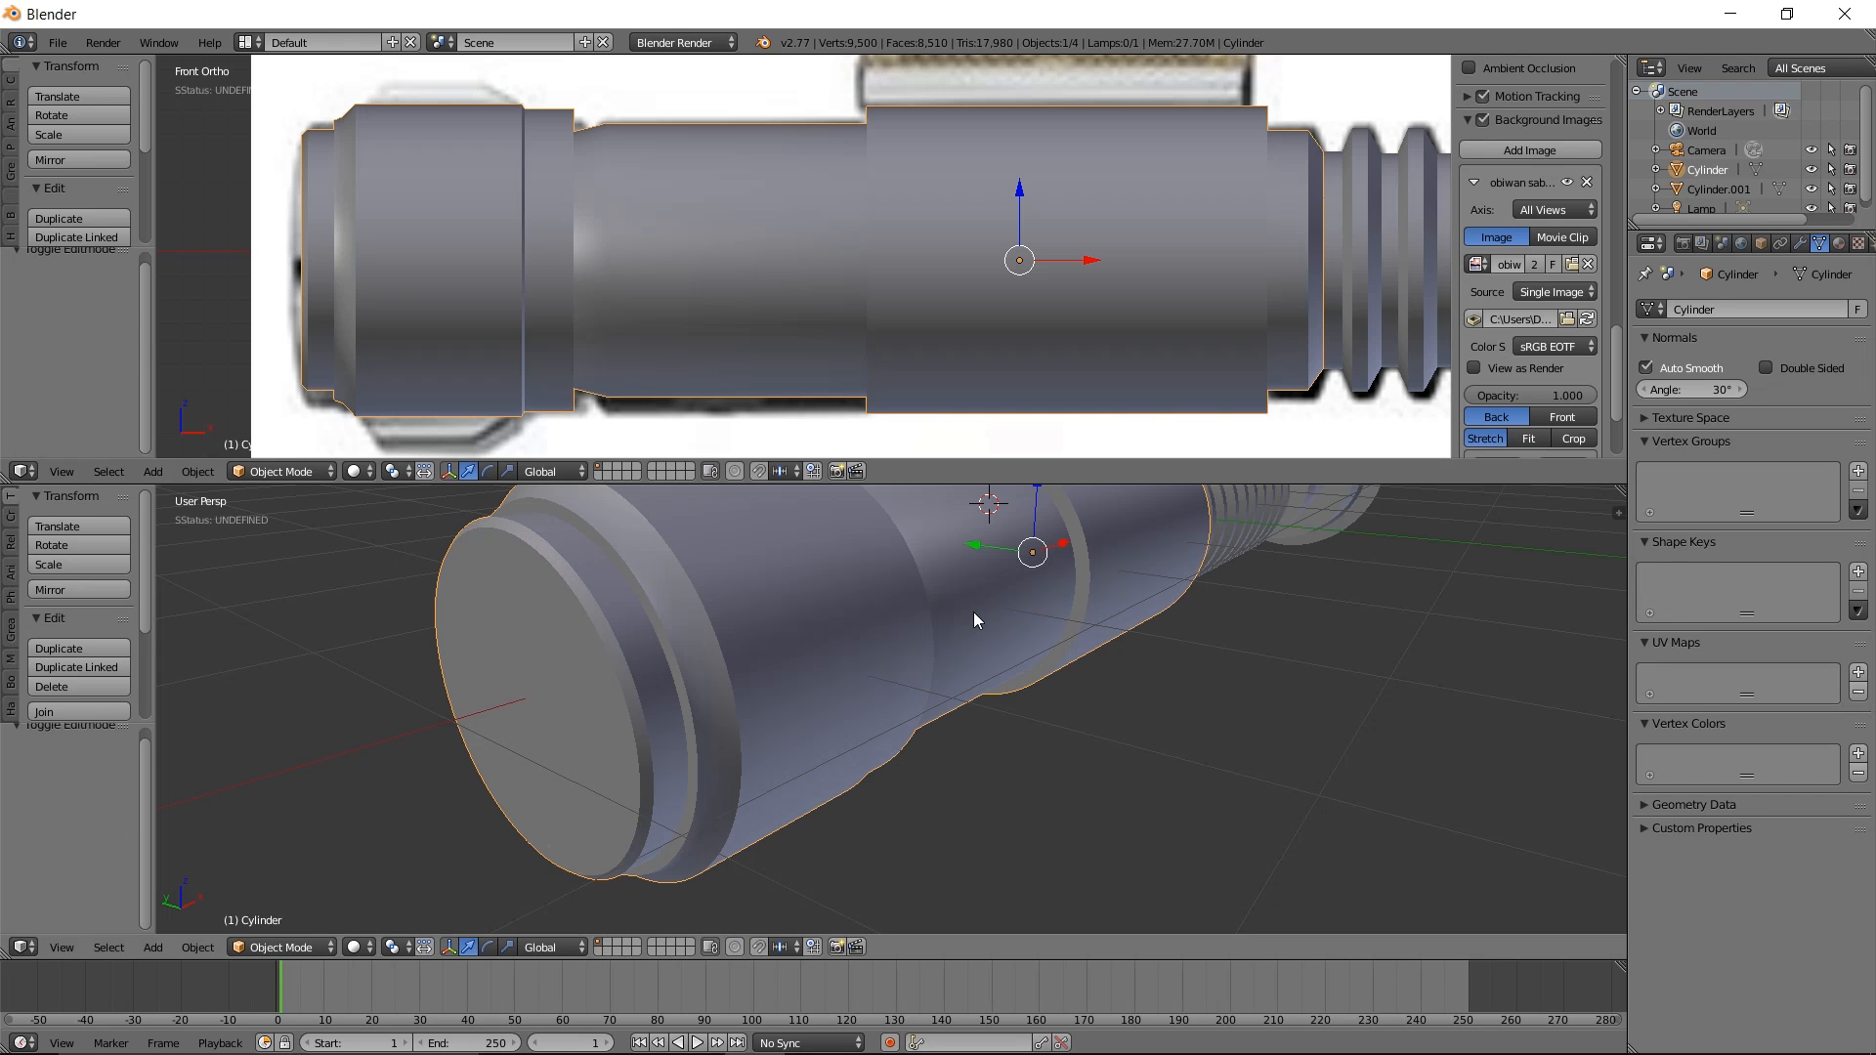
Display the reference image in front of the hilt at 0.339 opacity to compare the outlines, and return it to full opacity
scroll(973, 611, "down", 5)
middle_click_drag(1165, 600, 1024, 613)
scroll(916, 590, "up", 3)
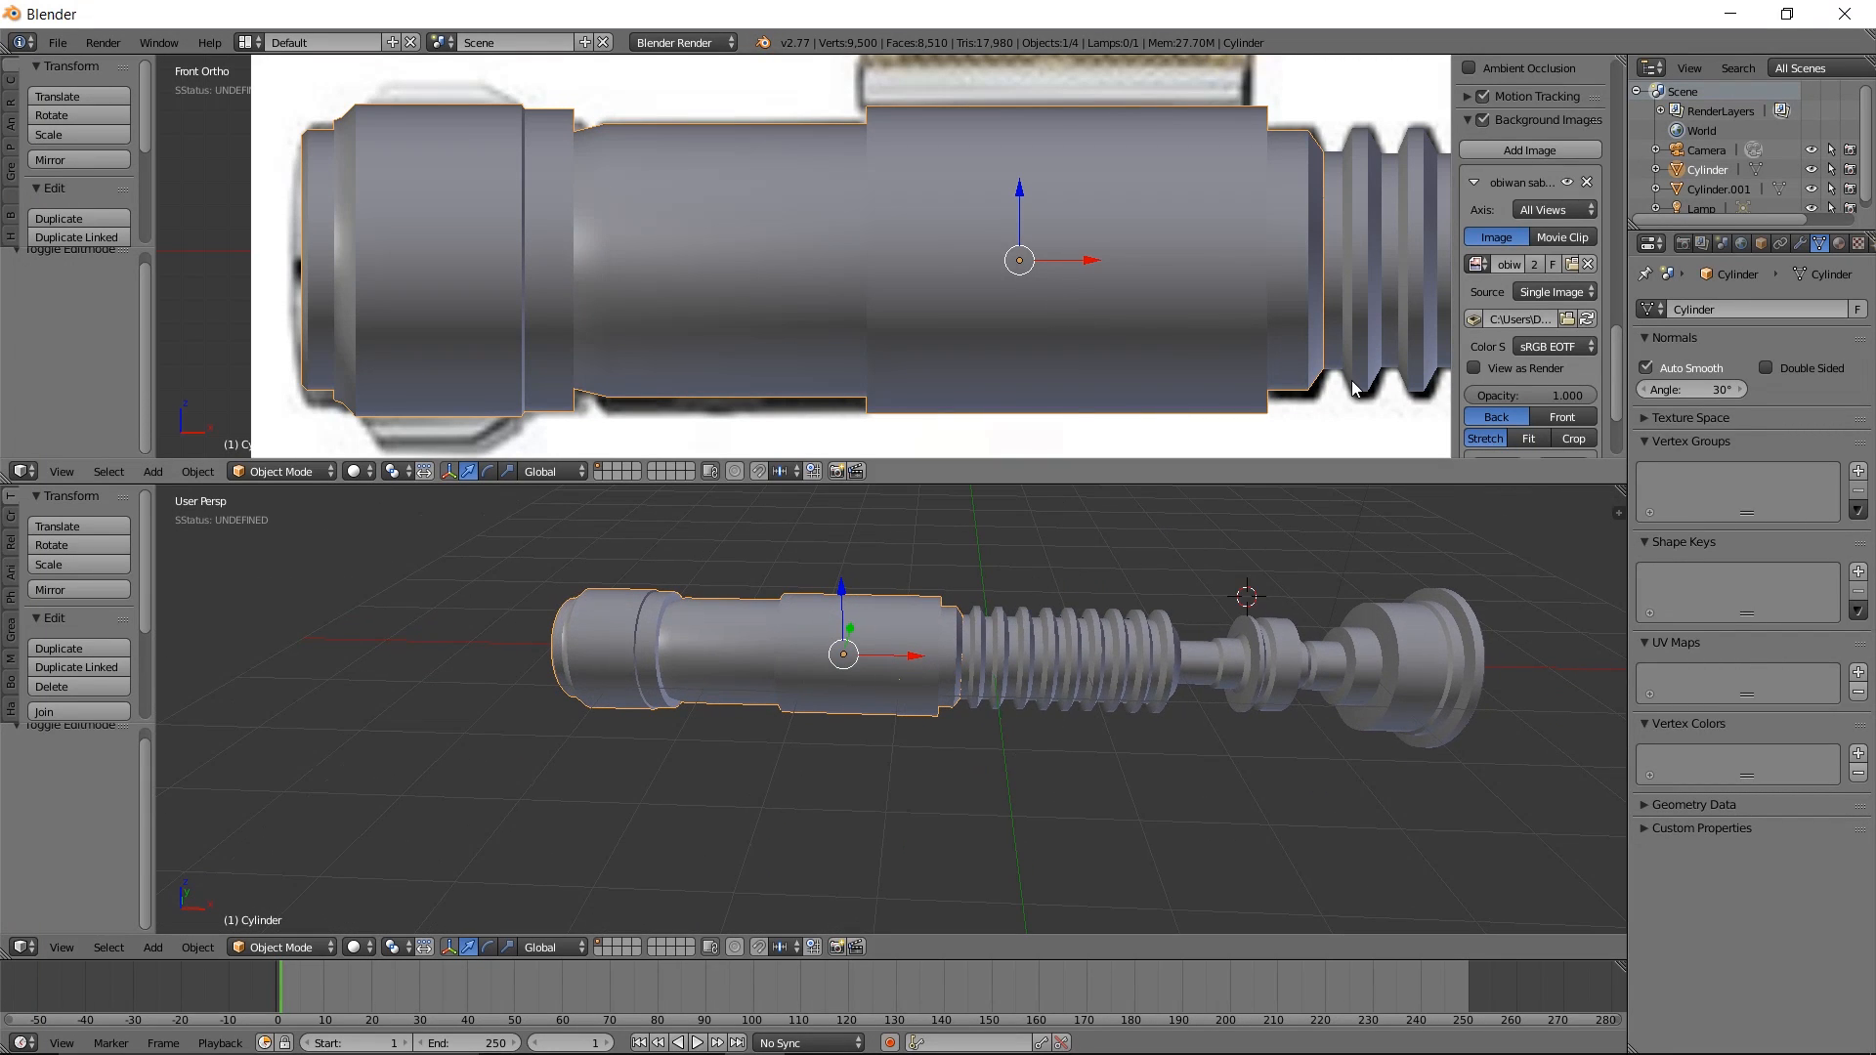
left_click_drag(1550, 394, 1480, 415)
left_click(1554, 418)
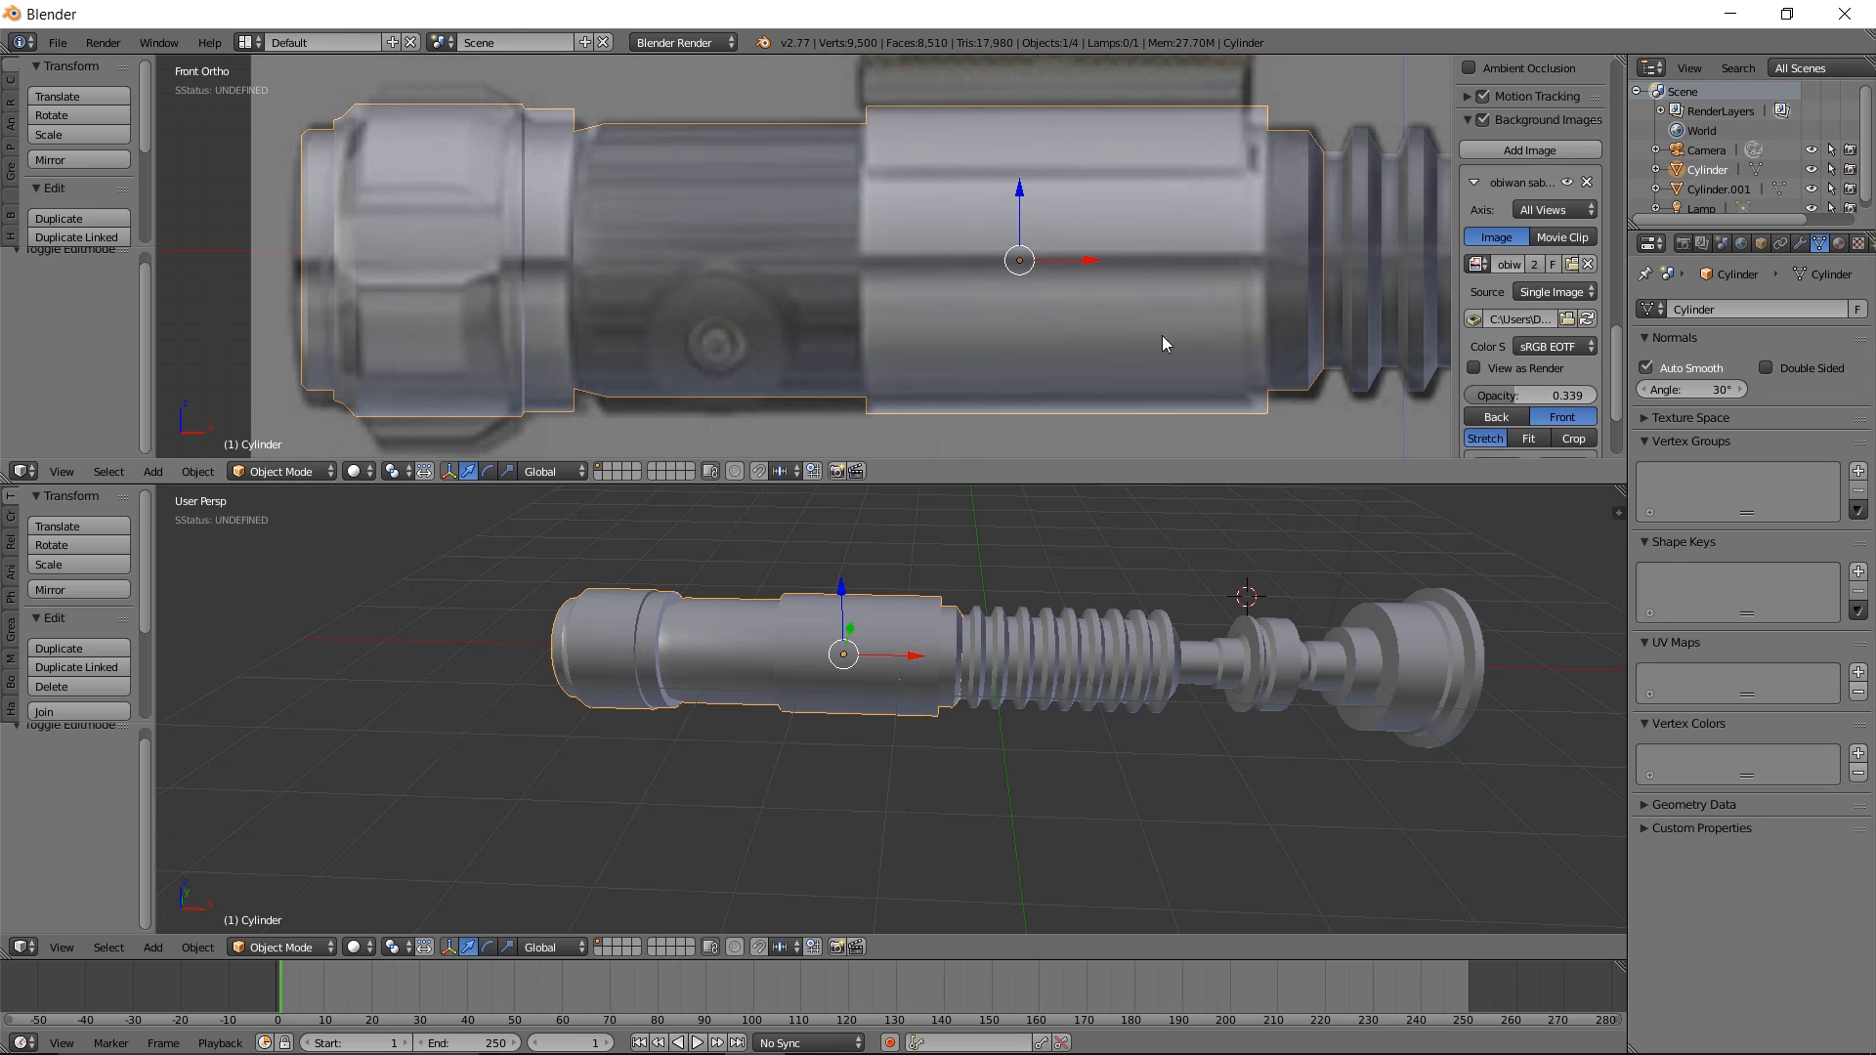
middle_click_drag(1151, 311, 1017, 314, "shift")
scroll(1017, 313, "down", 1)
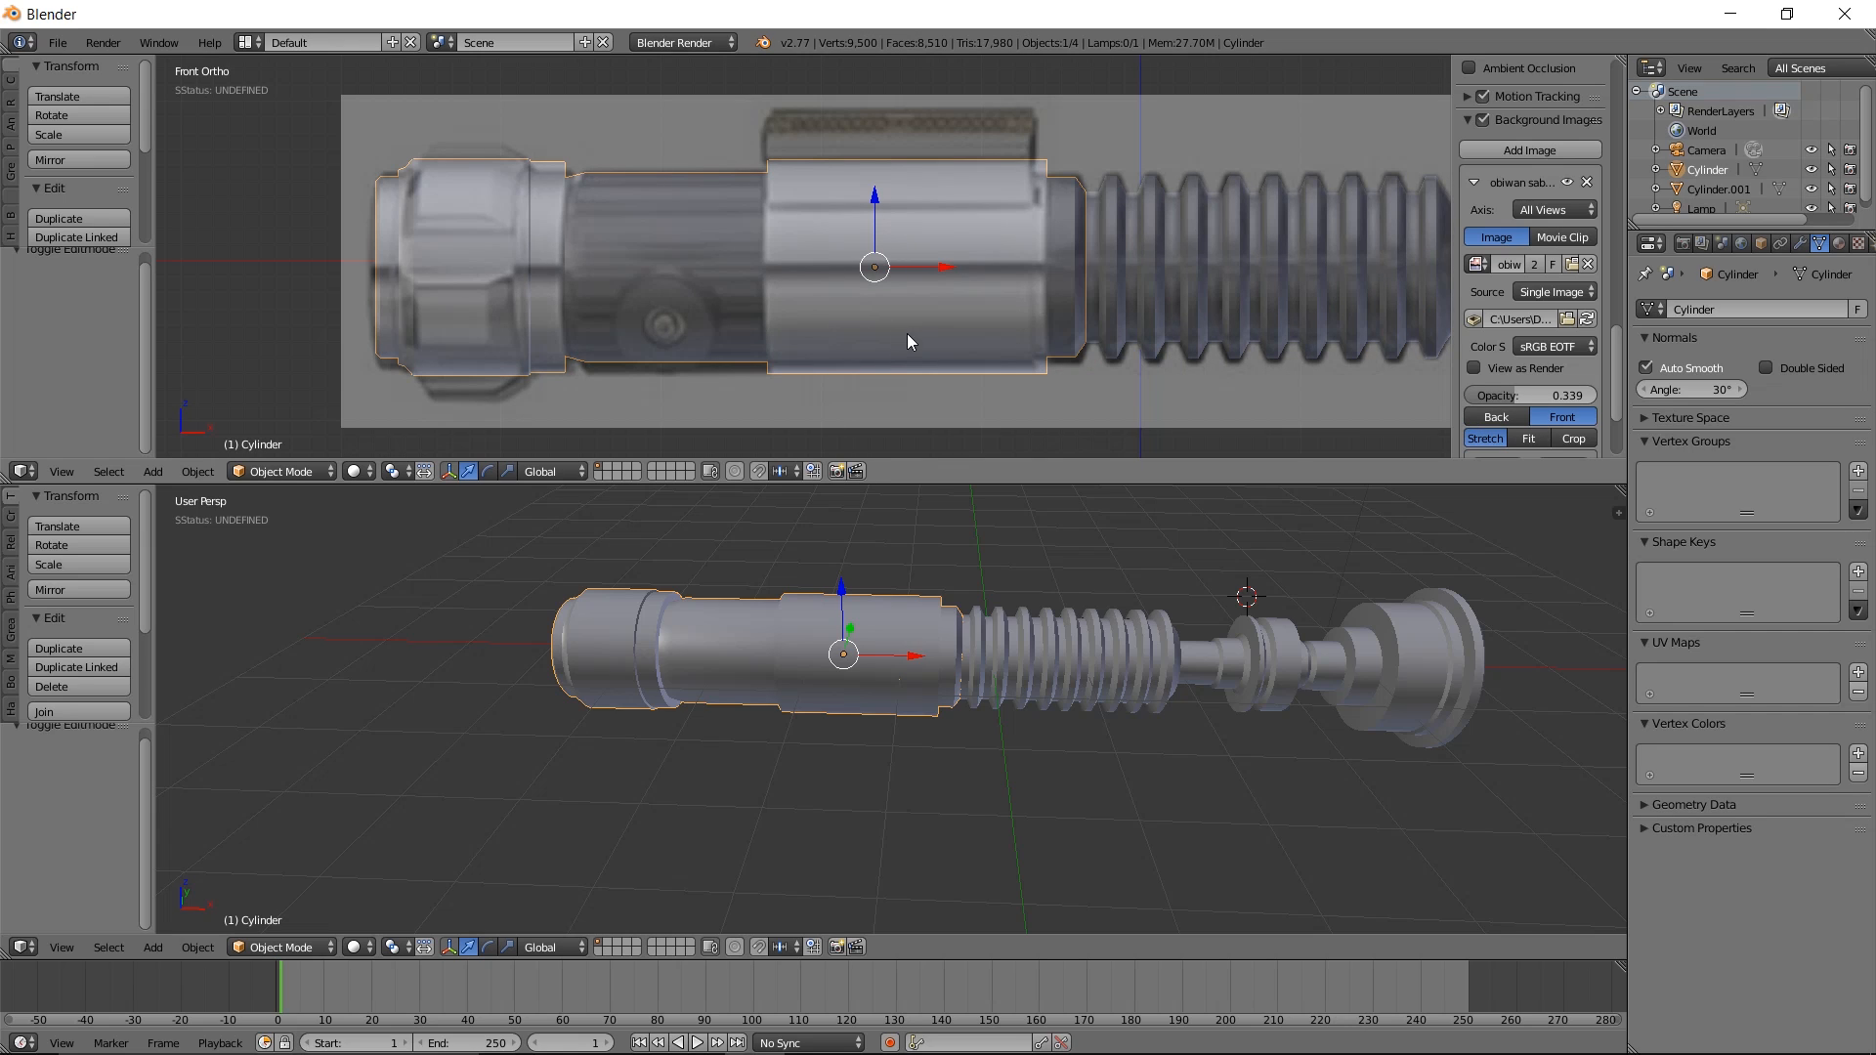
middle_click_drag(871, 291, 919, 294, "shift")
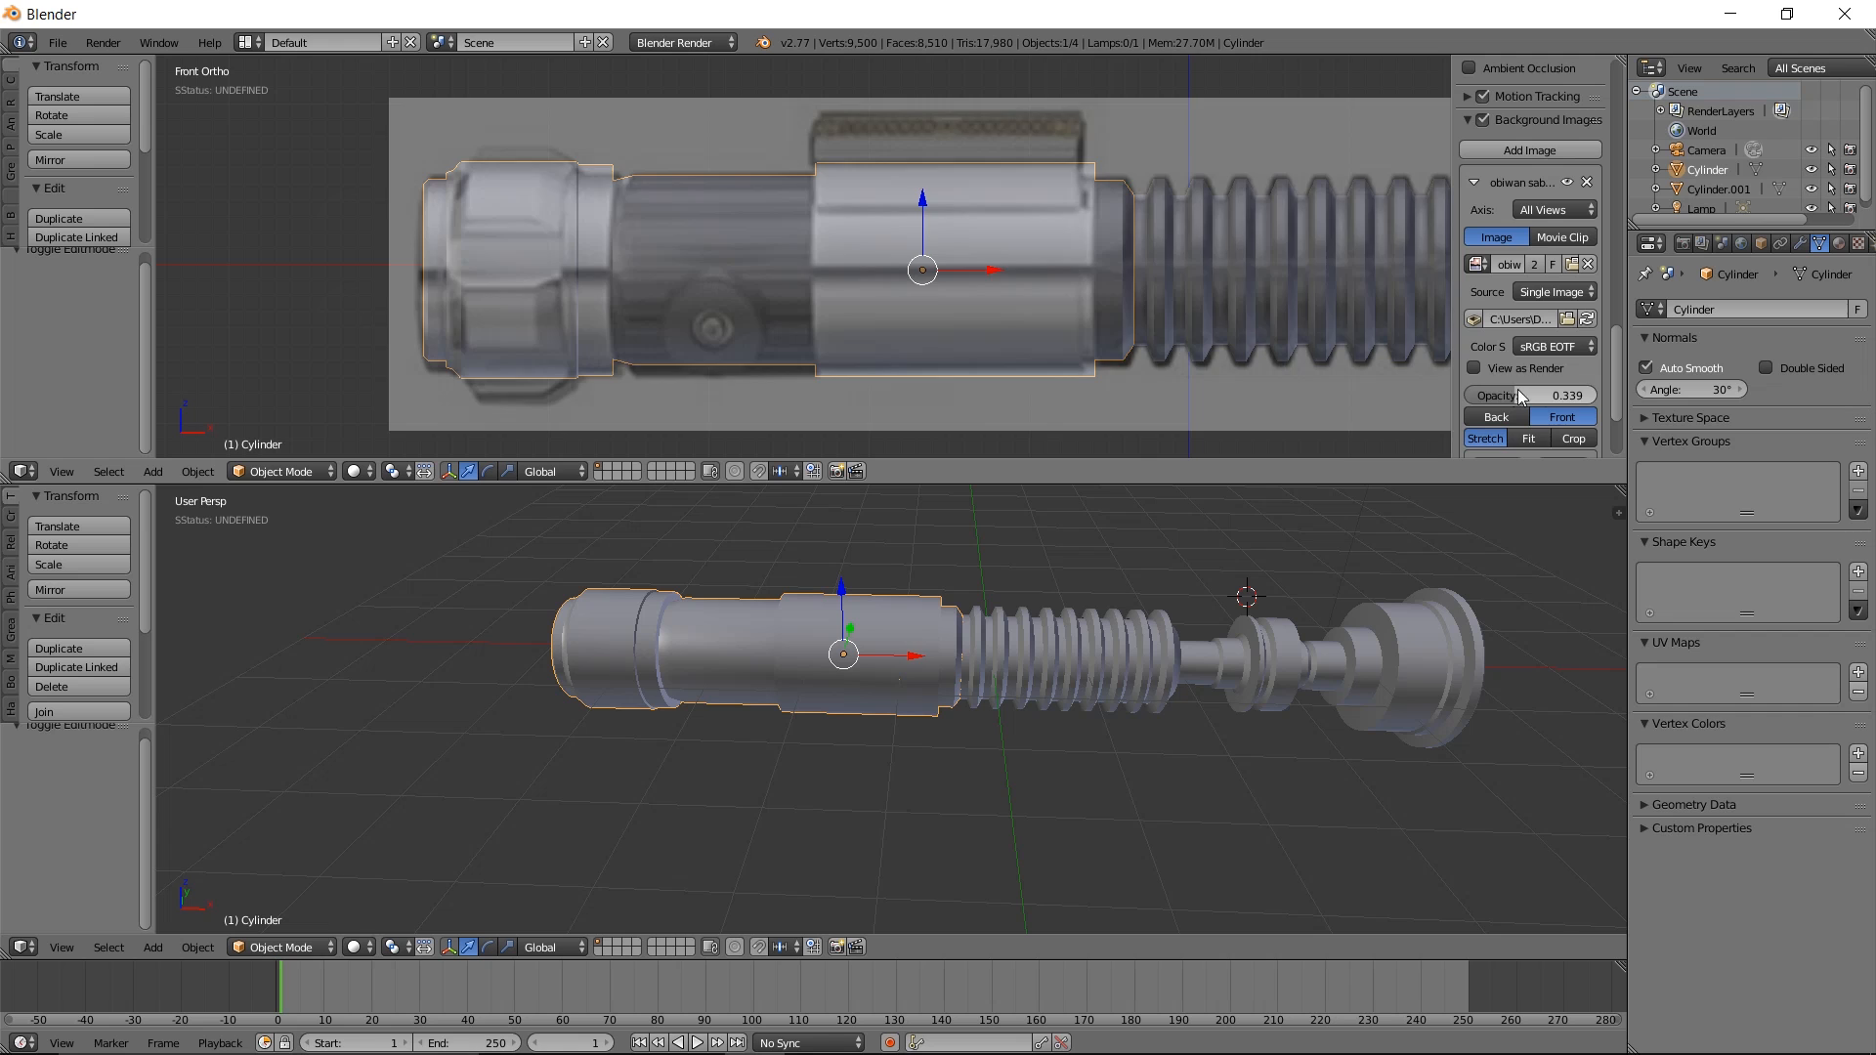
left_click_drag(1513, 390, 1634, 389)
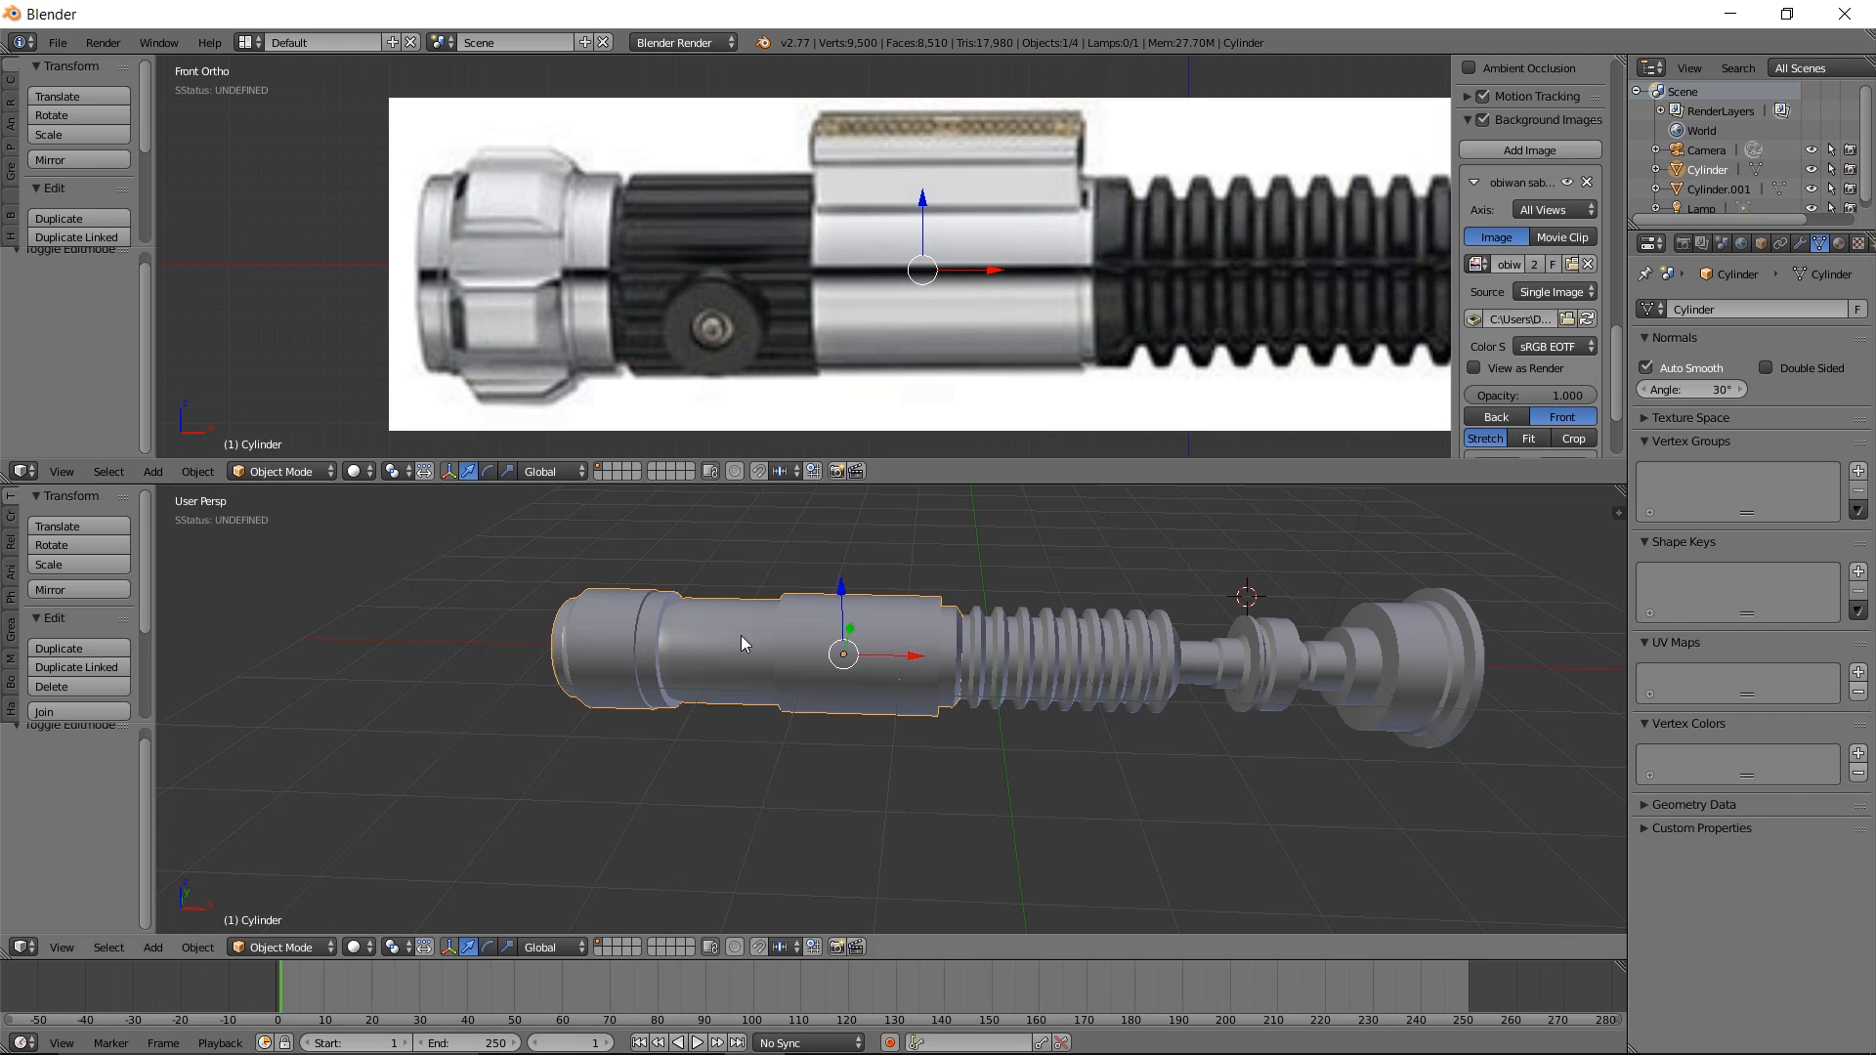
middle_click_drag(739, 653, 905, 660)
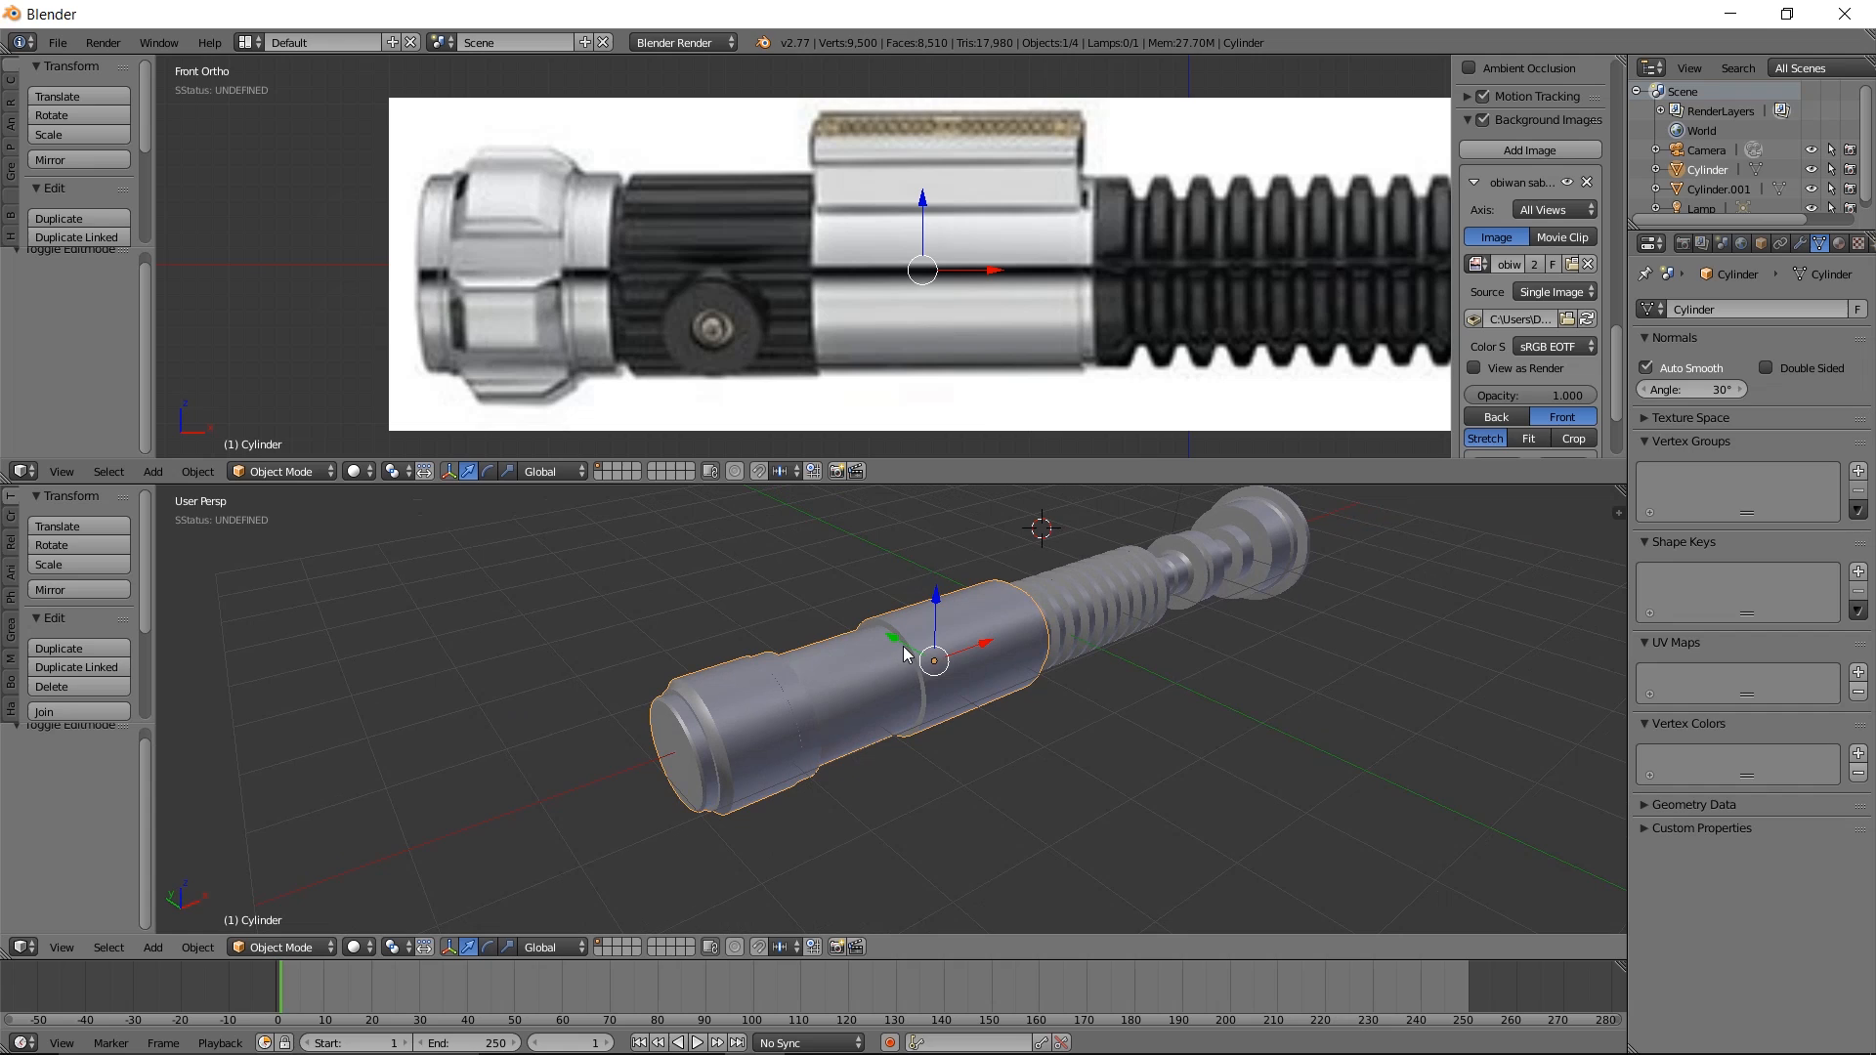
scroll(905, 657, "up", 2)
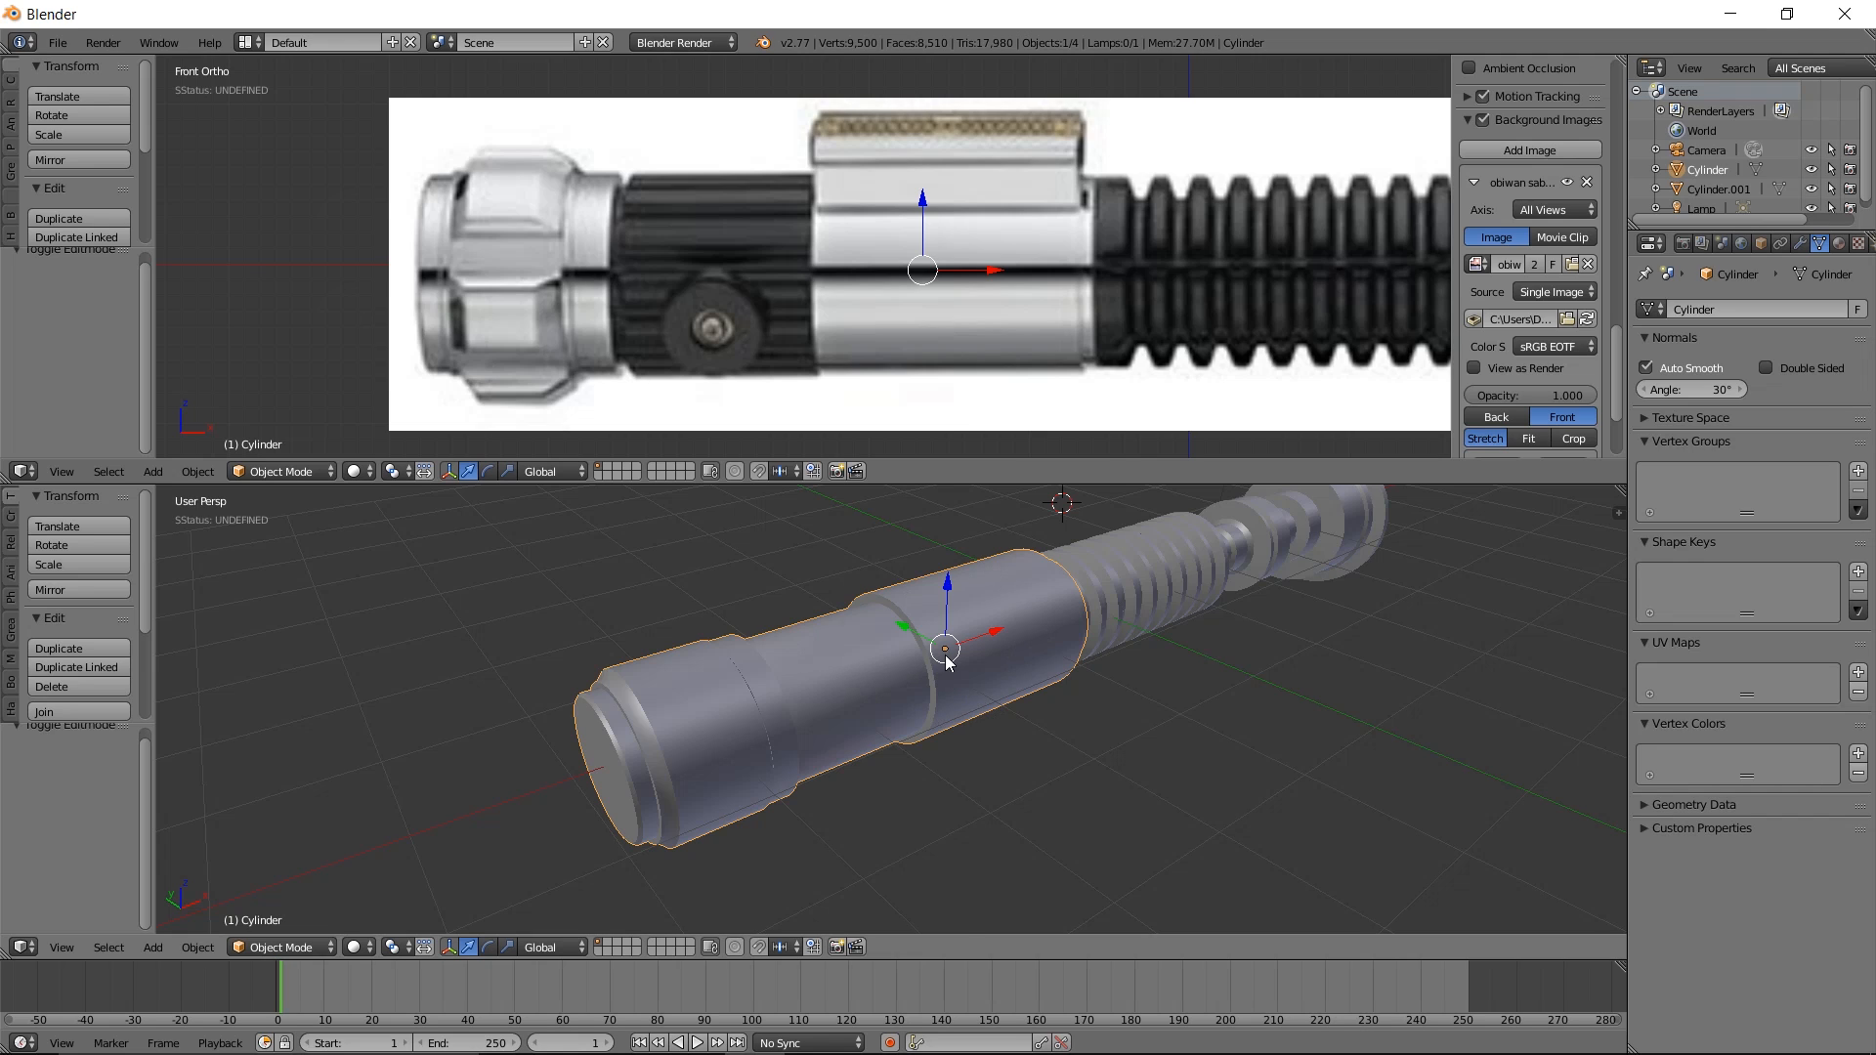
key("shift+a")
mouse_move(948, 661)
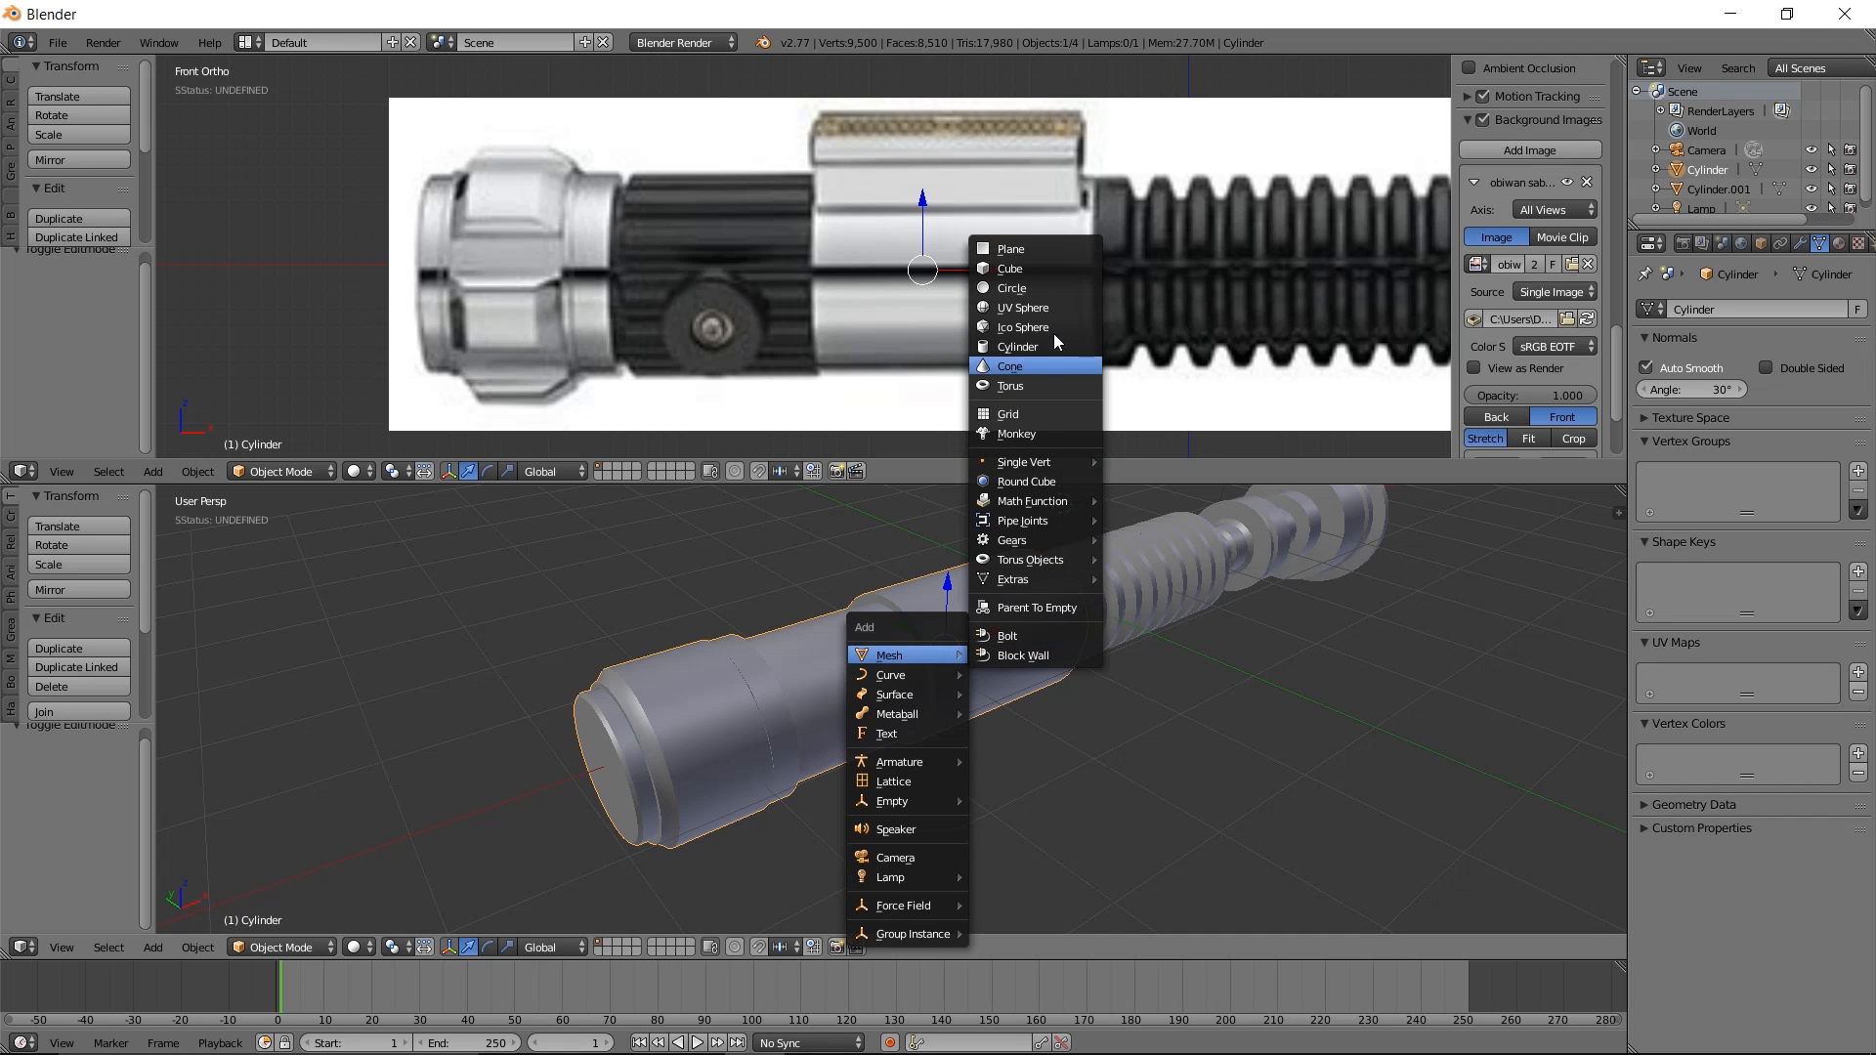
left_click(1021, 348)
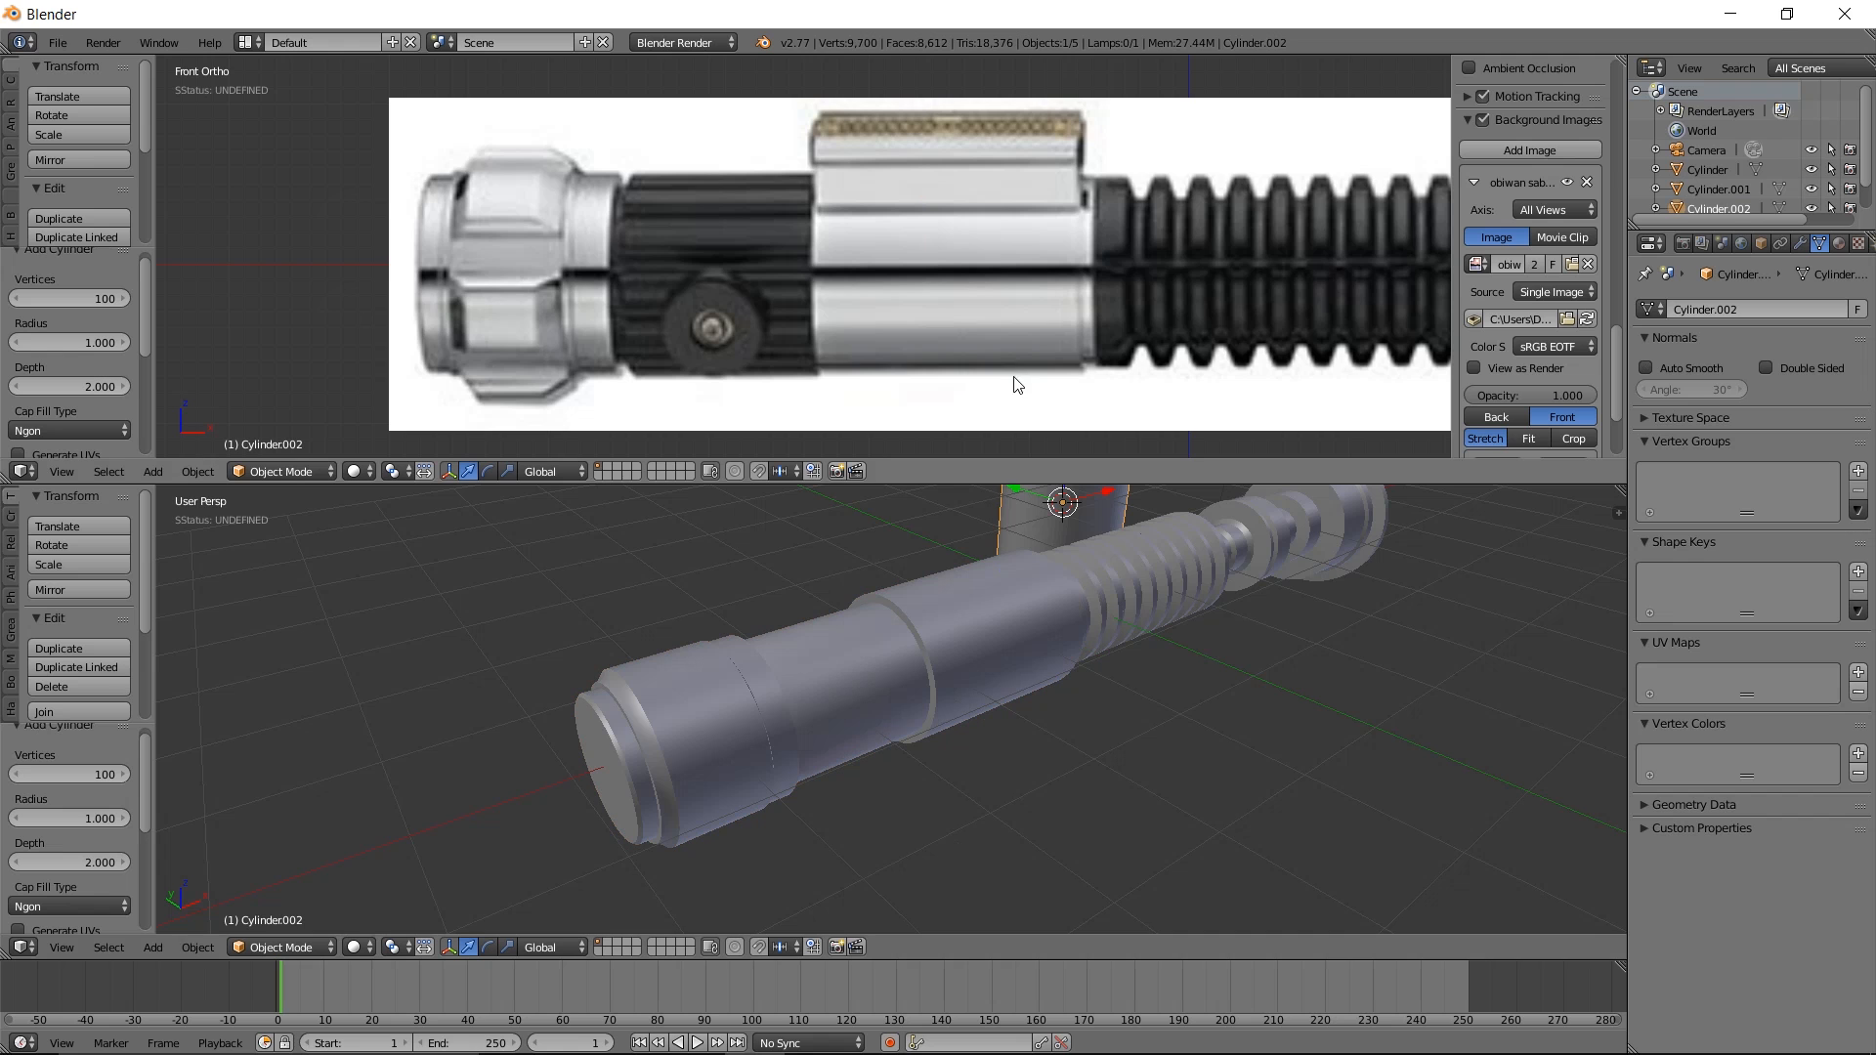
middle_click_drag(1012, 547, 944, 571)
scroll(928, 586, "down", 4)
key("x")
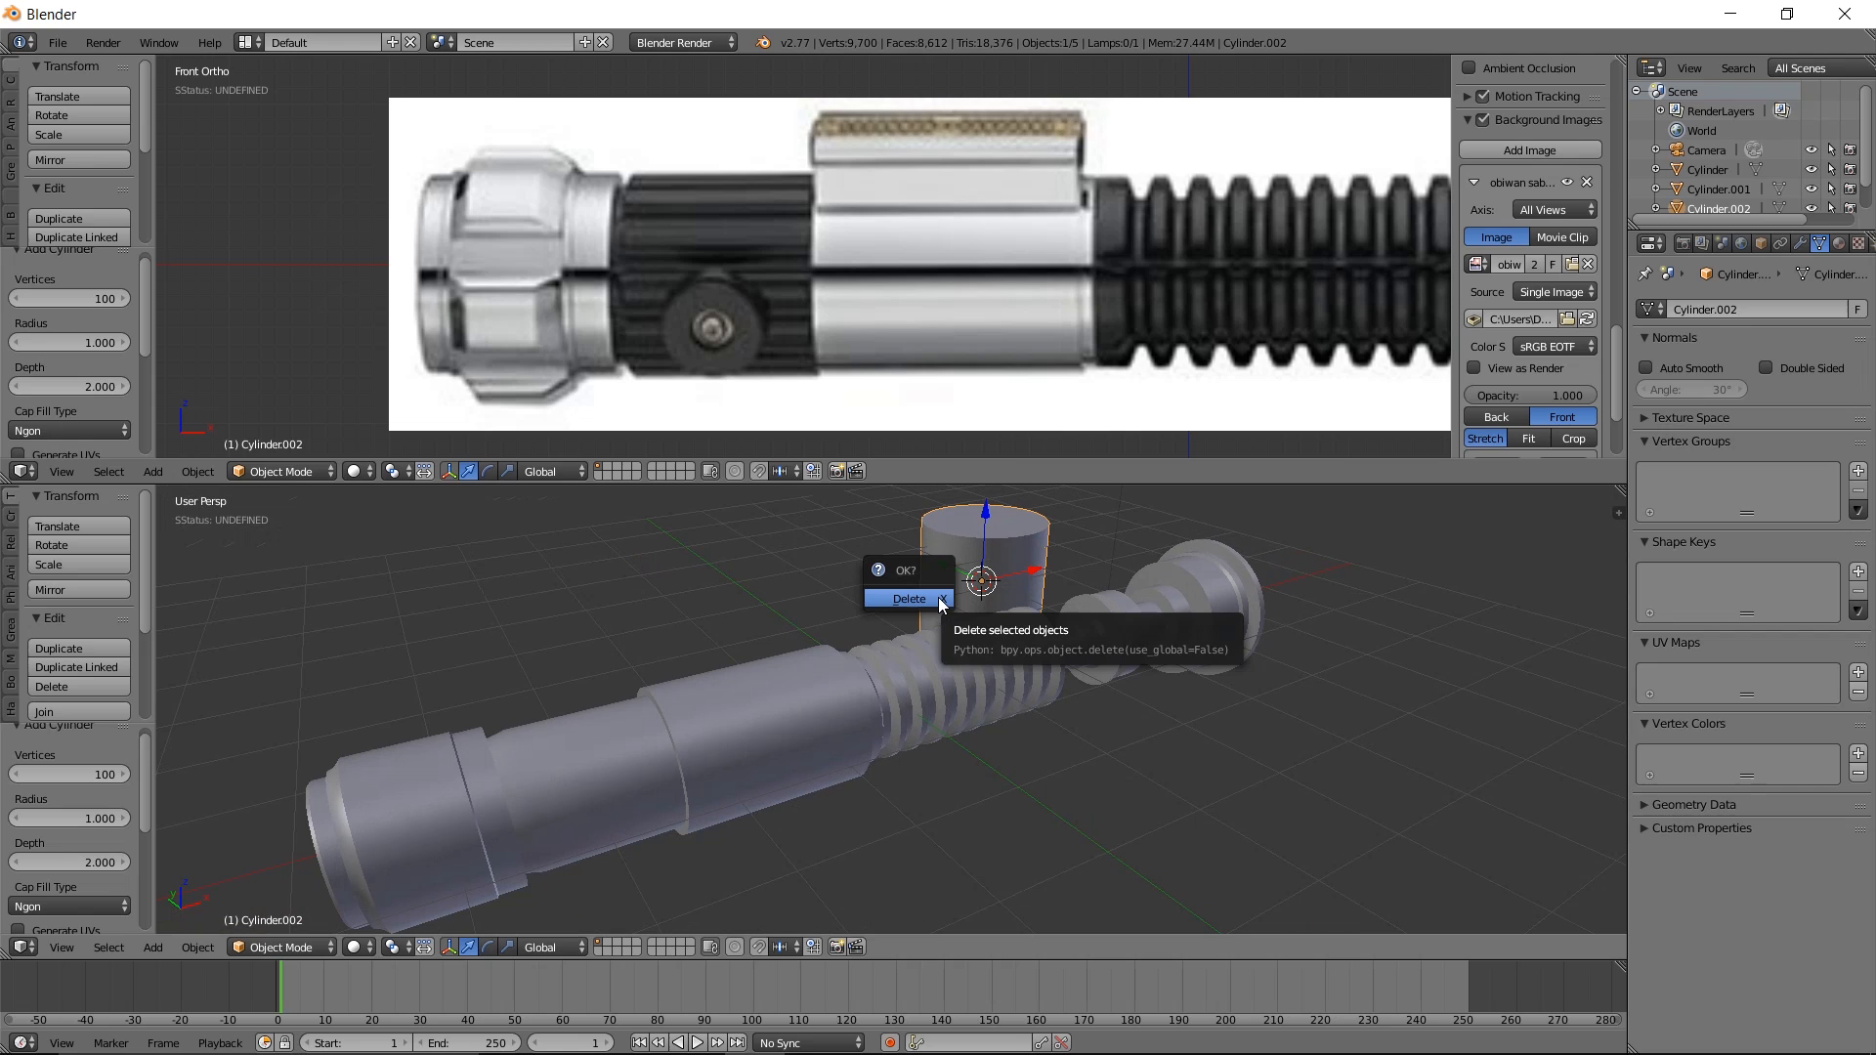
left_click(912, 602)
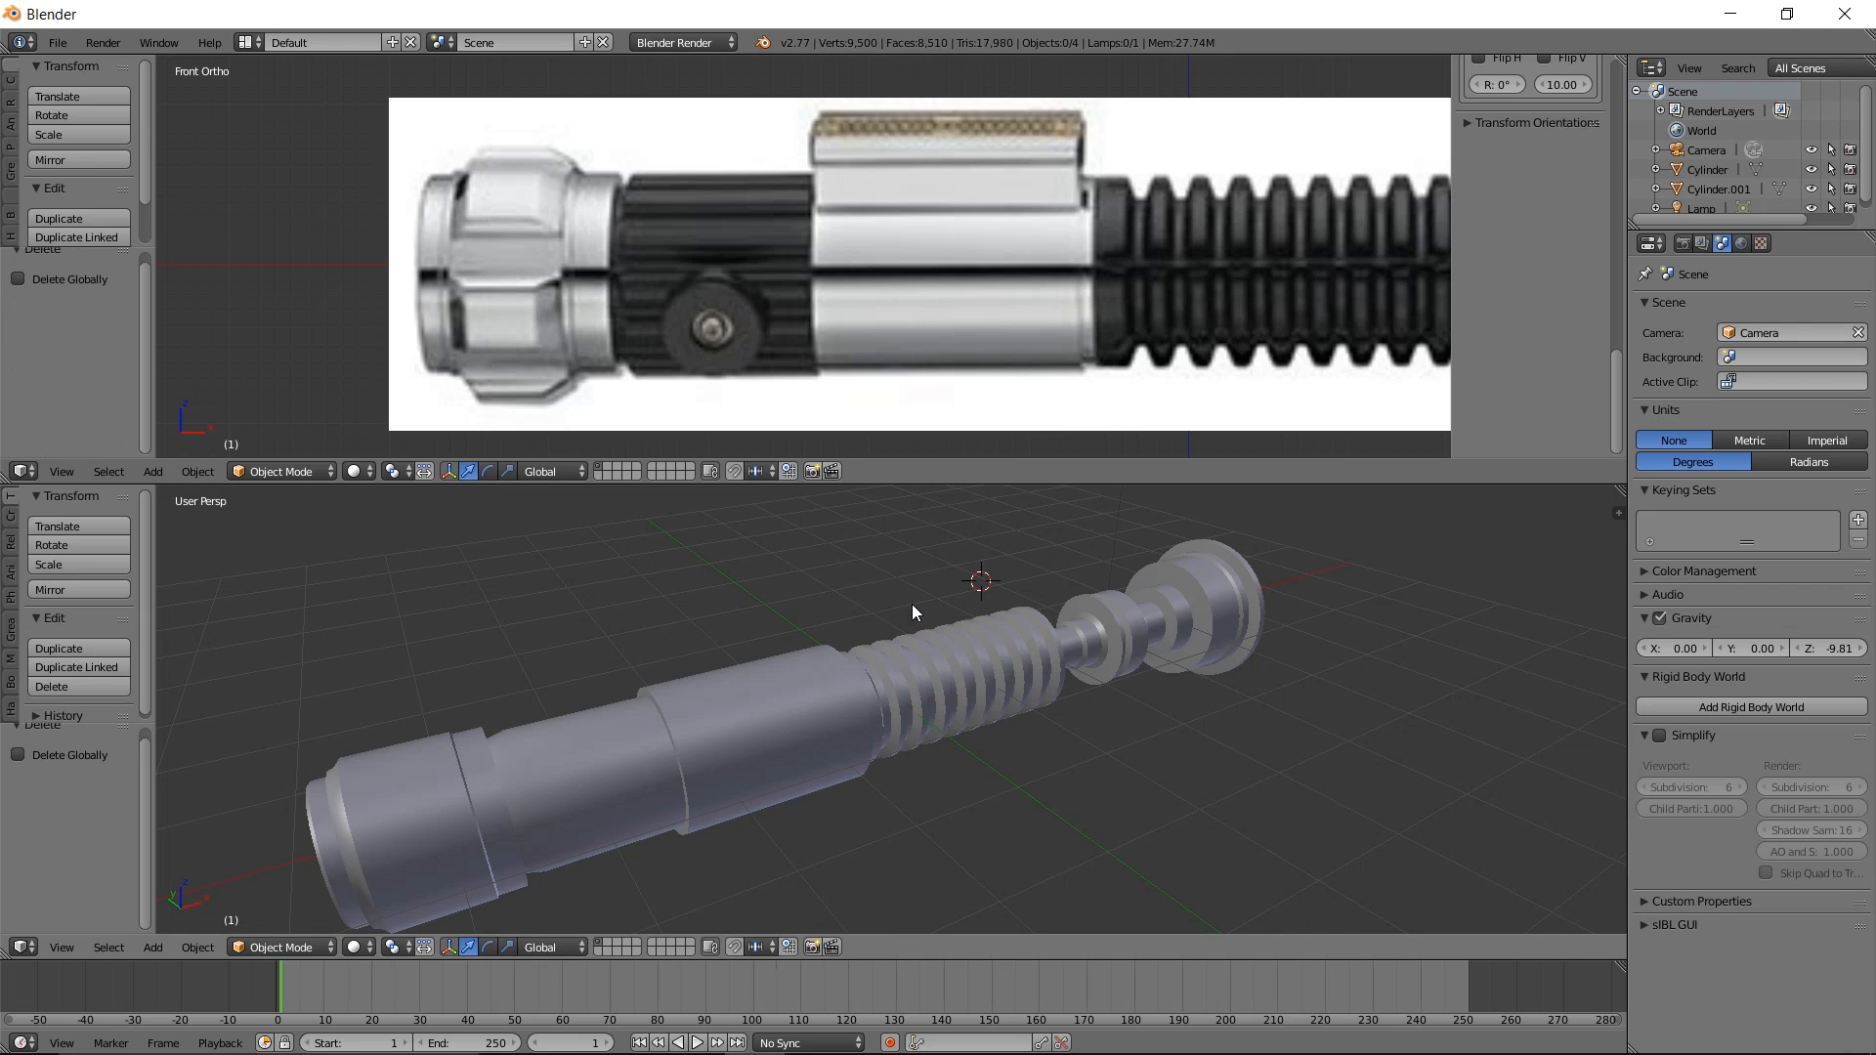
Snap the 3D cursor to the center of the scene
key("space")
type("center")
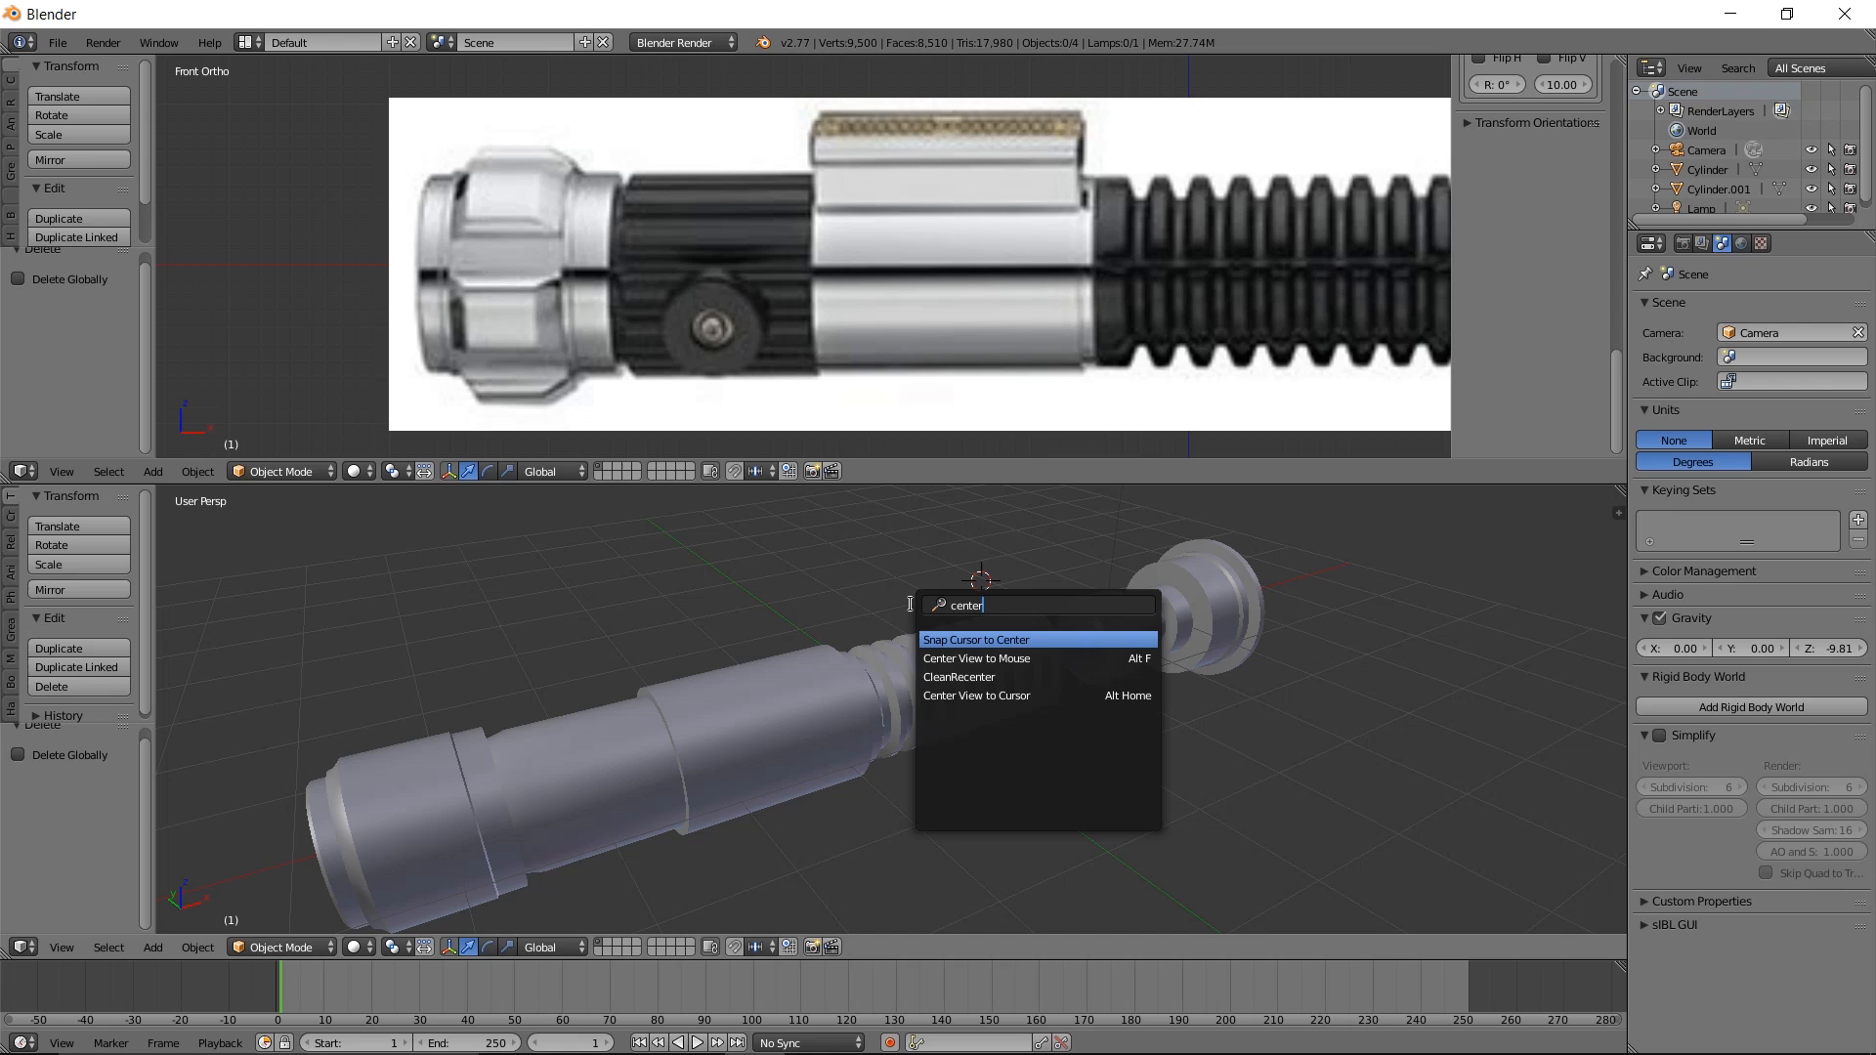
key("Return")
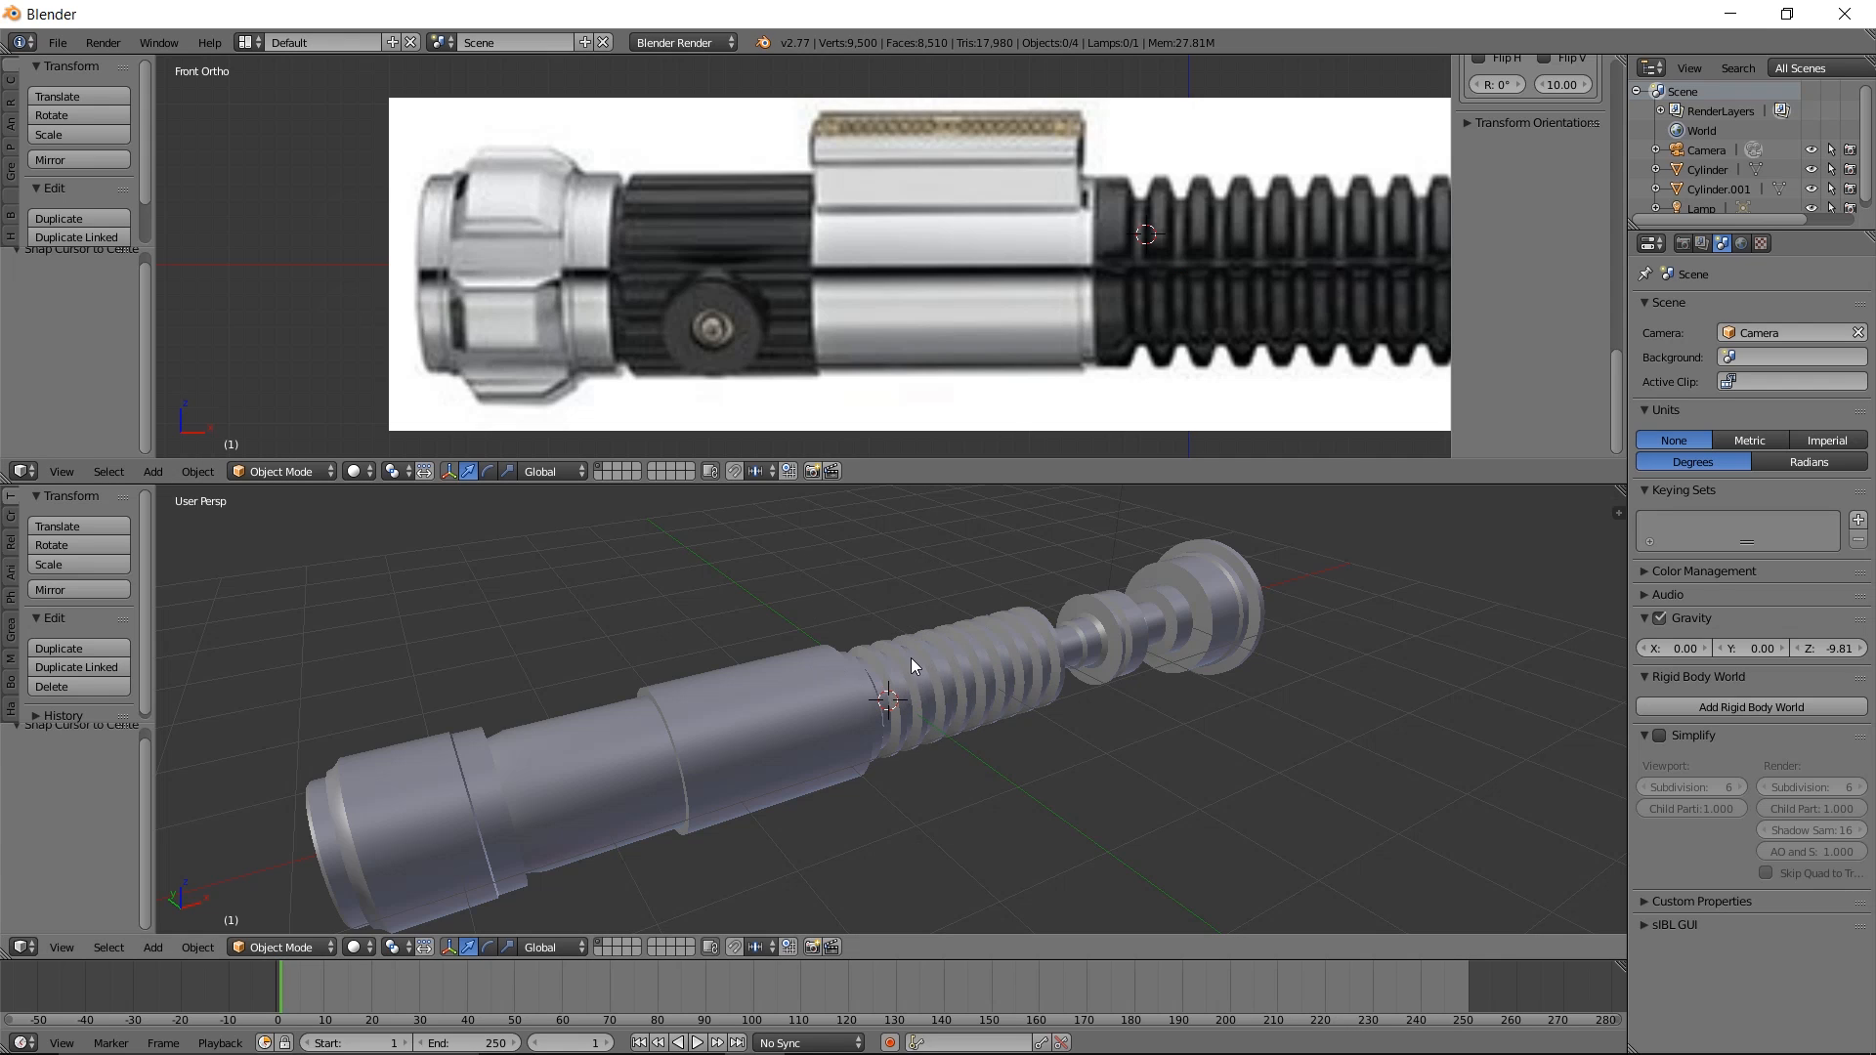
left_click(842, 714)
left_click(797, 743)
left_click(807, 727)
left_click(828, 680)
key("space")
type("curs")
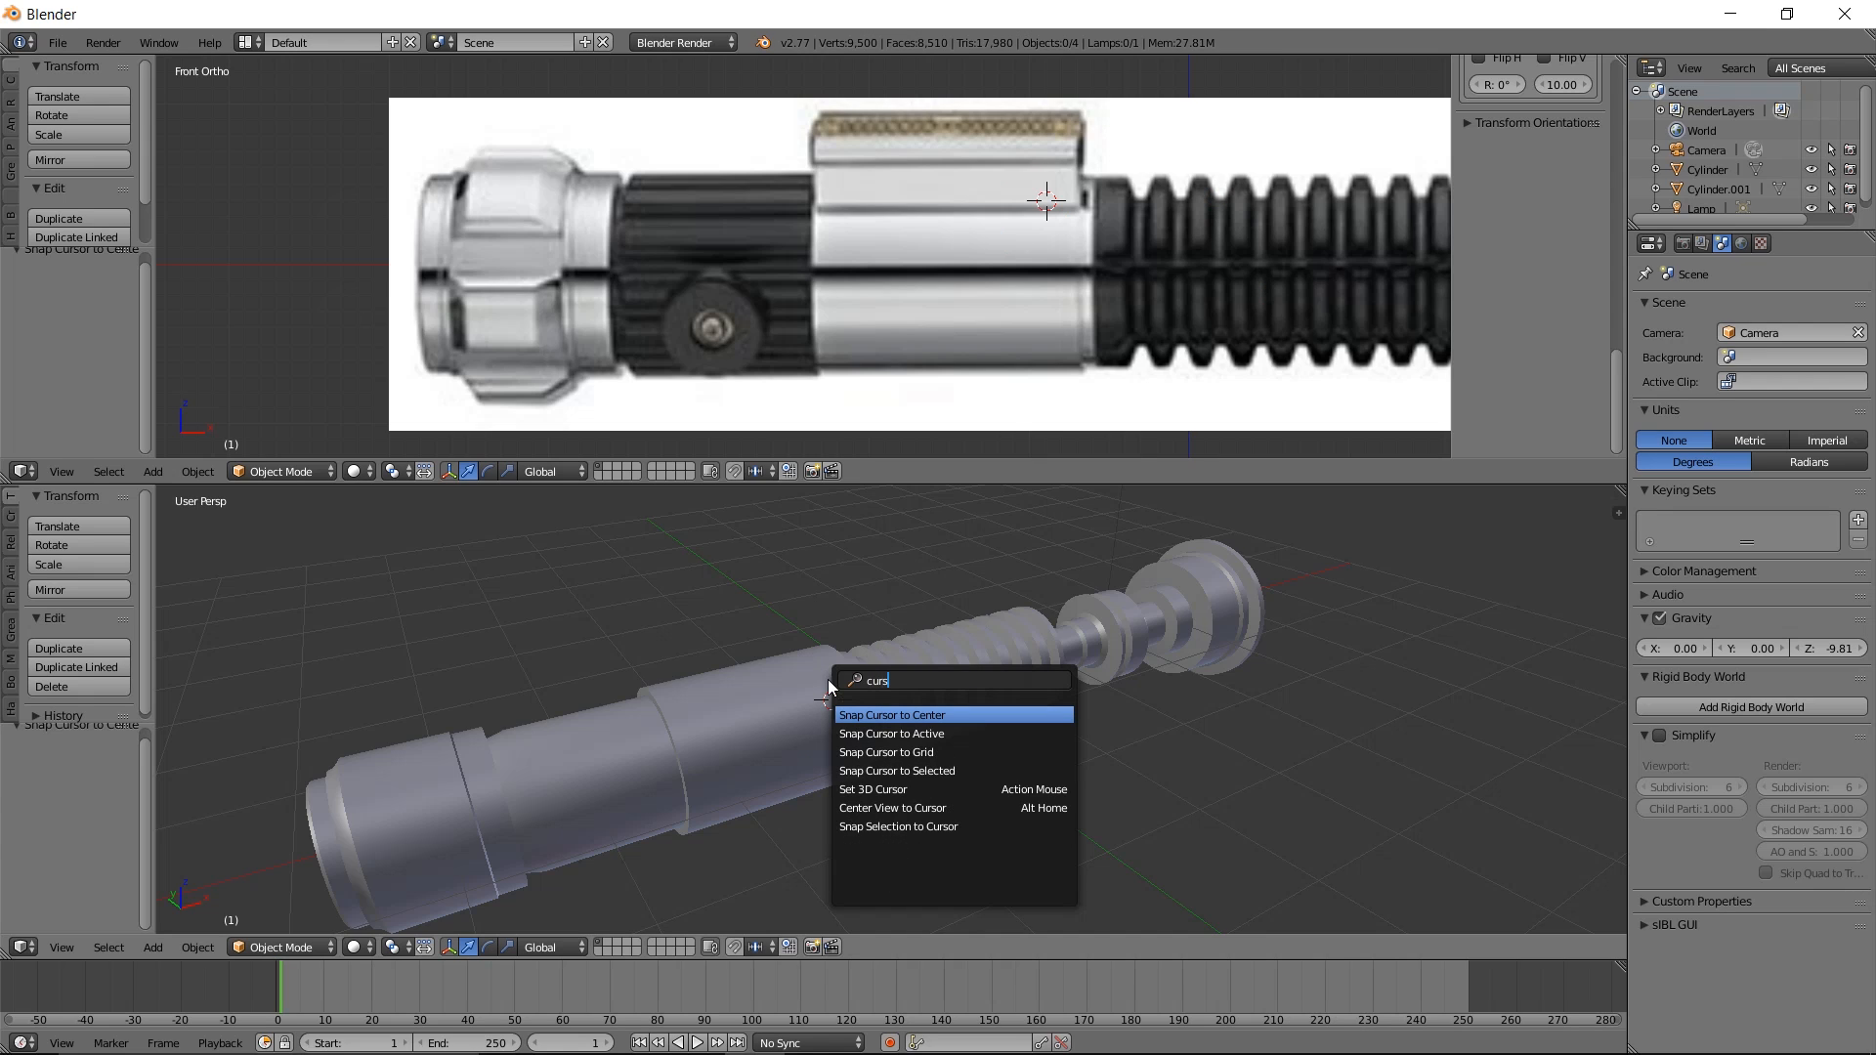
key("Return")
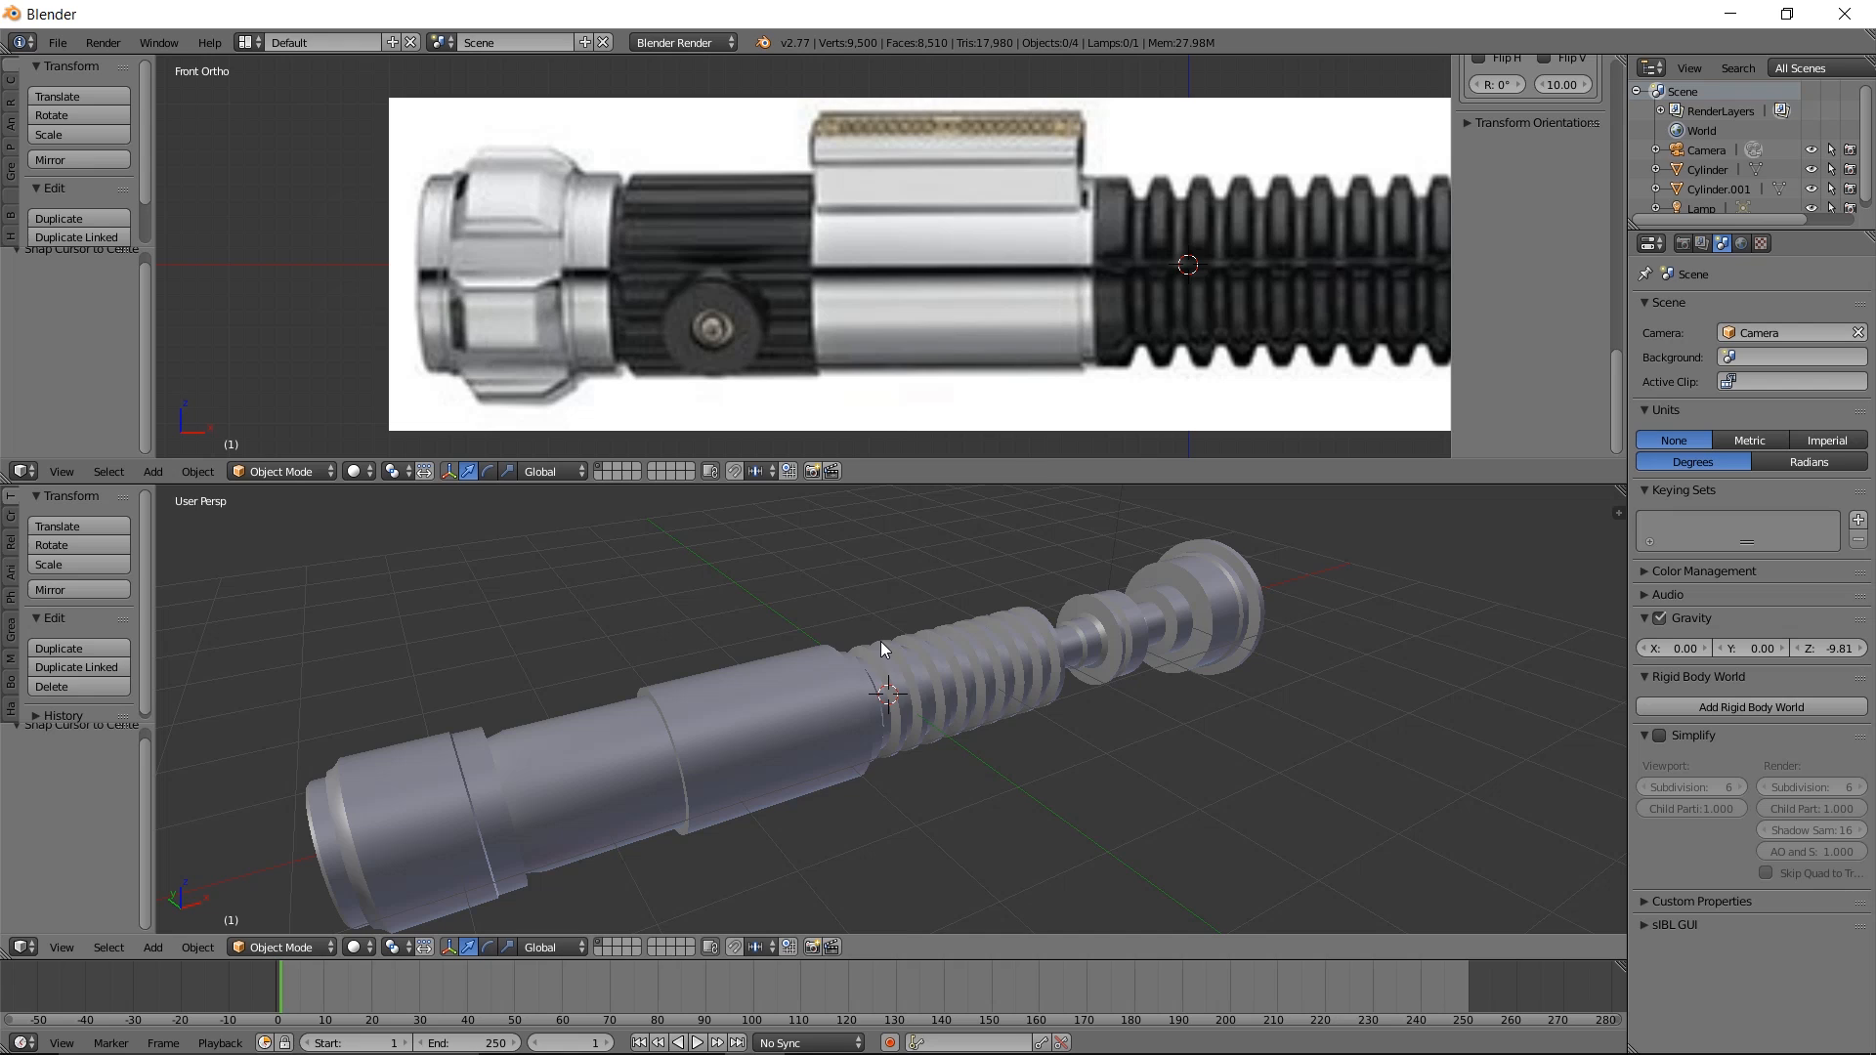
Add a mesh cylinder at the 3D cursor with 12 vertices
key("shift+a")
mouse_move(882, 642)
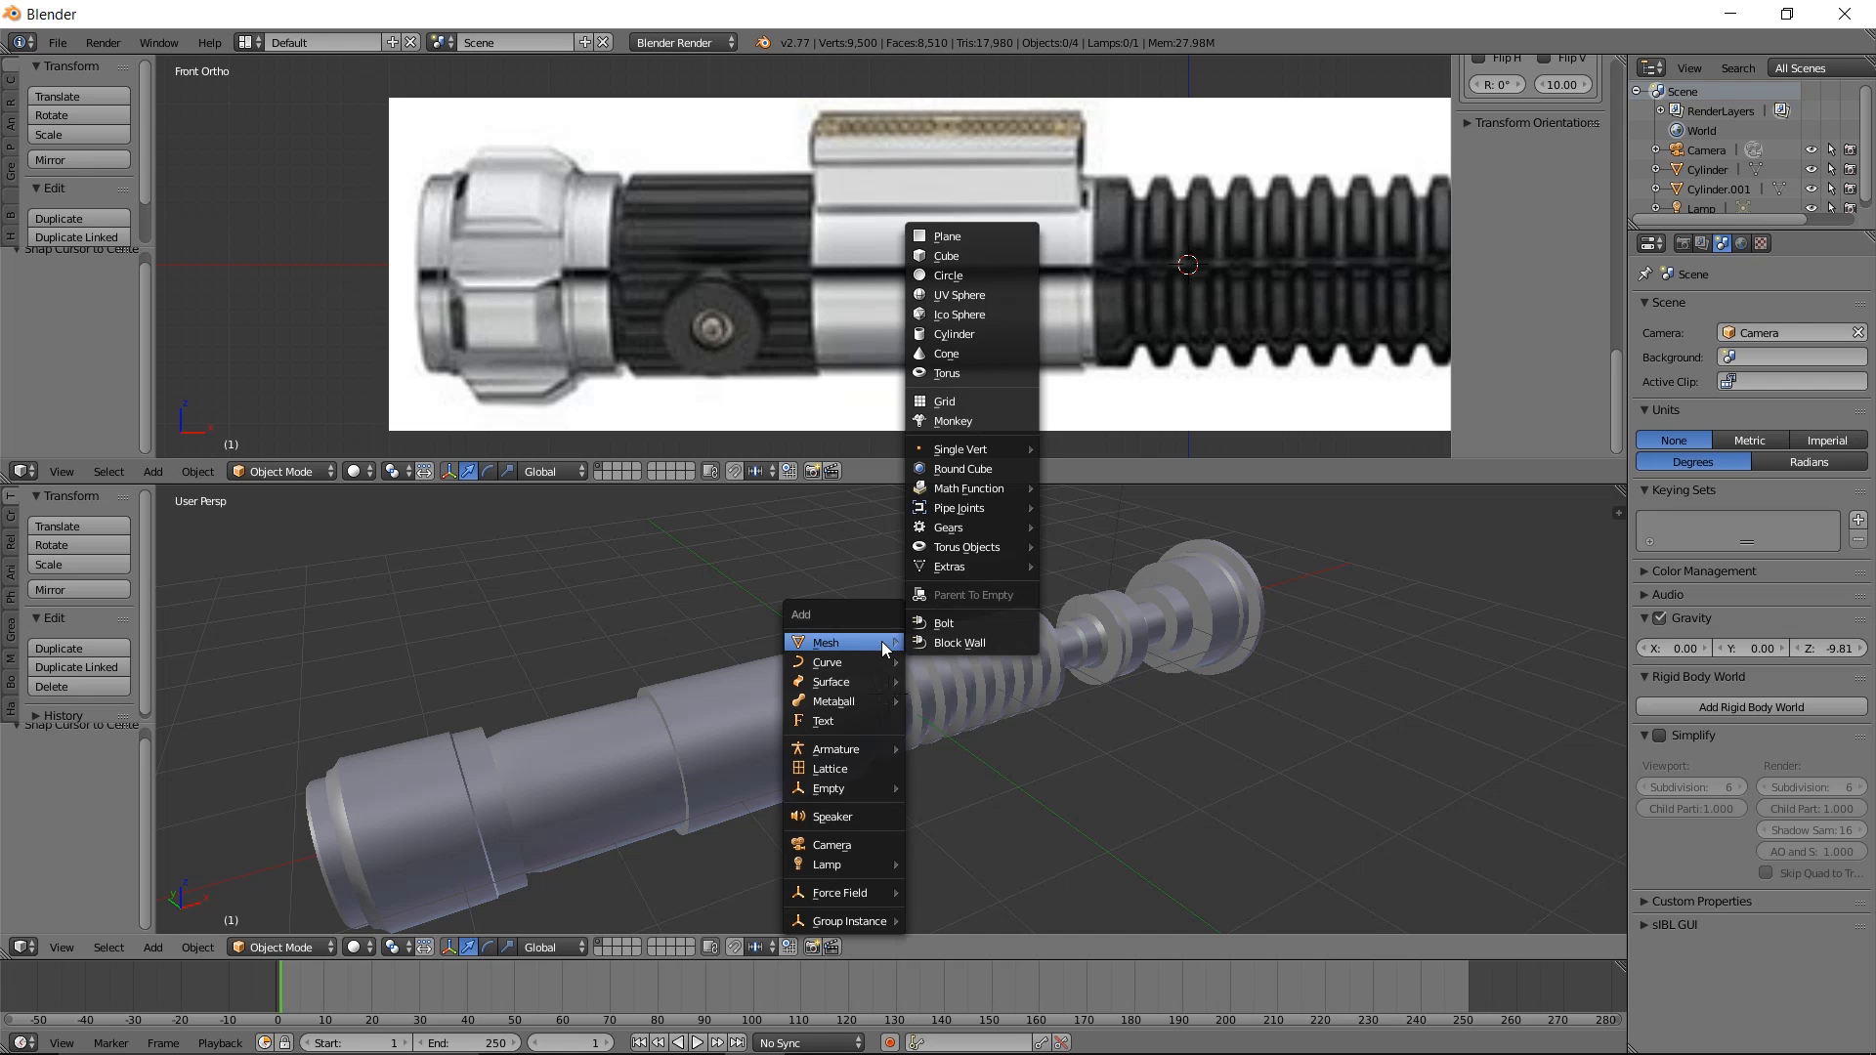
left_click(977, 333)
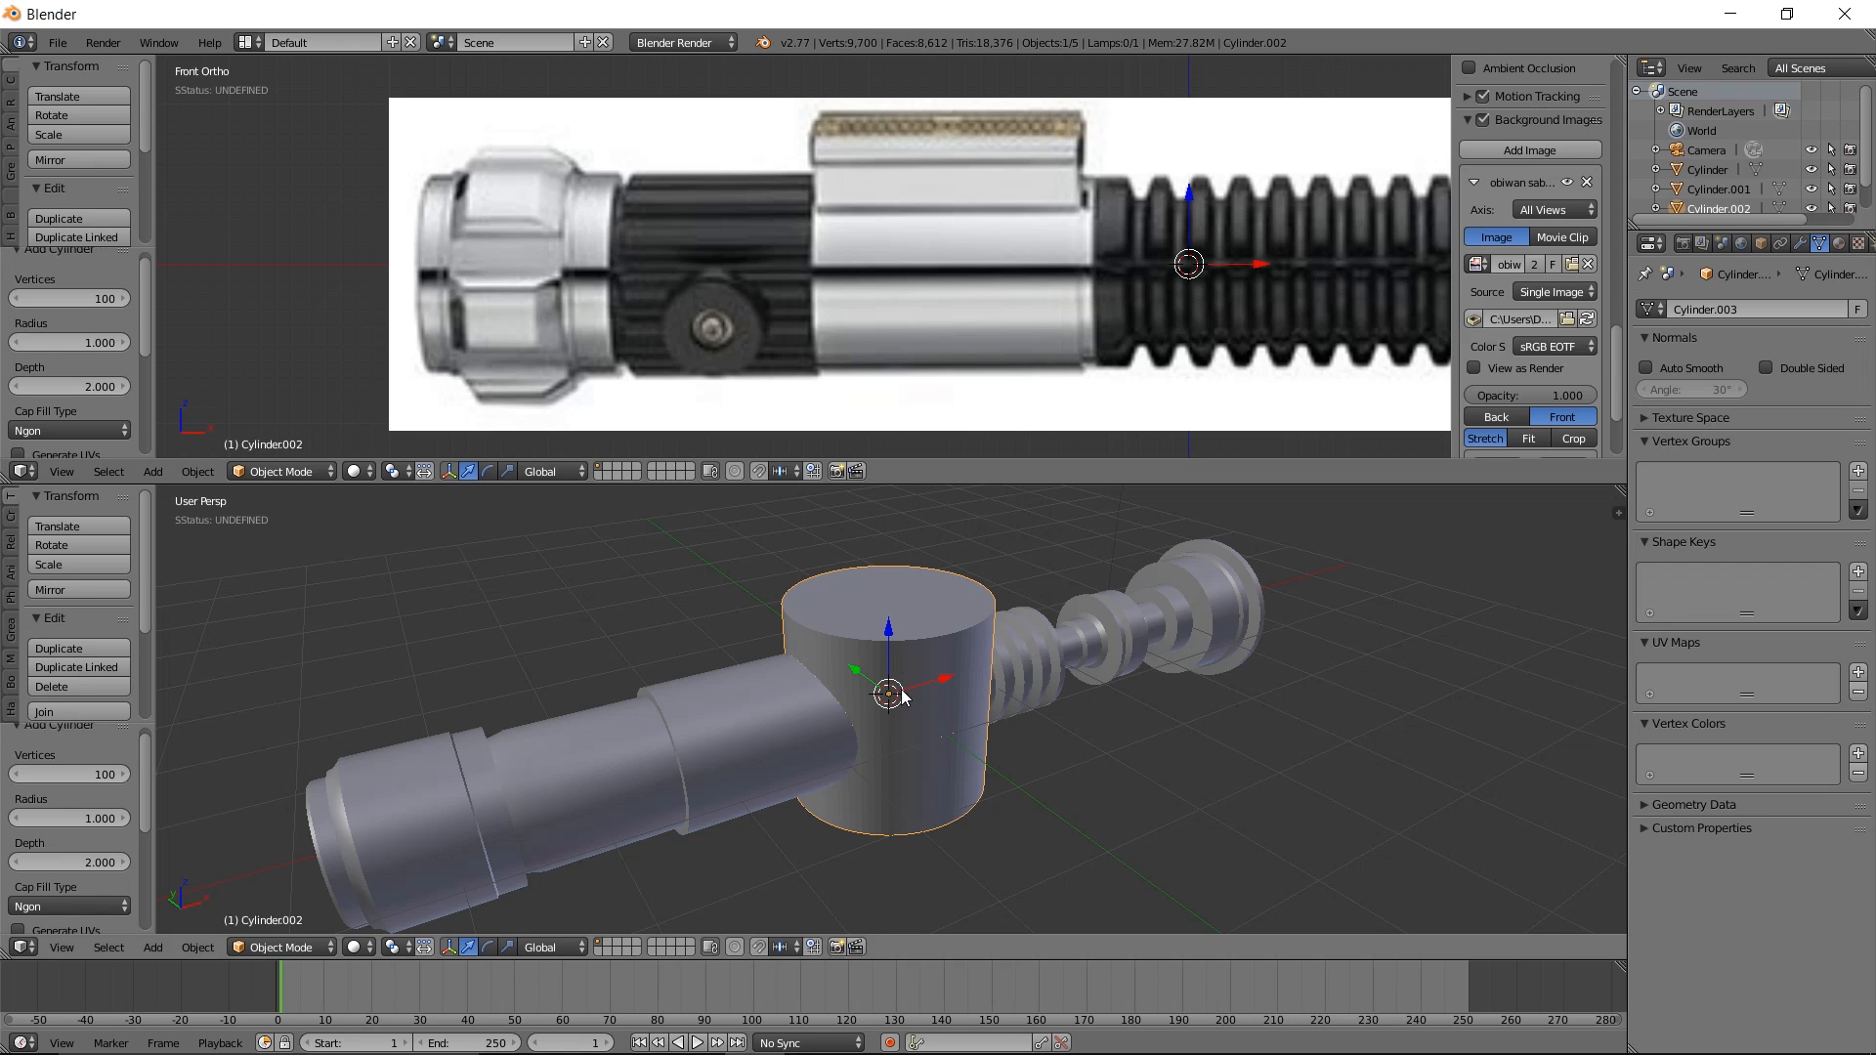
left_click(98, 774)
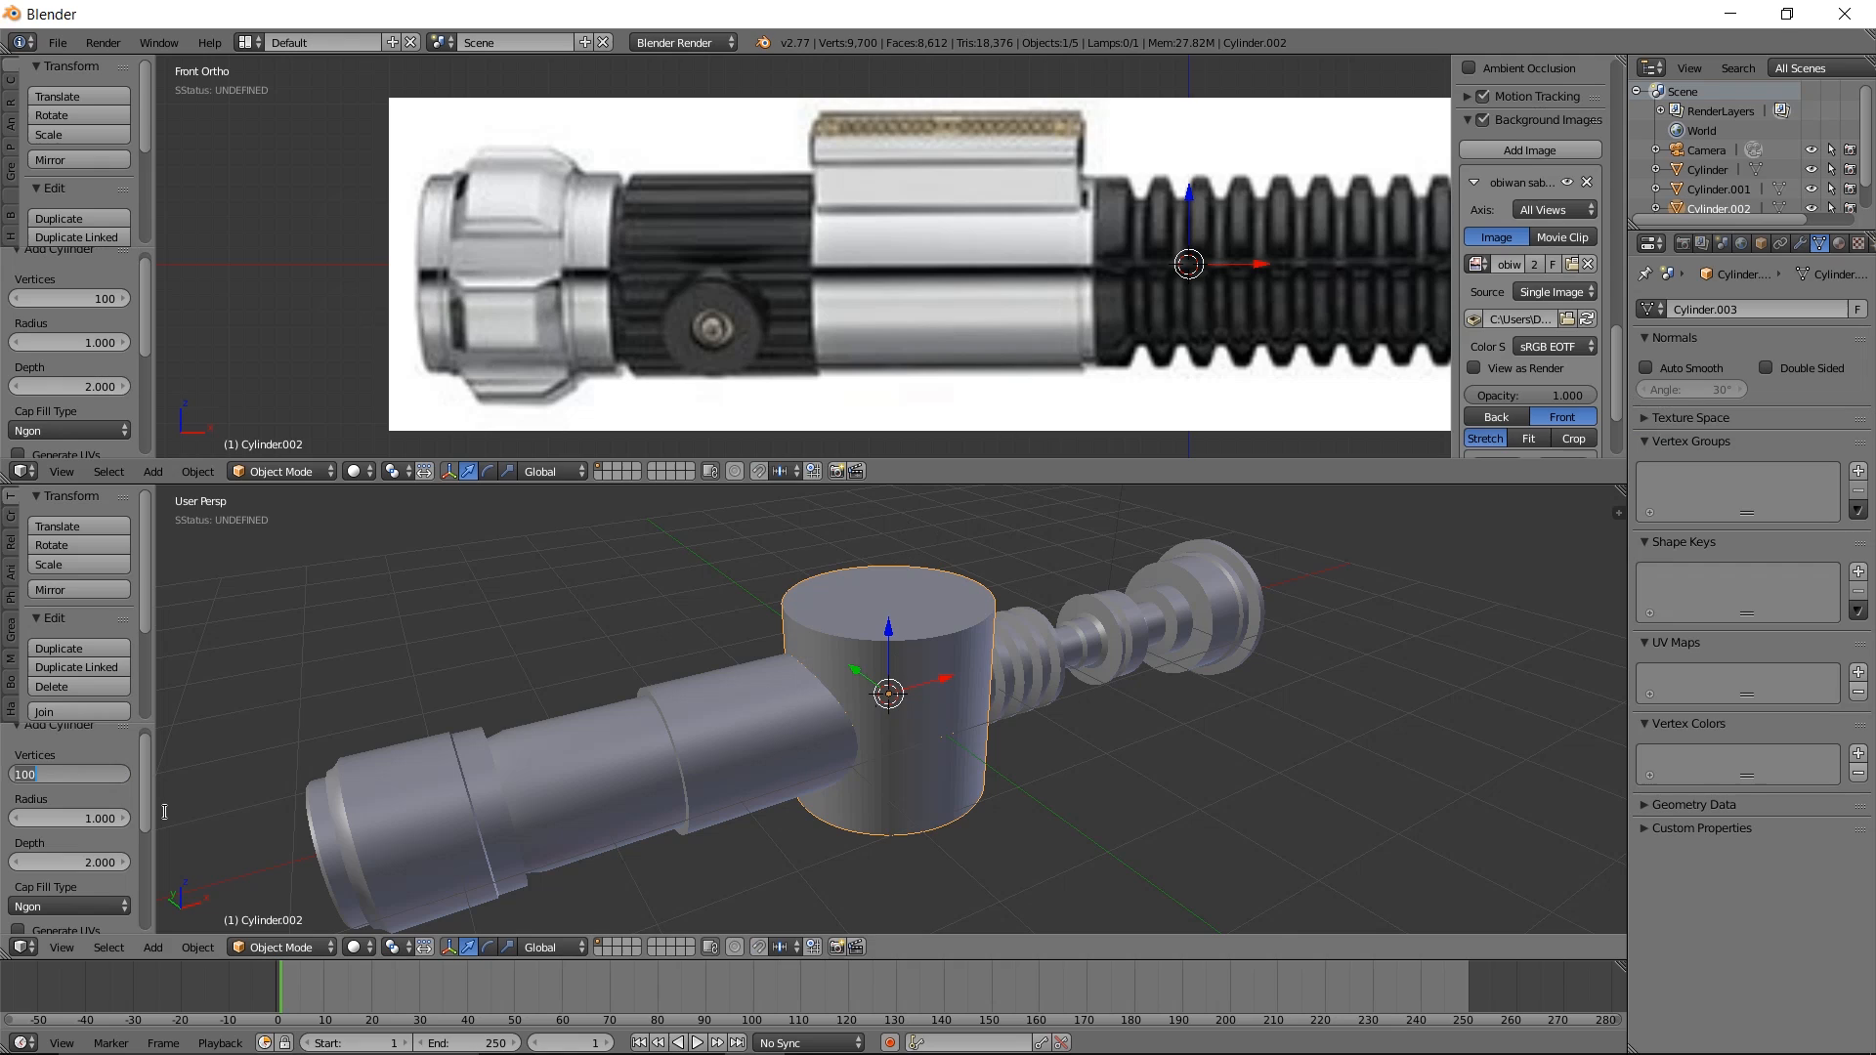
type("12")
key("Return")
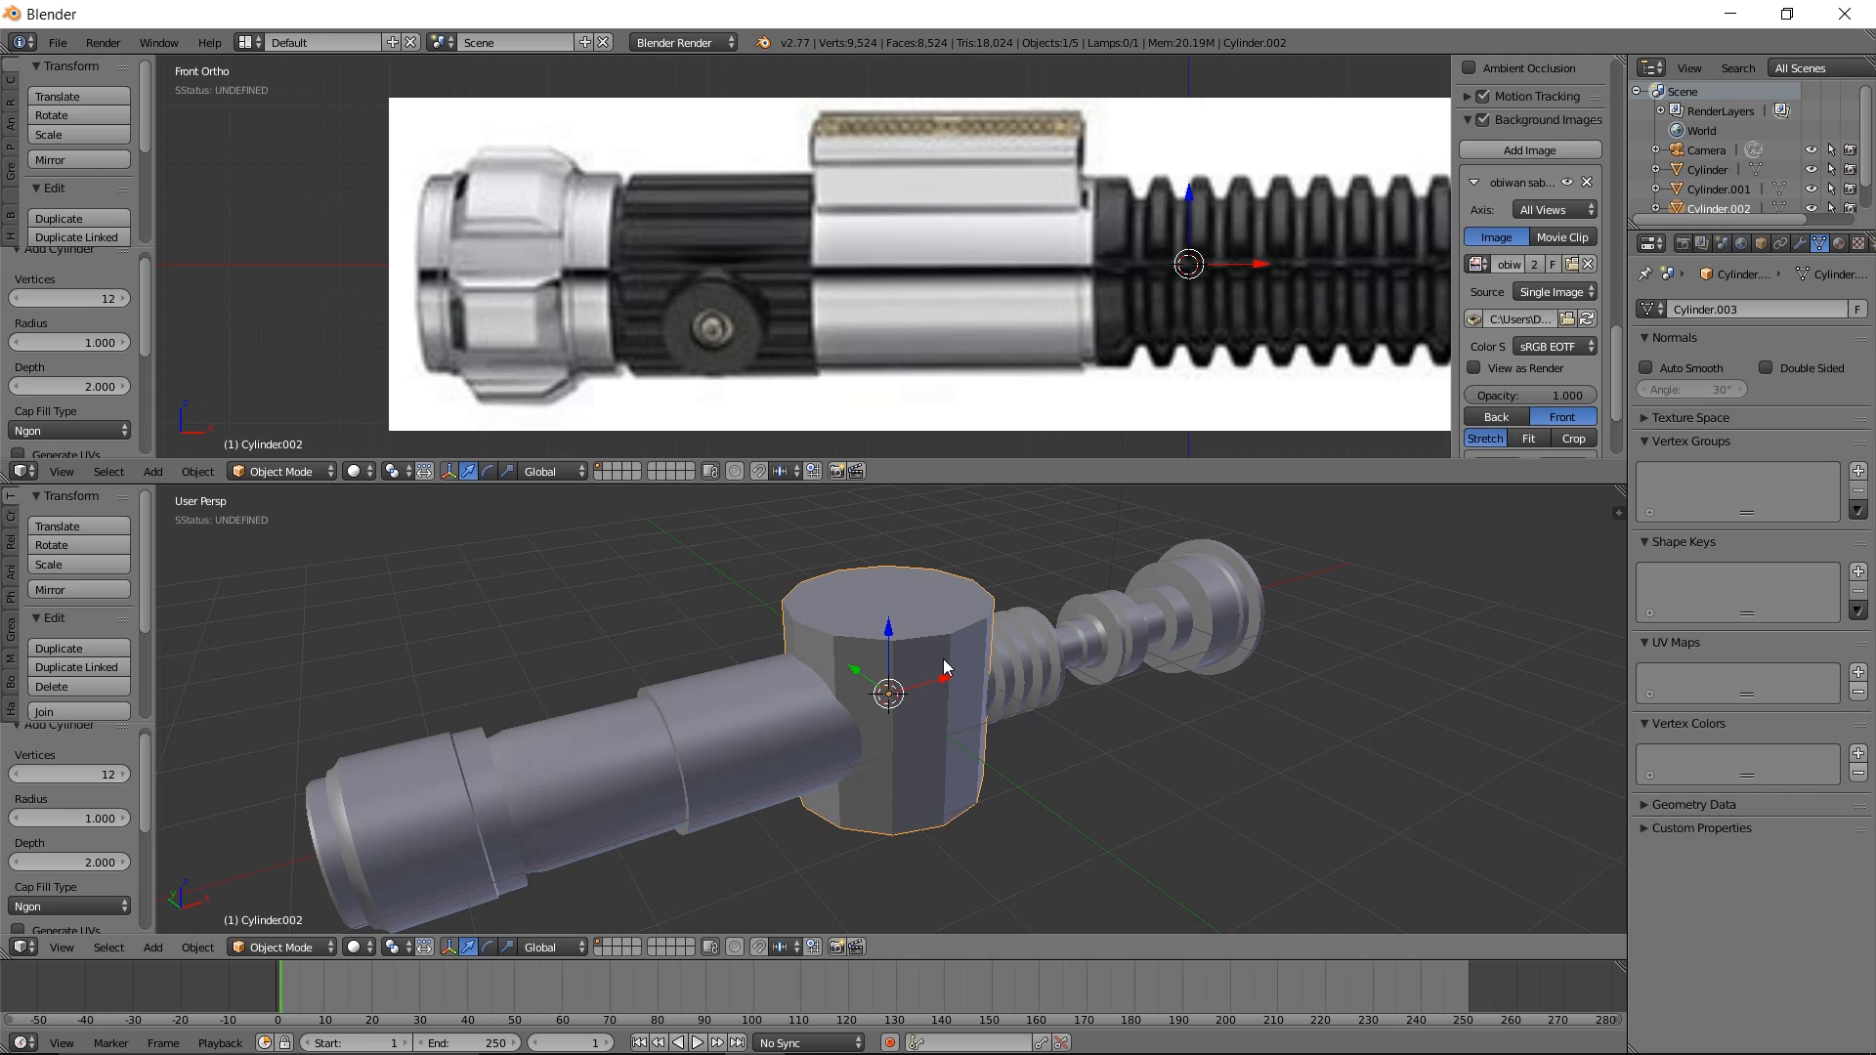
type("r")
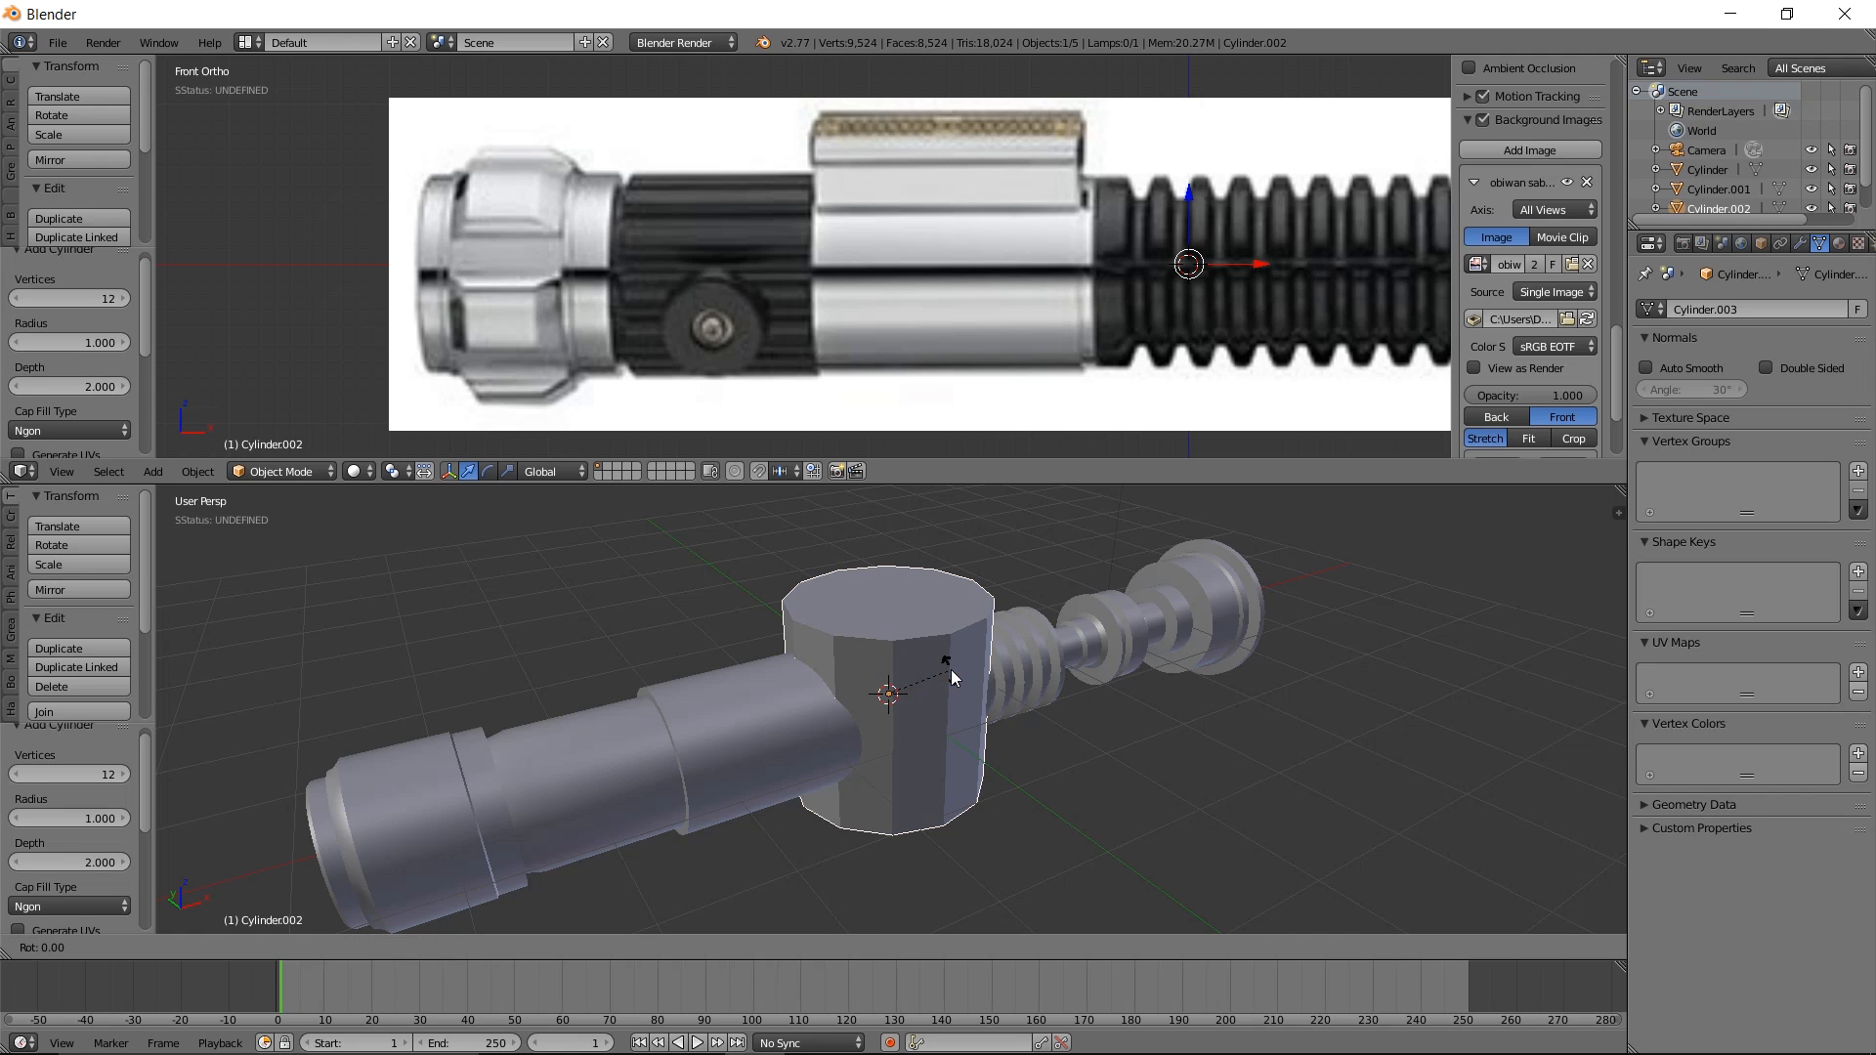
type("90")
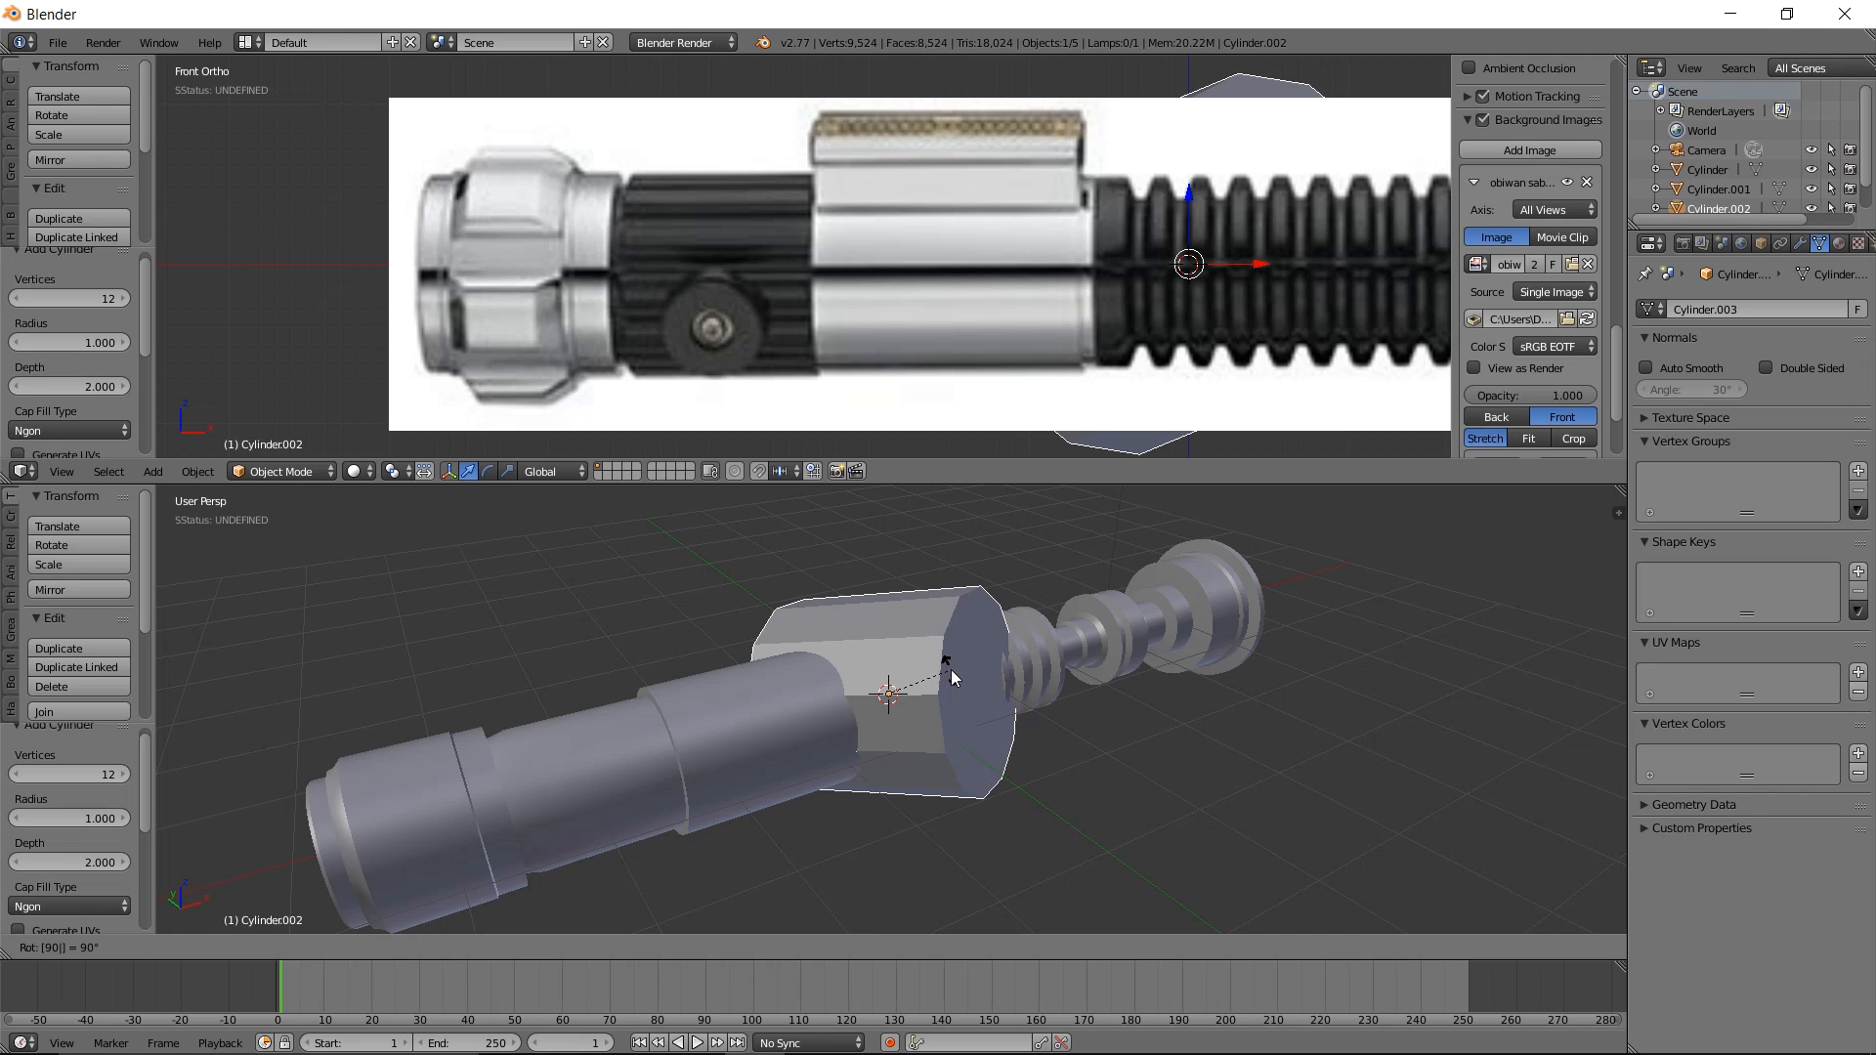
key("Escape")
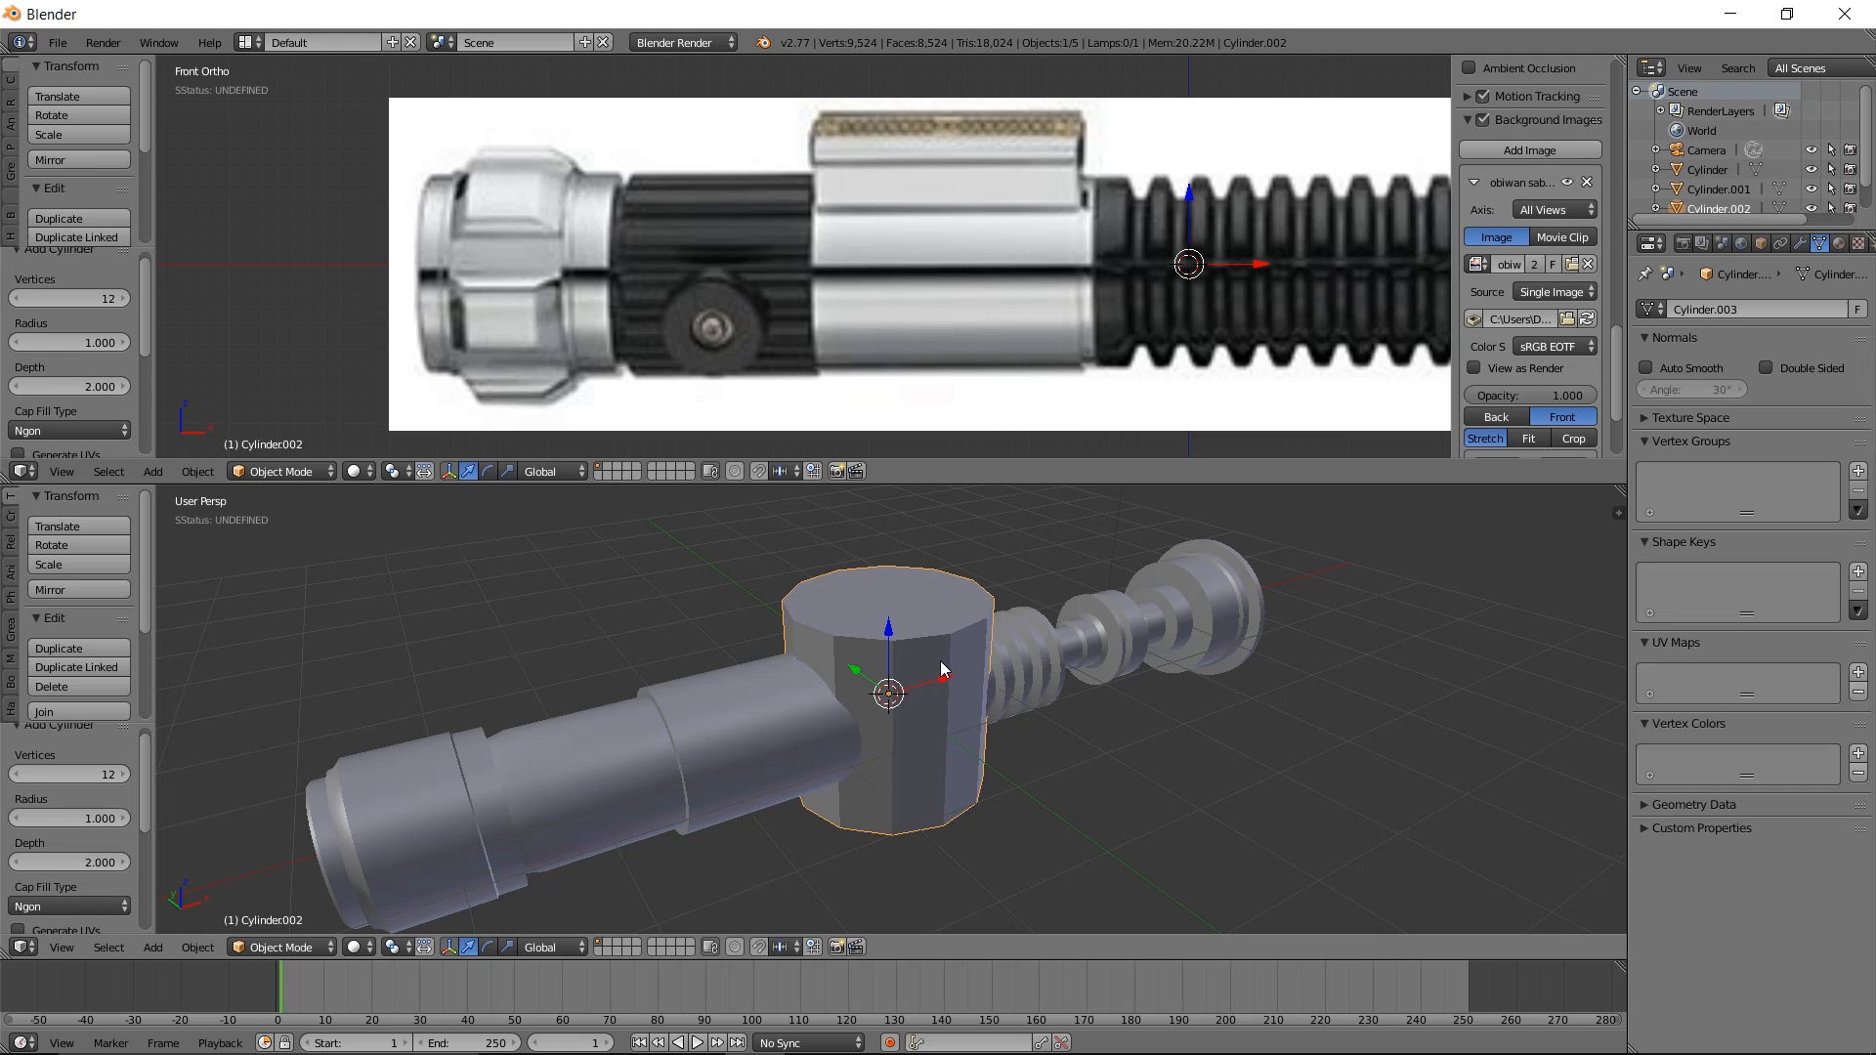
Rotate the 12-sided cylinder 90° around the global Y axis to align it with the hilt
key("r")
key("y")
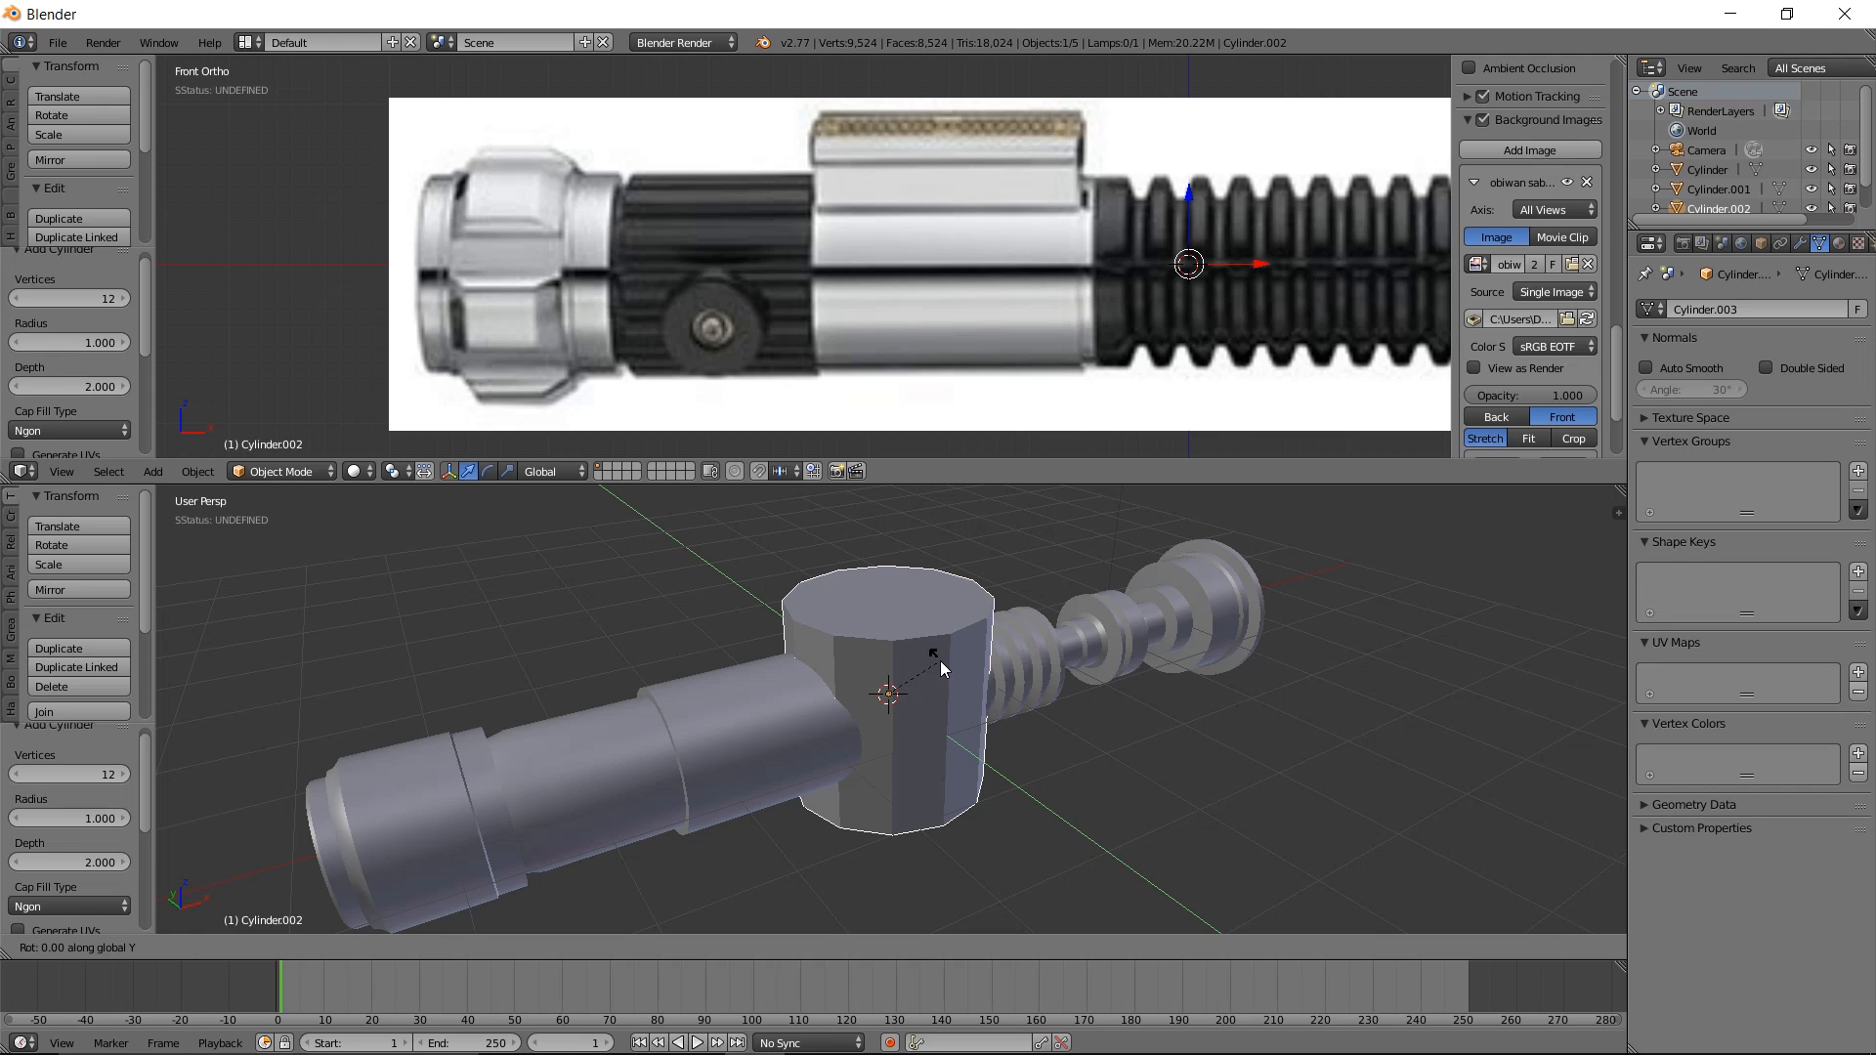
type("90")
key("Return")
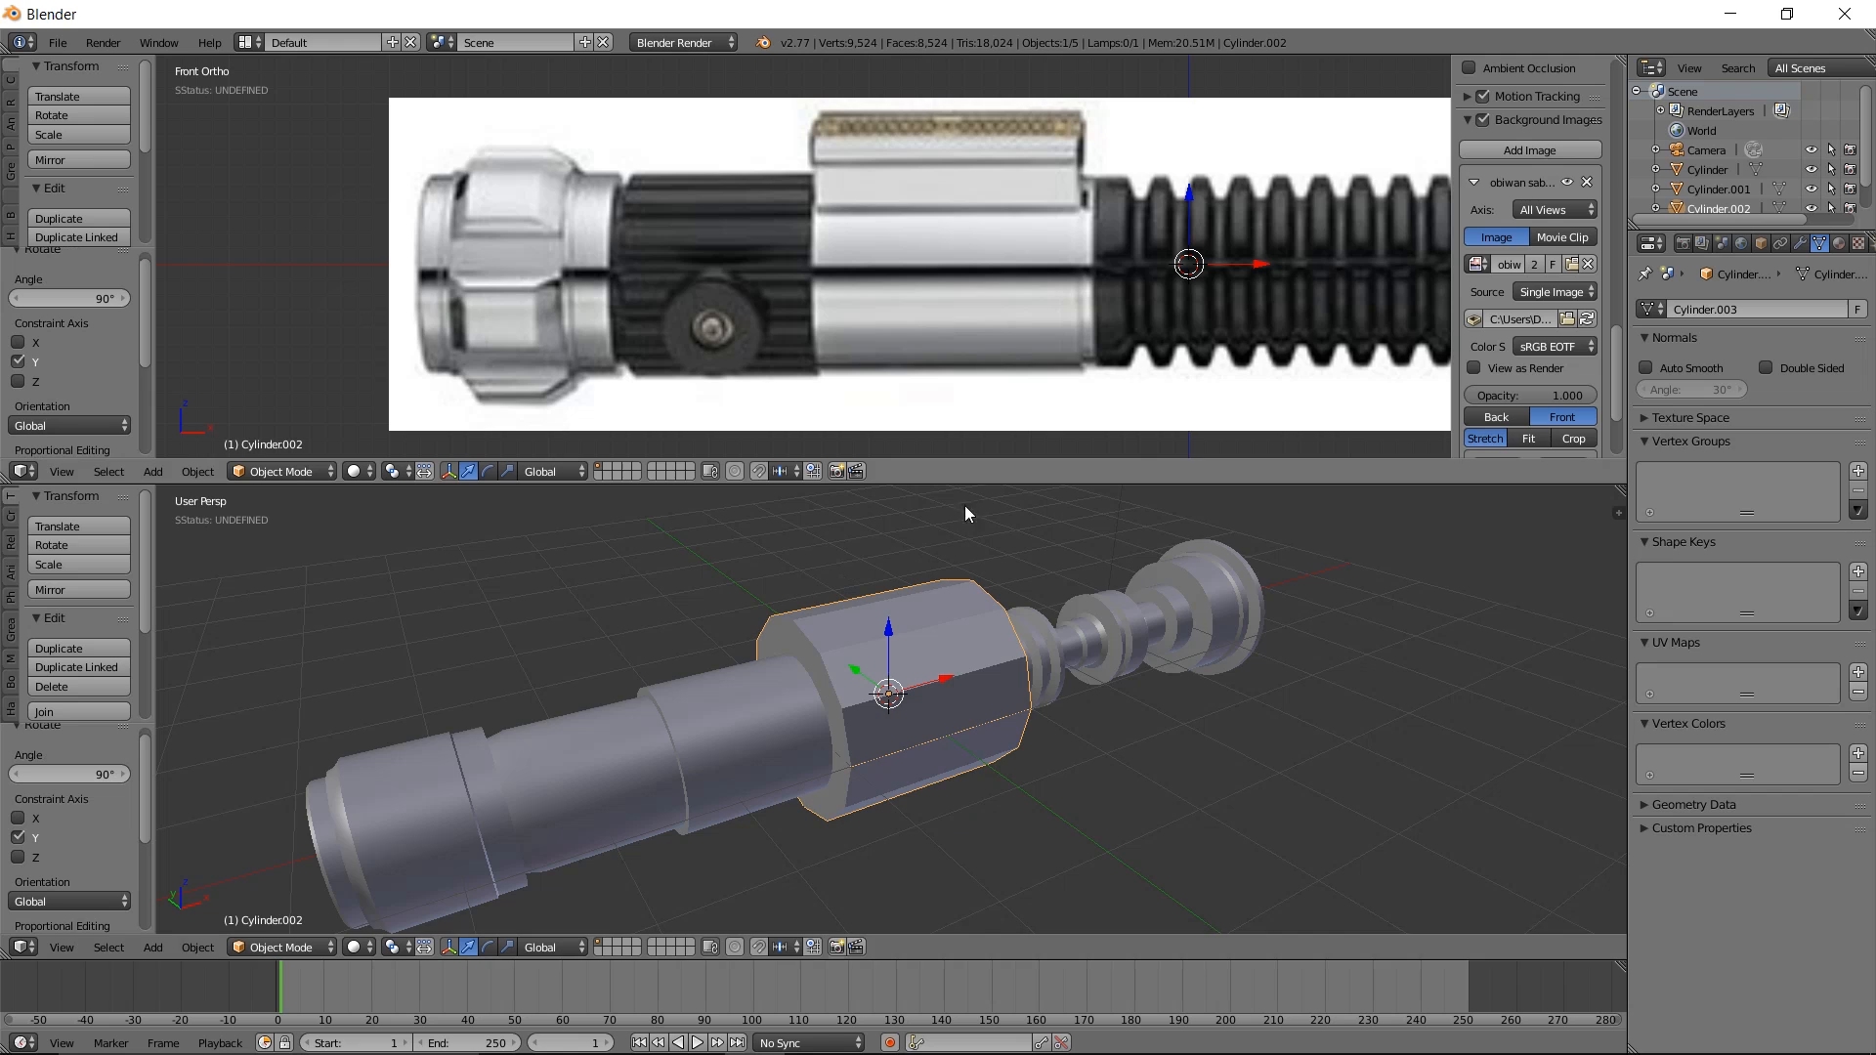
Move the 12-sided cylinder -2.675 along the X axis toward the emitter end of the hilt
middle_click_drag(951, 623, 971, 537)
key("g")
key("x")
left_click_drag(768, 710, 639, 714)
With the reference image at 0.283 opacity, move the 12-sided cylinder another -0.25 along X and scale it to 0.574
left_click_drag(1550, 395, 1455, 401)
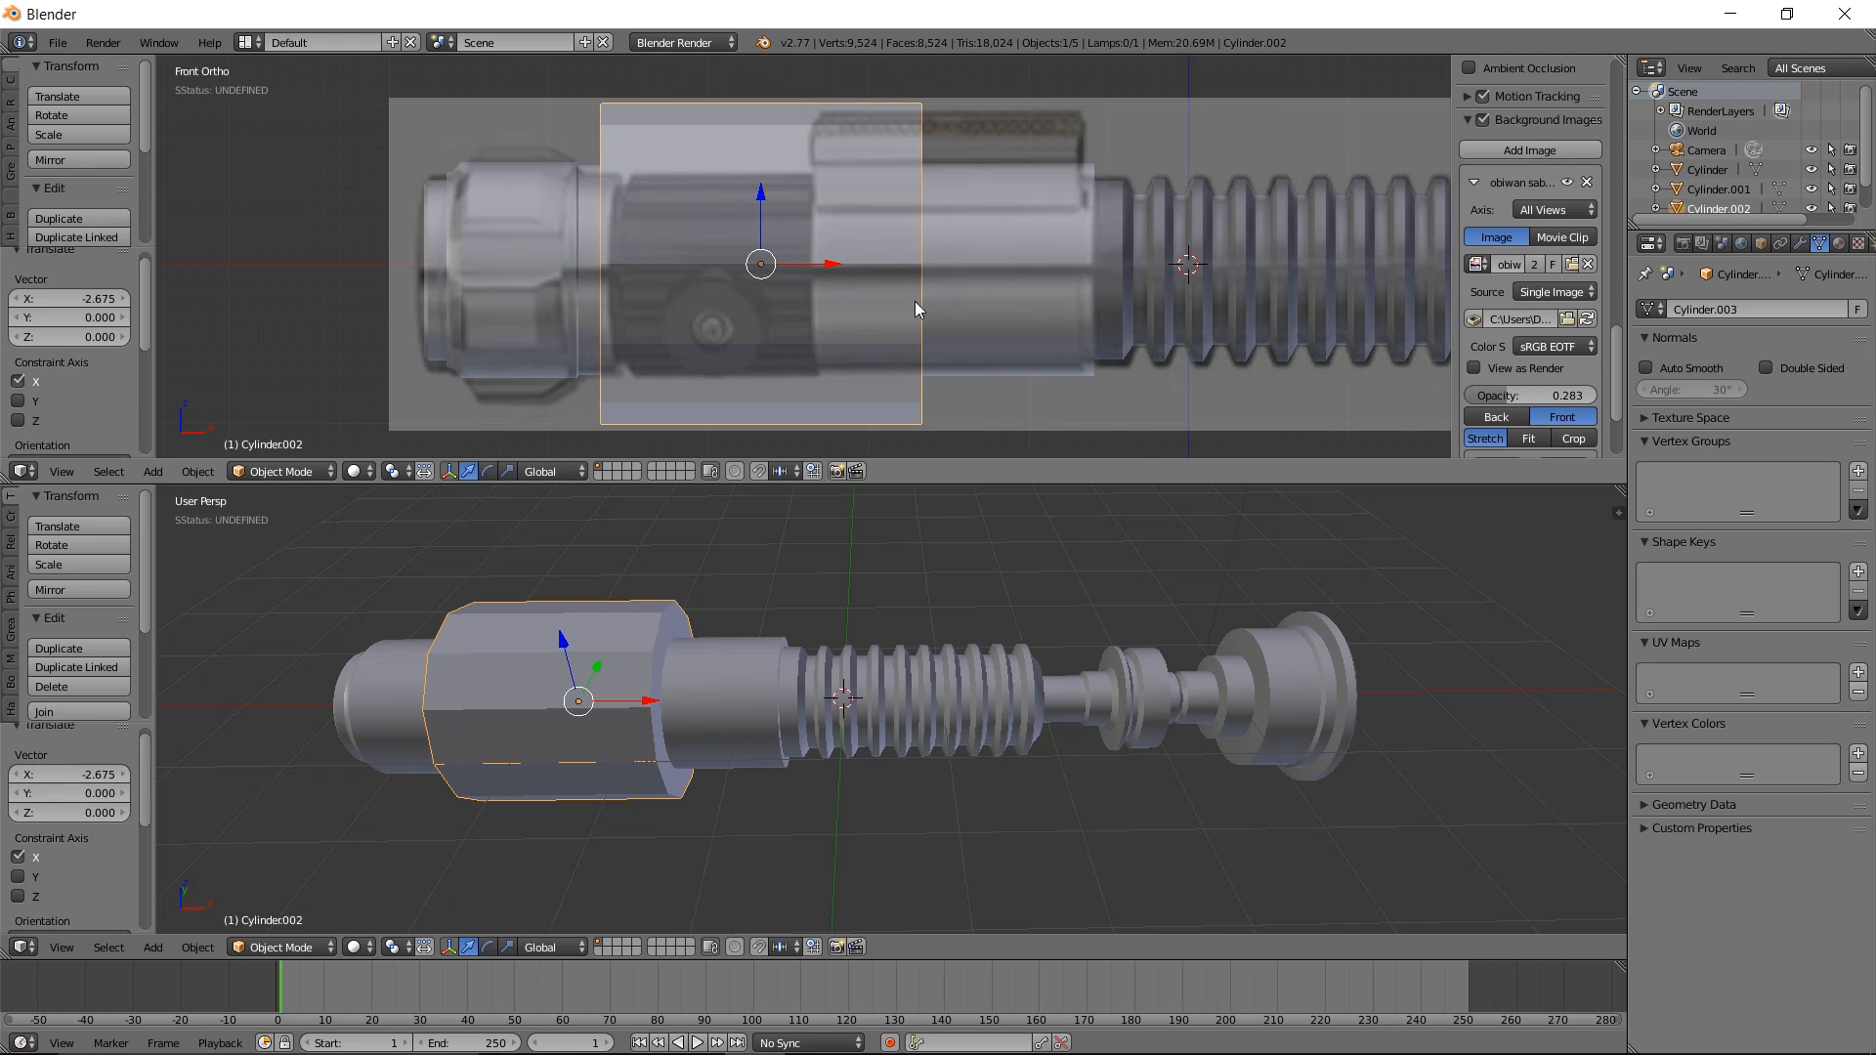
middle_click_drag(905, 296, 953, 315, "shift")
left_click_drag(884, 286, 845, 284)
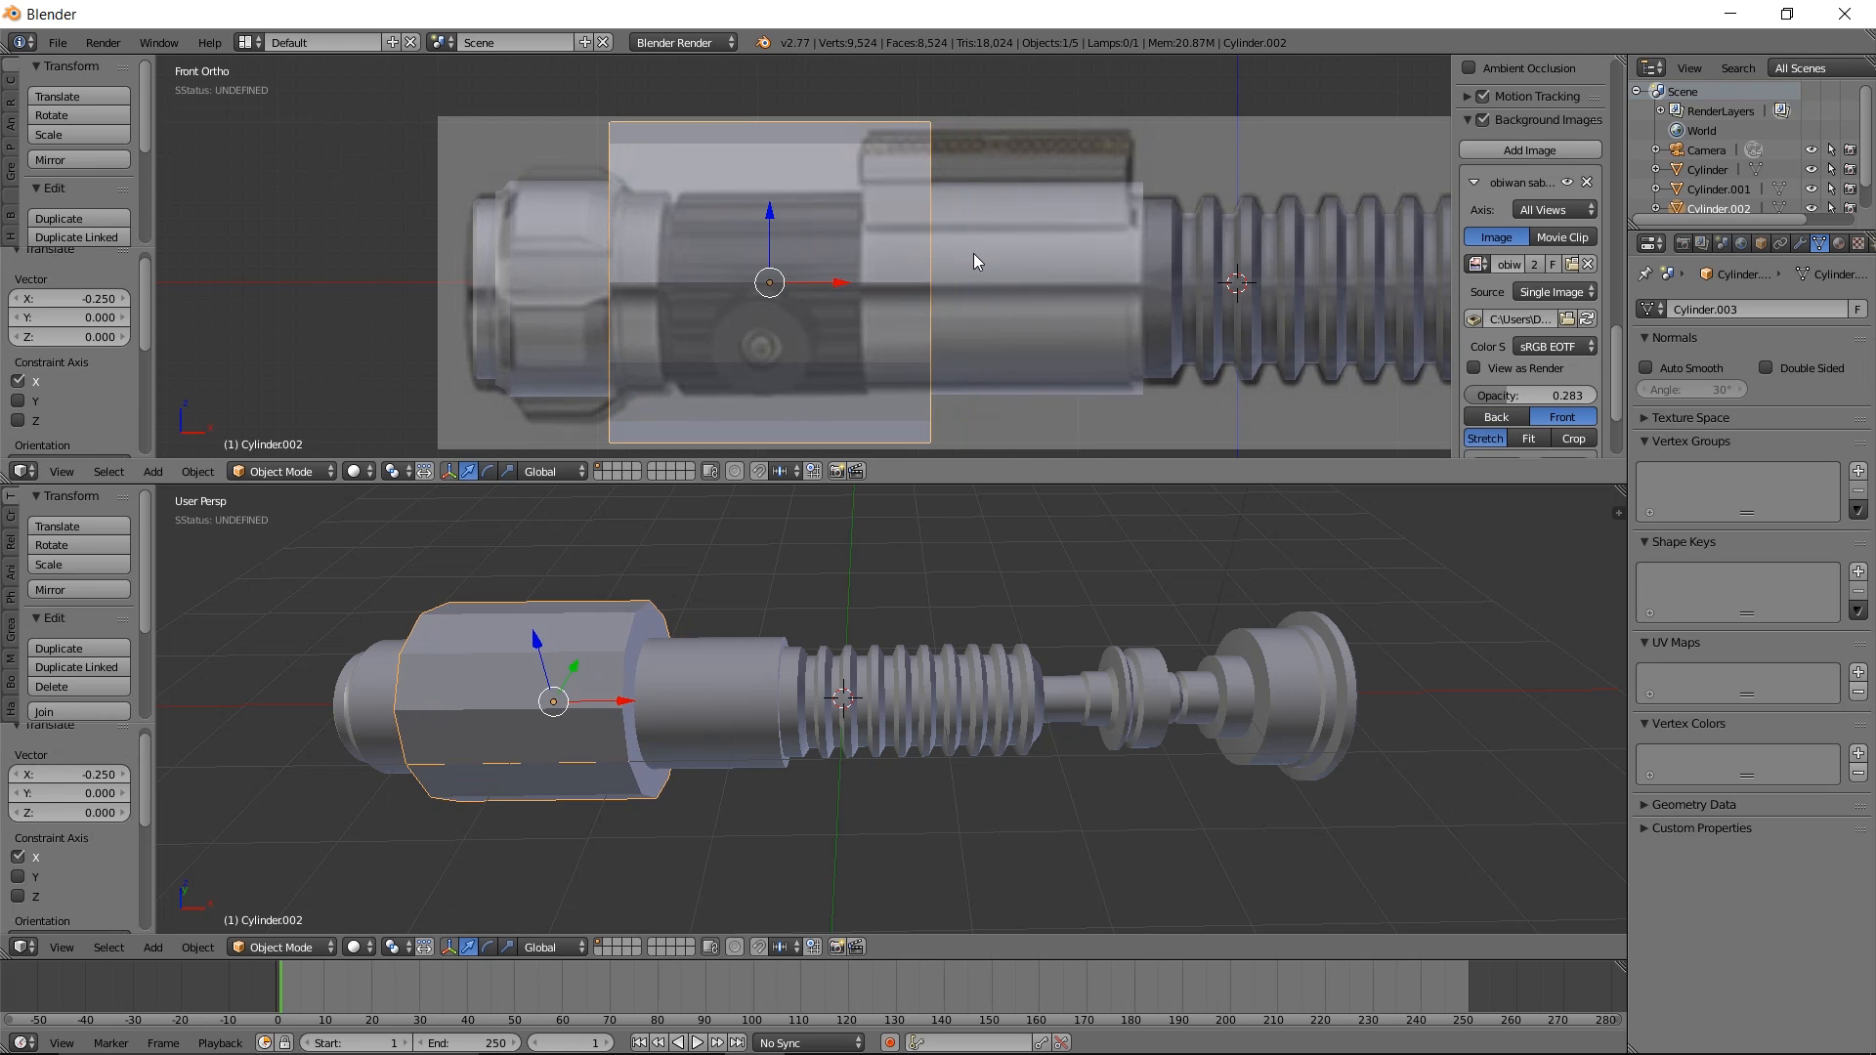
key("s")
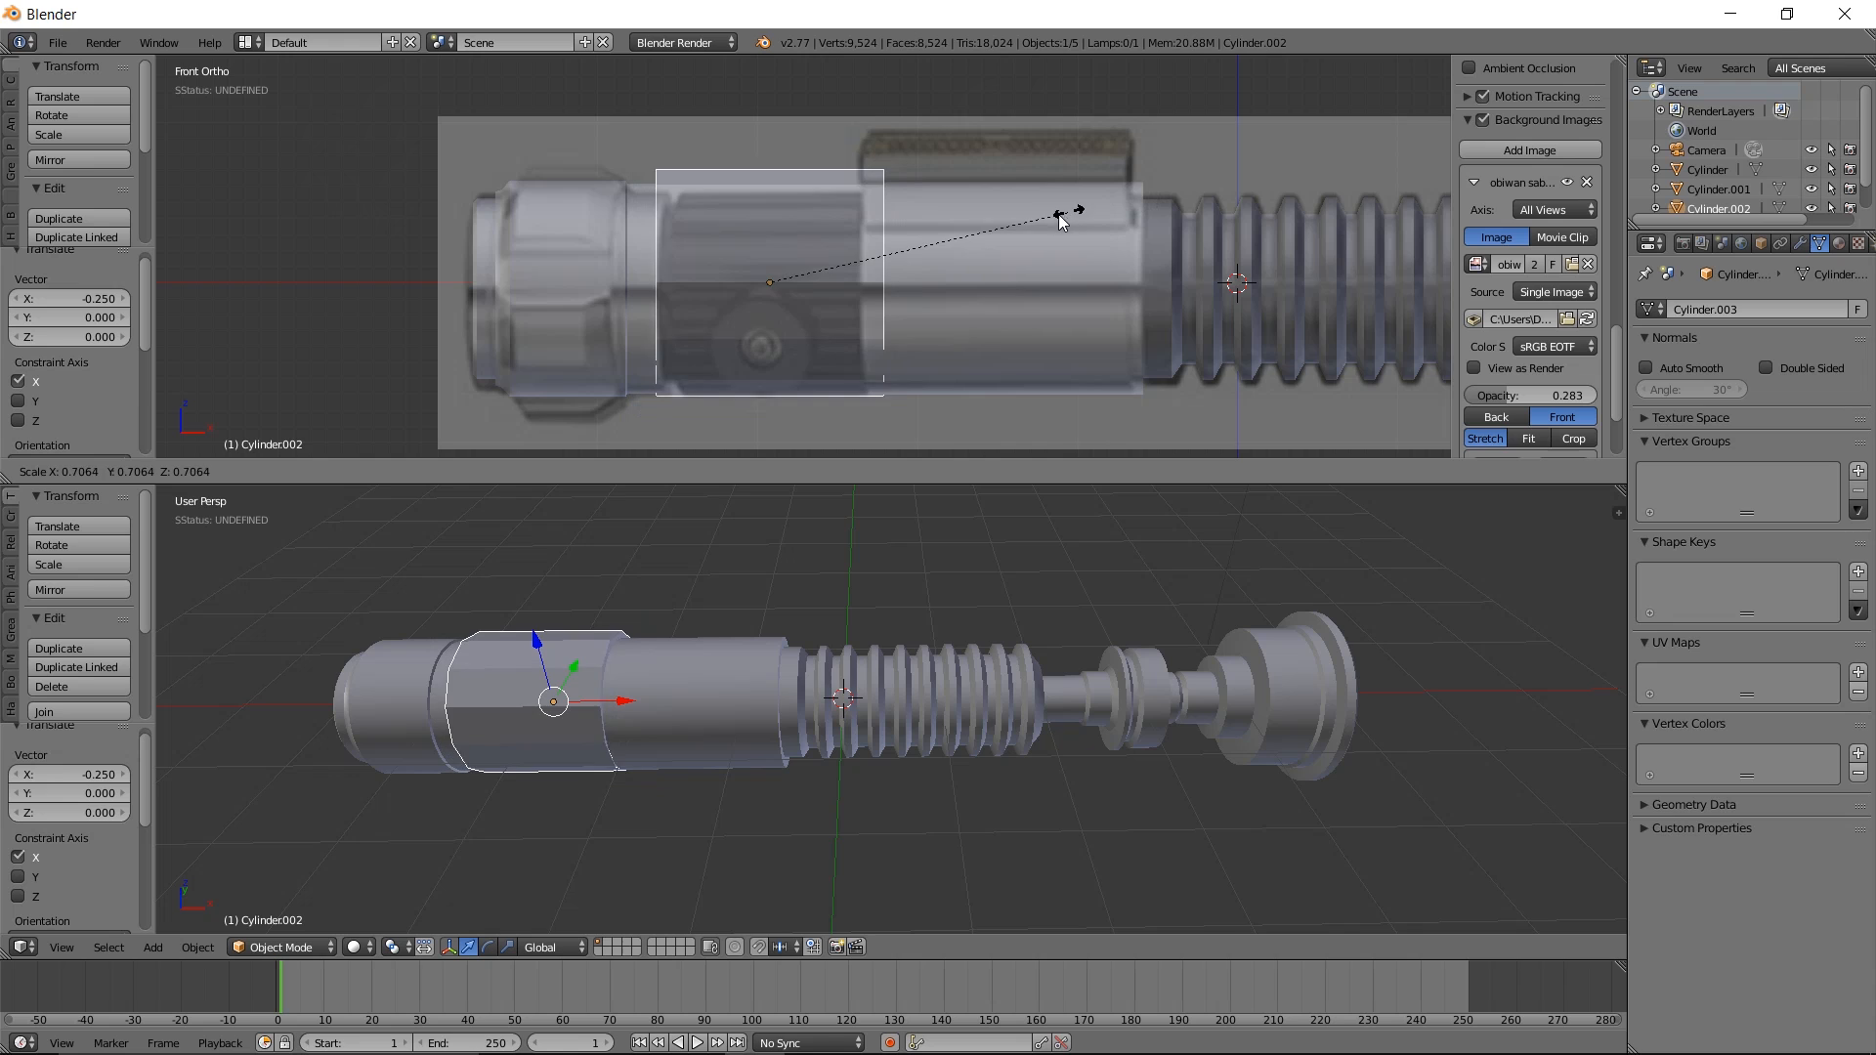
left_click(1026, 218)
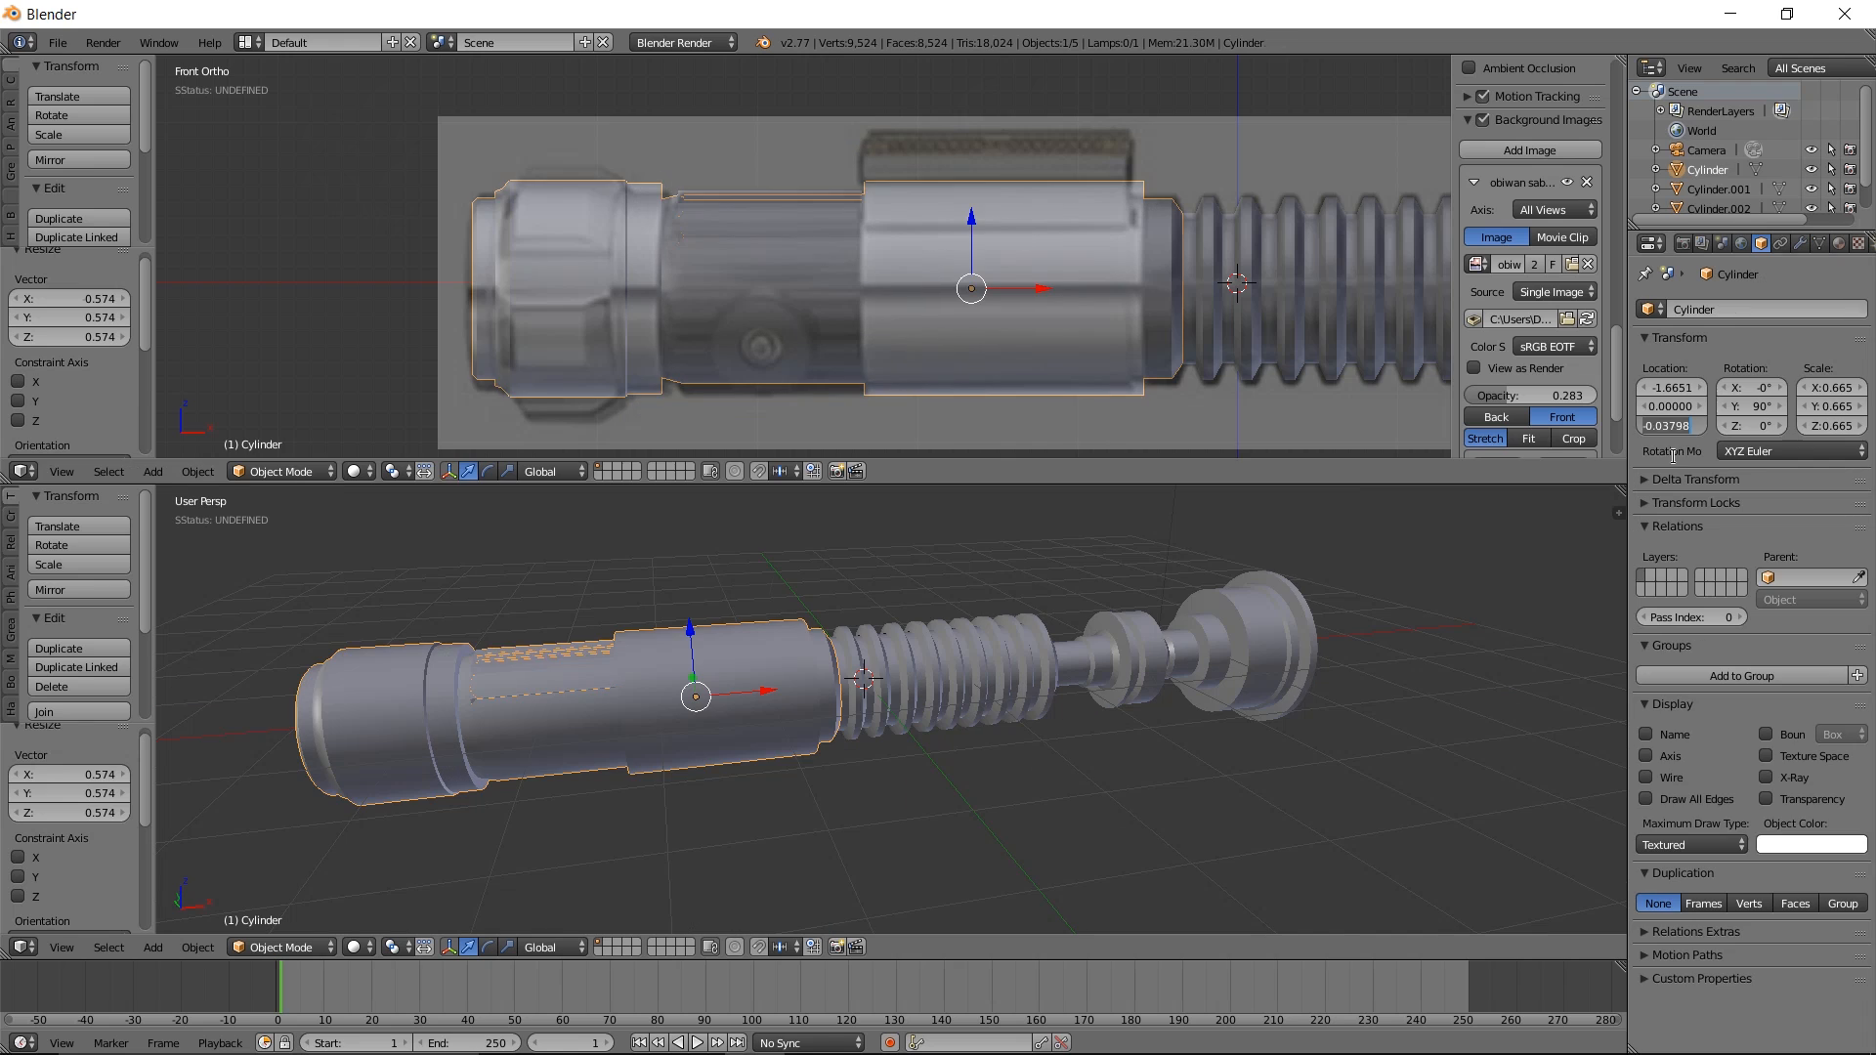
Center the main hilt body and the ribbed grip piece vertically by setting each one's Z location to 0
type("0")
key("Return")
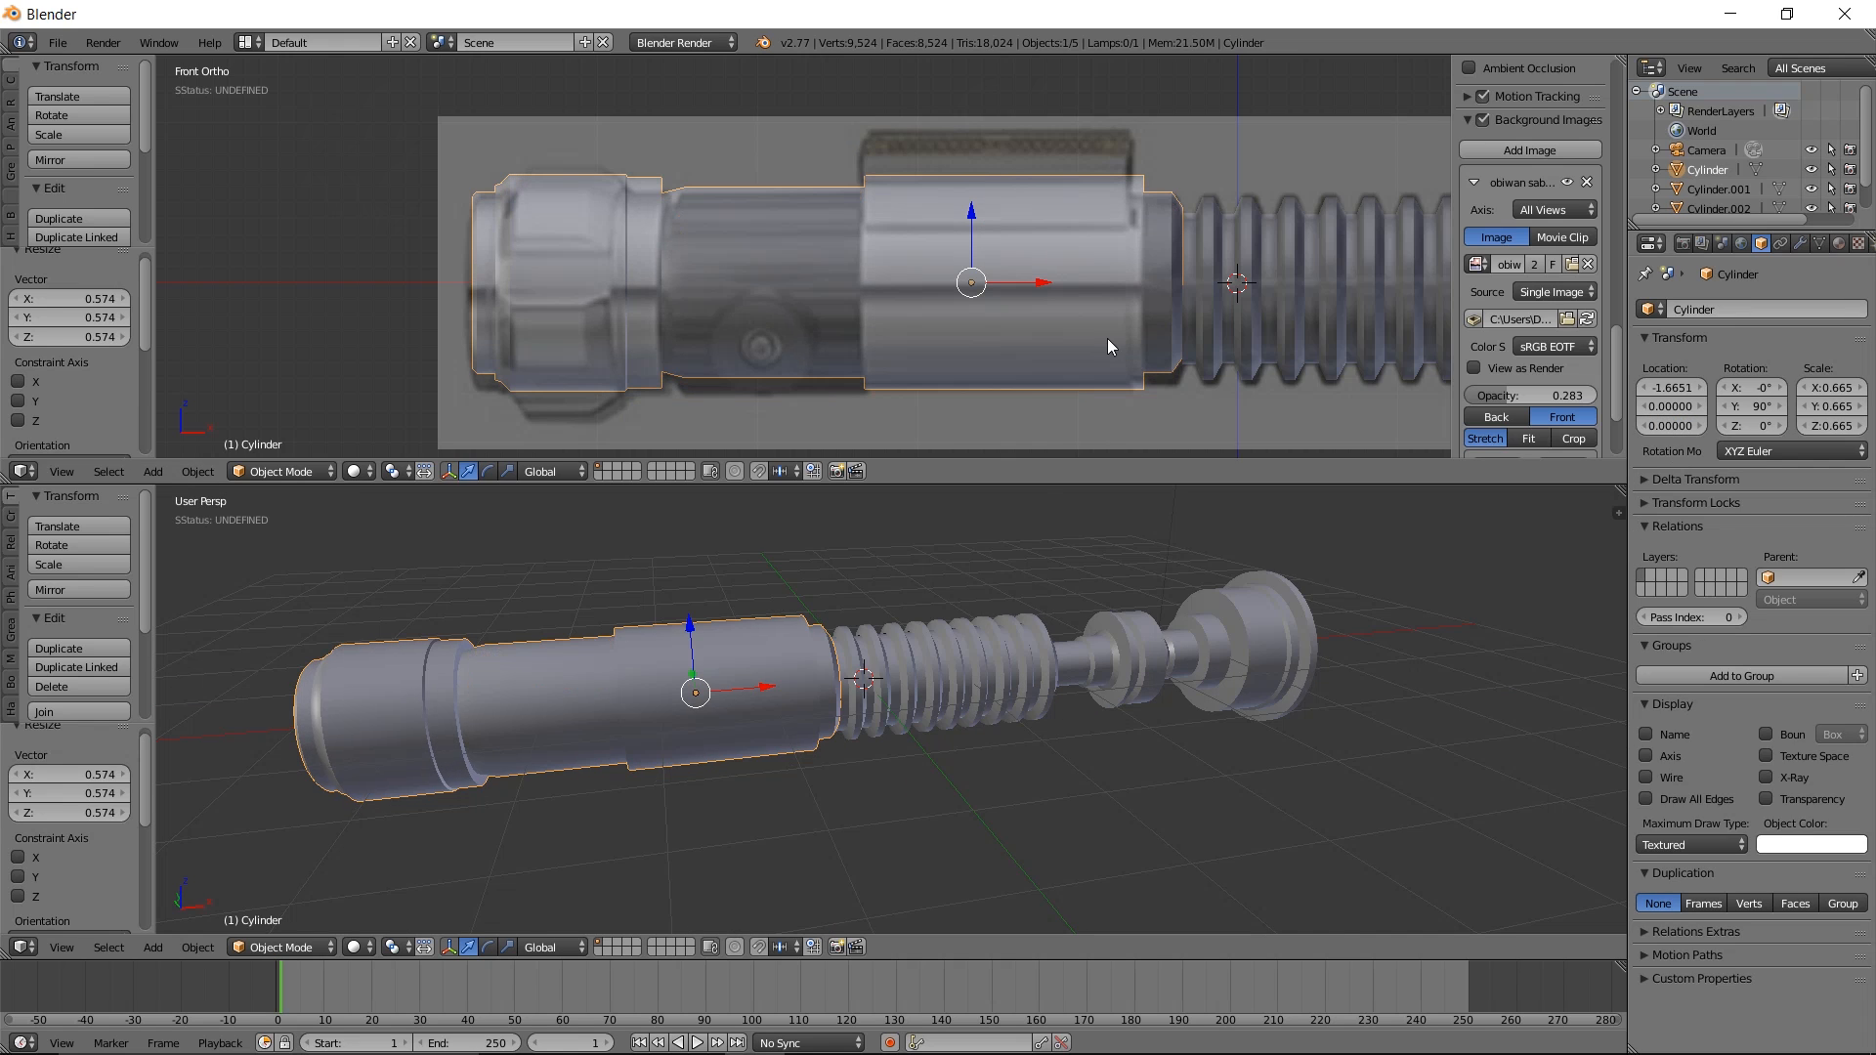
right_click(912, 656)
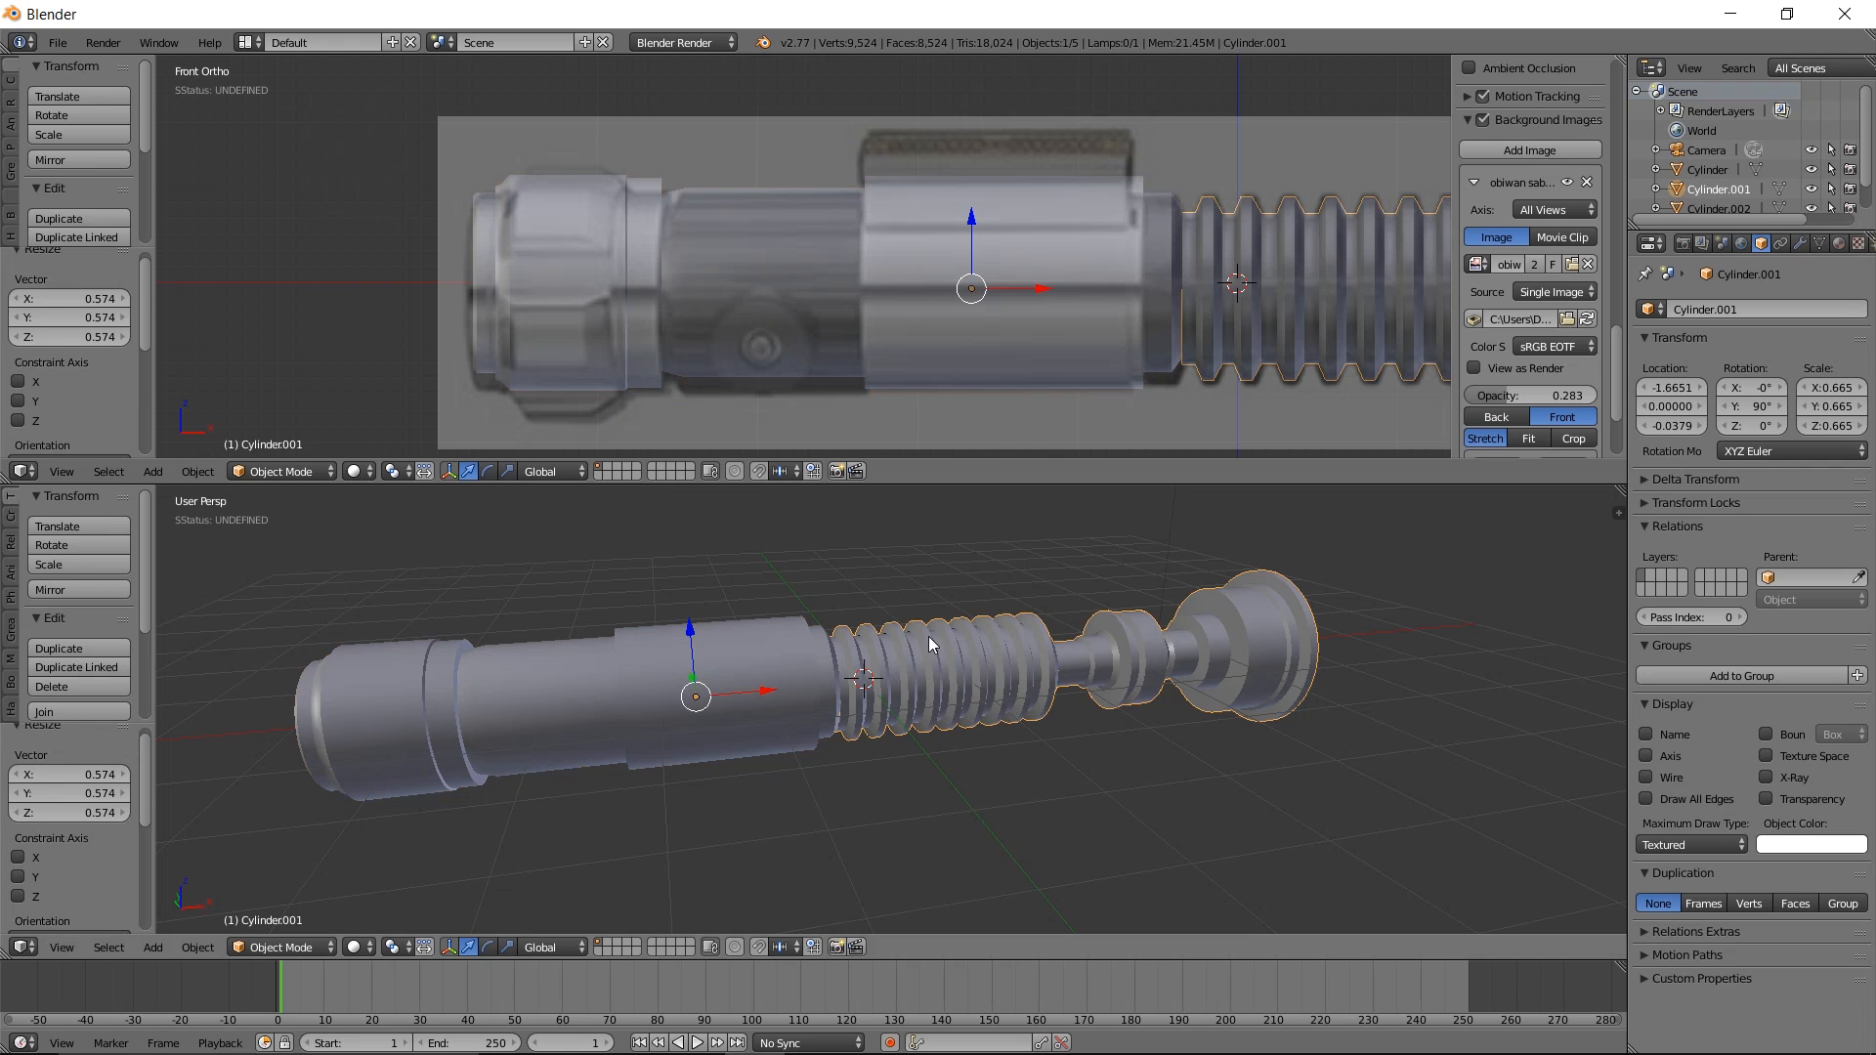
middle_click_drag(879, 674, 712, 749)
right_click(618, 770)
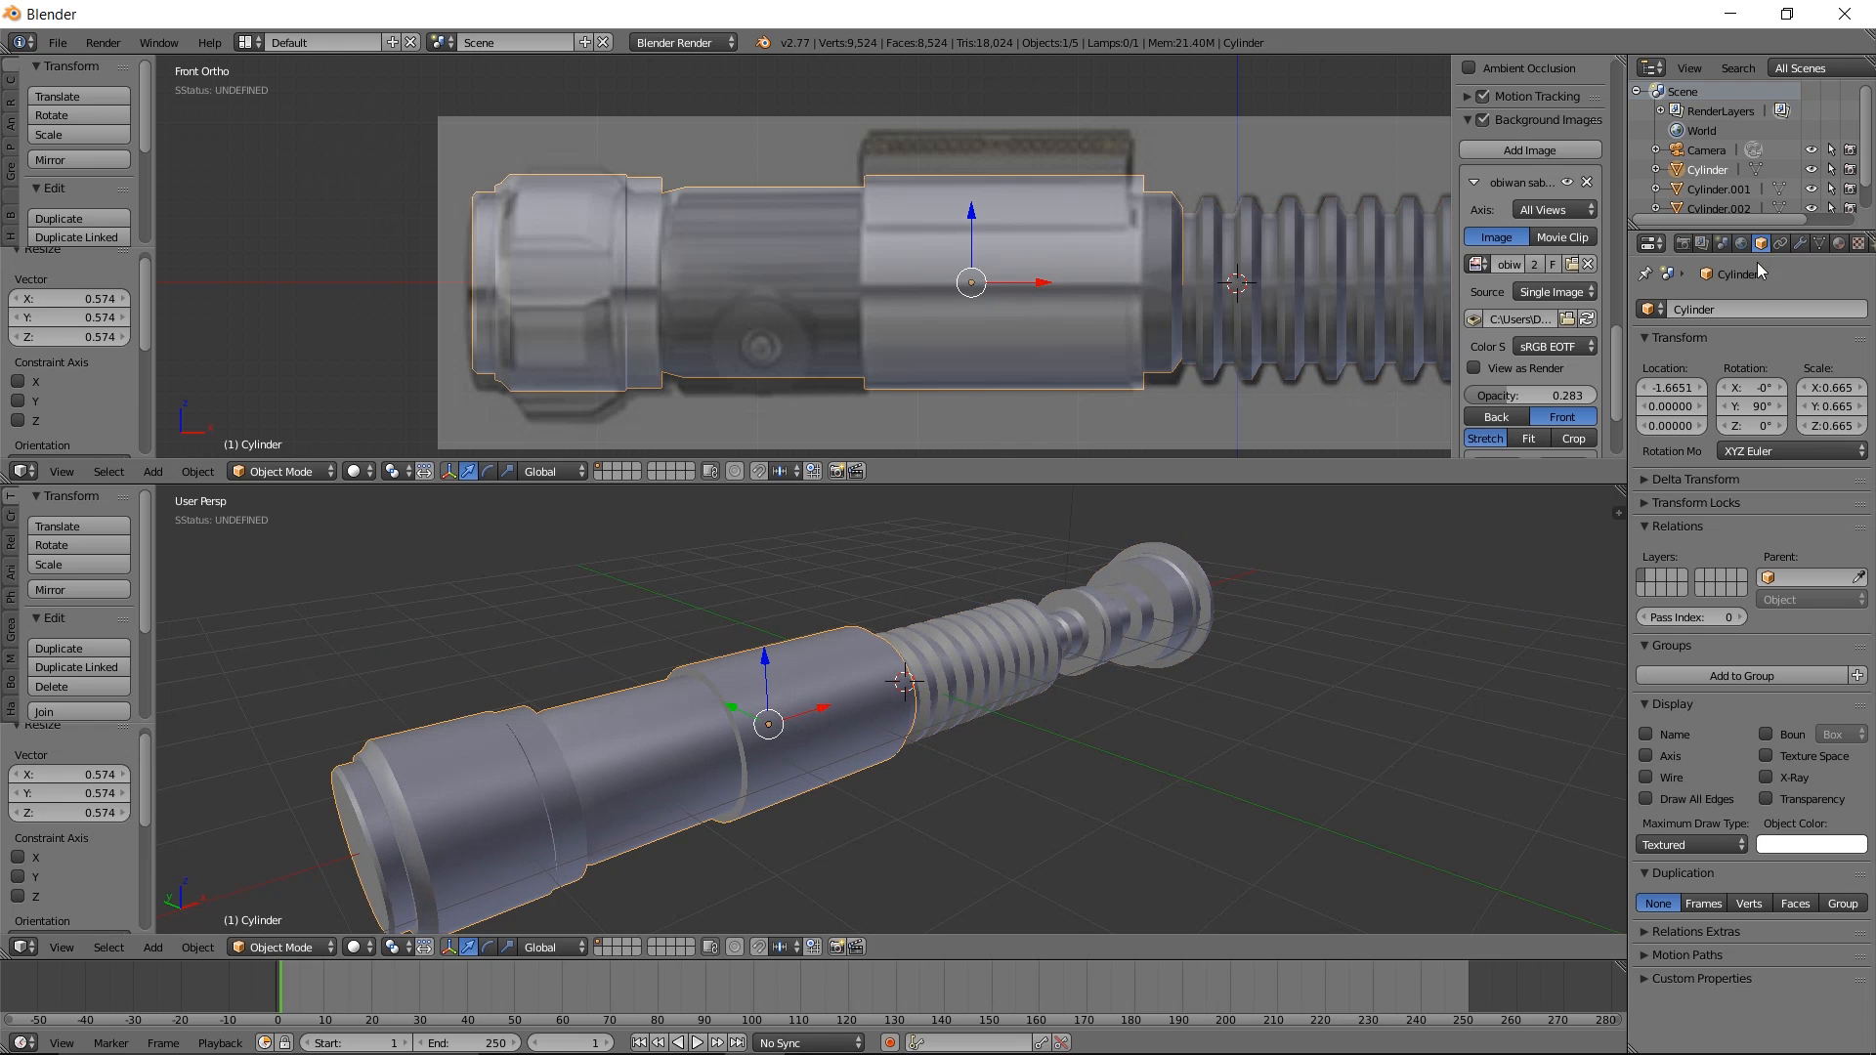
right_click(1022, 648)
left_click(1663, 430)
type("0")
key("Return")
middle_click_drag(1037, 649, 735, 602)
Try raising the 12-sided cylinder 0.518 along Z out of the hilt, and inspect the parts in wireframe
right_click(759, 322)
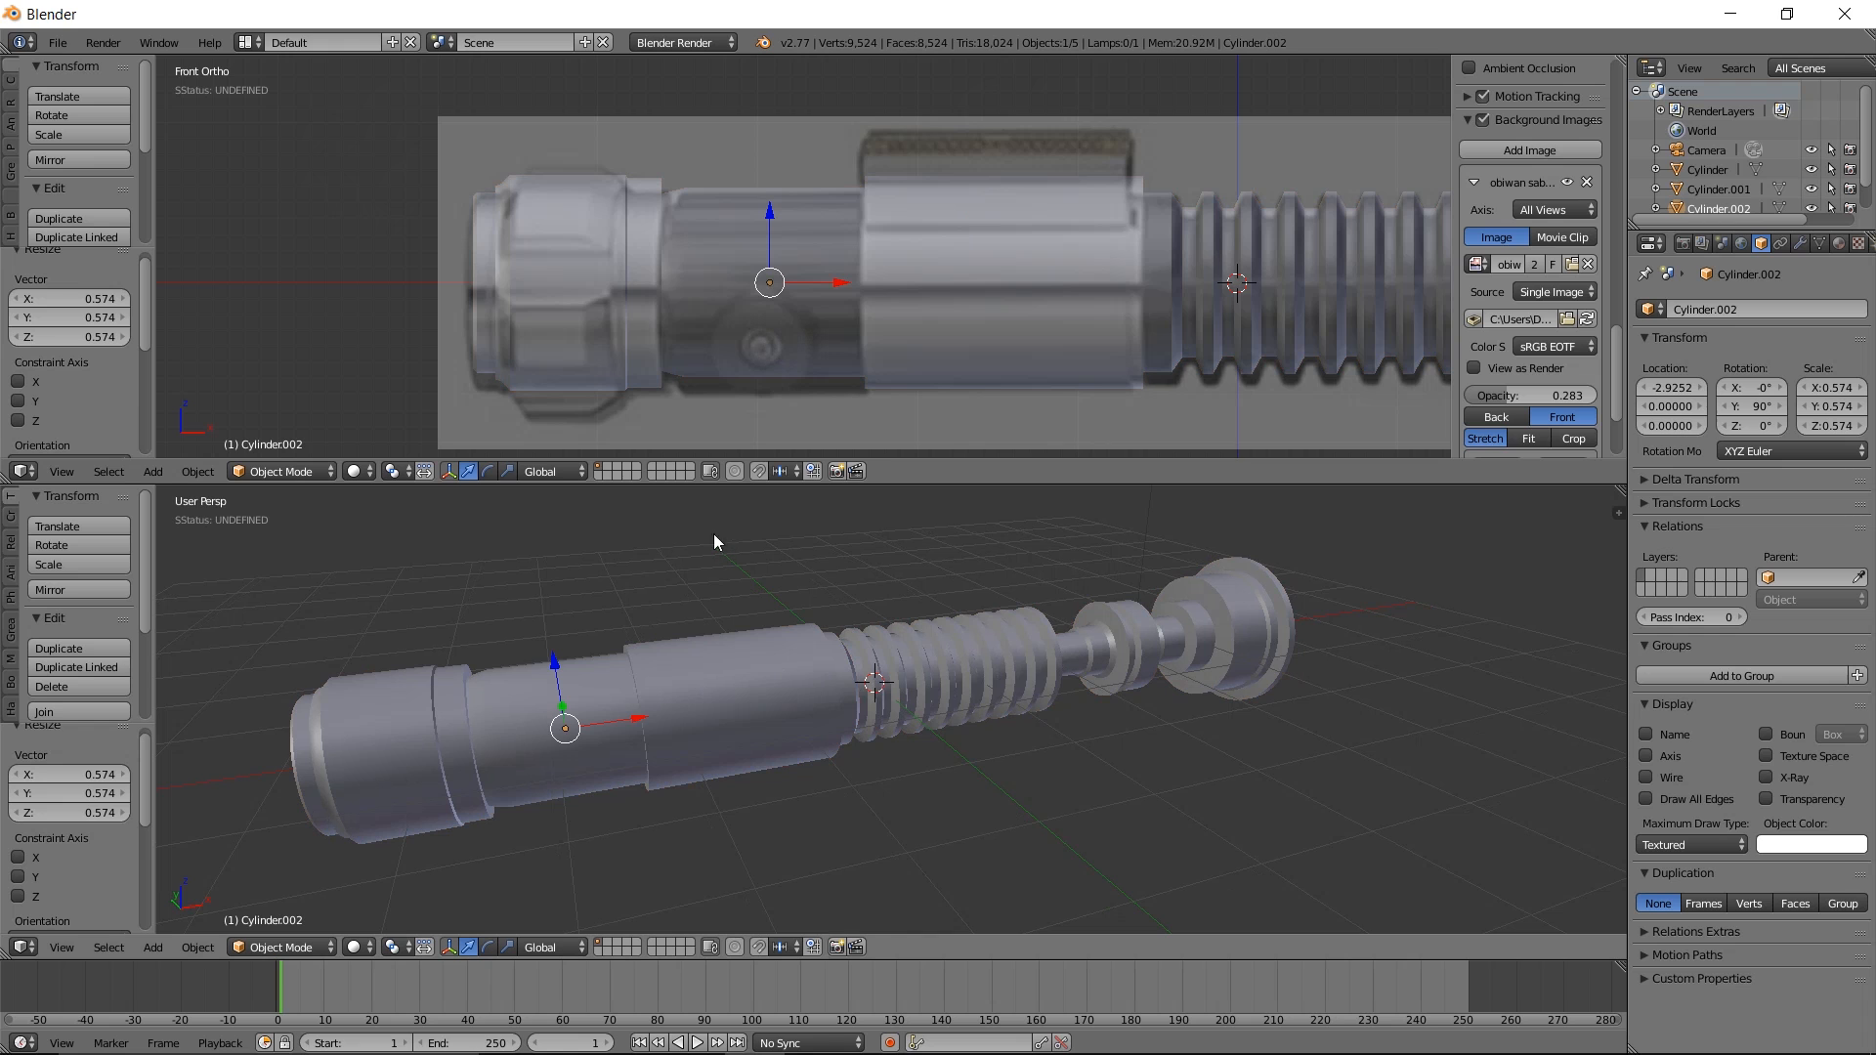
middle_click_drag(514, 654, 600, 516)
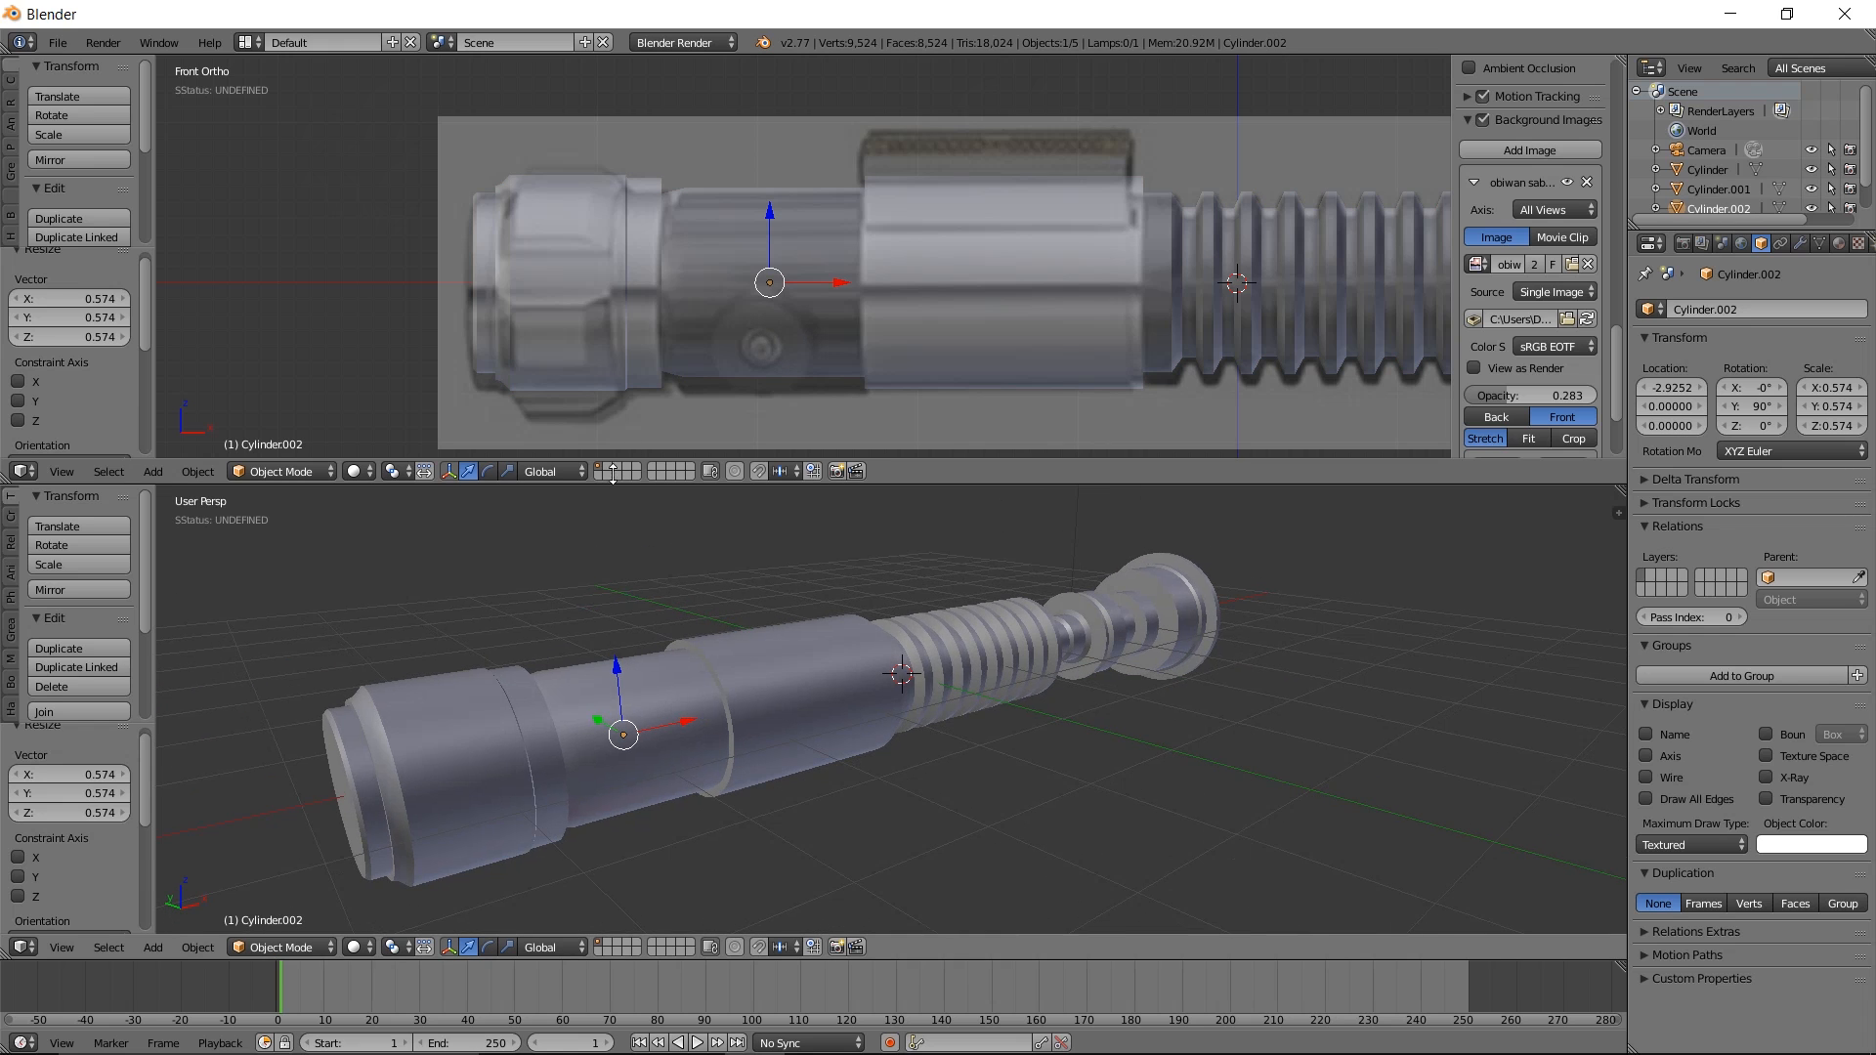
key("g")
key("z")
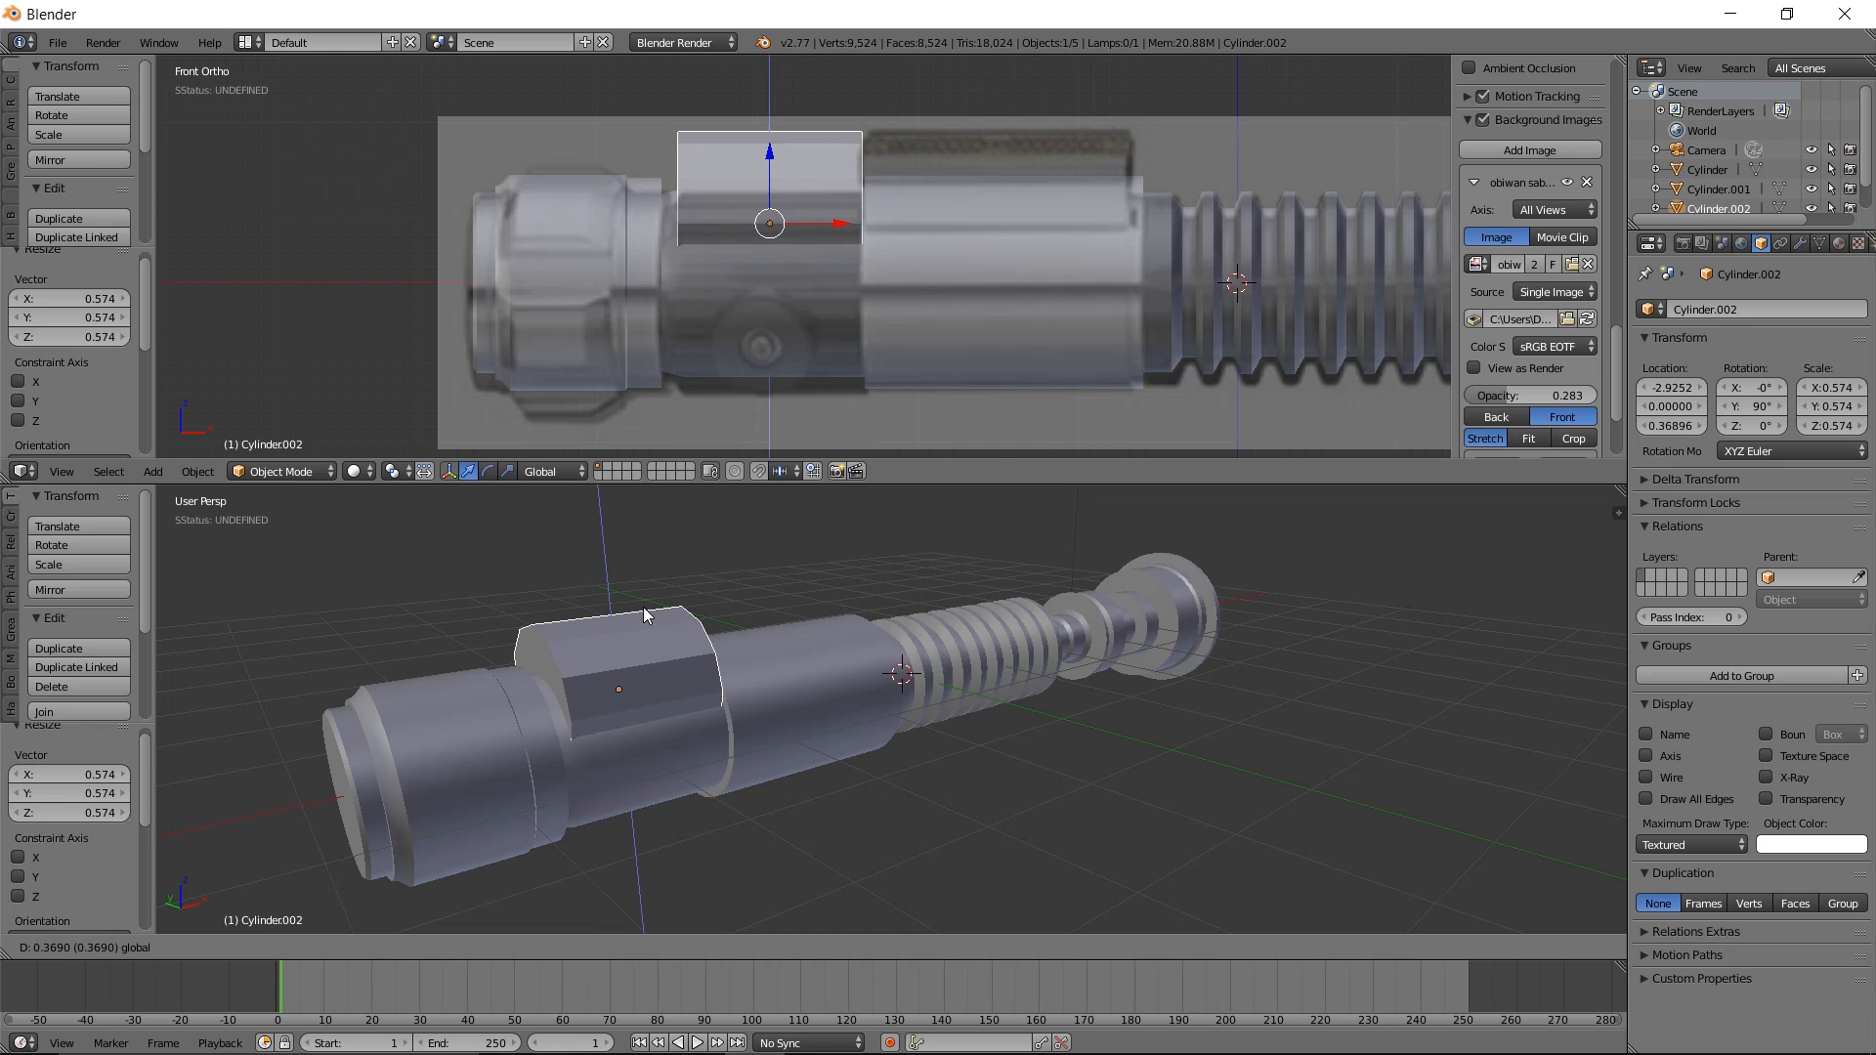
left_click(649, 602)
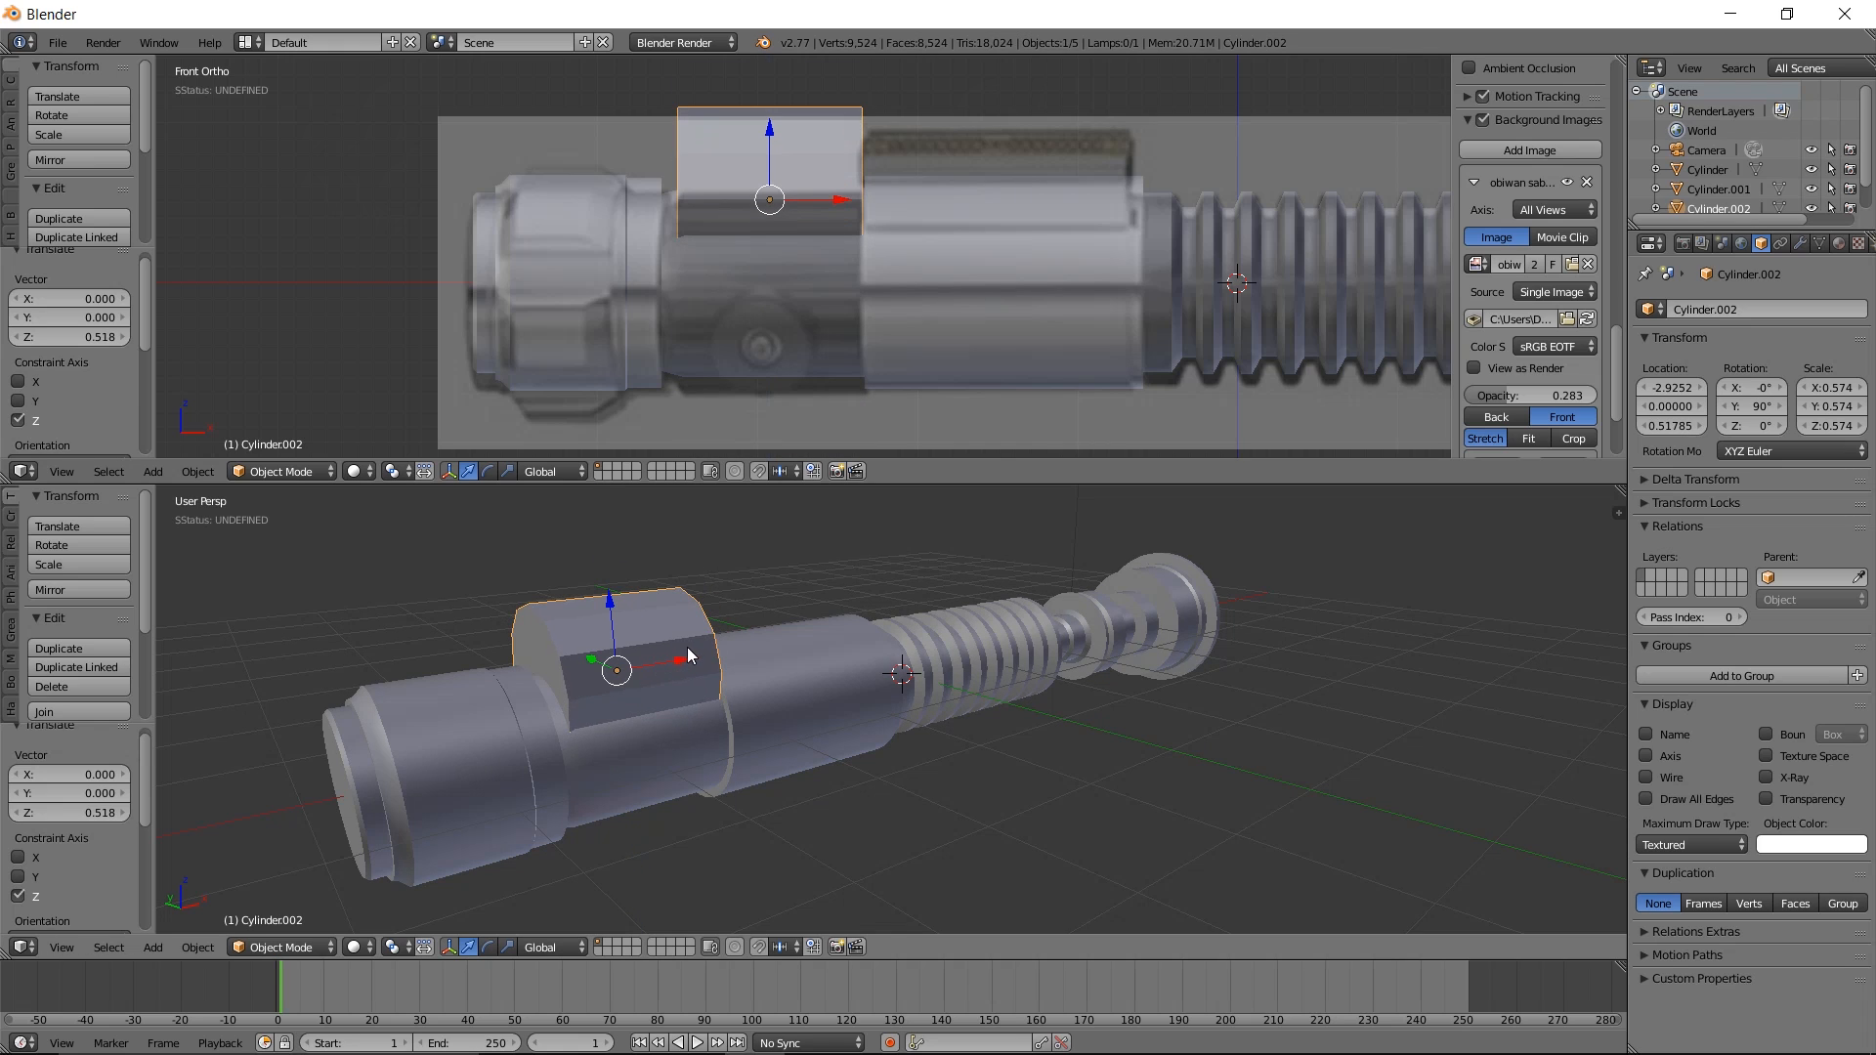
key("ctrl+z")
key("z")
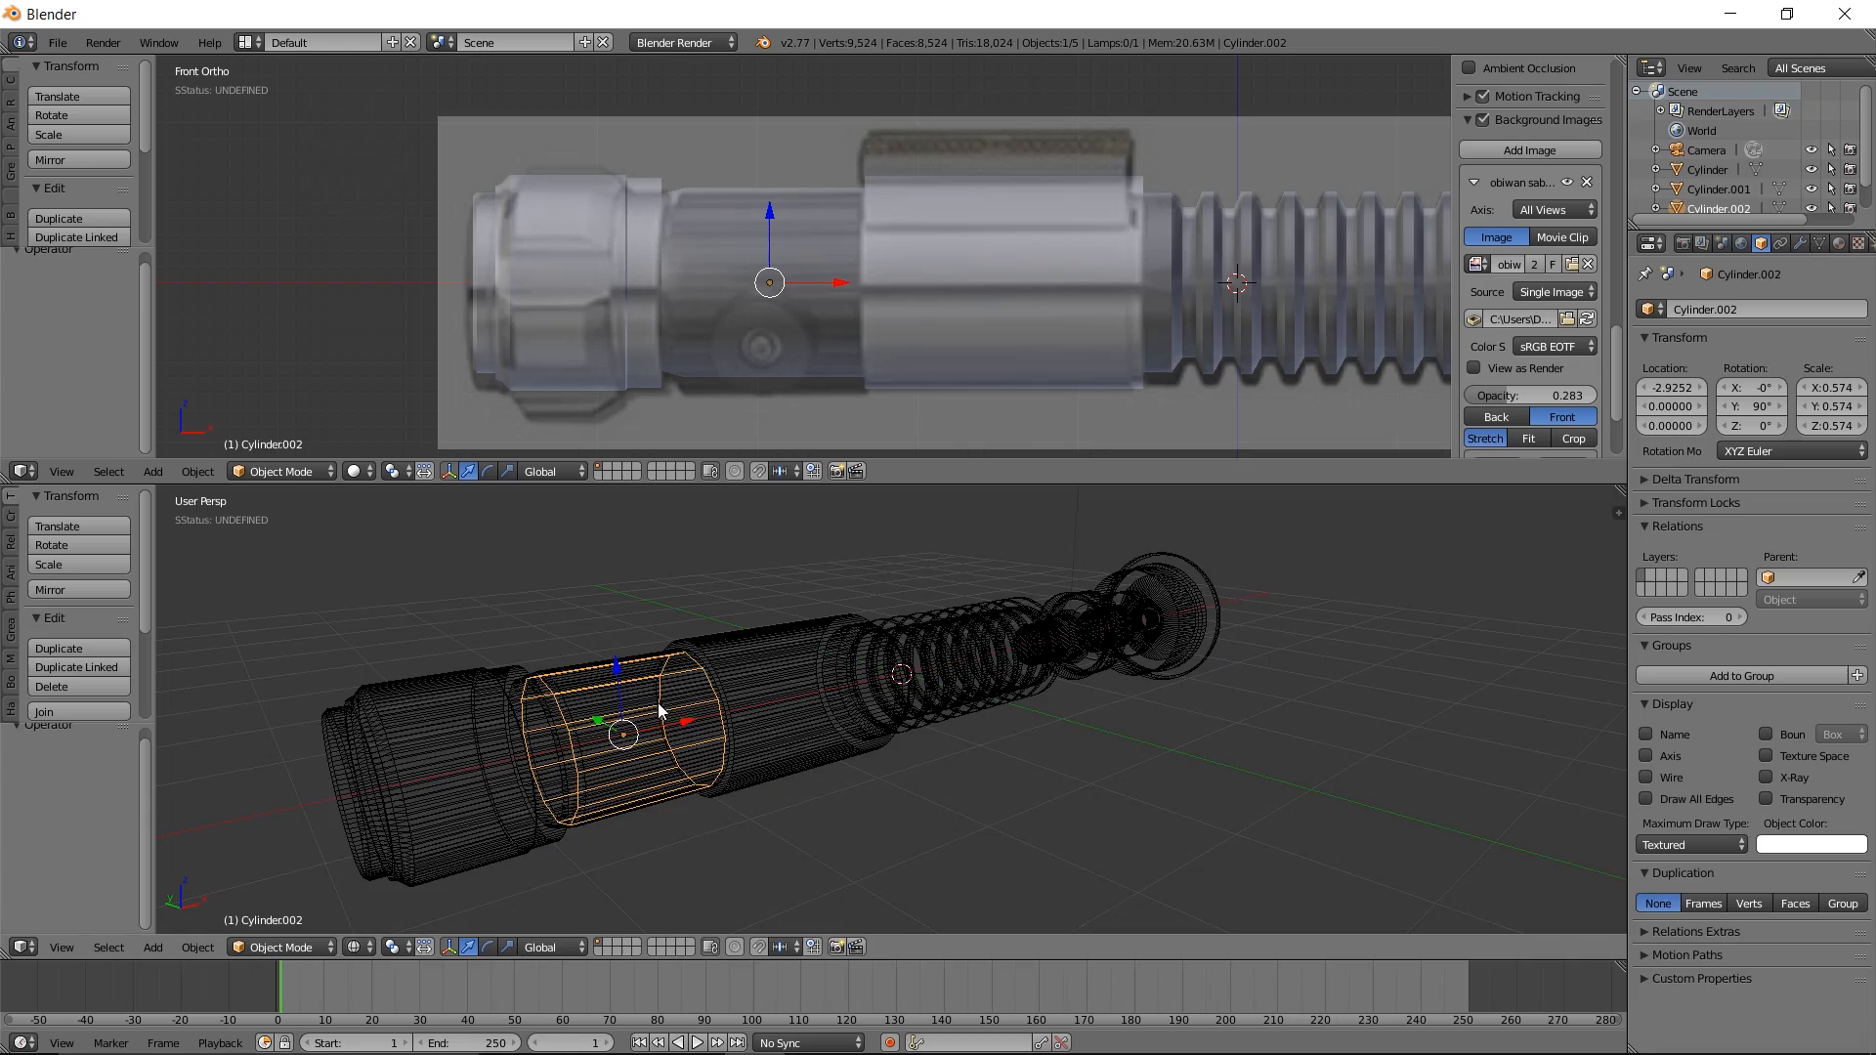
mouse_move(665, 713)
middle_mouse_down()
mouse_move(544, 699)
mouse_move(494, 760)
mouse_move(658, 741)
mouse_move(701, 649)
middle_mouse_up()
key("z")
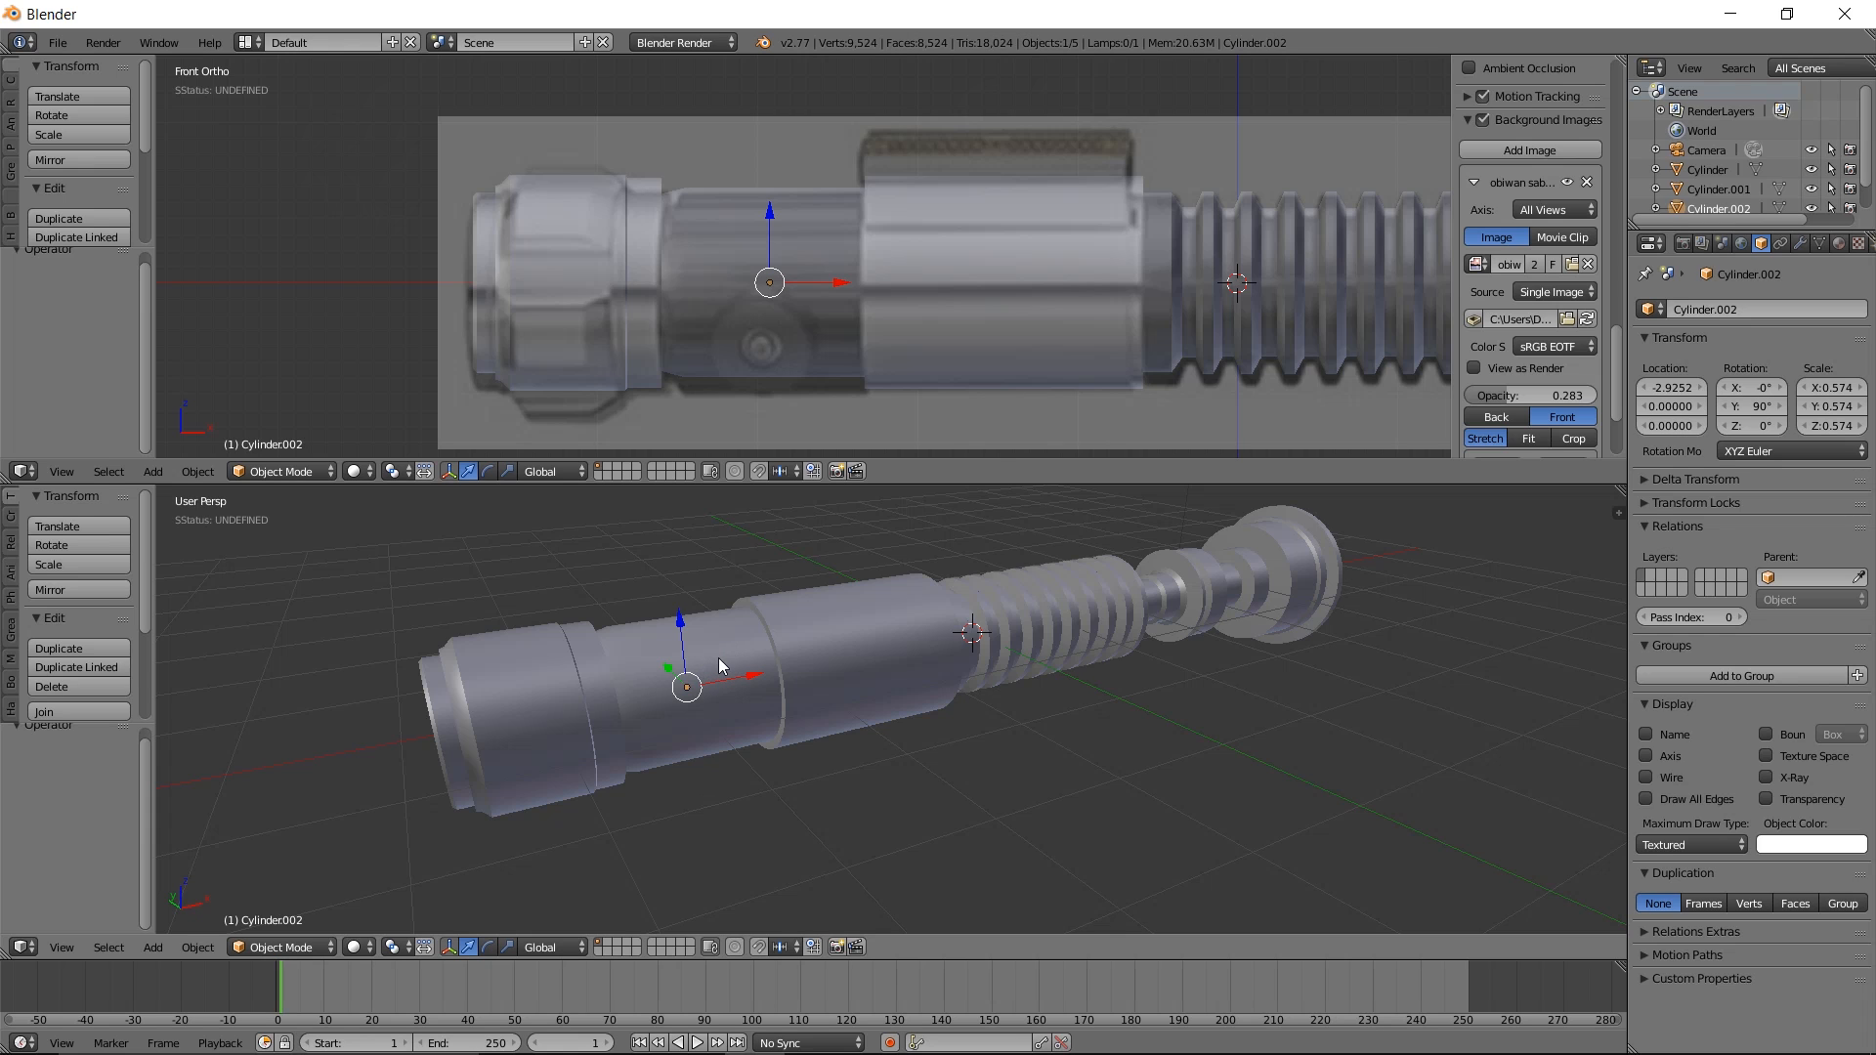
Isolate the 12-sided cylinder in local view and, in Edit Mode, deselect both end caps so only the side faces are selected
key("KP_Divide")
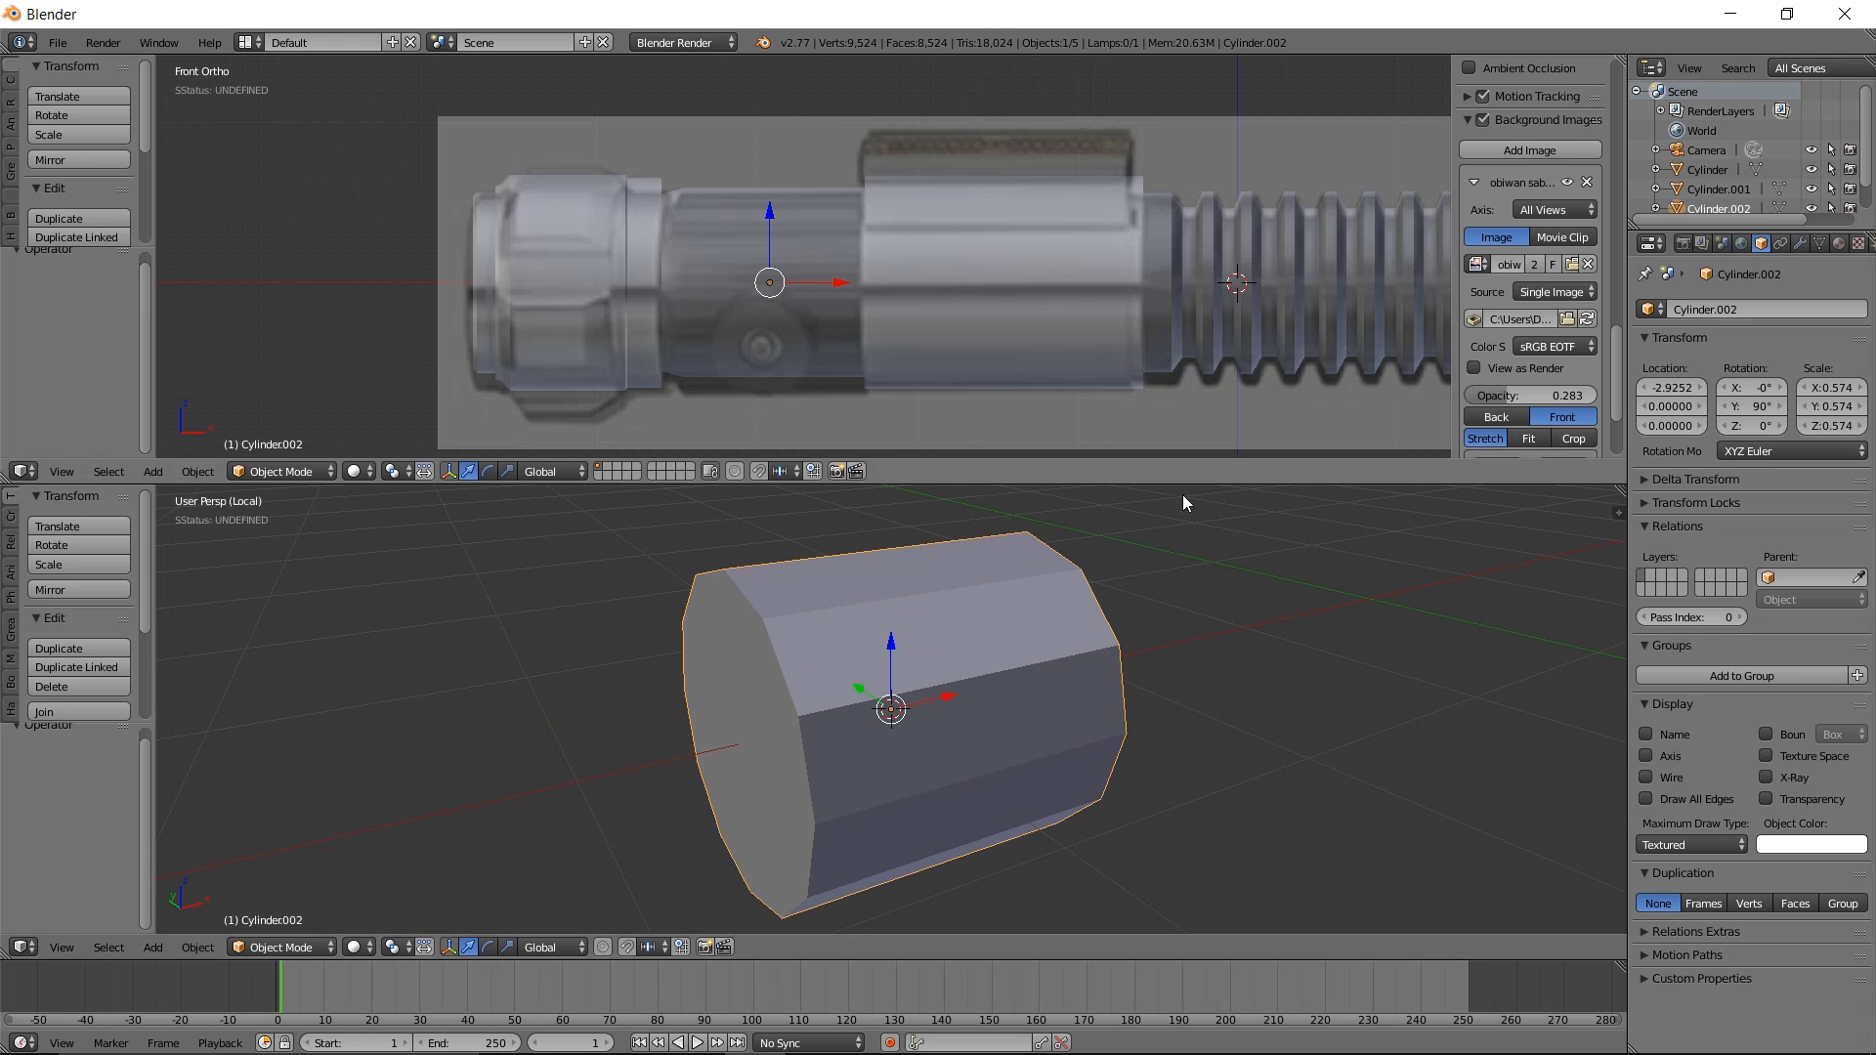
key("Tab")
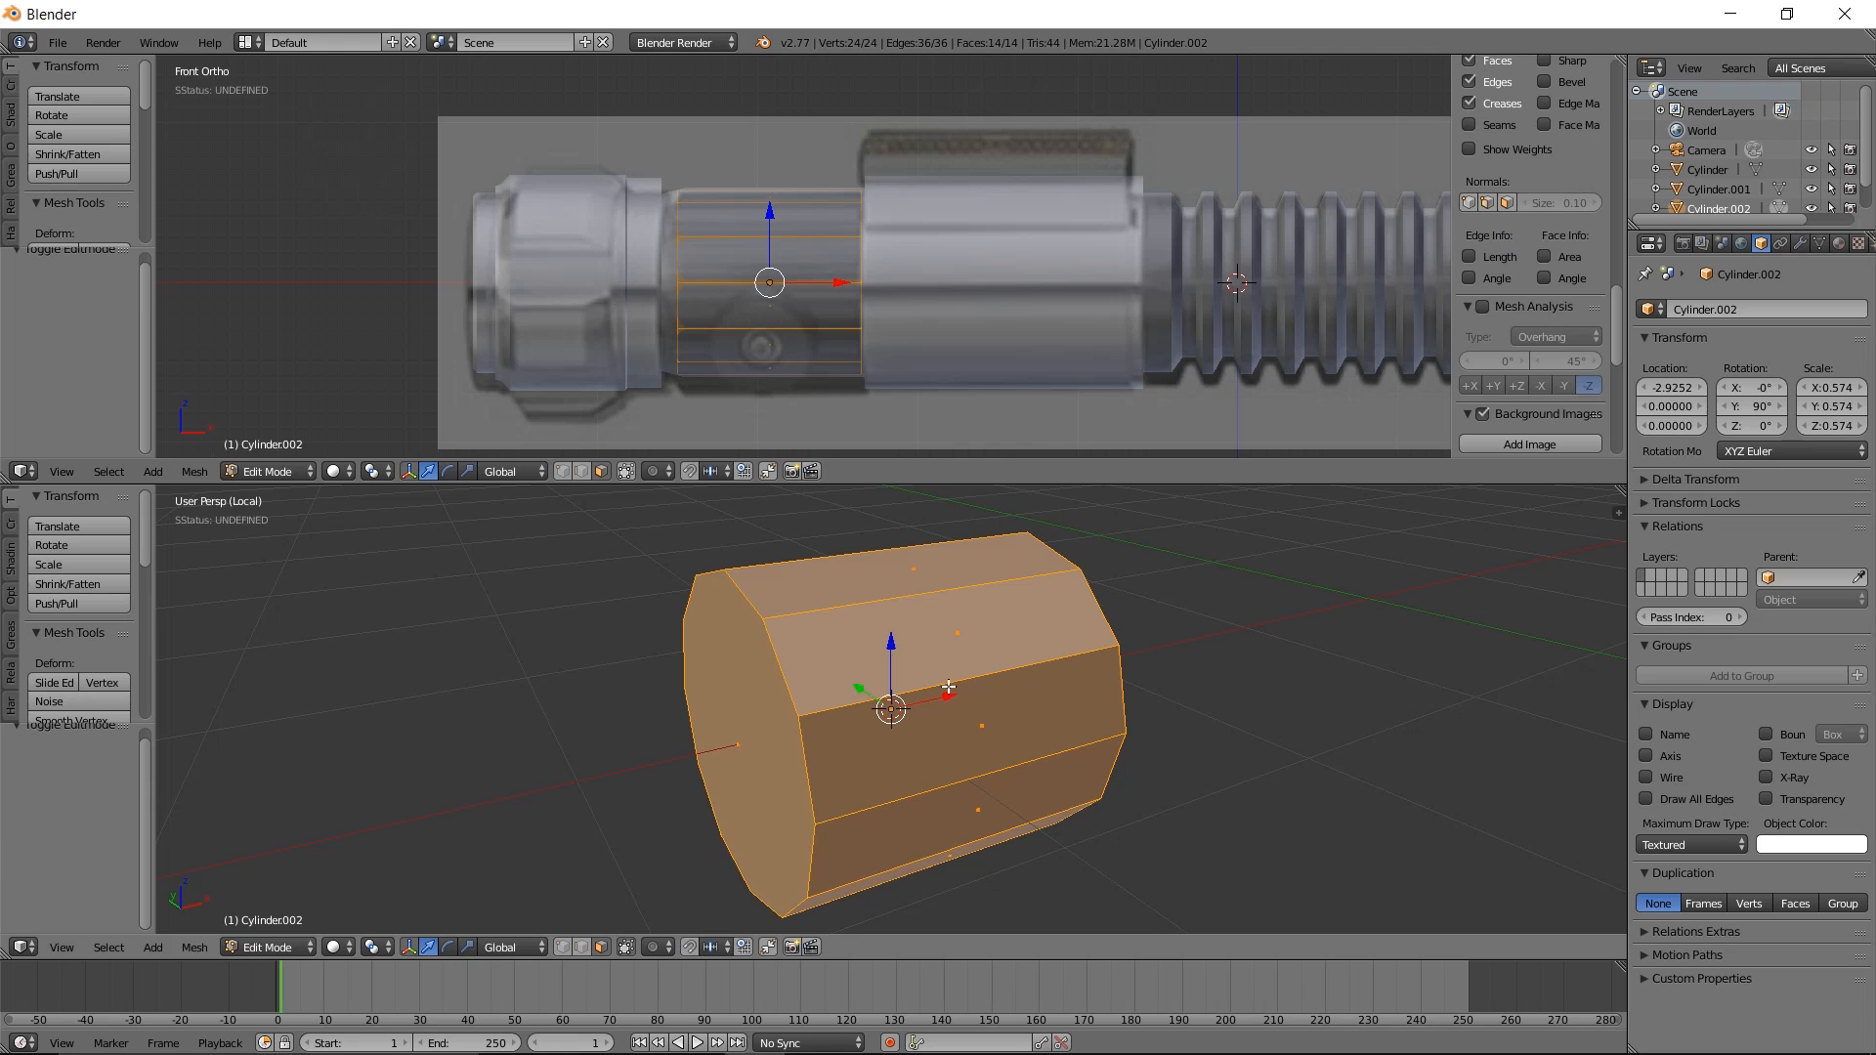
right_click(745, 748, "shift")
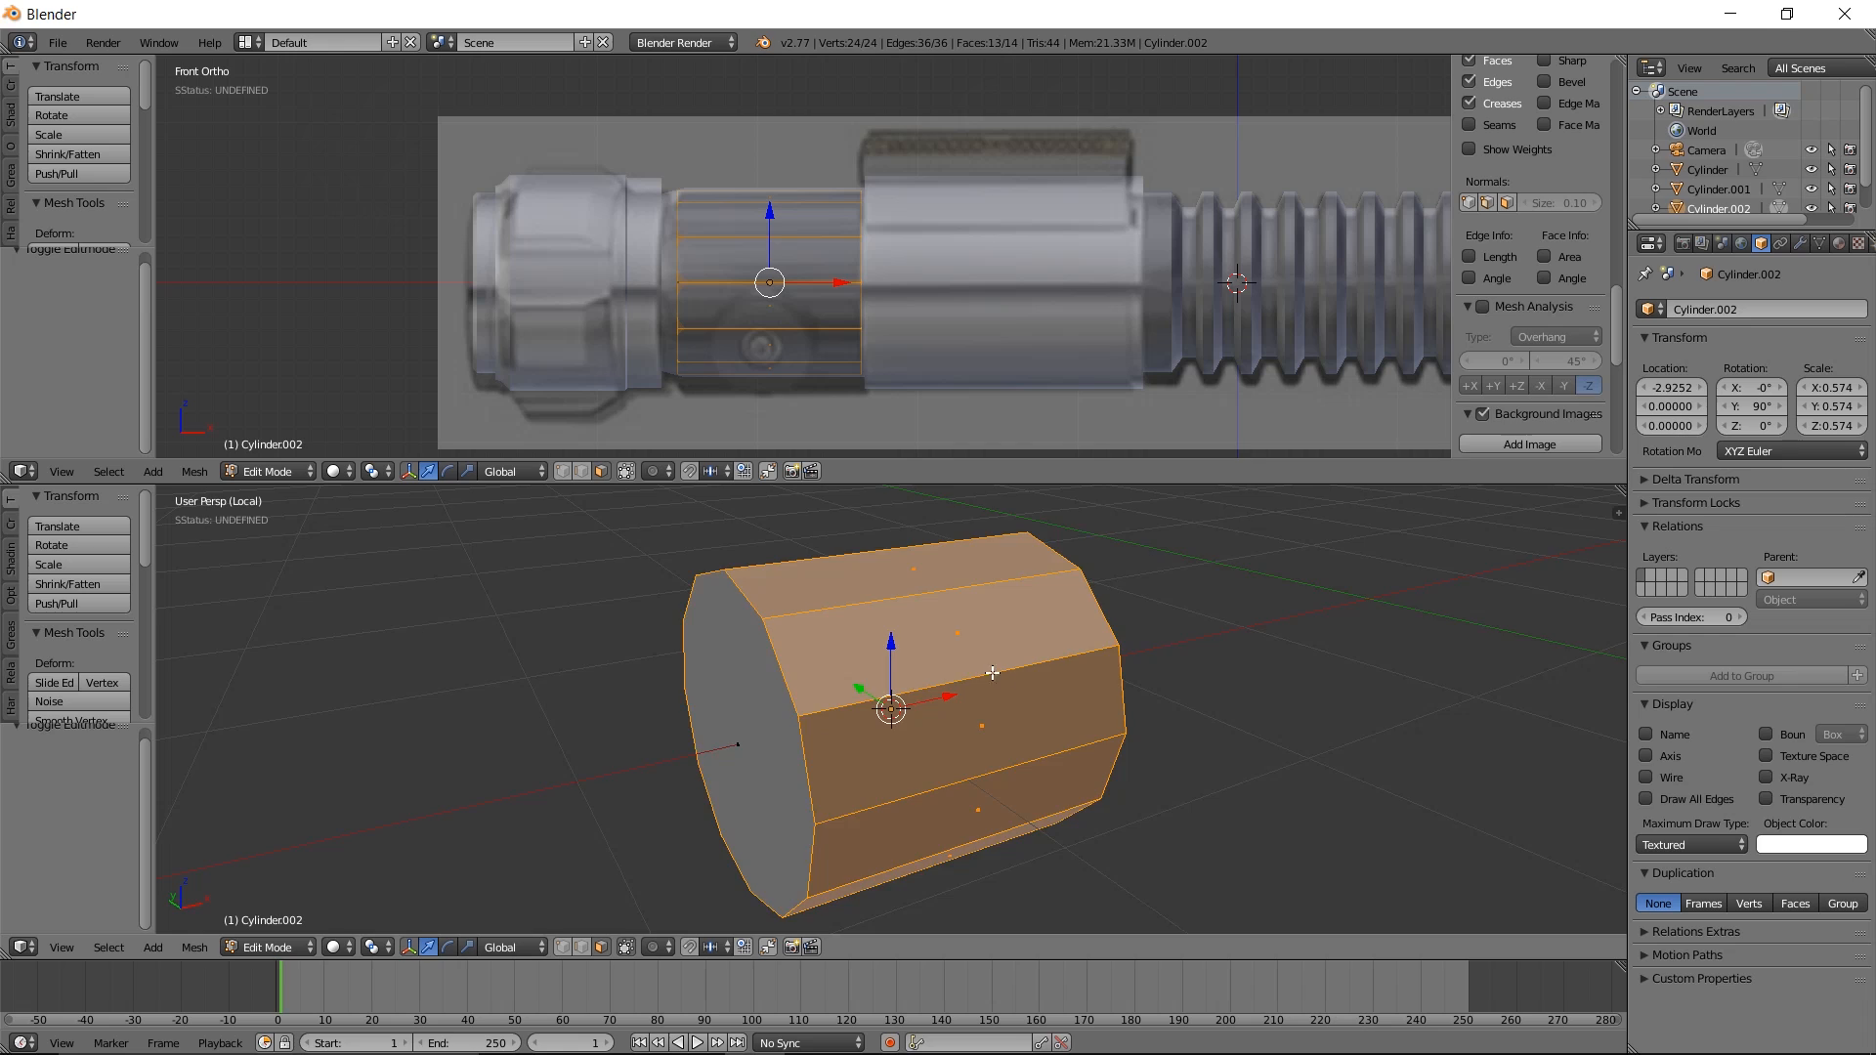
middle_click_drag(997, 672, 809, 678)
right_click(970, 749, "shift")
middle_click_drag(943, 772, 806, 747)
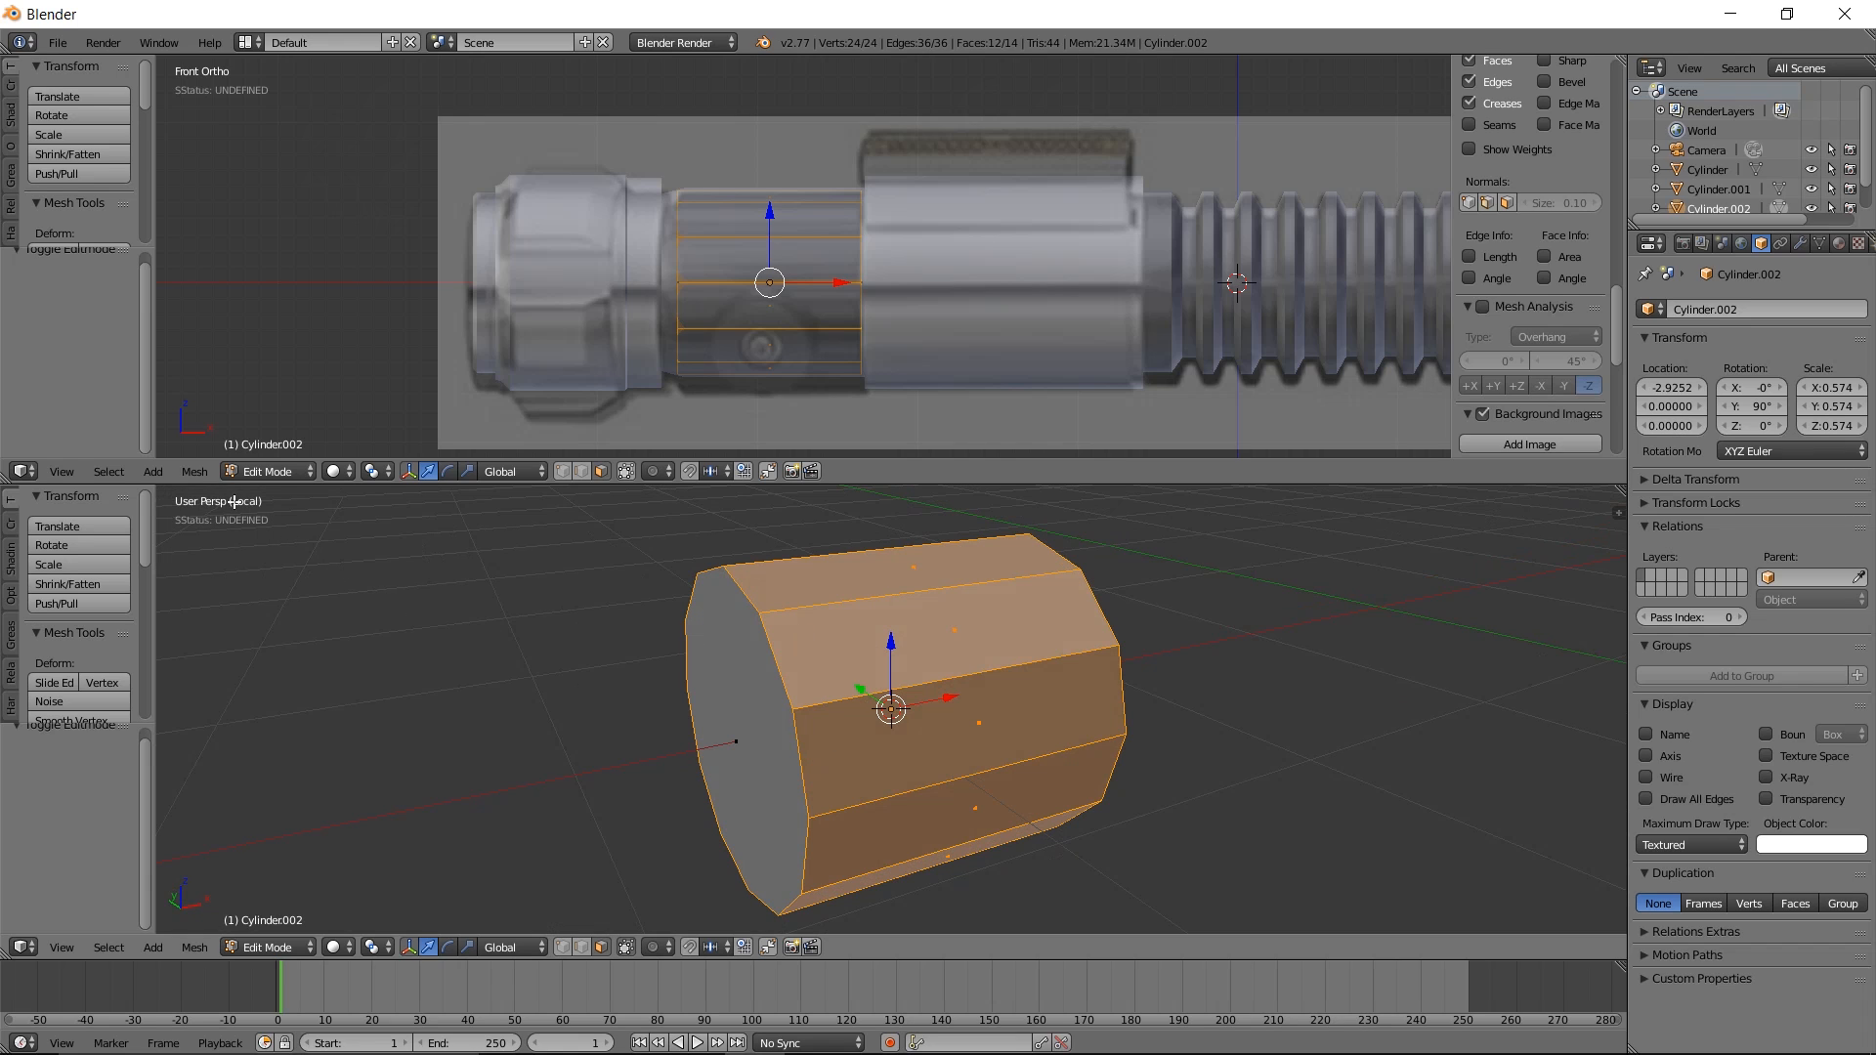
Extrude the 12 side faces individually outward with an offset of -0.238
left_click_drag(144, 543, 138, 613)
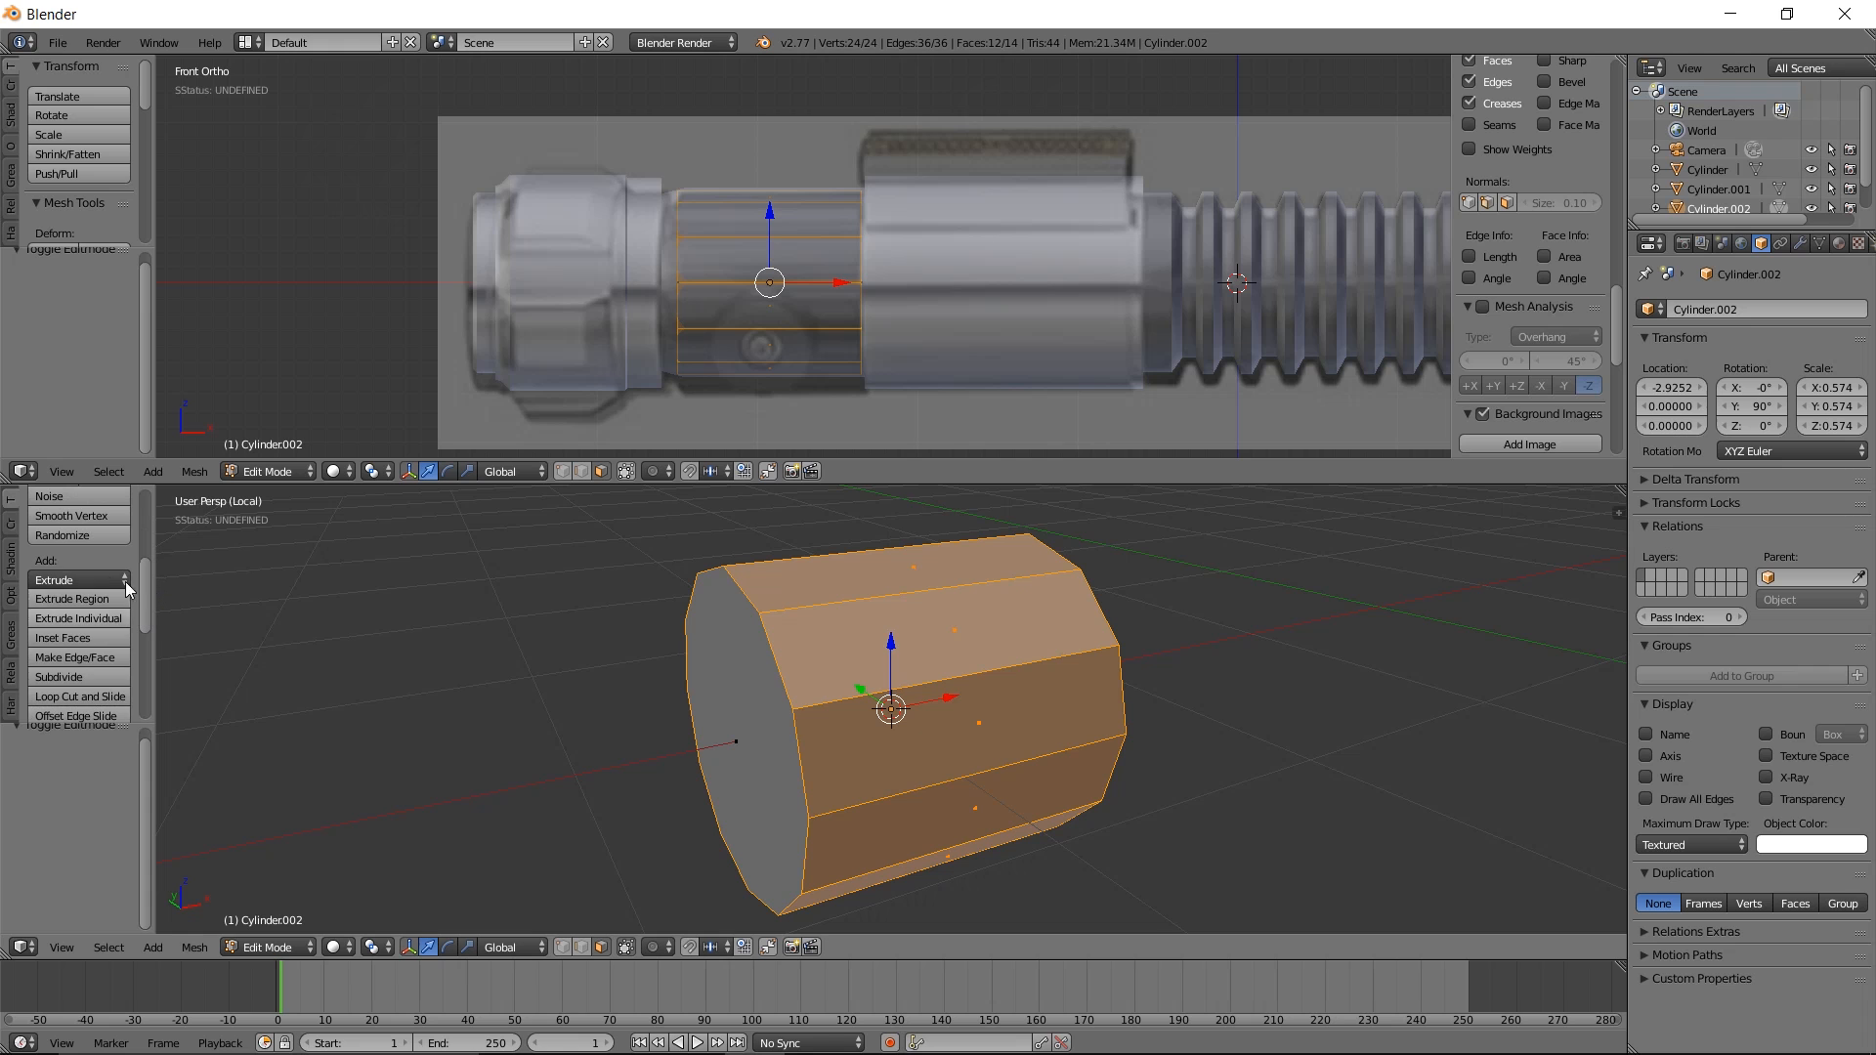
left_click(81, 619)
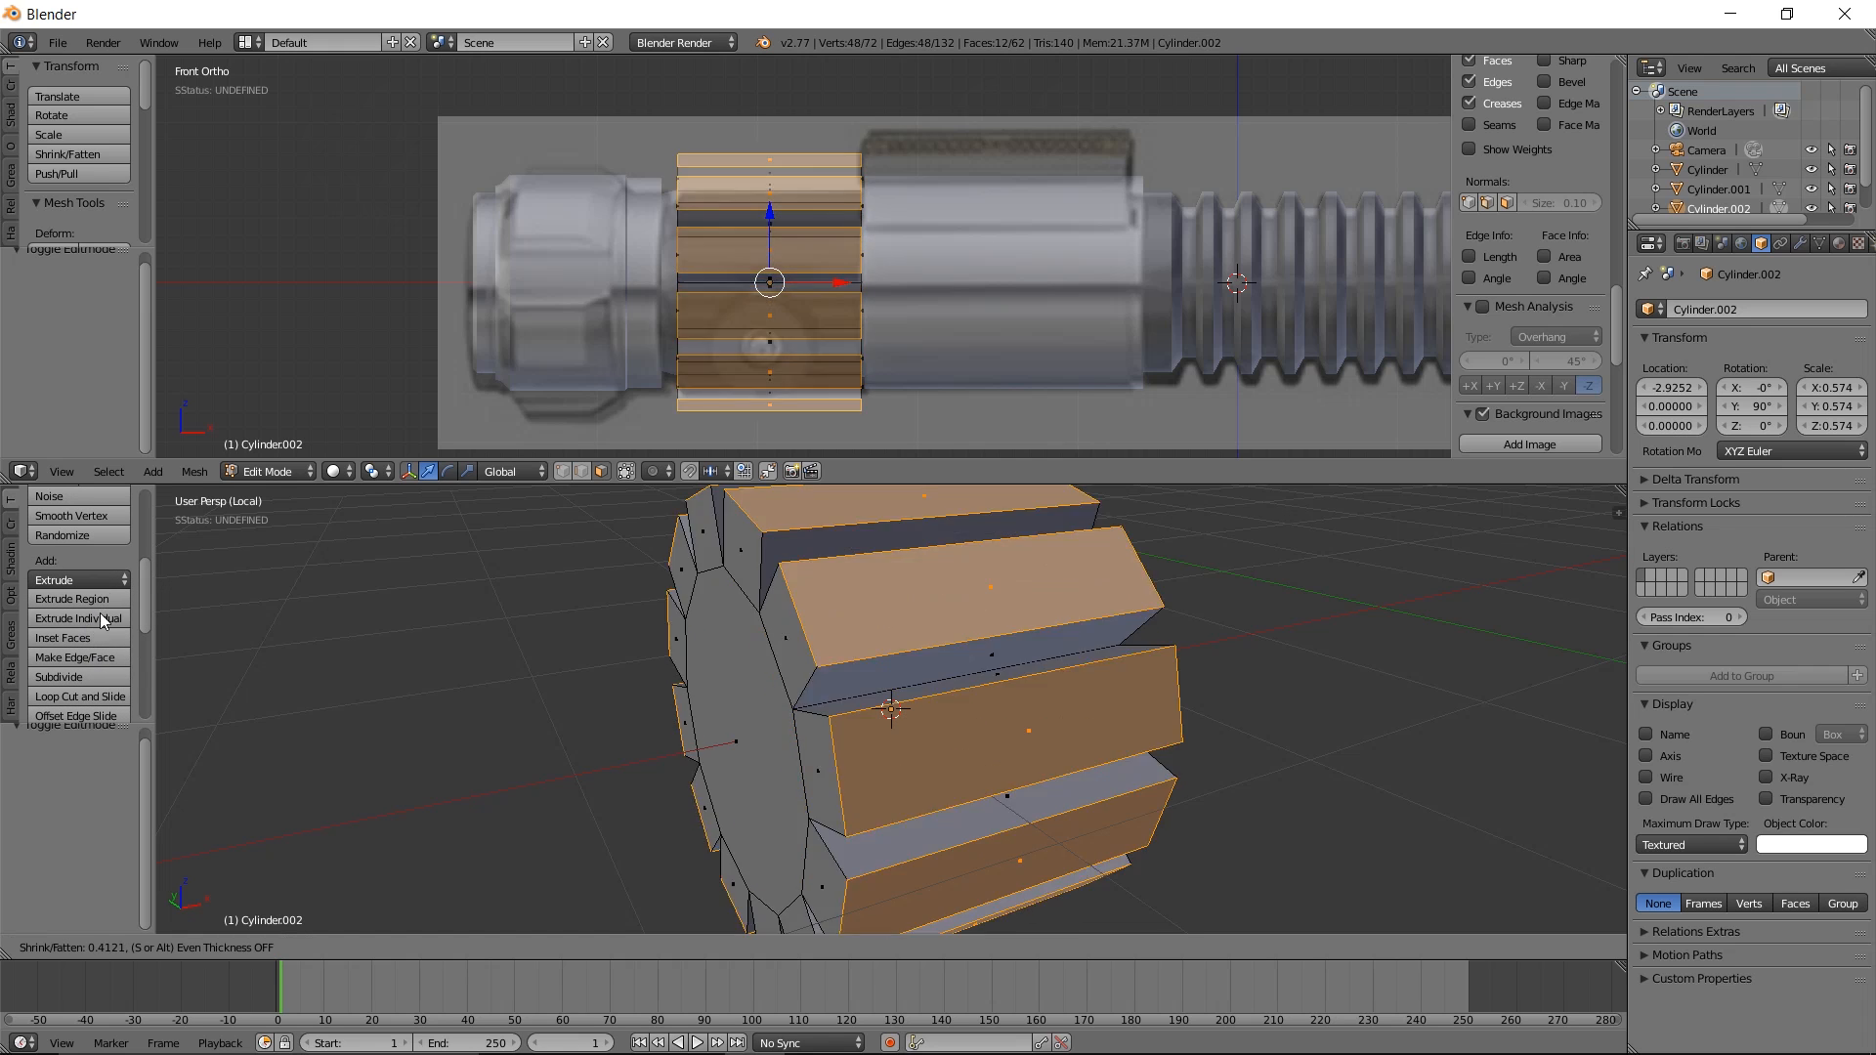
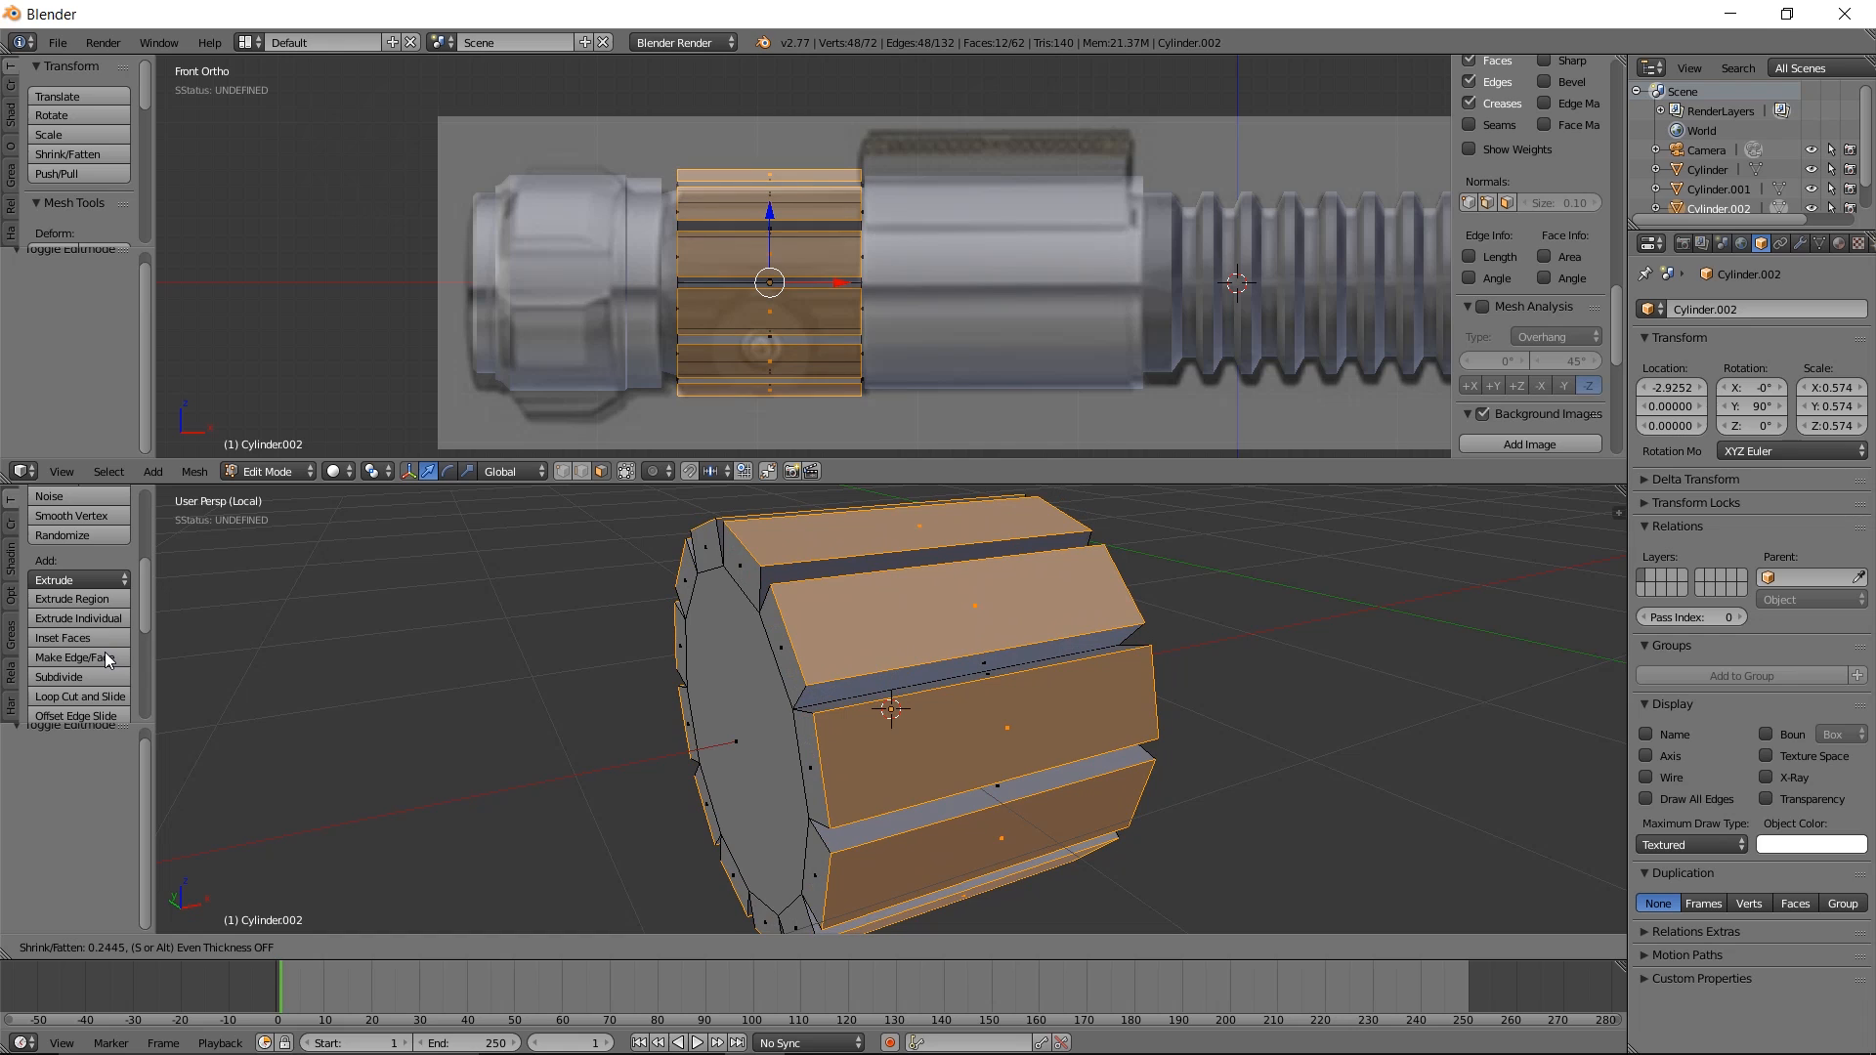
left_click(105, 651)
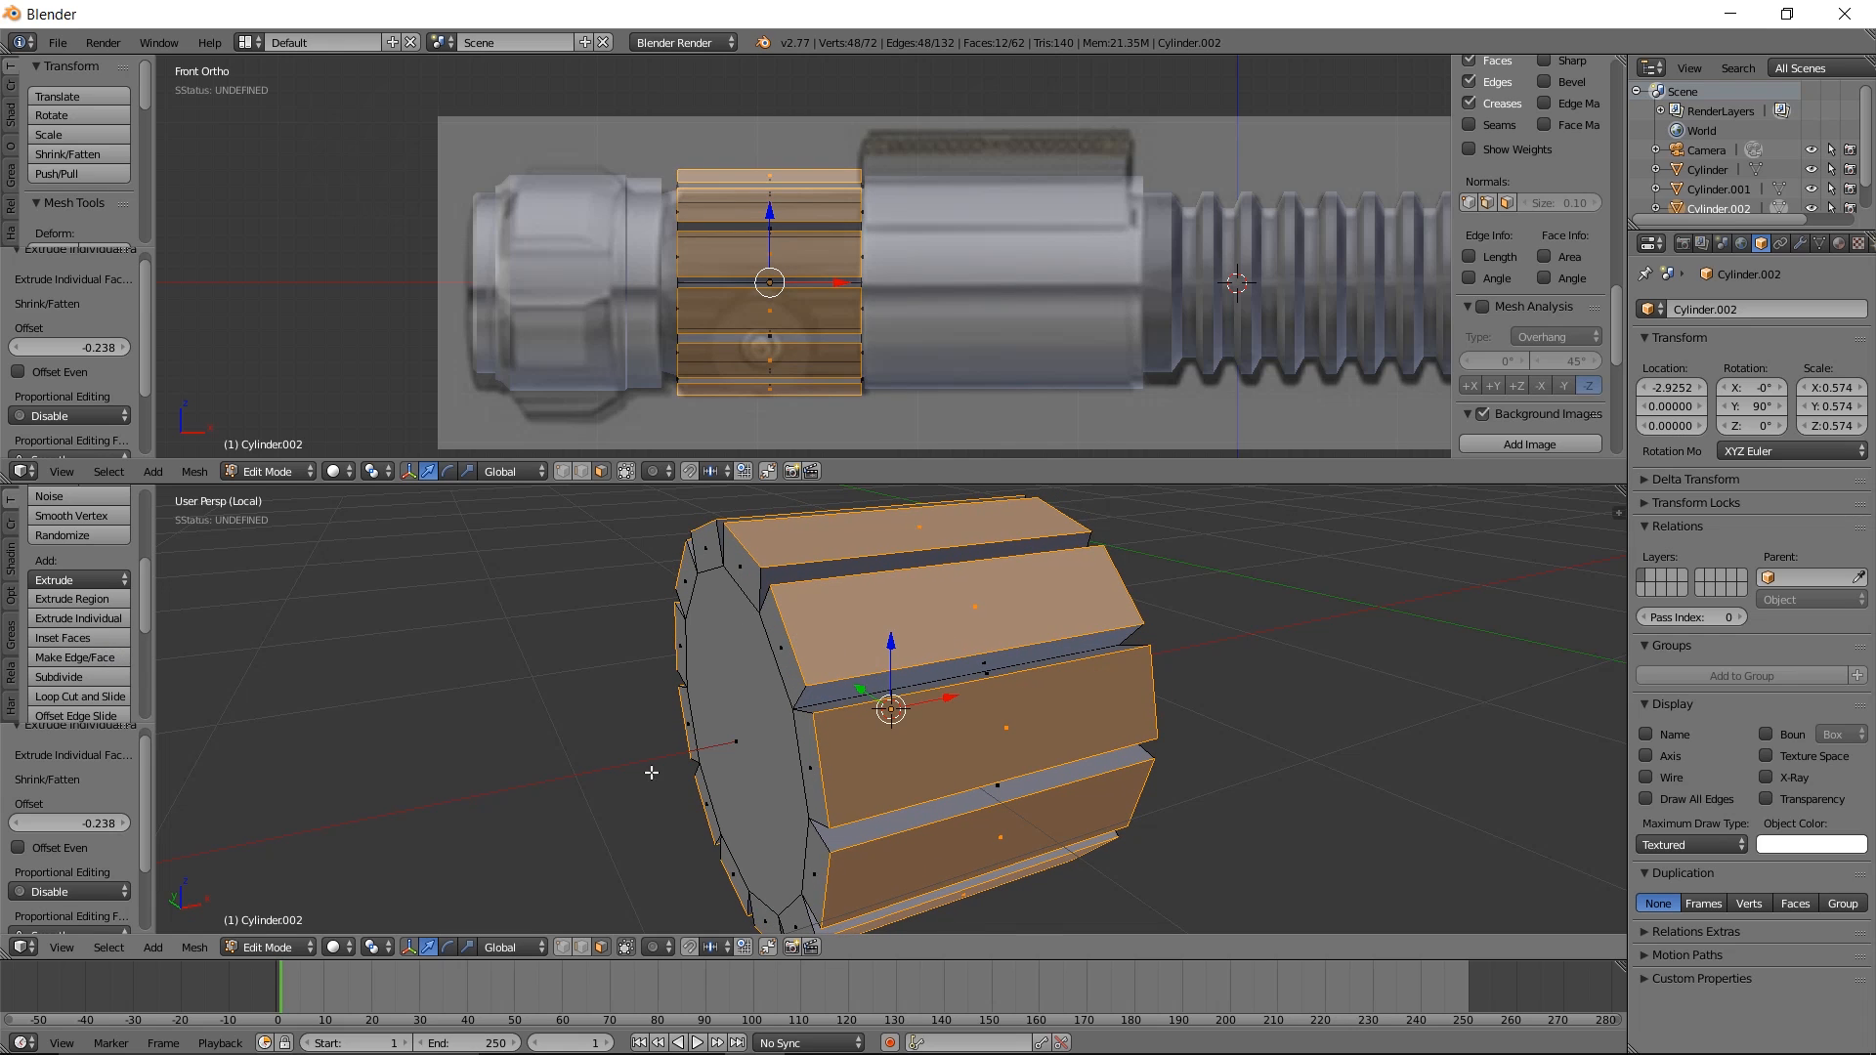
left_click(374, 947)
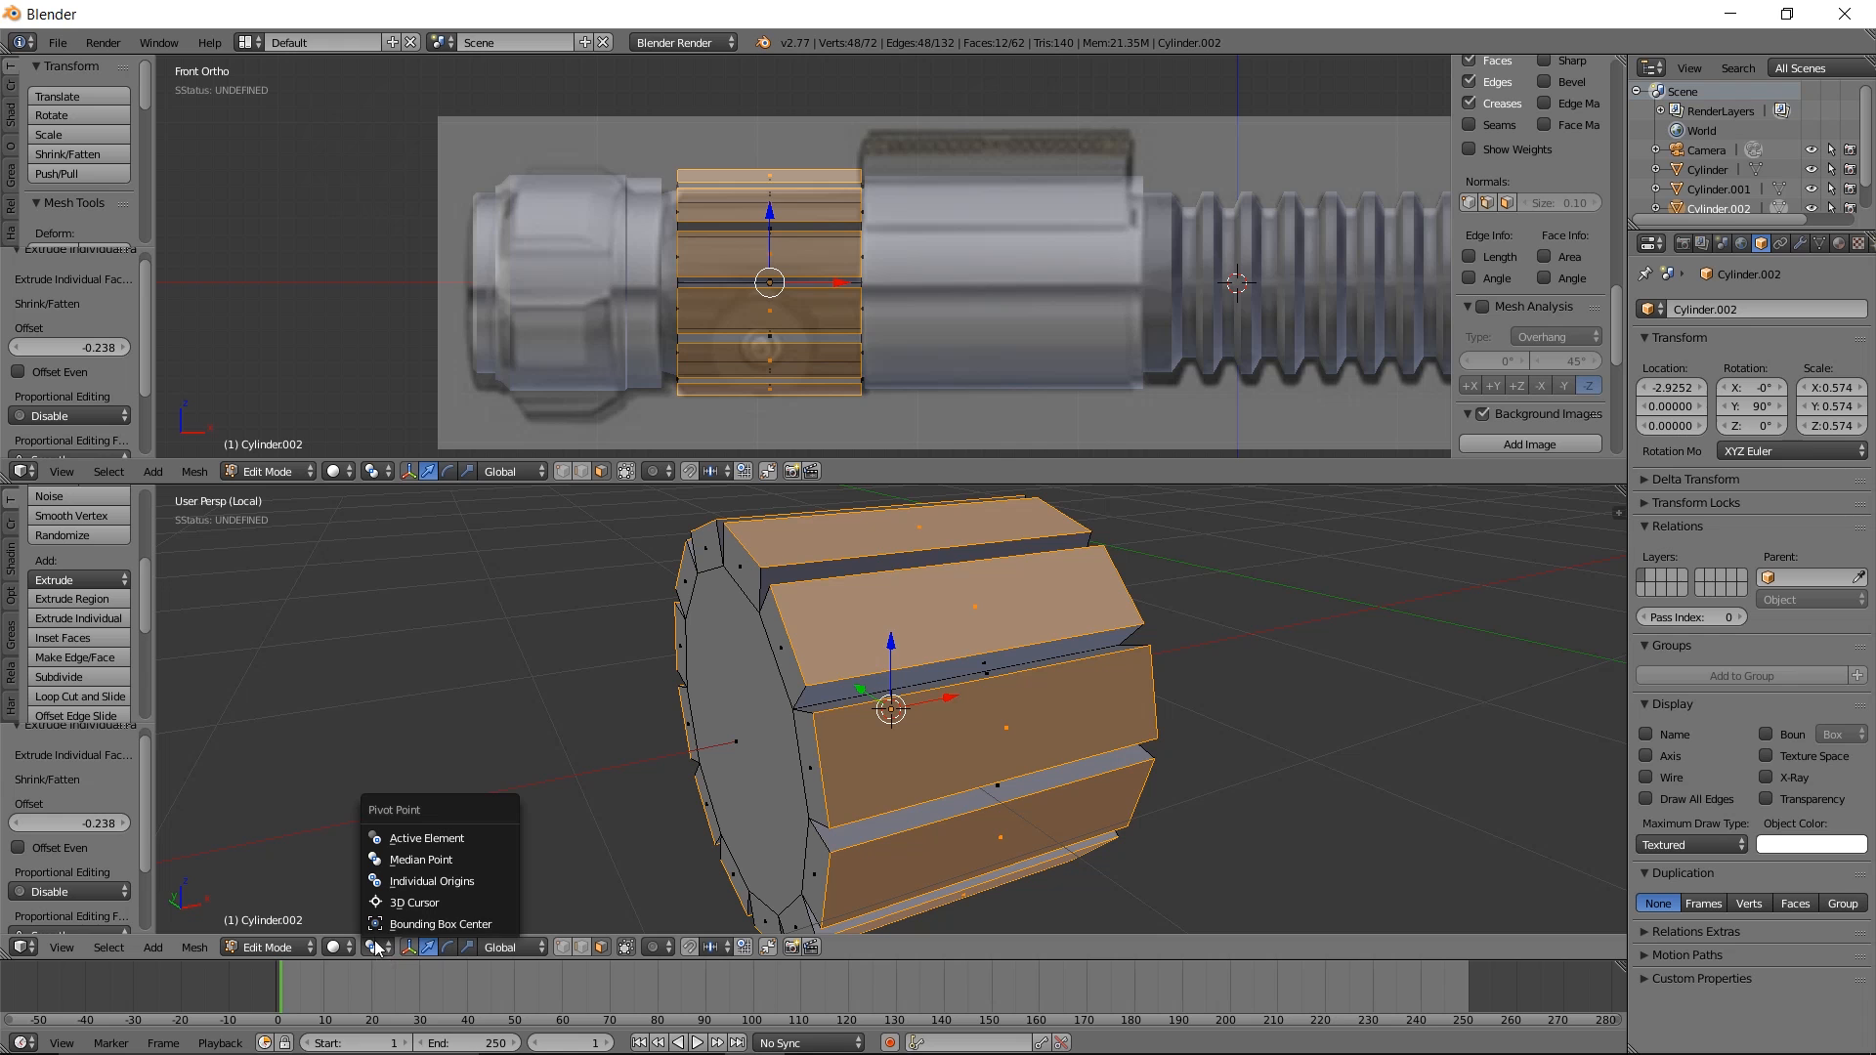
left_click(408, 882)
key("s")
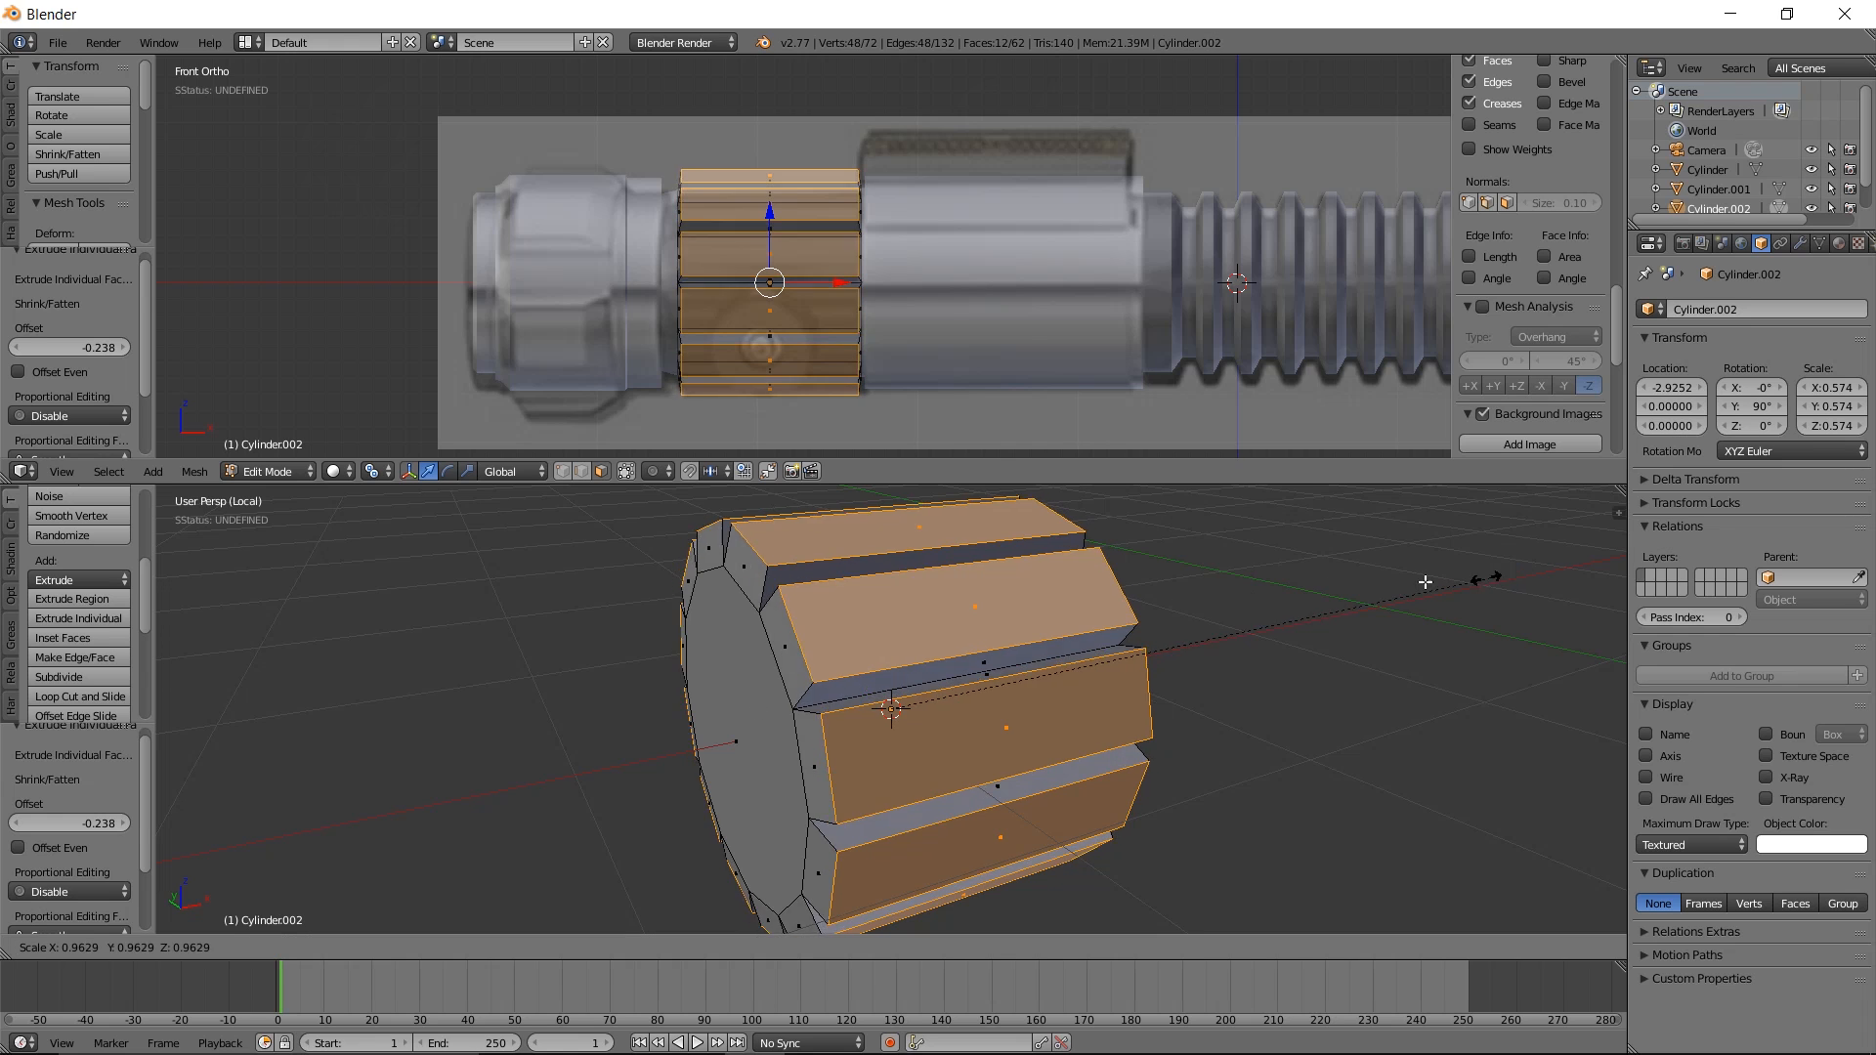
key("Escape")
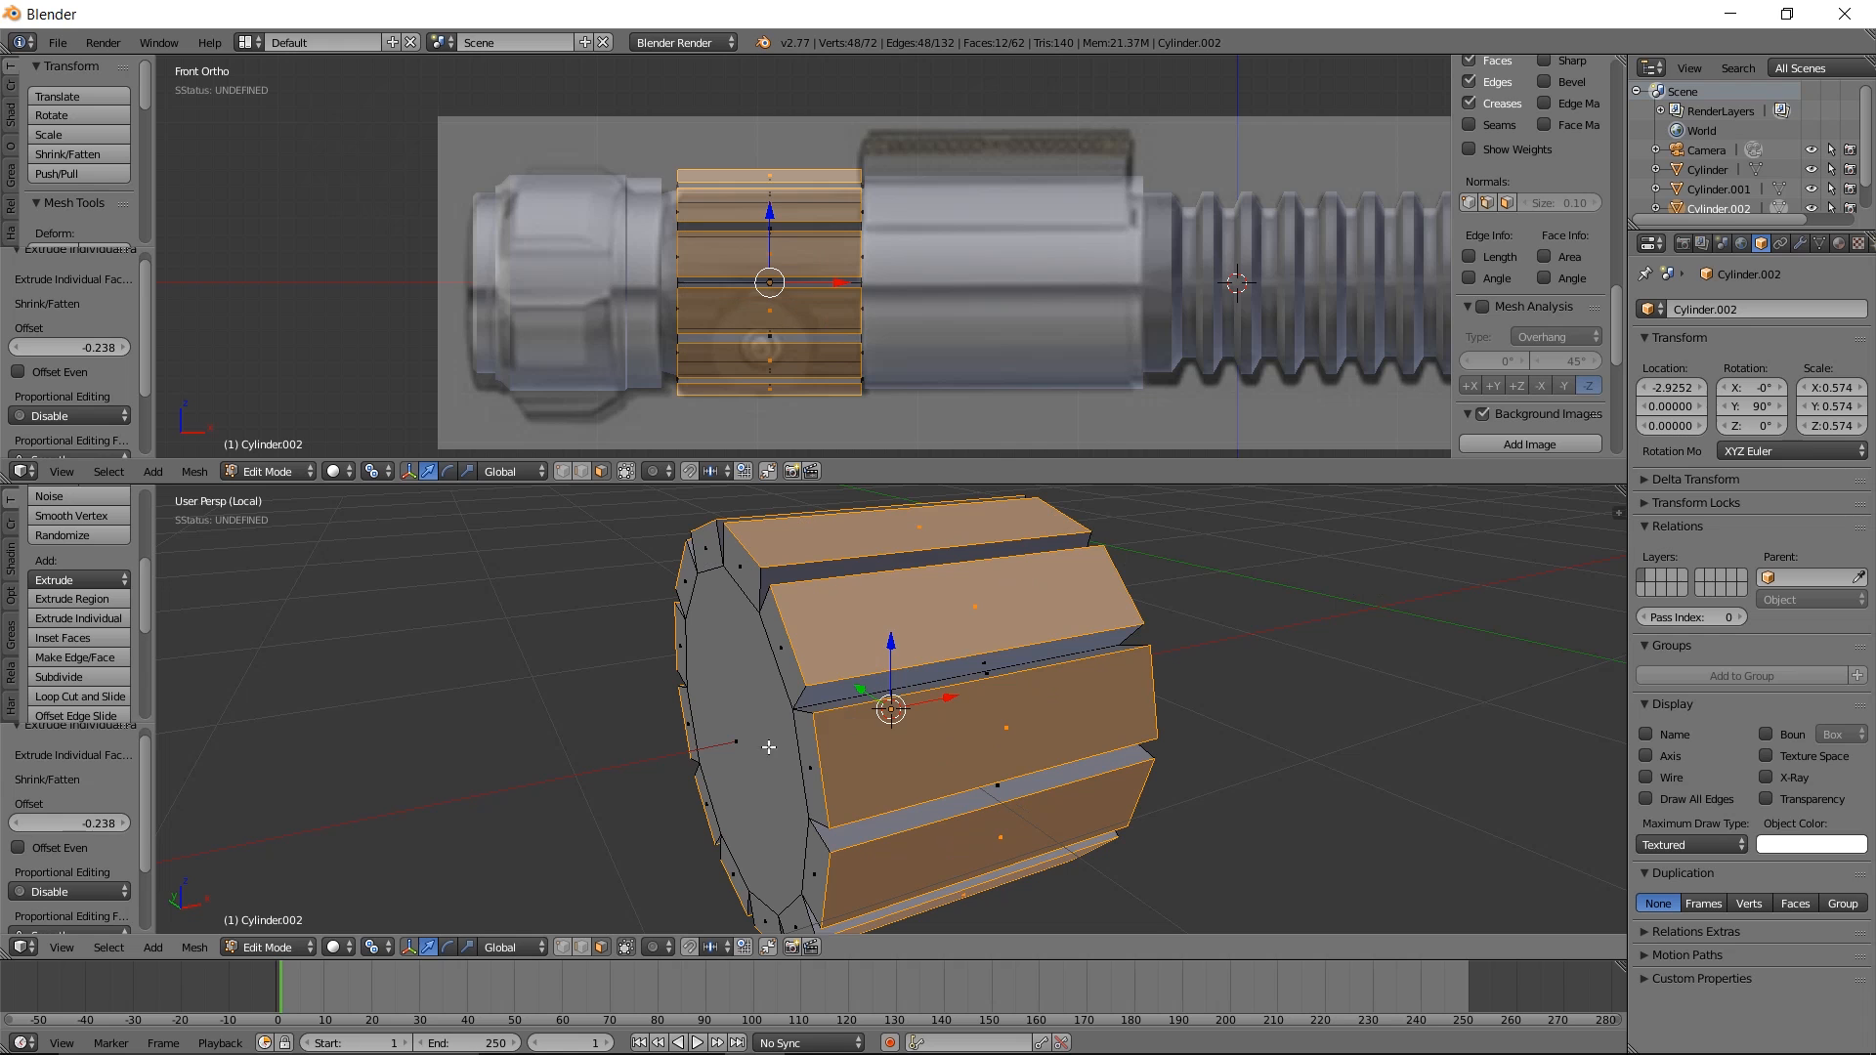
left_click(376, 947)
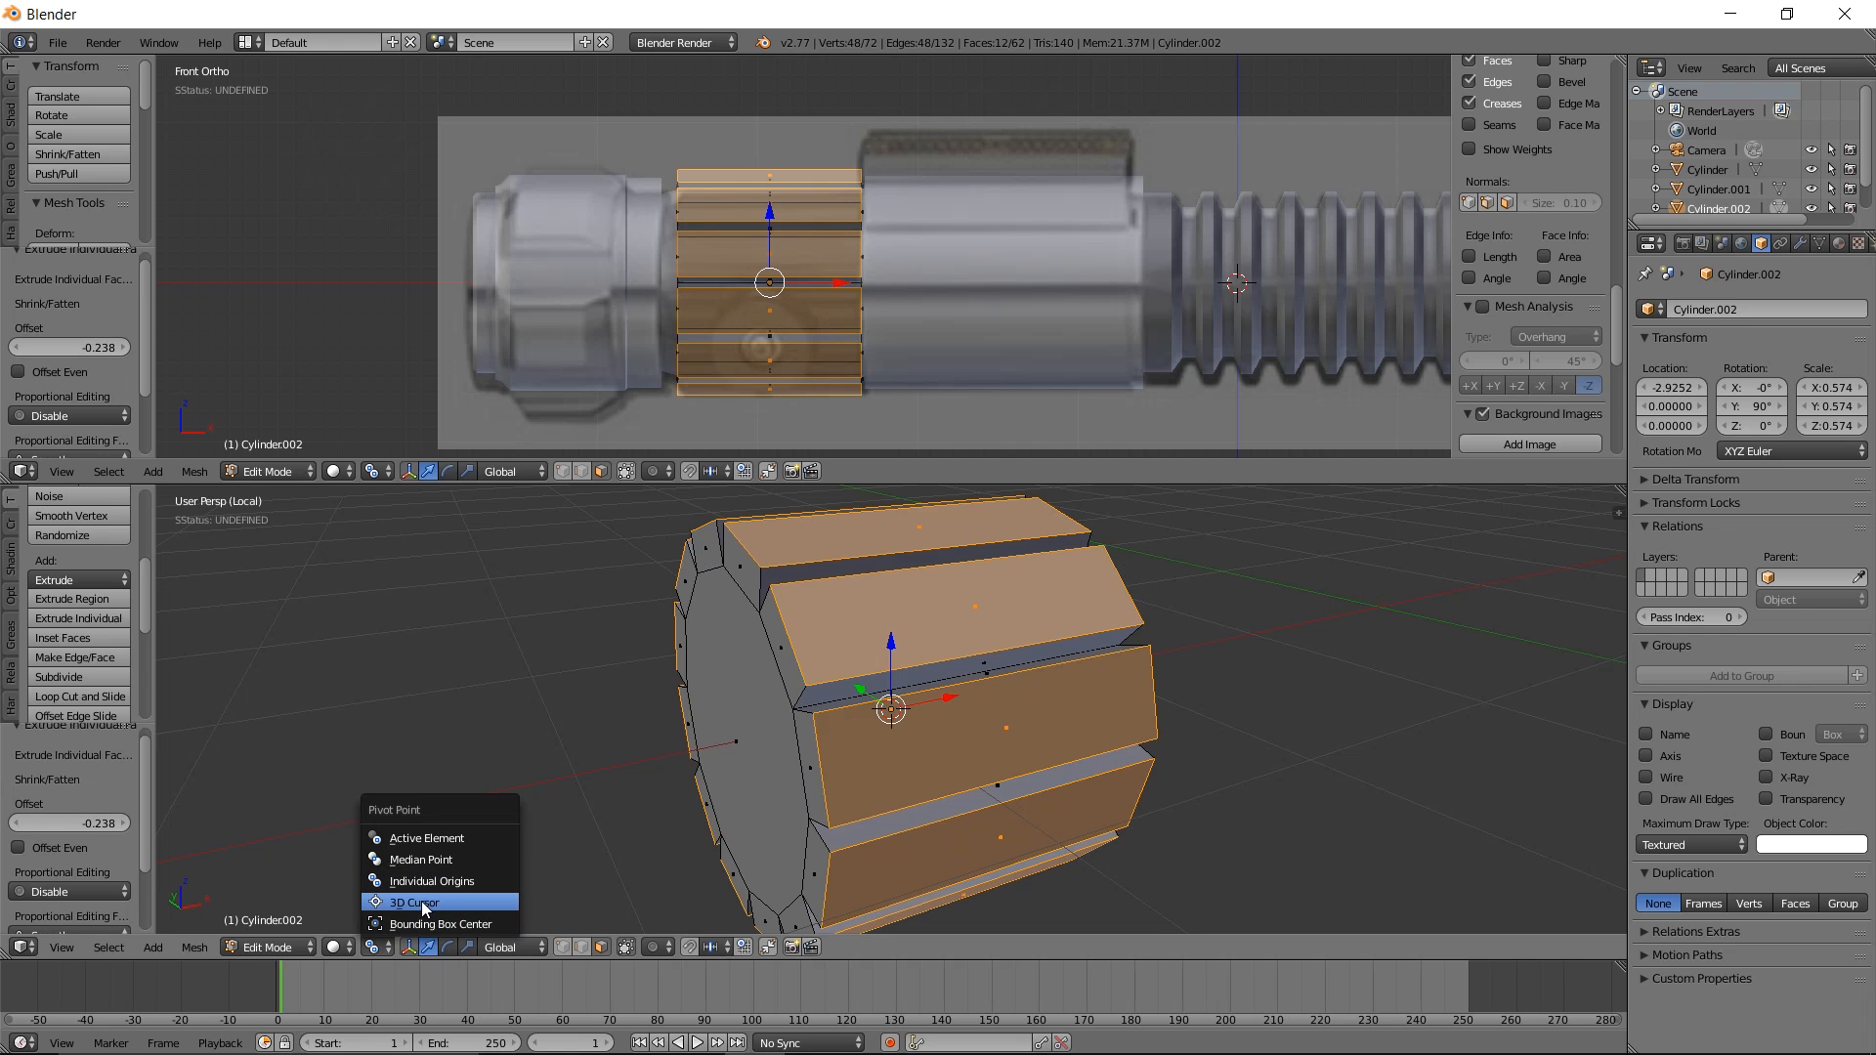
left_click(420, 901)
key("s")
key("Escape")
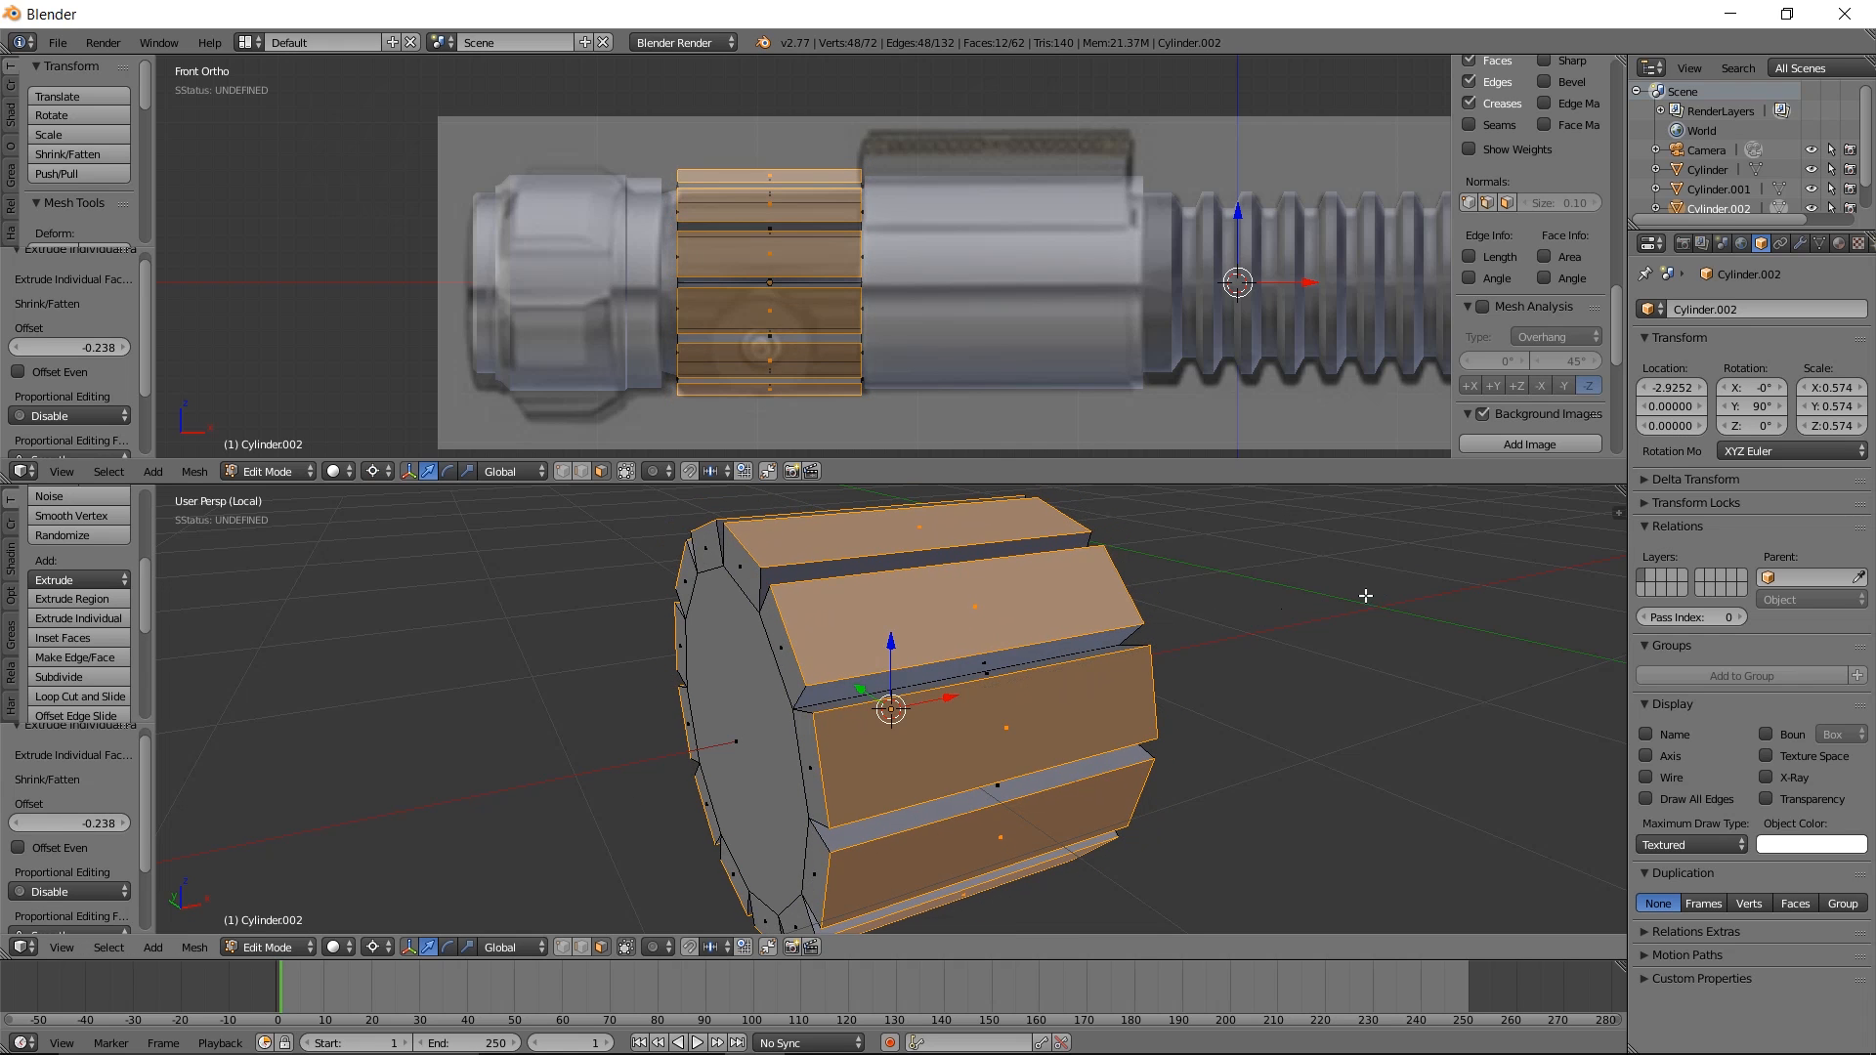
Set the pivot point to Individual Origins and scale the extruded side faces to 0.860
left_click(376, 947)
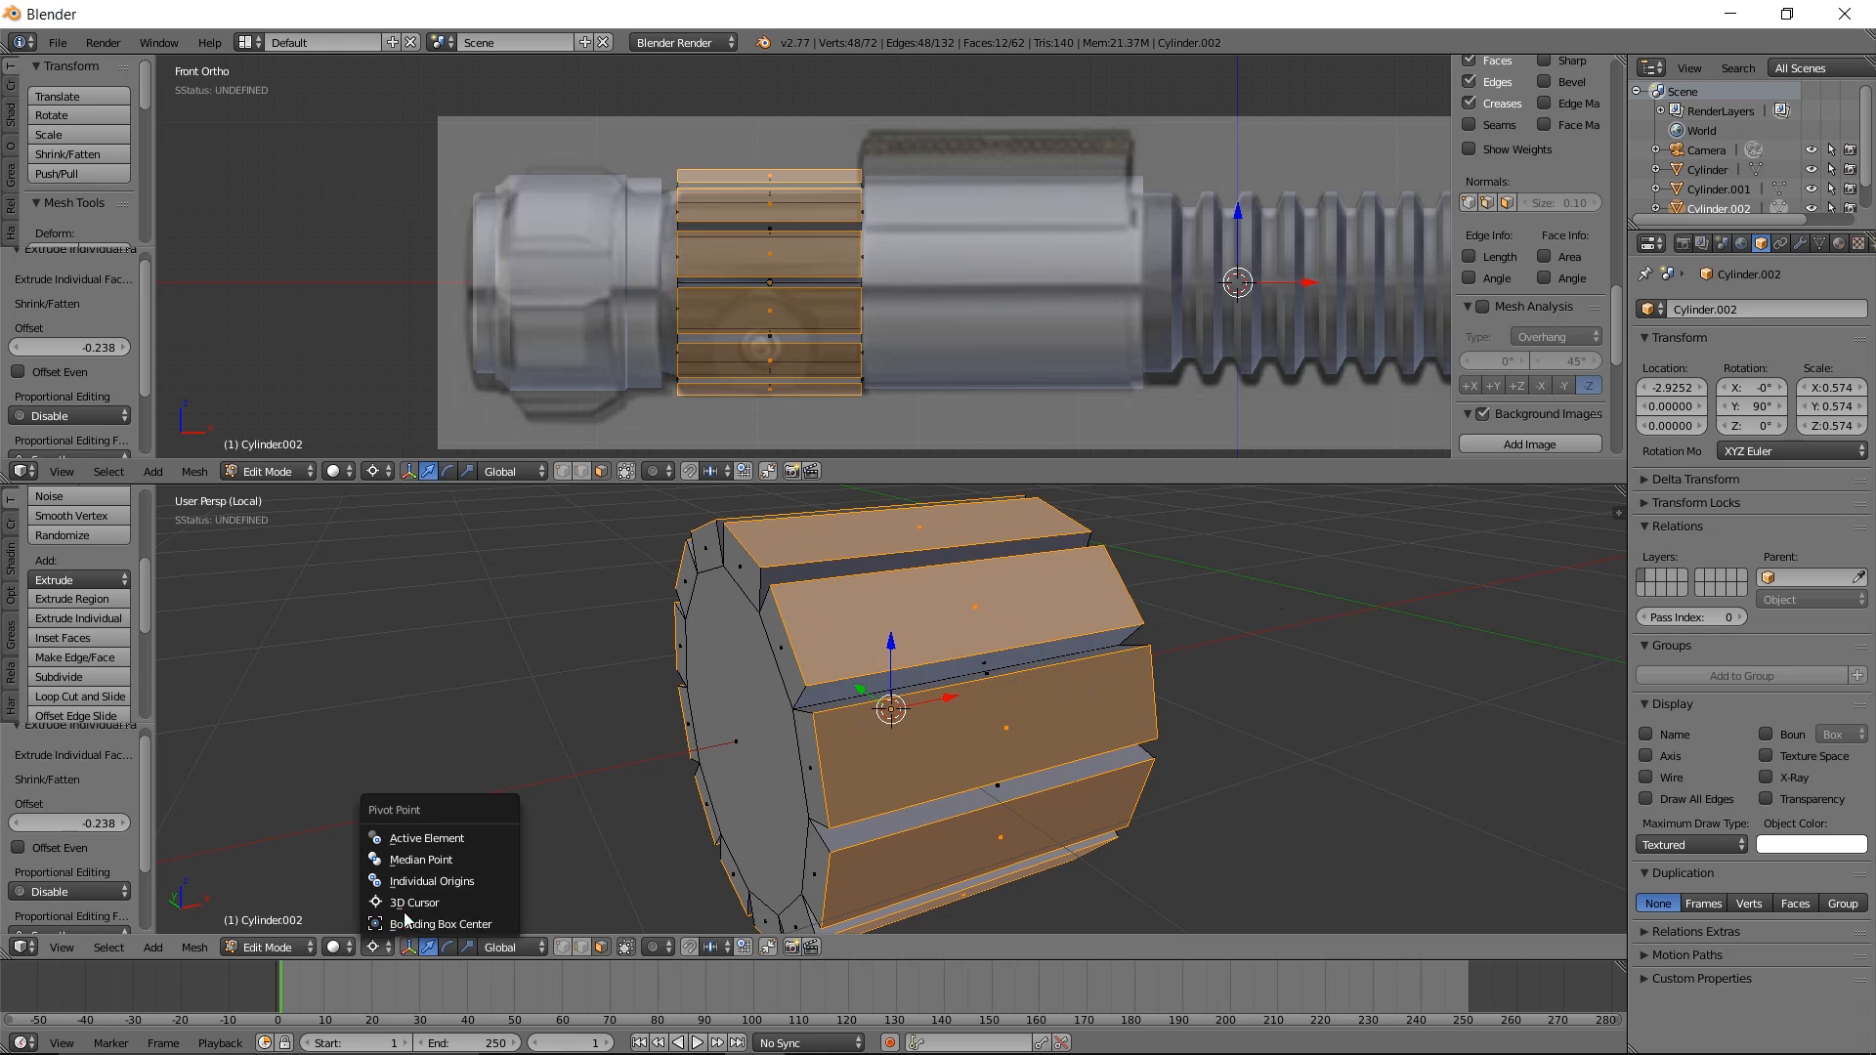
left_click(430, 882)
key("s")
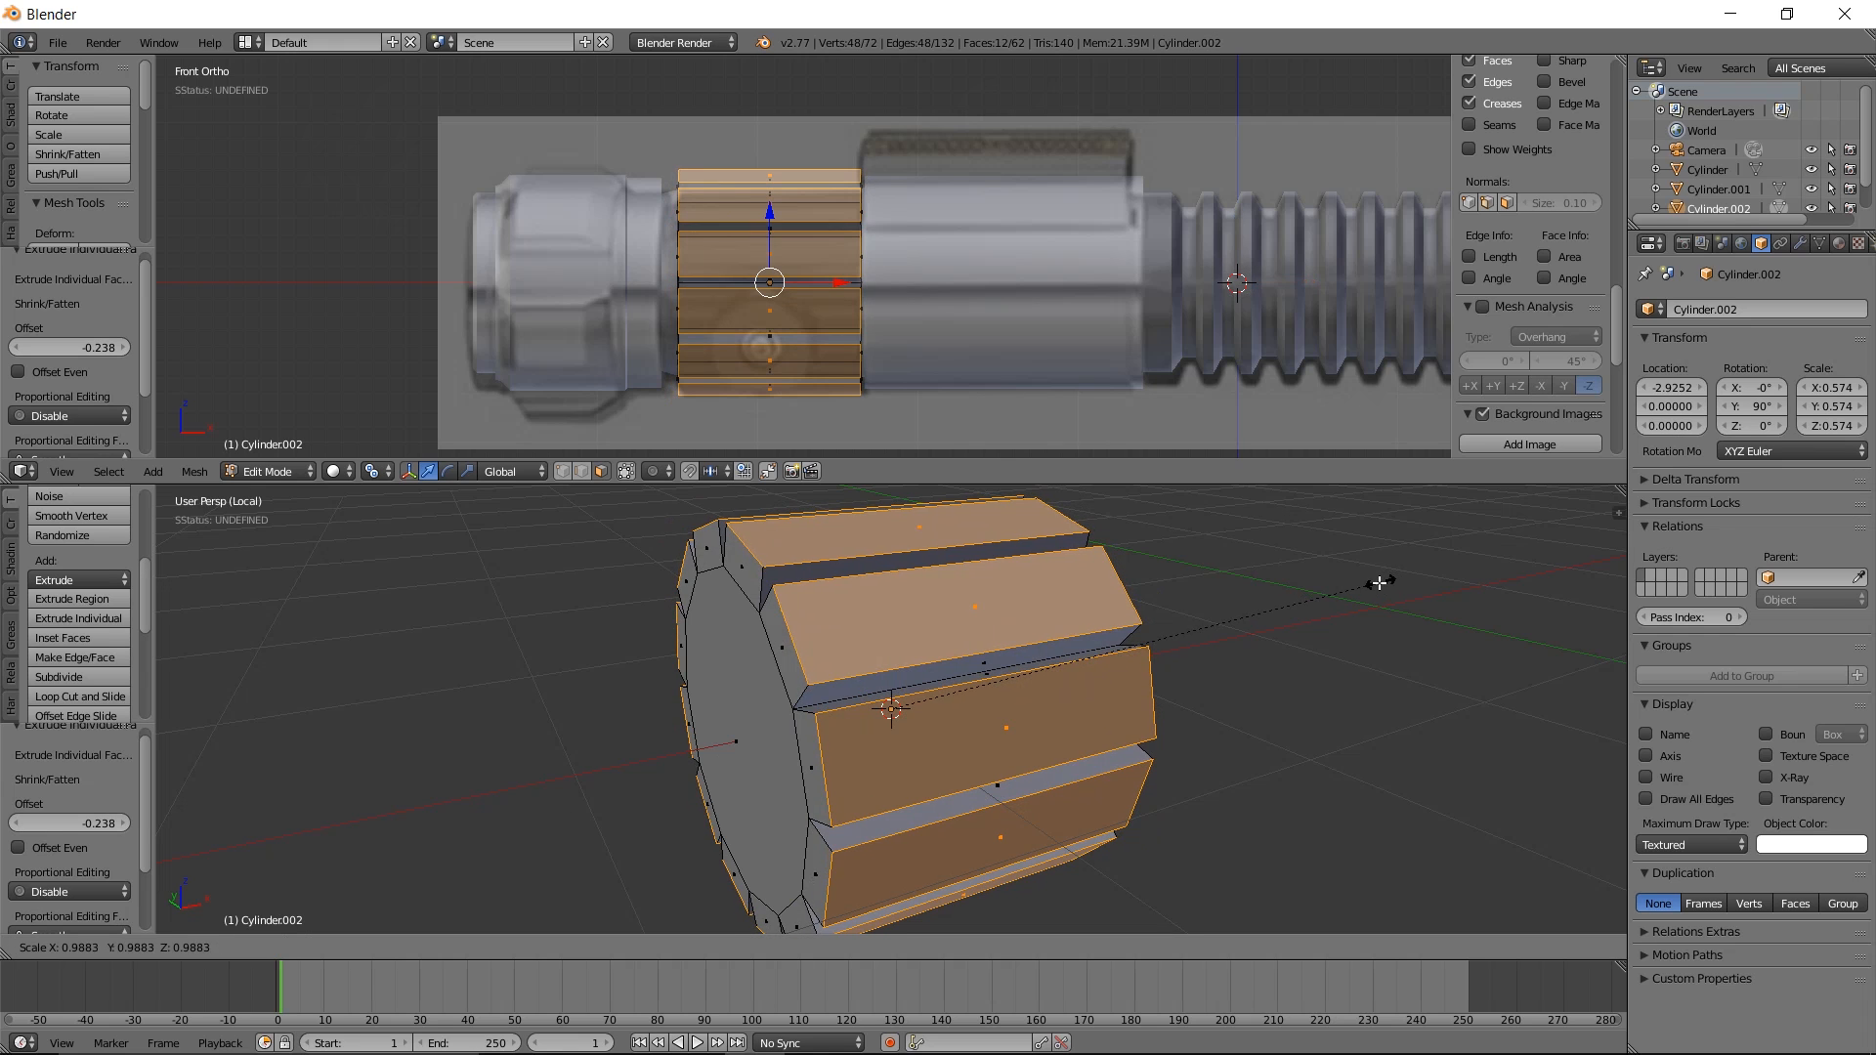
left_click(1319, 612)
Bevel the edges of the raised faces by 0.044 with one segment, and return to Object Mode with the whole hilt shown
key("ctrl+b")
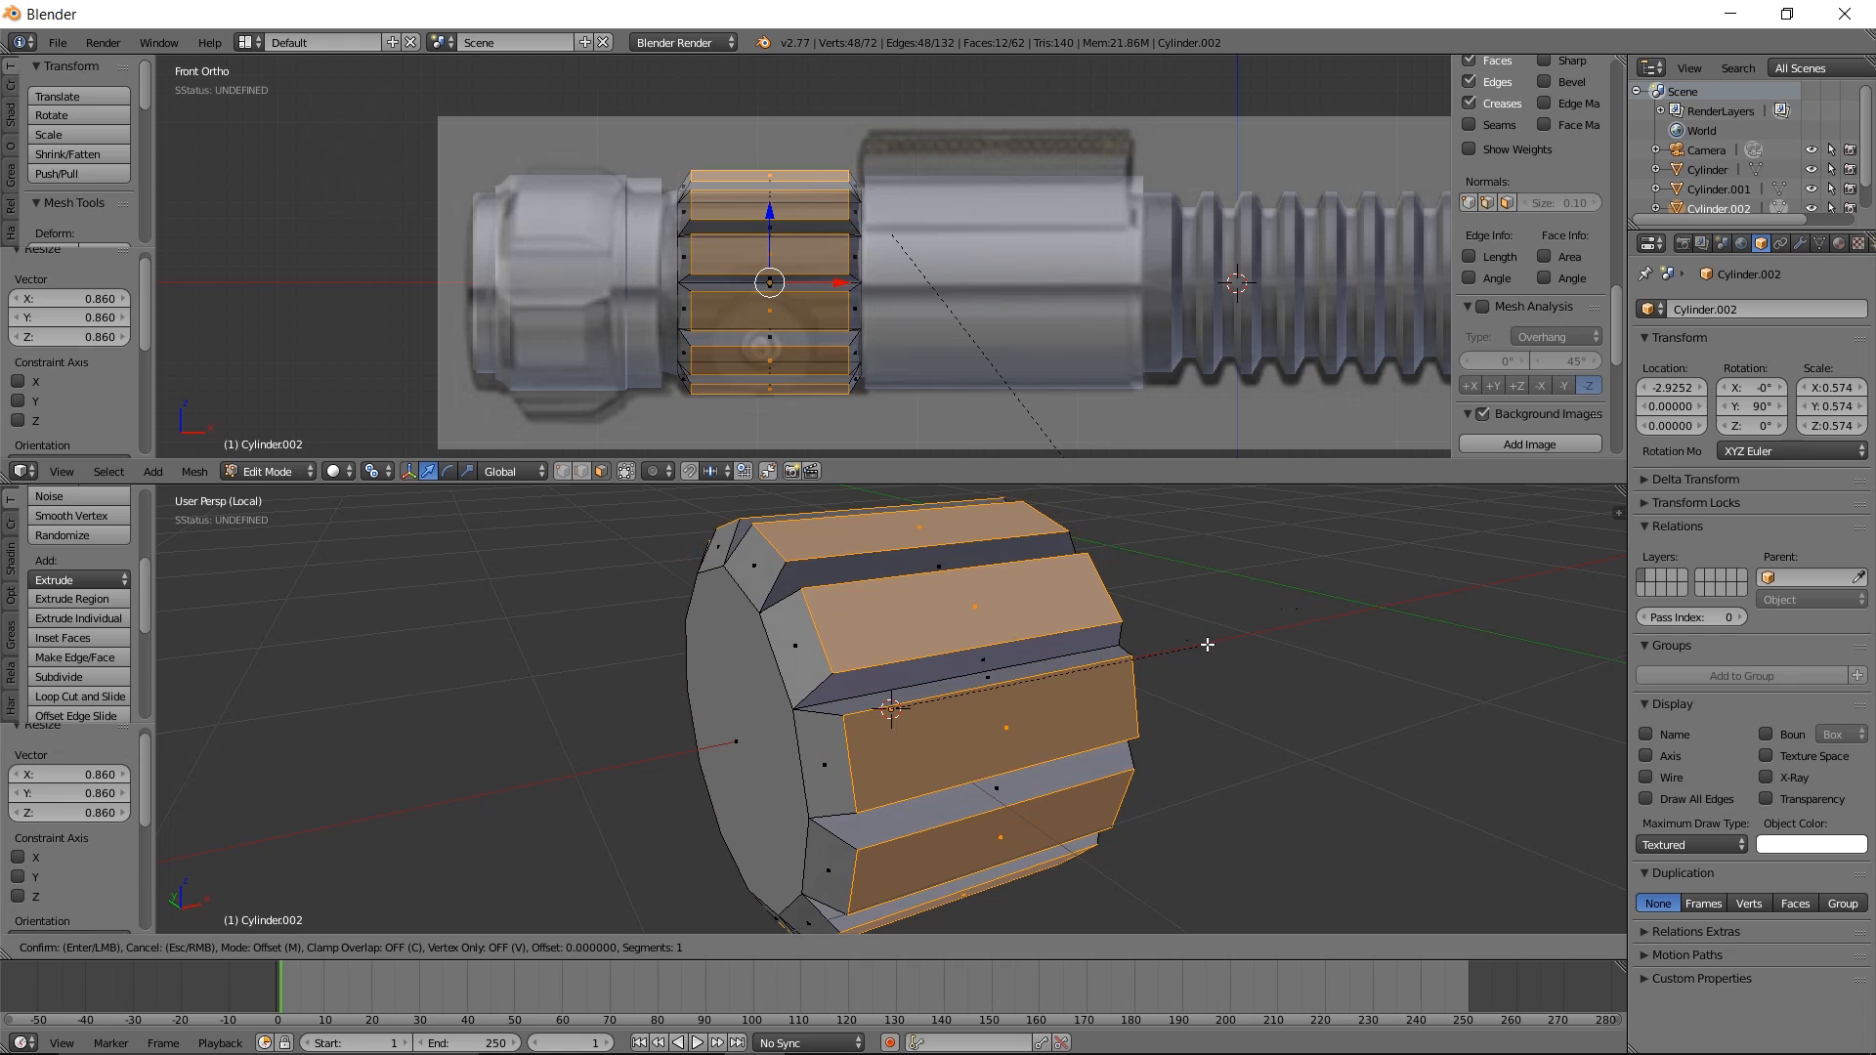
left_click(1222, 646)
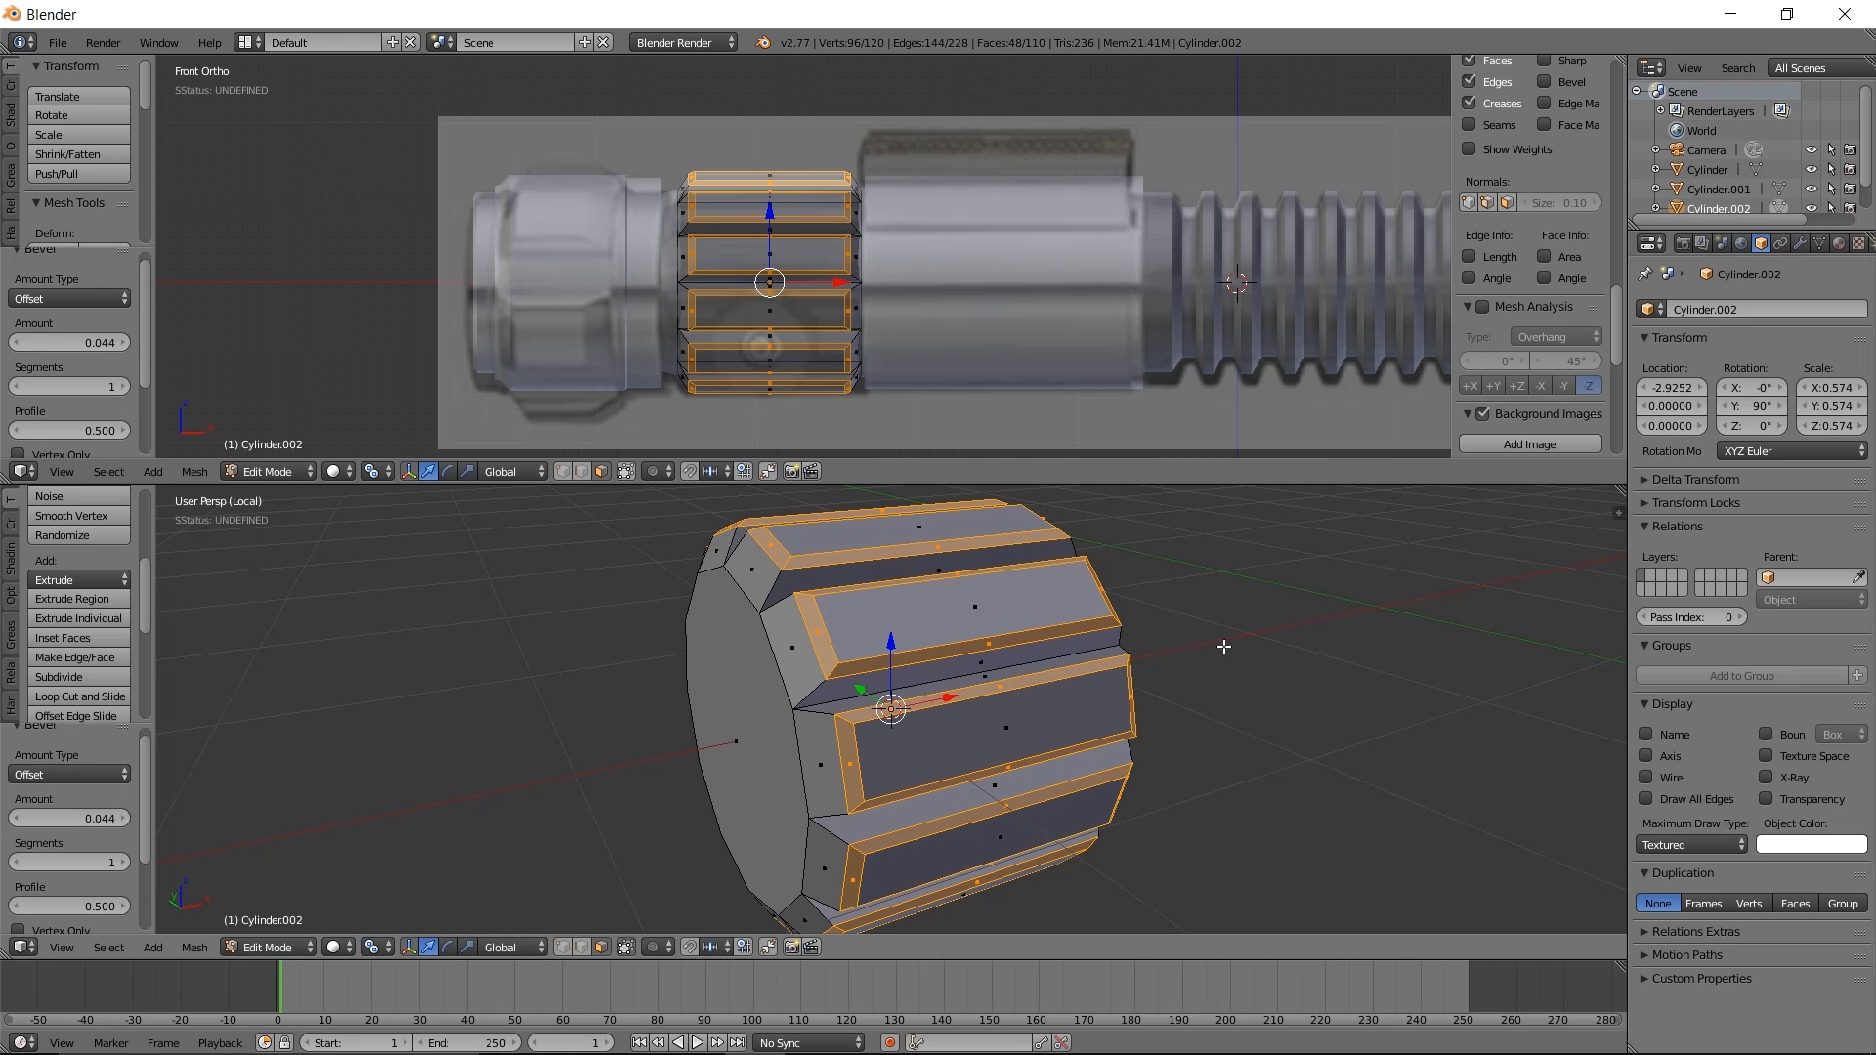
key("Tab")
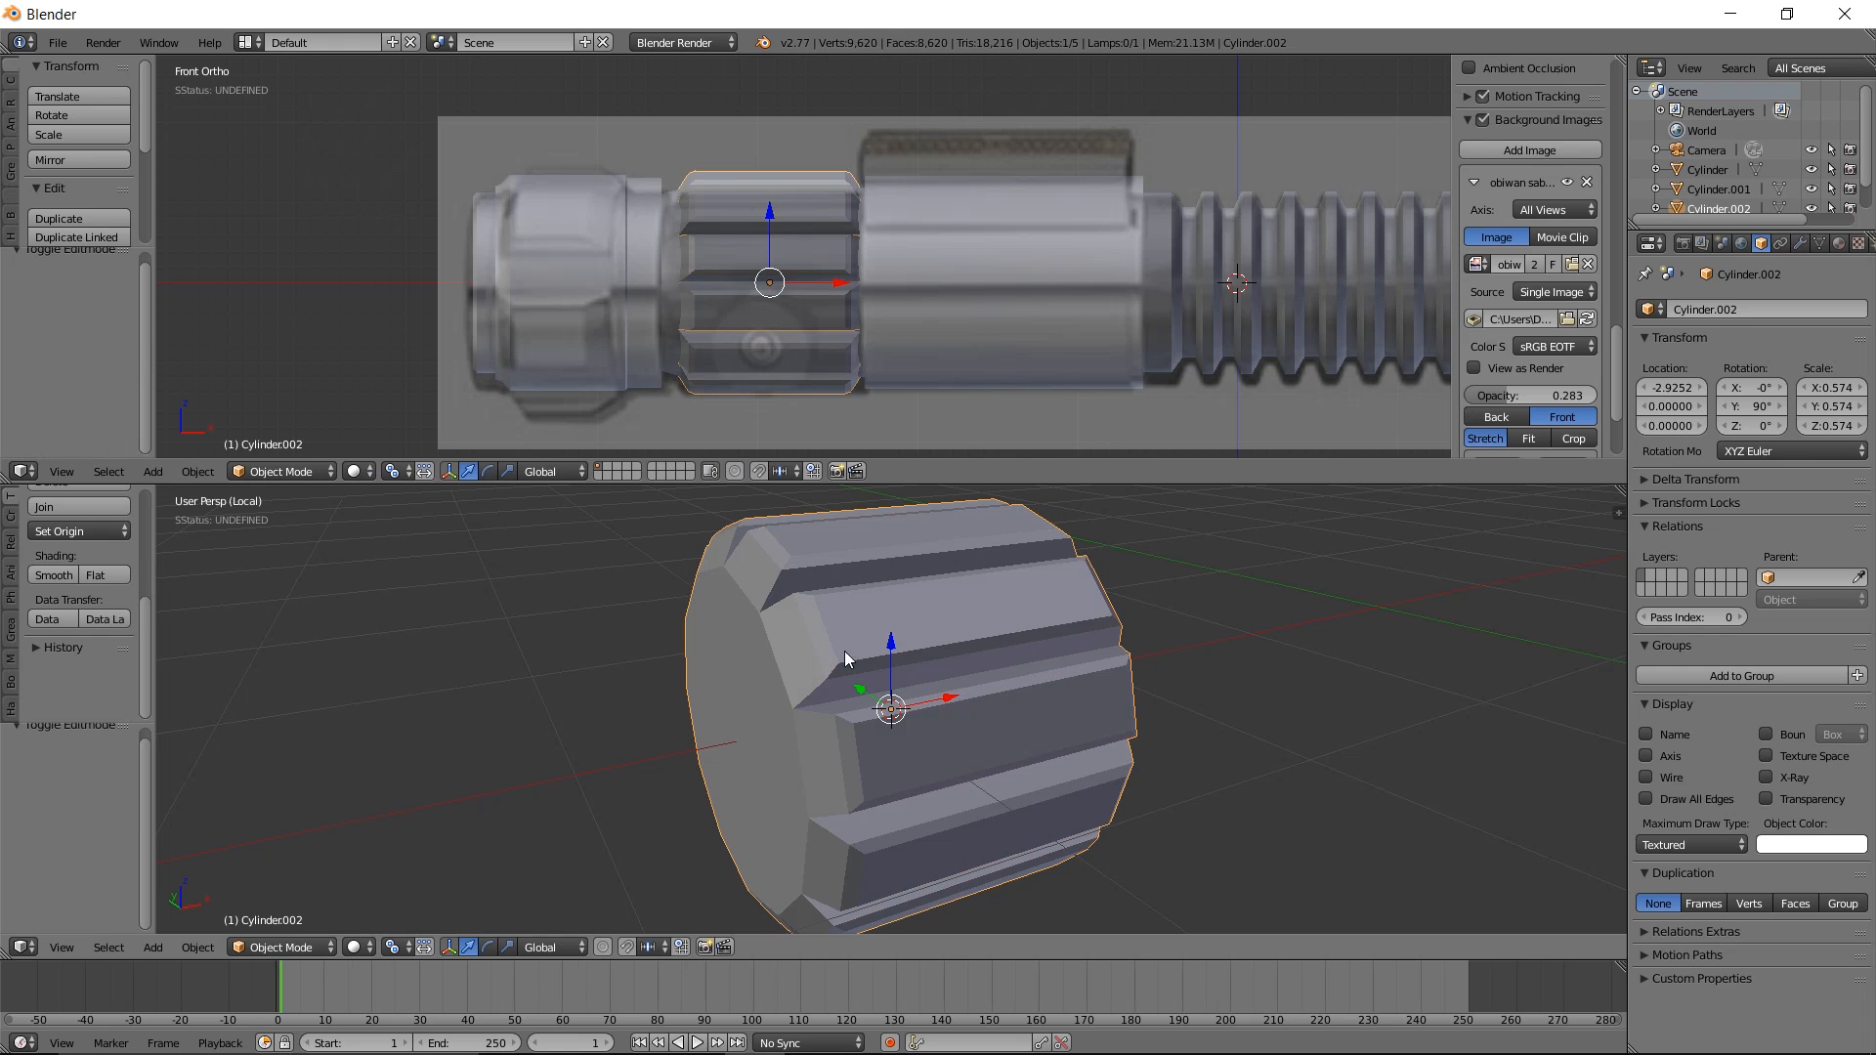
key("KP_Divide")
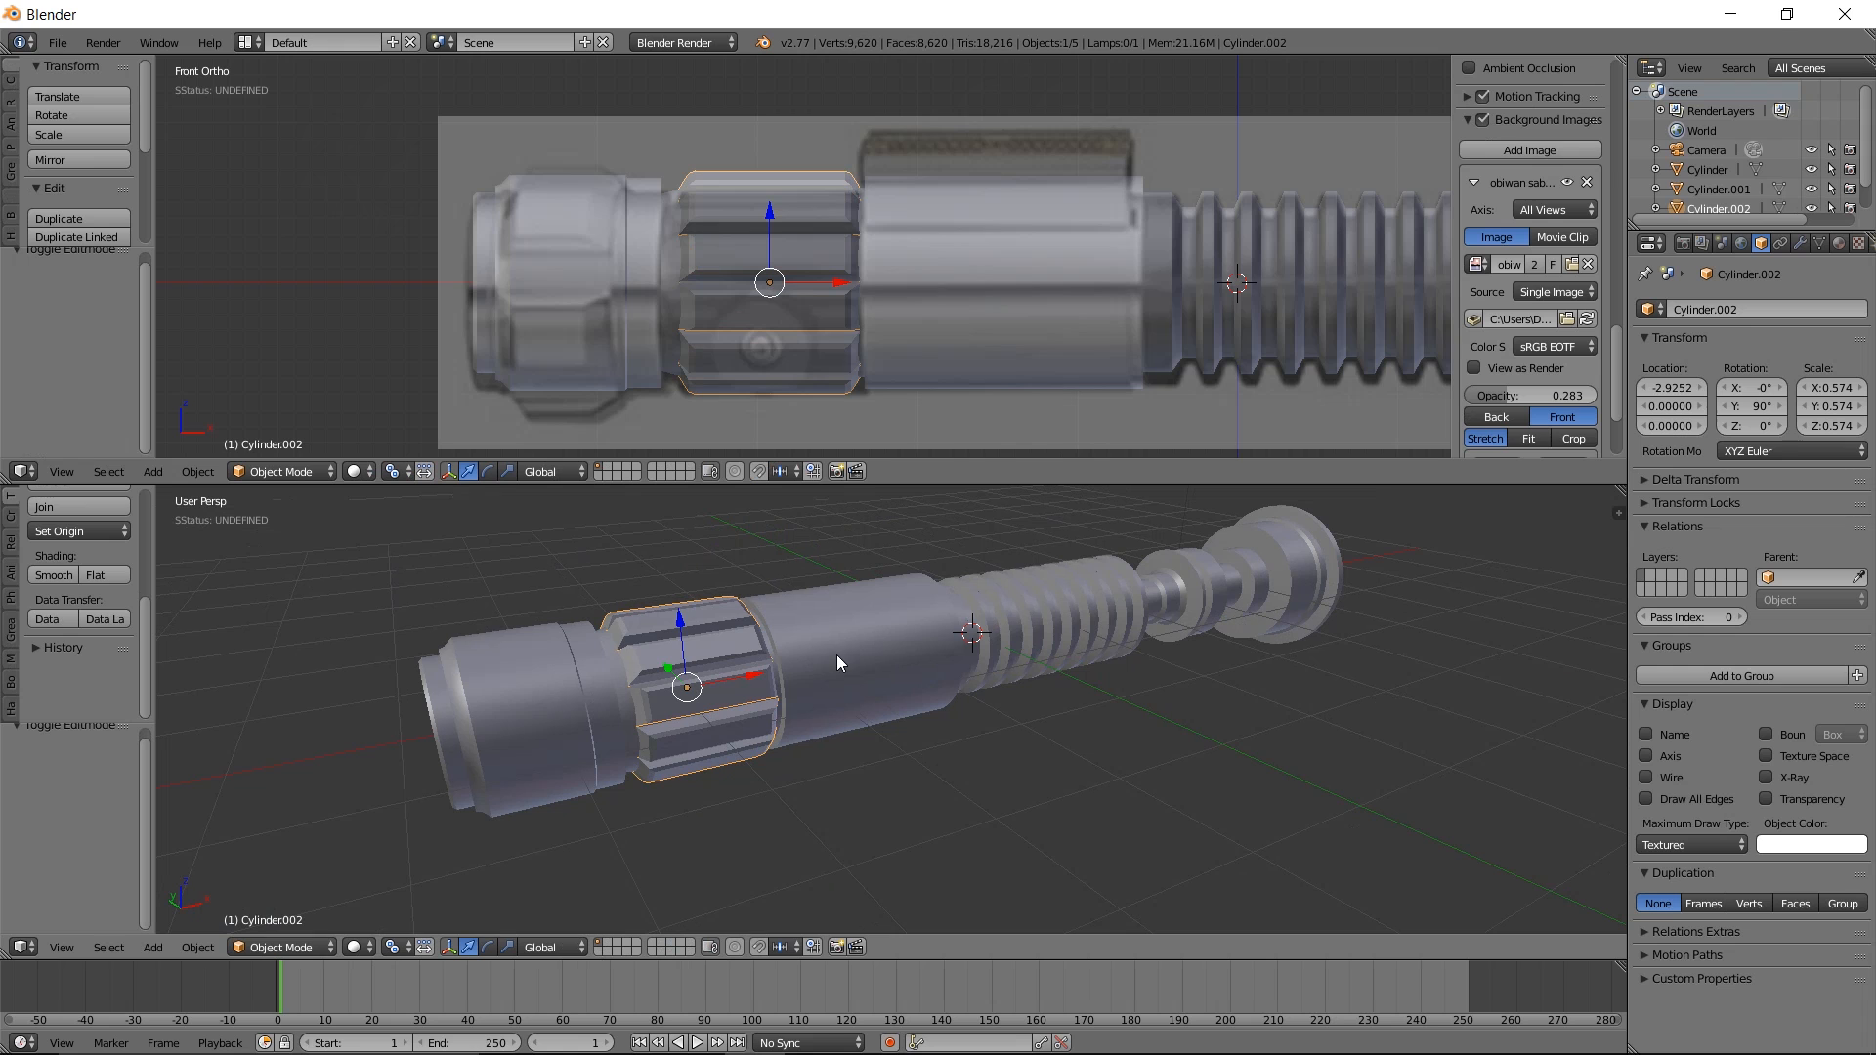
middle_click_drag(766, 675, 724, 704)
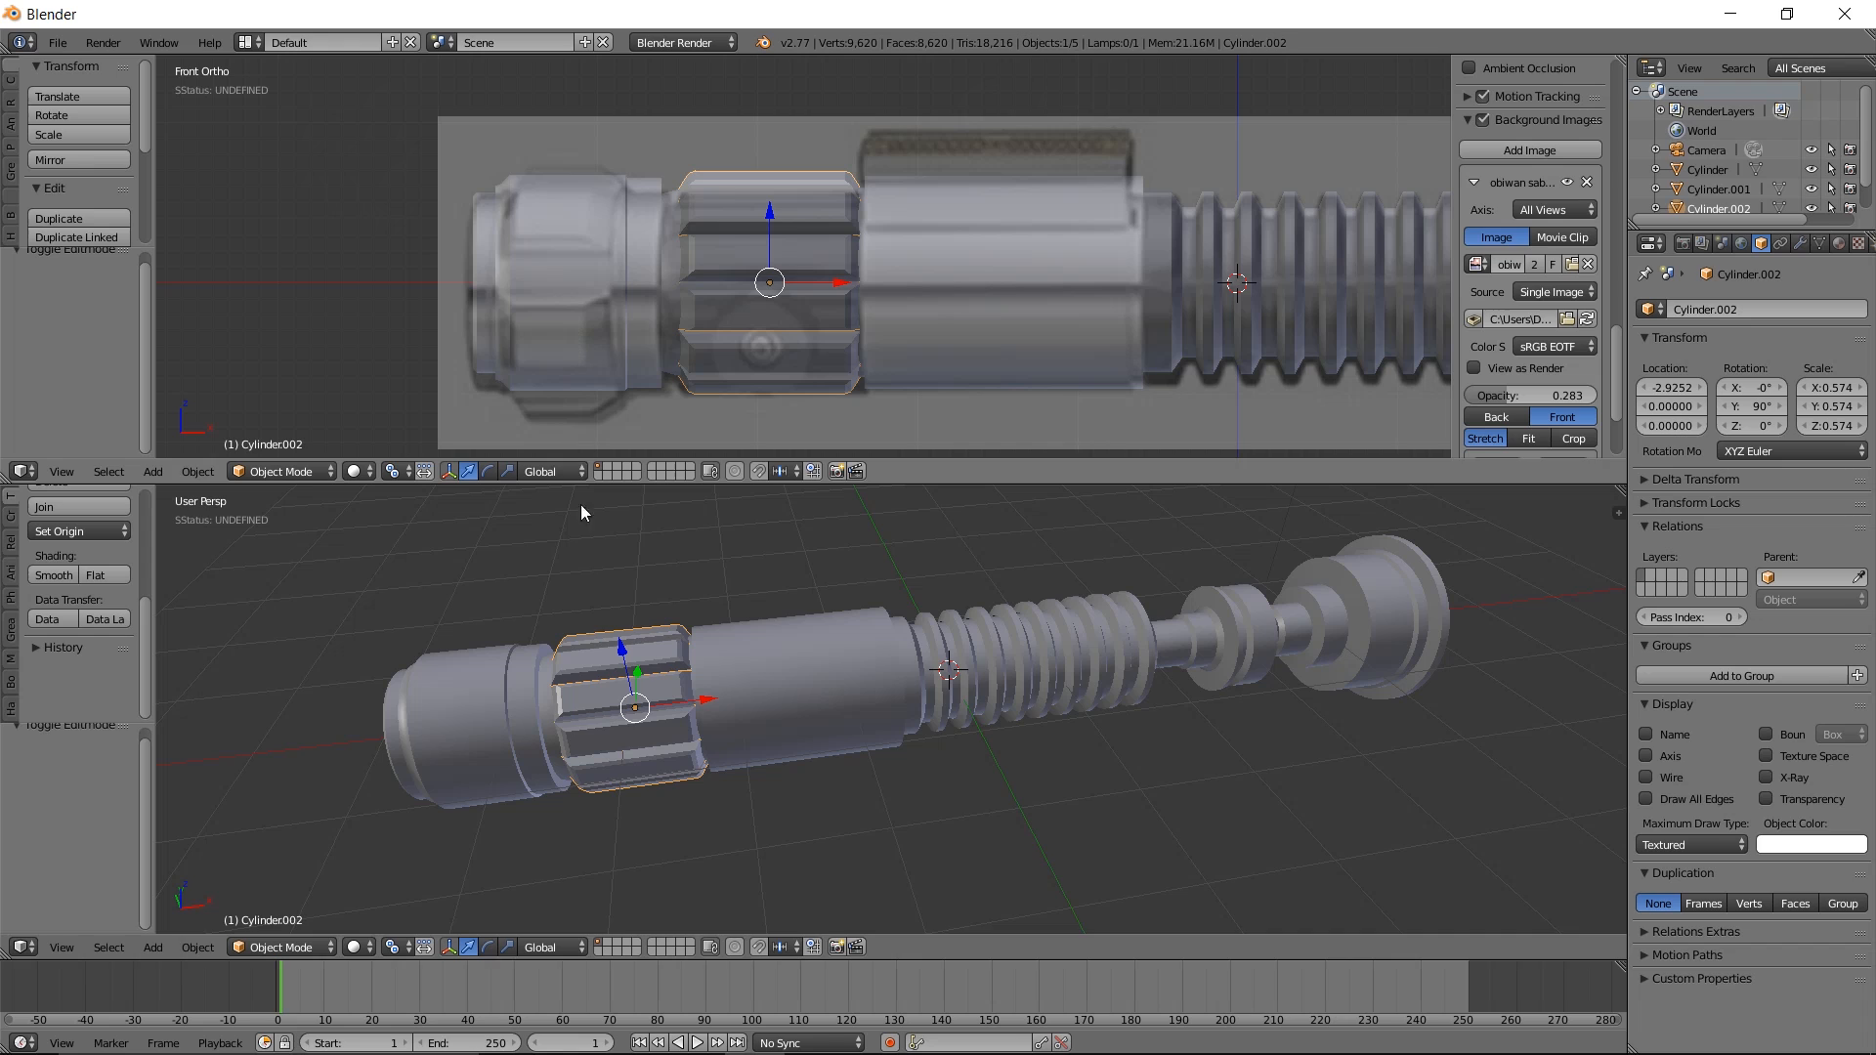
Add a mesh cylinder with 6 vertices at the 3D cursor
key("shift+a")
mouse_move(578, 706)
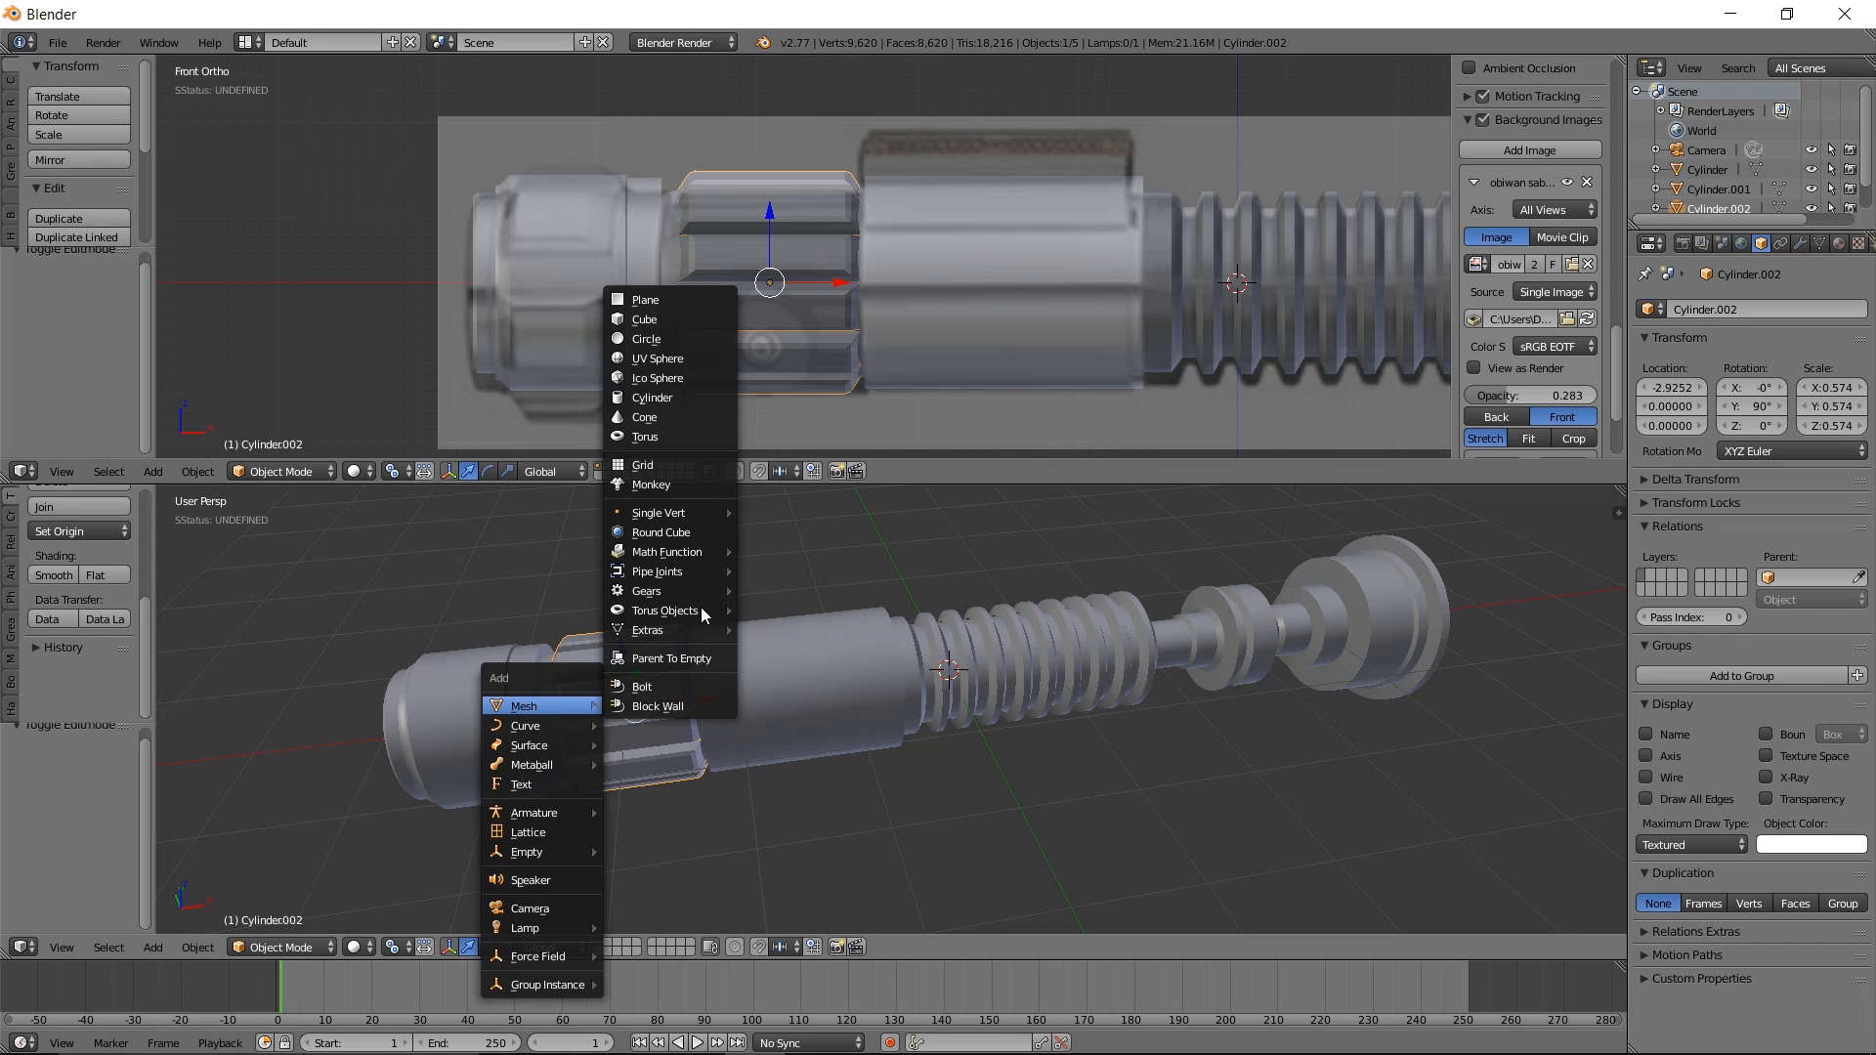
left_click(666, 402)
left_click(106, 770)
type("6")
key("Return")
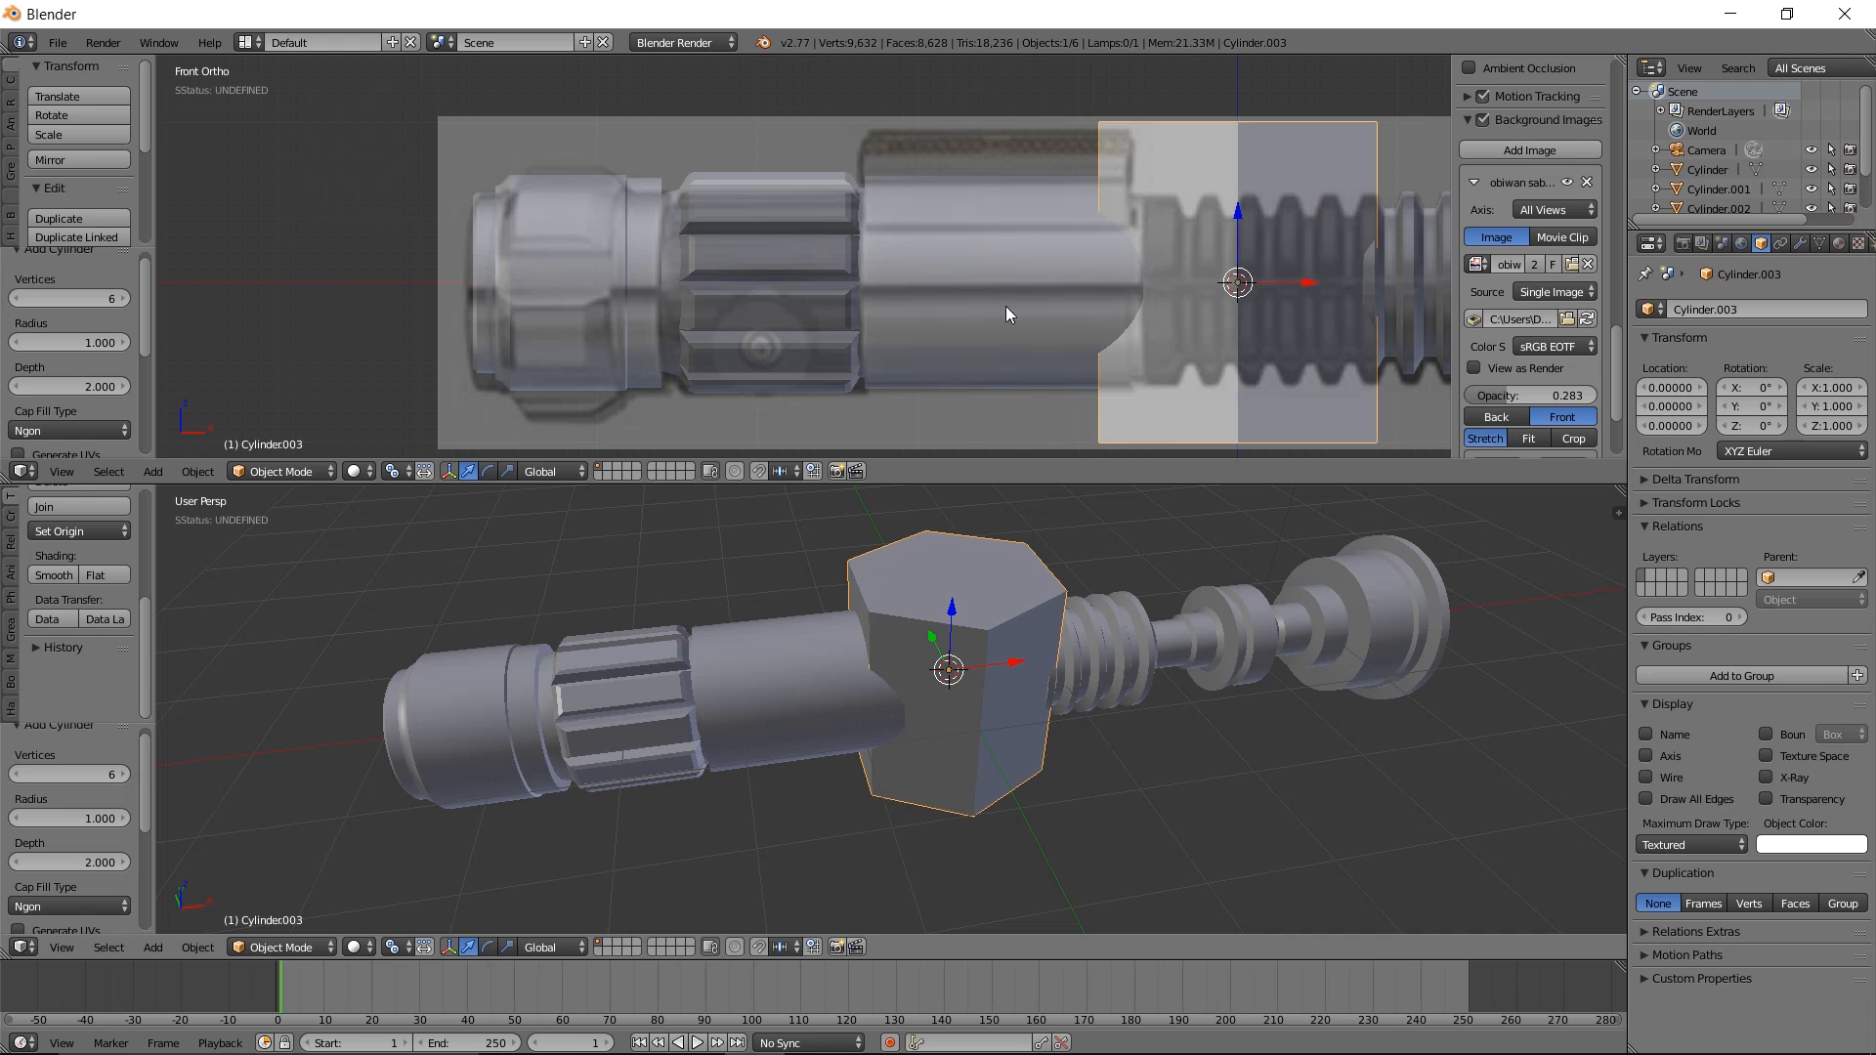
Move the 6-sided cylinder -4.088 along X to the emitter end and rotate it 90° around the global Y axis
left_click_drag(1016, 662, 568, 727)
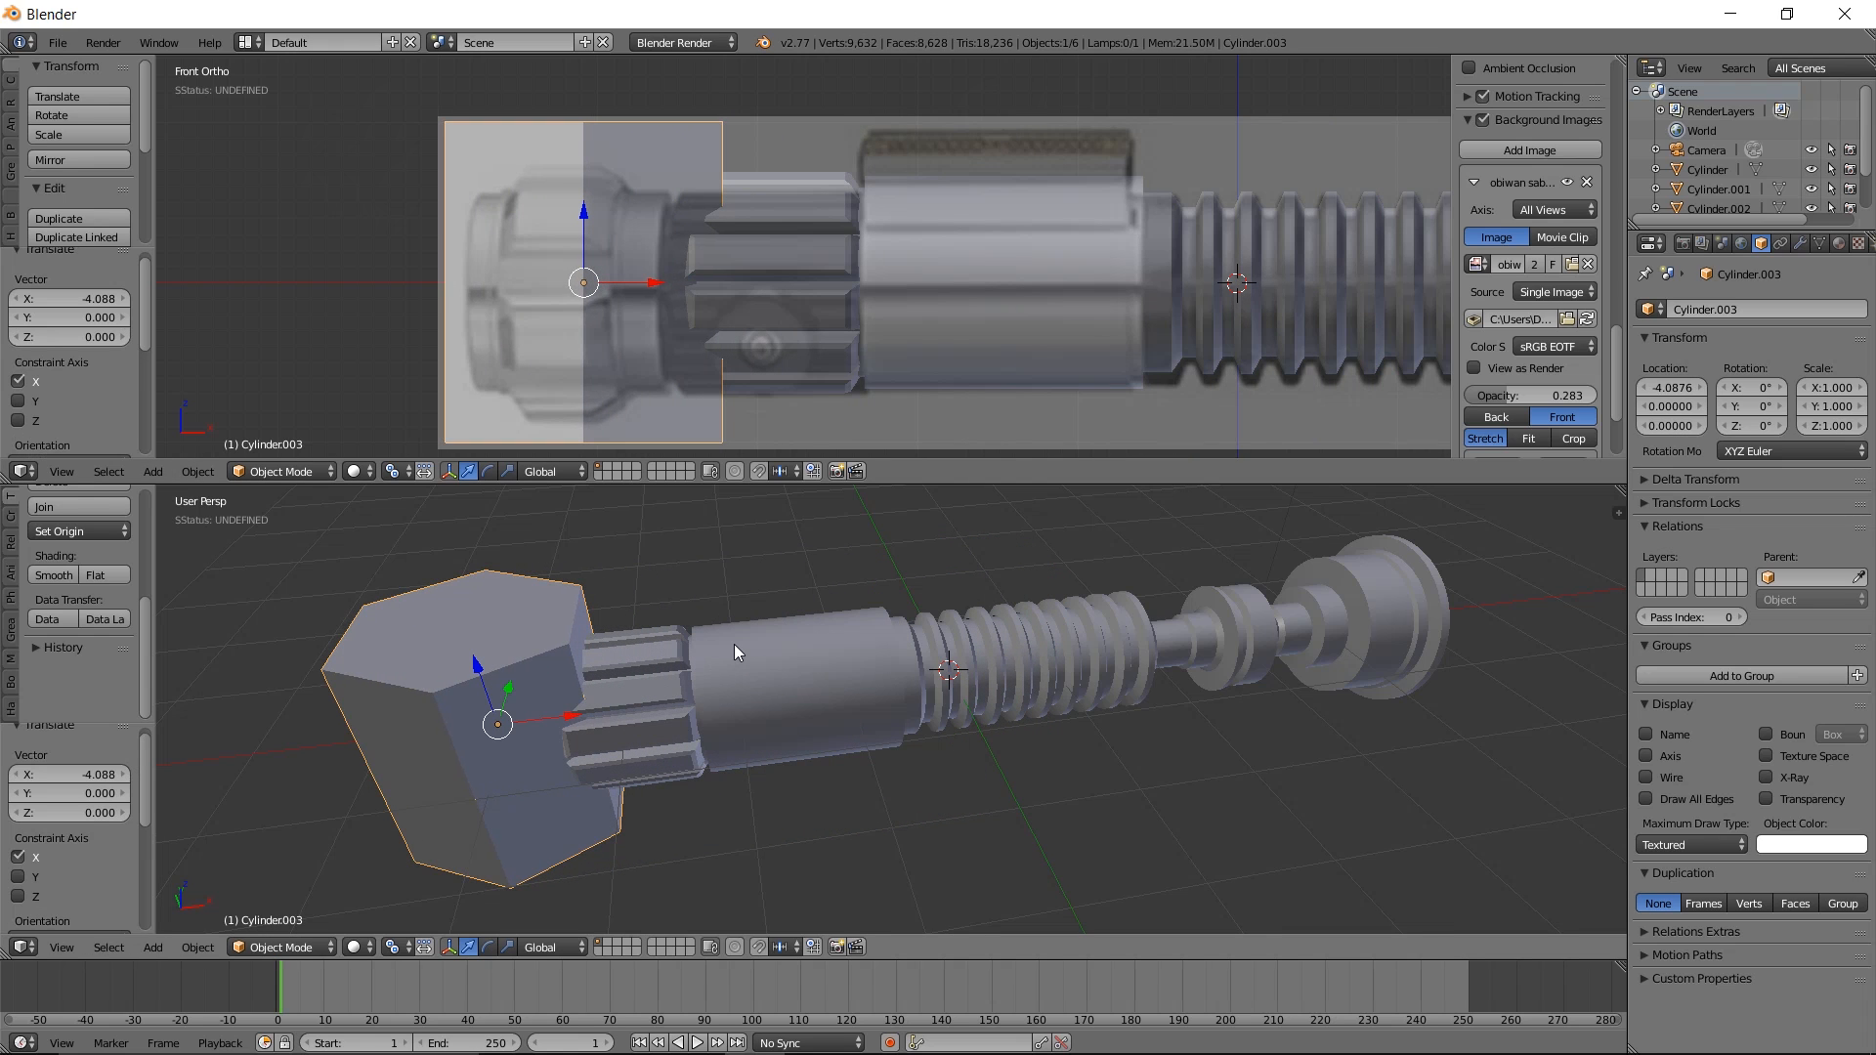
key("r")
type("y")
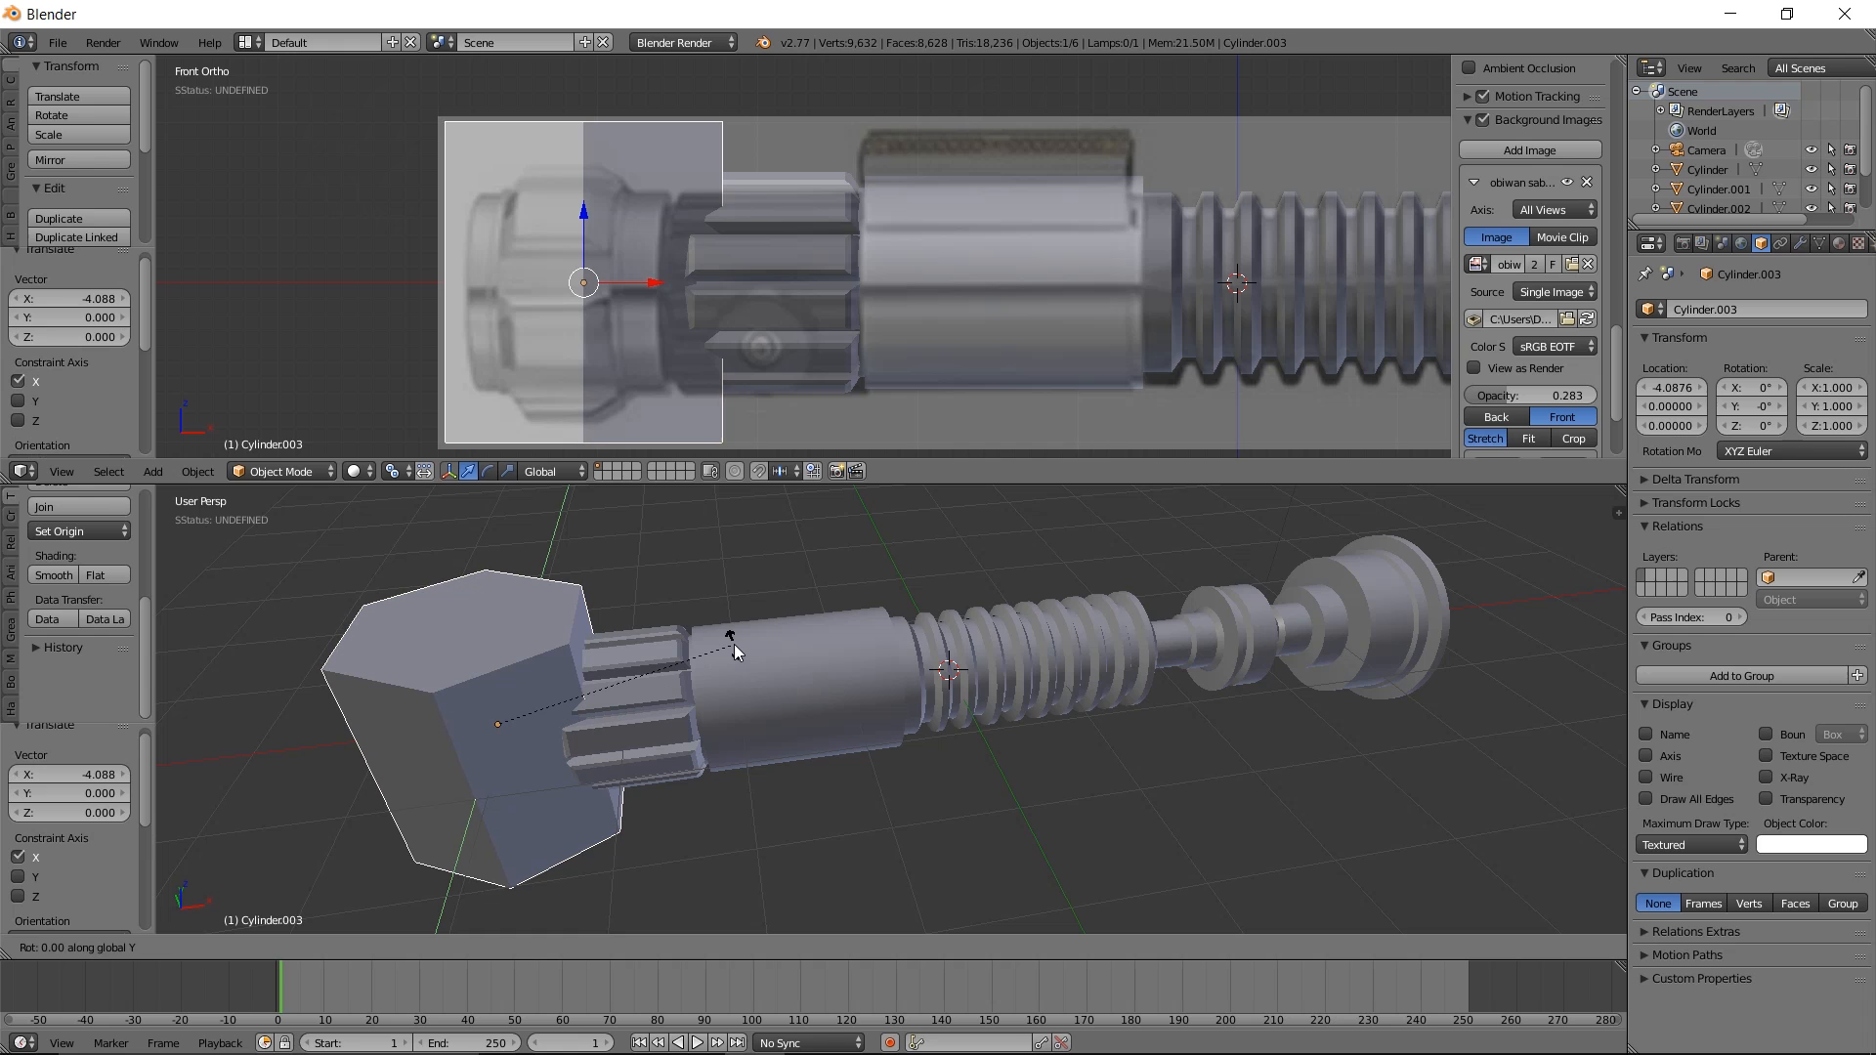
type("90")
key("Return")
Scale the 6-sided cylinder to 0.822 overall and 0.425 along X, and shift it -0.065 along X
middle_click_drag(735, 643, 879, 643)
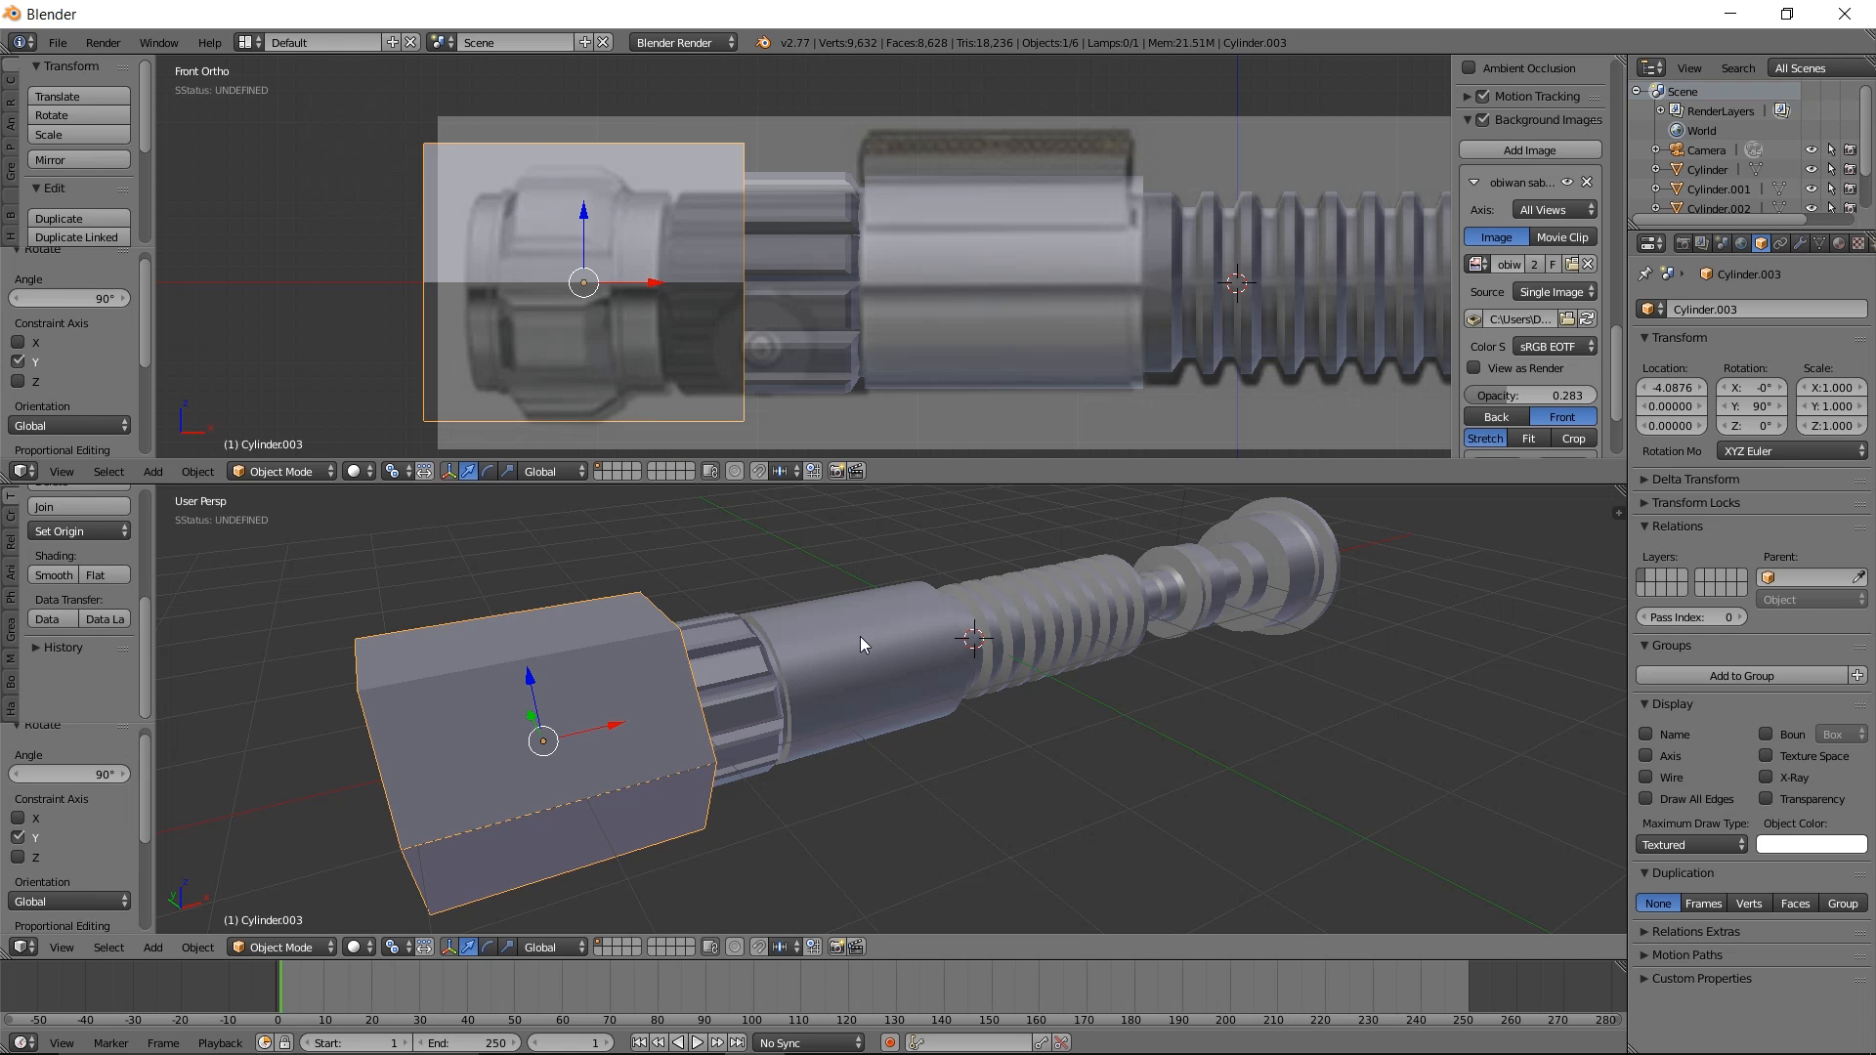
key("s")
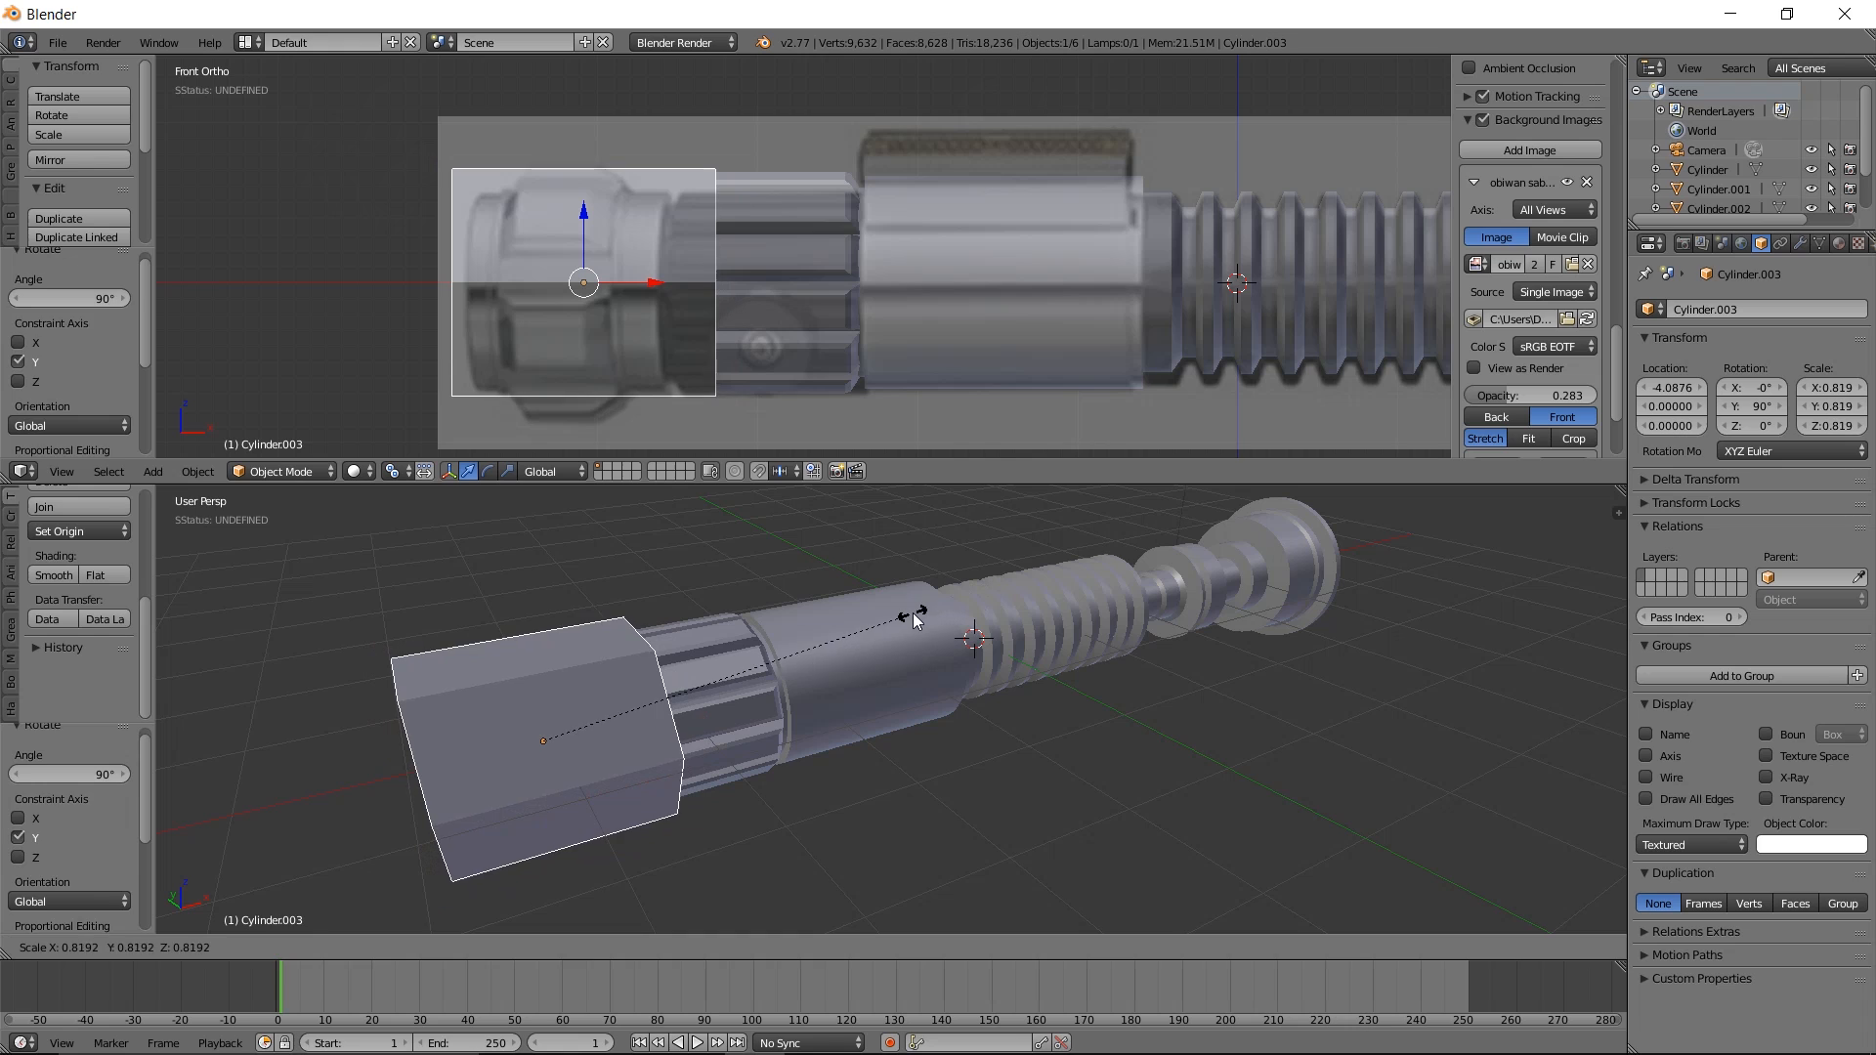
left_click(916, 605)
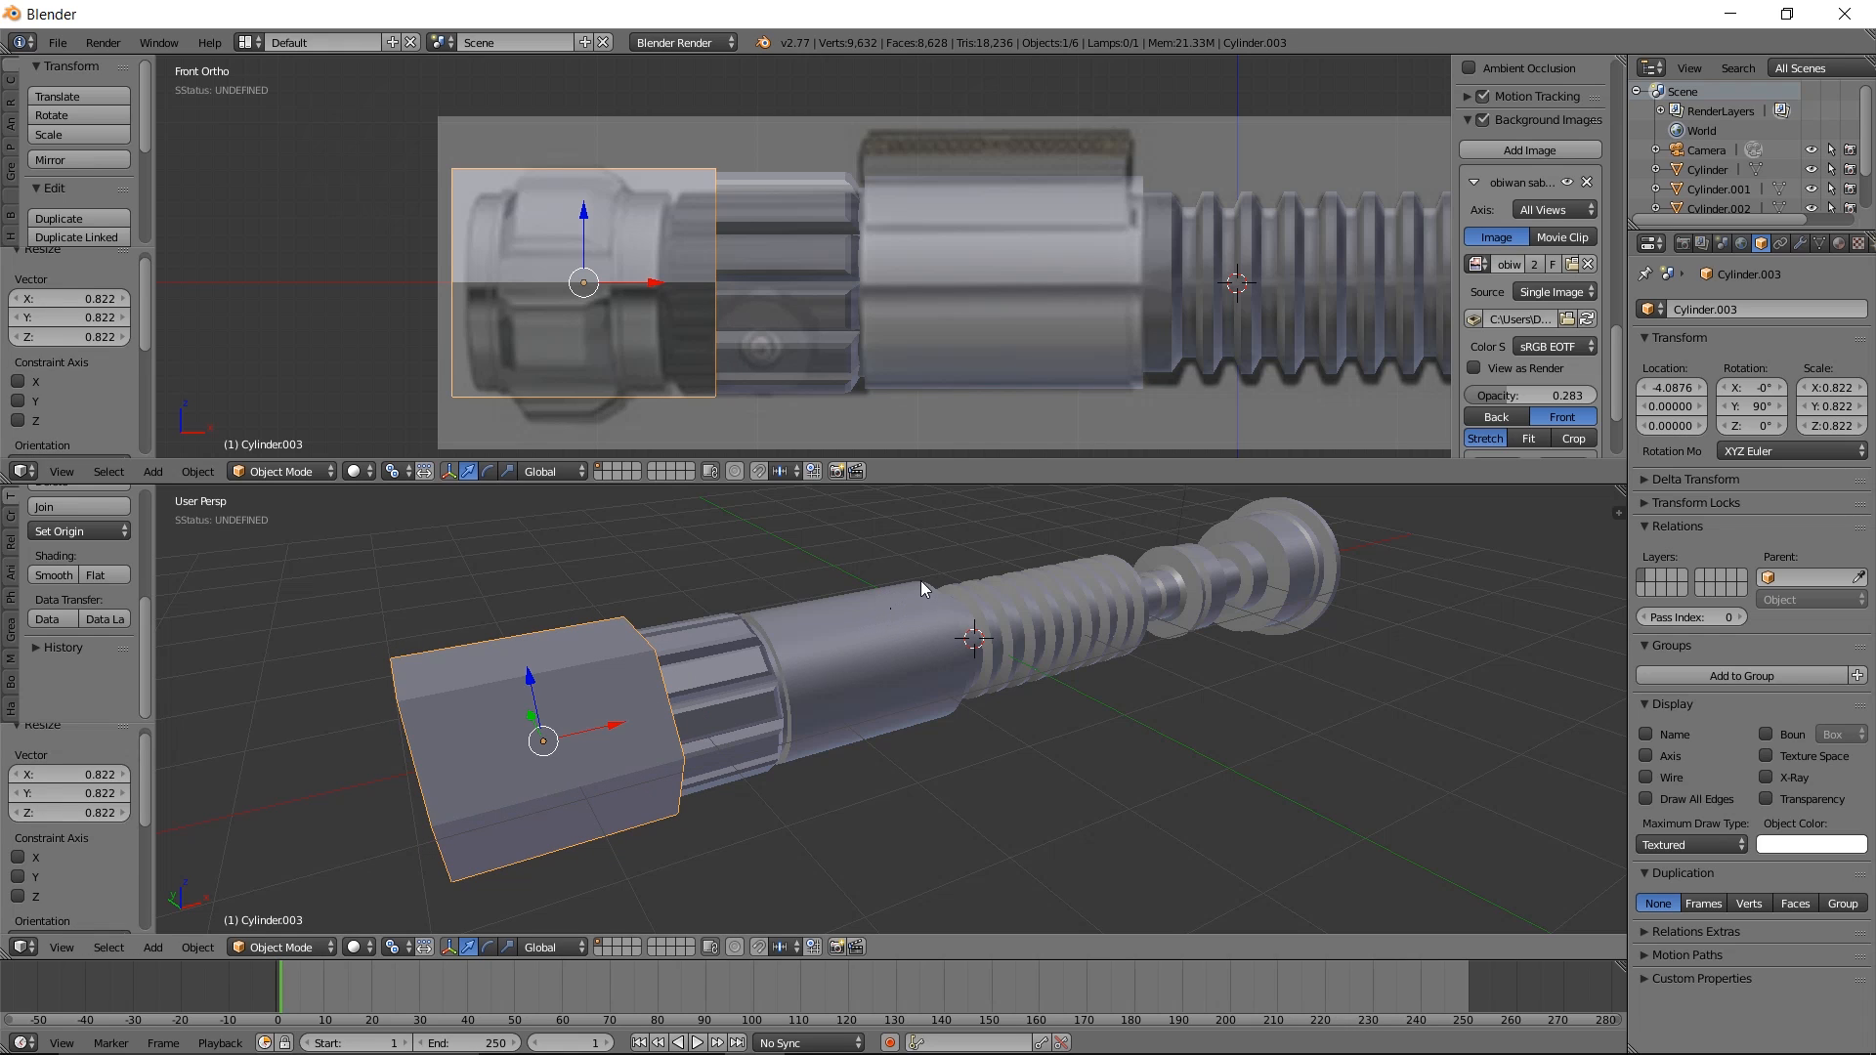
key("s")
key("x")
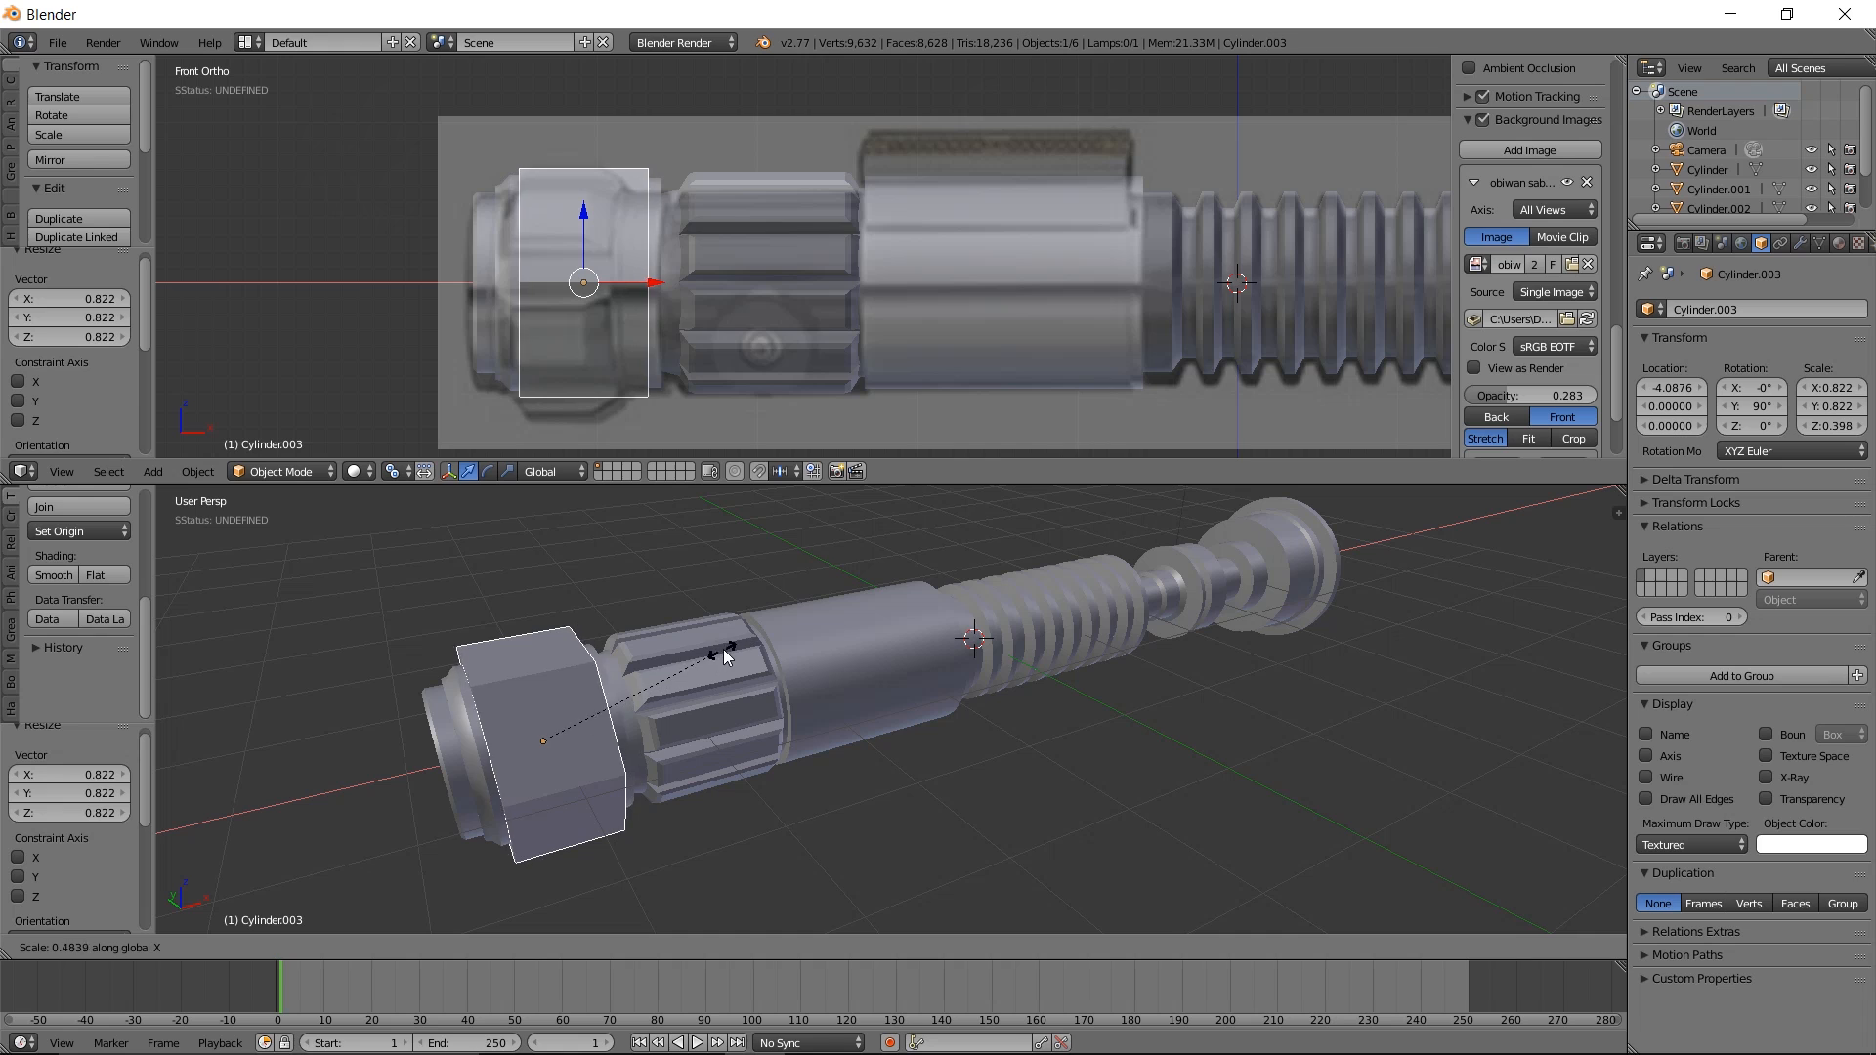
left_click(695, 659)
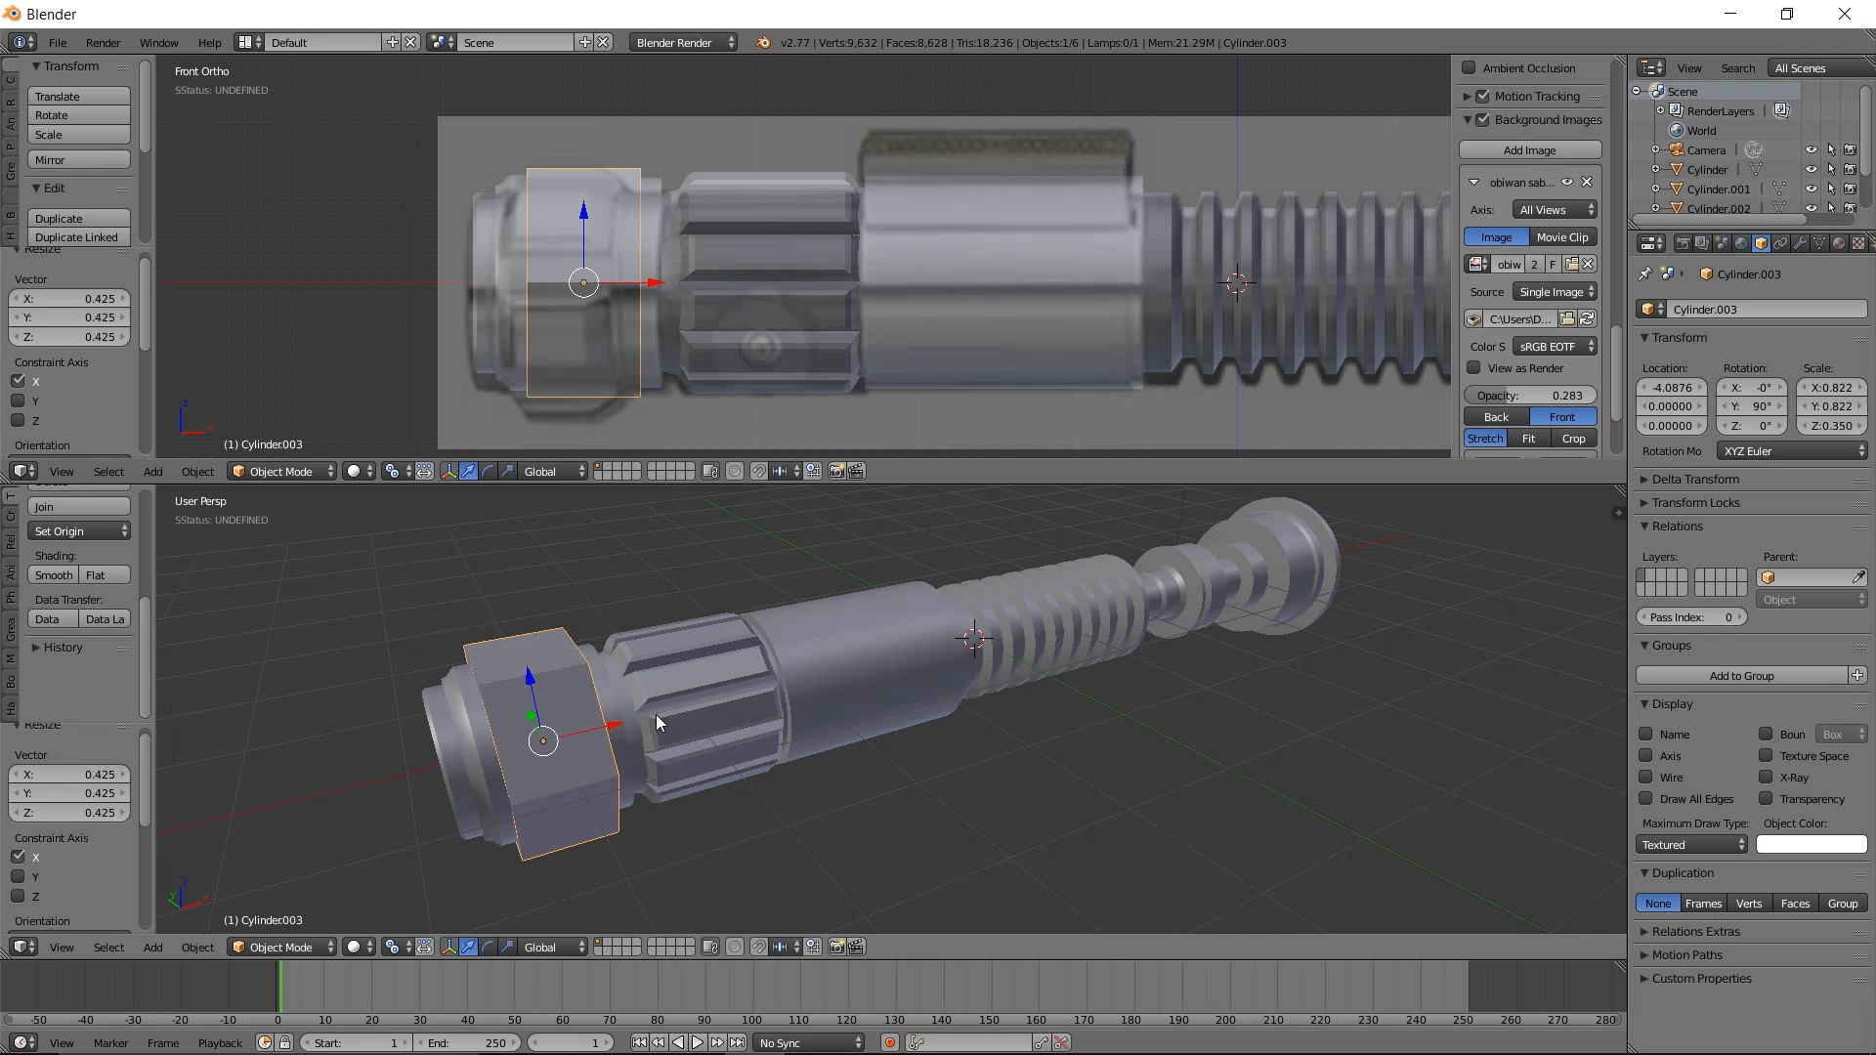
left_click_drag(618, 730, 607, 728)
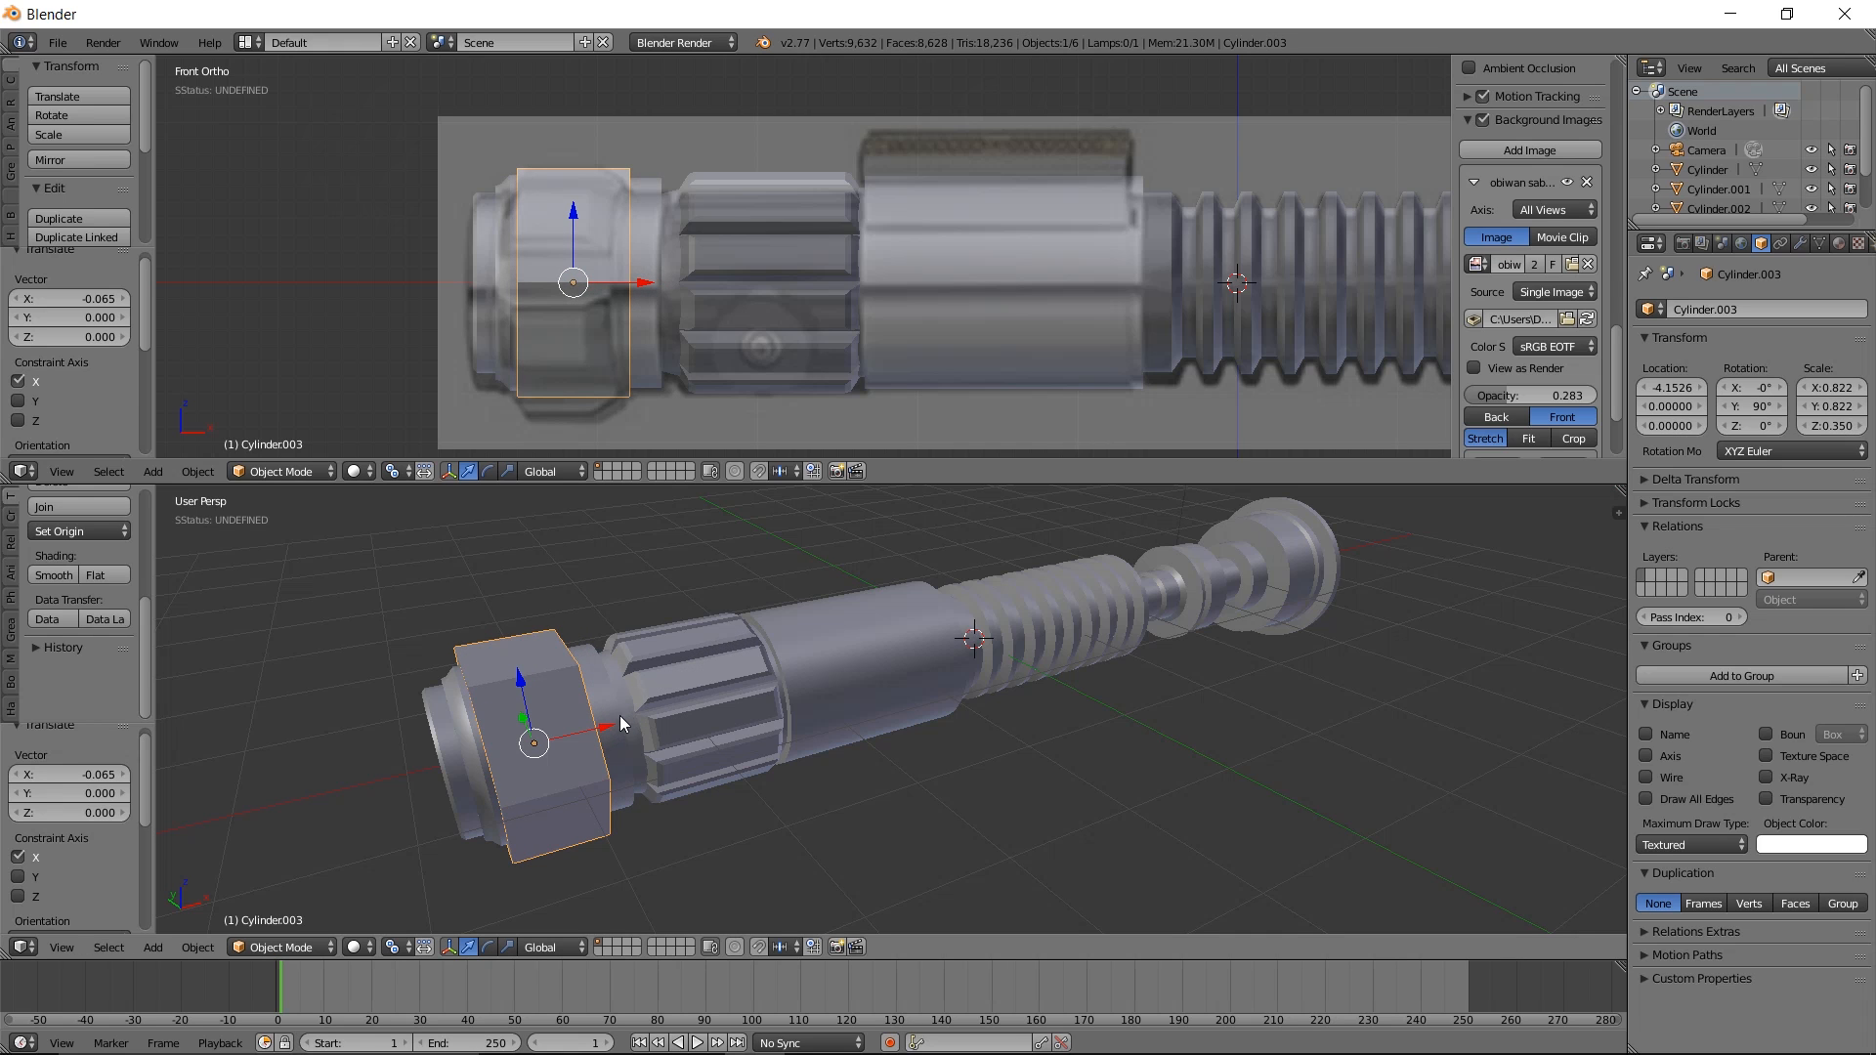
Isolate the cylinder in Edit Mode and extrude its six side faces individually by -0.210, leaving out both end caps
key("Tab")
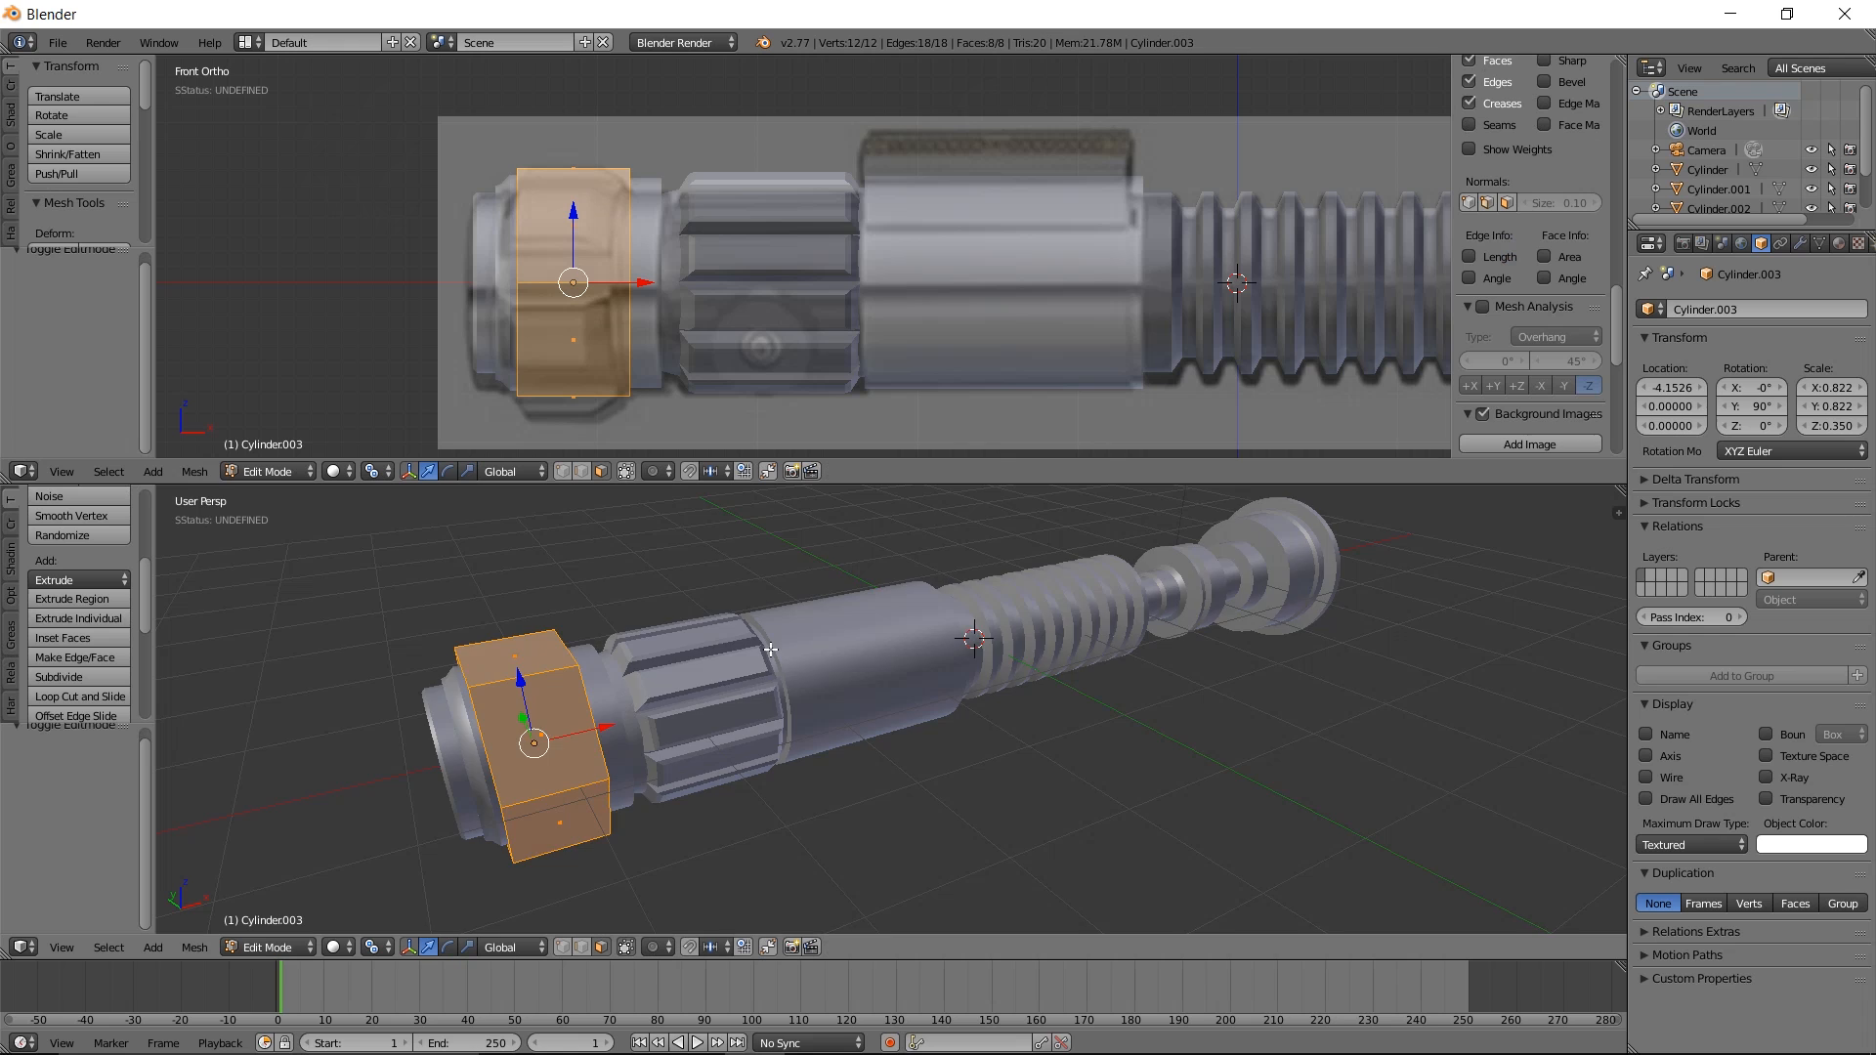
key("KP_Divide")
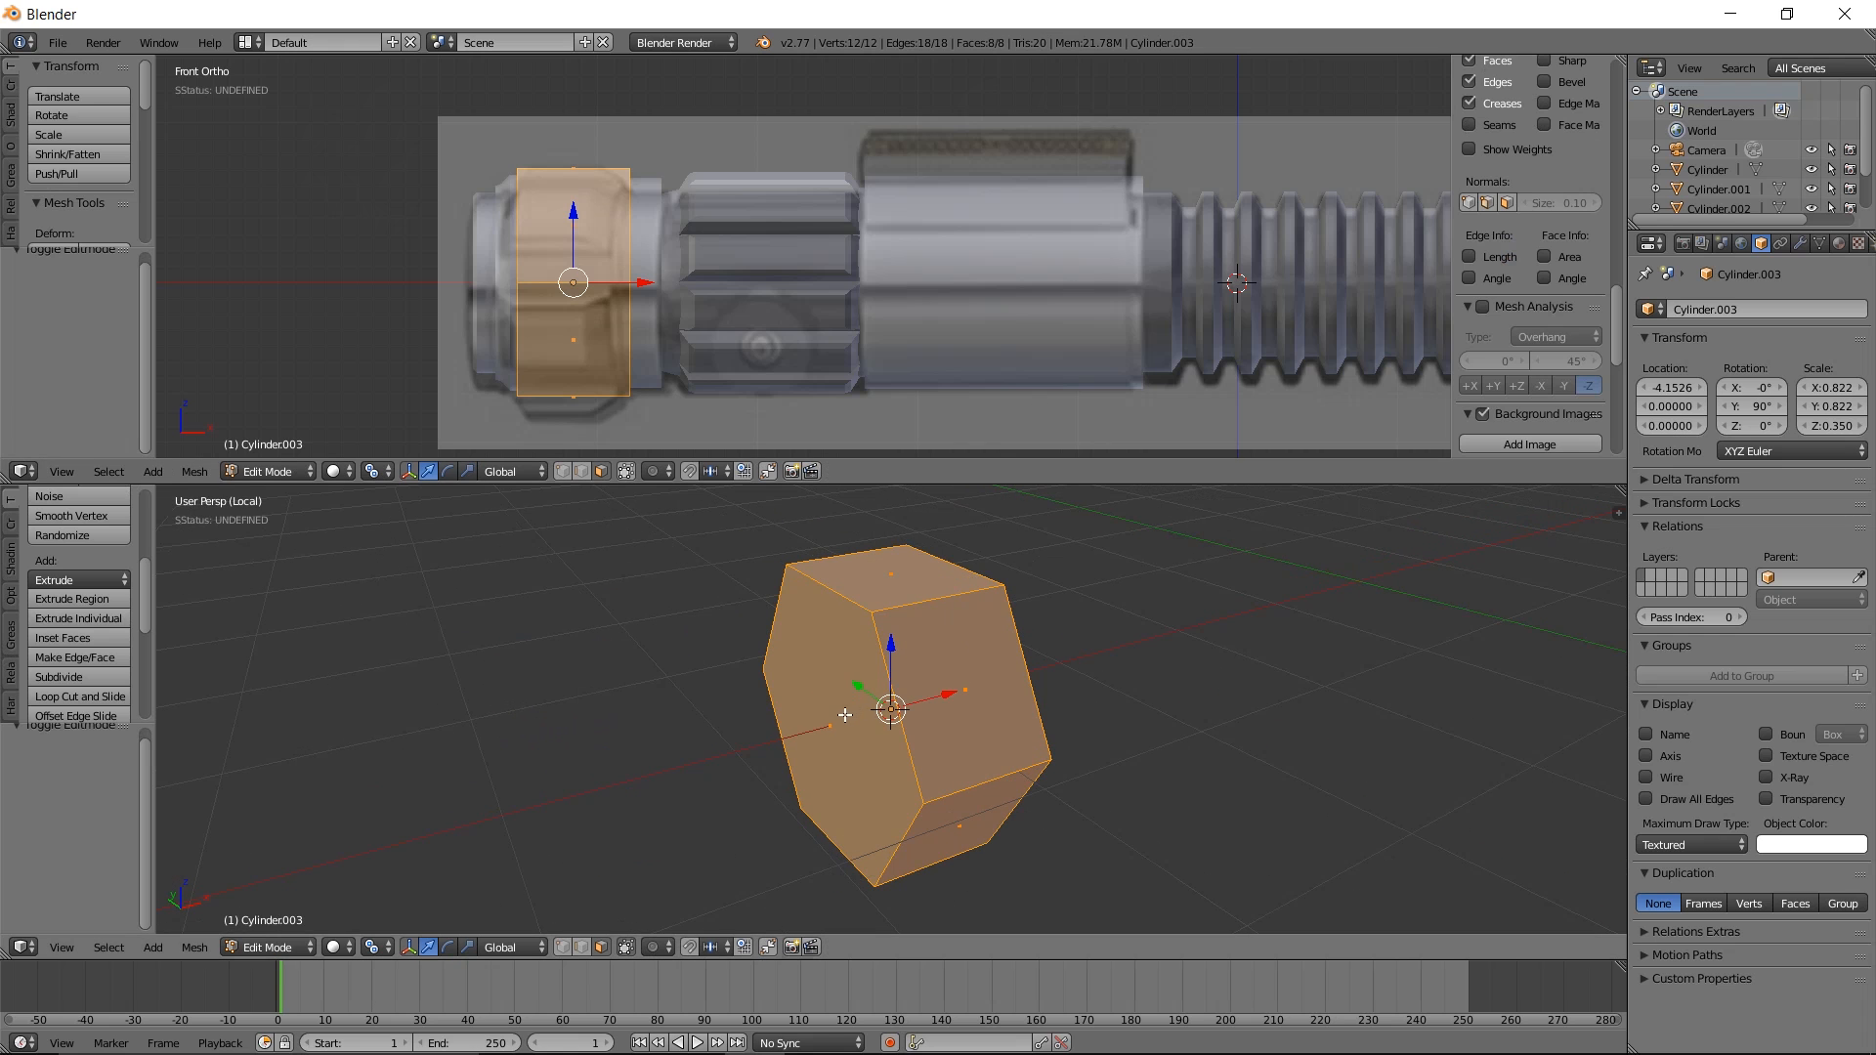
right_click(835, 728, "shift")
middle_click_drag(836, 728, 803, 710)
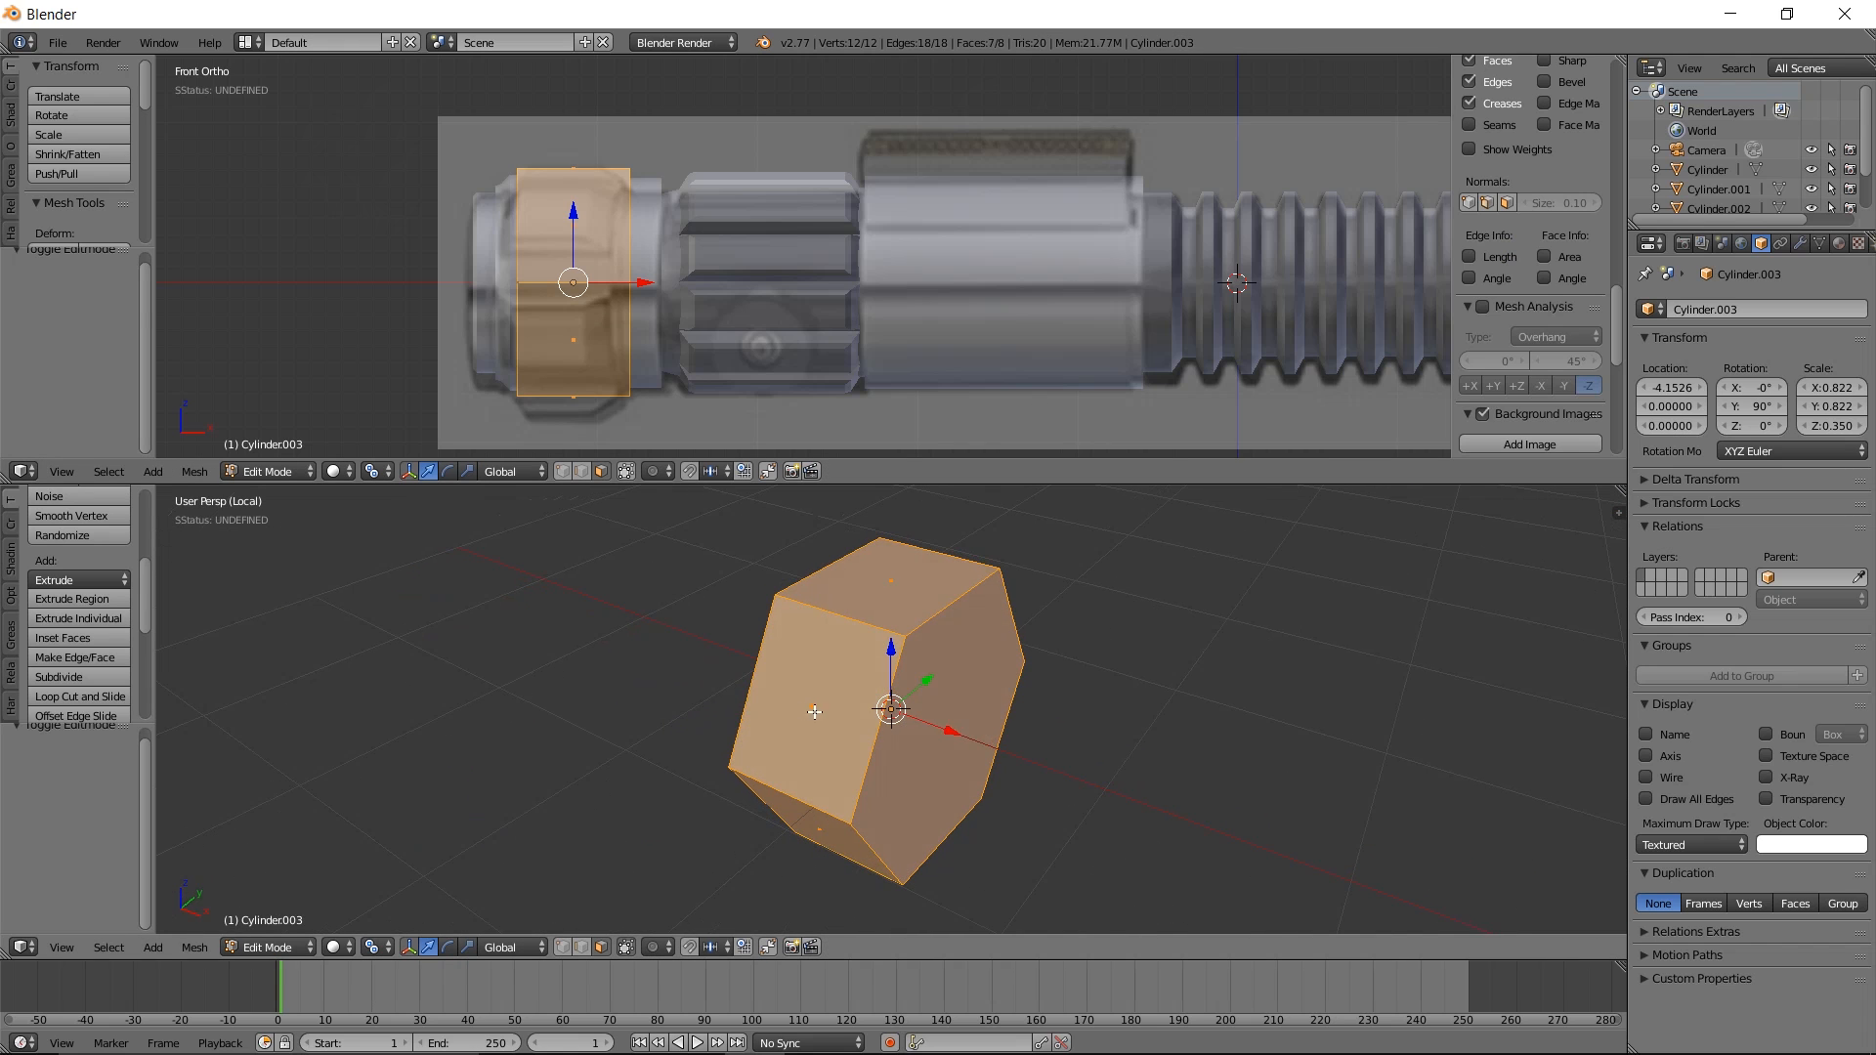
right_click(939, 733, "shift")
mouse_move(939, 733)
middle_mouse_down()
mouse_move(1017, 758)
mouse_move(910, 720)
mouse_move(955, 721)
middle_mouse_up()
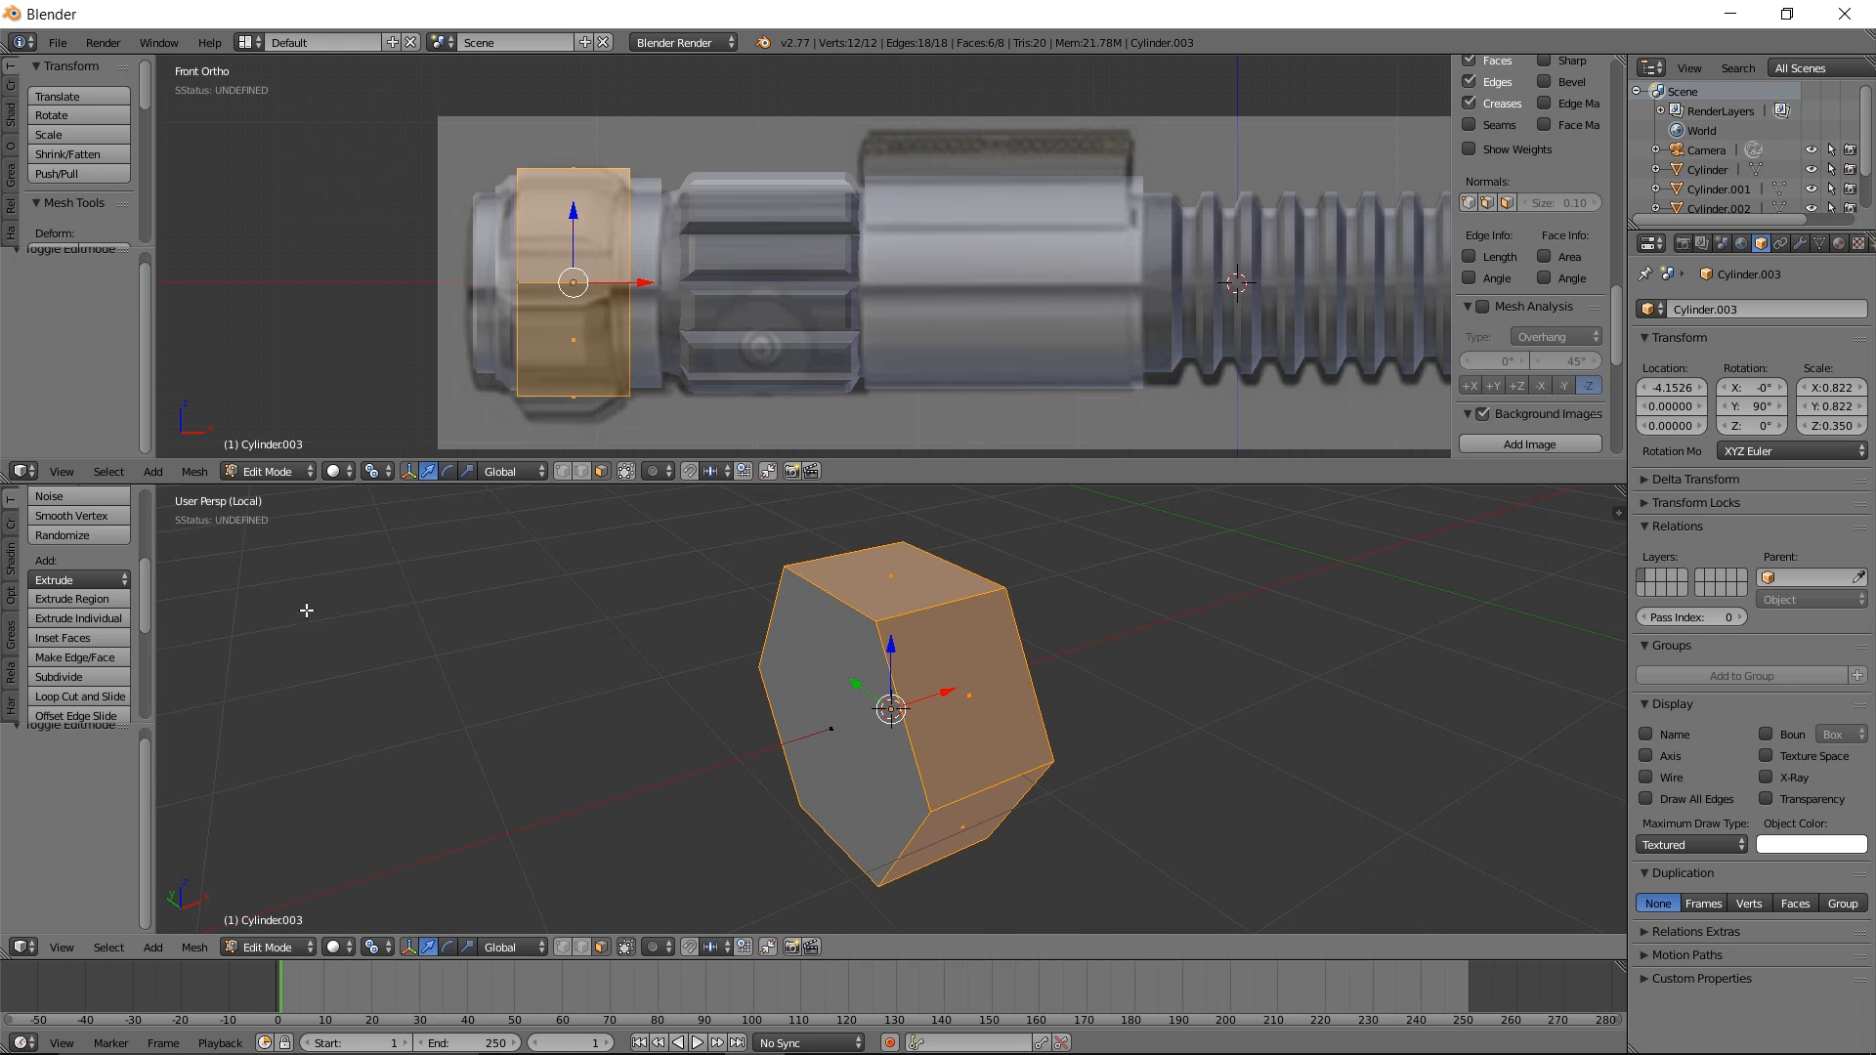
left_click(78, 619)
left_click(89, 641)
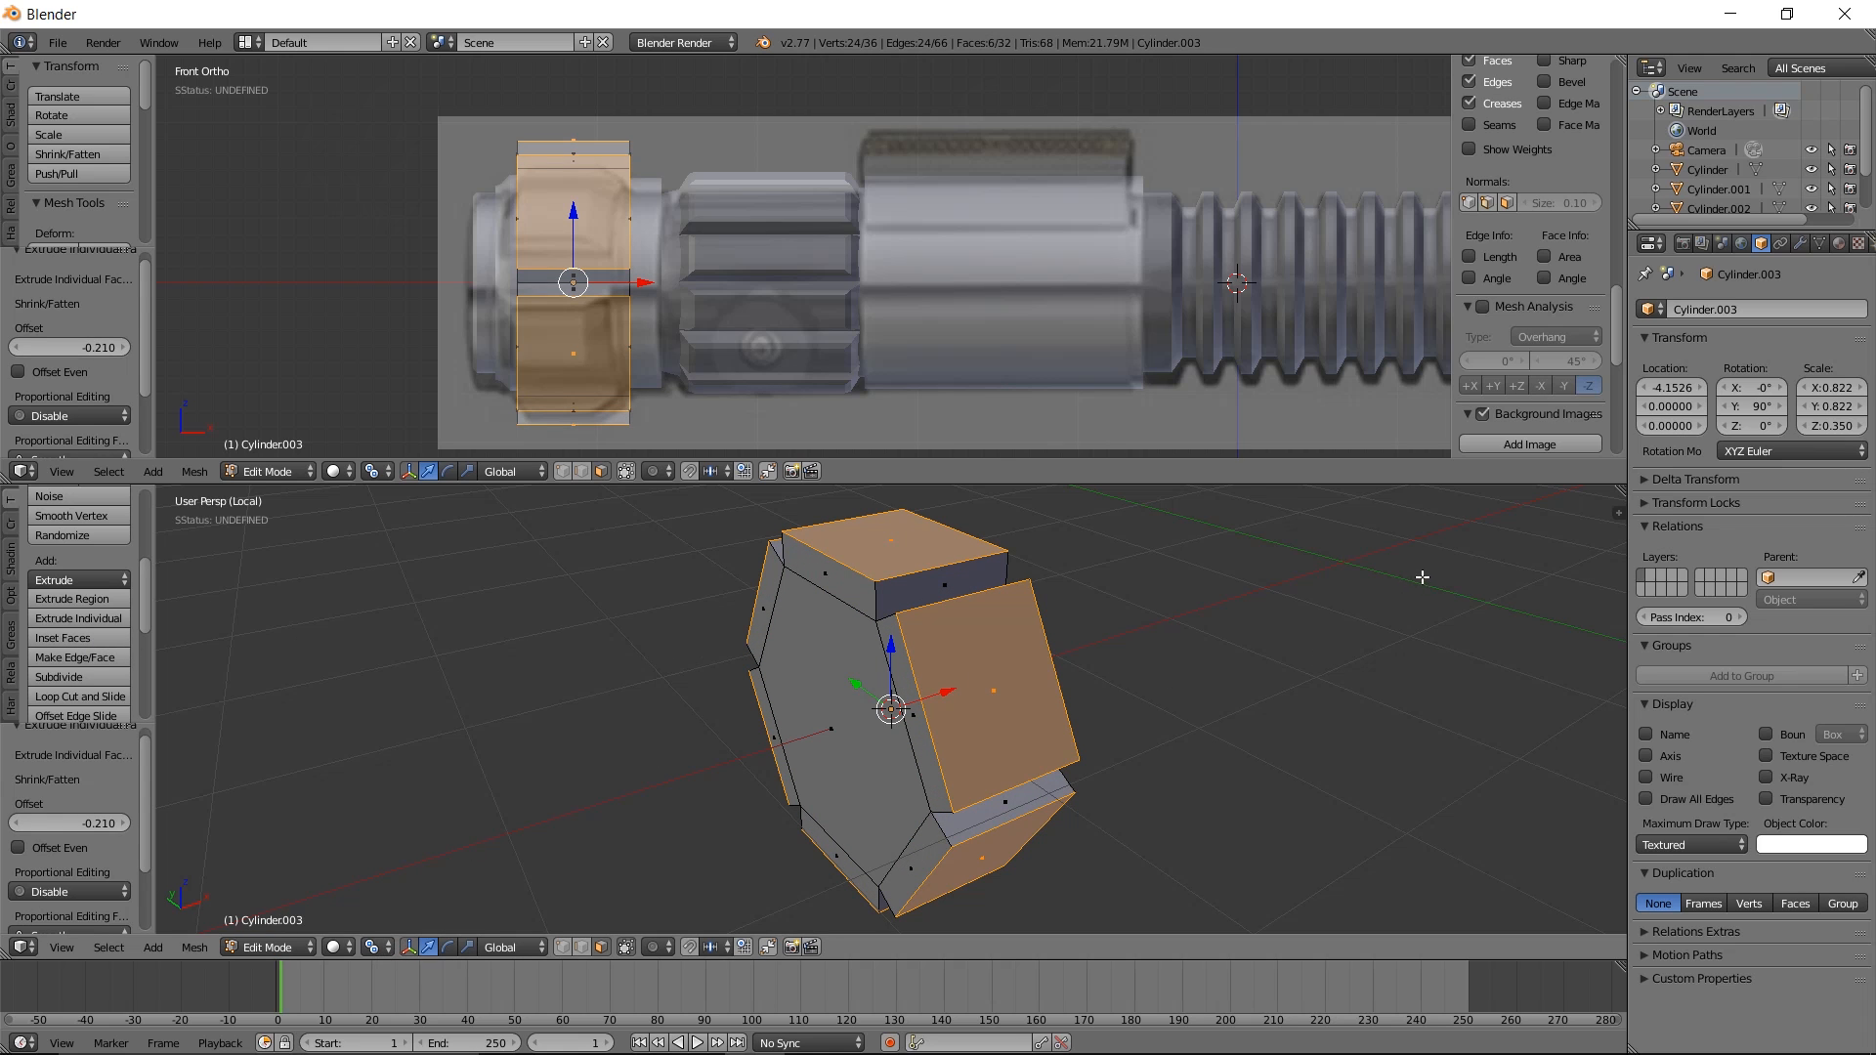
Scale the extruded side faces to 0.762, bevel their edges by 0.069 with one segment, and return to Object Mode with the whole hilt shown
key("s")
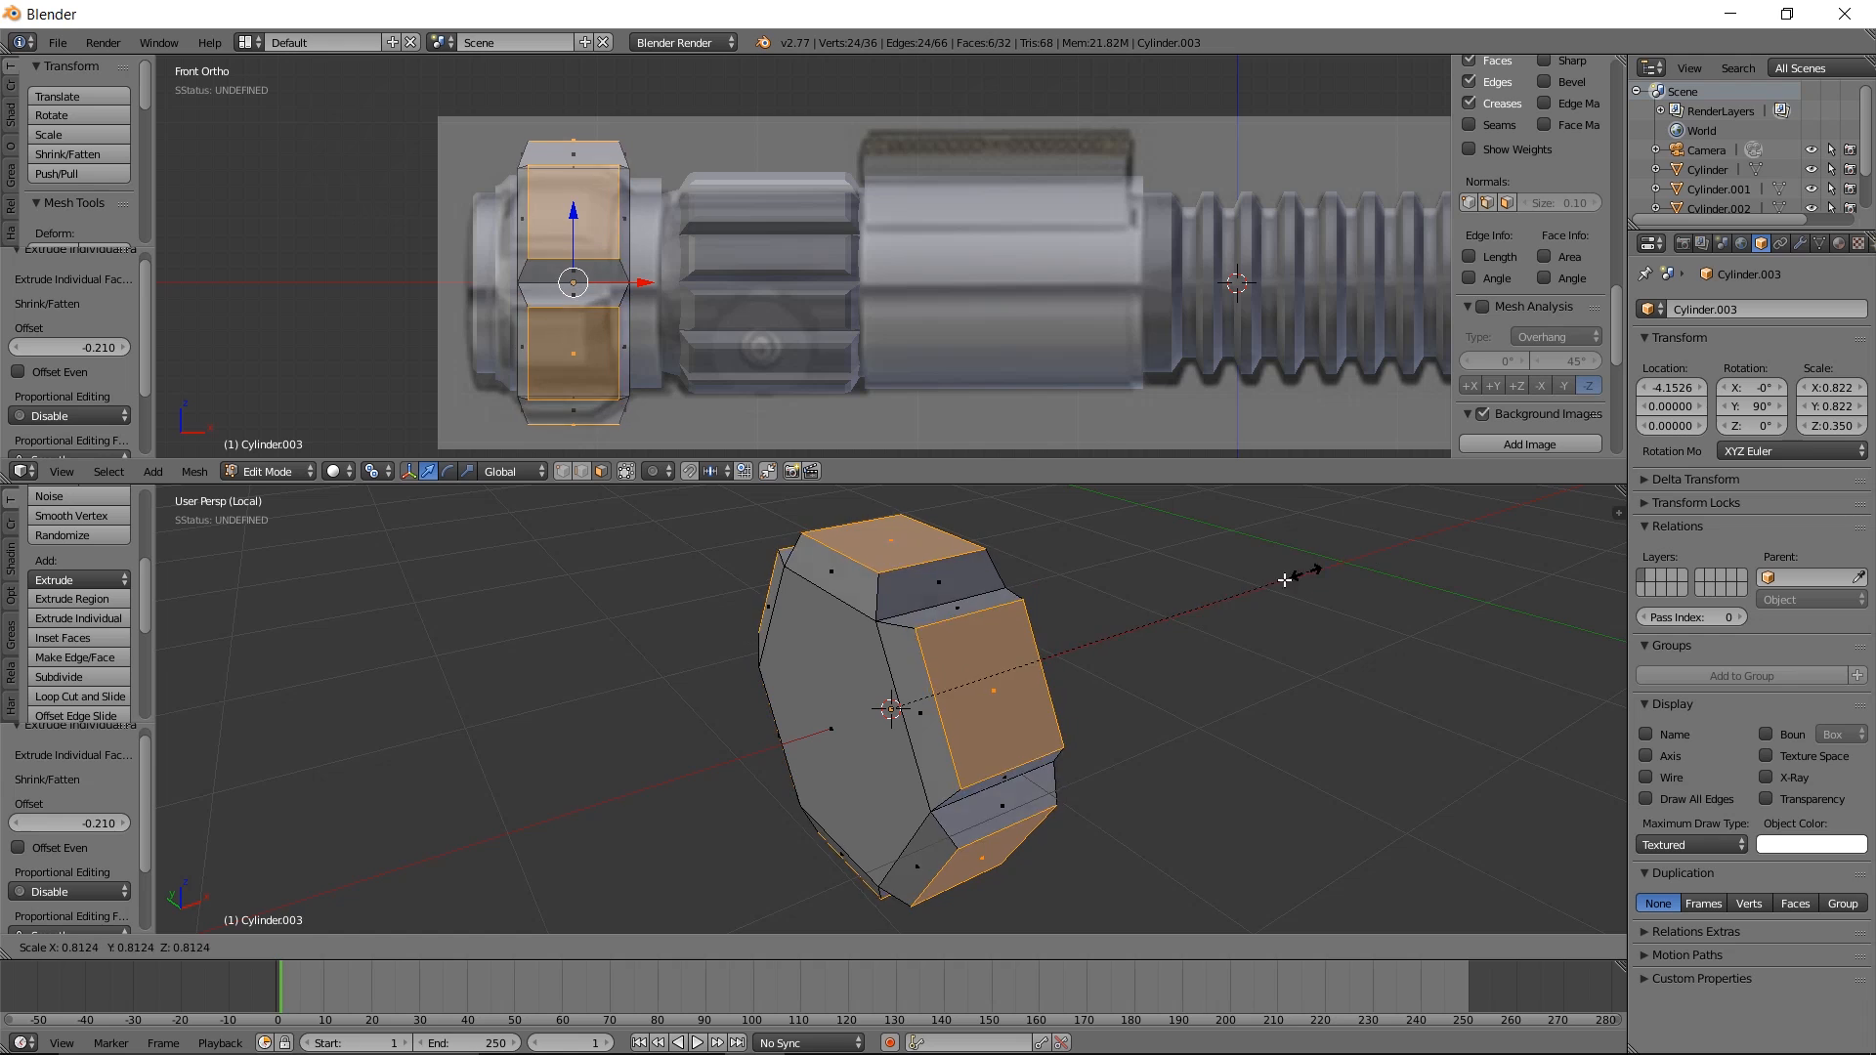
left_click(1272, 598)
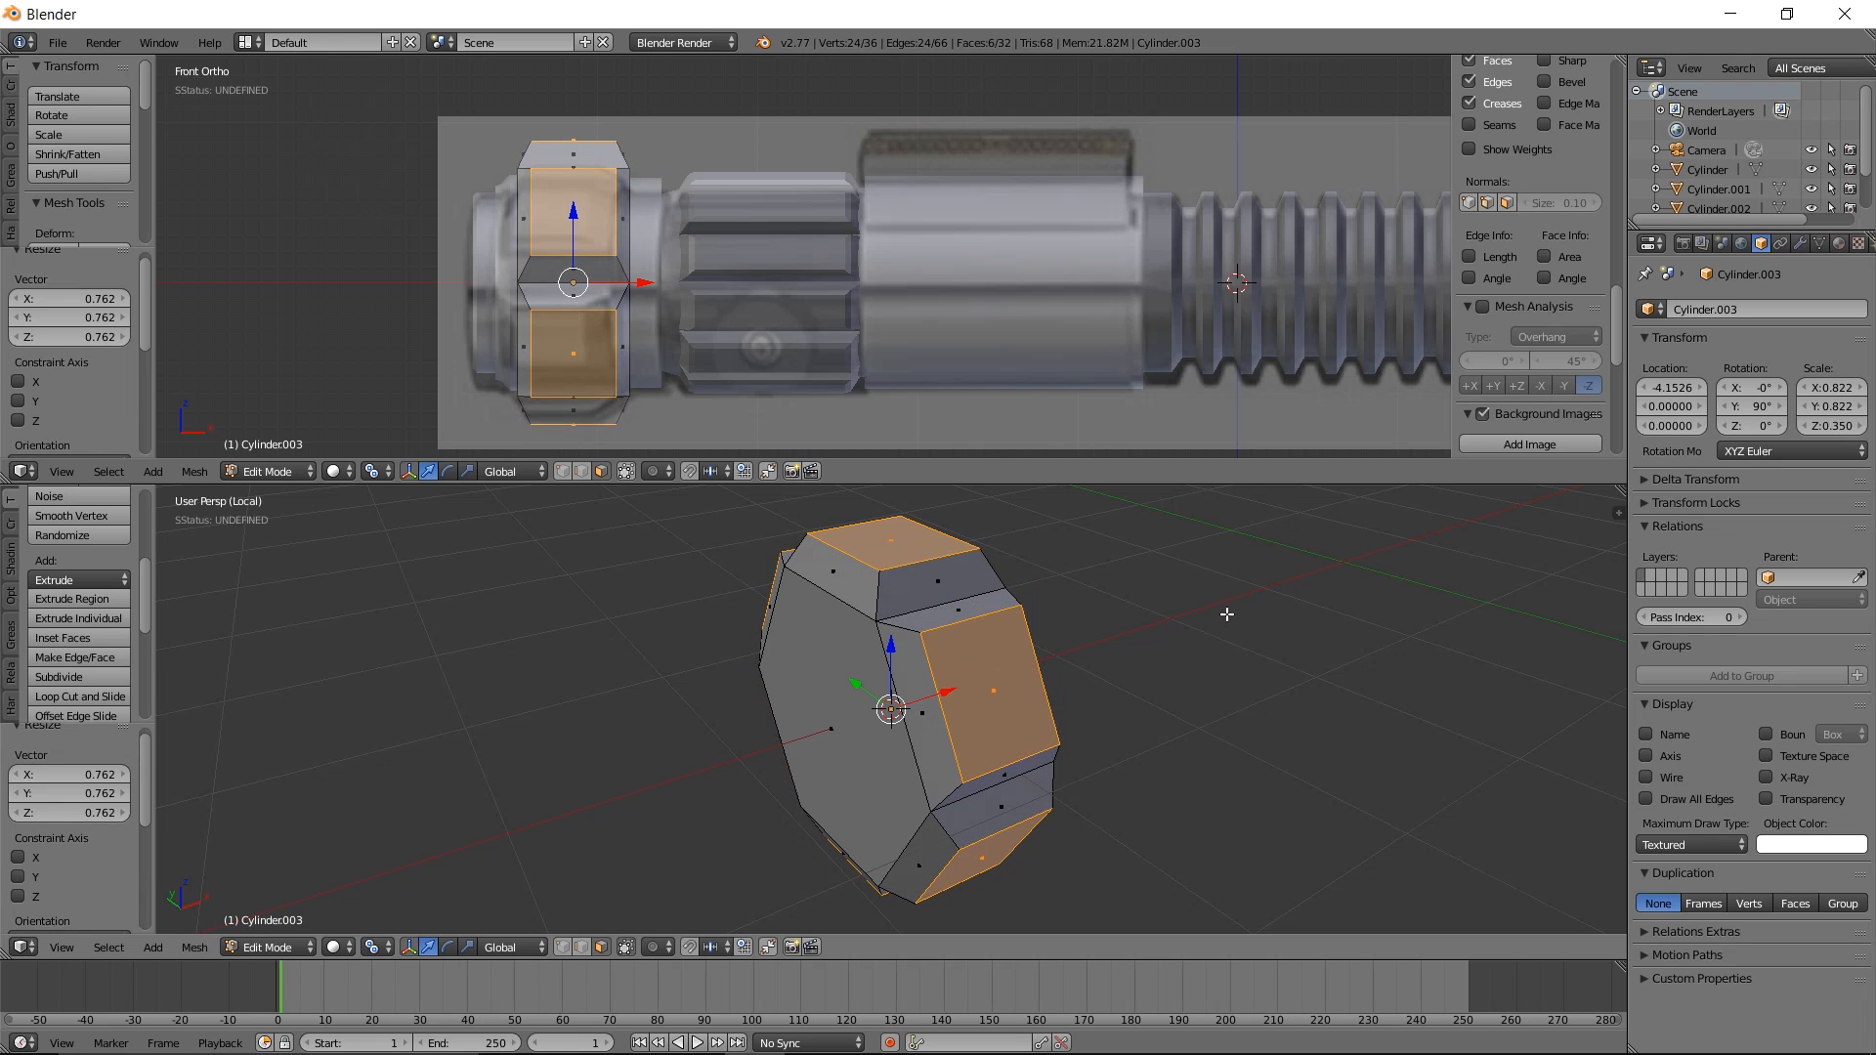
key("i")
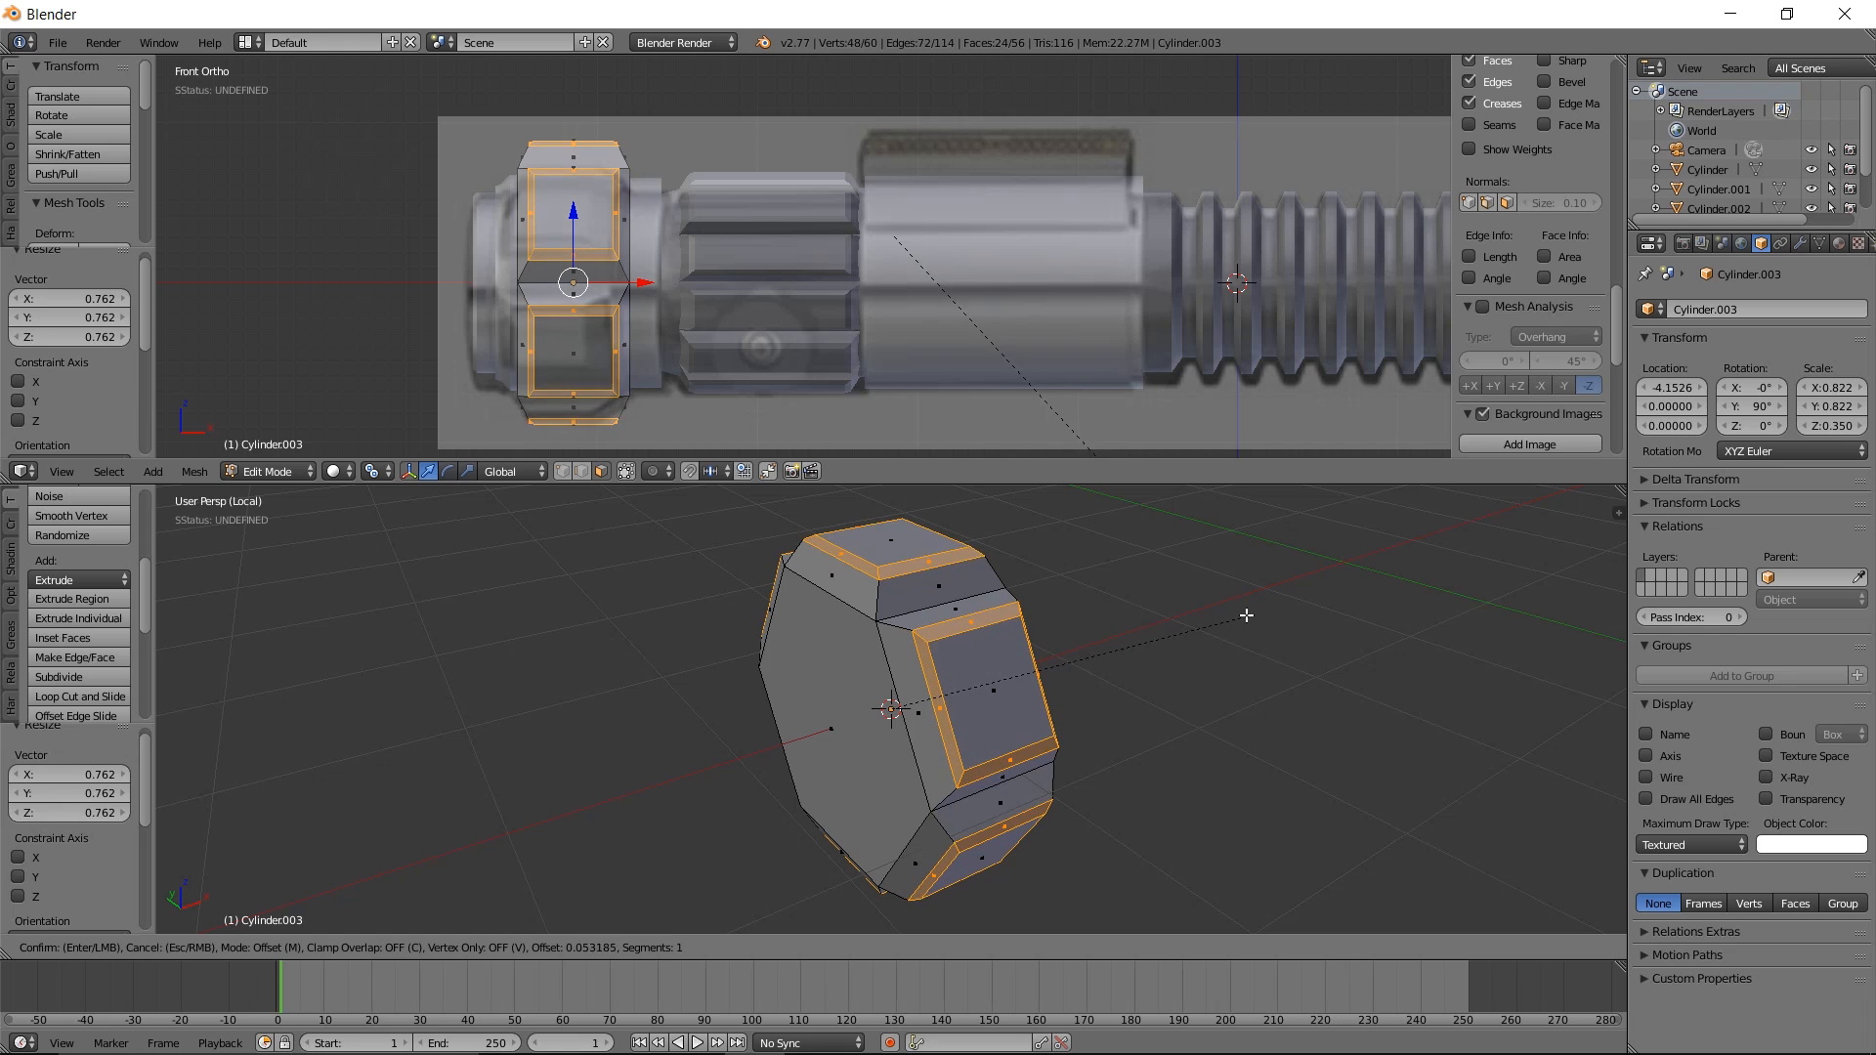
left_click(1246, 615)
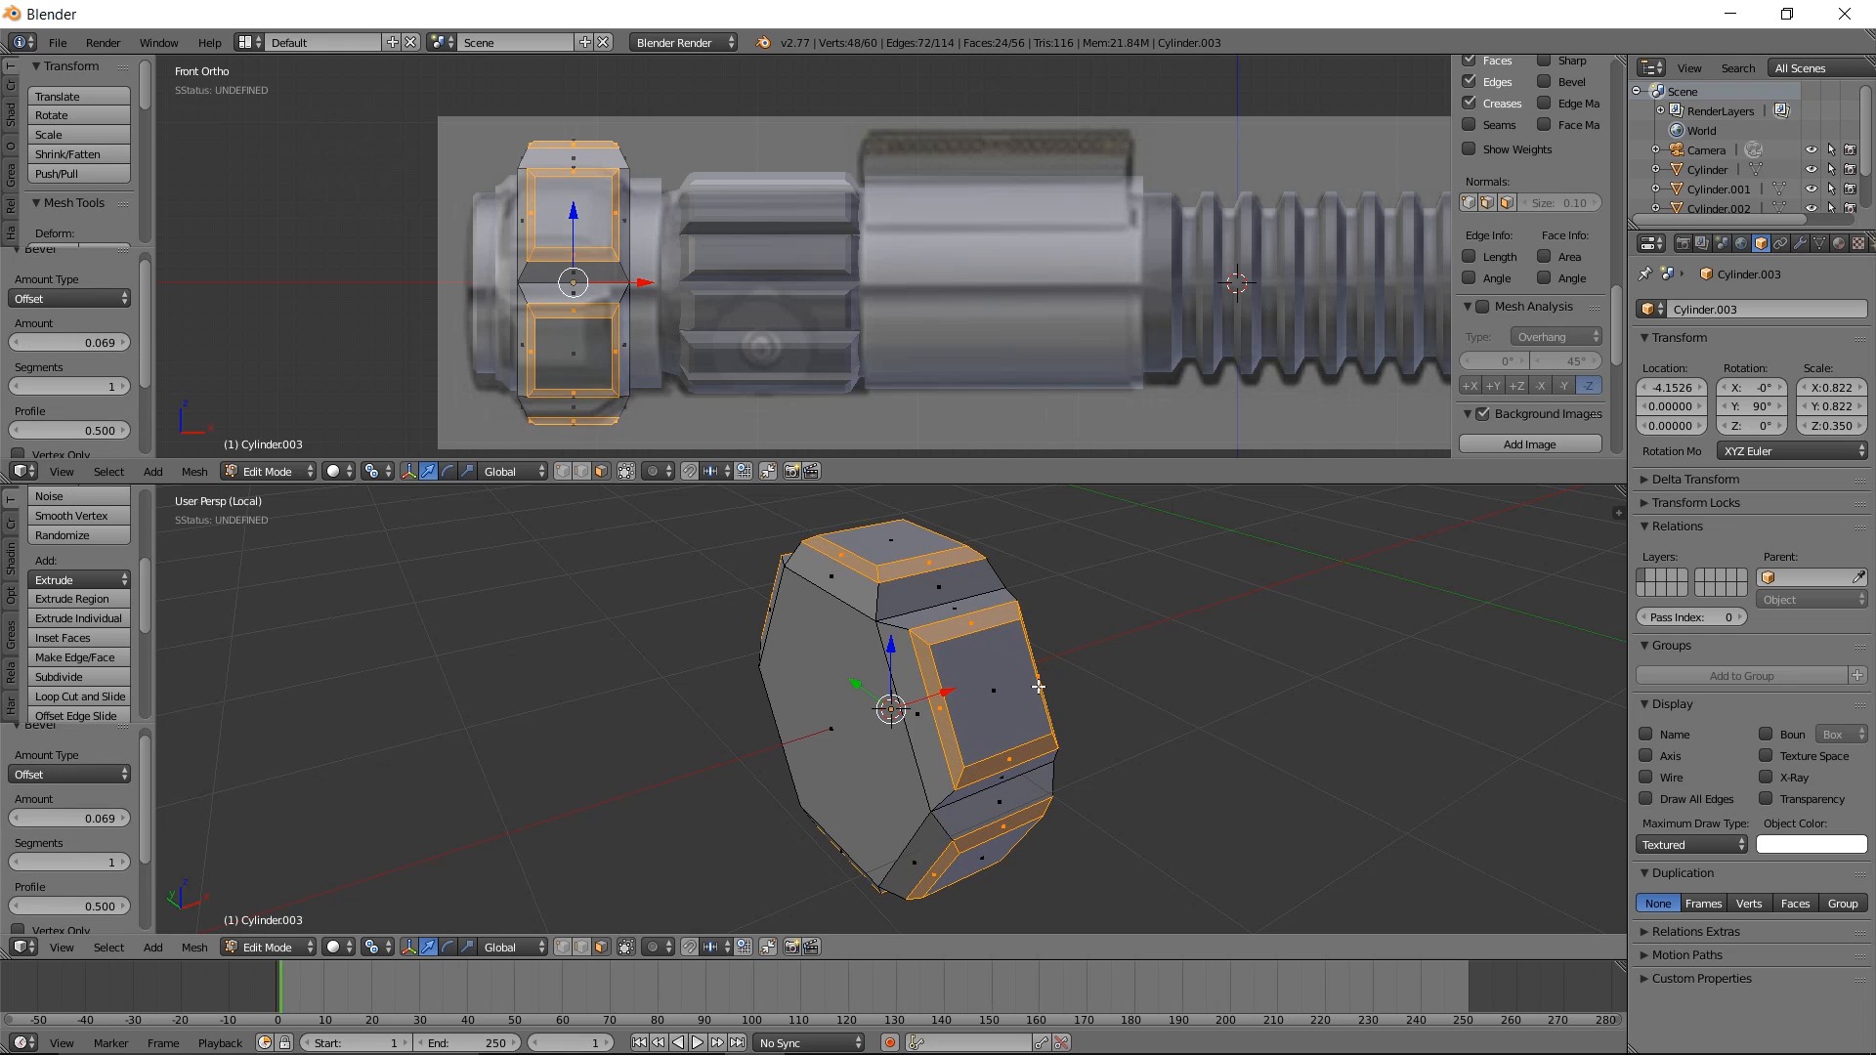
key("Tab")
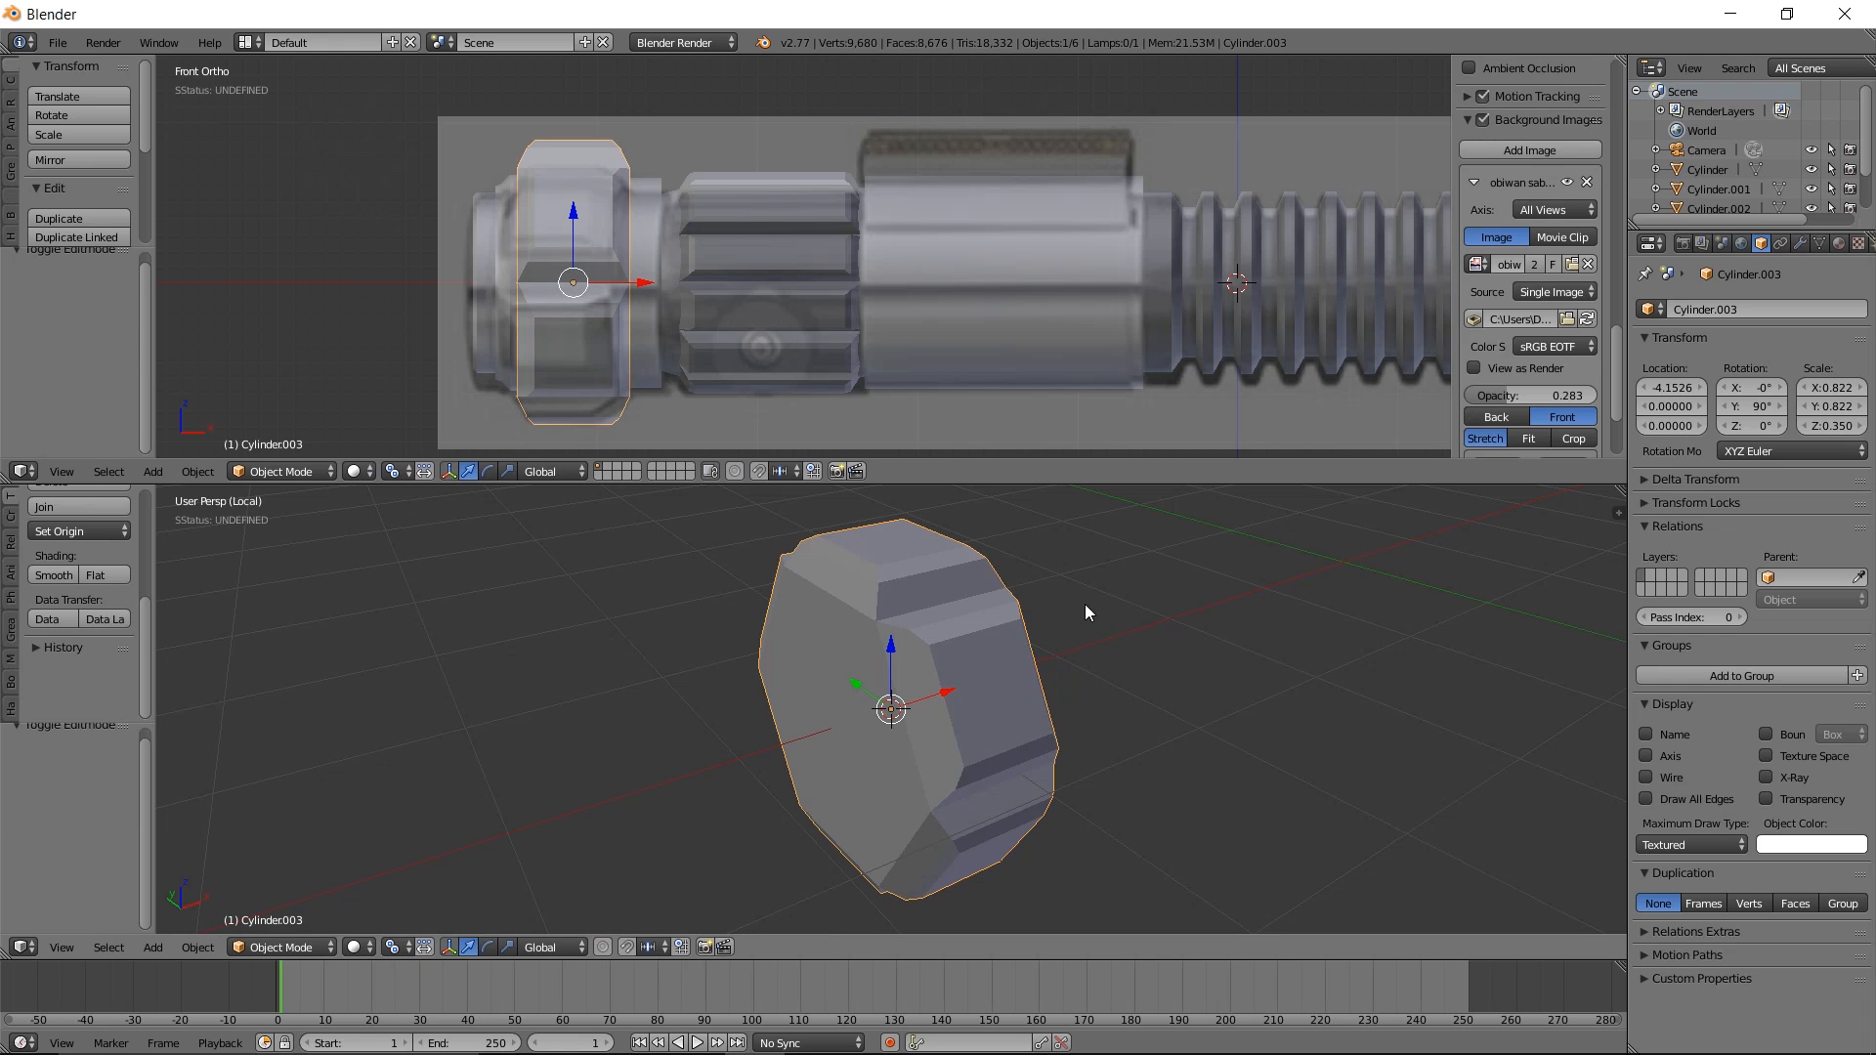
key("KP_Divide")
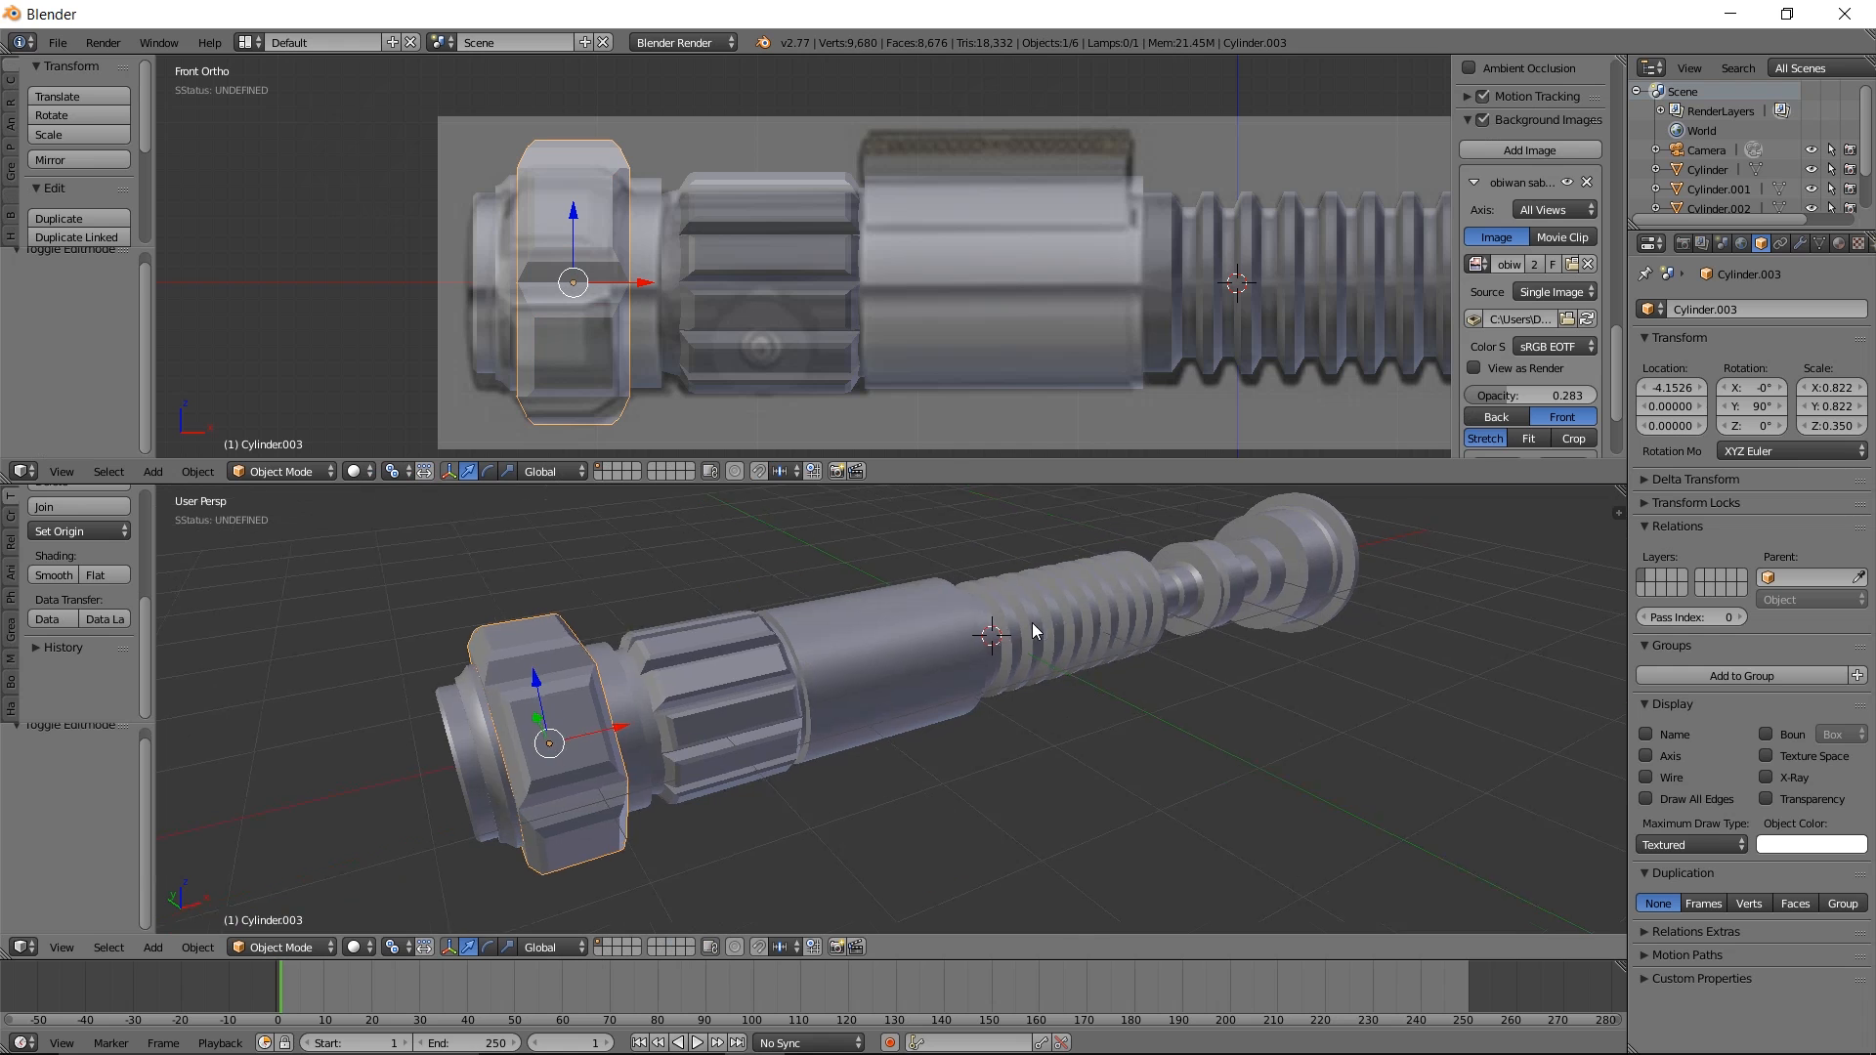
Scale the whole 6-sided emitter part uniformly to 0.808
middle_click_drag(934, 637, 1133, 559)
key("s")
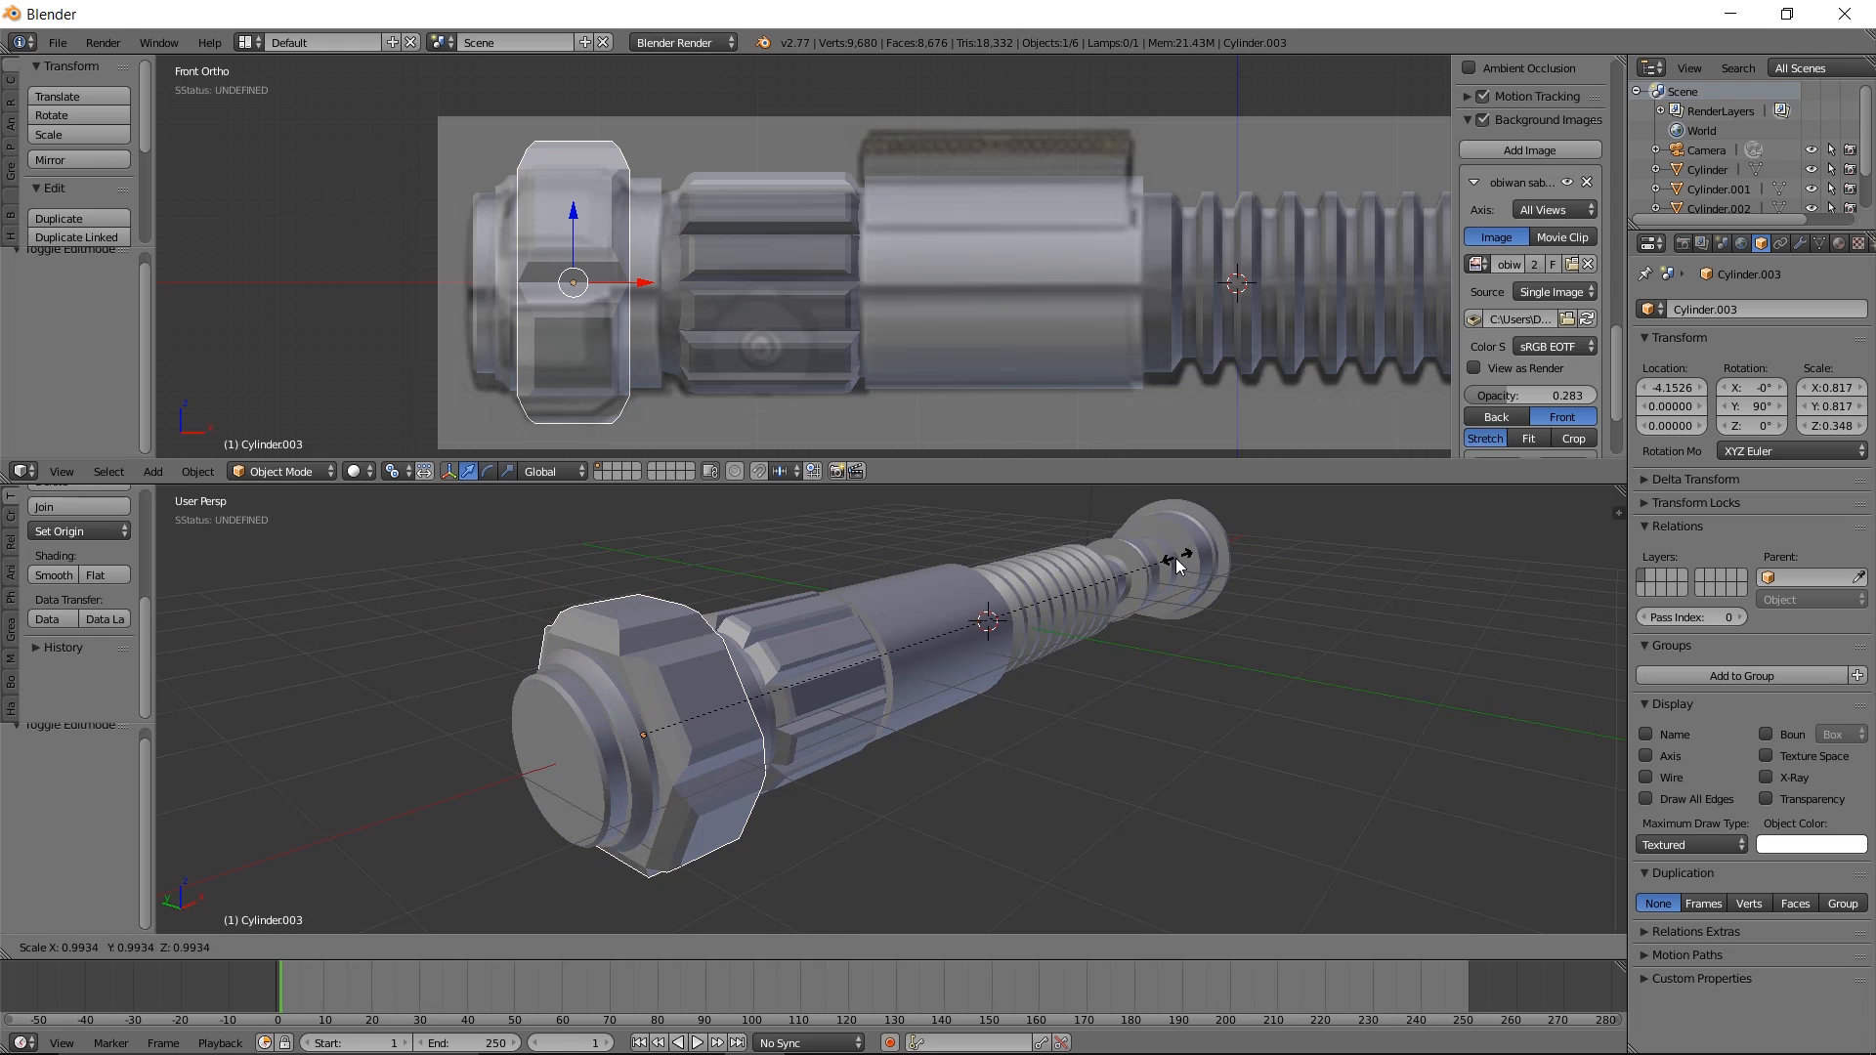
left_click(1083, 606)
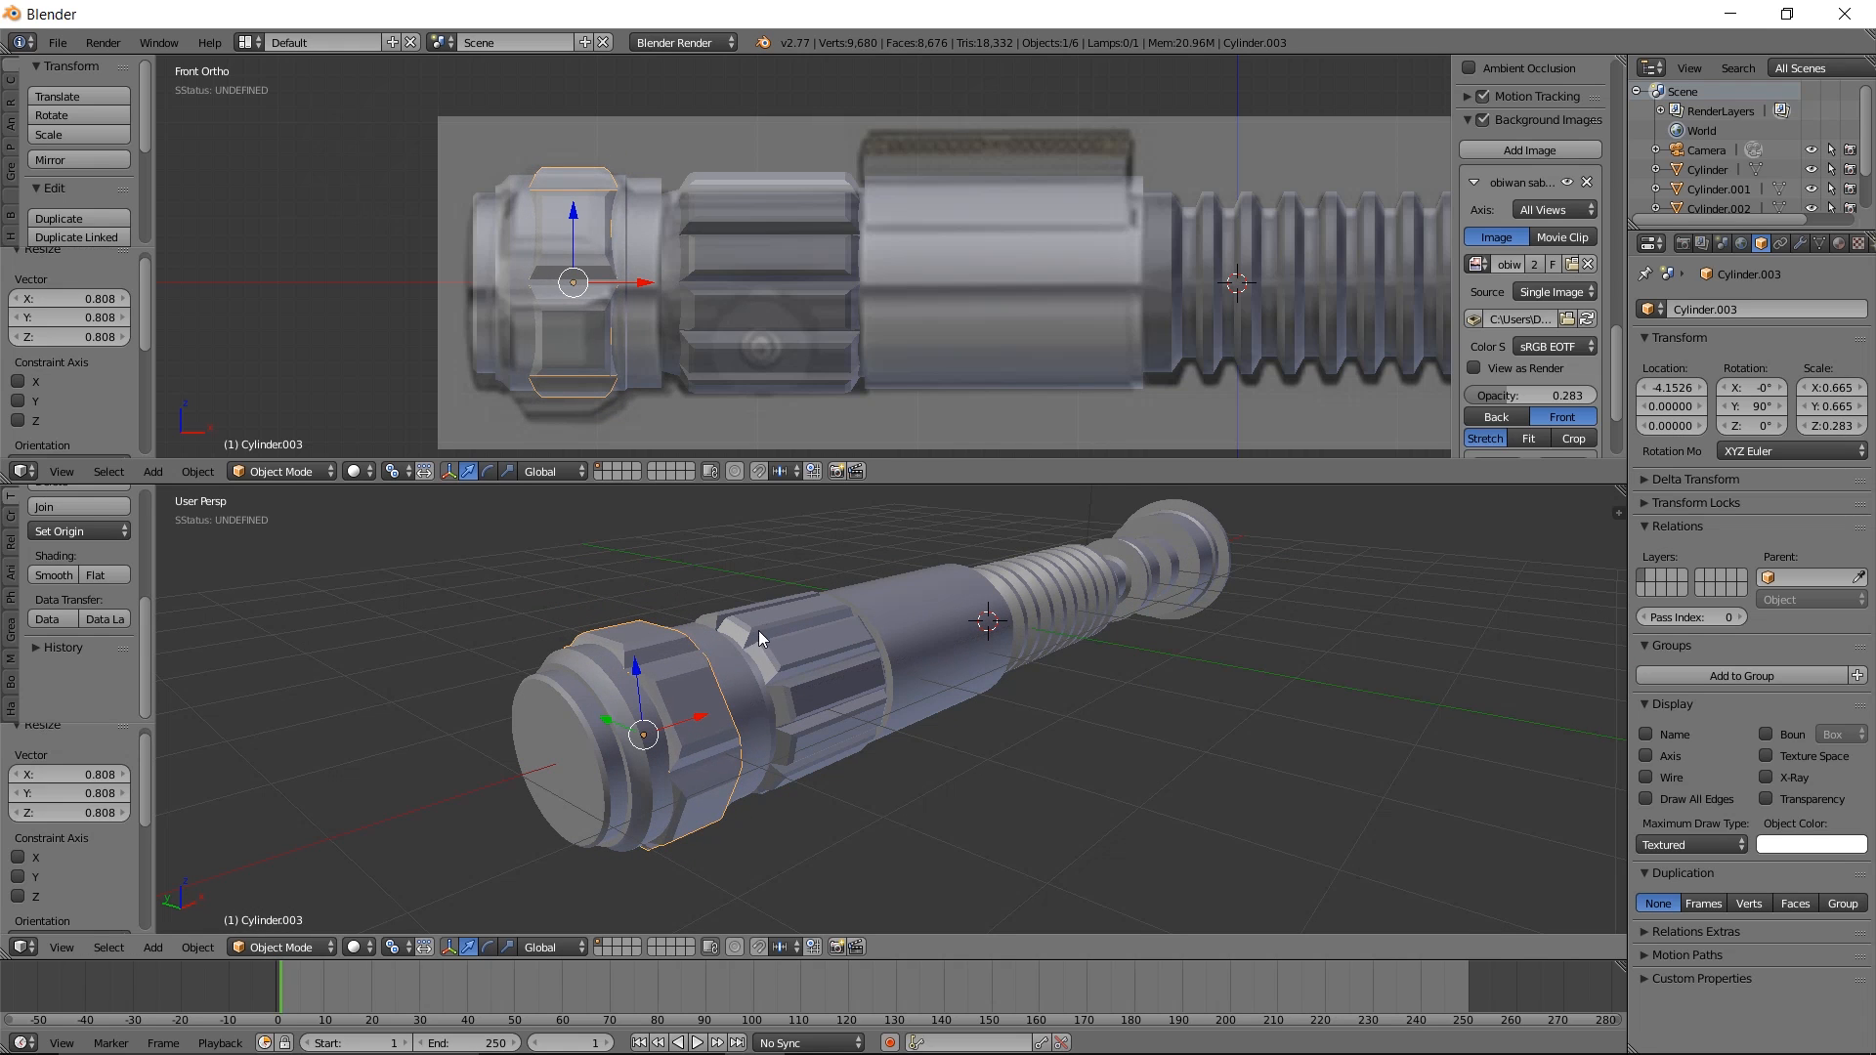
Set the background image's opacity to 1.000 to examine the side-view reference
left_click_drag(1549, 392, 1461, 422)
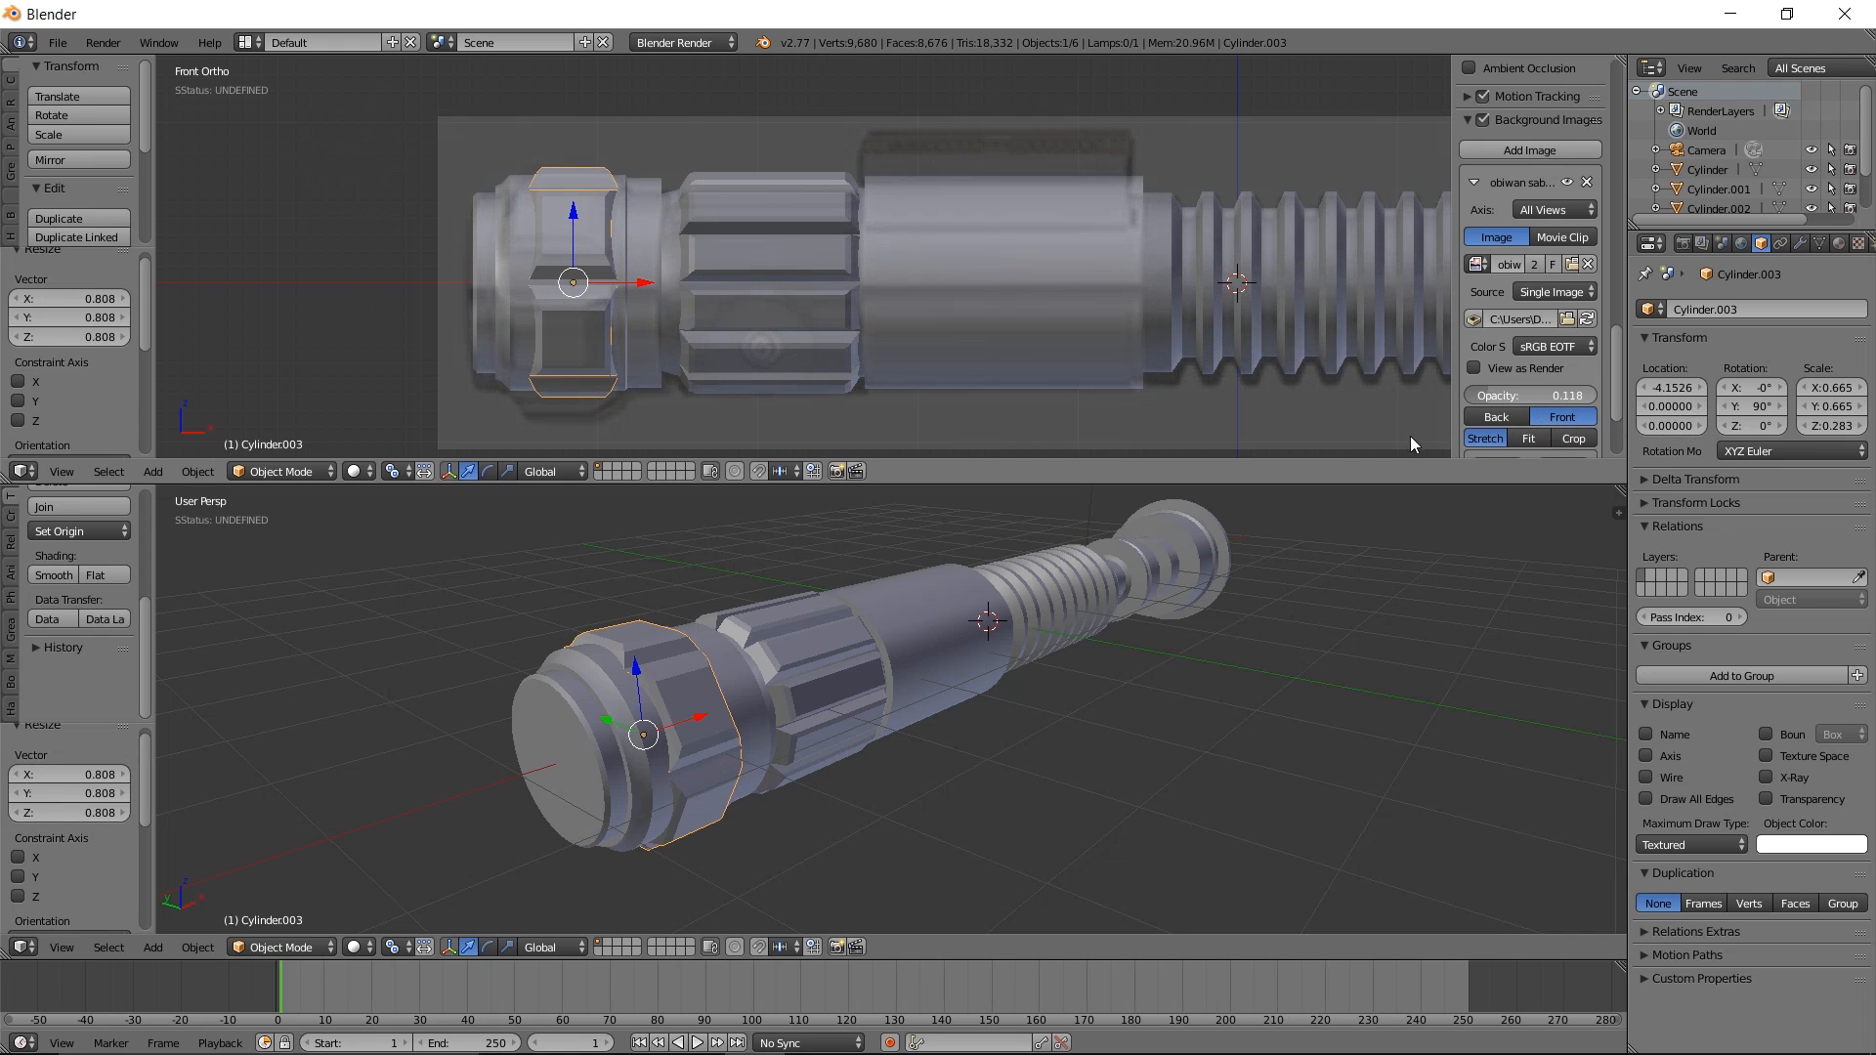
middle_click_drag(1076, 590, 1020, 601)
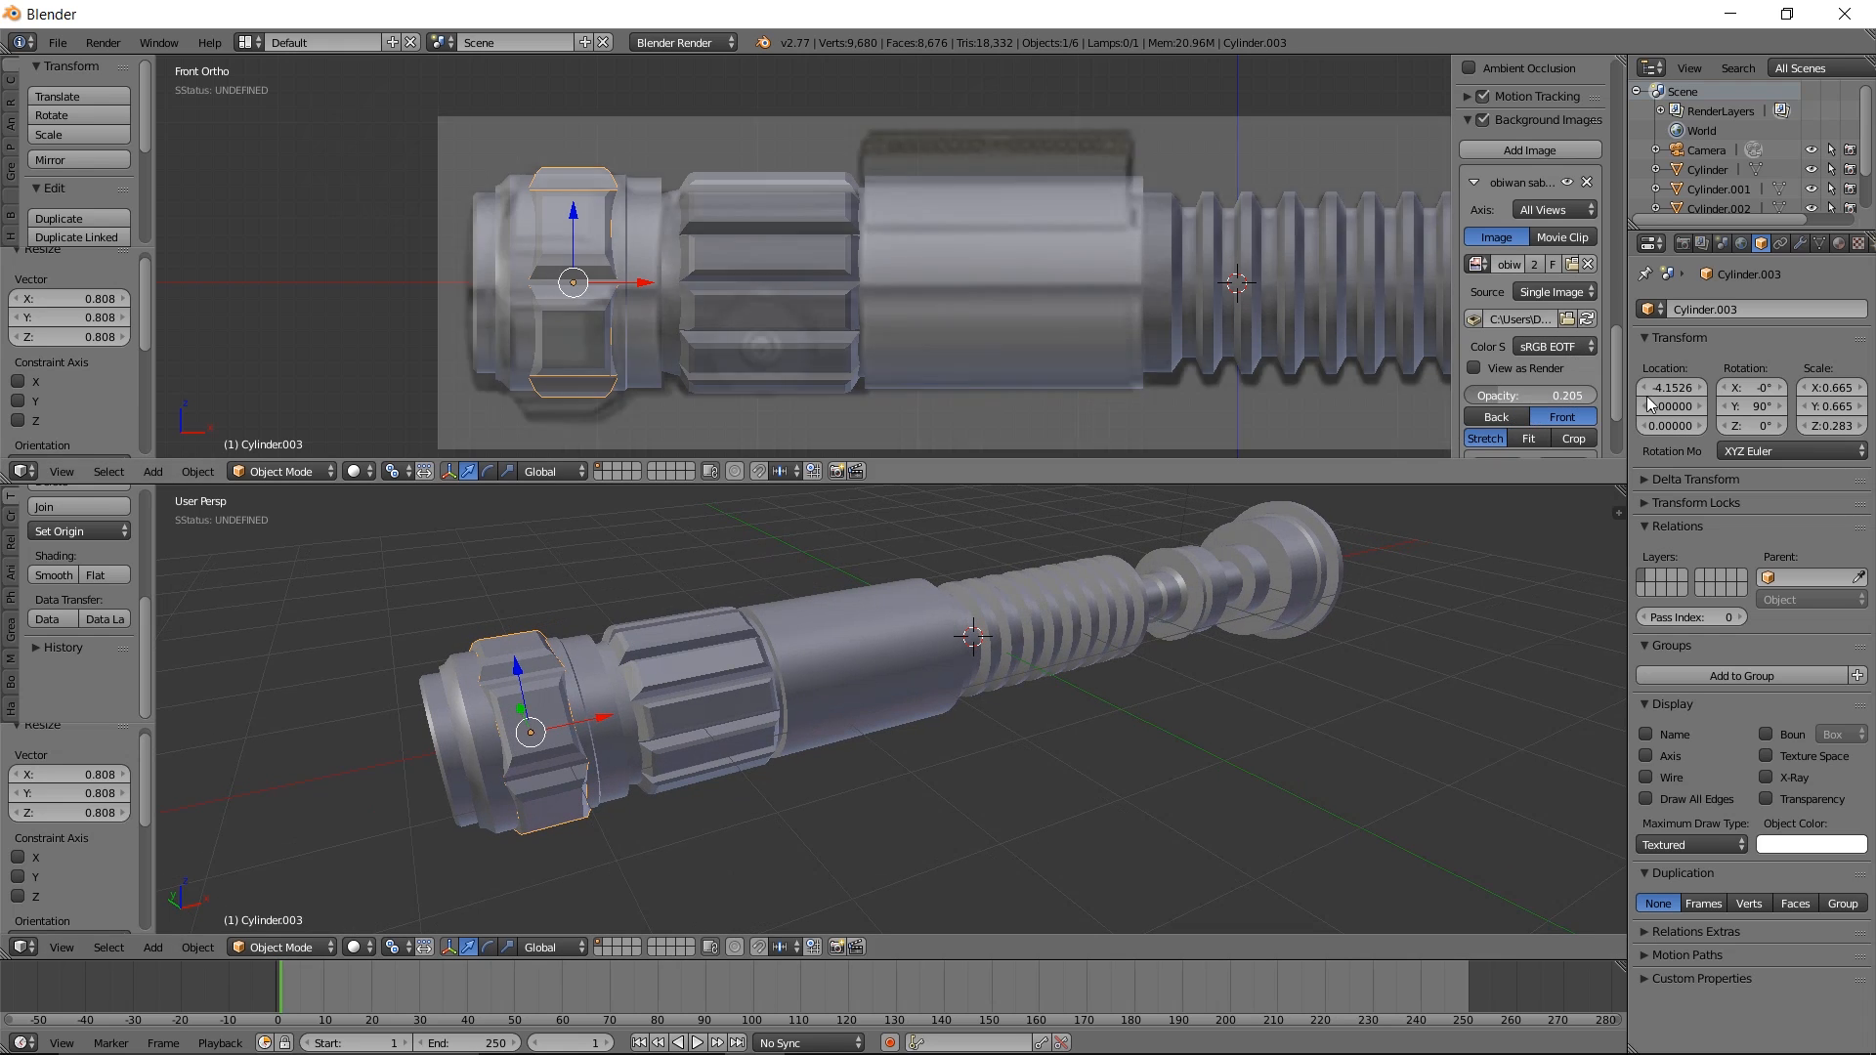
left_click_drag(1534, 395, 1680, 395)
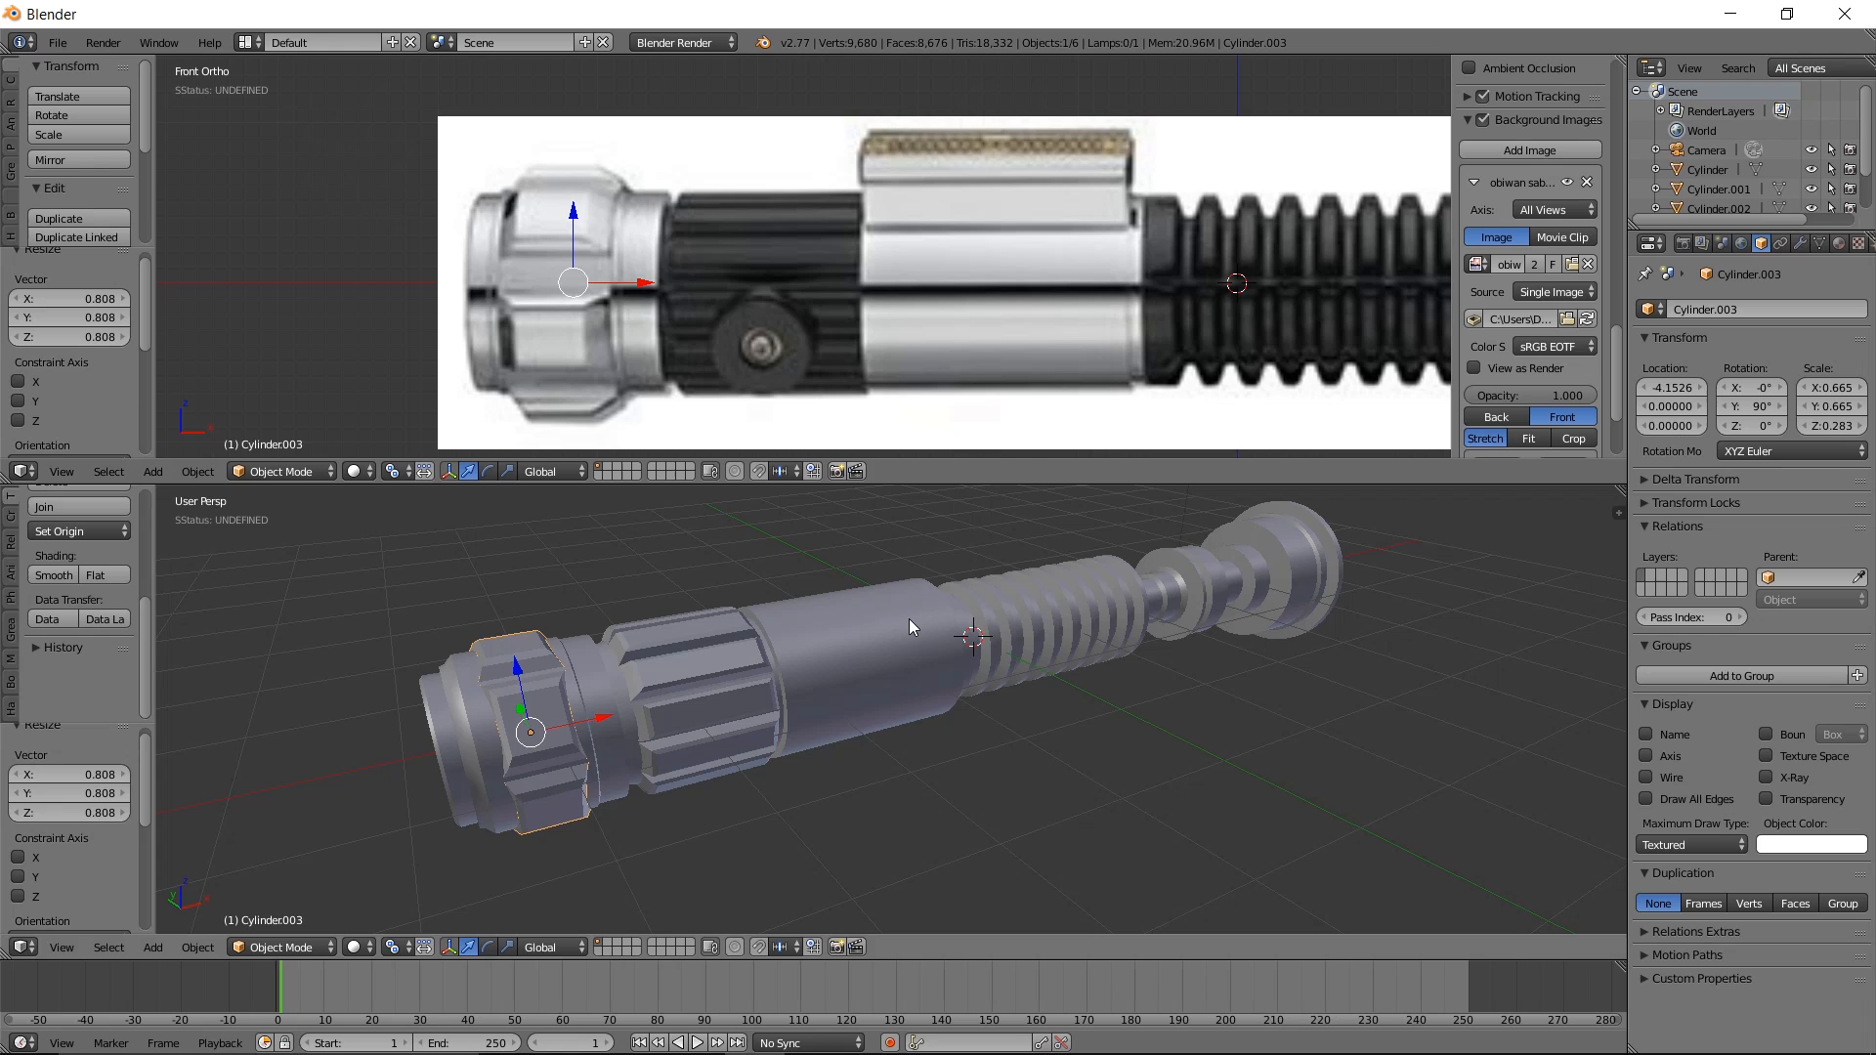
Add a mesh cube at the 3D cursor and scale it to 0.584
key("shift+a")
mouse_move(911, 619)
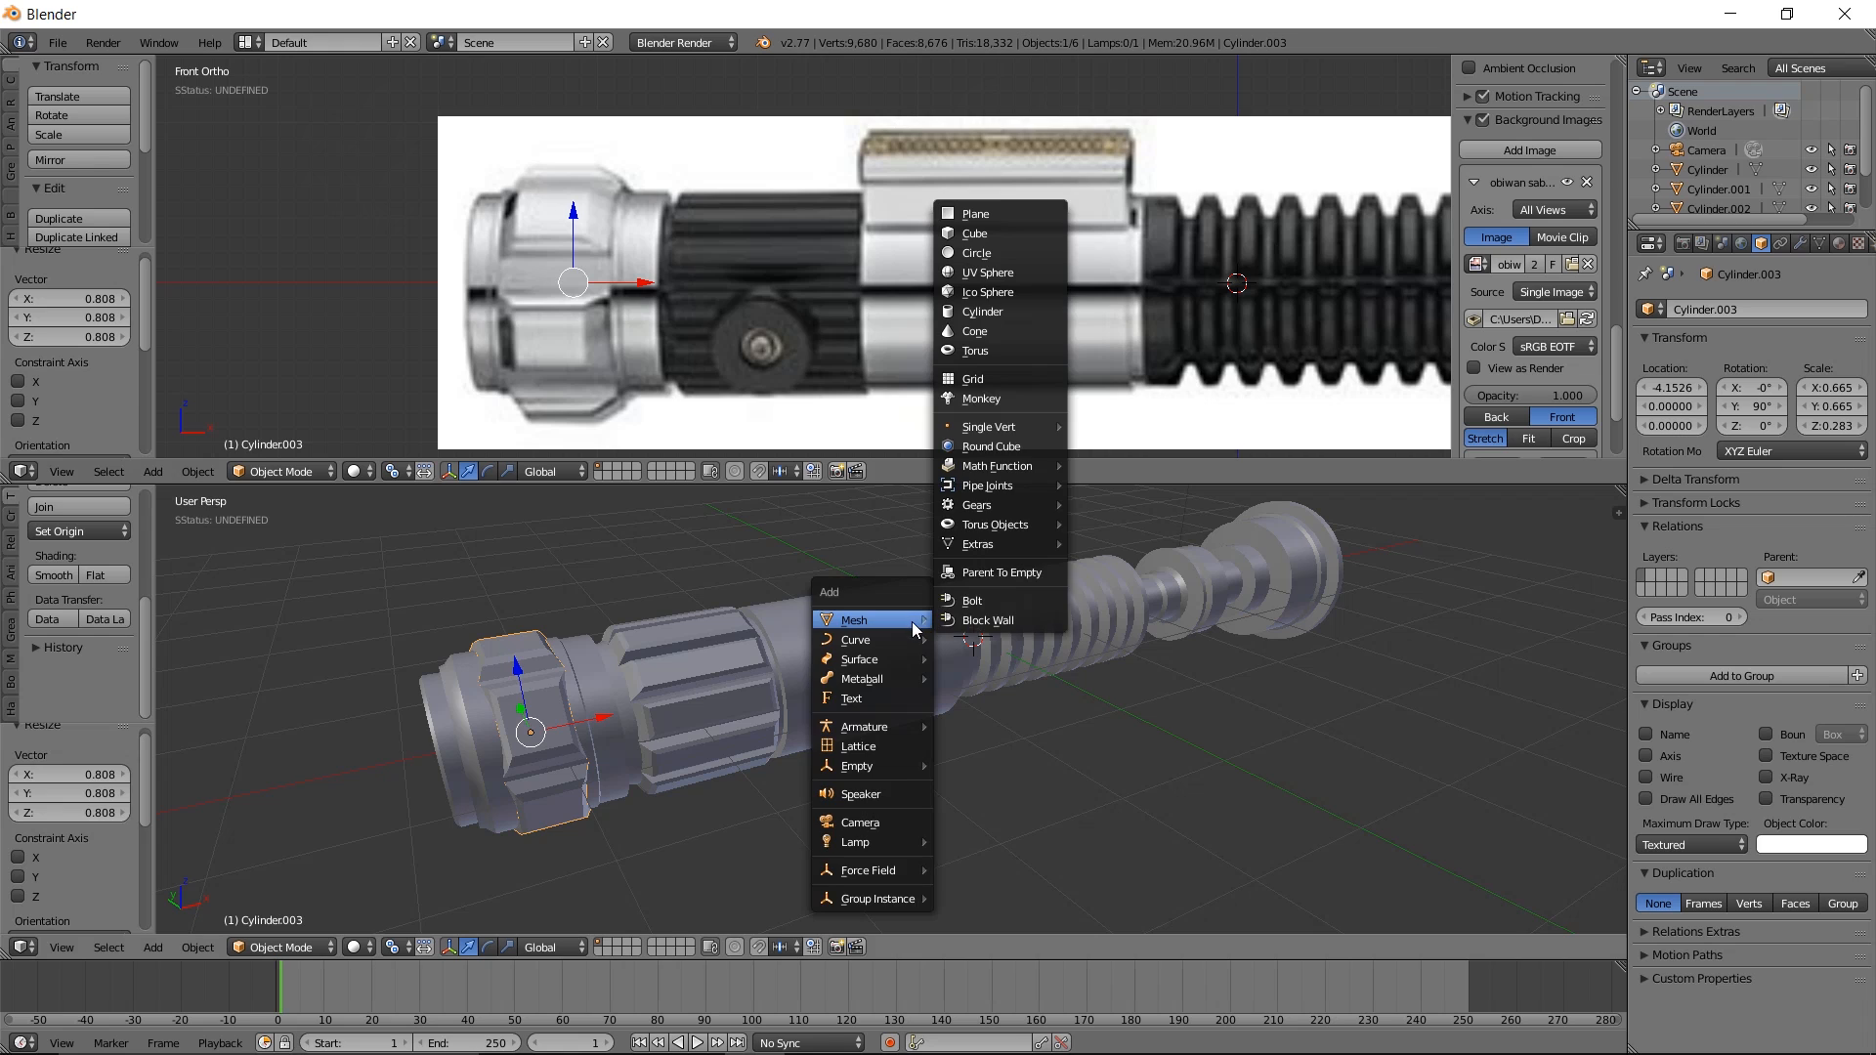
left_click(996, 232)
key("s")
left_click(1181, 562)
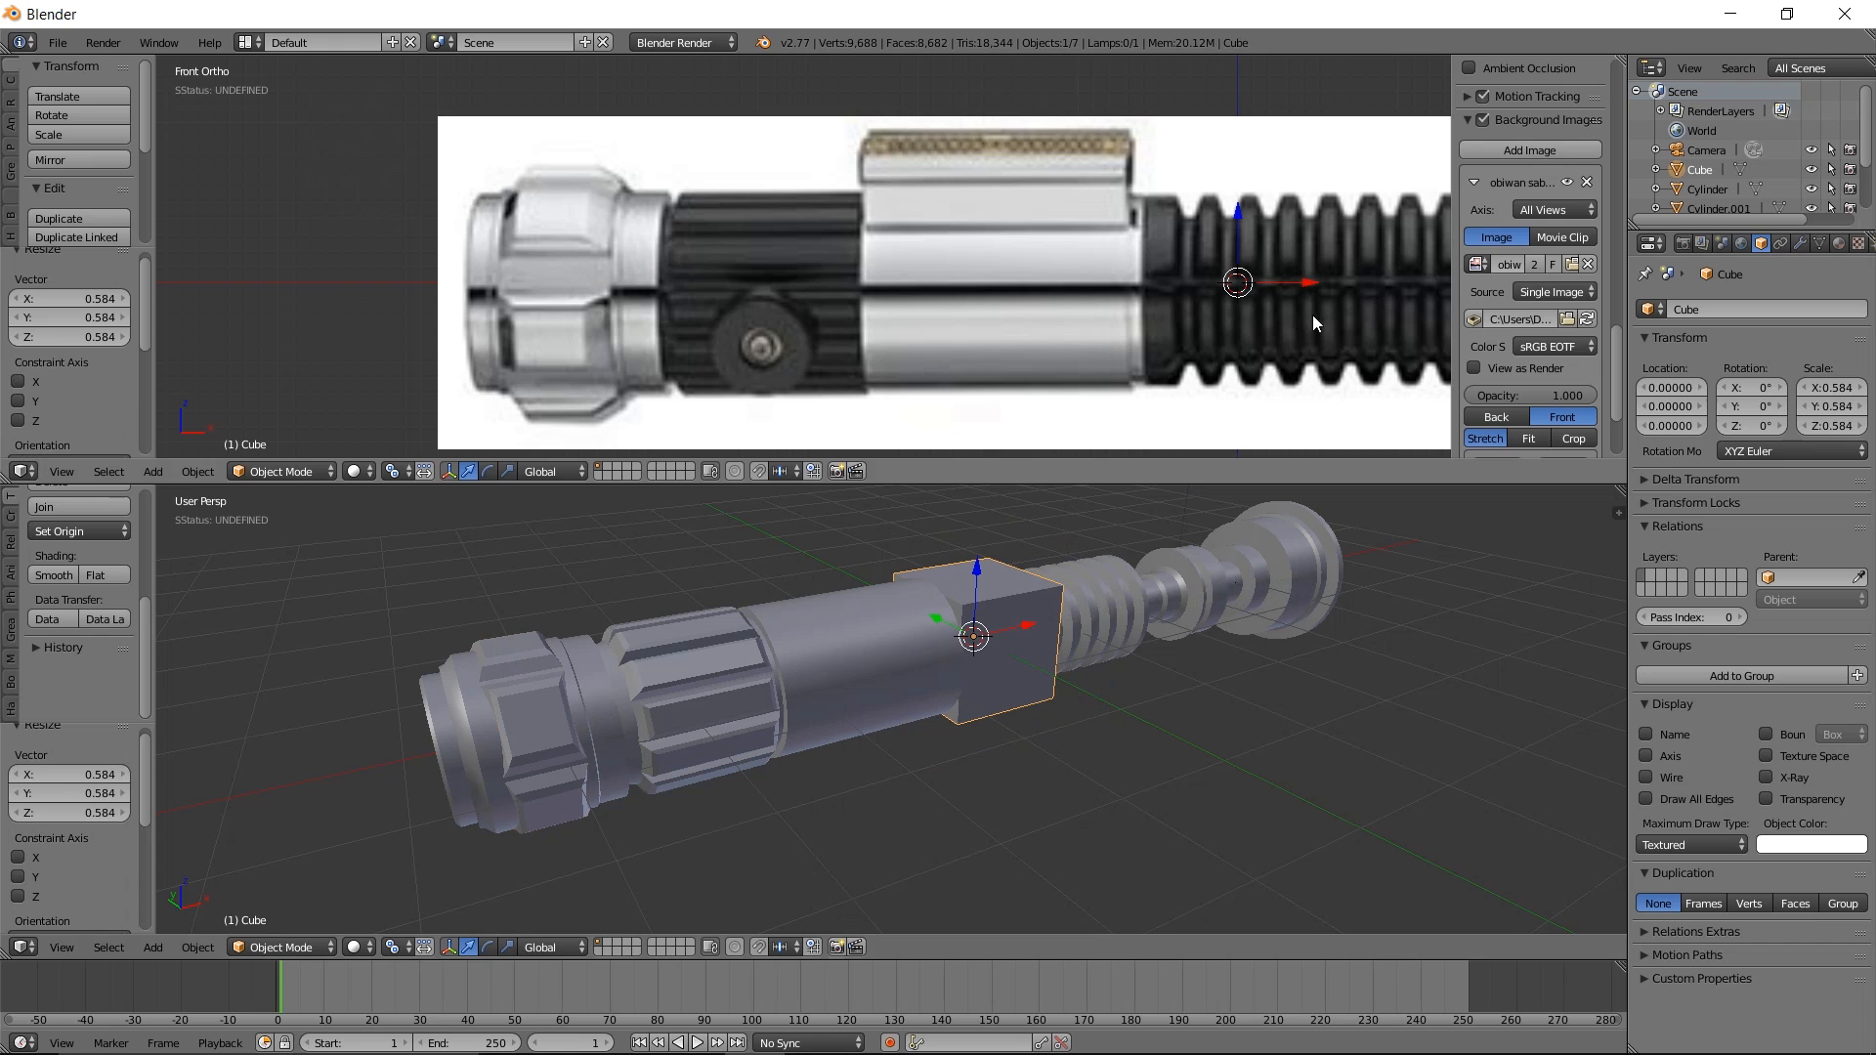
Set the background image's opacity to 0.142 and move the cube -1.563 along X and 0.775 along Z onto the smooth middle section
left_click_drag(1507, 399, 1413, 397)
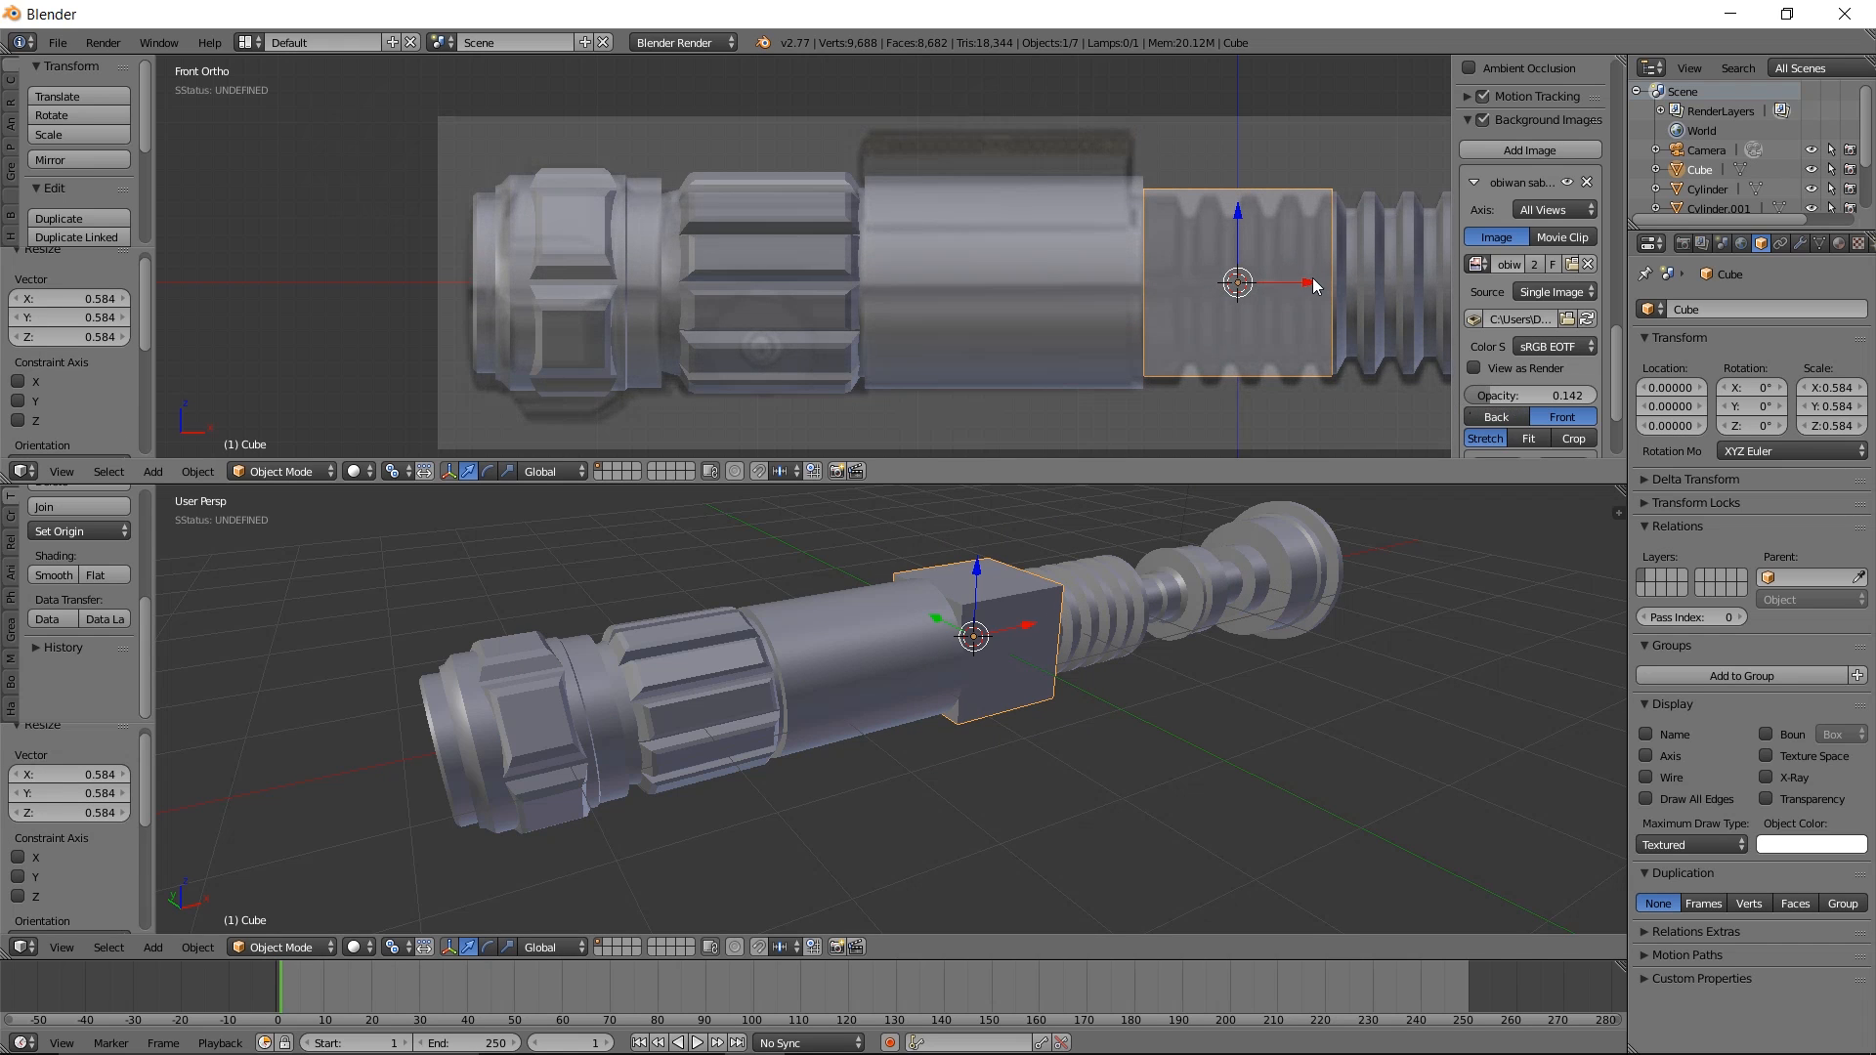
left_click_drag(1311, 284, 1071, 297)
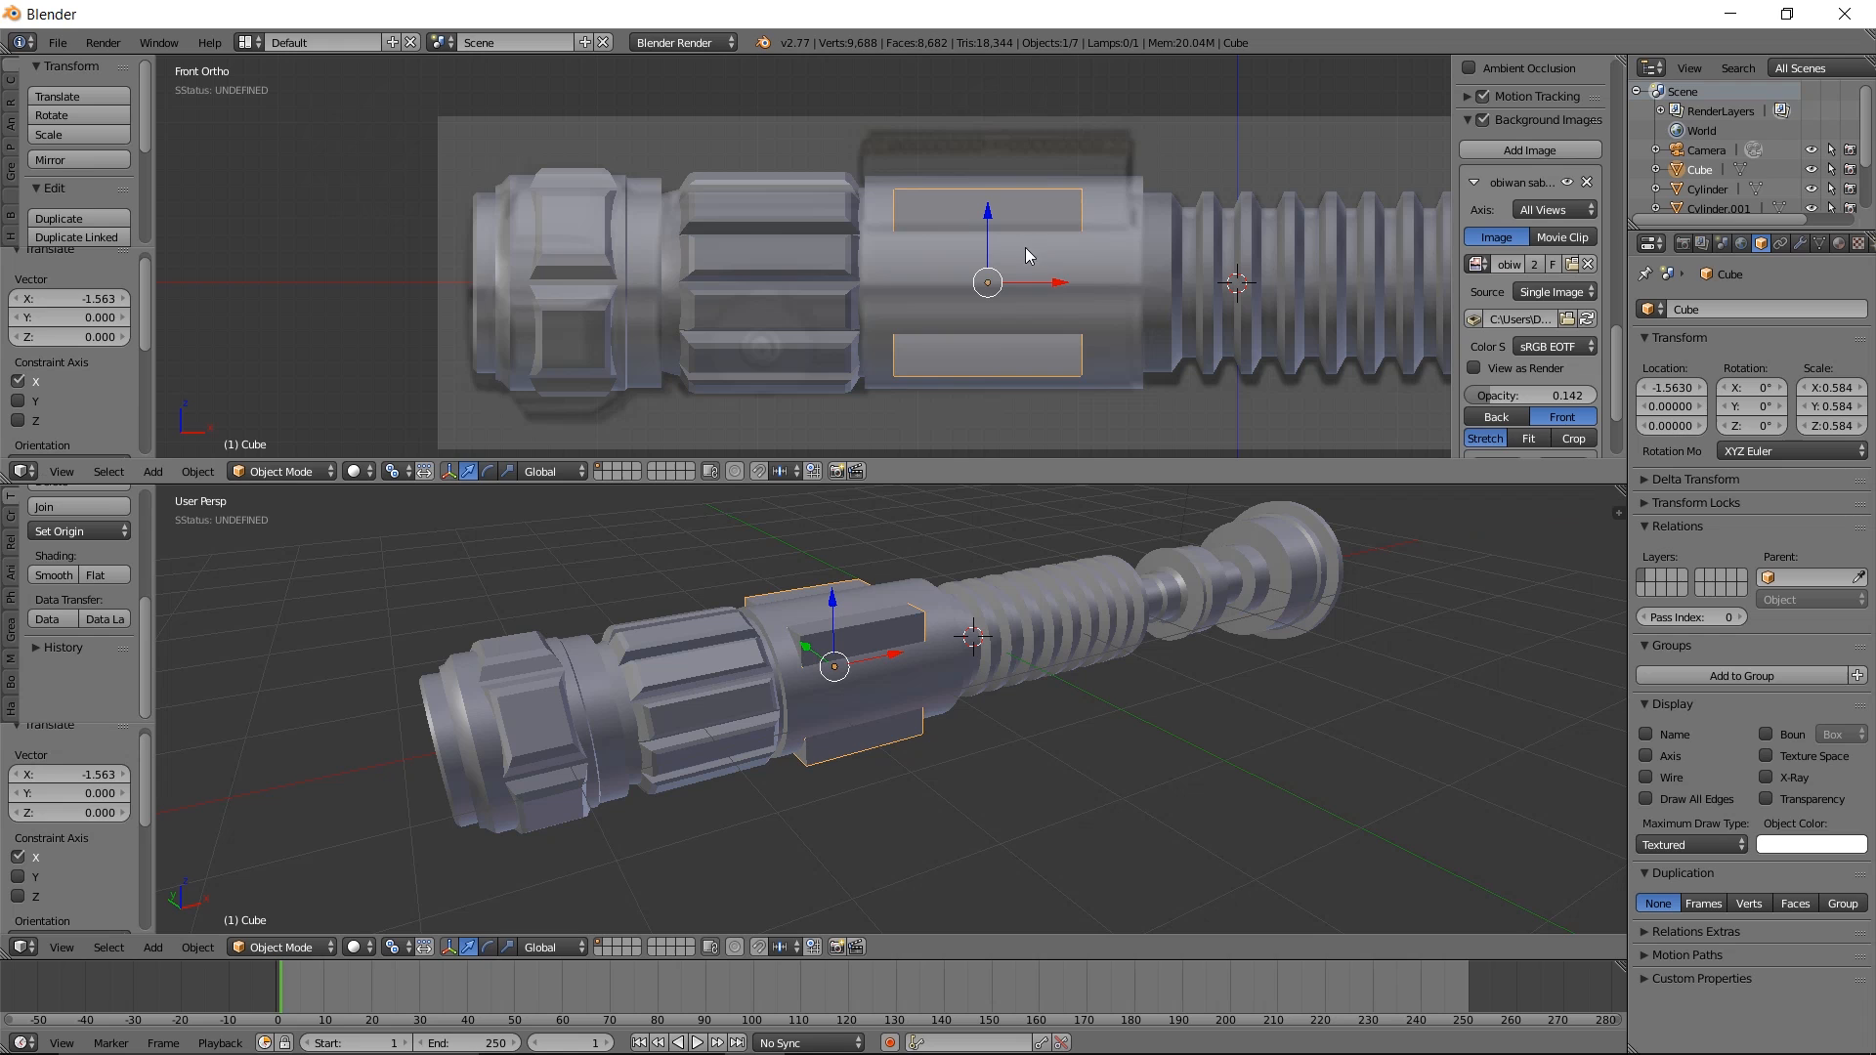
left_click_drag(985, 227, 1018, 96)
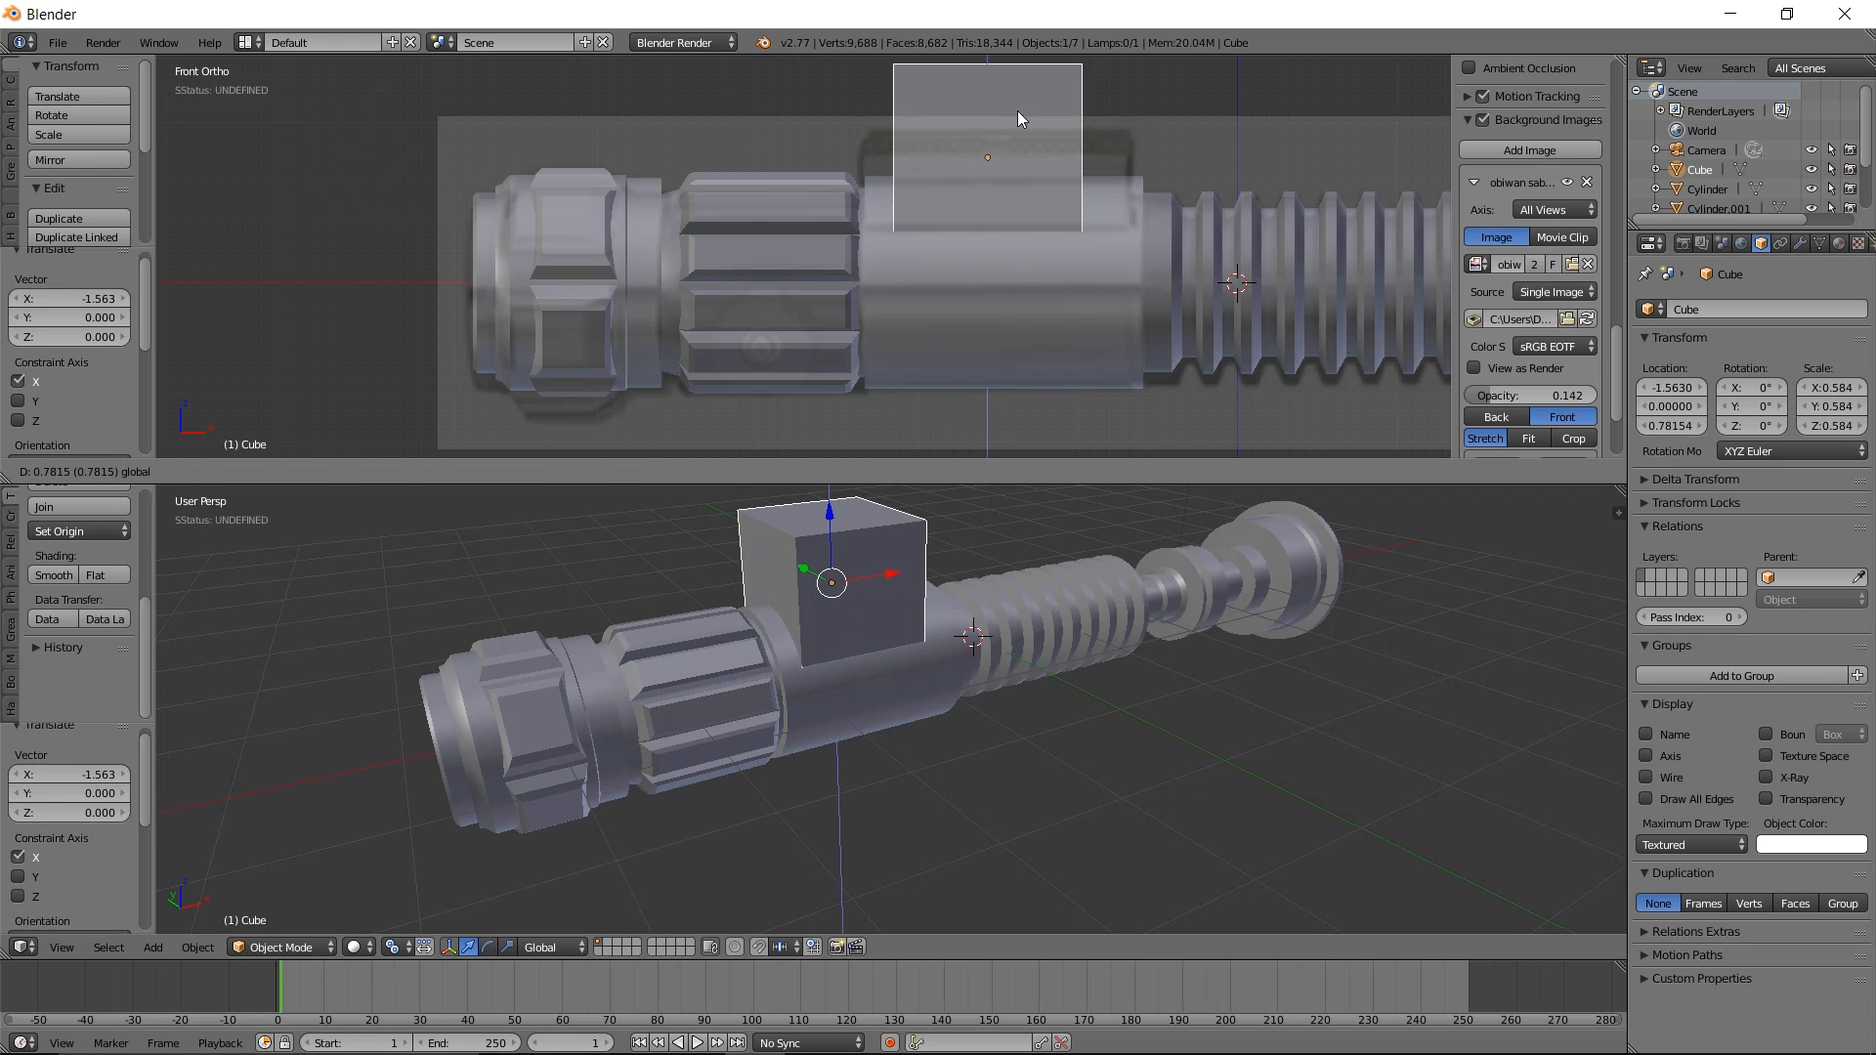
Scale the cube by 1.444 along X, 0.567 along Y and 0.428 along Z to form the flat clamp block
middle_click_drag(863, 625, 1186, 635)
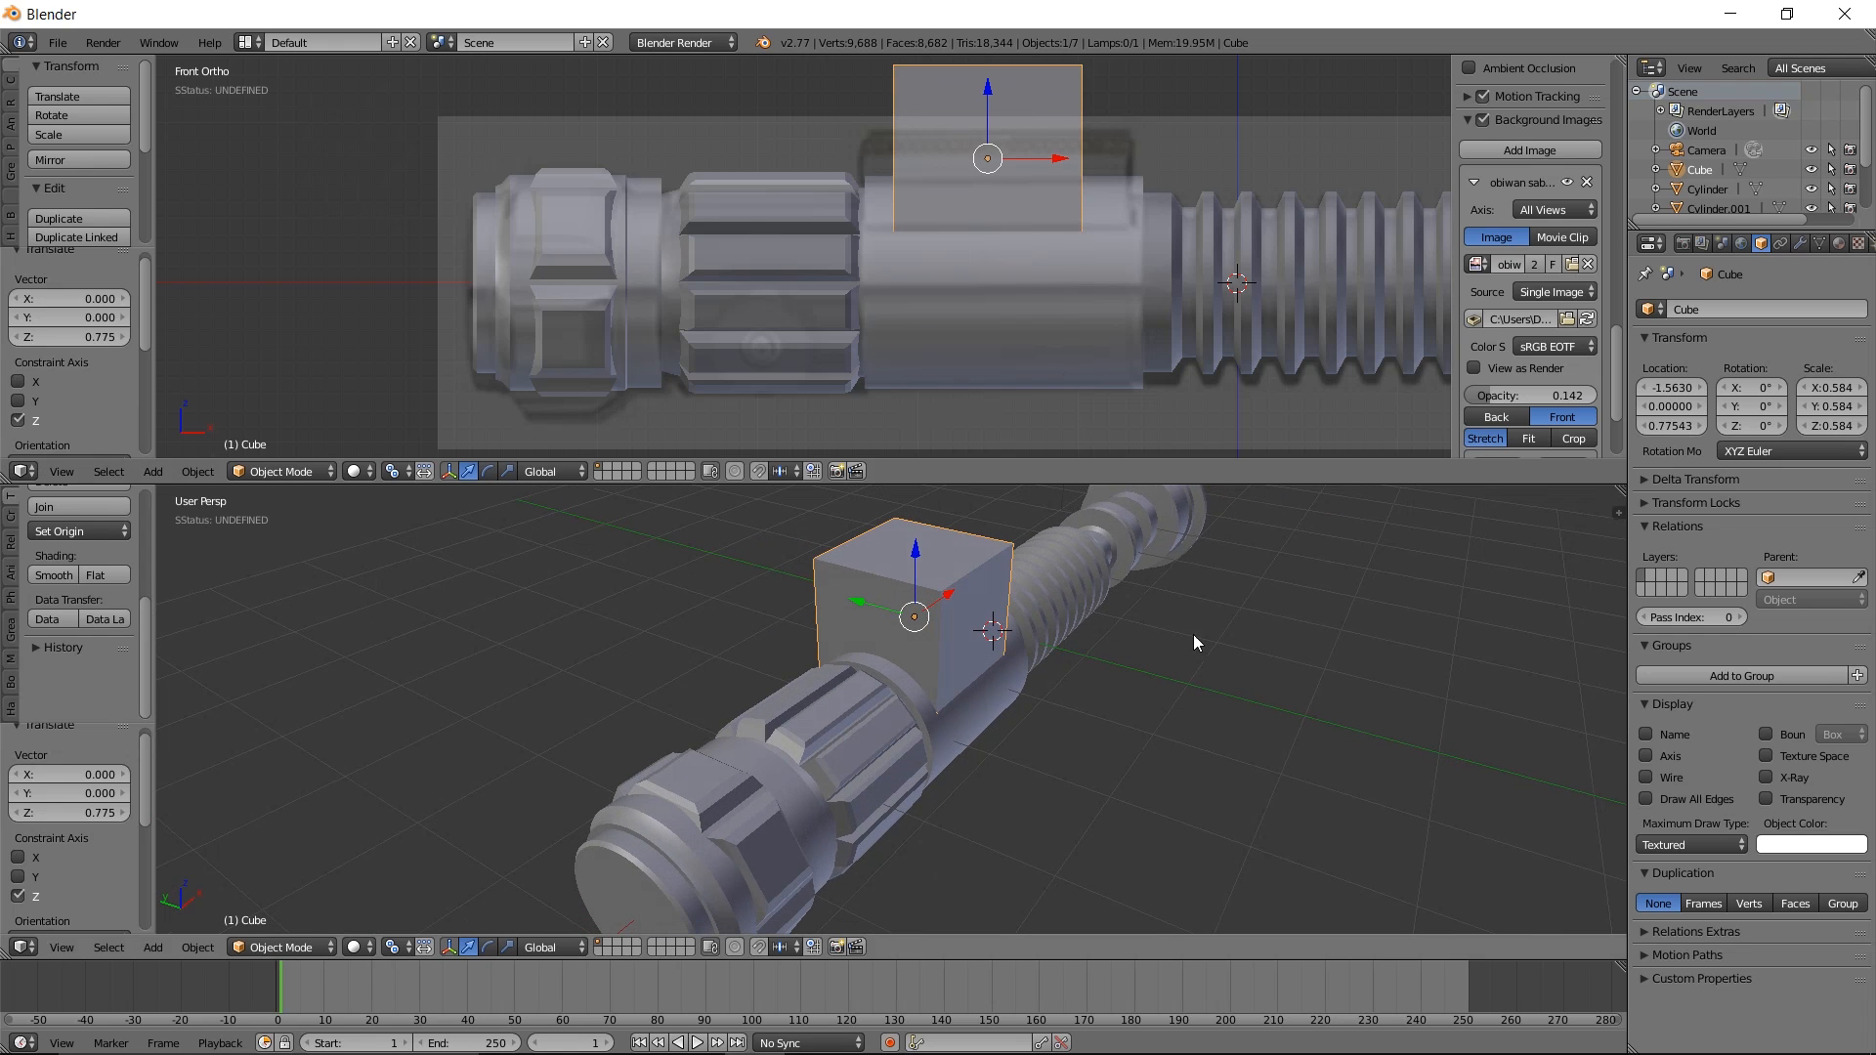
key("s")
key("x")
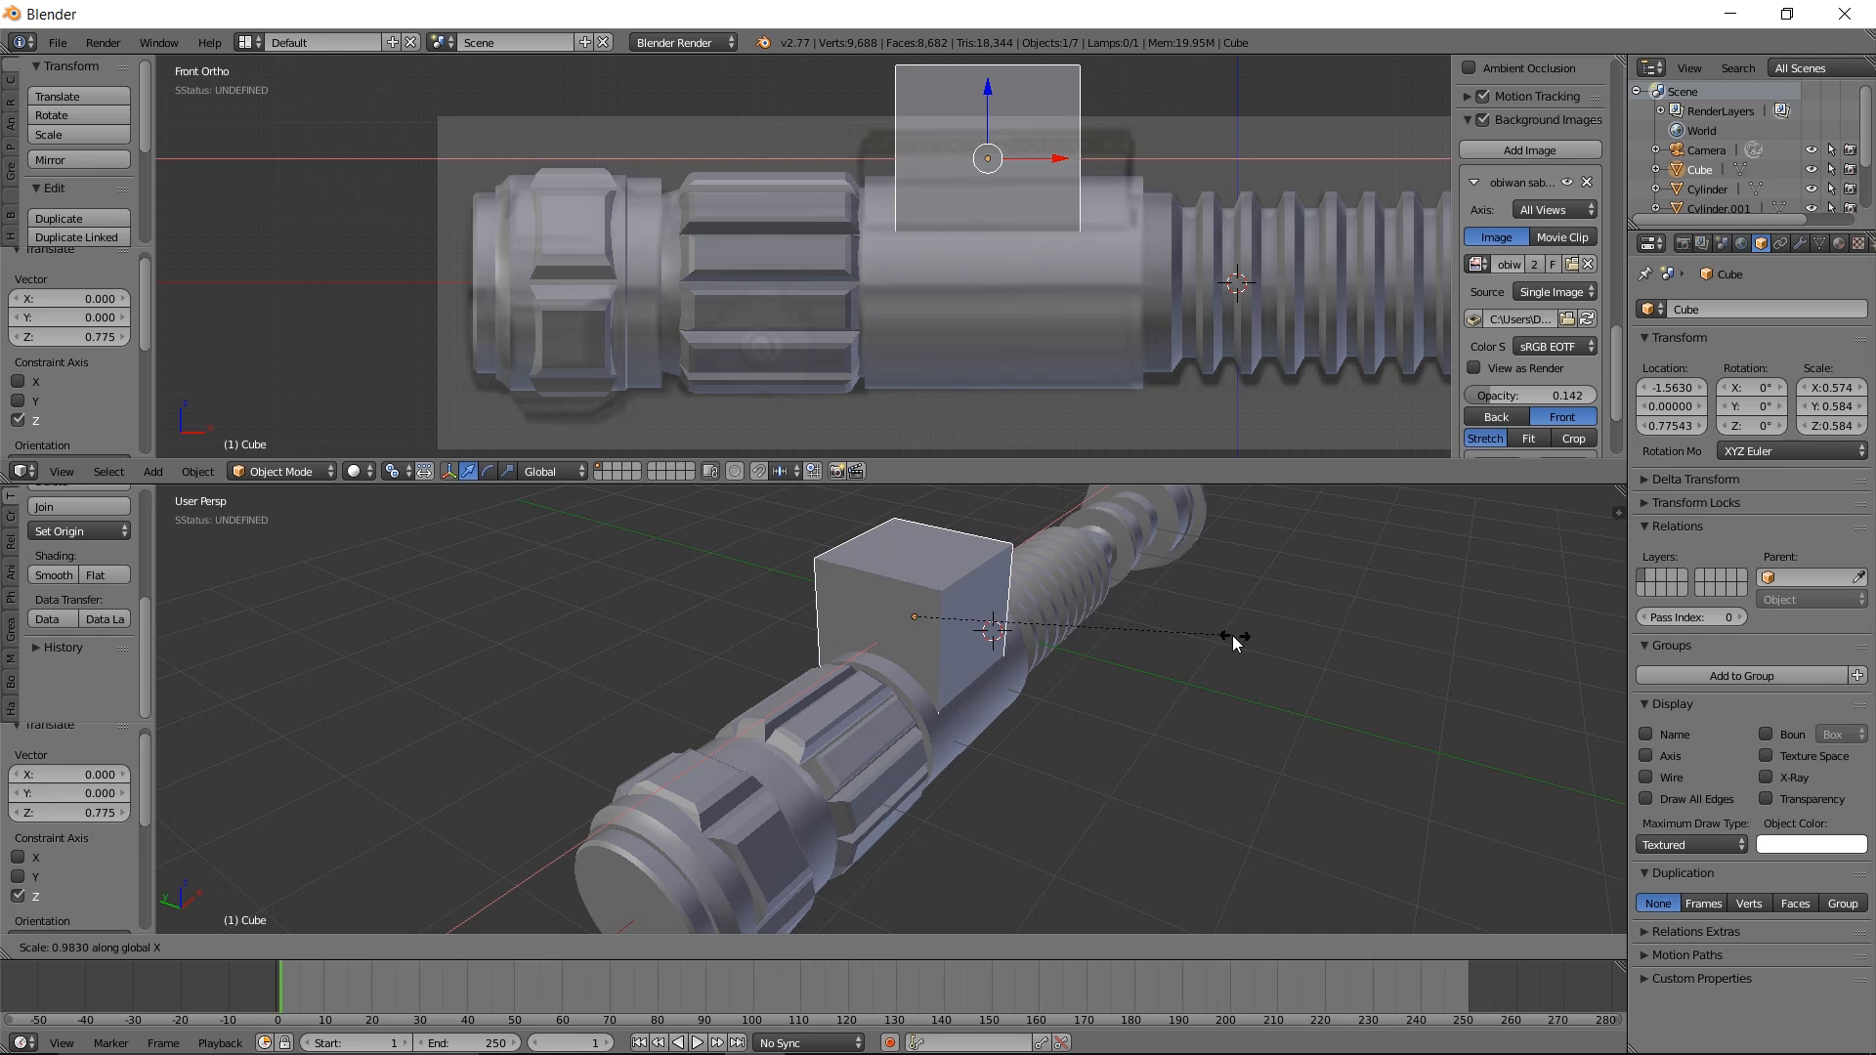
left_click(1378, 532)
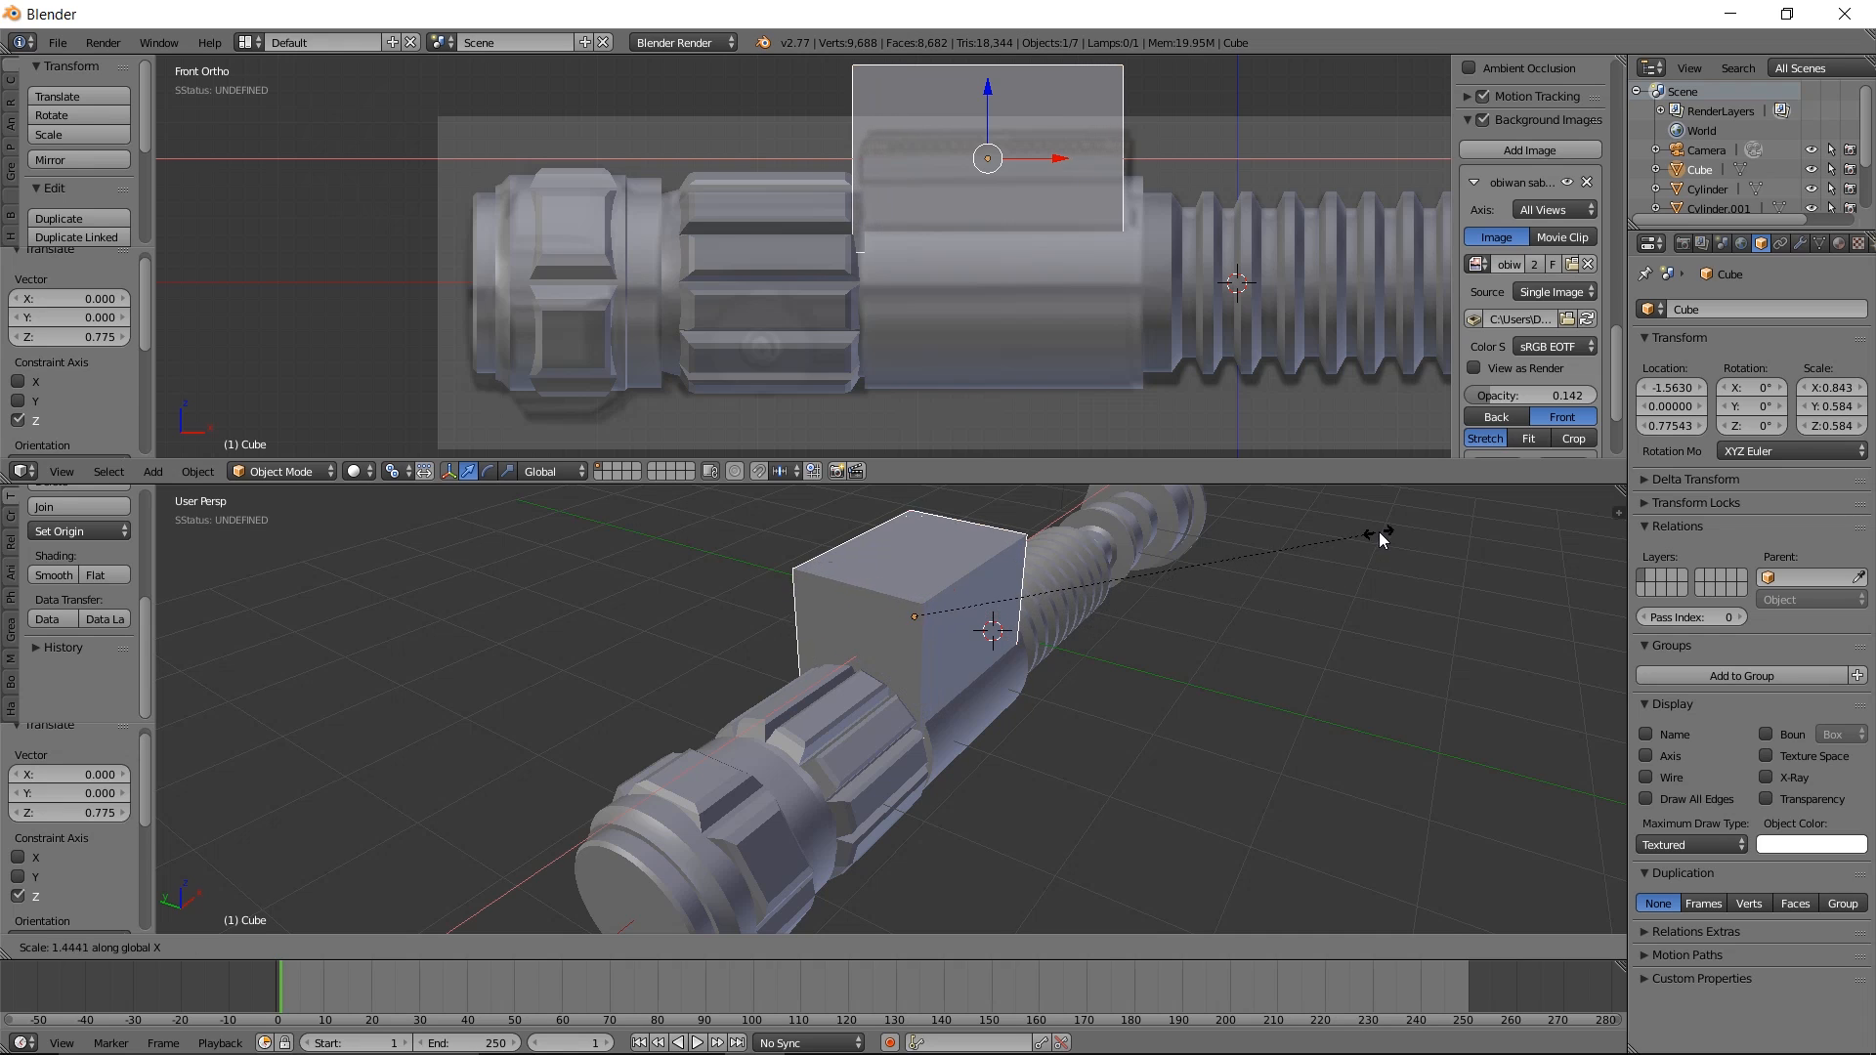
key("s")
key("y")
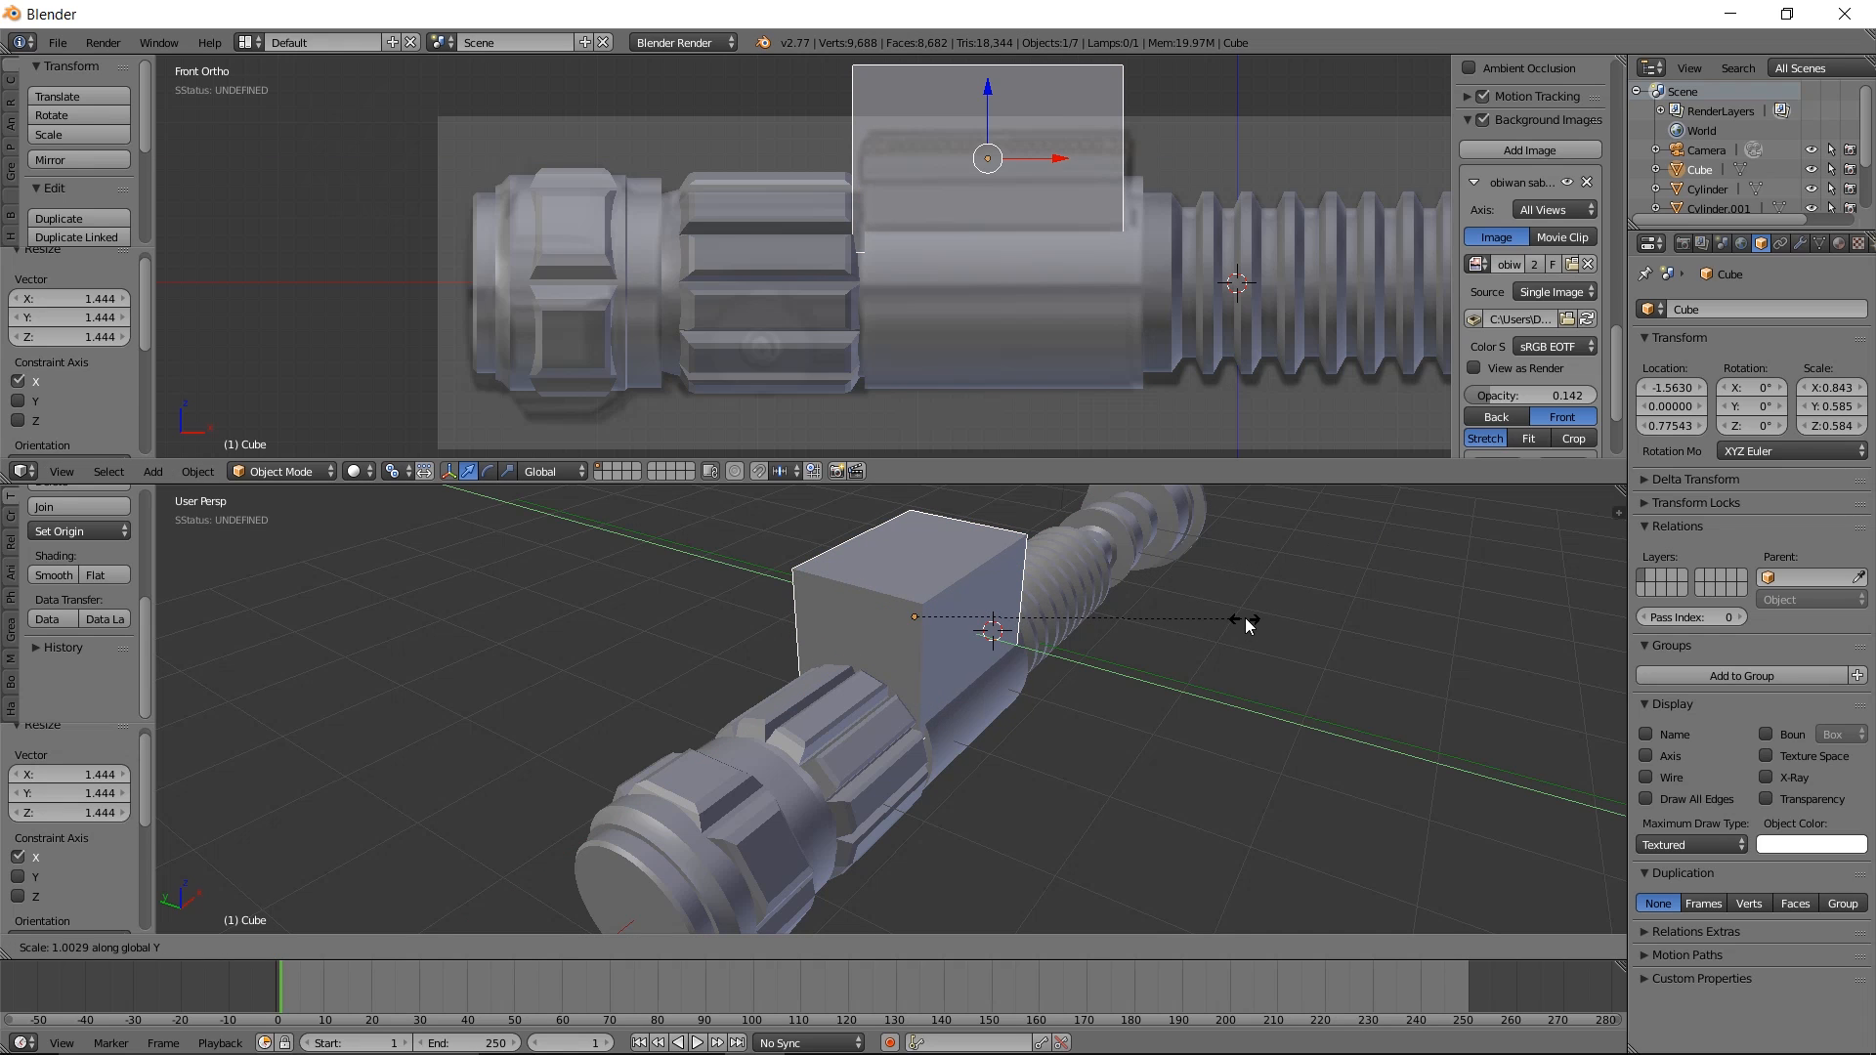
left_click(1100, 619)
key("s")
key("z")
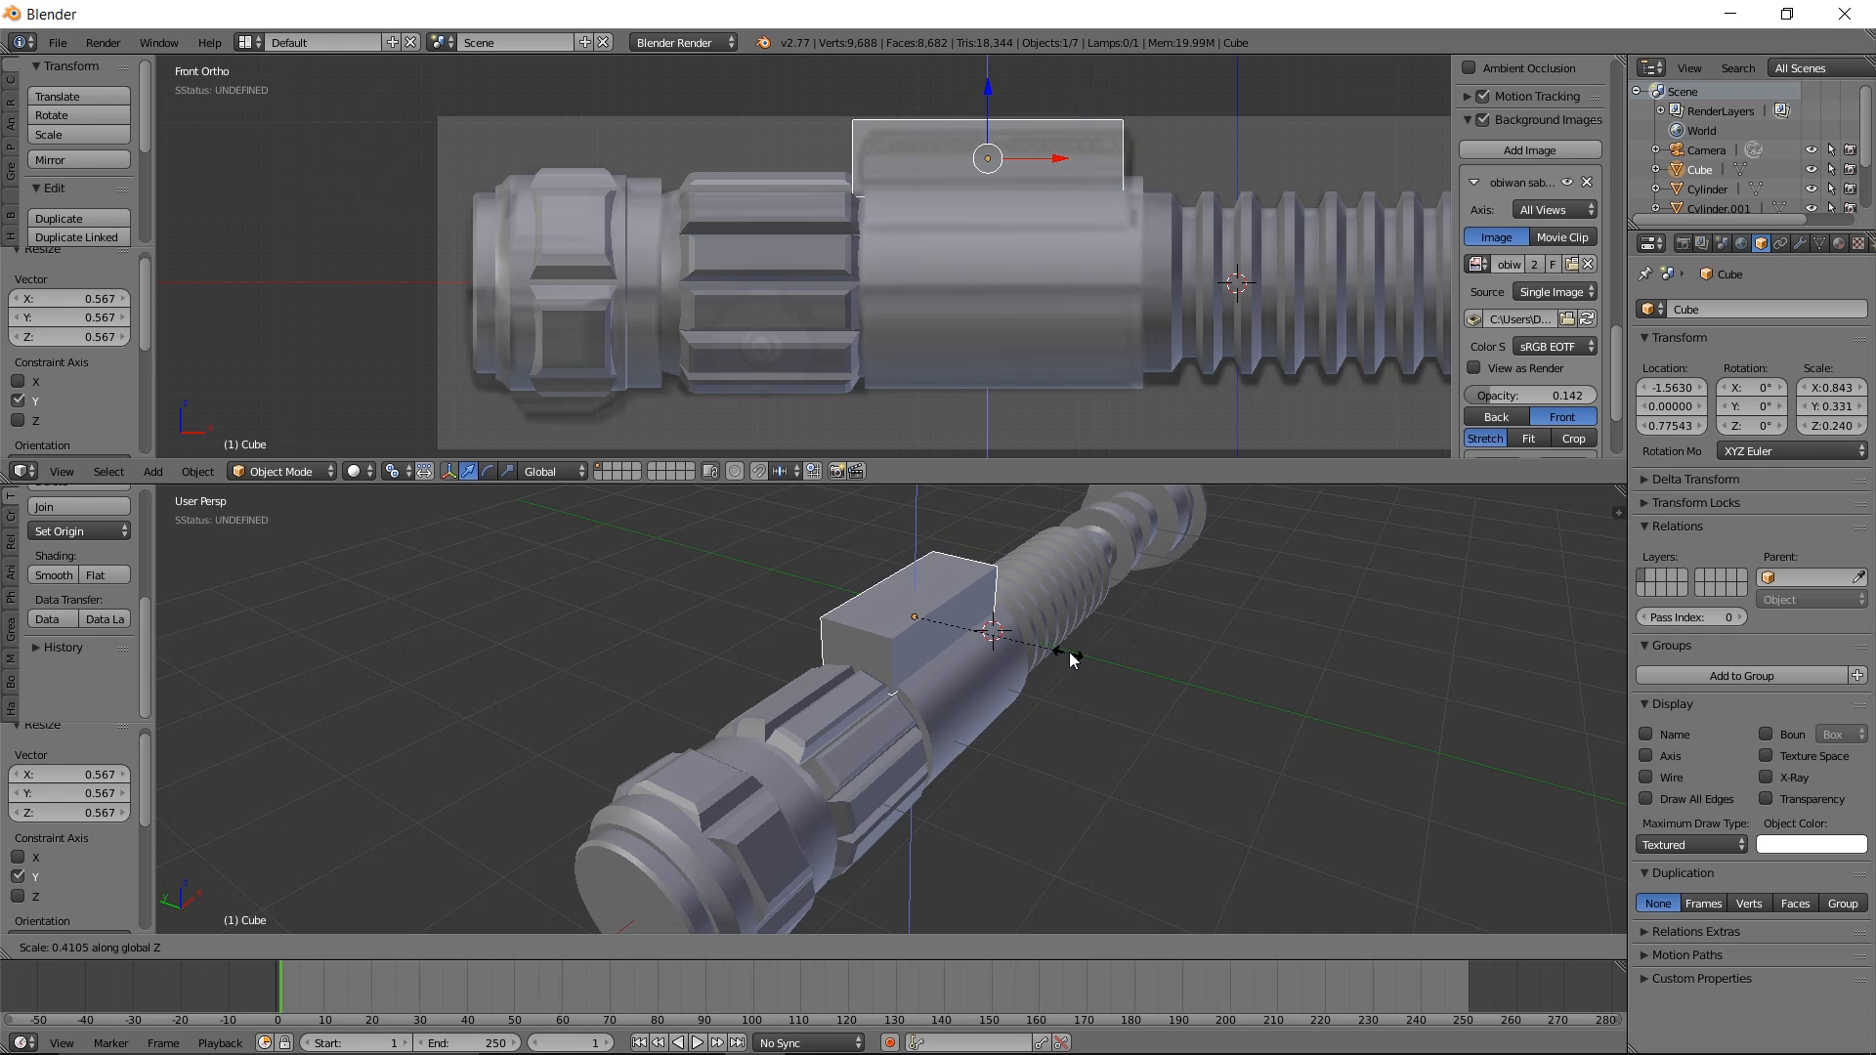
left_click(1070, 652)
Move the clamp block to X -1.502 and Z 0.555 on the smooth middle section and shrink it uniformly to an X scale of 0.789
key("g")
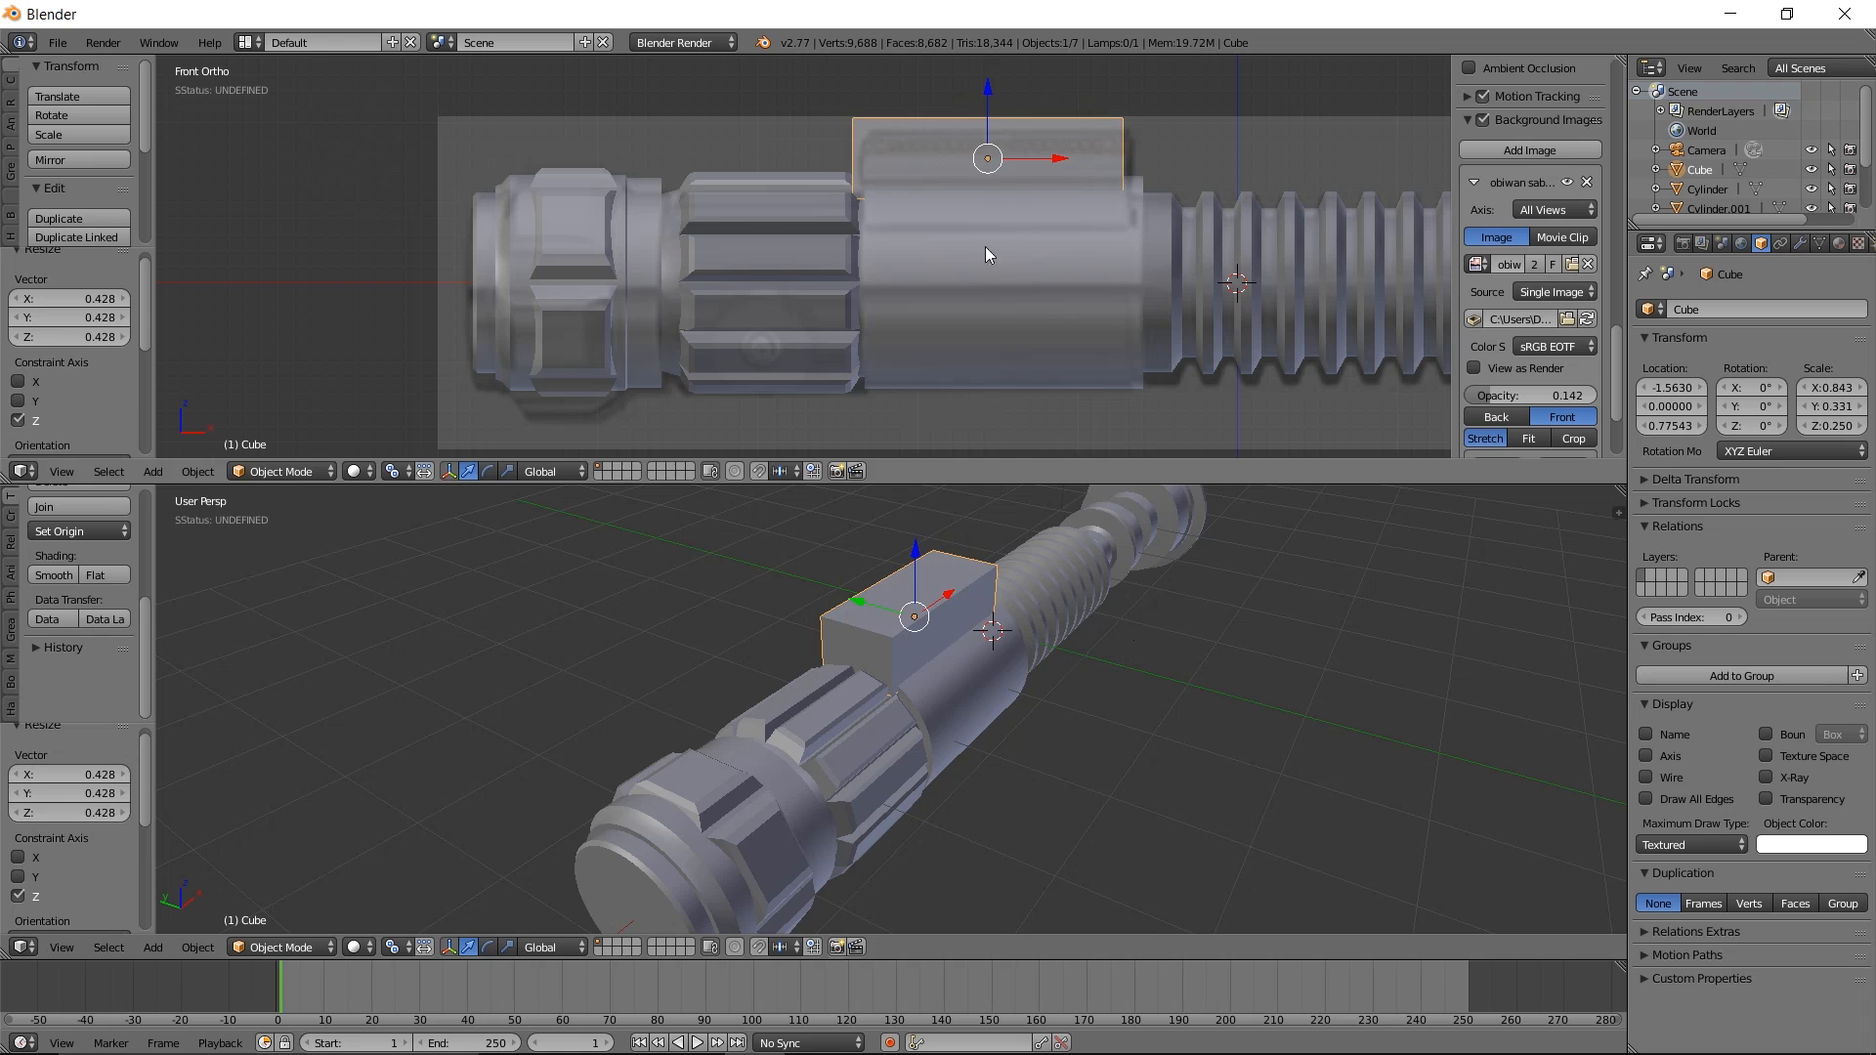
left_click(987, 249)
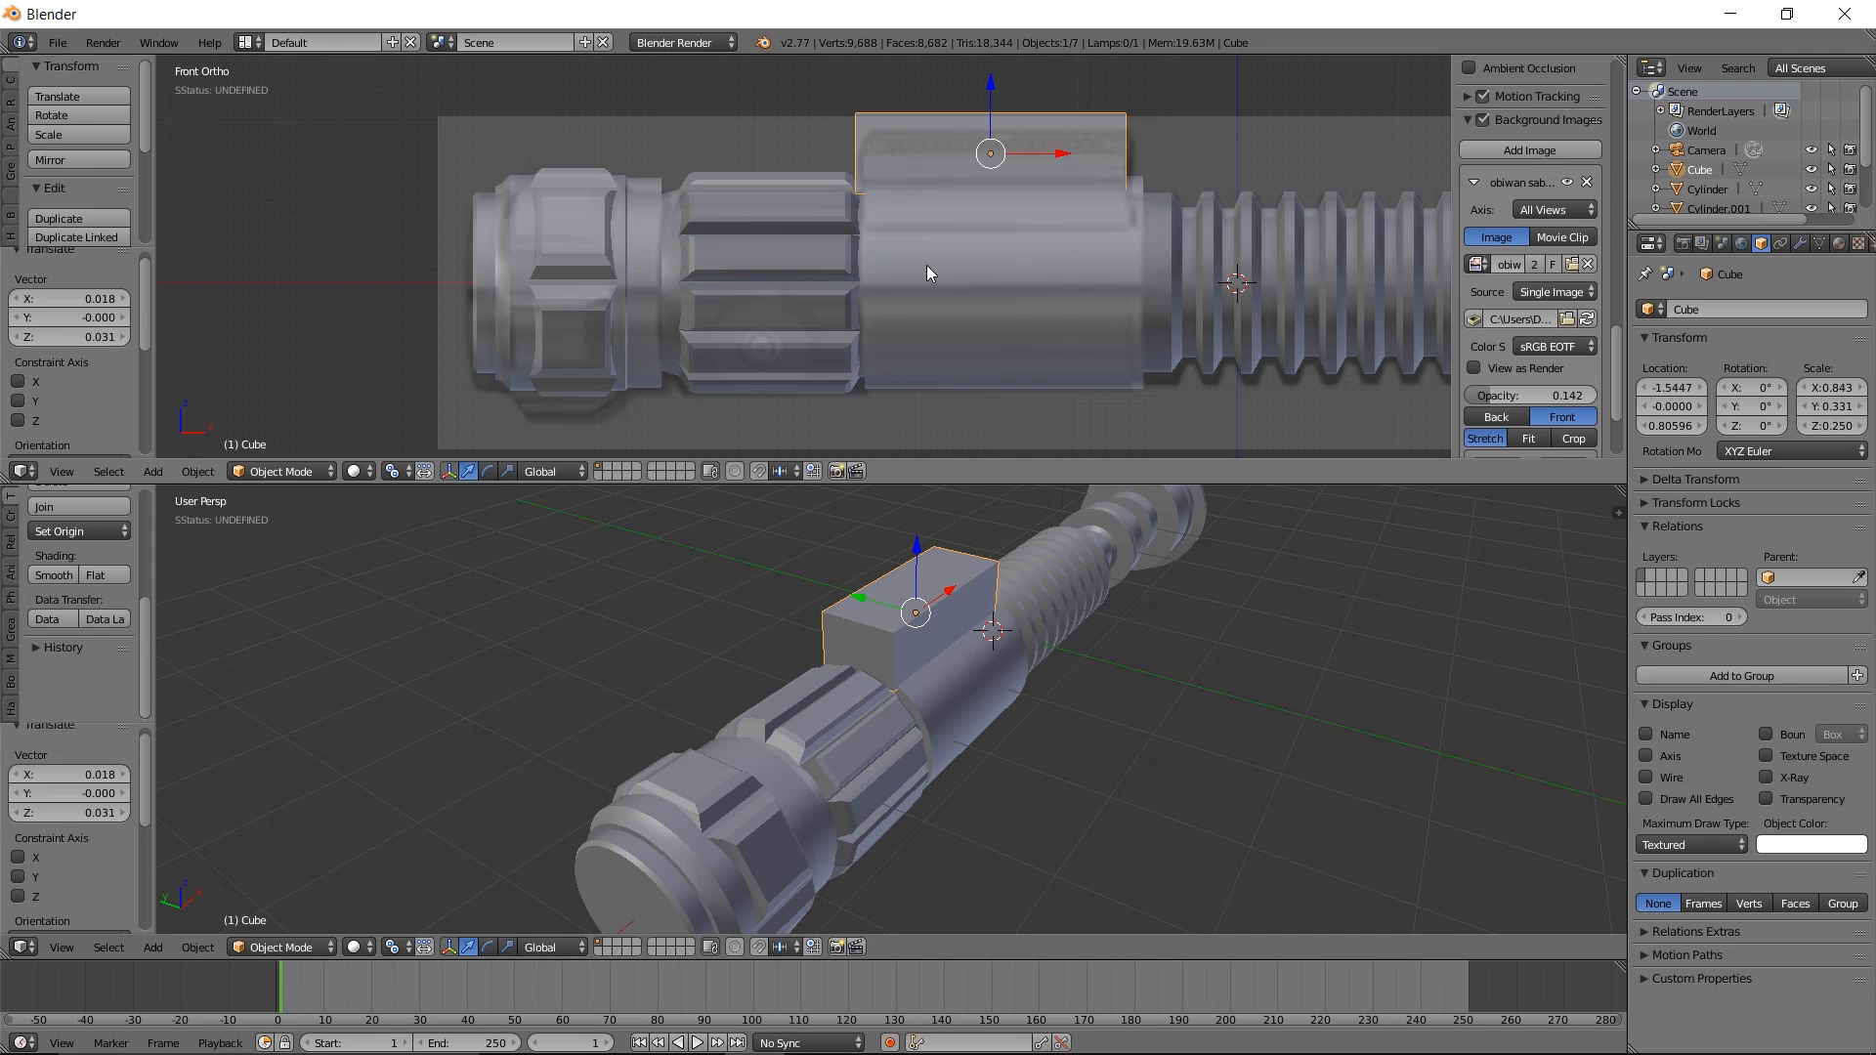
key("g")
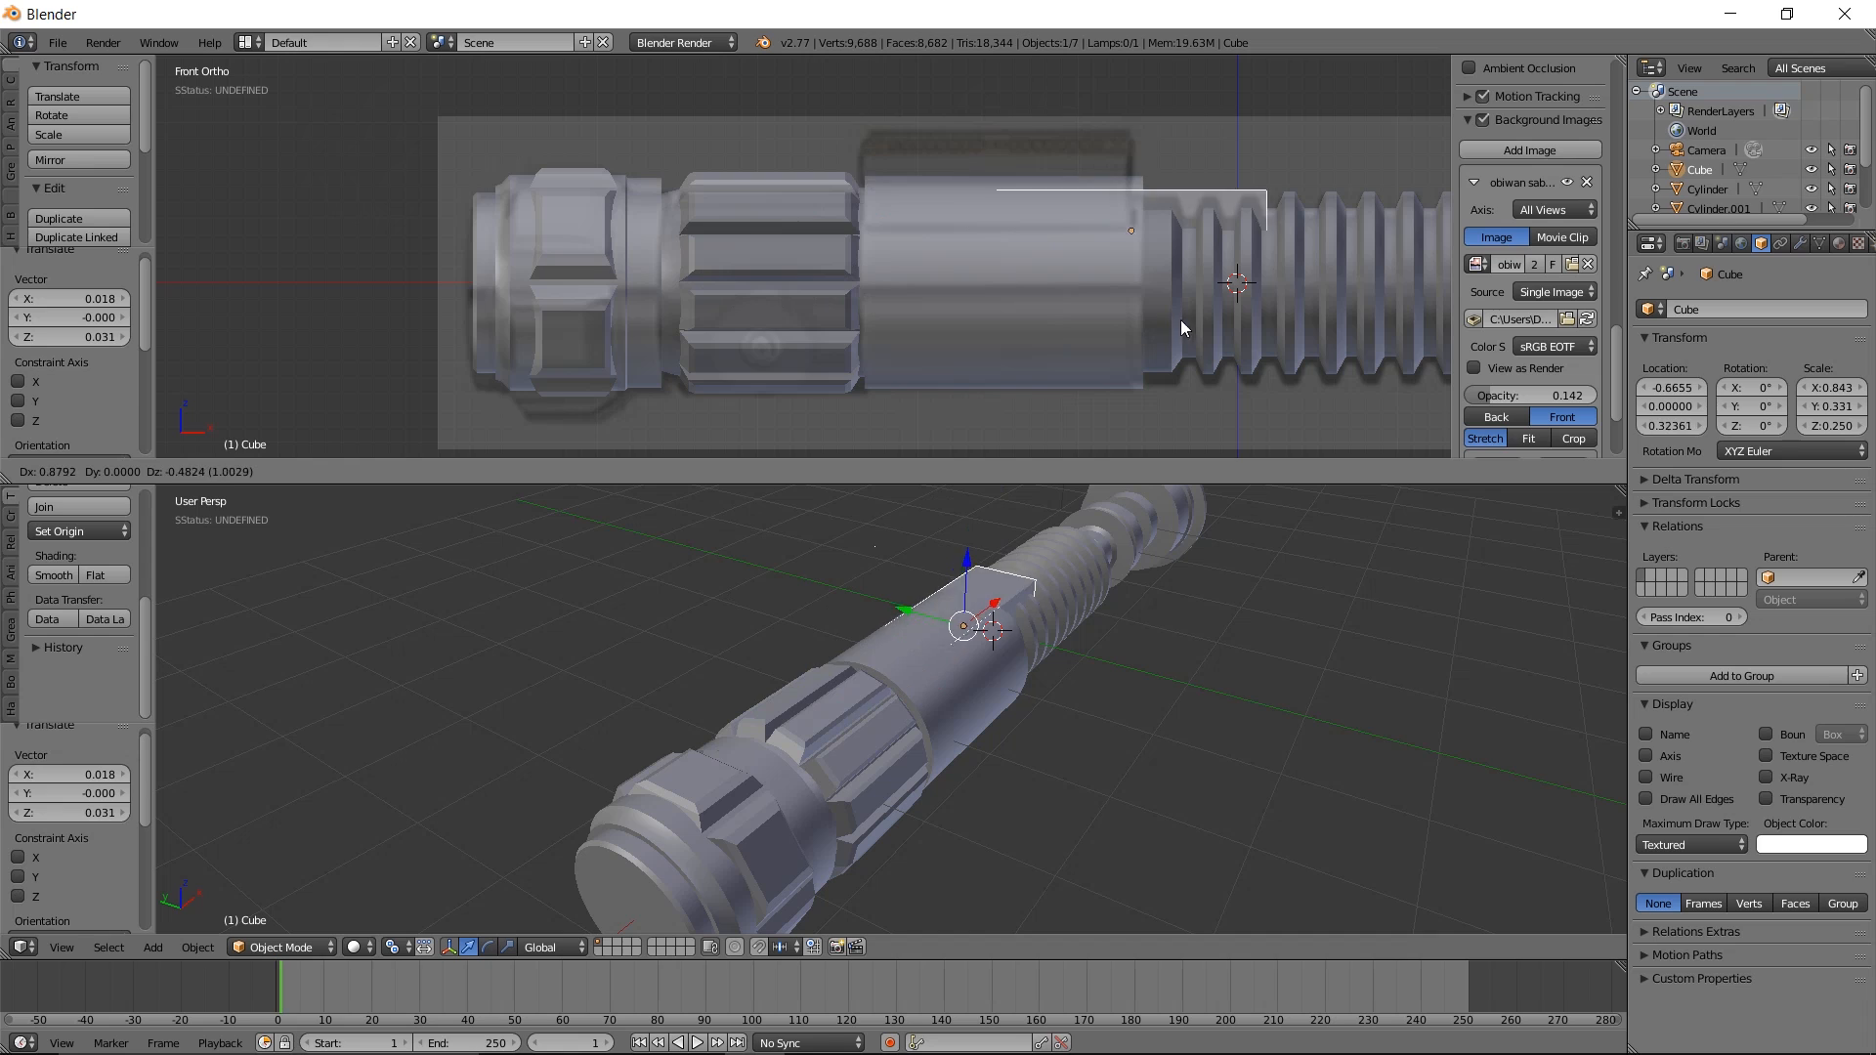
left_click(1057, 252)
key("s")
left_click(1321, 205)
left_click_drag(922, 549, 933, 631)
Extrude the block's top face slightly, scale it by 1.018 and extrude it about 0.089 upward to form an overhanging lip
key("Tab")
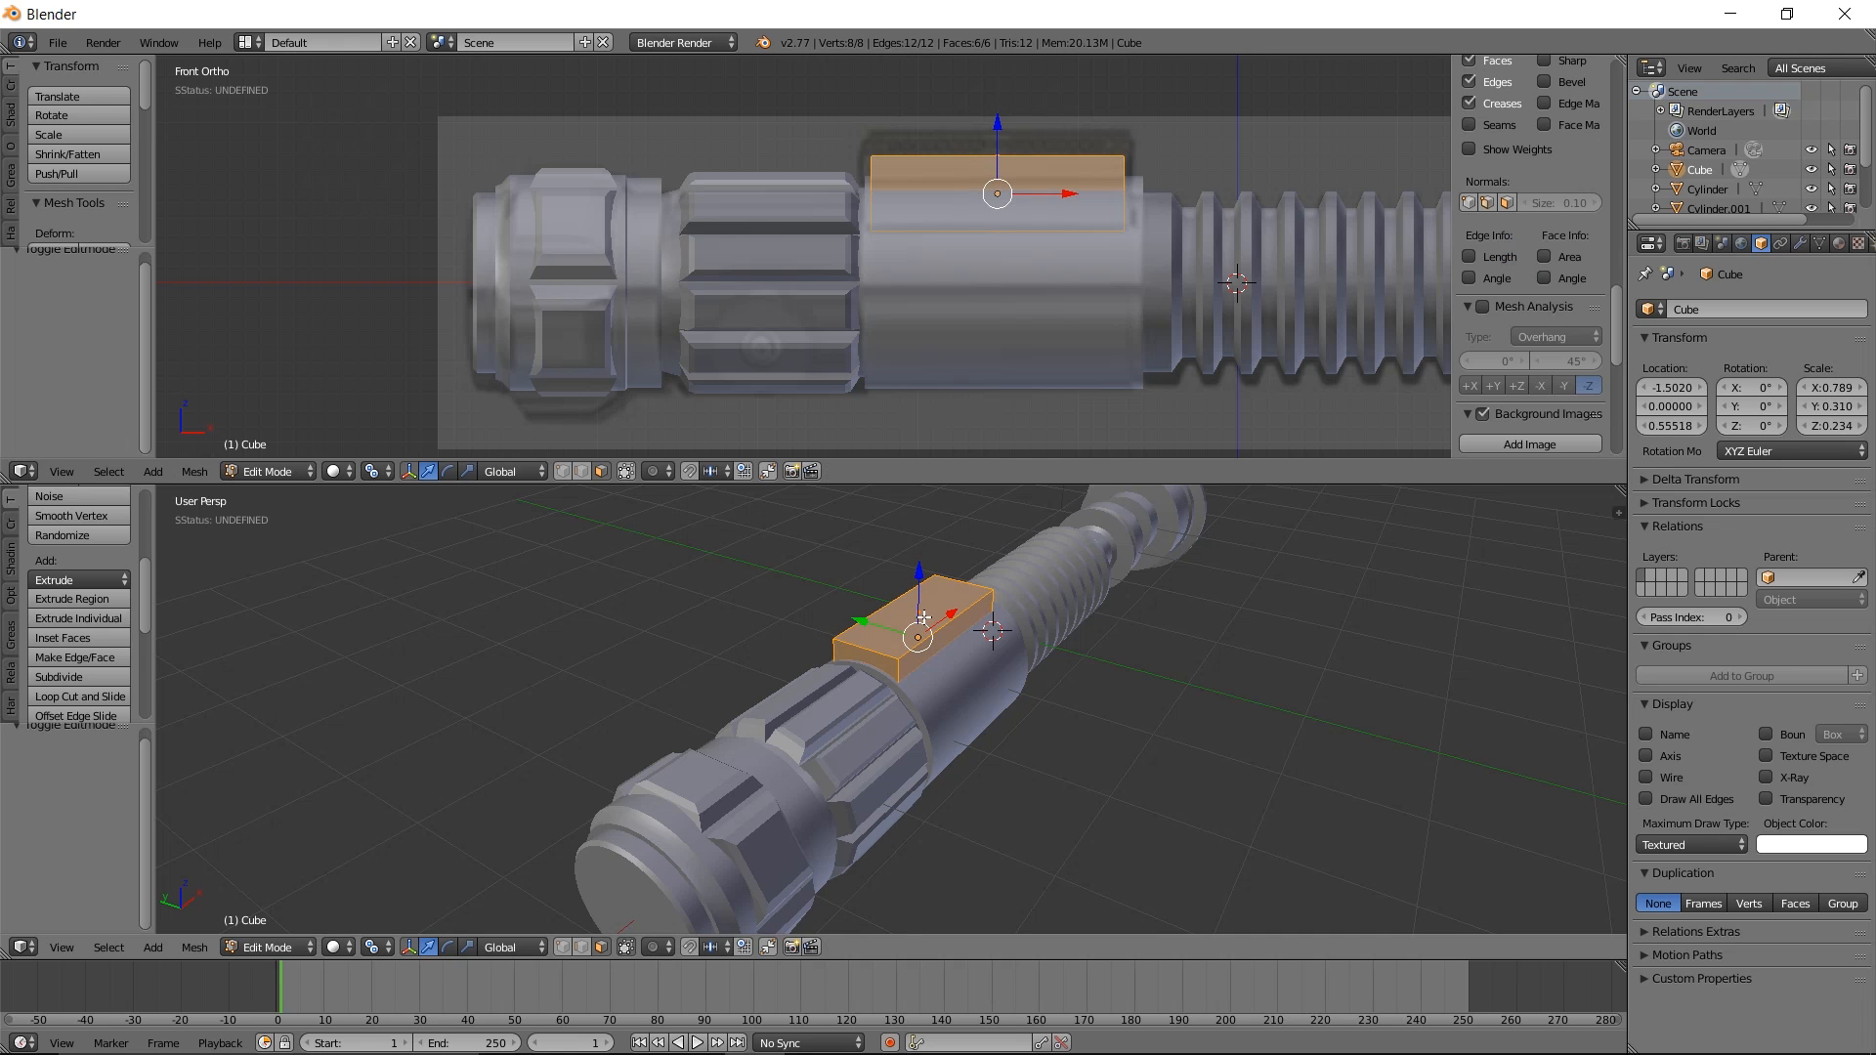
right_click(922, 619)
scroll(973, 627, "up", 5)
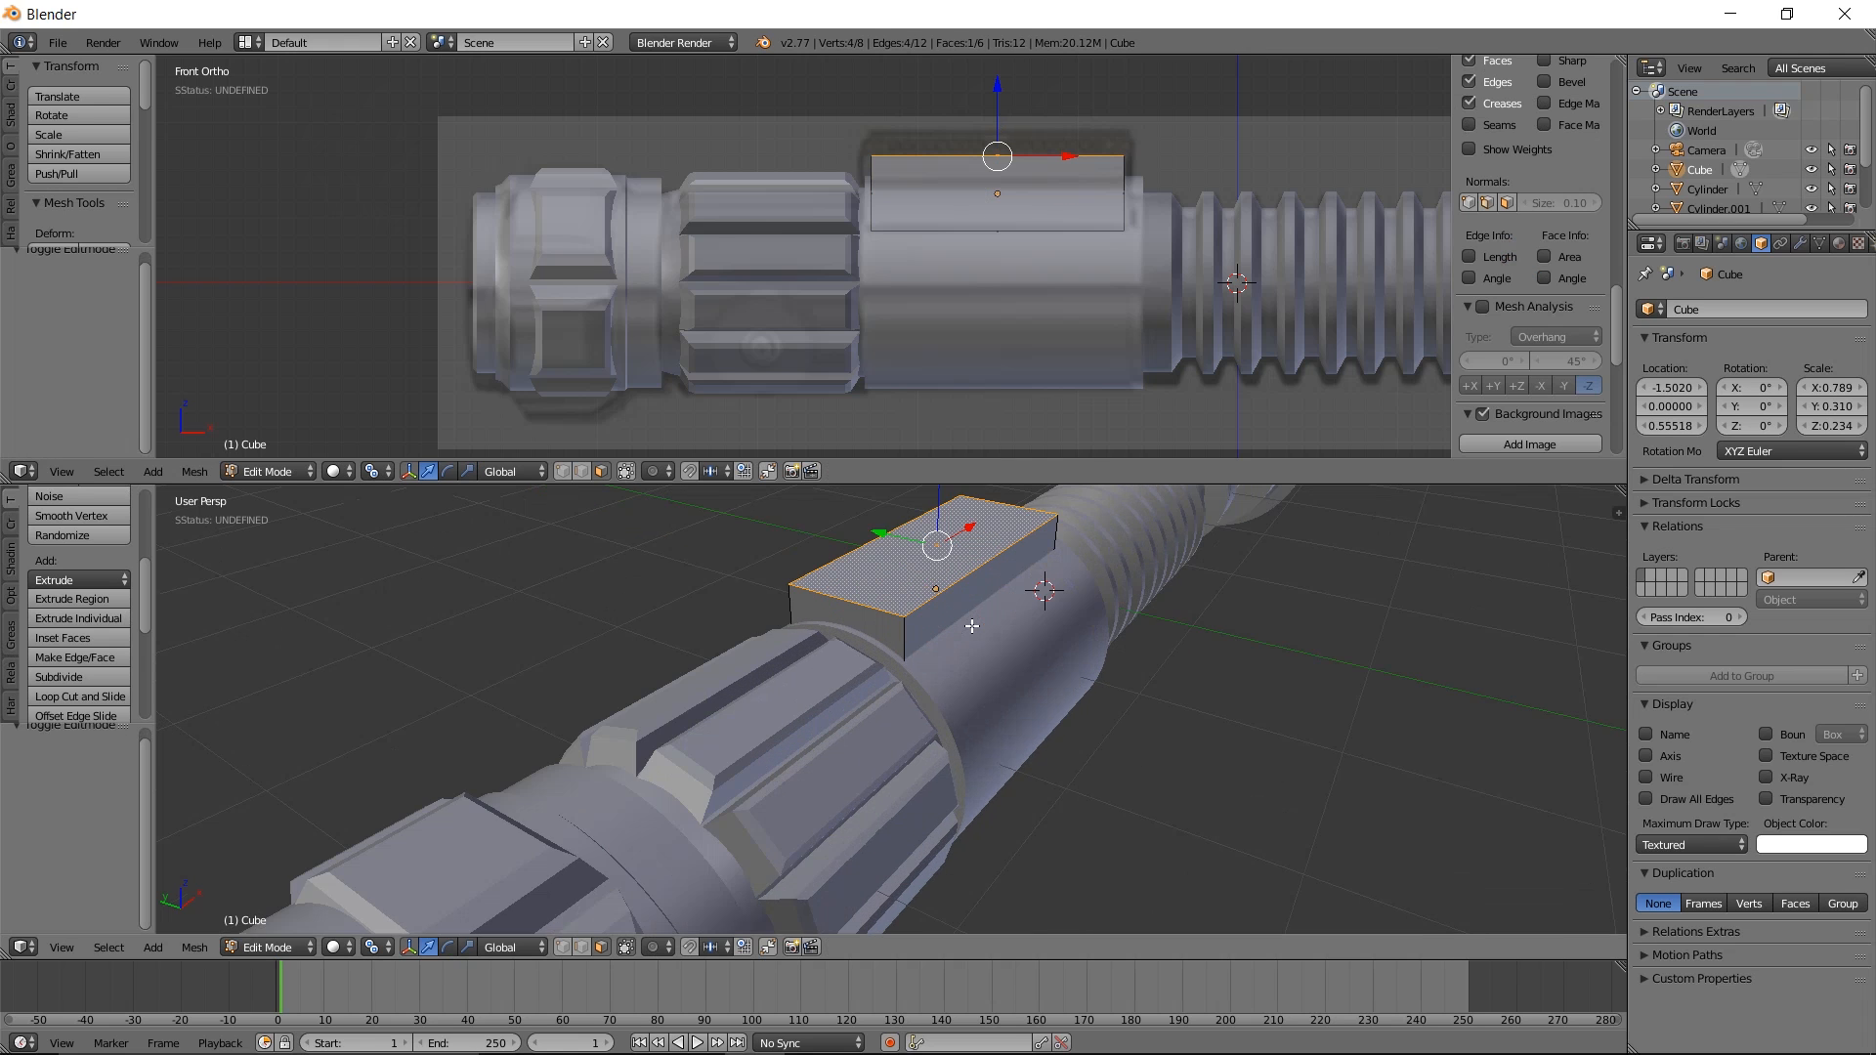
mouse_move(1013, 647)
middle_mouse_down("shift")
mouse_move(988, 724)
mouse_move(1031, 675)
middle_mouse_up("shift")
key("e")
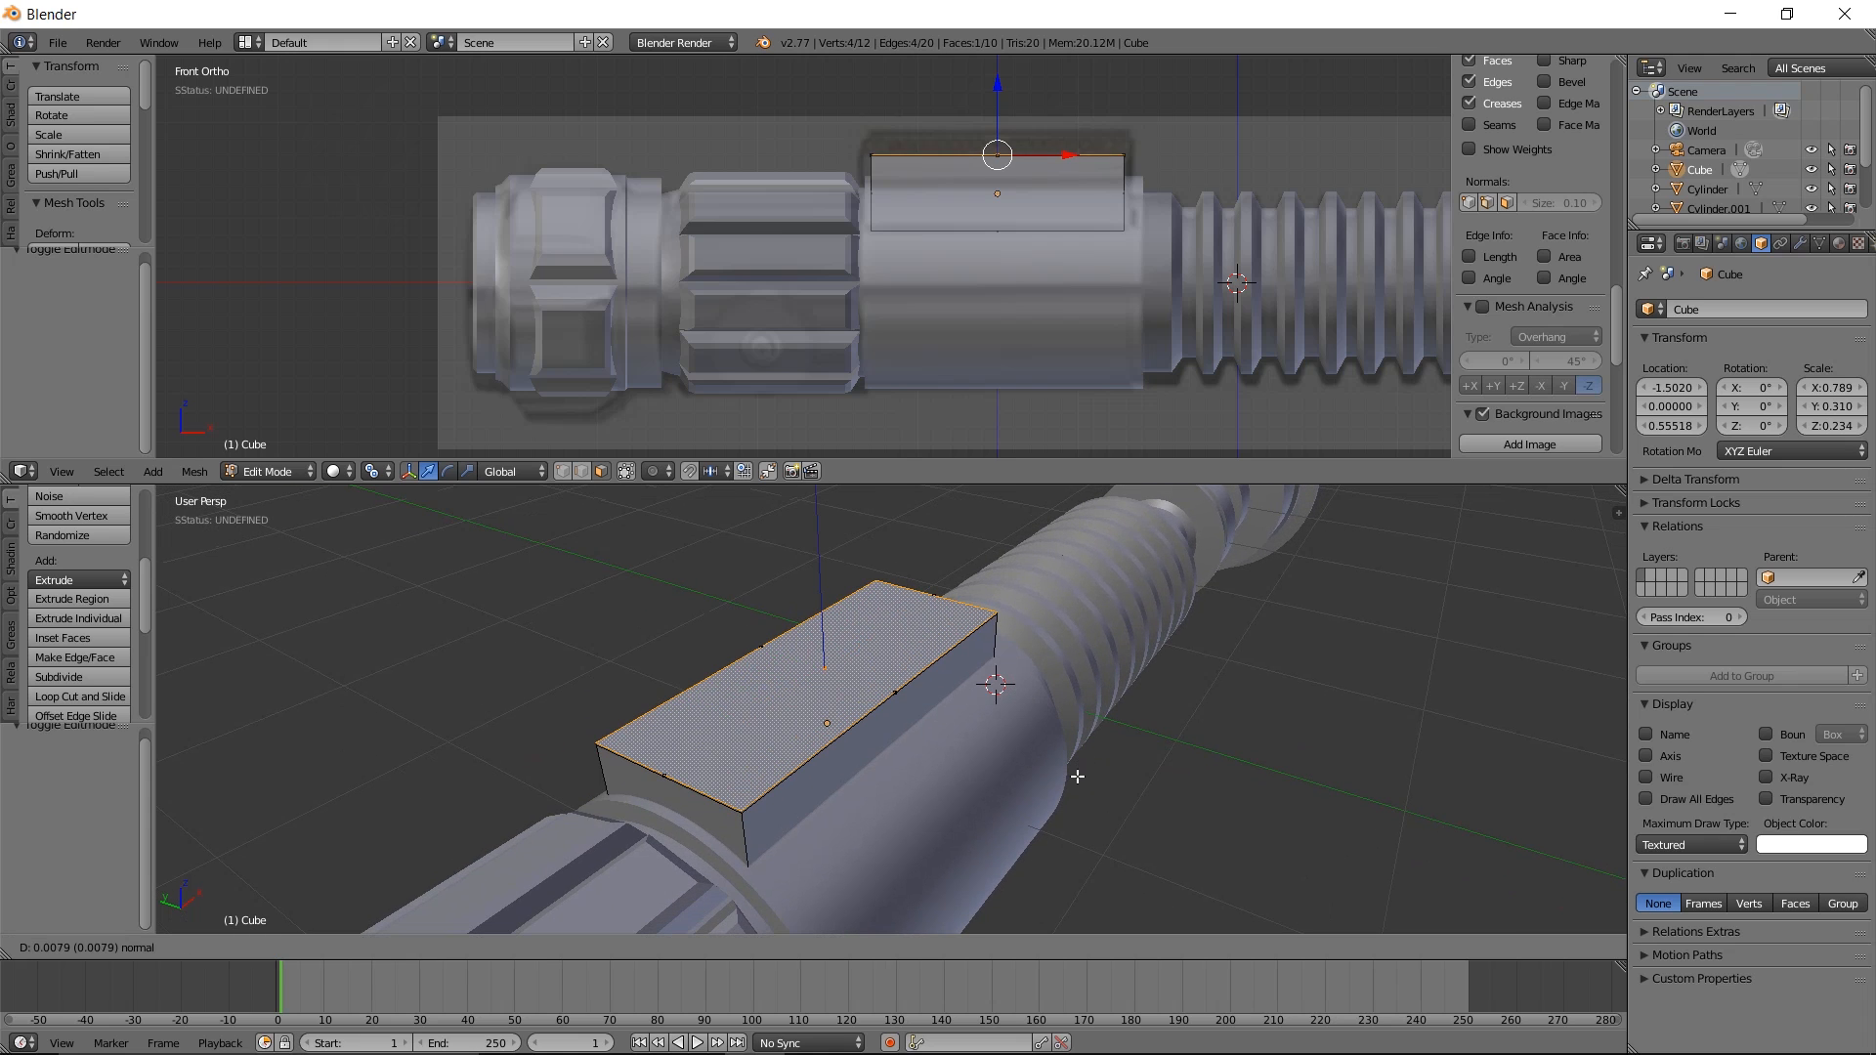
left_click(1076, 776)
key("s")
left_click(1084, 781)
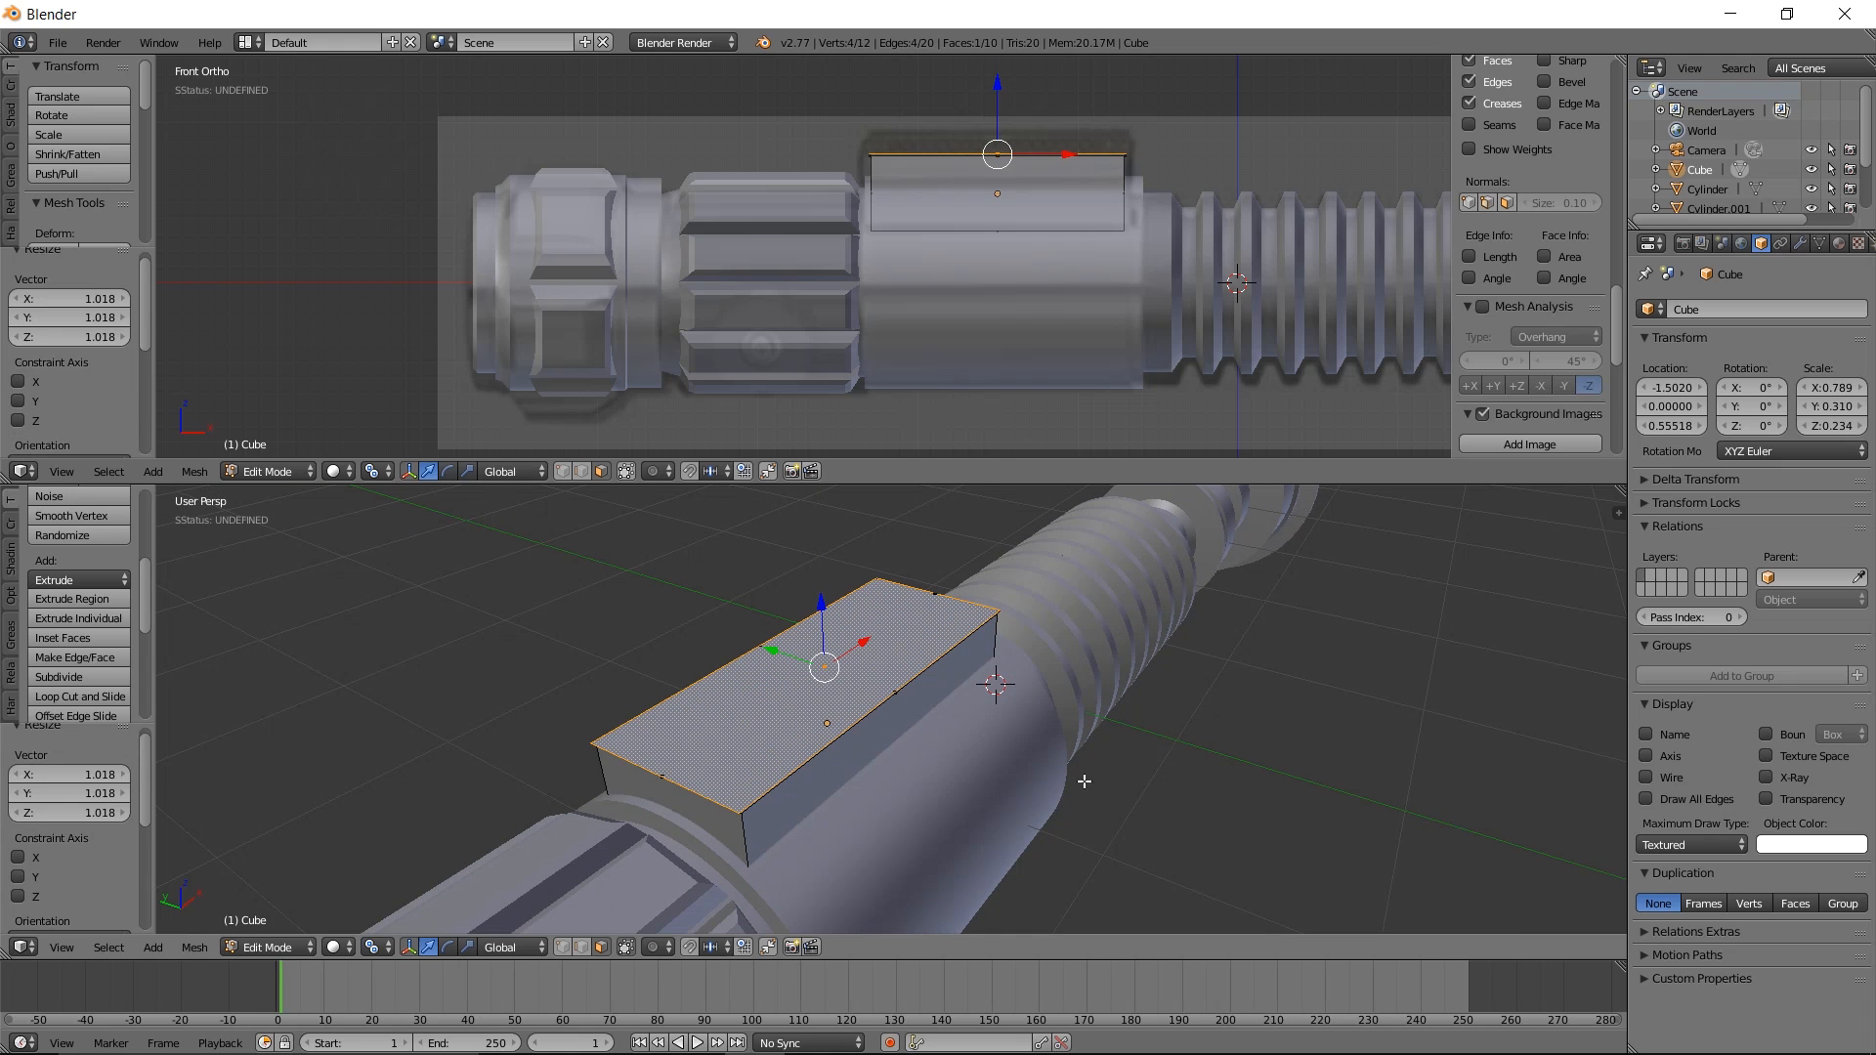
key("e")
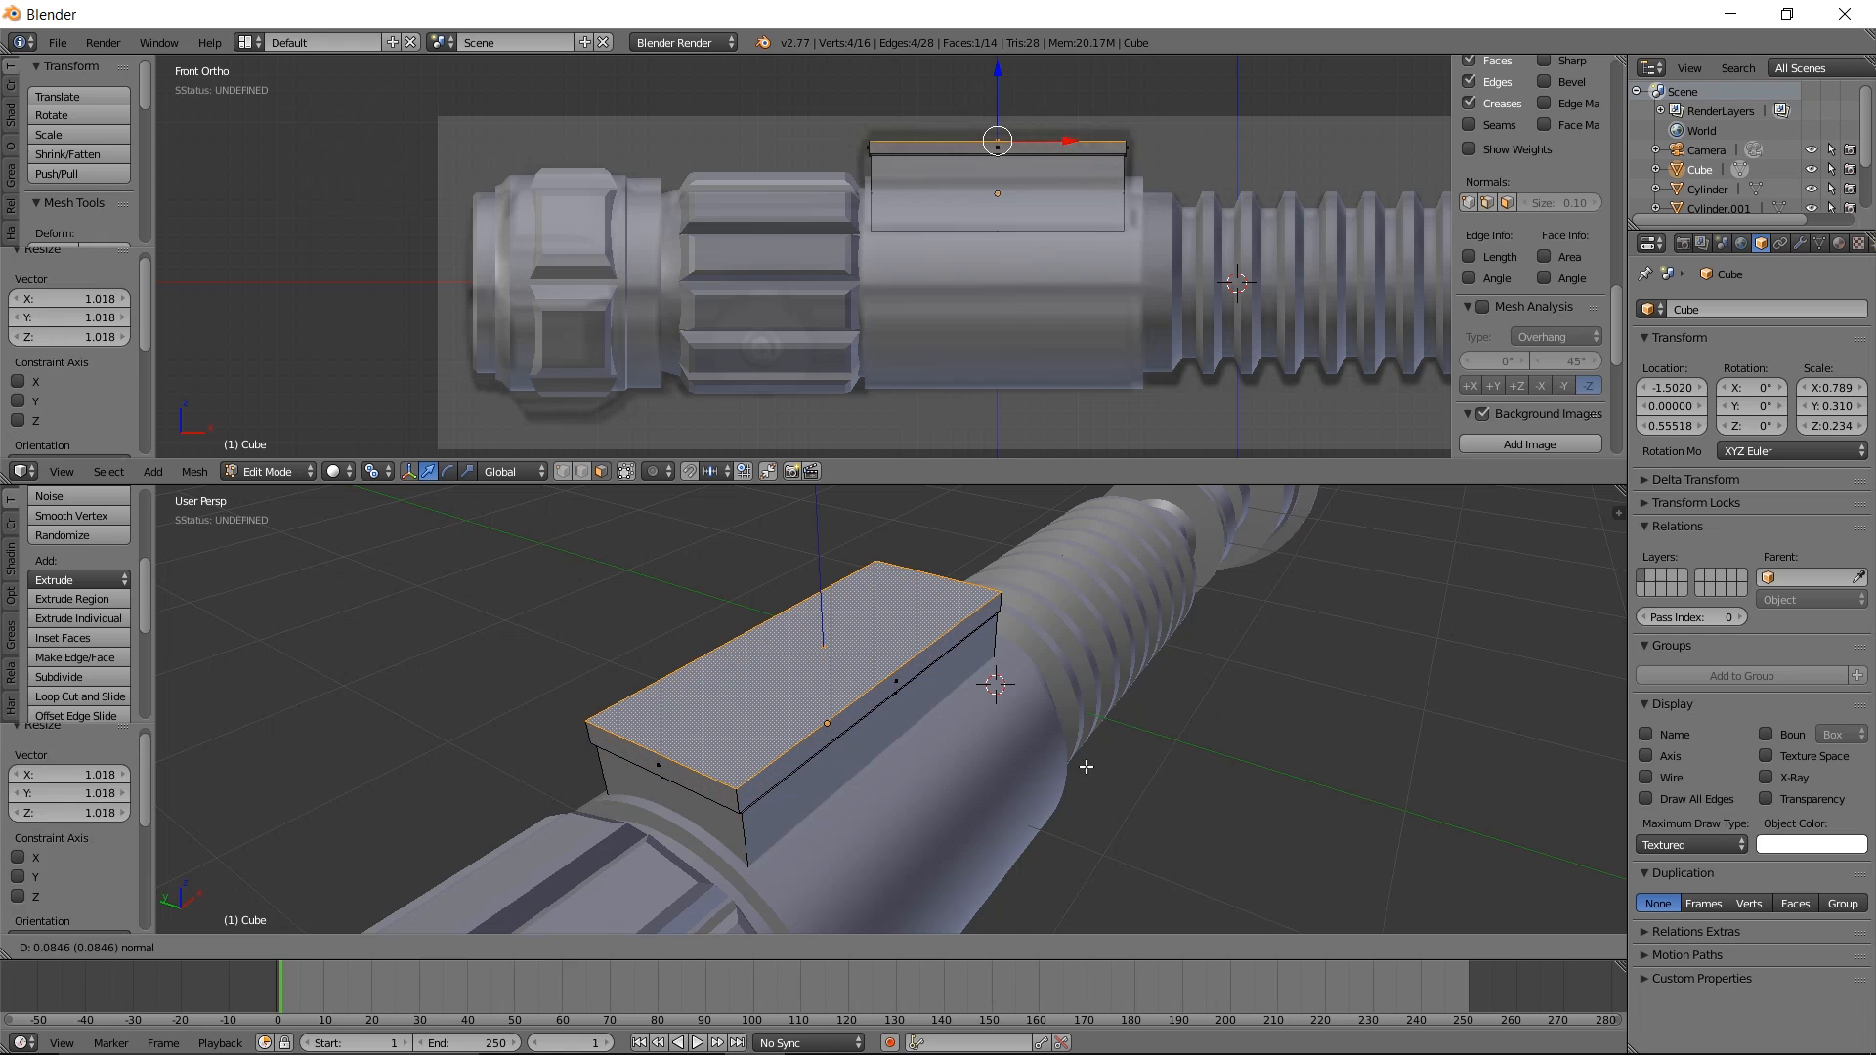
left_click(1096, 772)
Bevel the block's top face by 0.047 and inset the remaining inner face by 0.1019
key("ctrl+b")
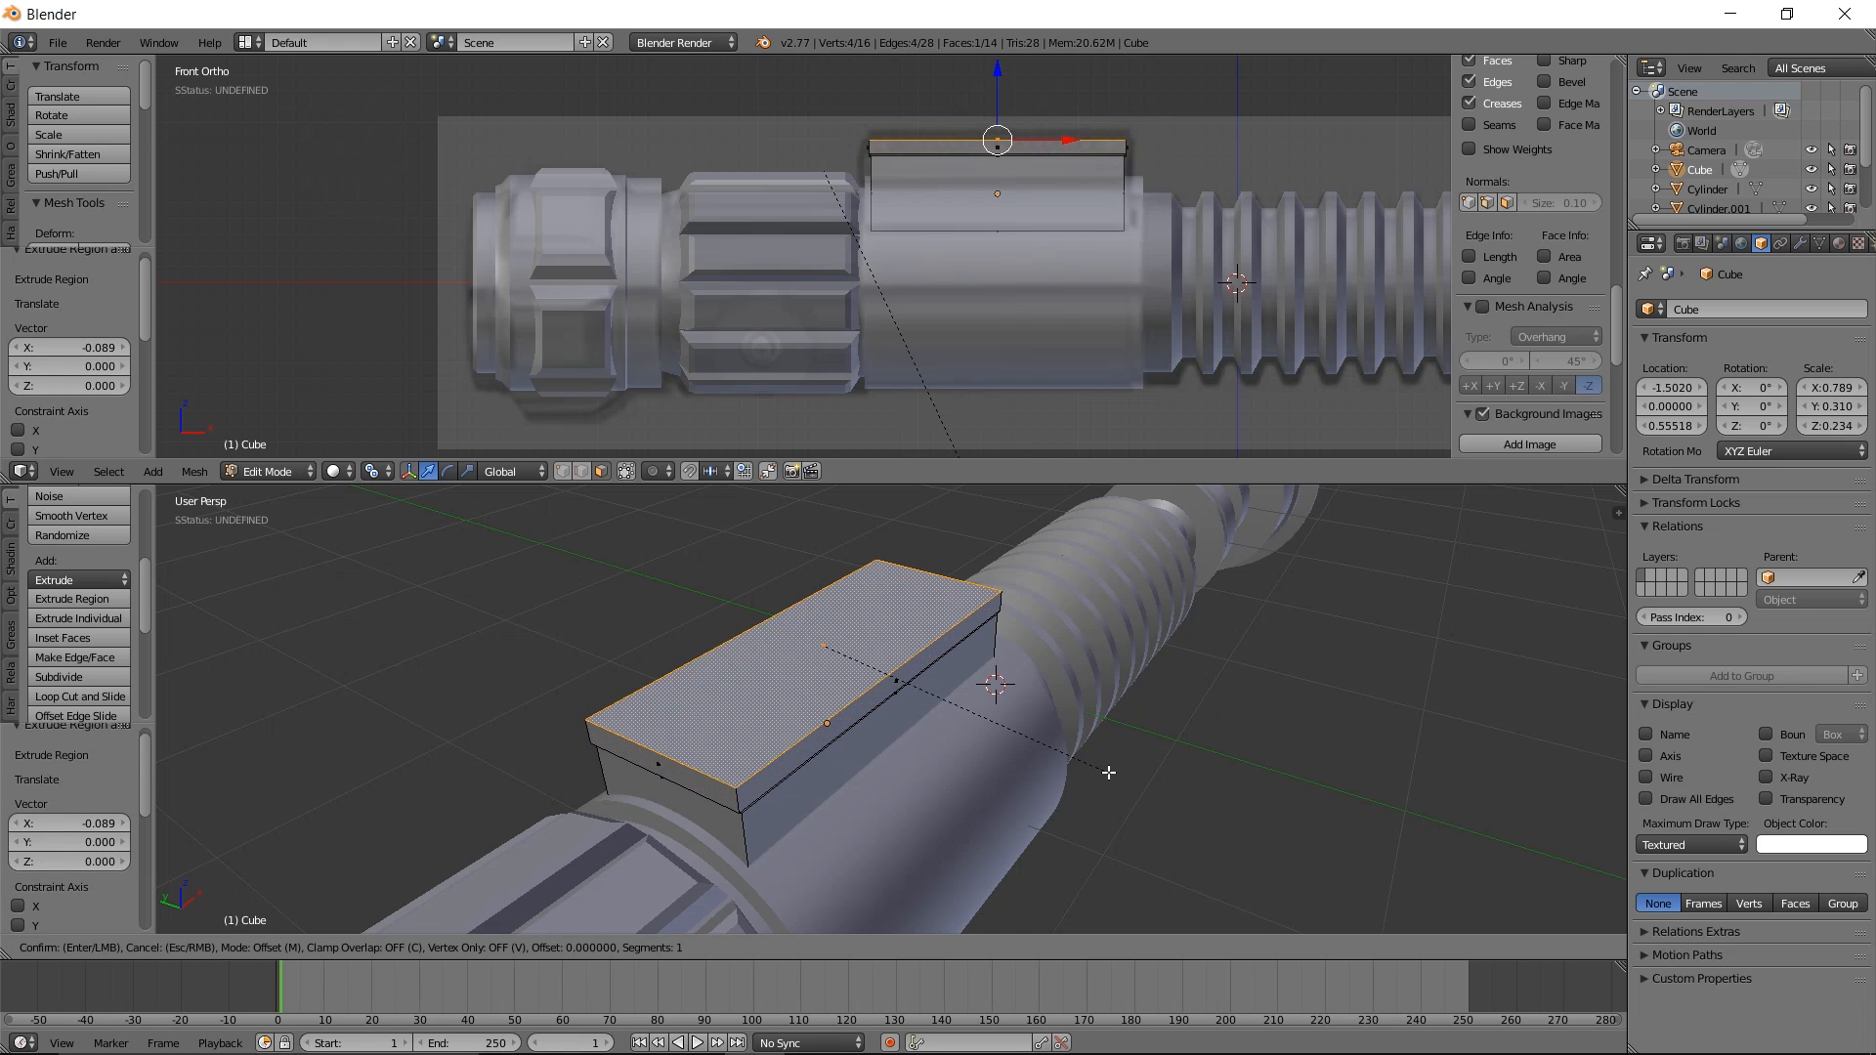
left_click(1105, 760)
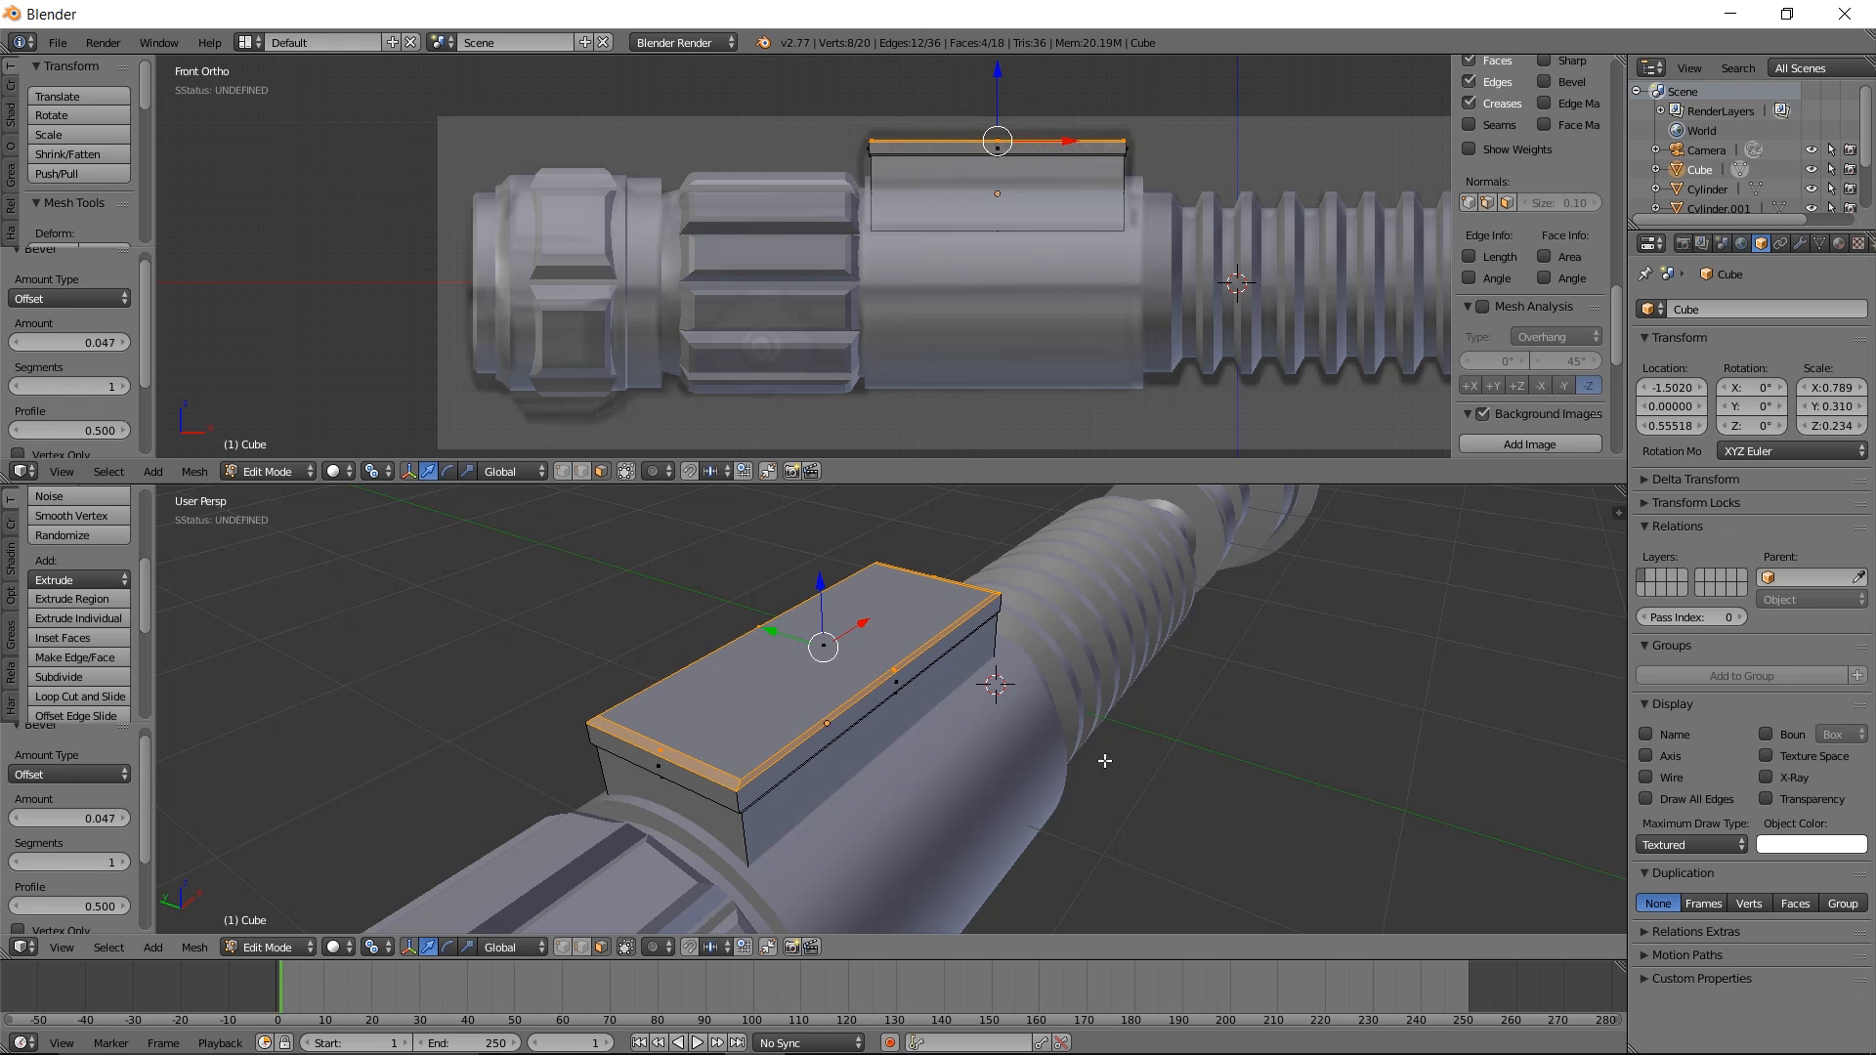
right_click(854, 647)
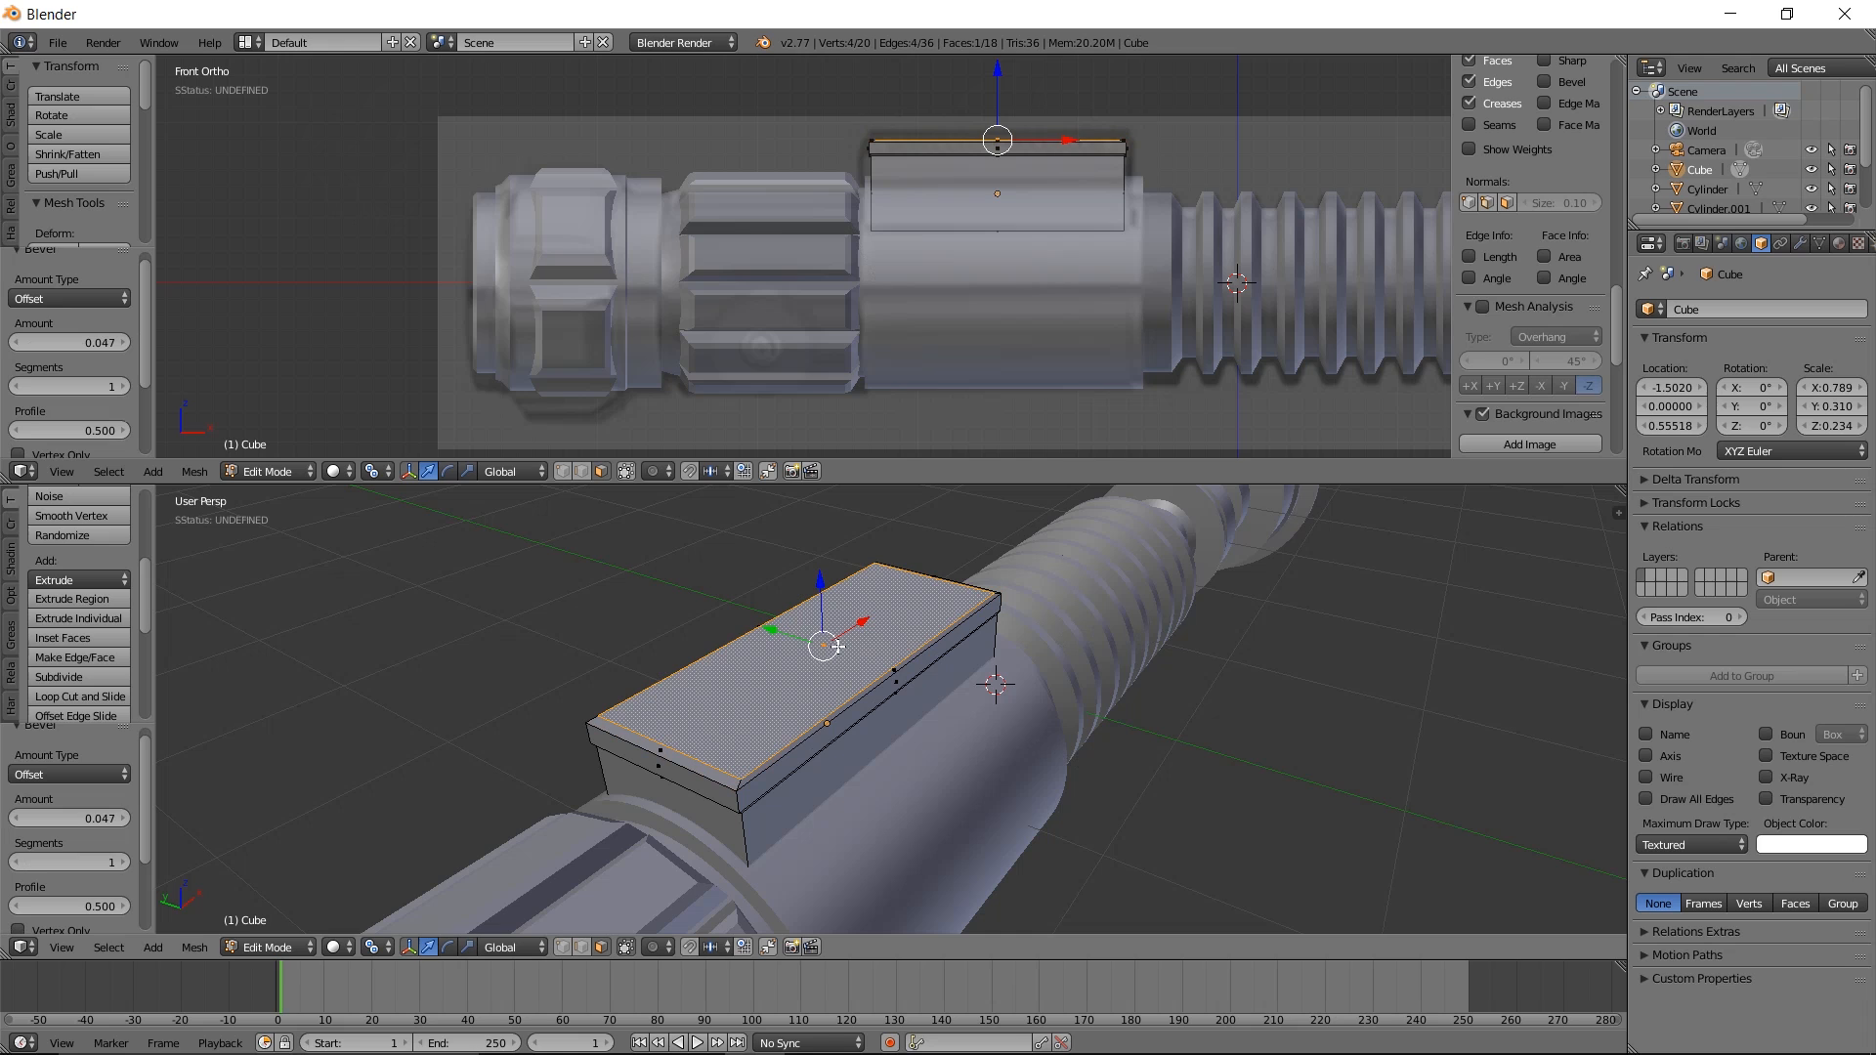
key("i")
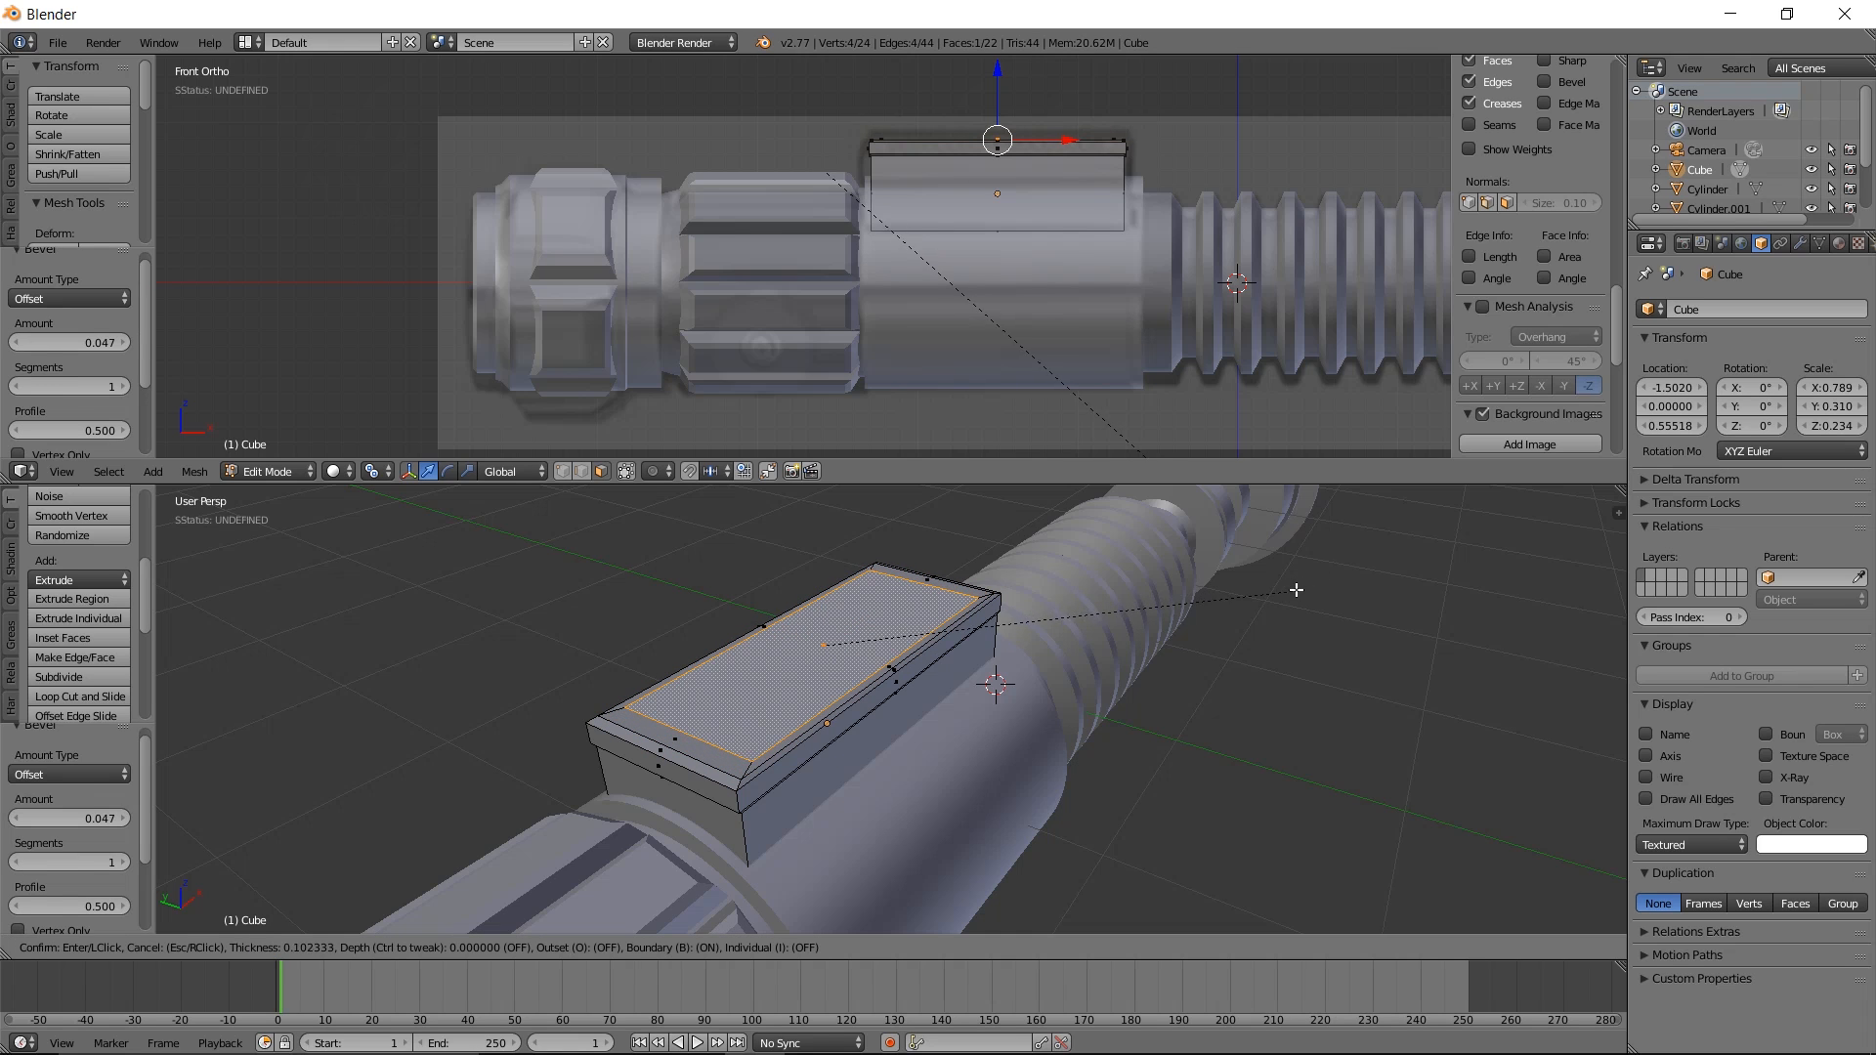
left_click(1130, 615)
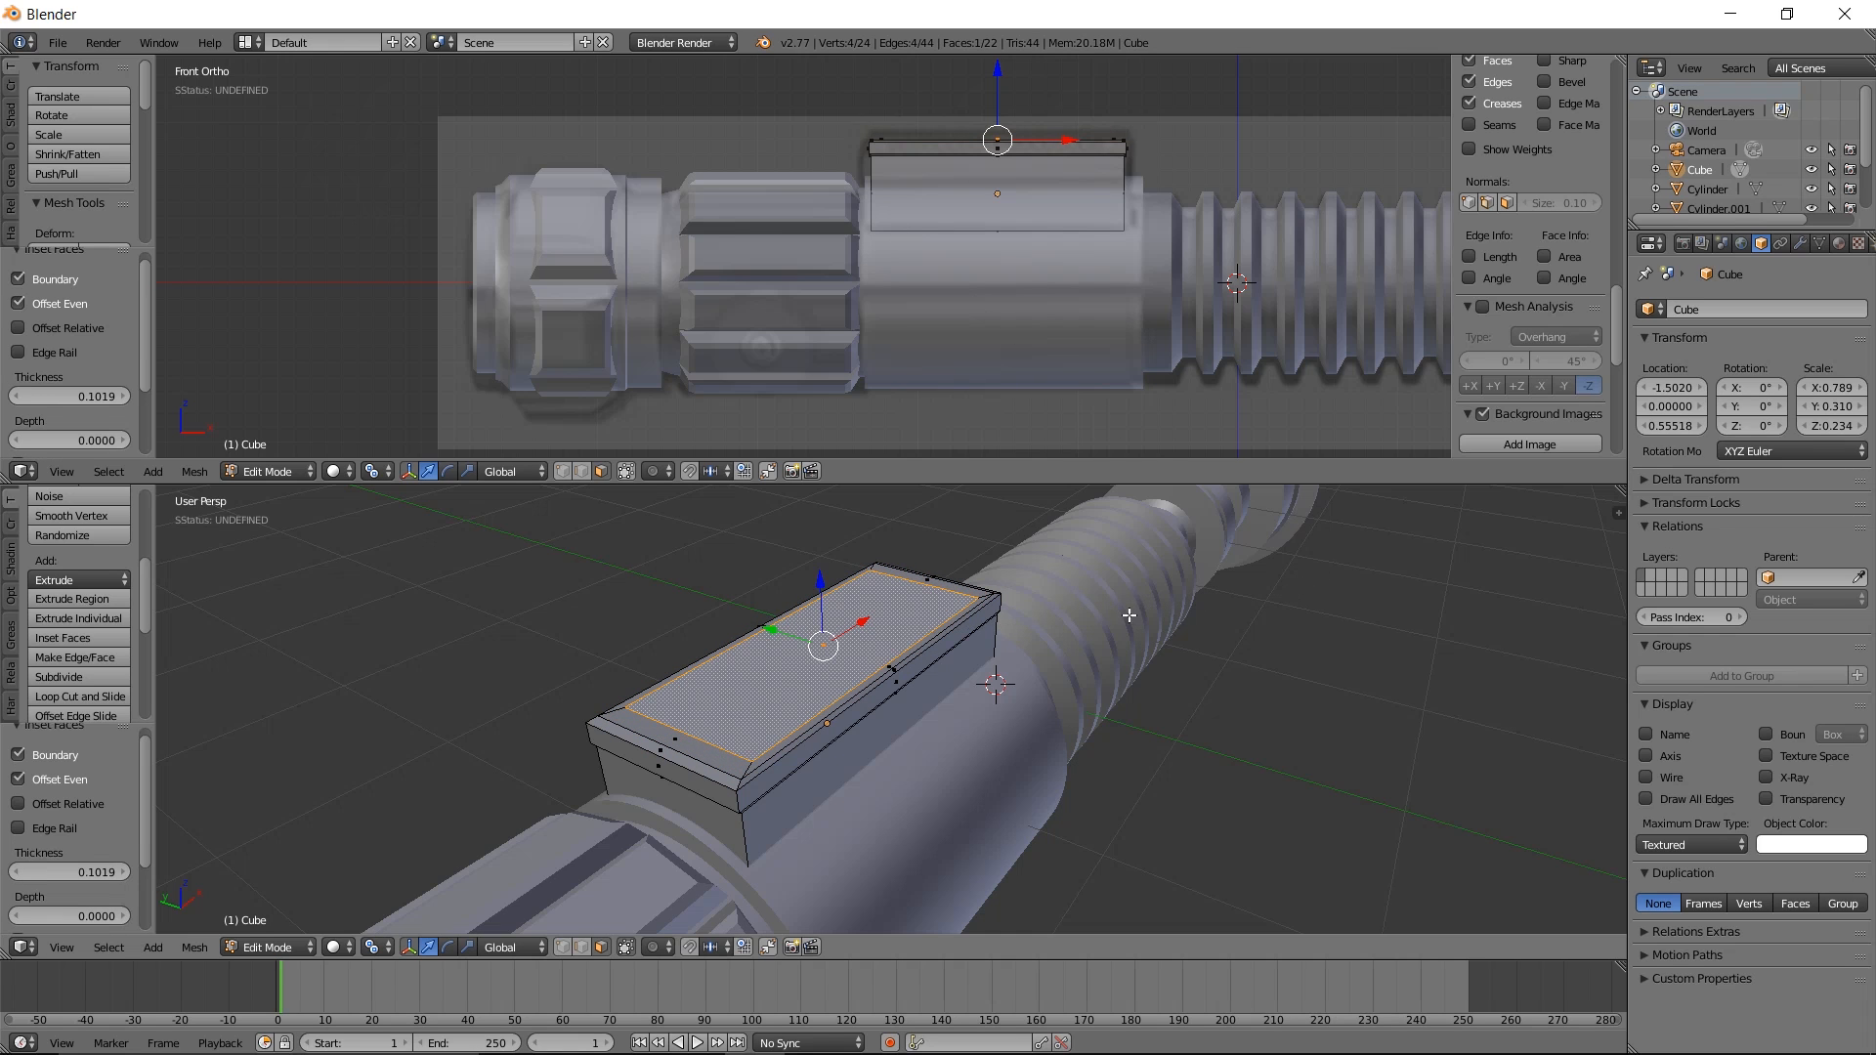
Extrude the inset top face 0.076 down into the block to form a recess, and return to Object Mode
key("e")
left_click(931, 562)
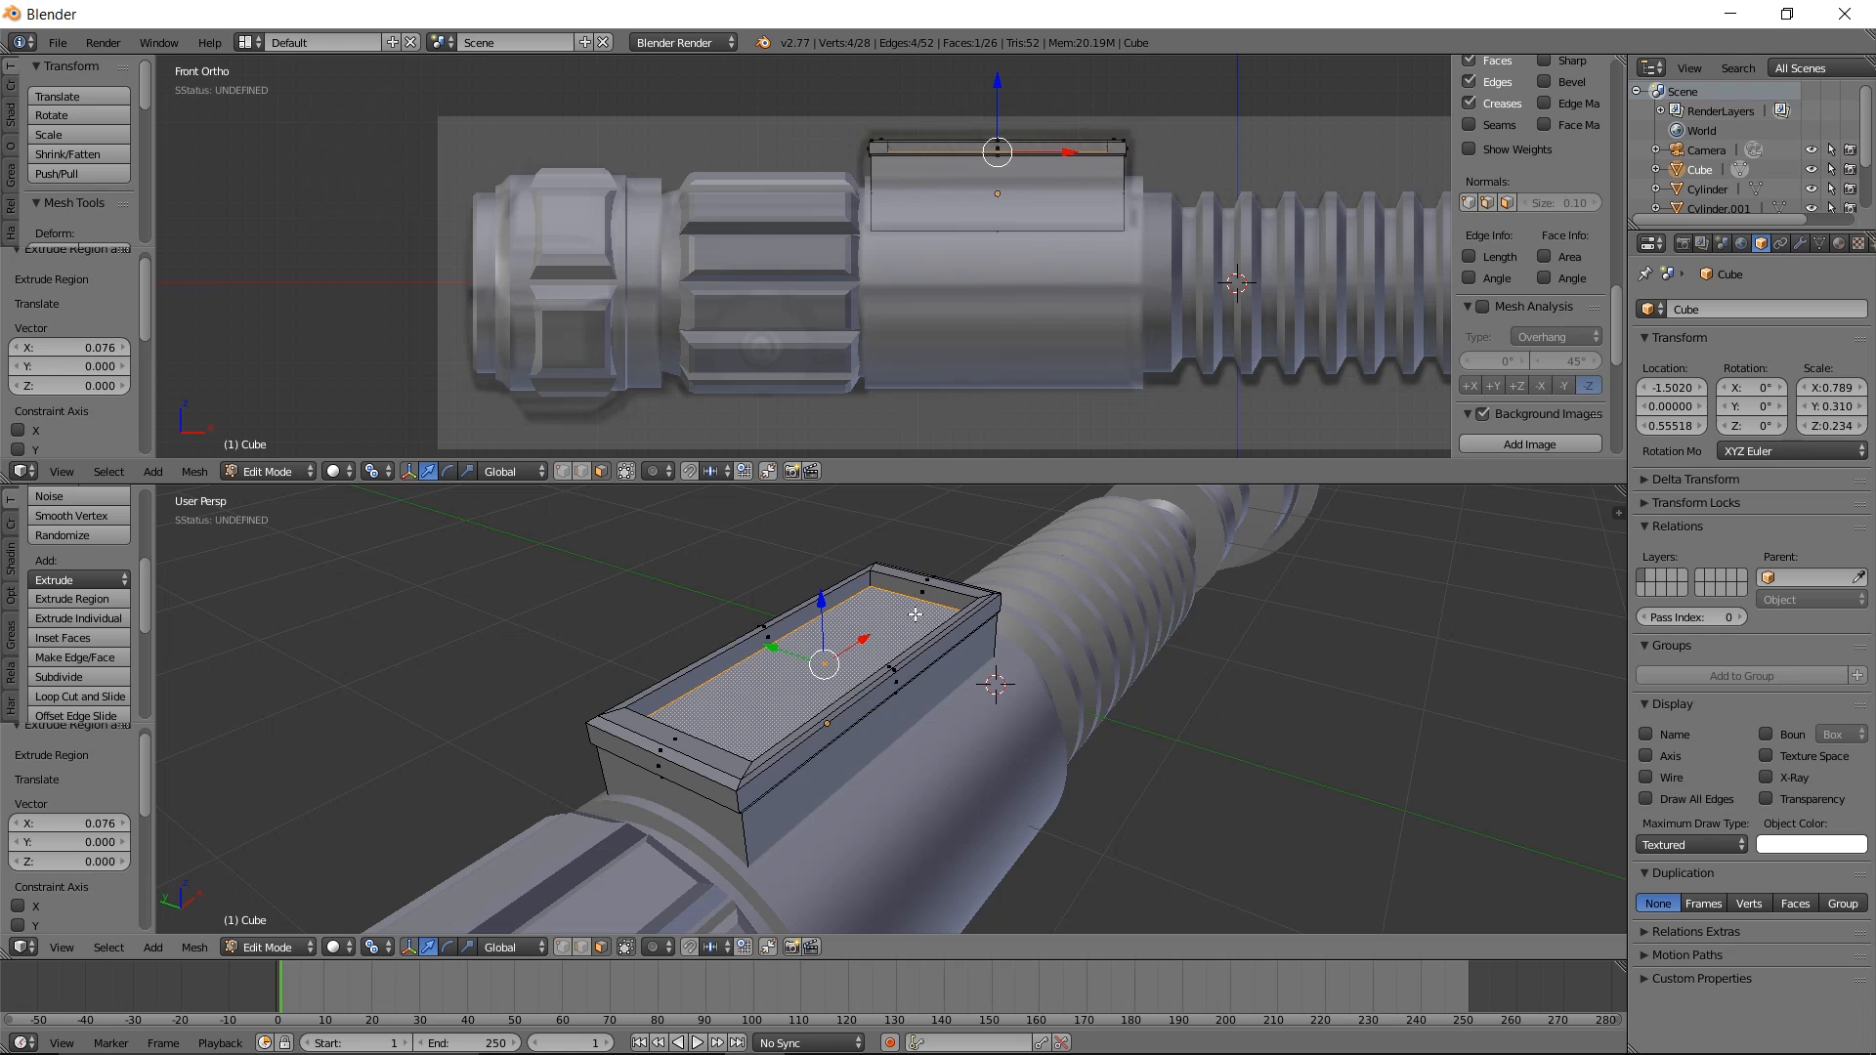
middle_click_drag(966, 607, 871, 617)
key("Tab")
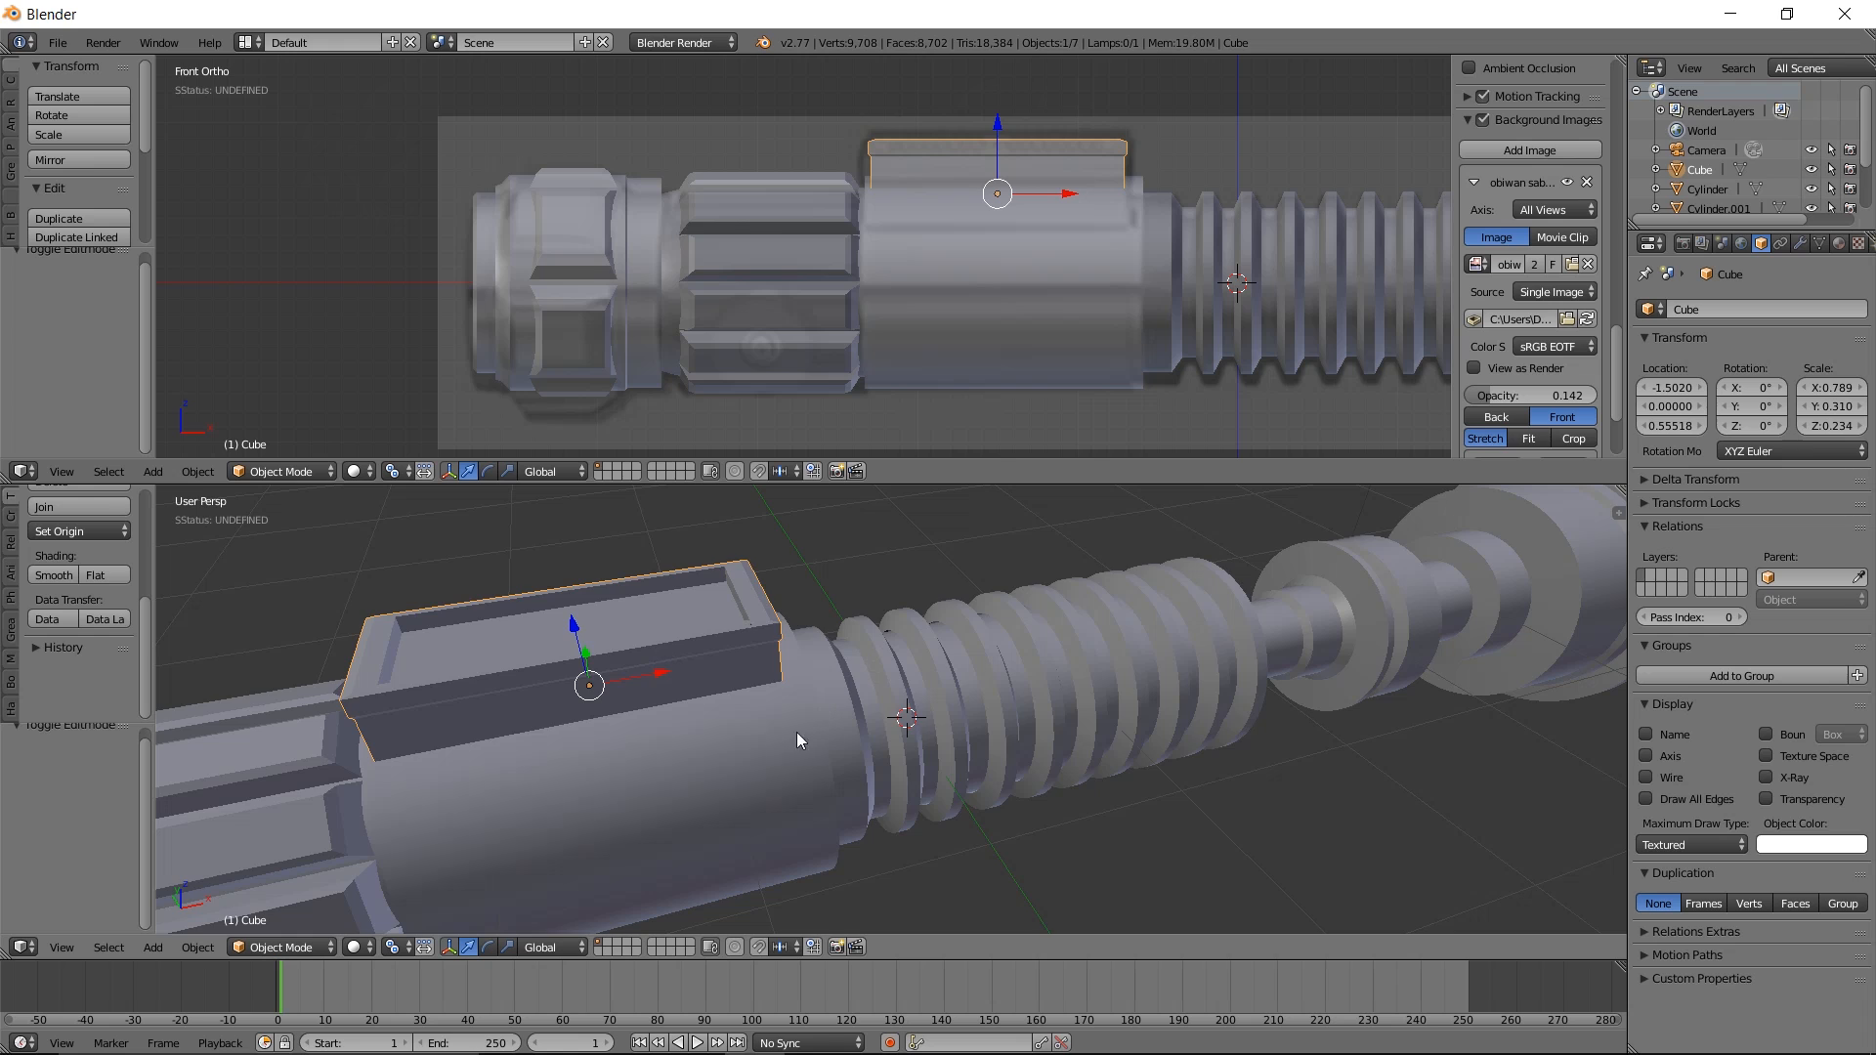
Add a mesh cylinder with 100 vertices at the 3D cursor and rotate it 90° about the X axis
middle_click_drag(758, 676, 847, 613, "shift")
scroll(847, 613, "down", 2)
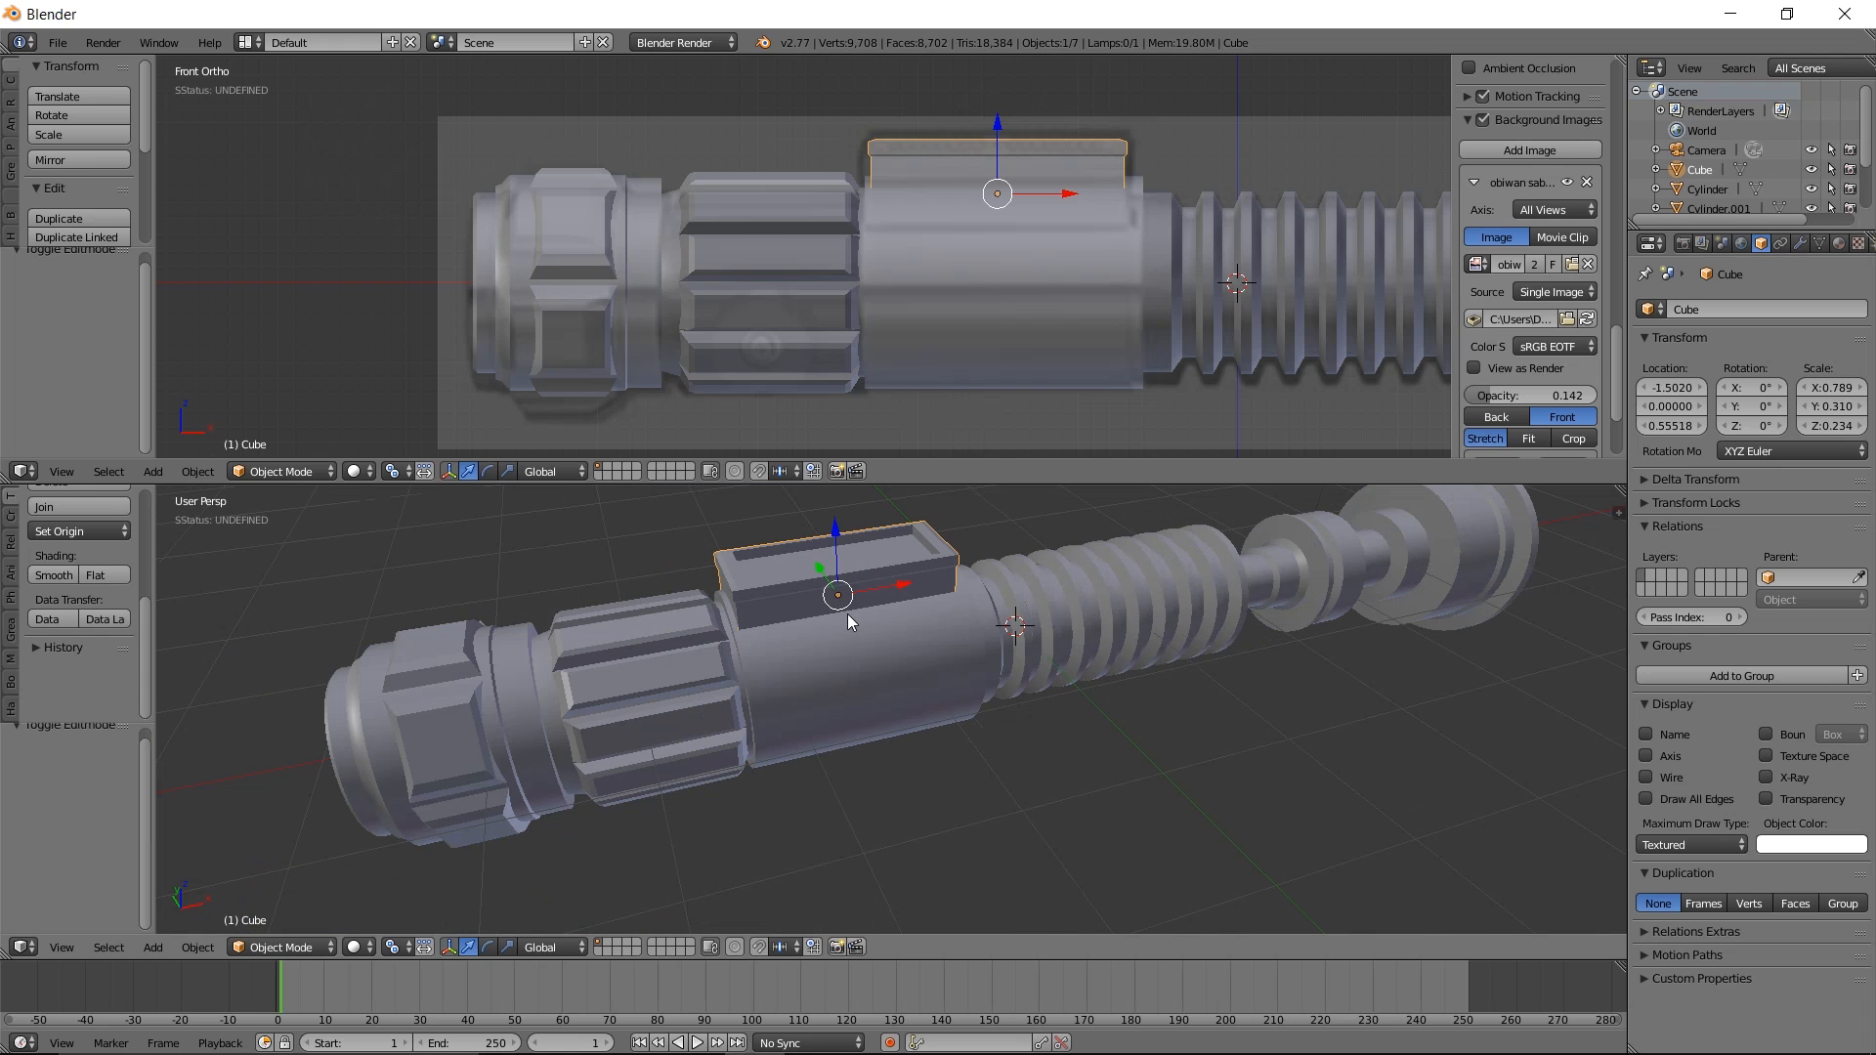
key("shift+a")
mouse_move(1092, 684)
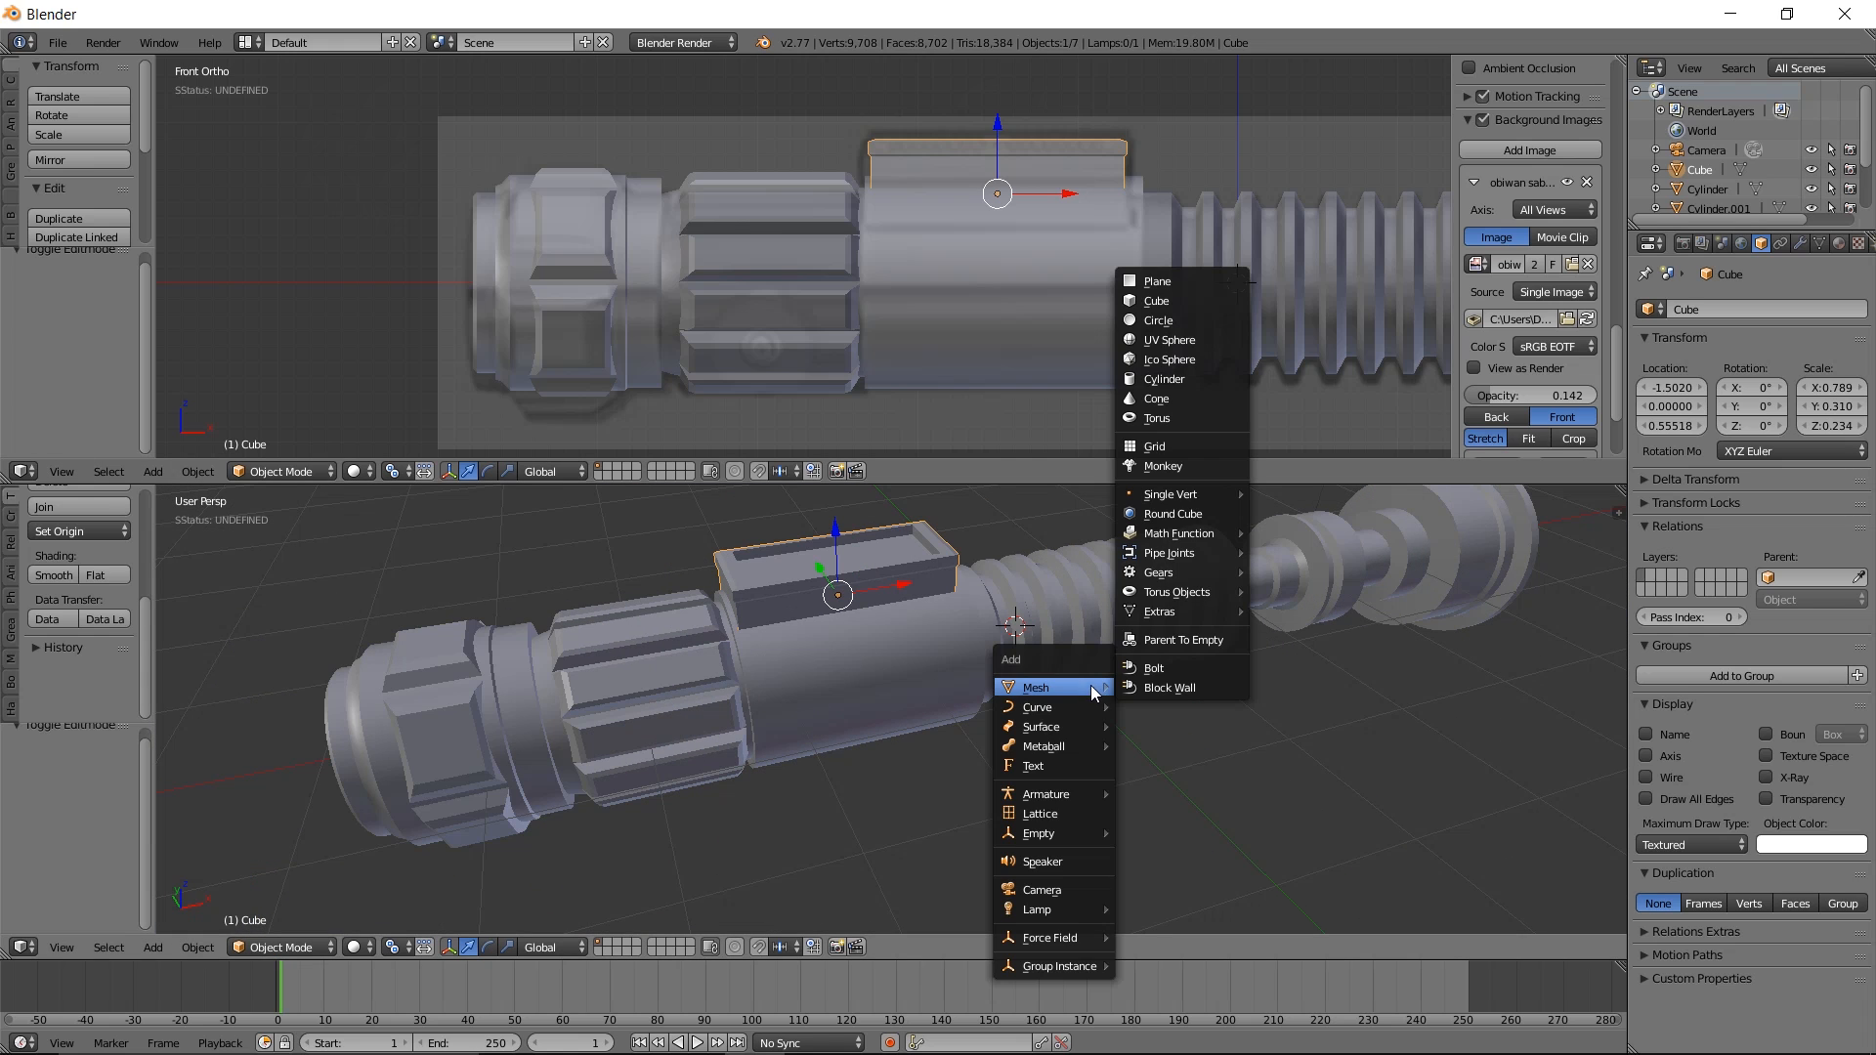
left_click(1177, 379)
left_click(108, 774)
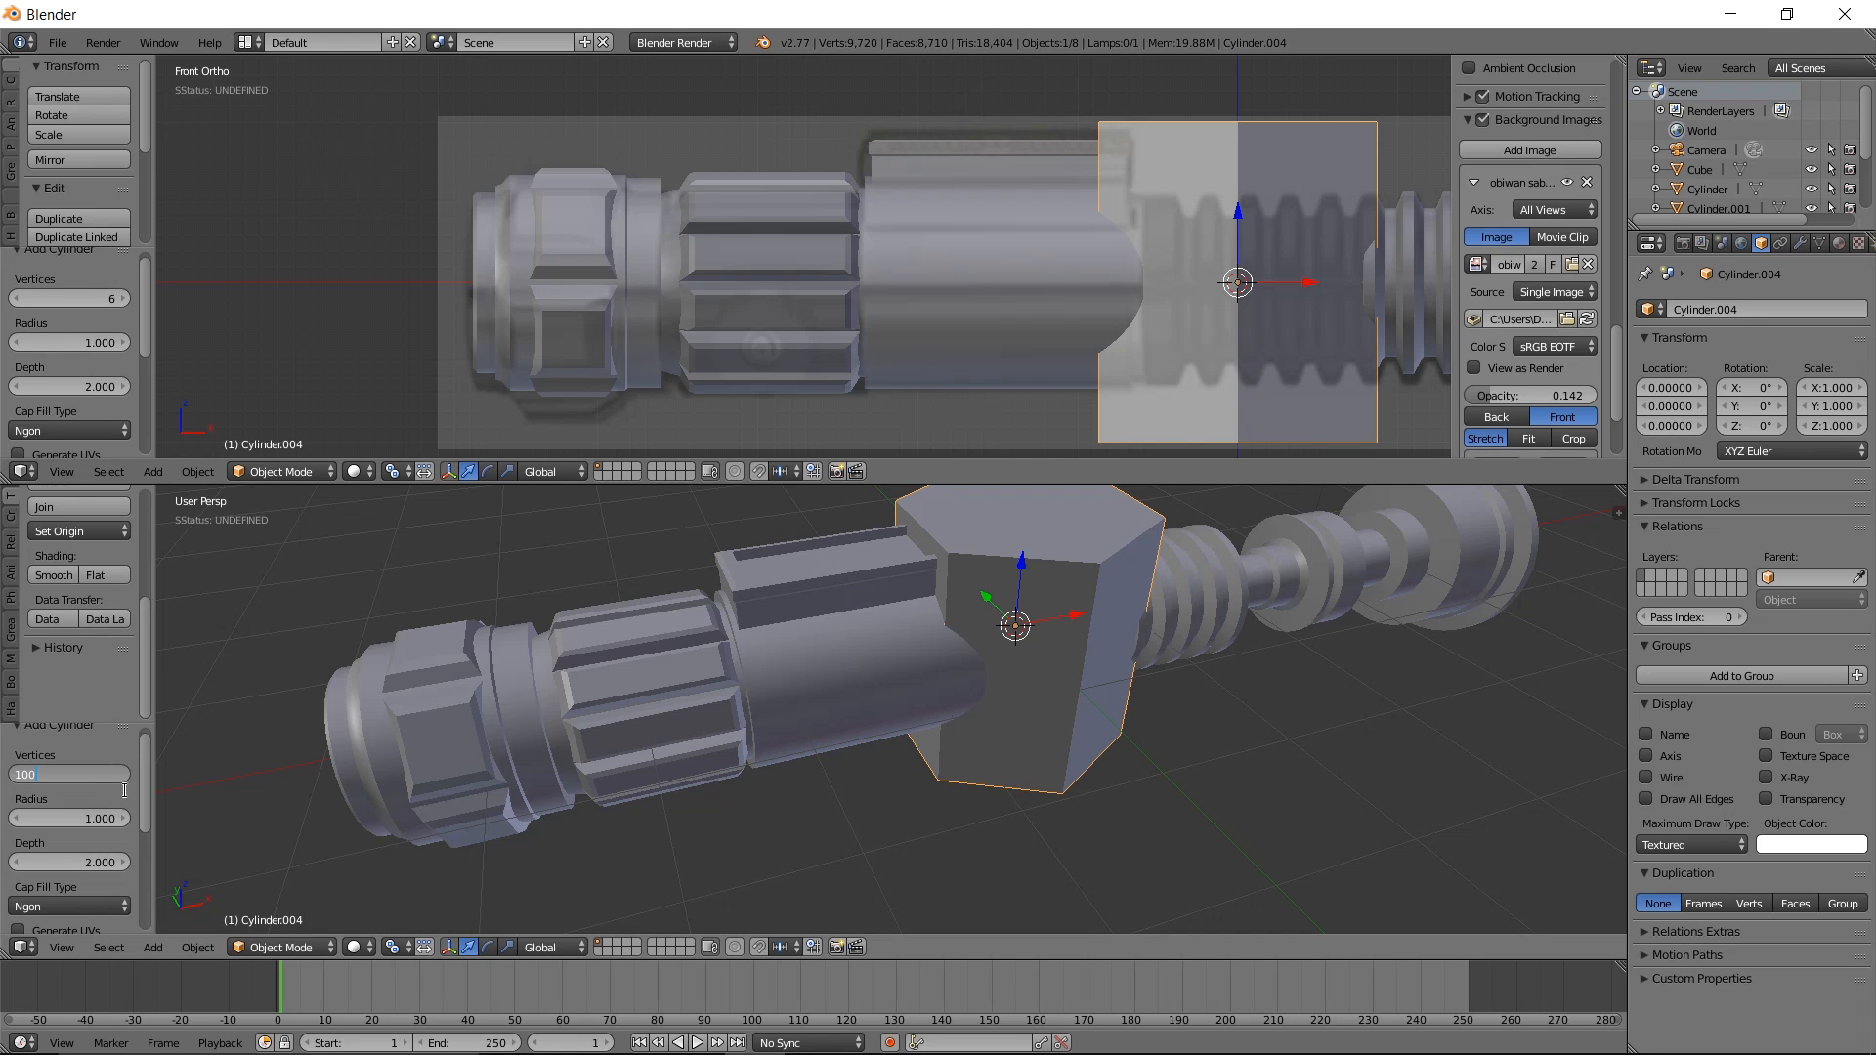
key("Return")
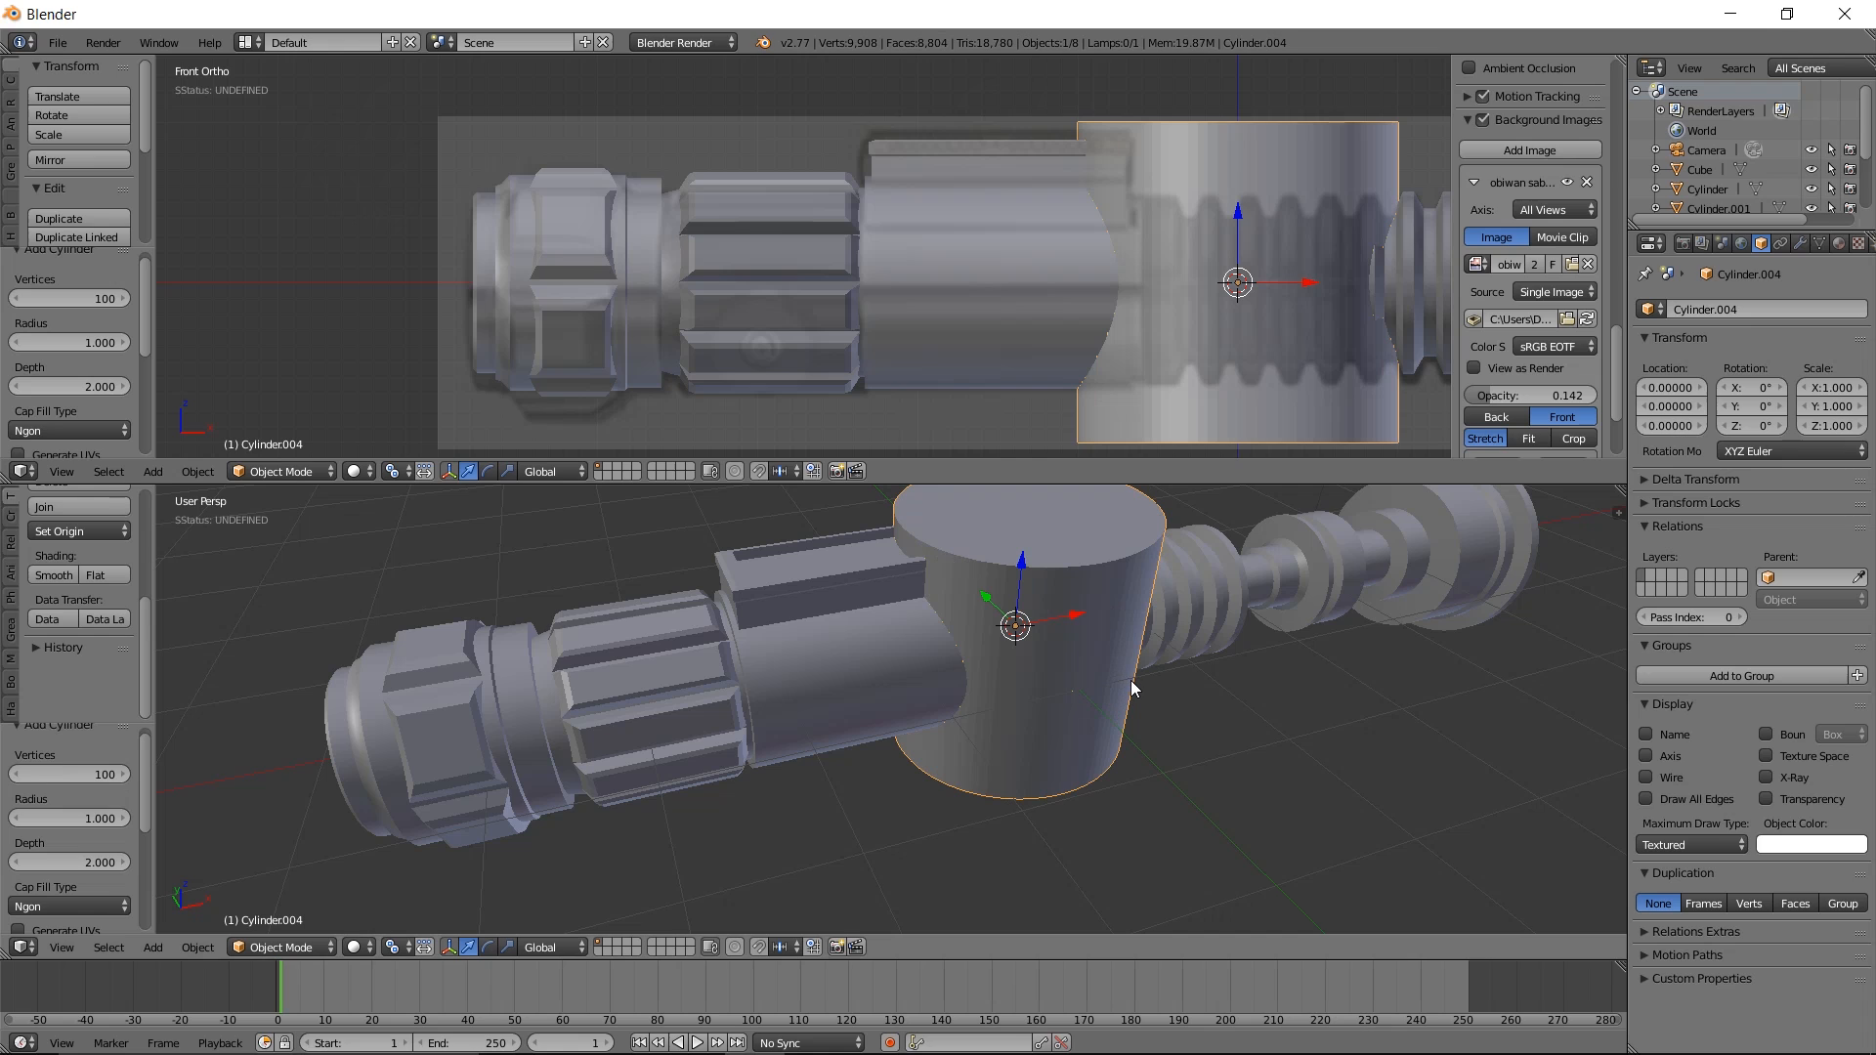
key("r")
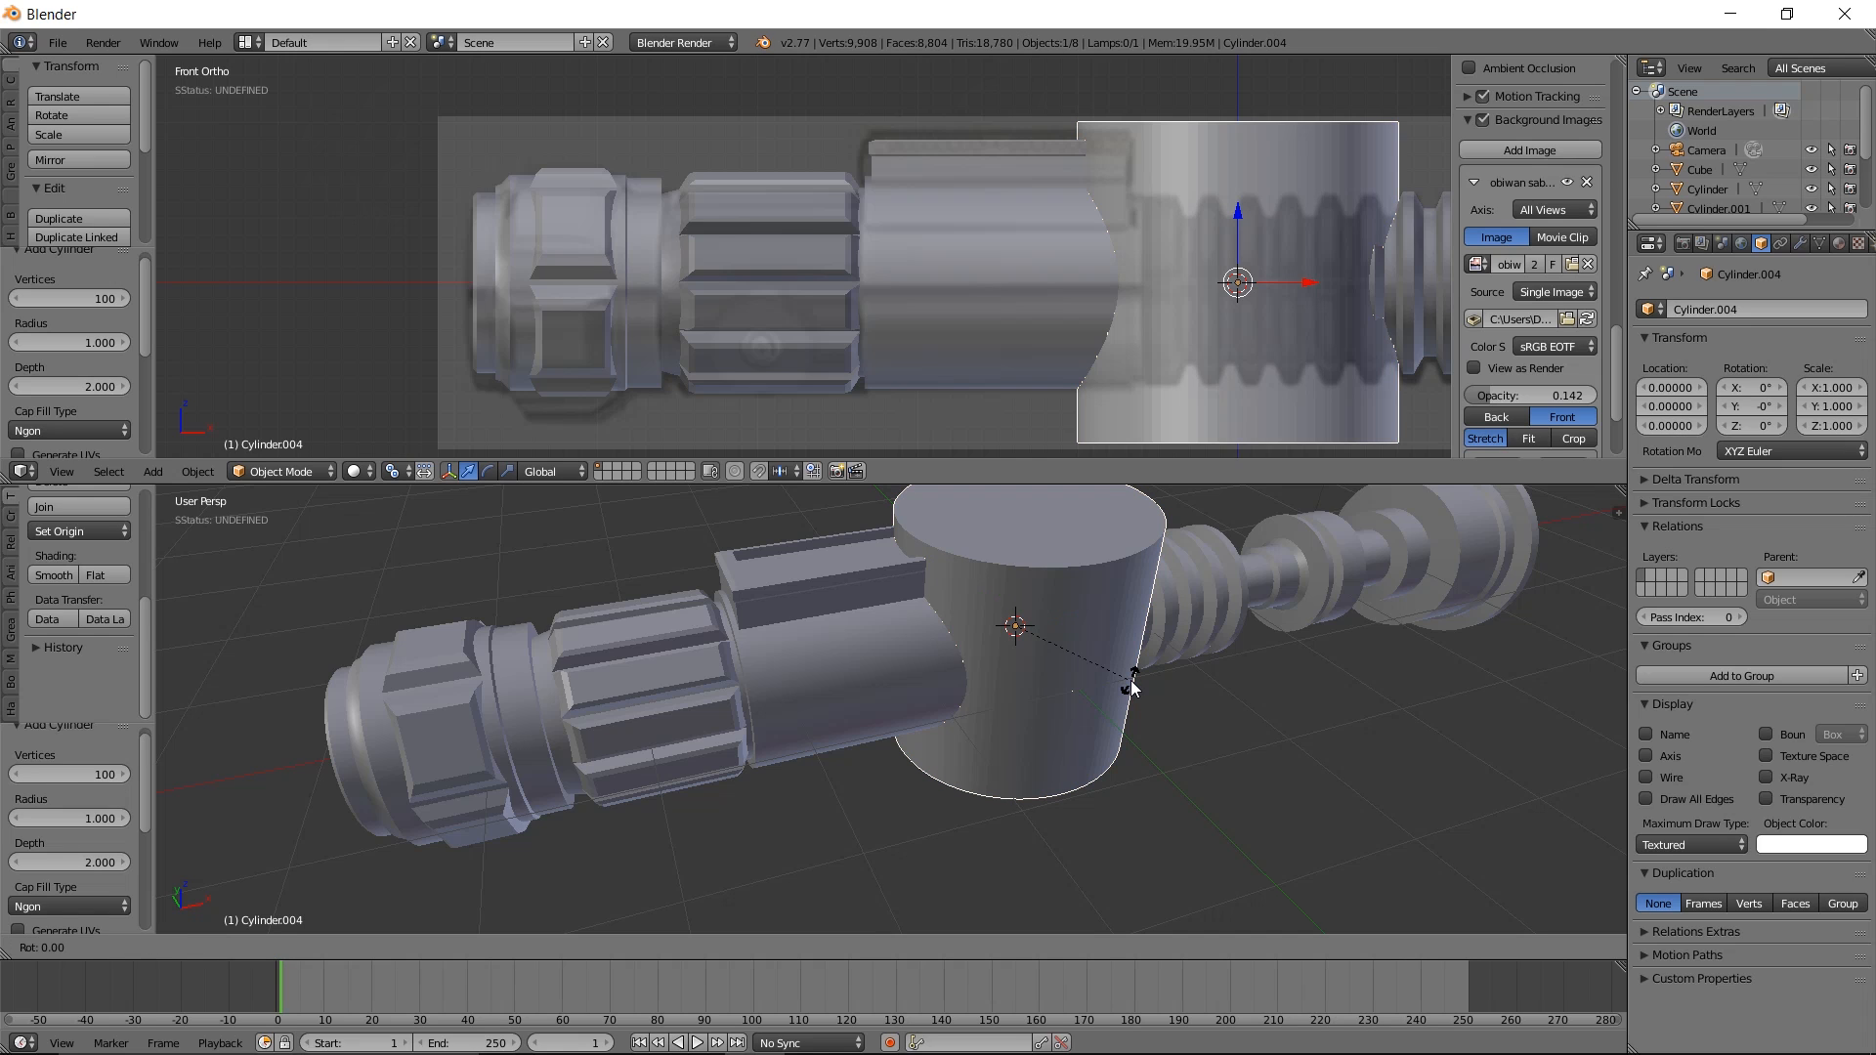
type("x")
type("90")
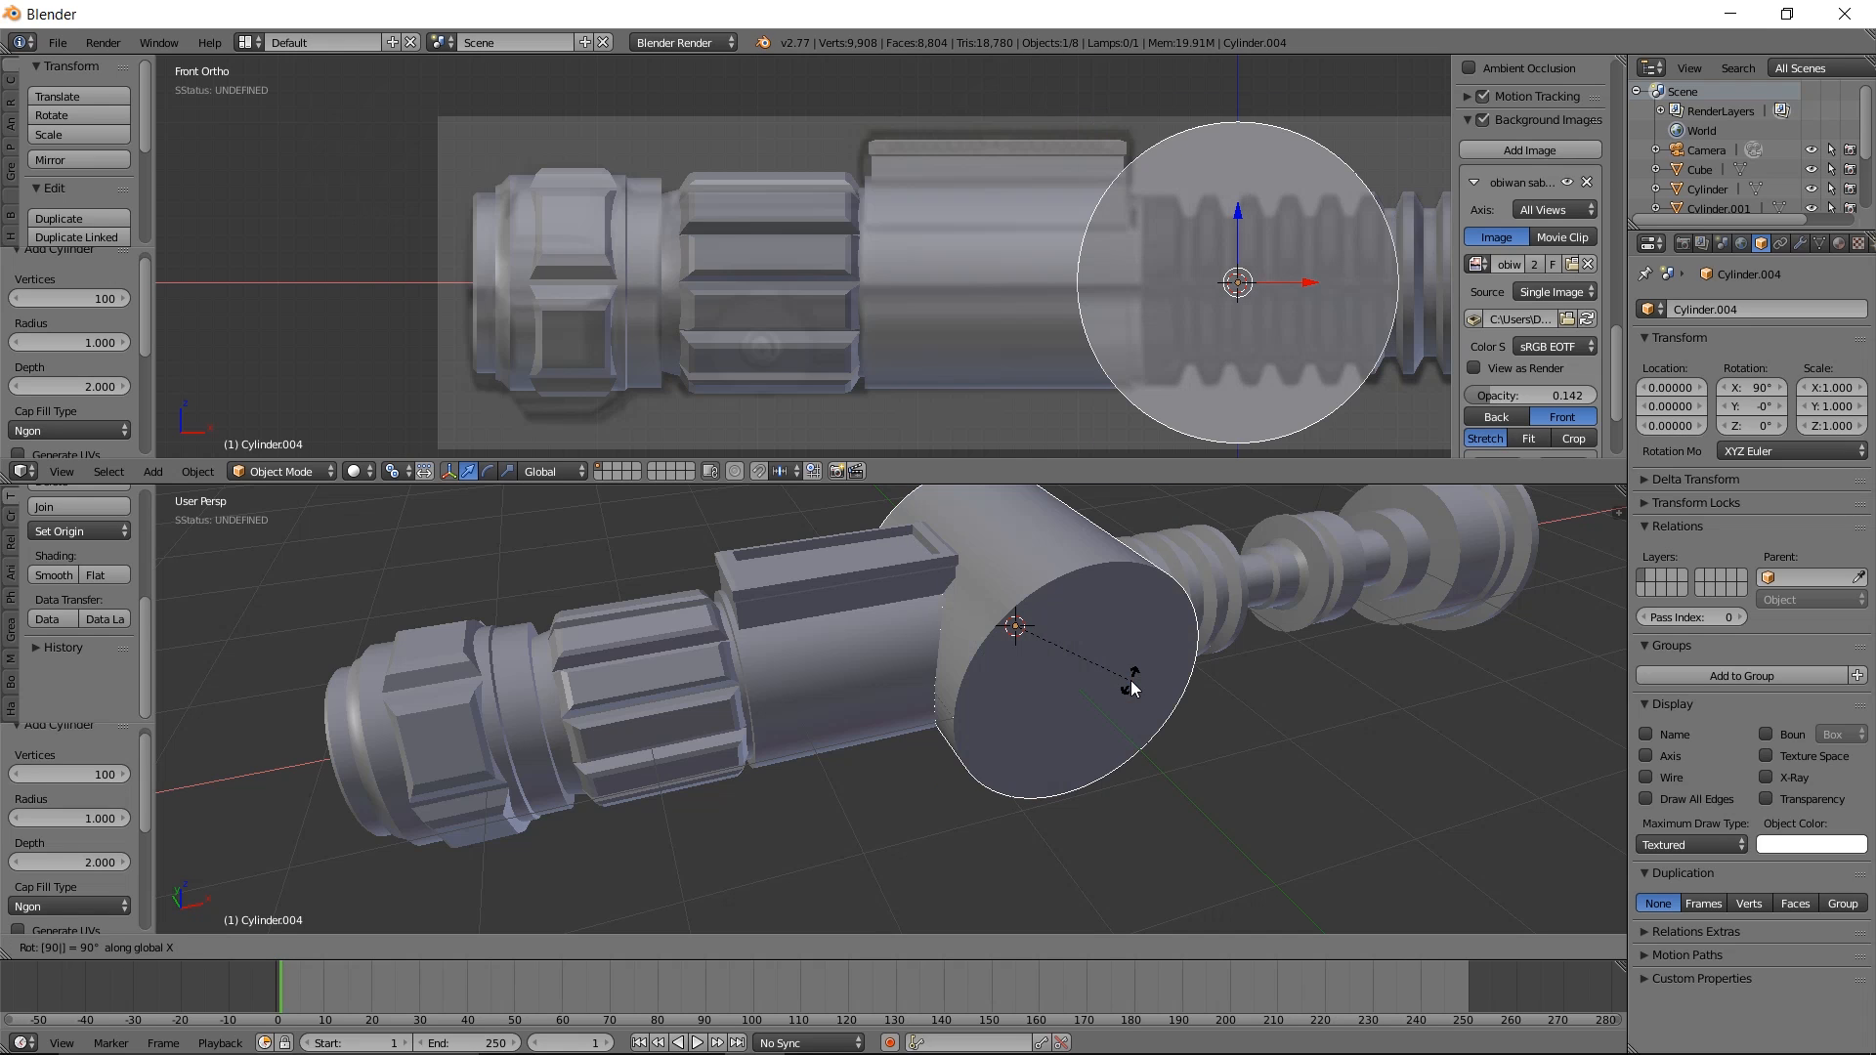
key("Return")
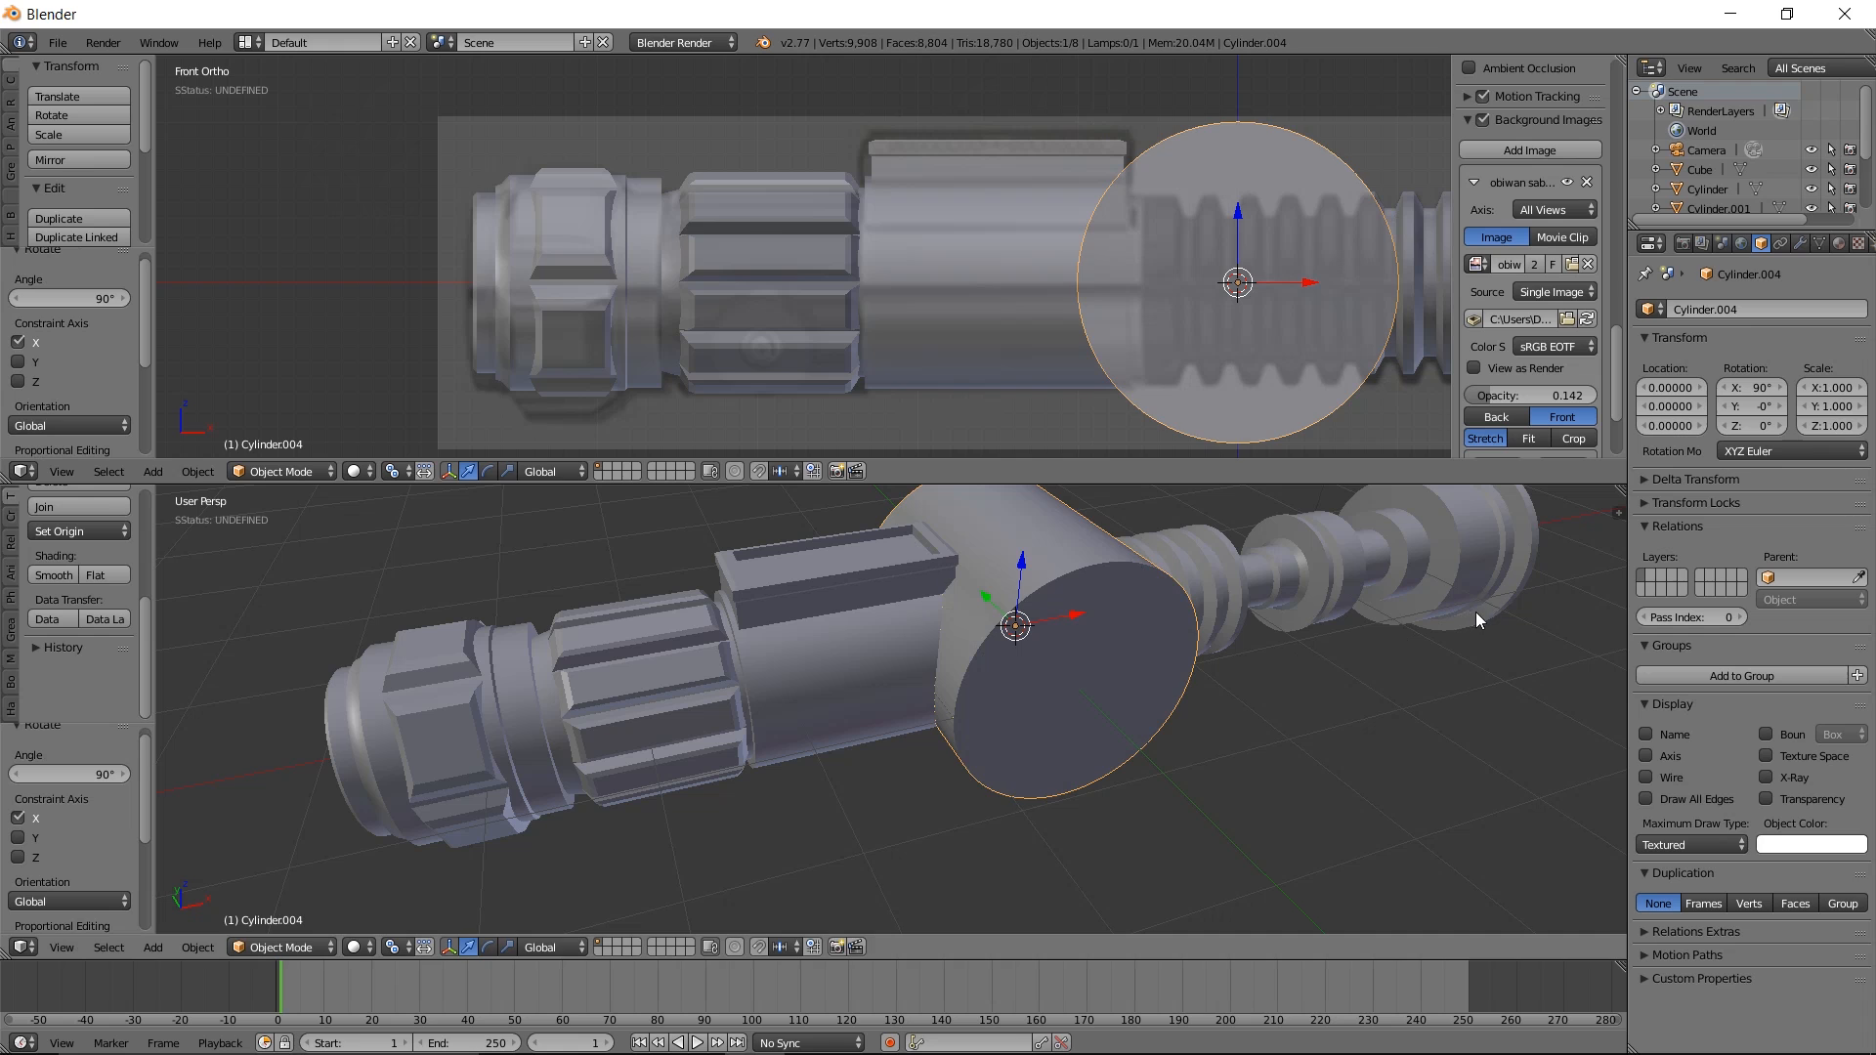
Scale the cylinder to 0.387 and move it along X to -2.8995 inside the ribbed grip section
key("s")
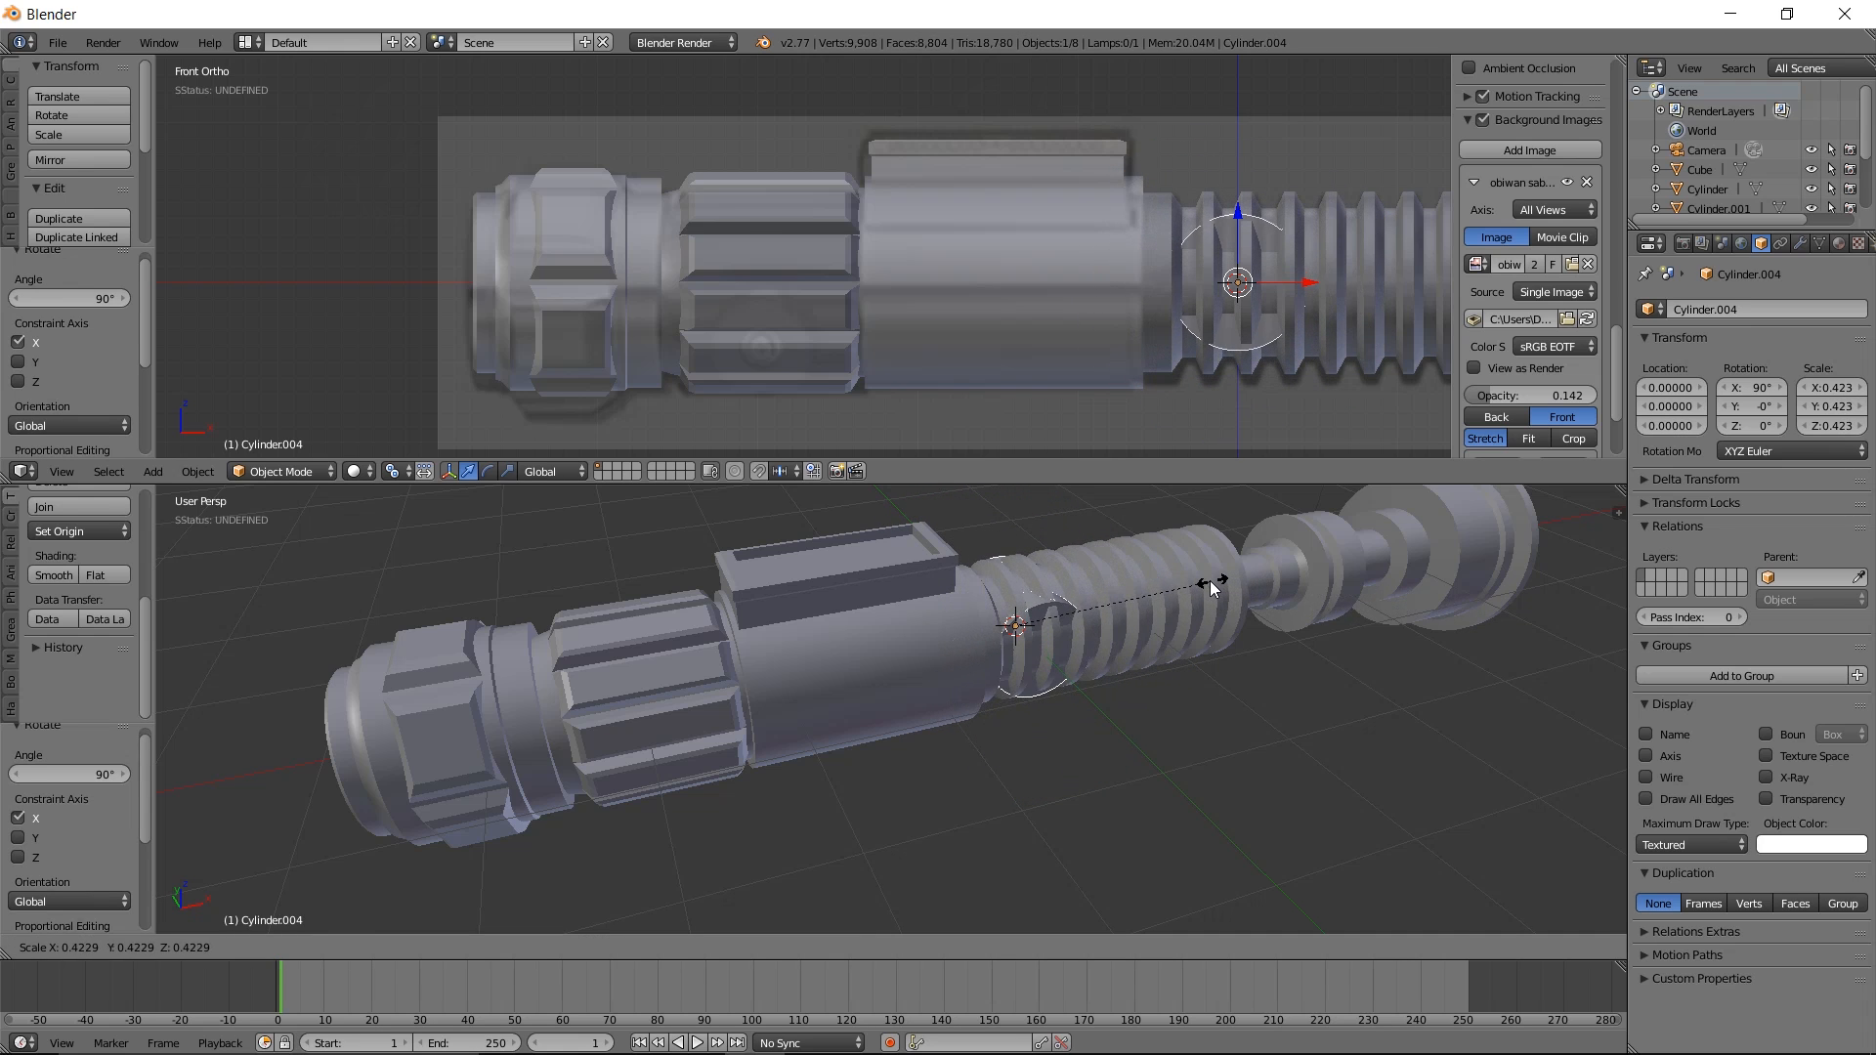
left_click(1197, 596)
left_click_drag(1082, 617, 741, 678)
key("g")
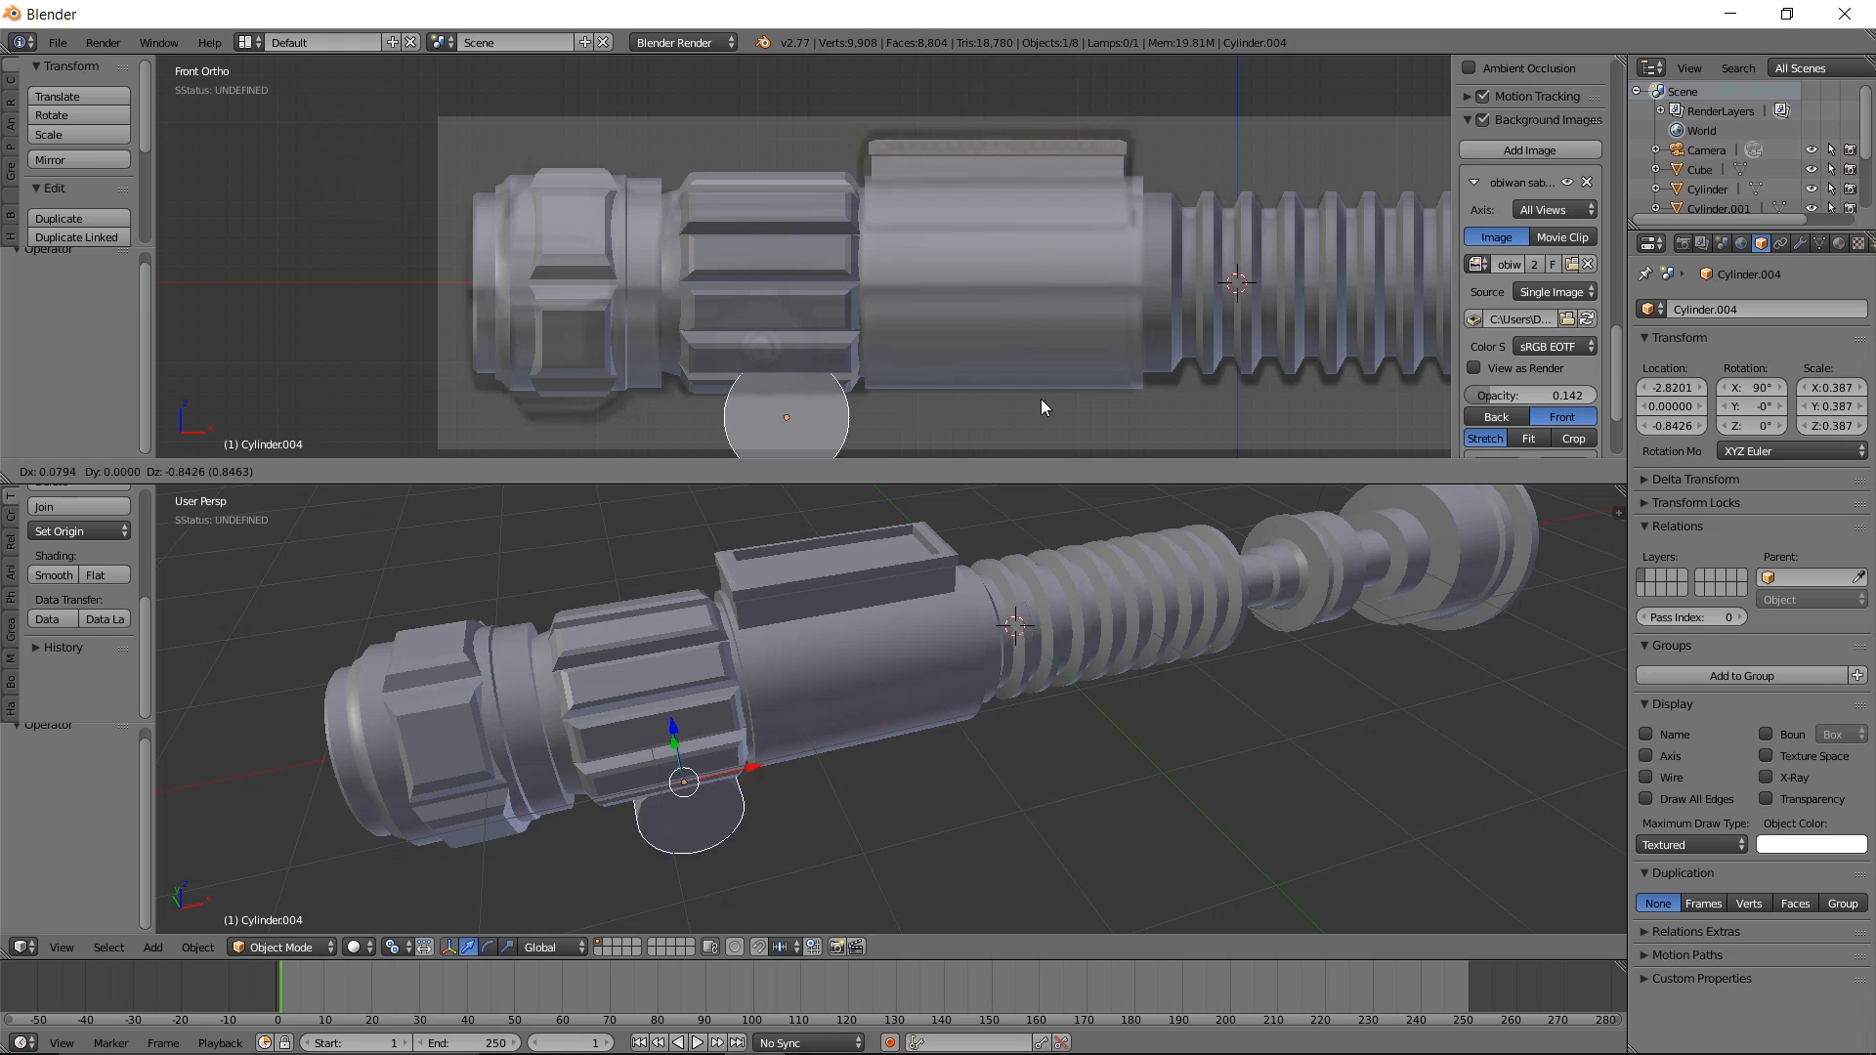
left_click(995, 313)
key("ctrl+z")
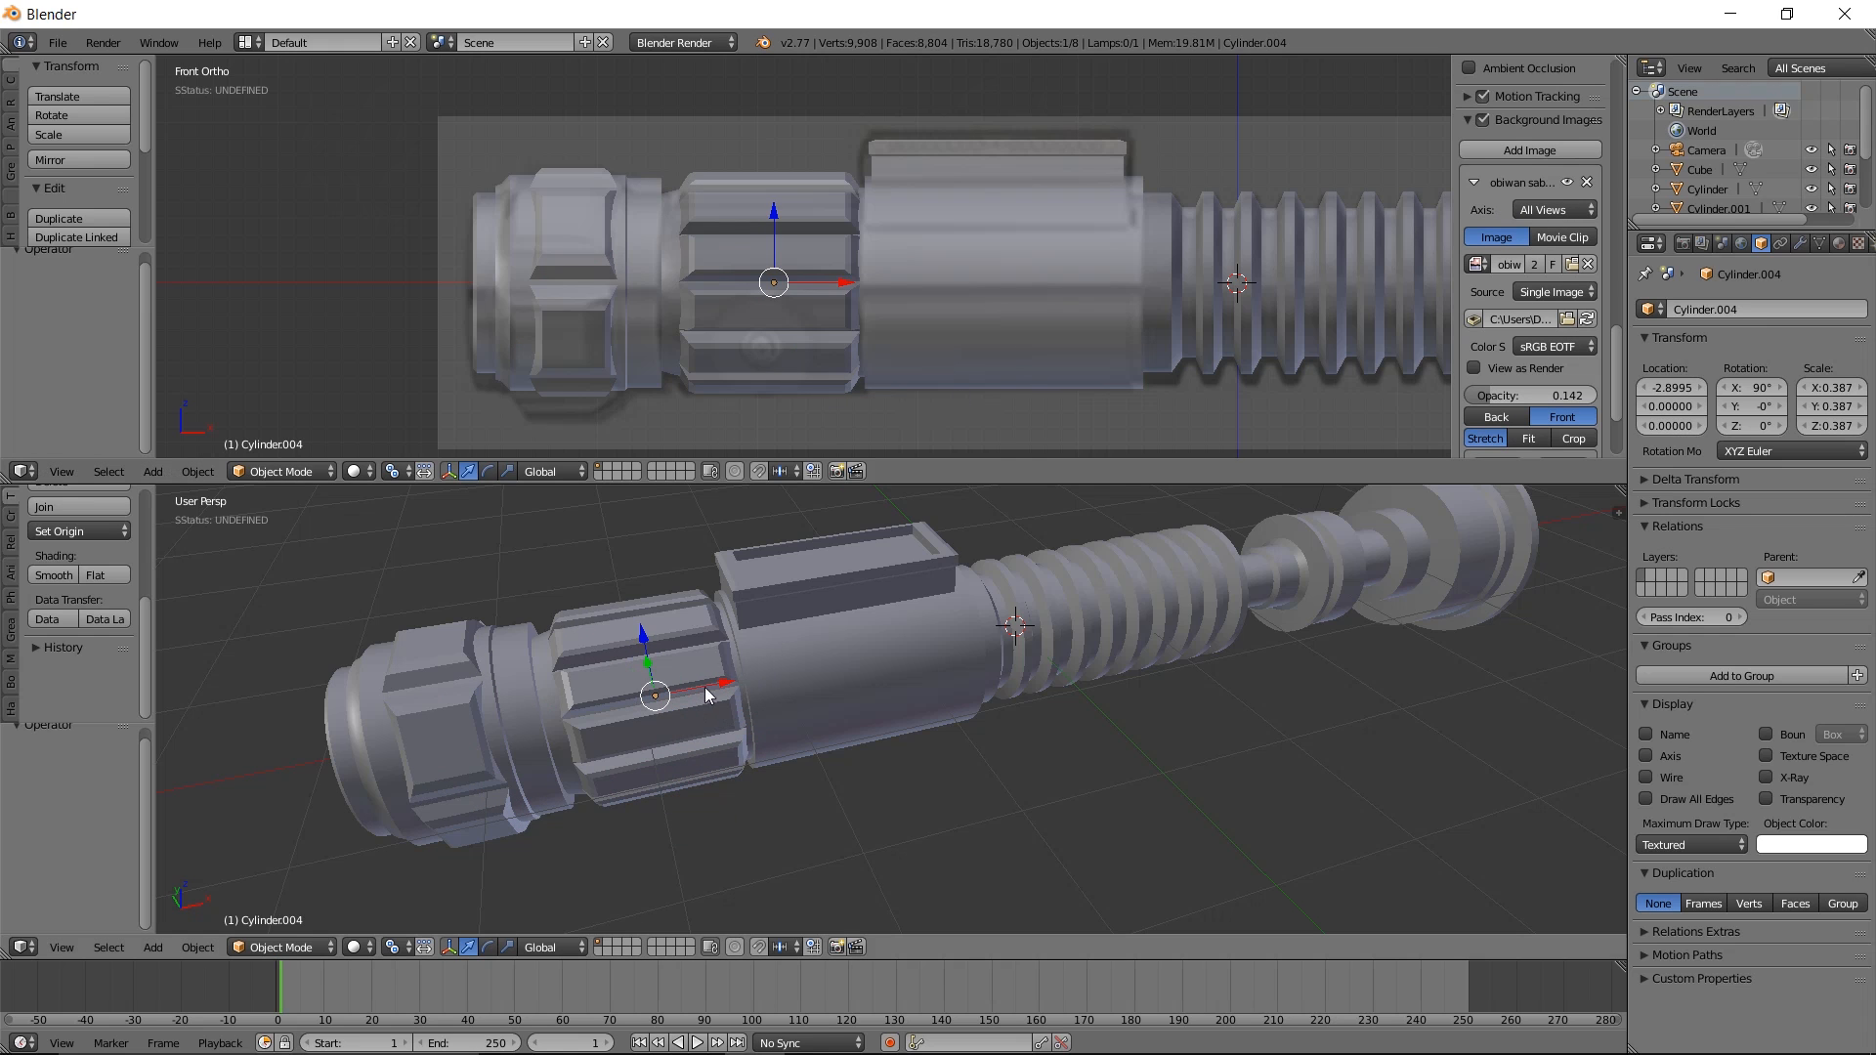
Move the cylinder along Y to -0.465 and scale it to 0.309 so it protrudes from the side of the ribbed section
middle_click_drag(670, 711, 744, 721)
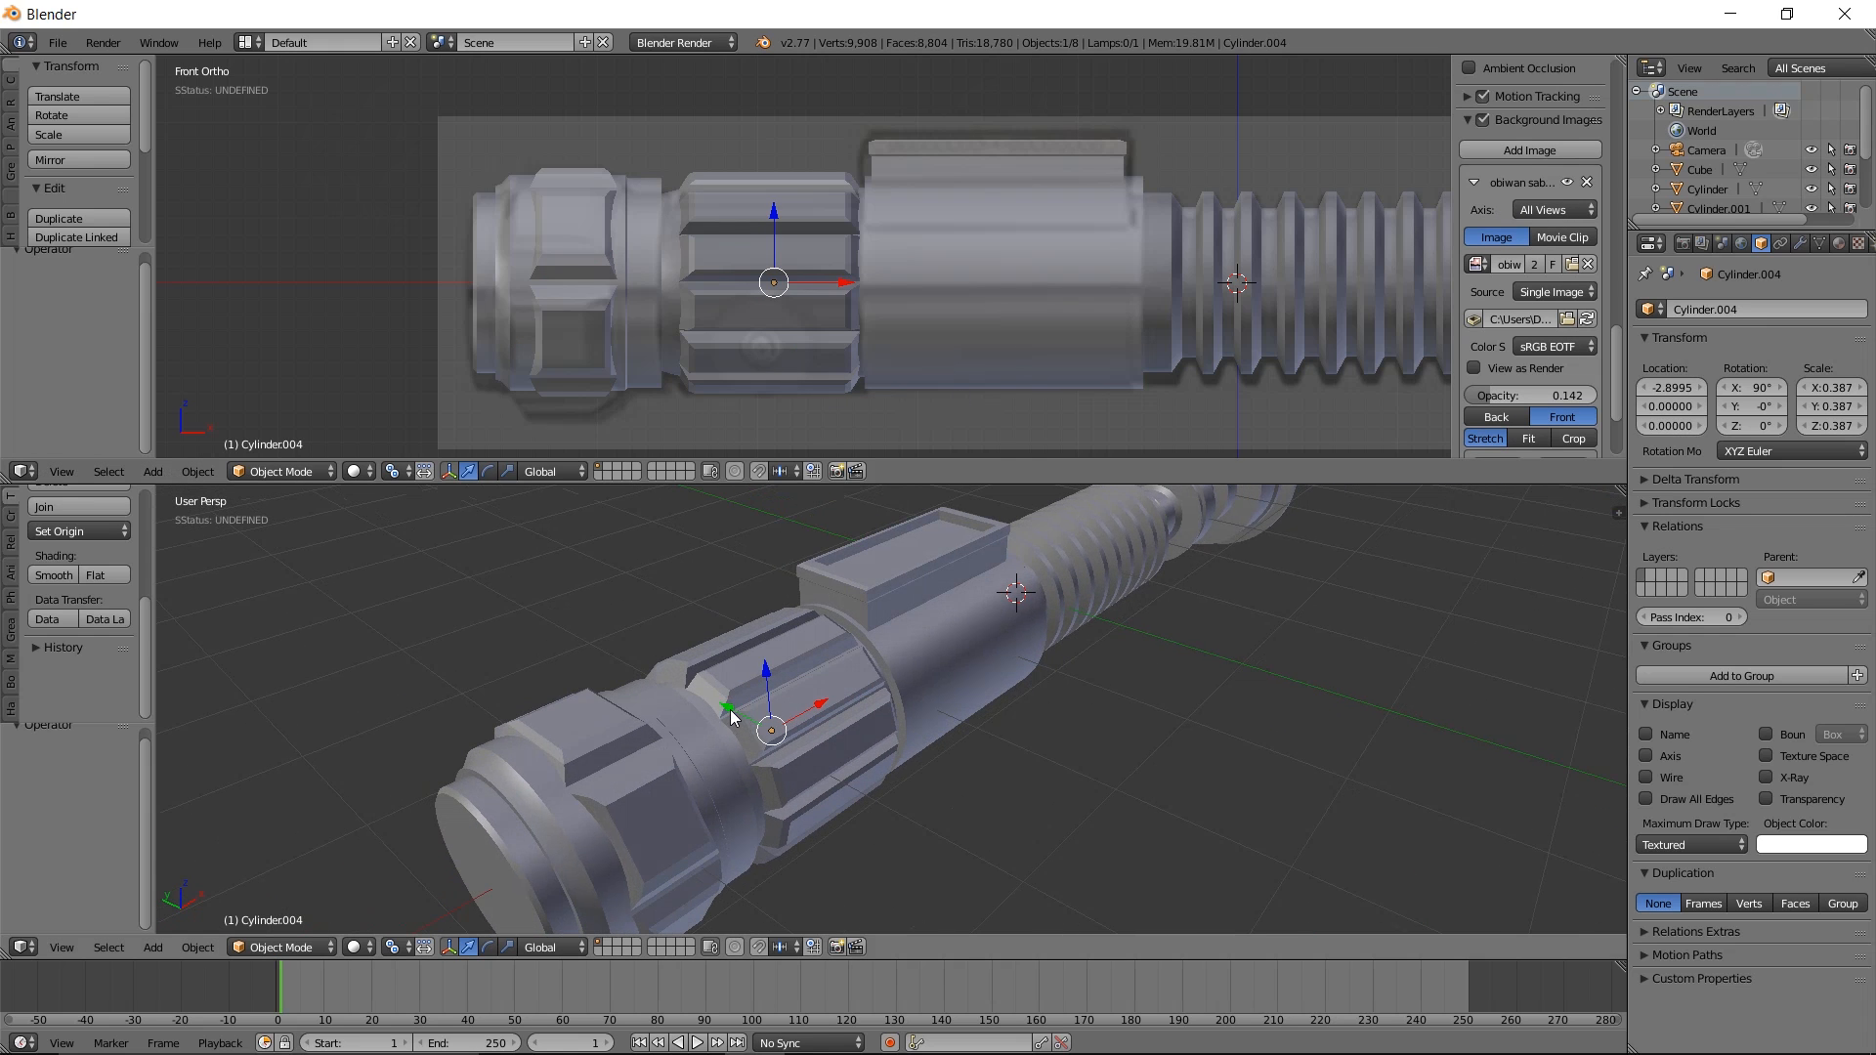
left_click_drag(728, 718, 760, 730)
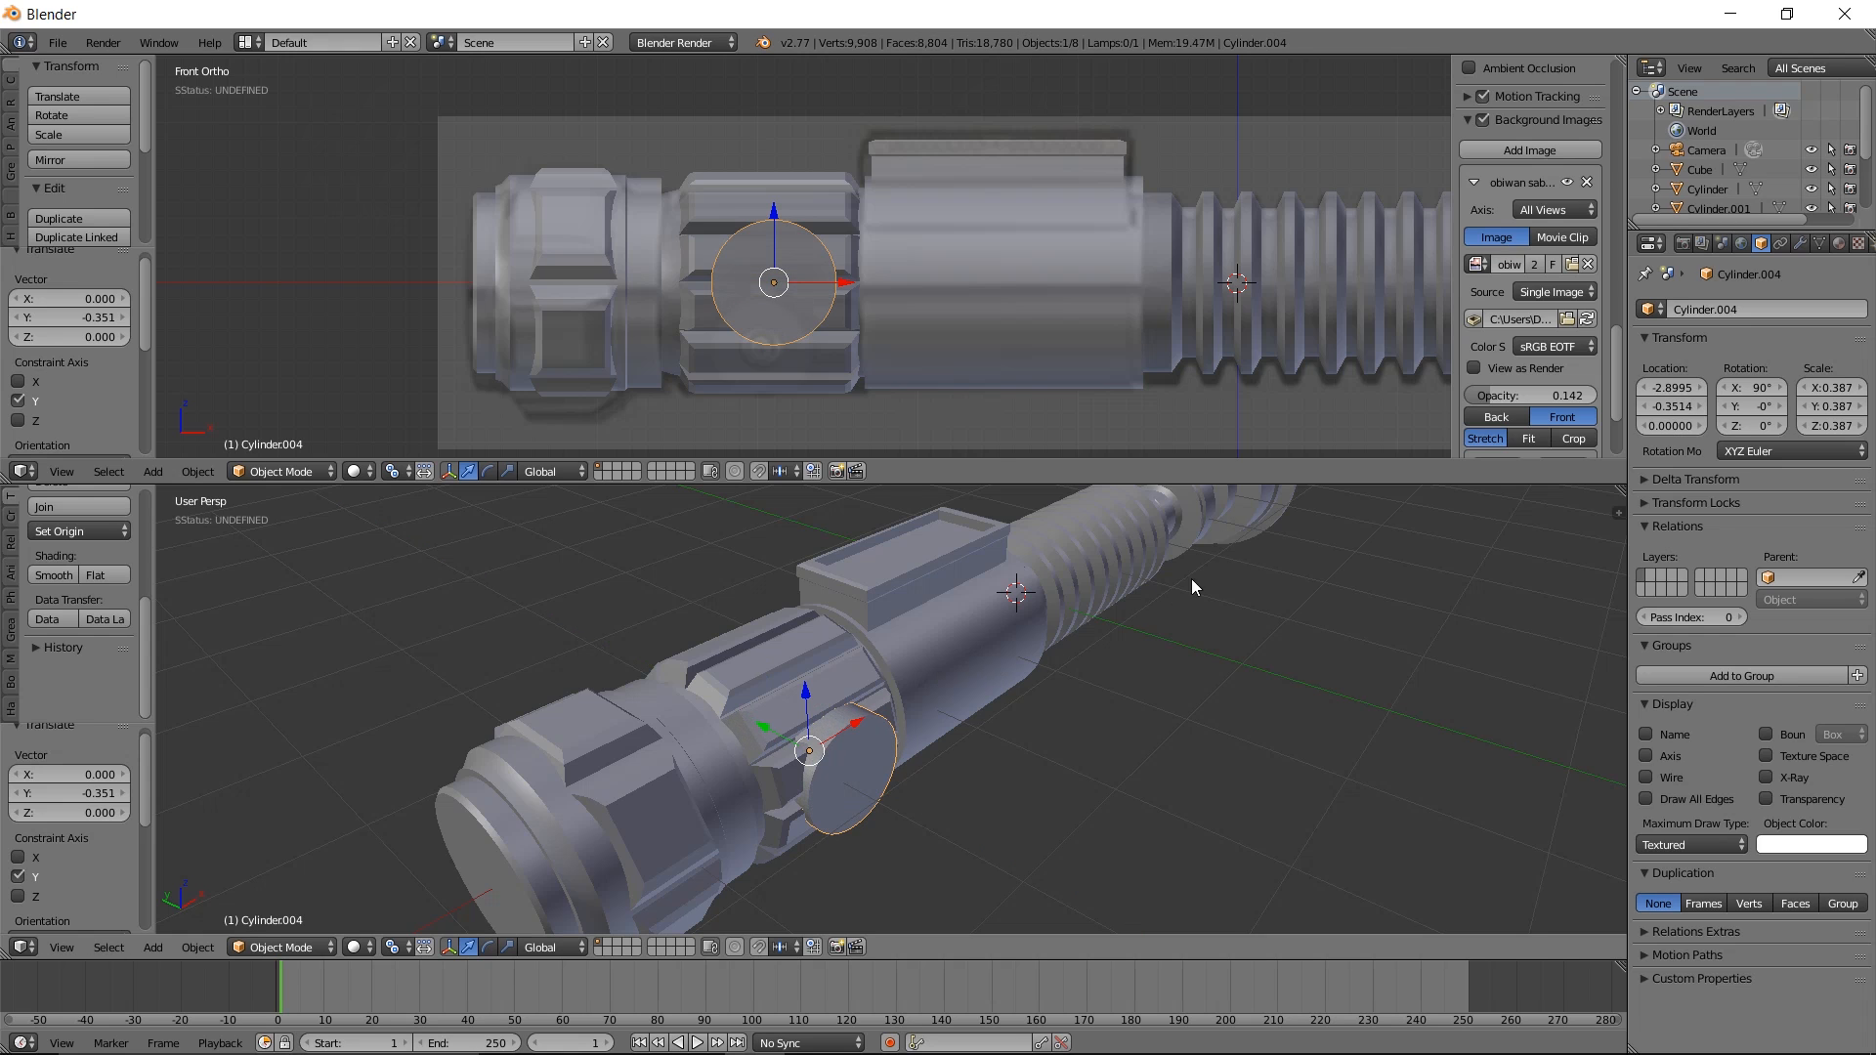
key("s")
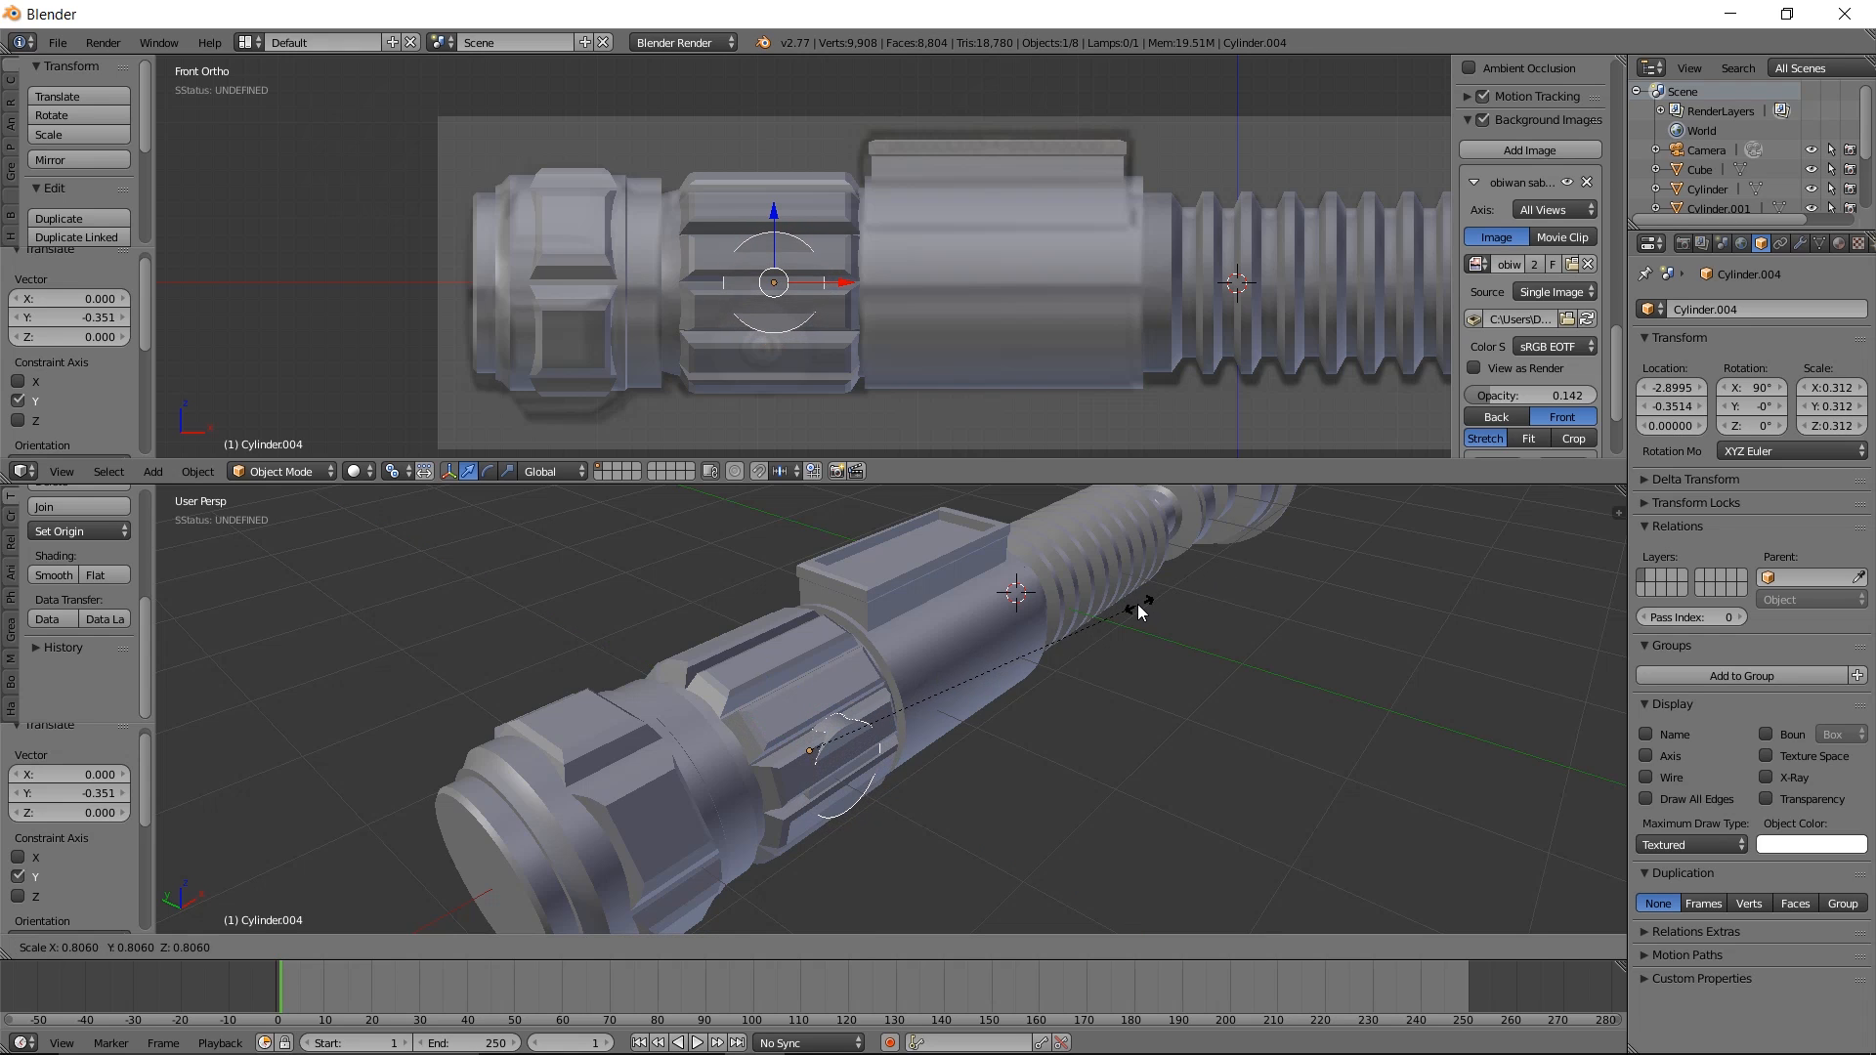
left_click(839, 698)
left_click_drag(766, 731, 775, 737)
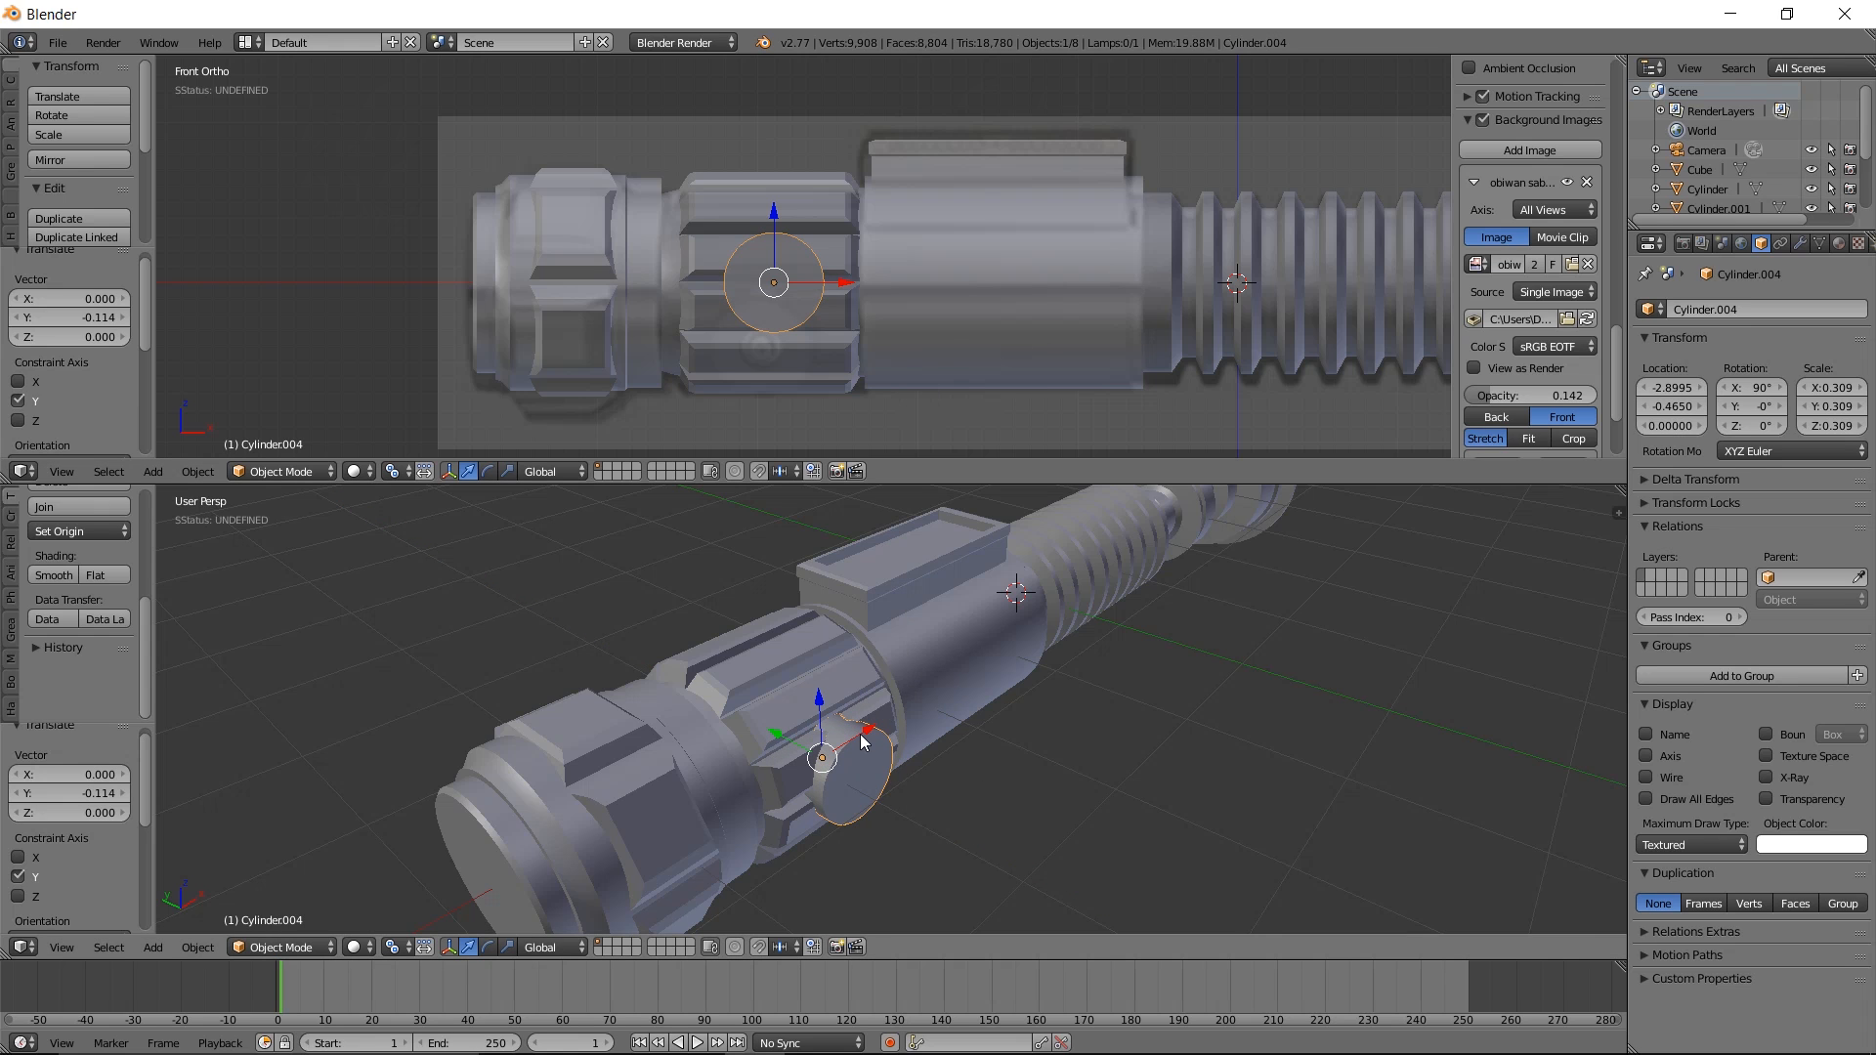
Enter Edit Mode on the side button cylinder and bevel the edge of its outer face by 0.071 with one segment
key("KP_Decimal")
mouse_move(1124, 696)
middle_mouse_down()
mouse_move(976, 610)
mouse_move(840, 680)
mouse_move(1083, 635)
mouse_move(867, 536)
mouse_move(825, 706)
mouse_move(1028, 714)
mouse_move(1109, 673)
middle_mouse_up()
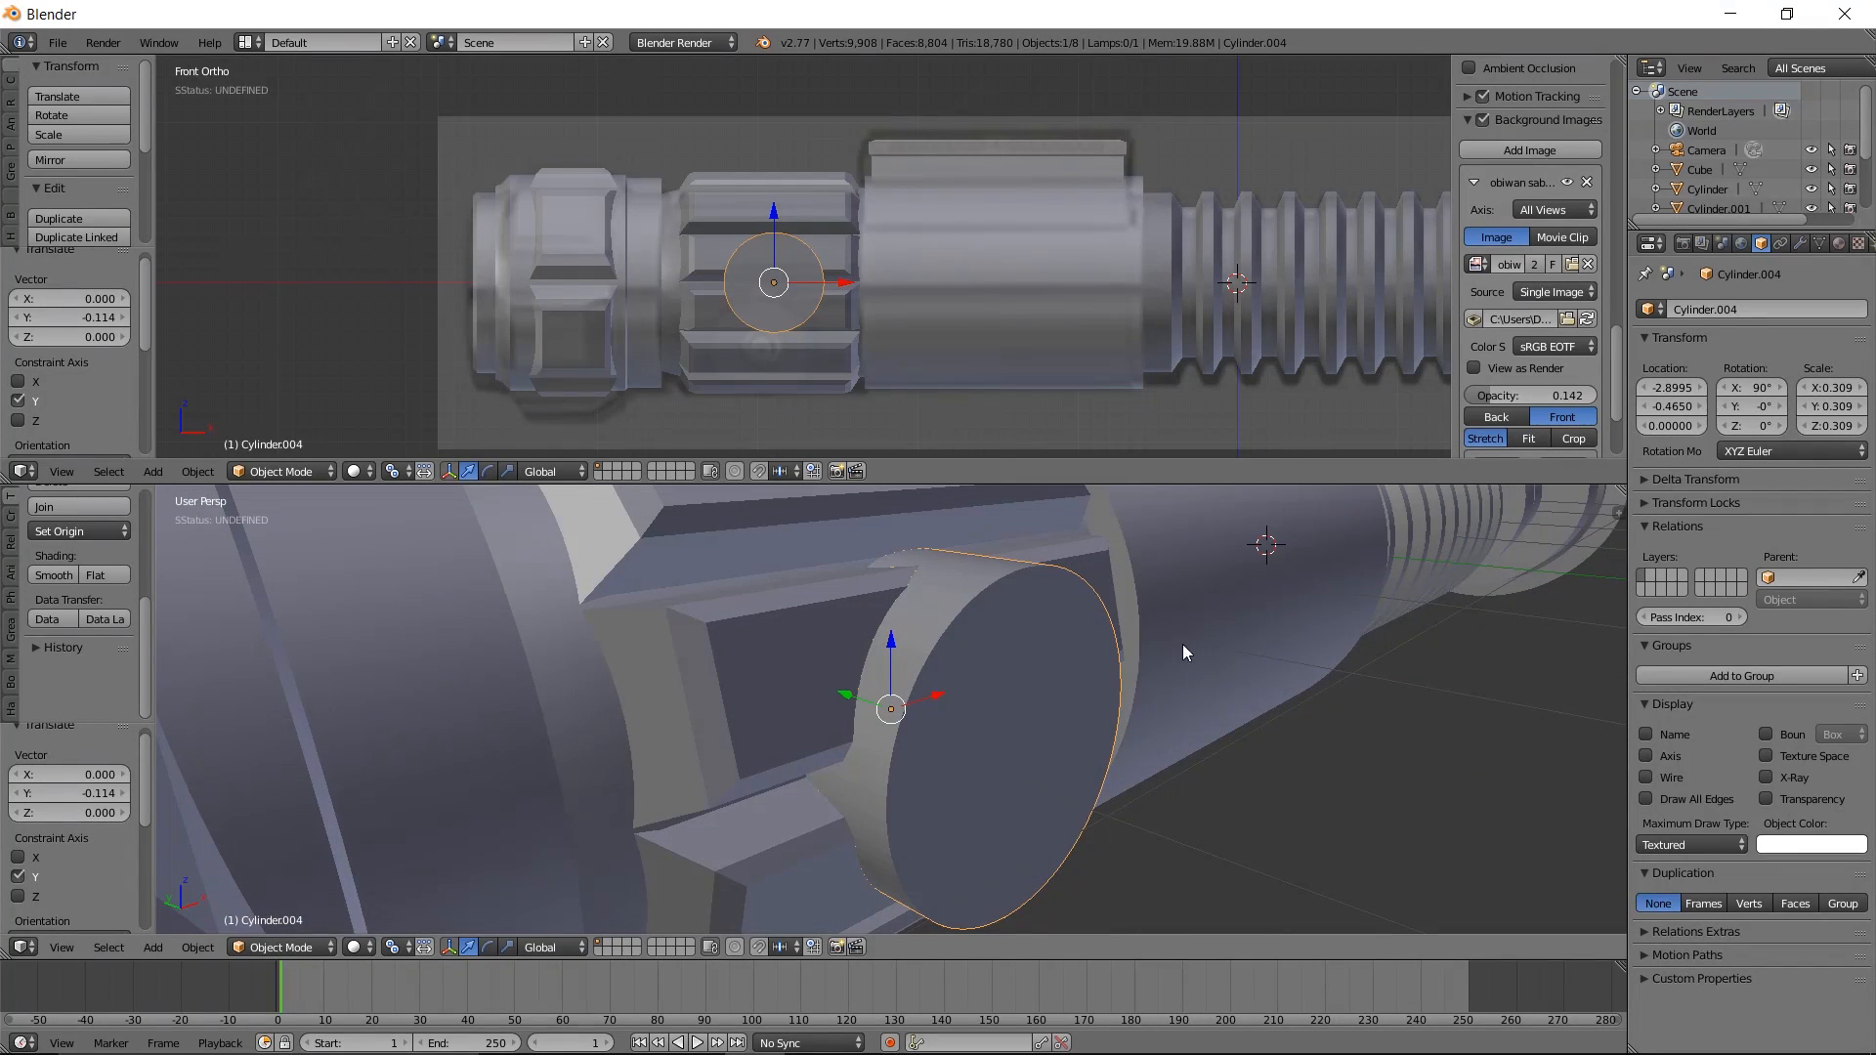
key("Tab")
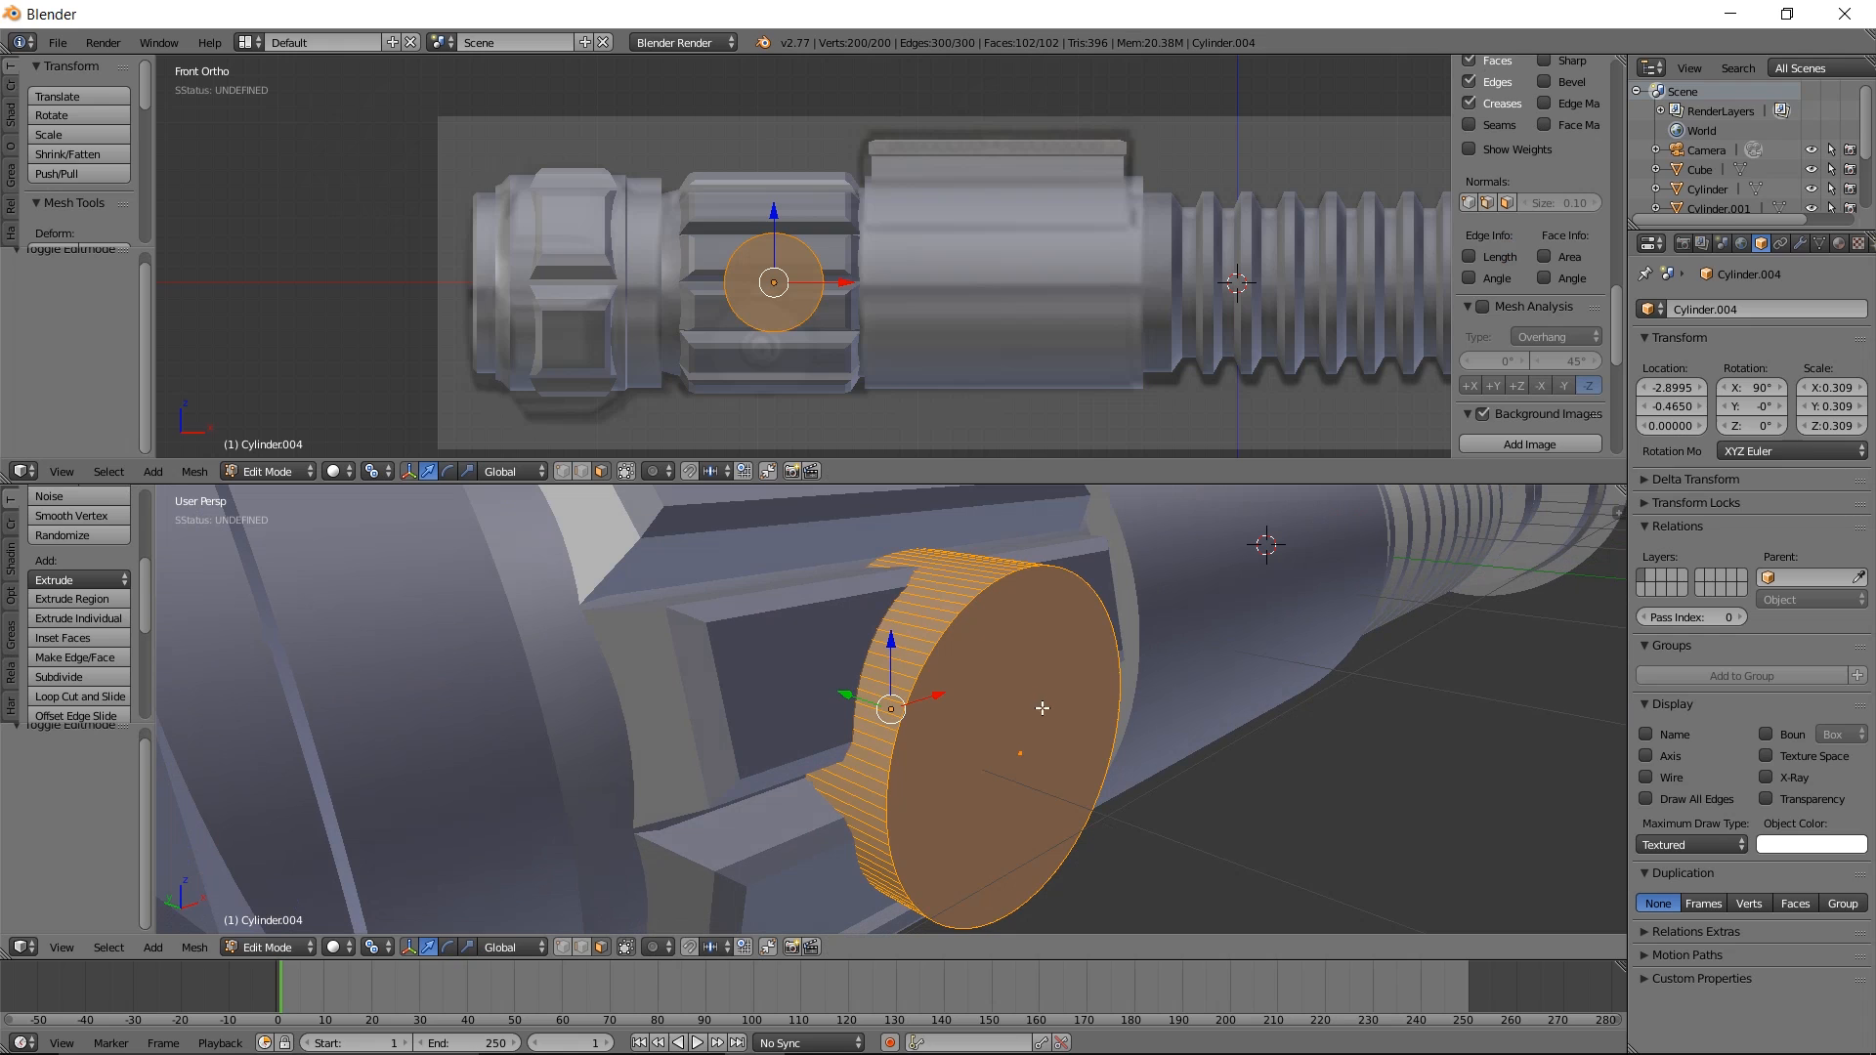
right_click(1023, 740)
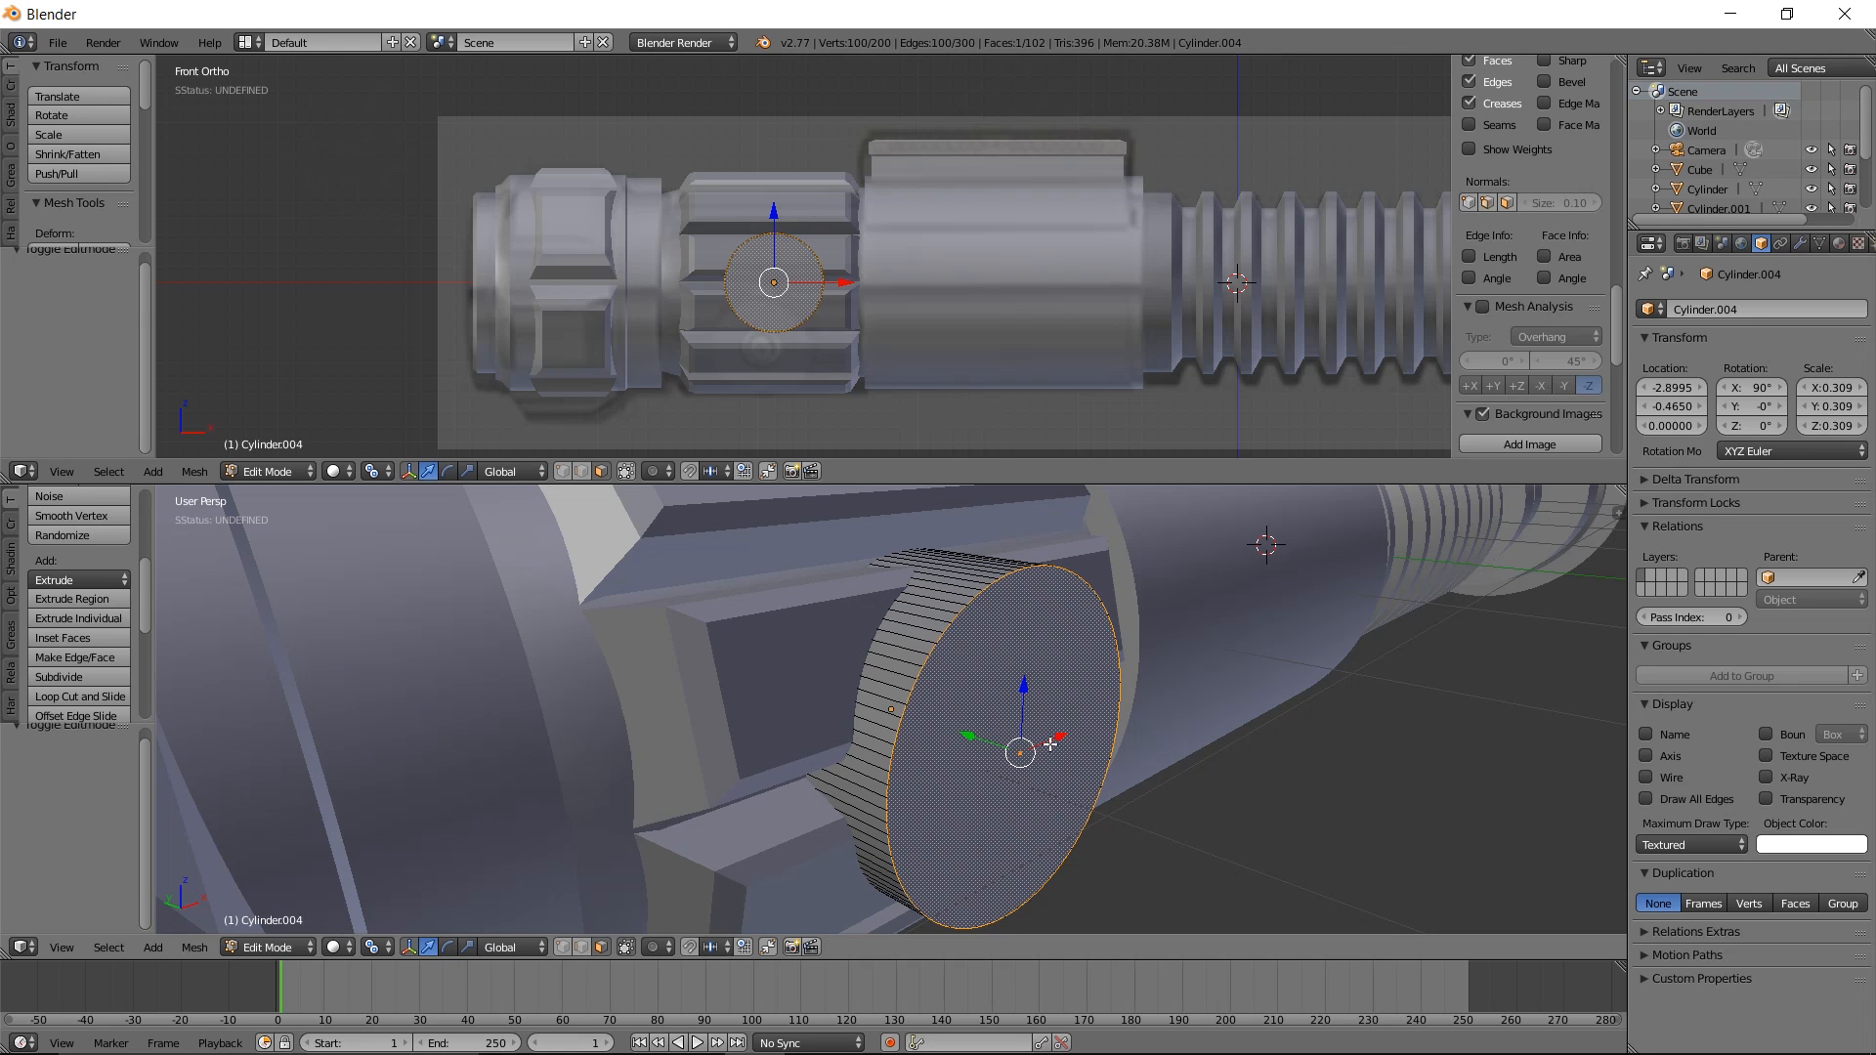
key("i")
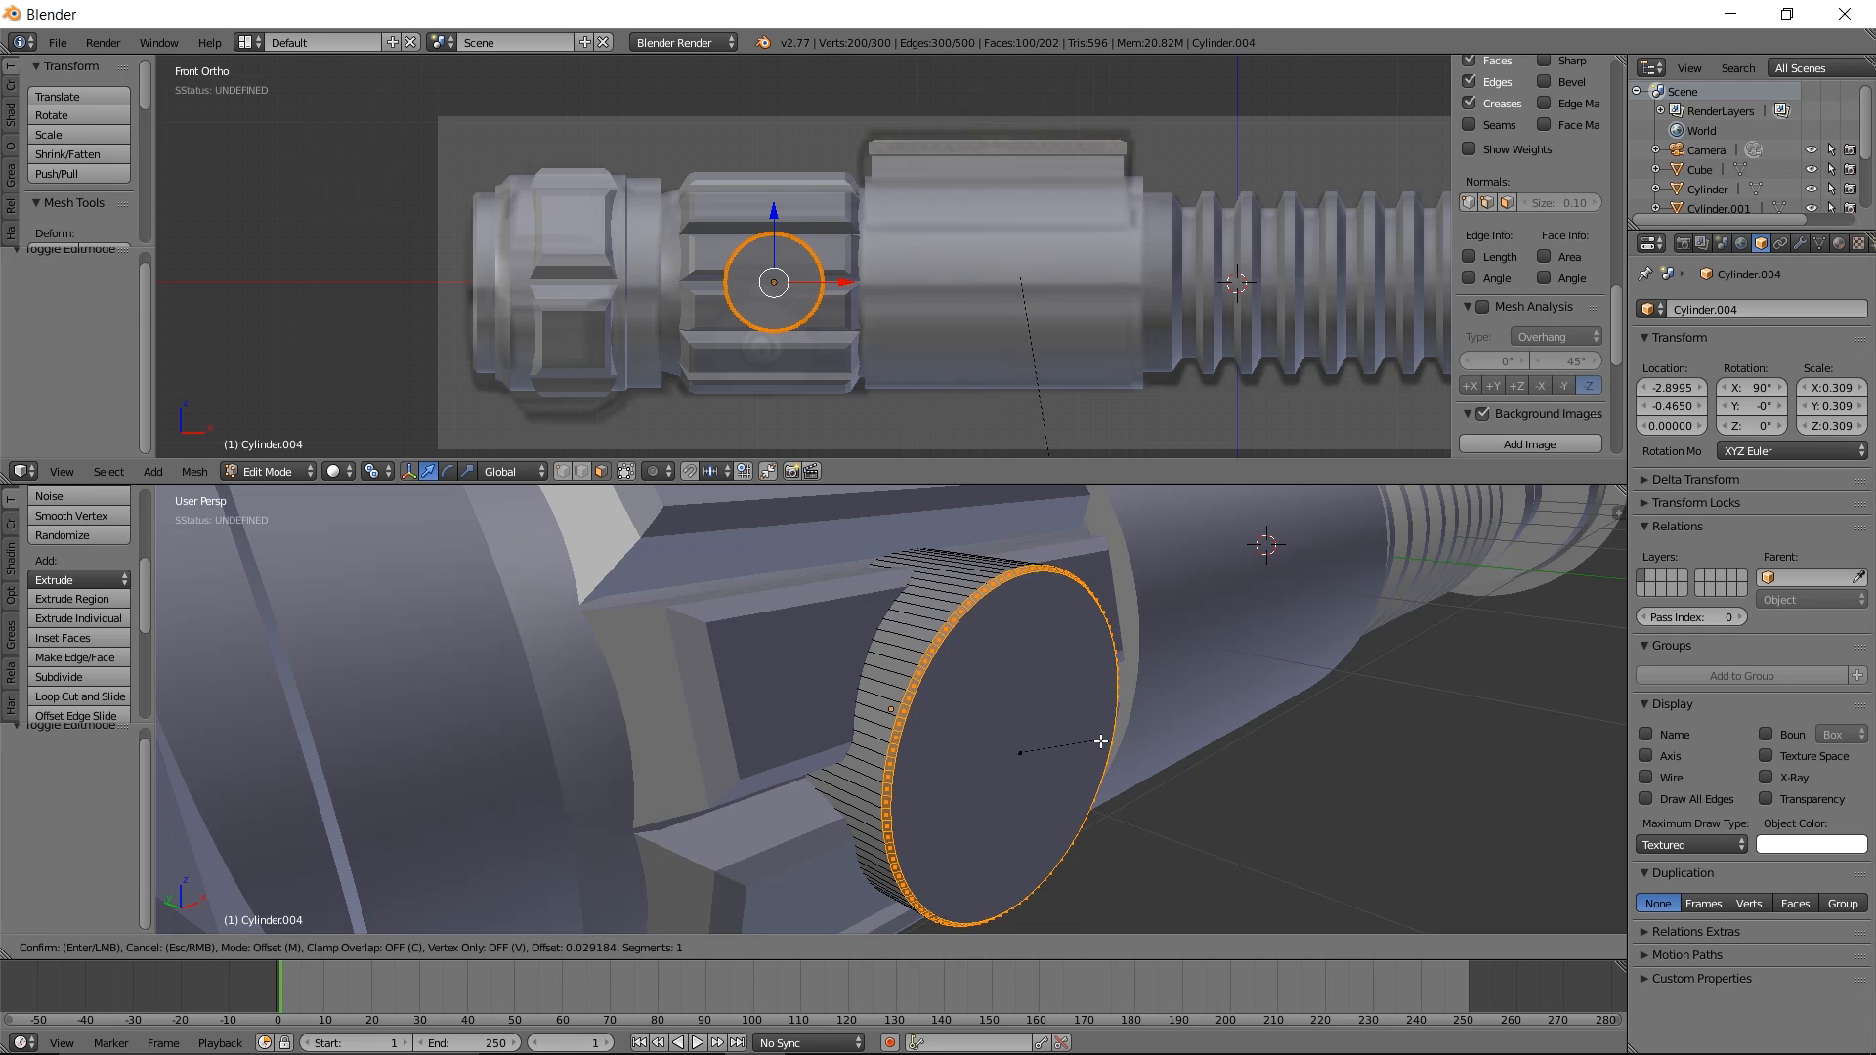
left_click(1120, 755)
Inset the button's outer face by about 0.063 and extrude it slightly inward to leave a raised rim
right_click(1016, 752)
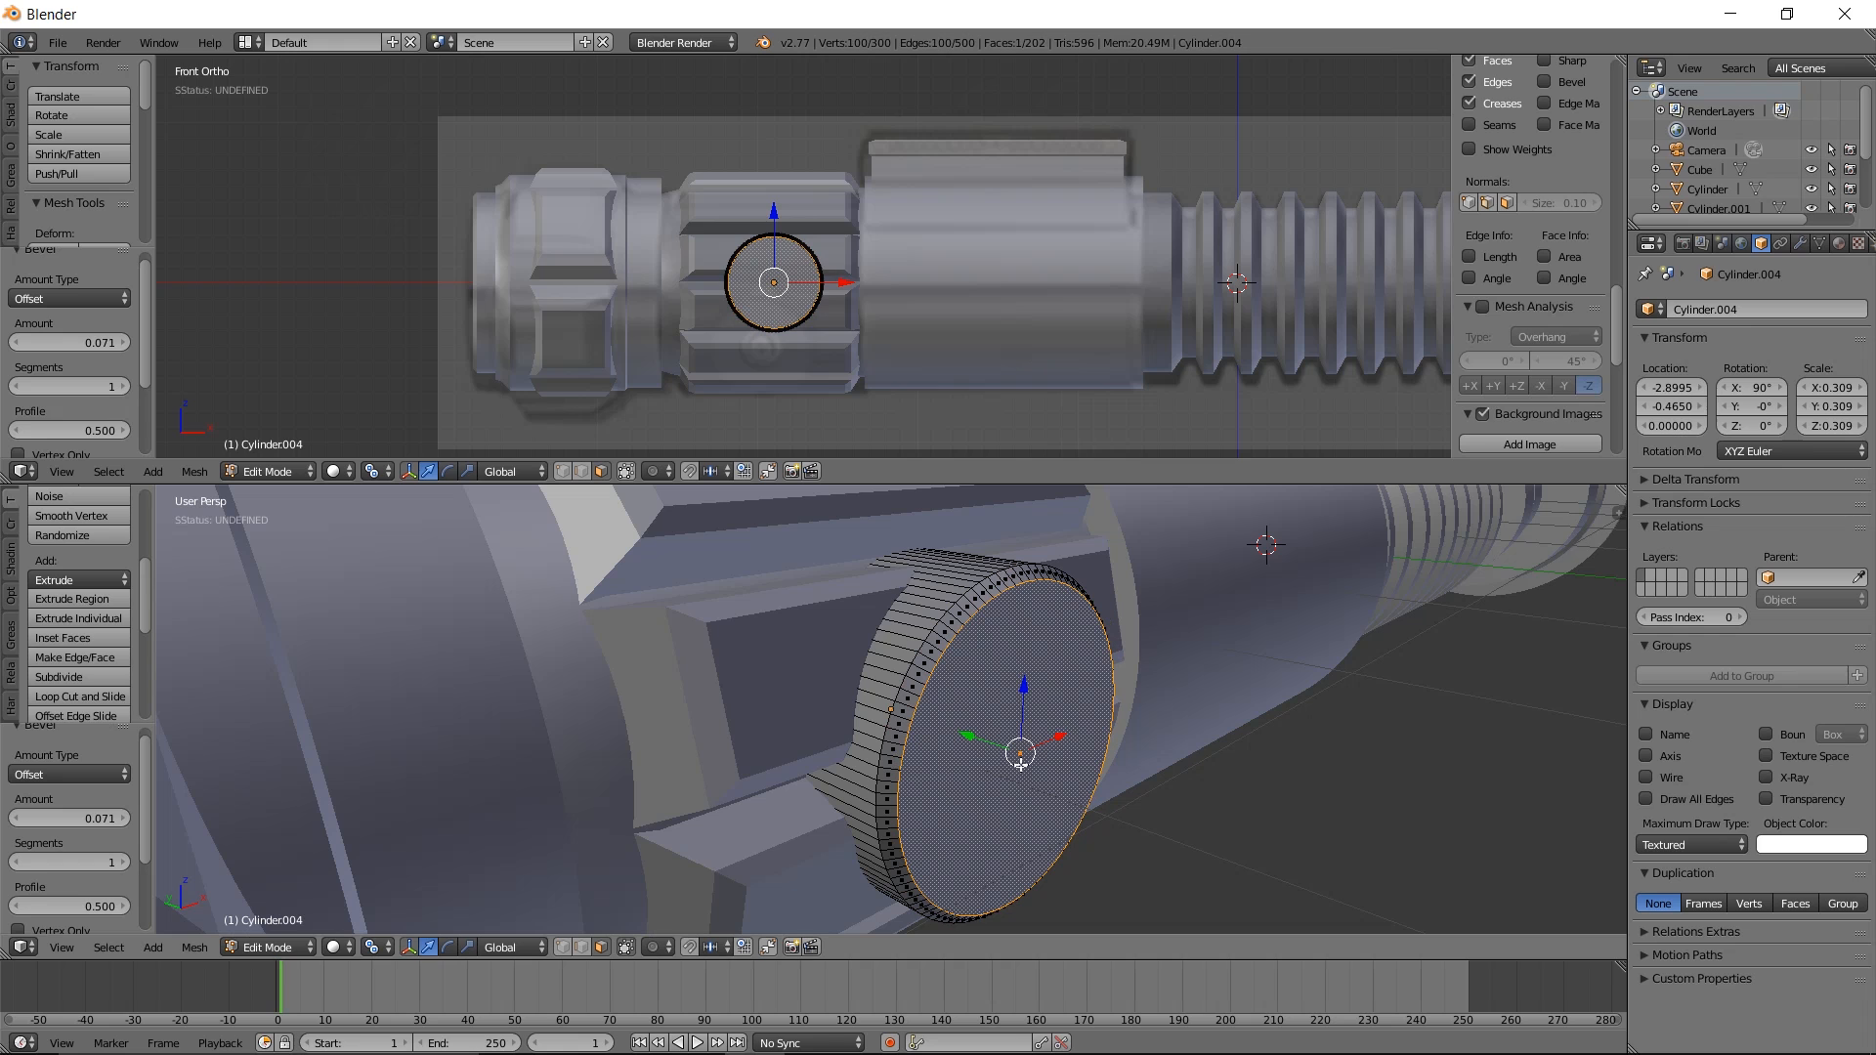
key("i")
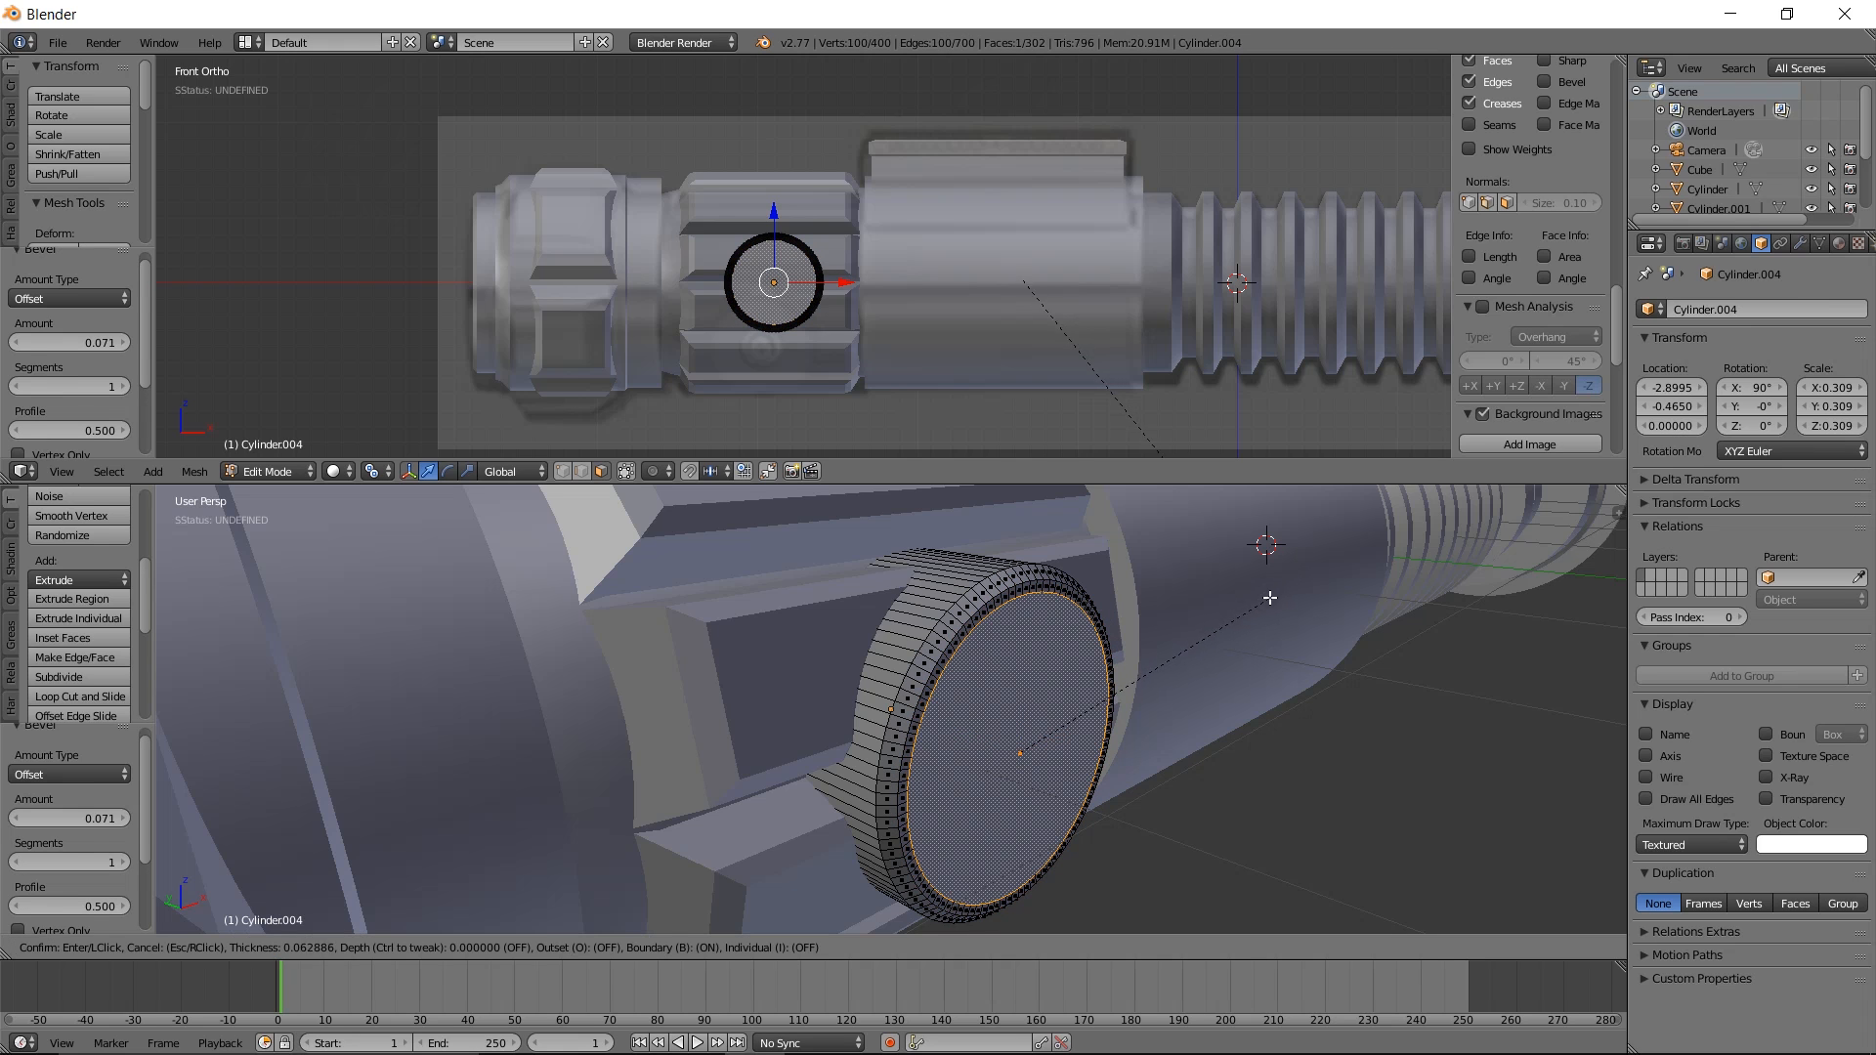
left_click(1257, 600)
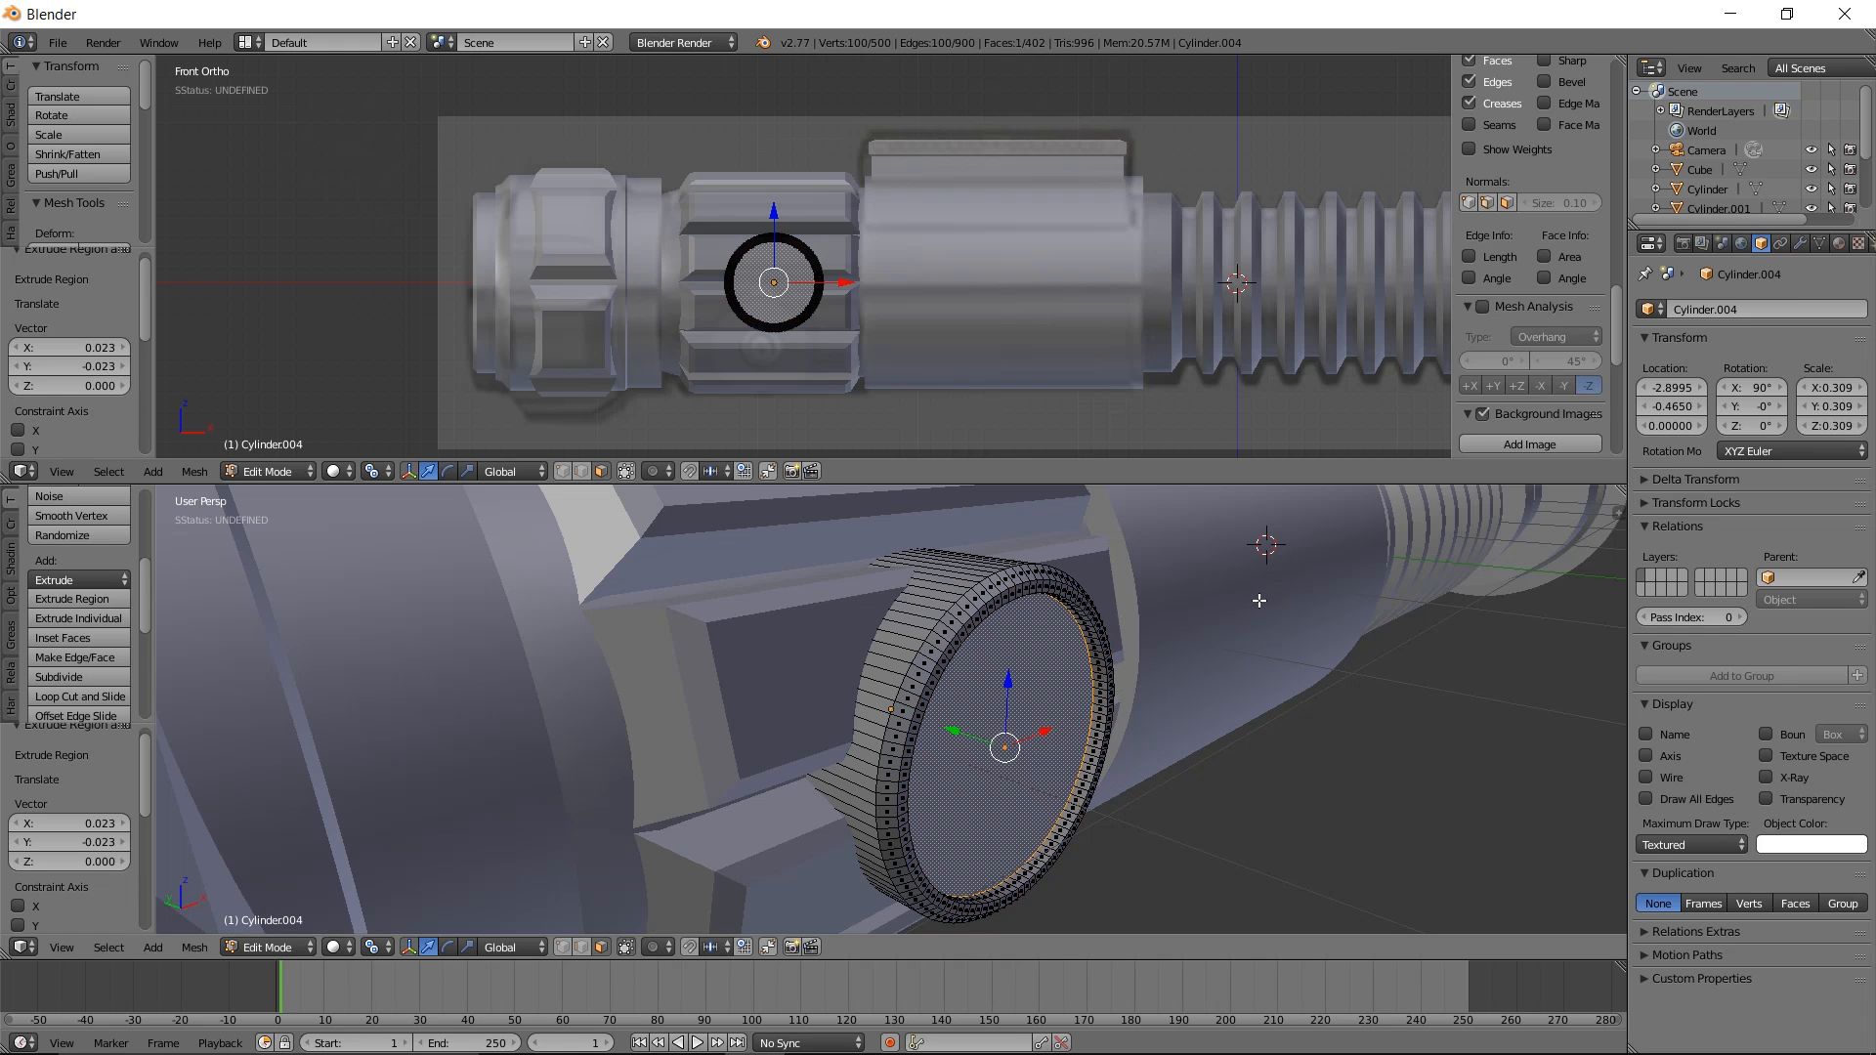
Inset the sunken button face by 0.2807 and move it 0.029 inward along Y to form a sloped dish
key("i")
left_click(1214, 646)
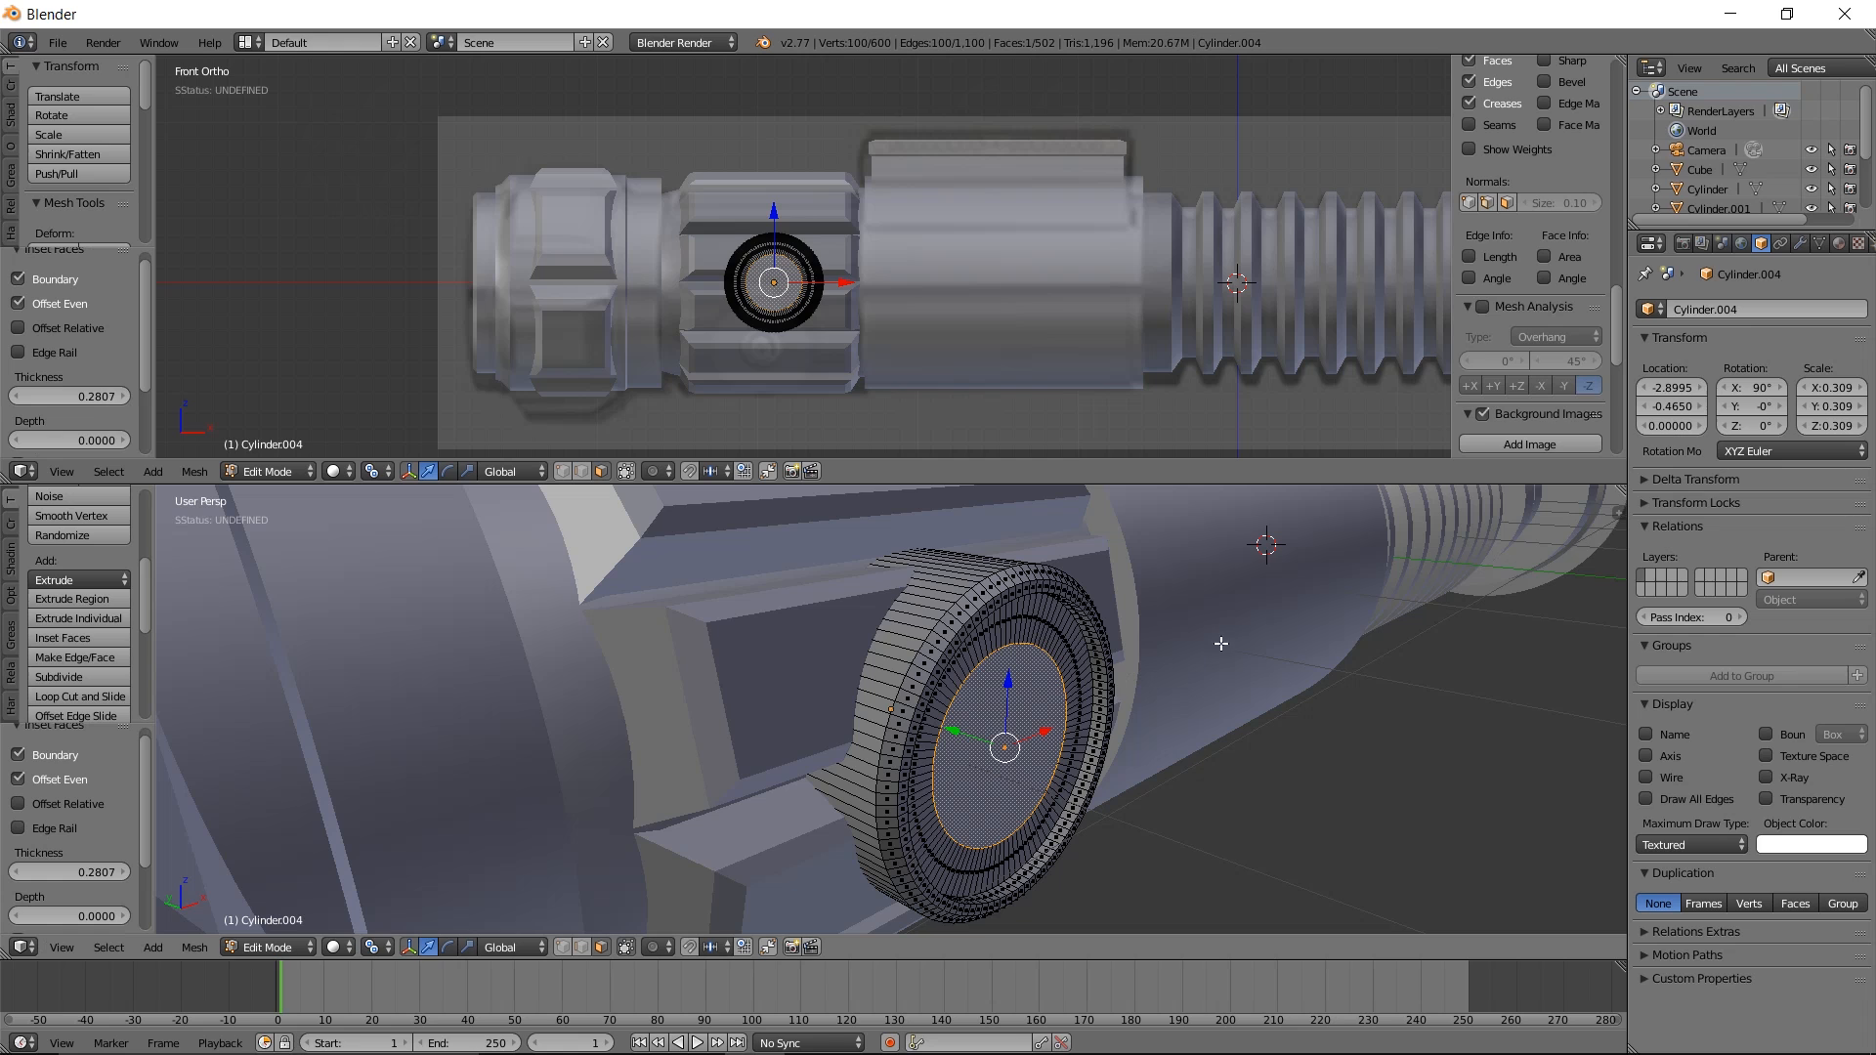
left_click_drag(963, 733, 1048, 674)
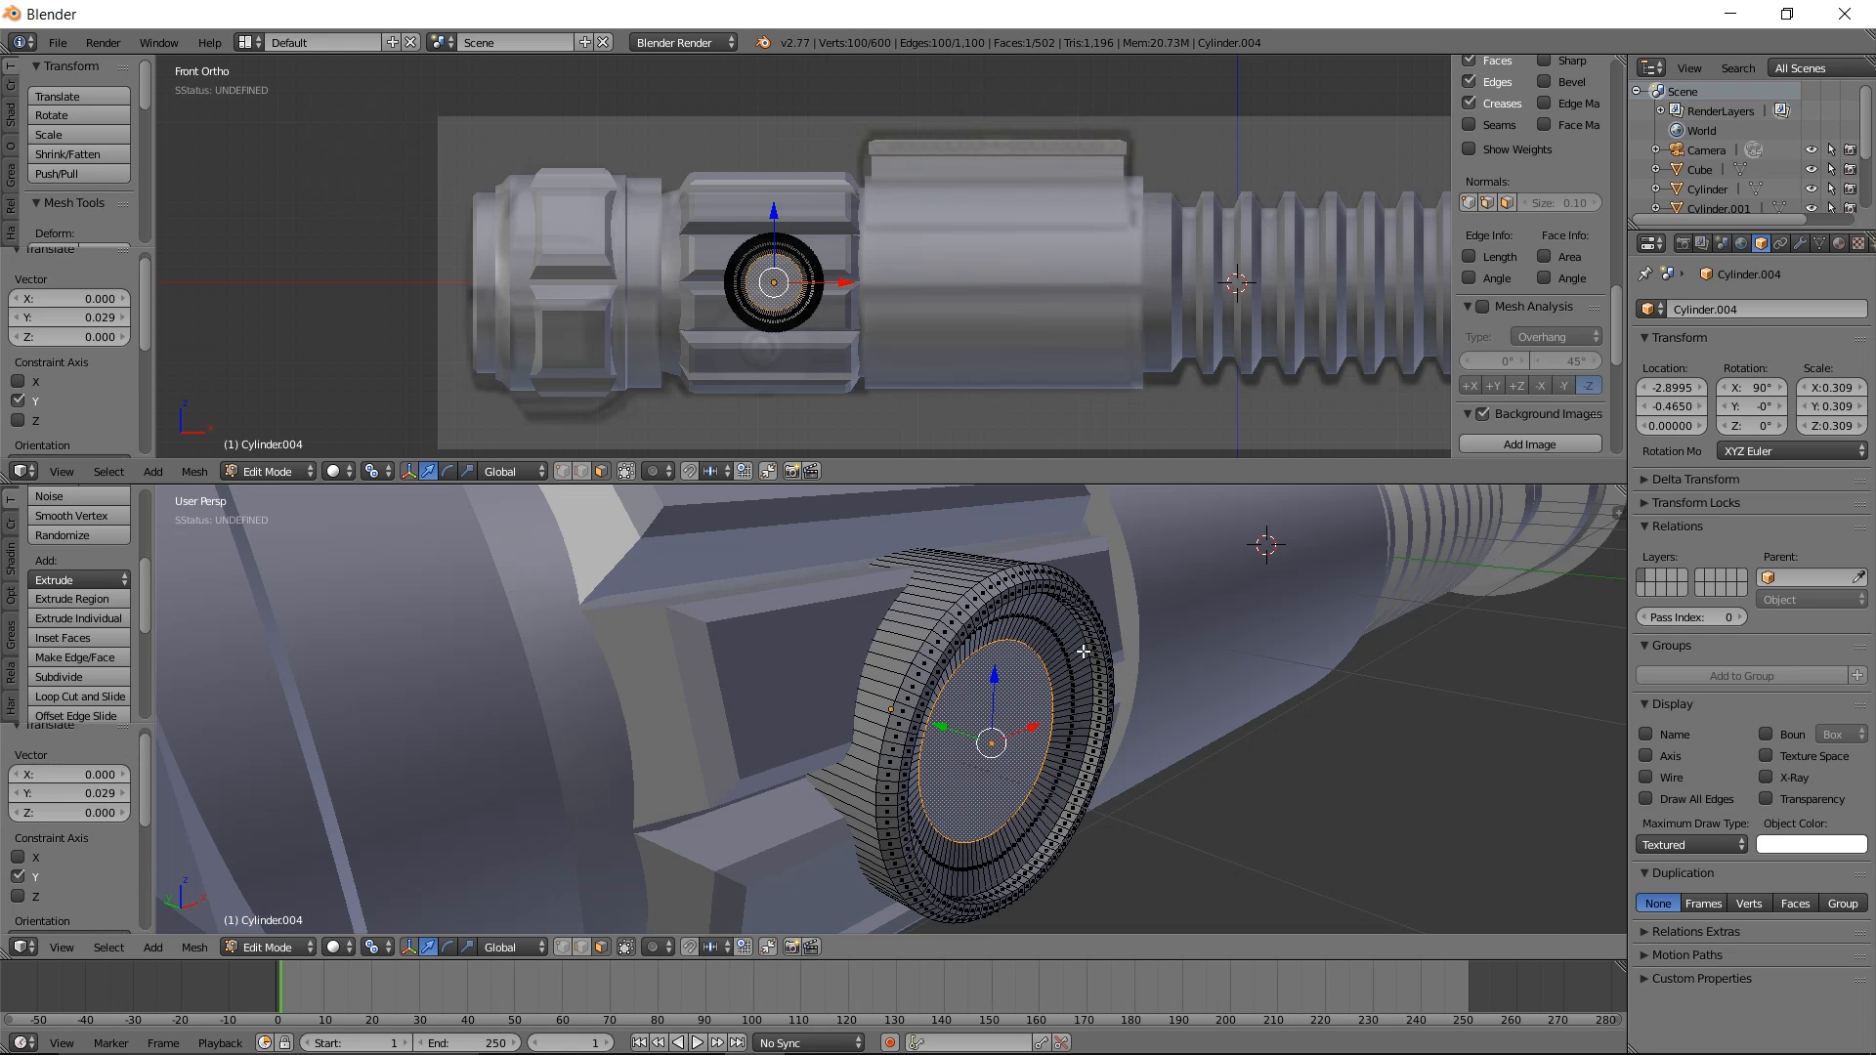
Inset the dish's centre face by 0.2236 and extrude it outward to form a central stud
key("i")
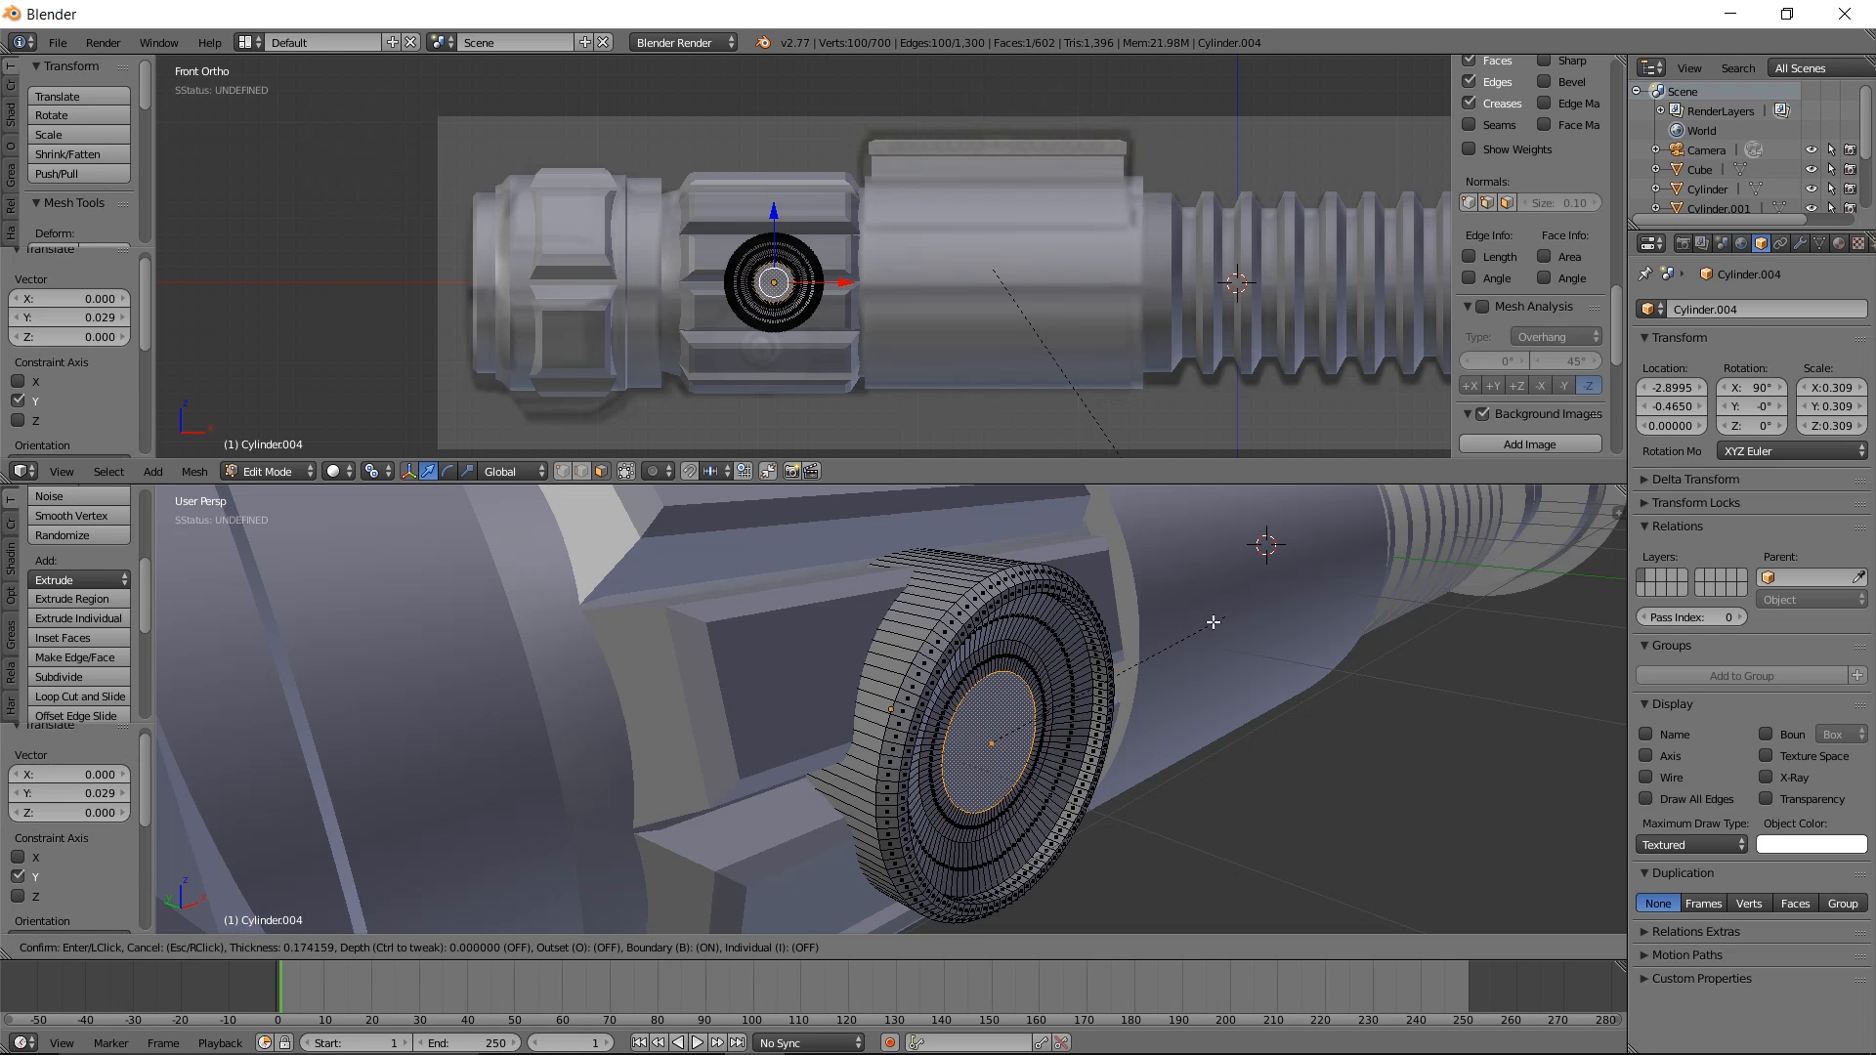
left_click(1139, 671)
key("e")
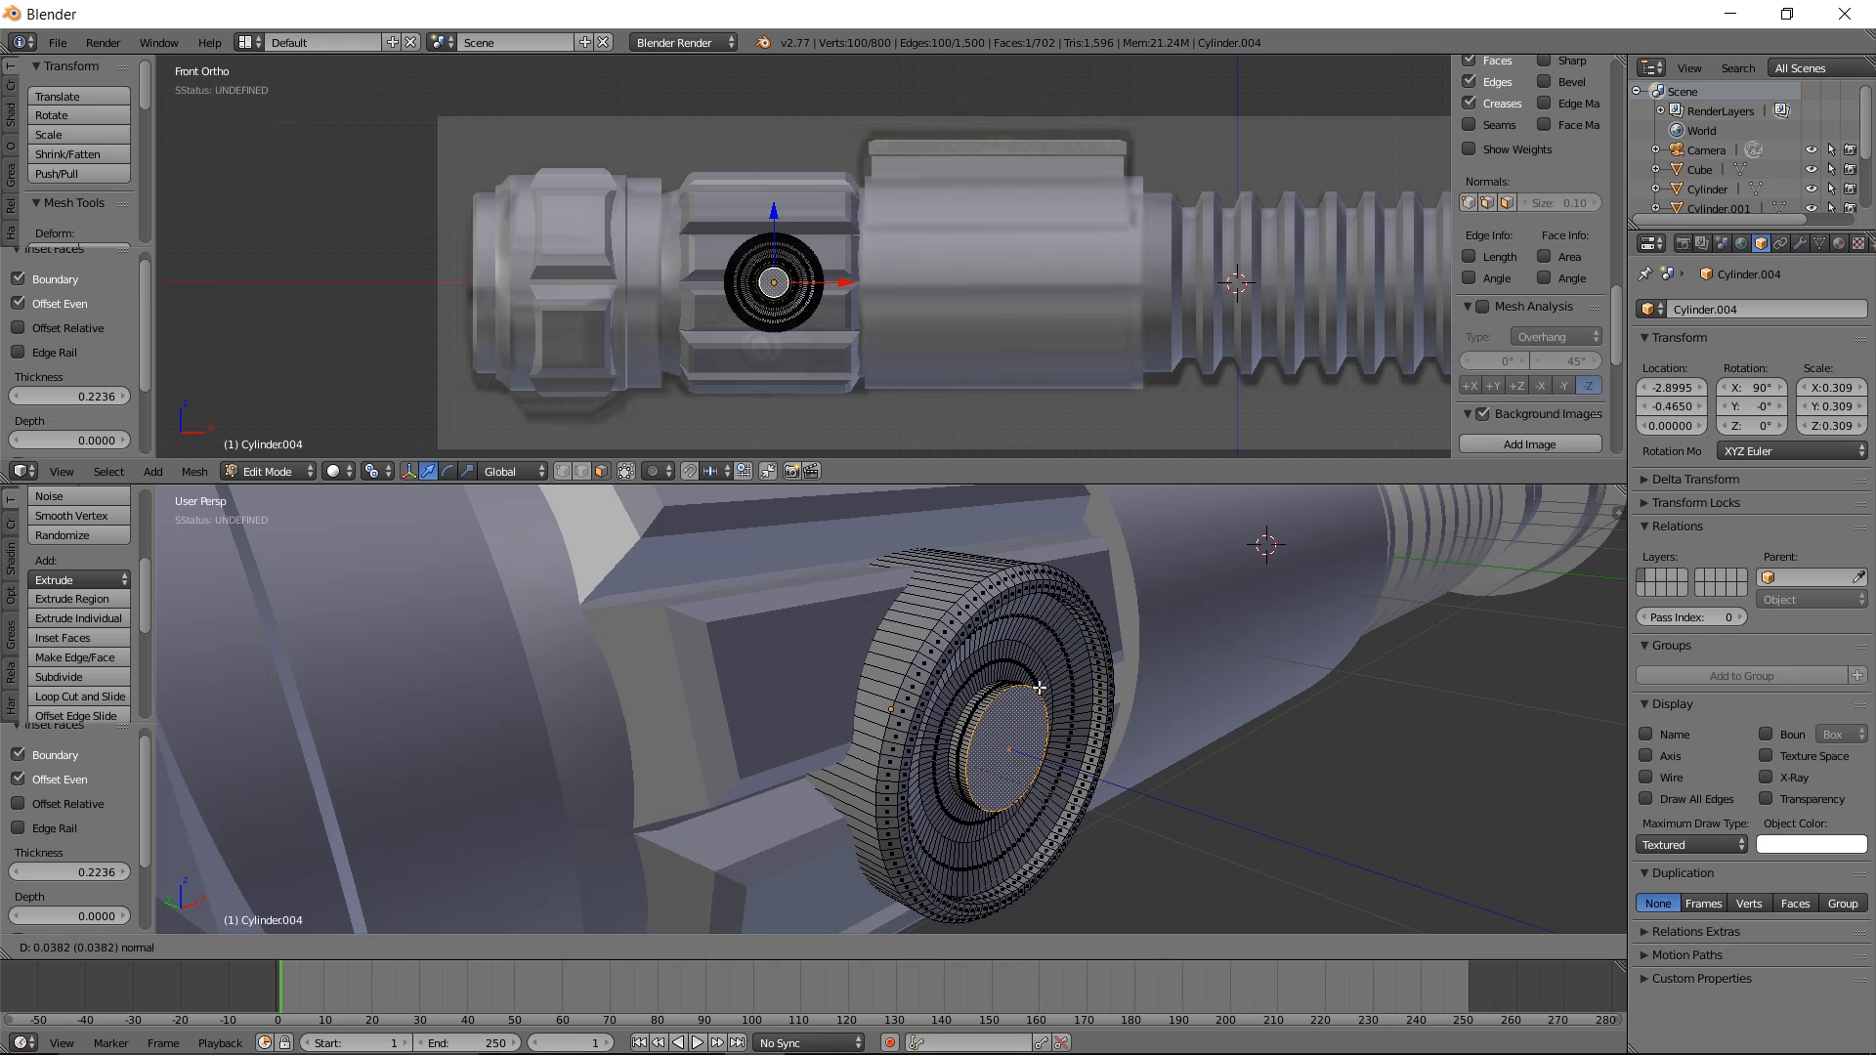
left_click(1033, 710)
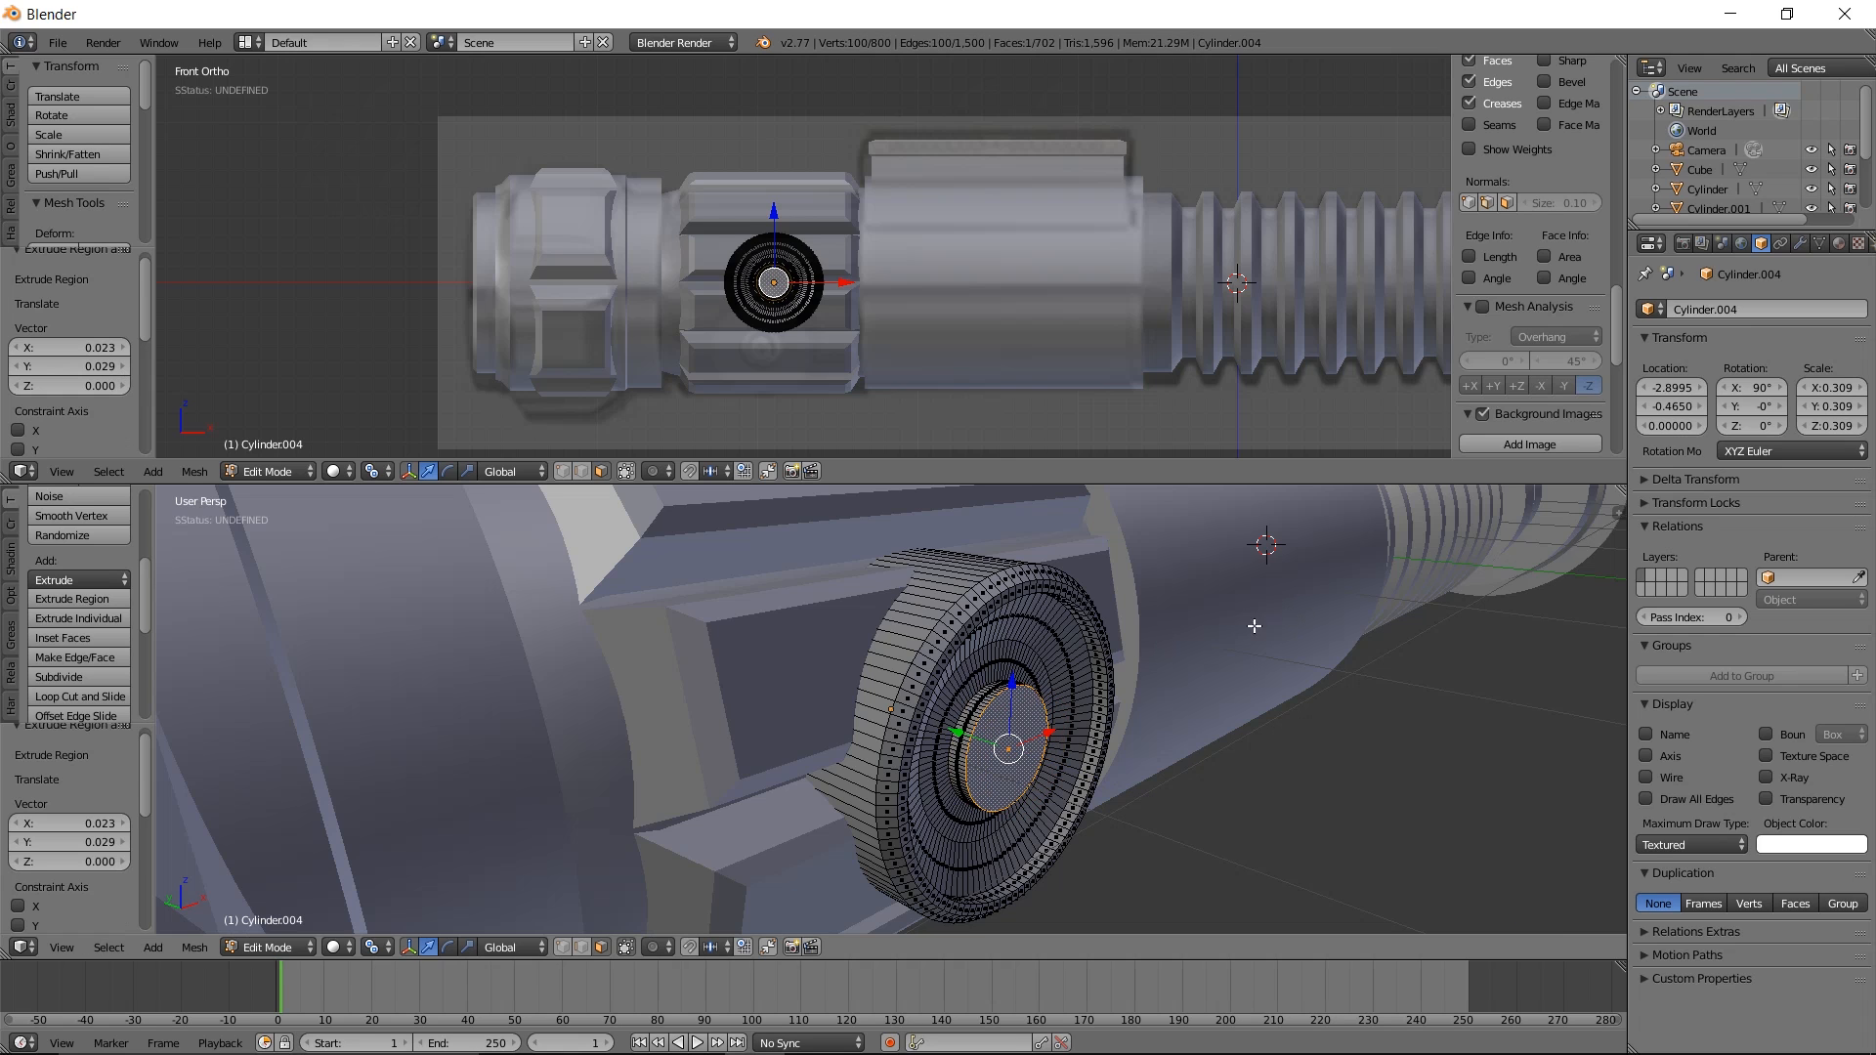
Scale down the stud's outer face, move it 0.015 along Y, and return to Object Mode
key("s")
left_click(994, 739)
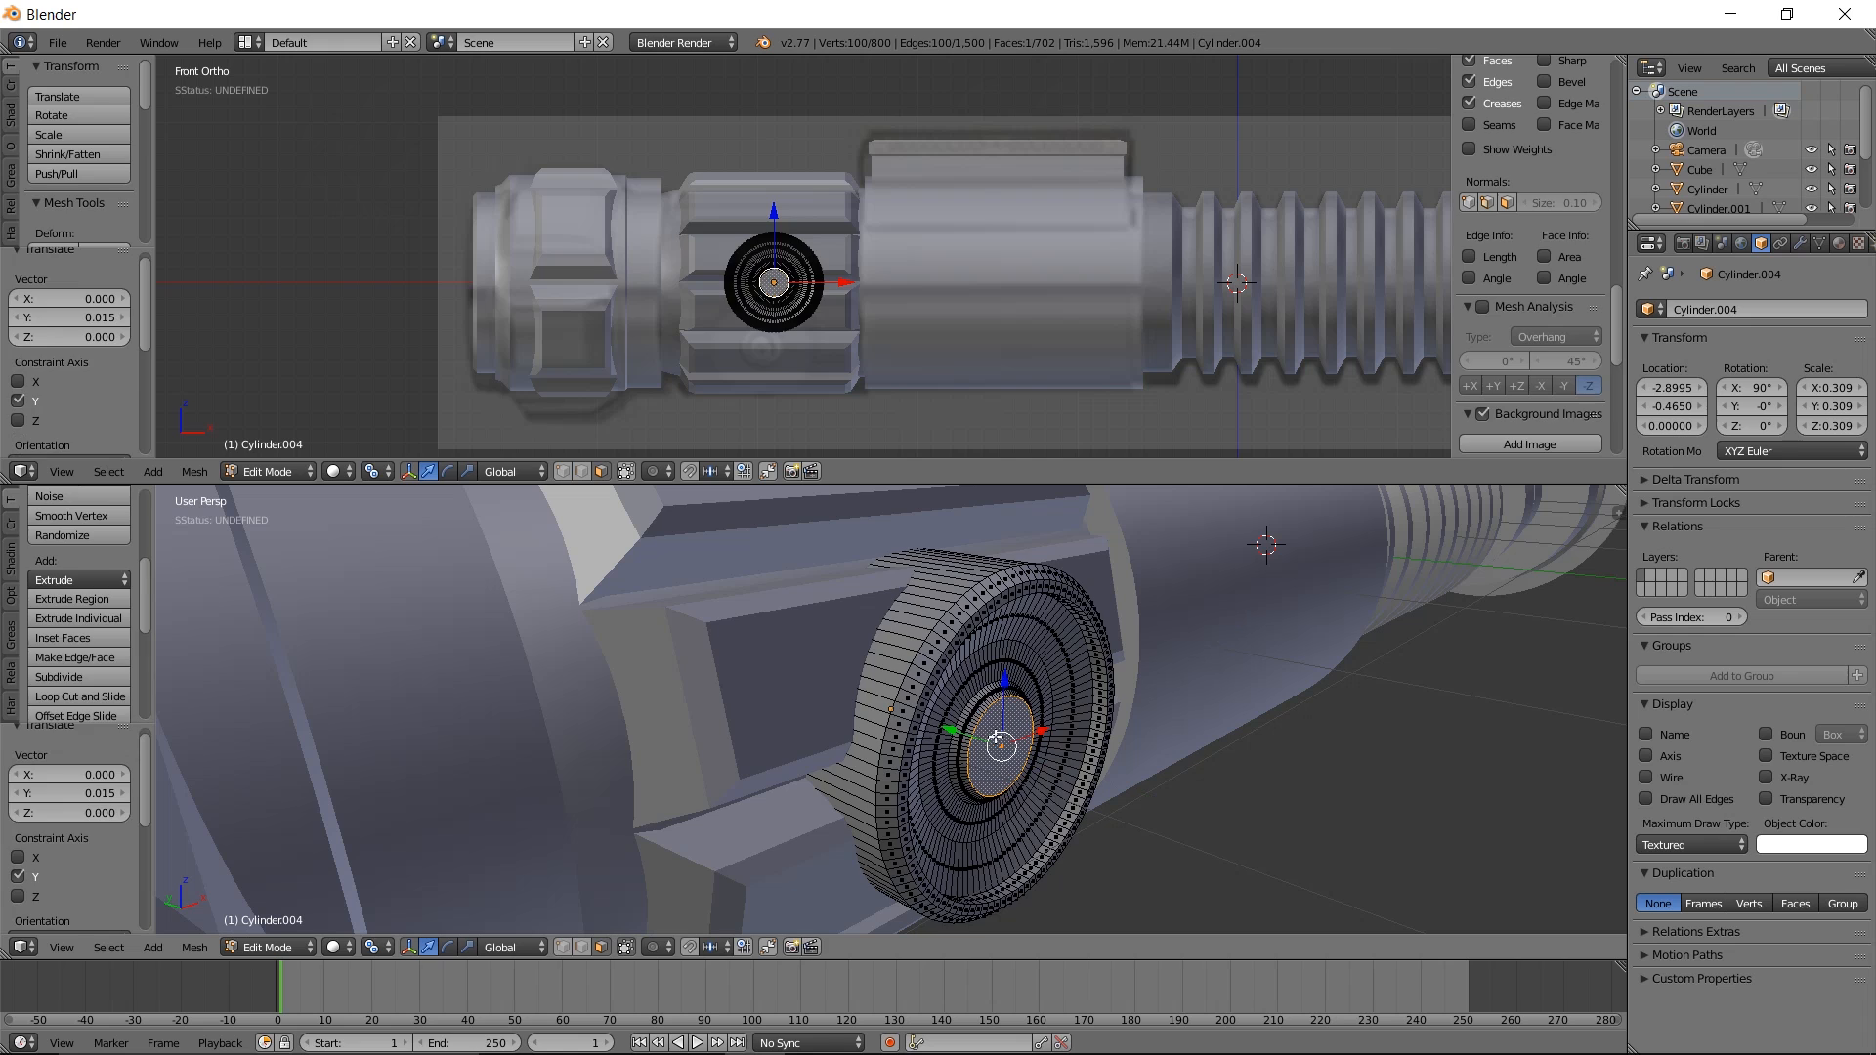
key("Tab")
Compare the button with the reference at background image opacity 1.000, and hide the image with opacity 0.000
middle_click_drag(1048, 721, 951, 699)
left_click_drag(1524, 396, 1616, 389)
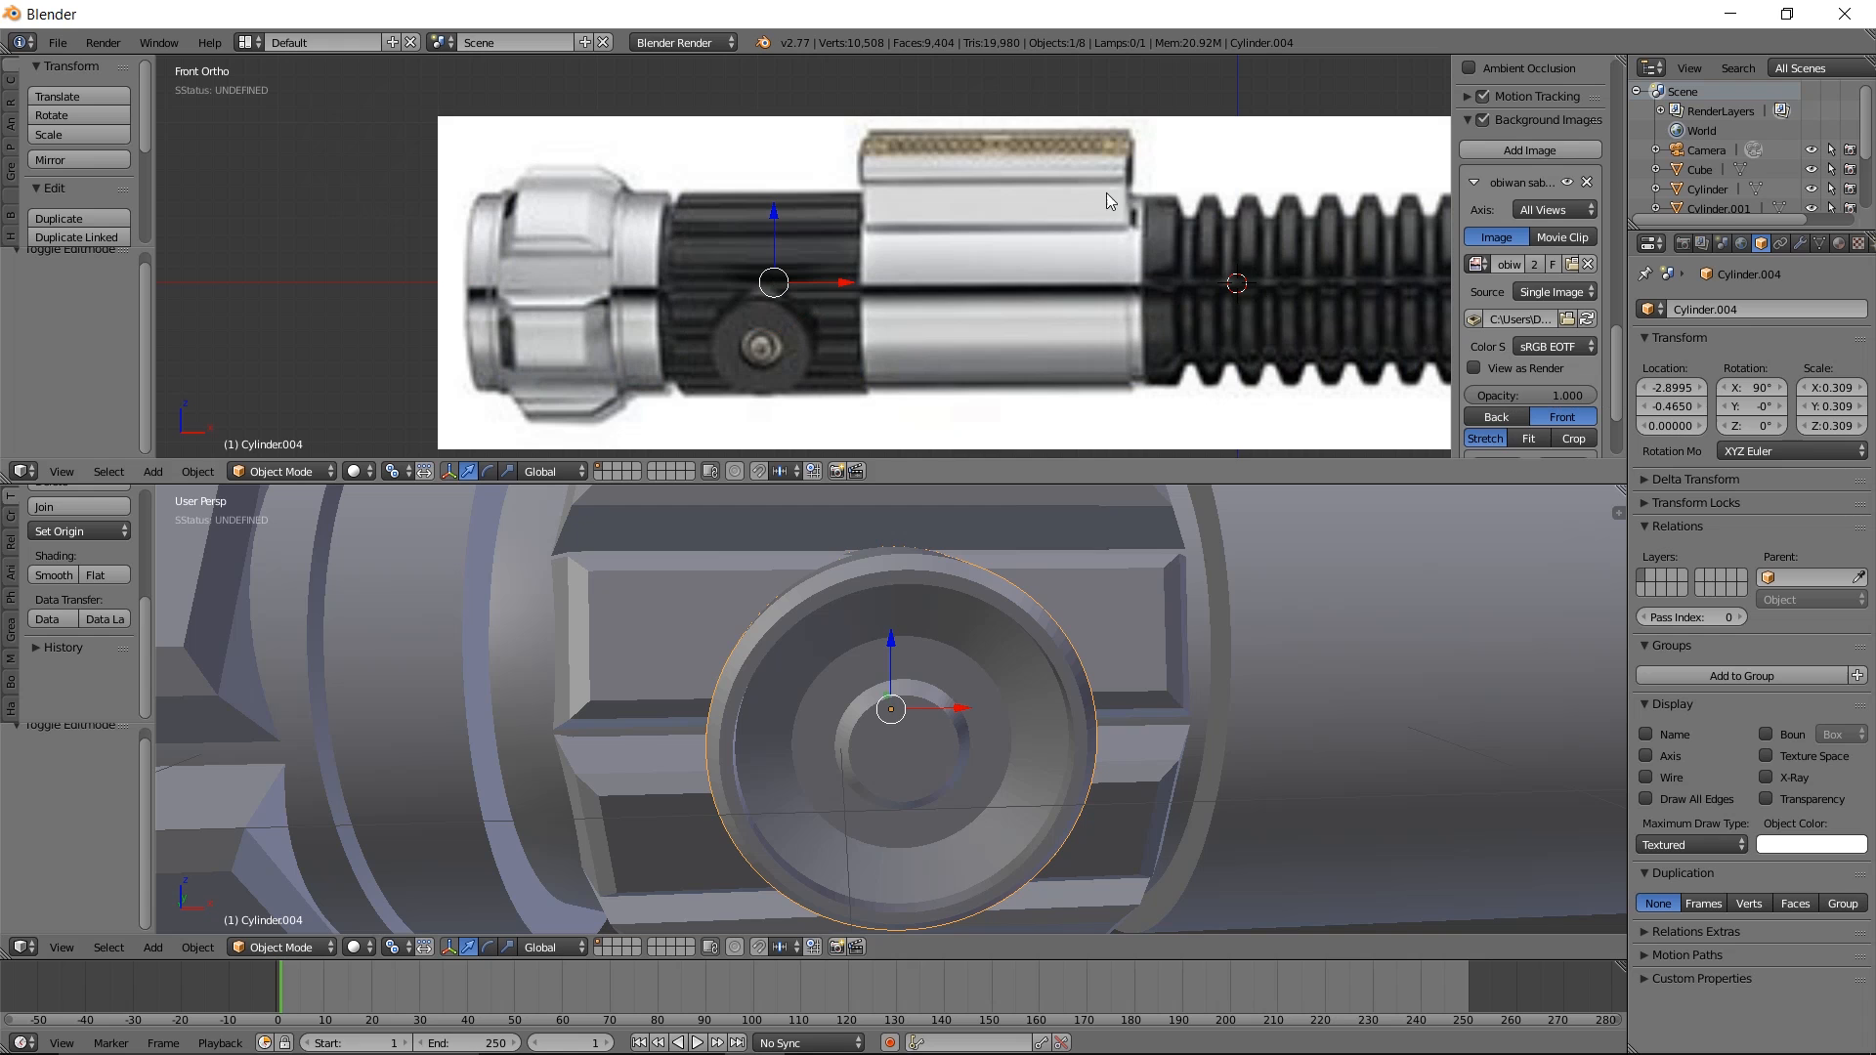
left_click_drag(1540, 397, 1387, 396)
Scale the whole side button to 0.276 and move it outward along Y to -0.4898
middle_click_drag(924, 701, 969, 705)
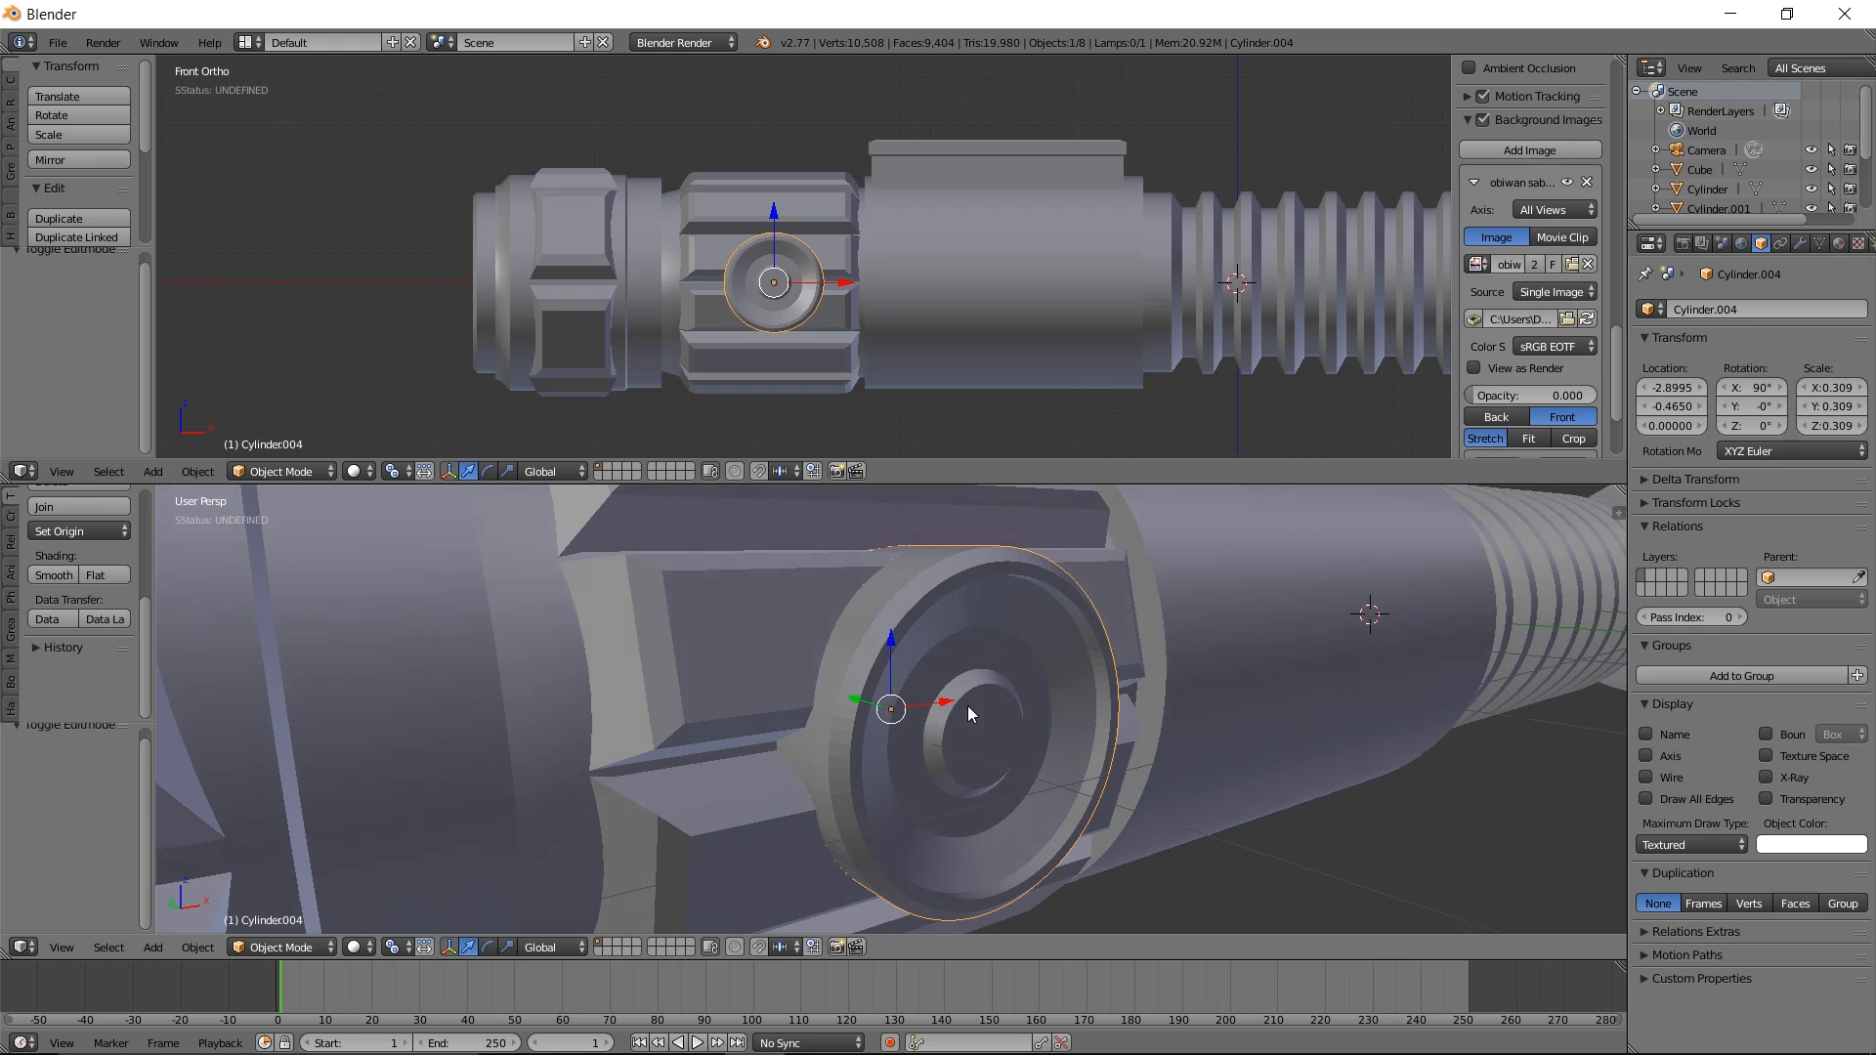
key("s")
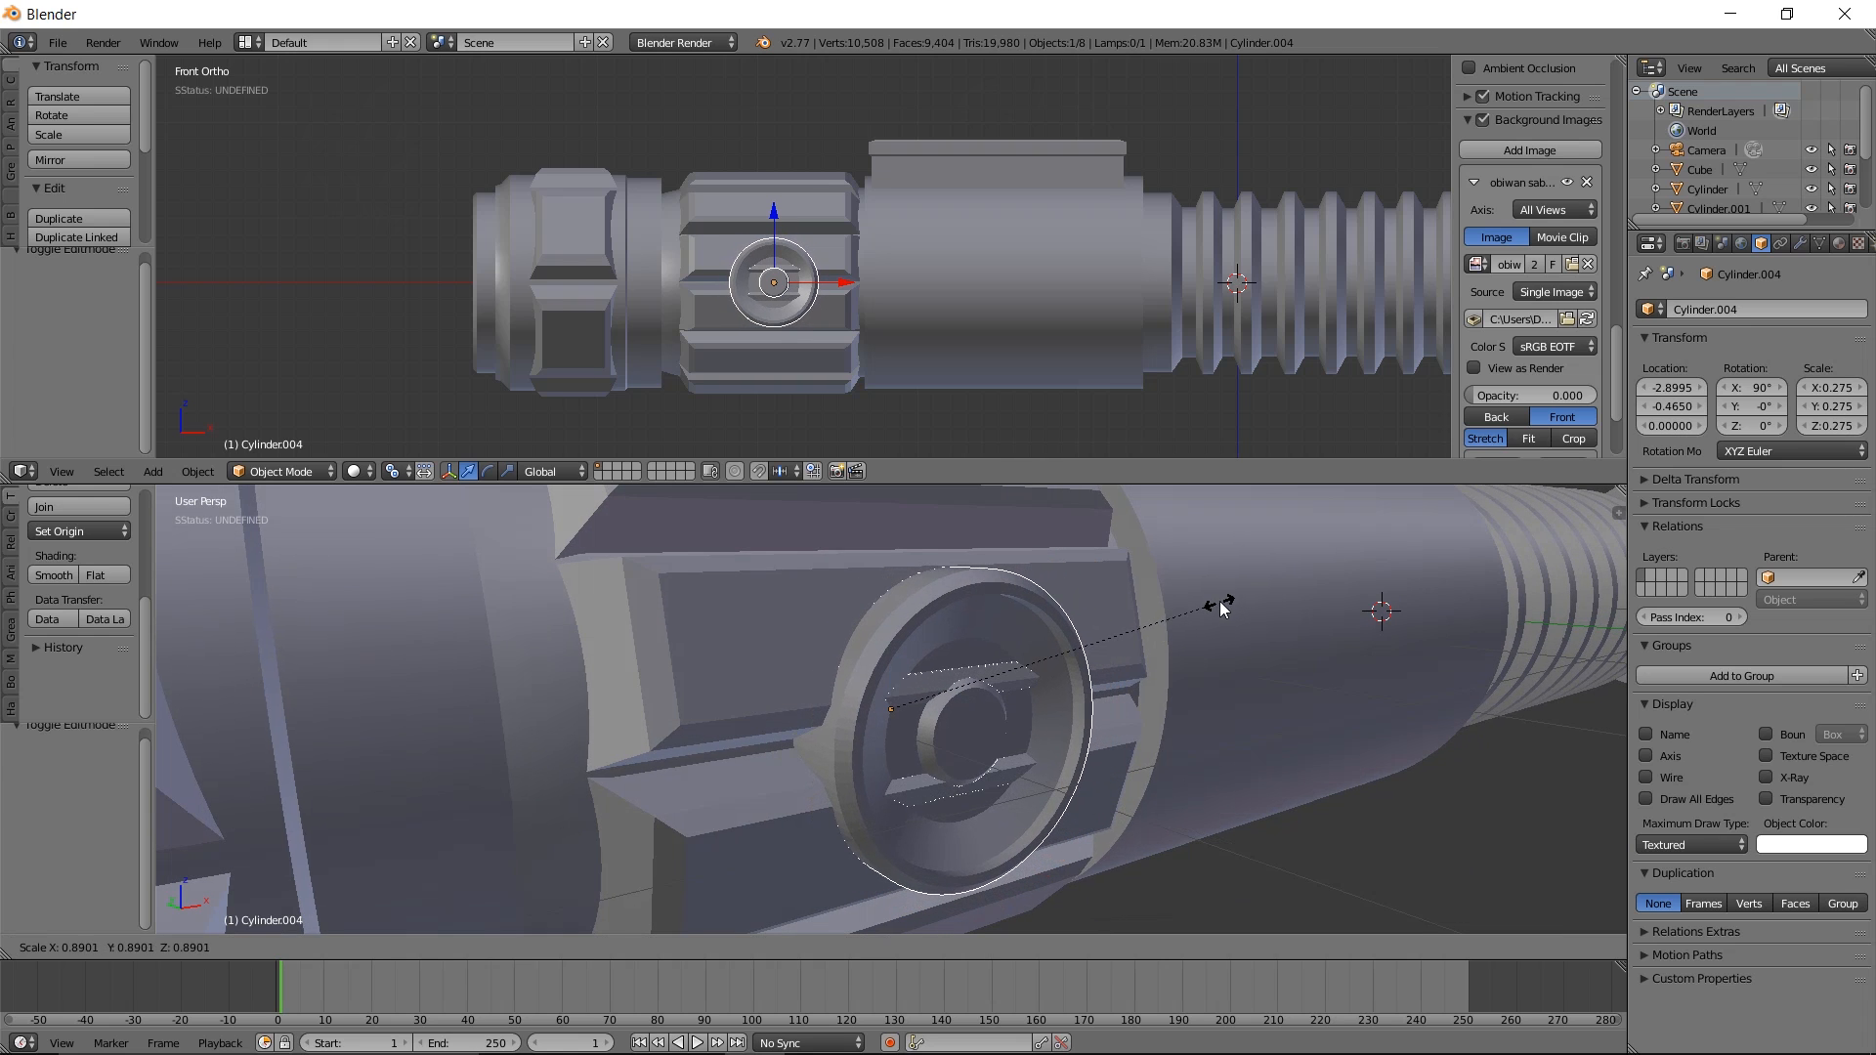
left_click(1220, 601)
left_click_drag(857, 702, 864, 700)
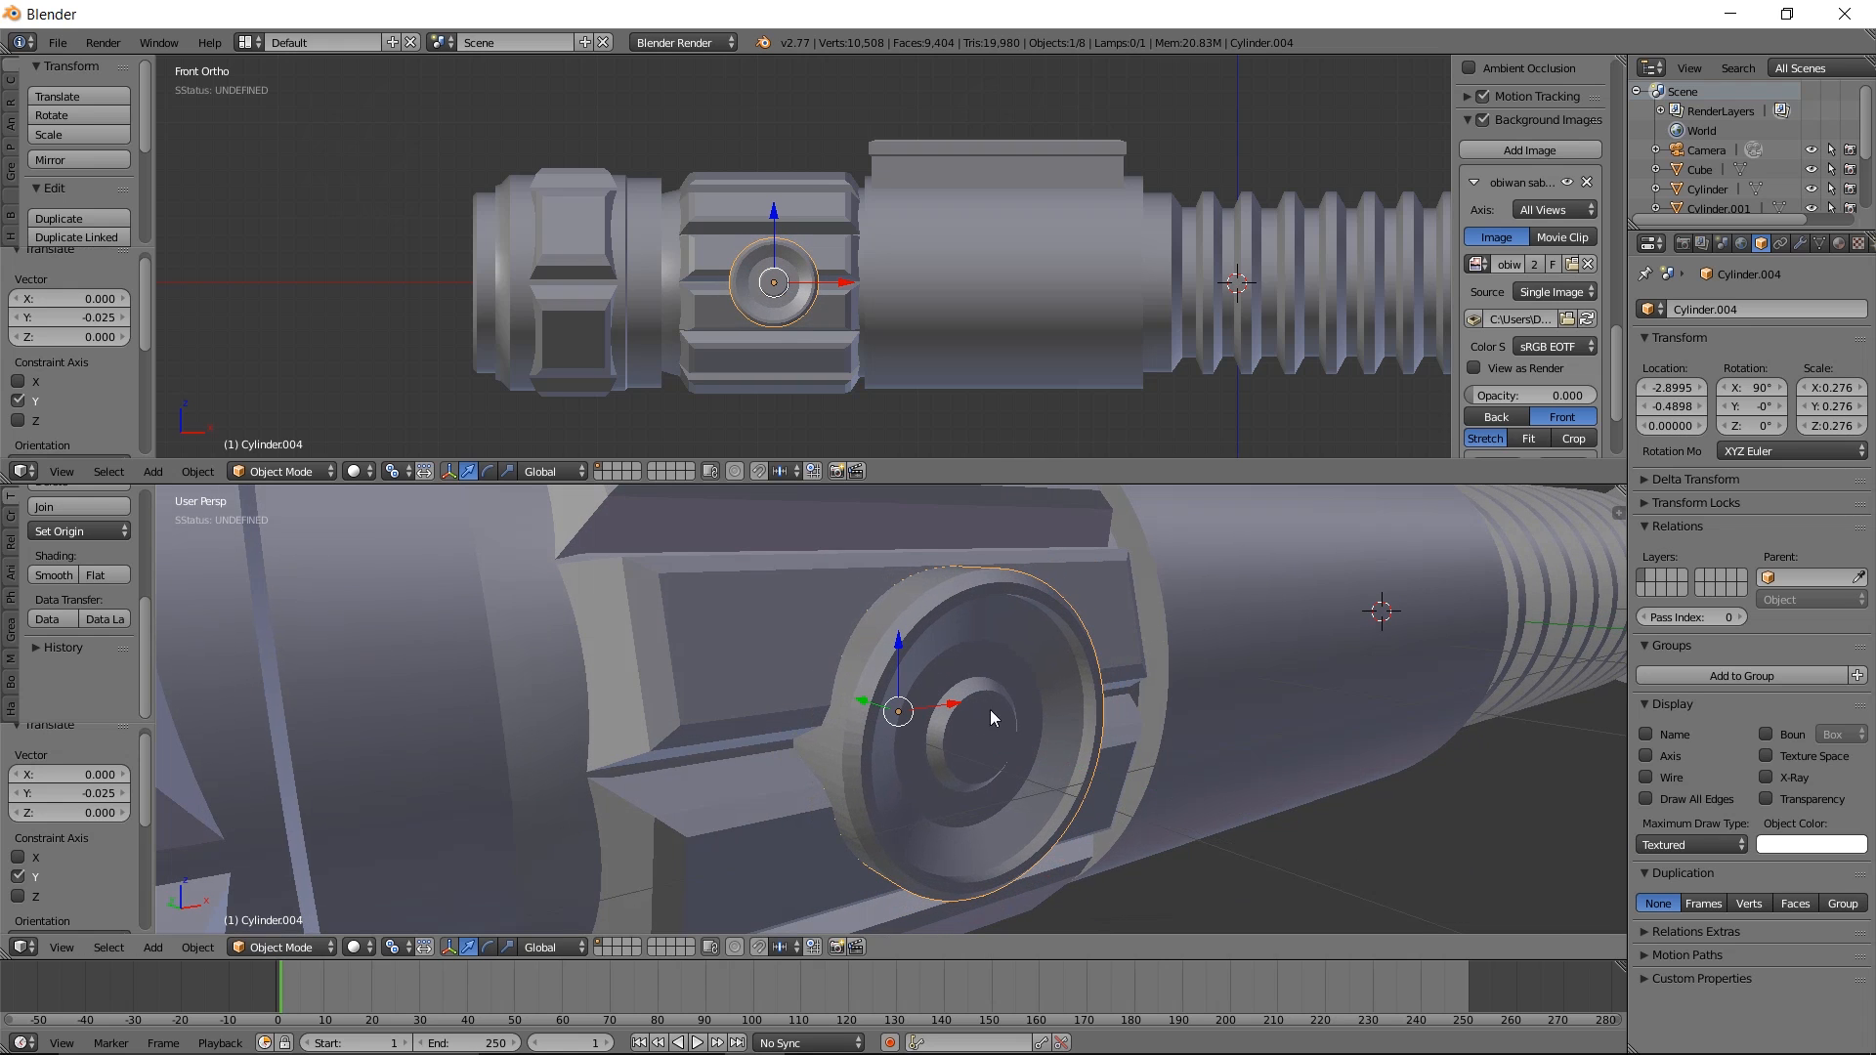
Select the main hilt body cylinder in a view that shows the whole lightsaber
scroll(1022, 684, "down", 8)
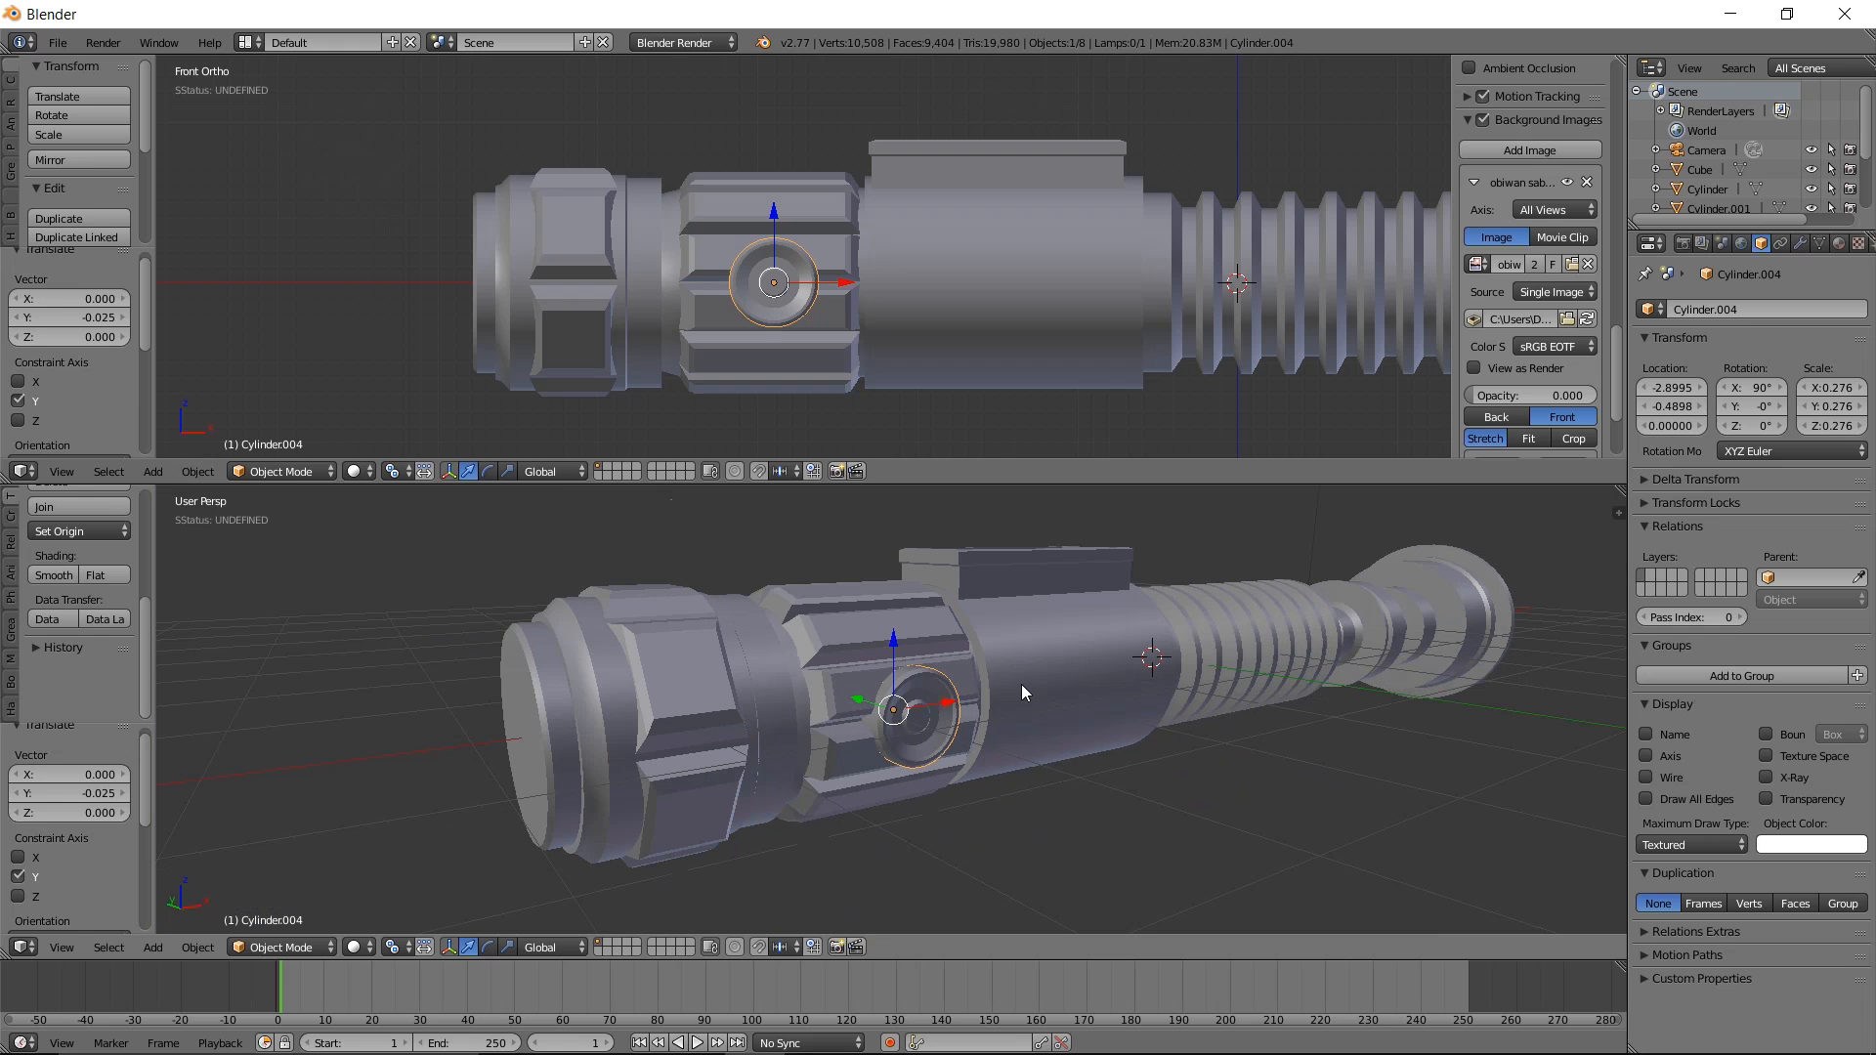
middle_click_drag(1075, 564, 1140, 665)
right_click(969, 677)
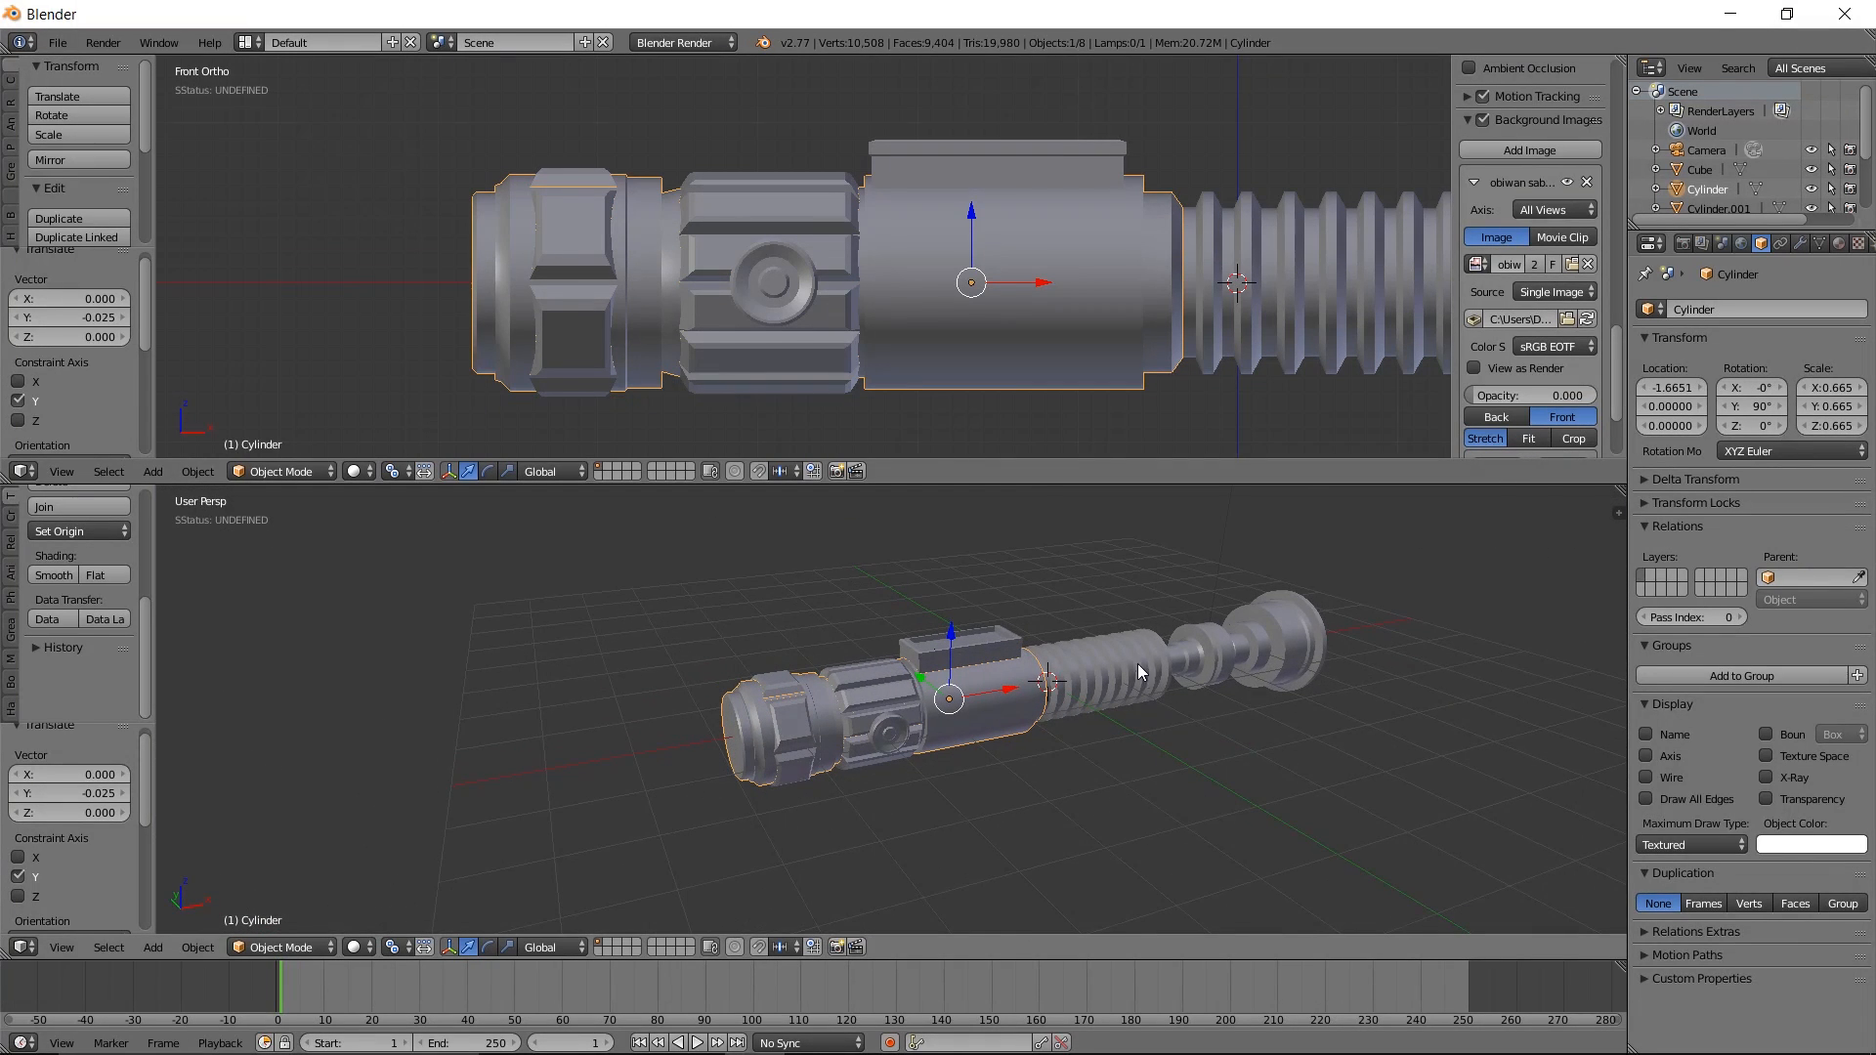